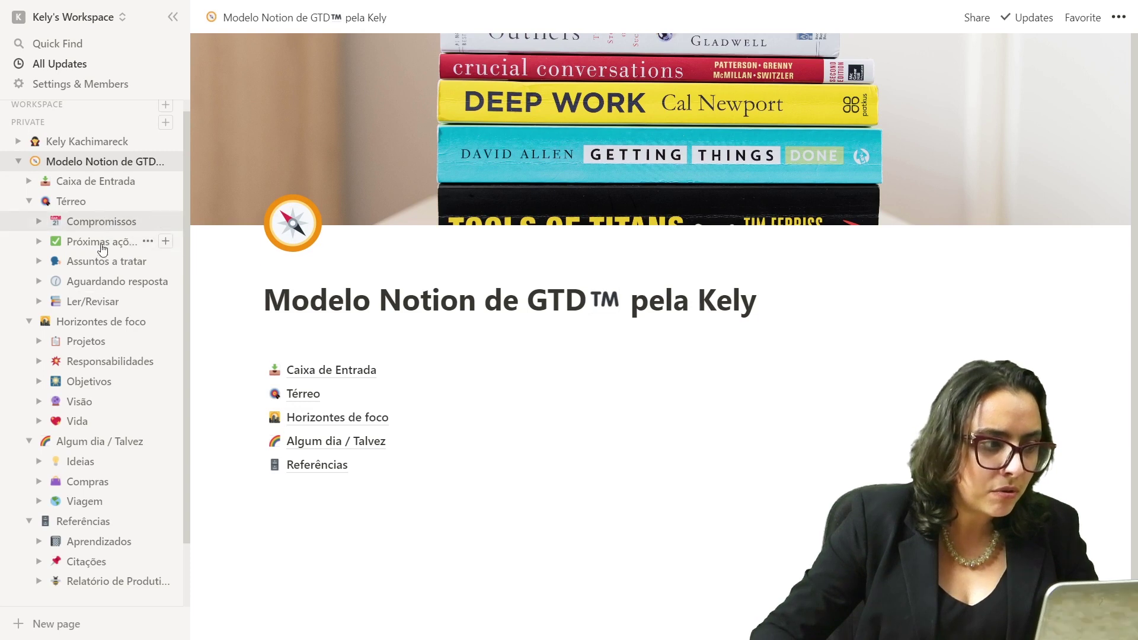
# - Open the Caixa de Entrada page of the GTD template
pyautogui.scroll(-2, 104, 259)
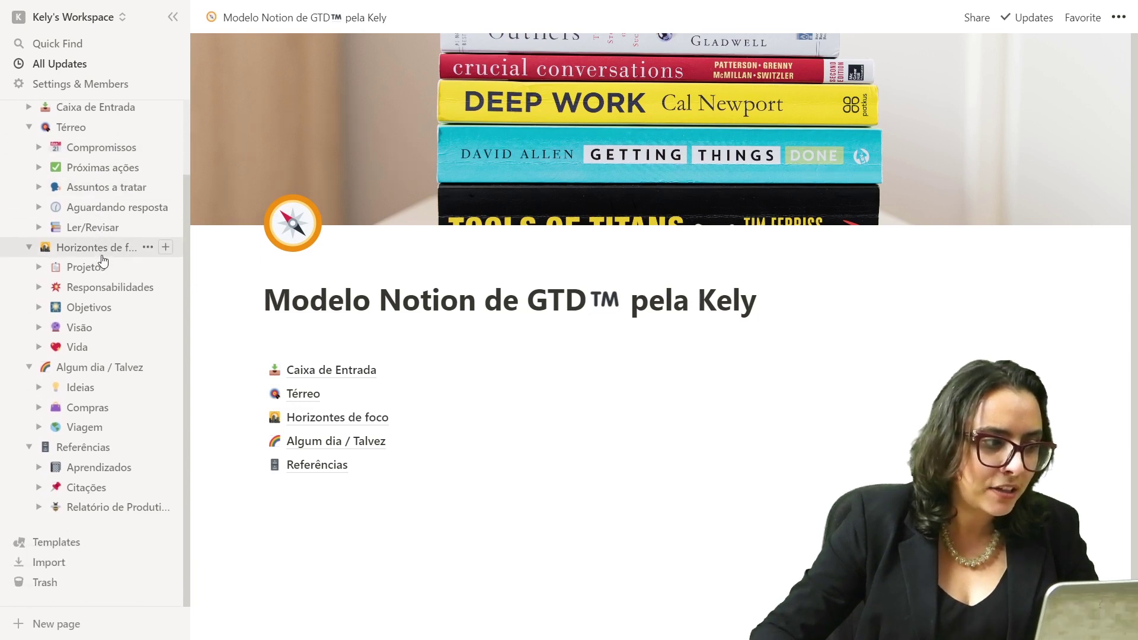
pyautogui.scroll(2, 103, 260)
pyautogui.scroll(-2, 104, 261)
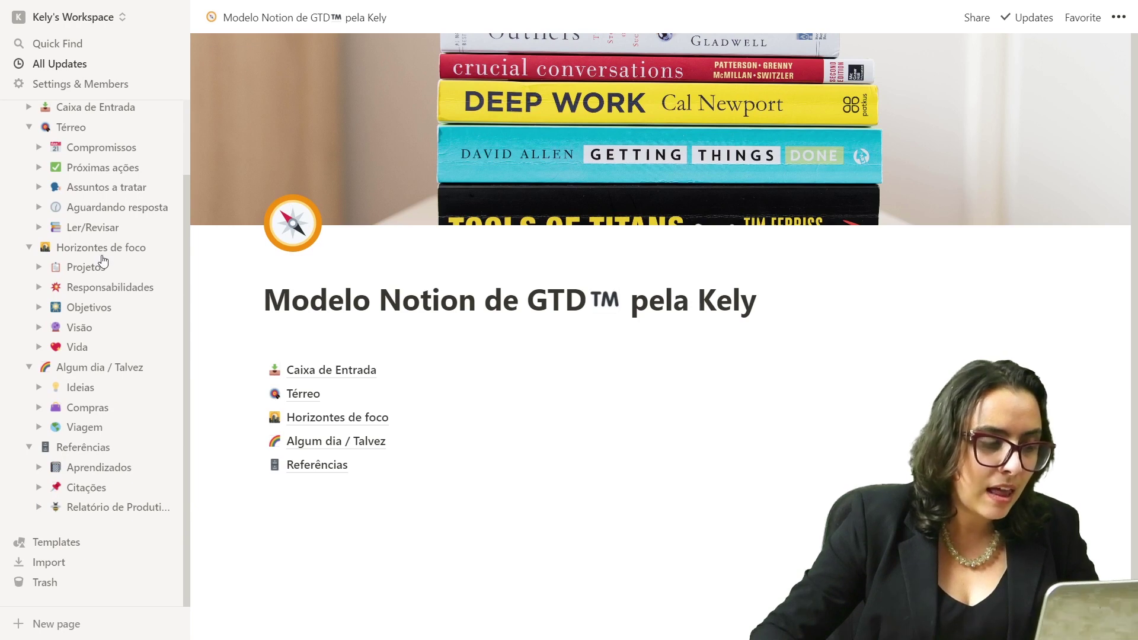
pyautogui.scroll(2, 104, 260)
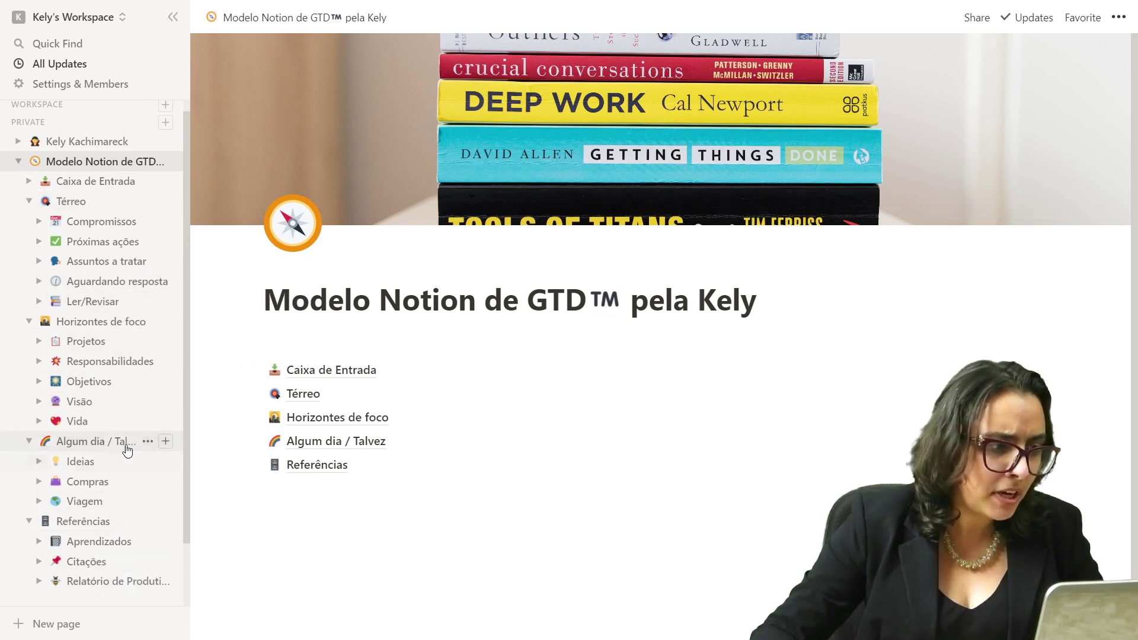
pyautogui.click(123, 188)
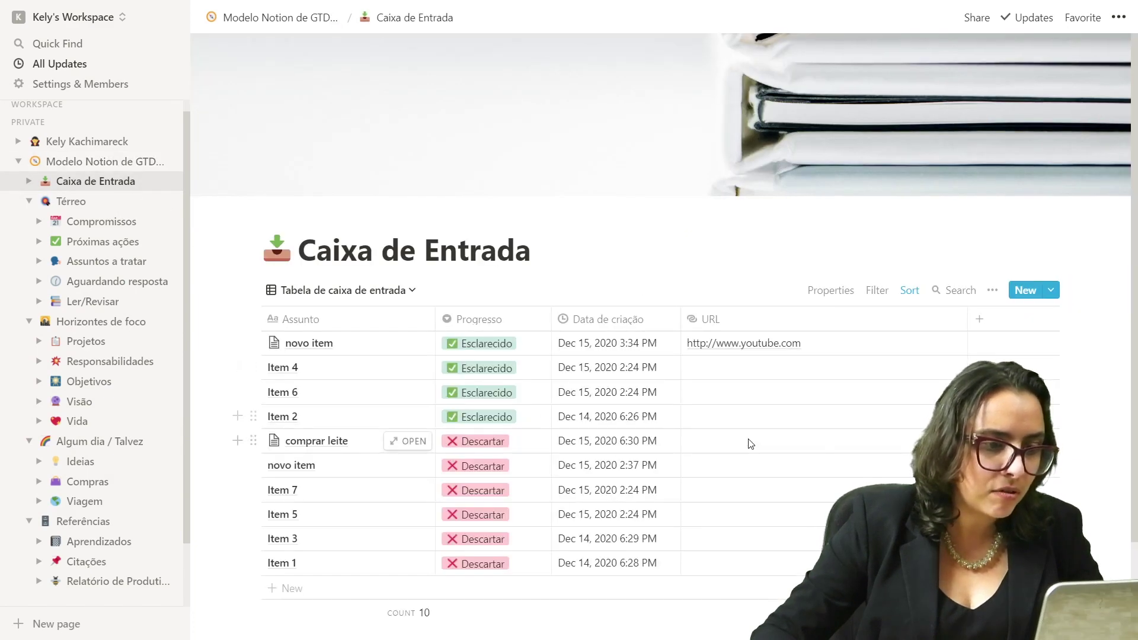
# - Add an inbox entry titled "Nova captura" to the table and set its Progresso to Esclarecer
pyautogui.scroll(-2, 751, 445)
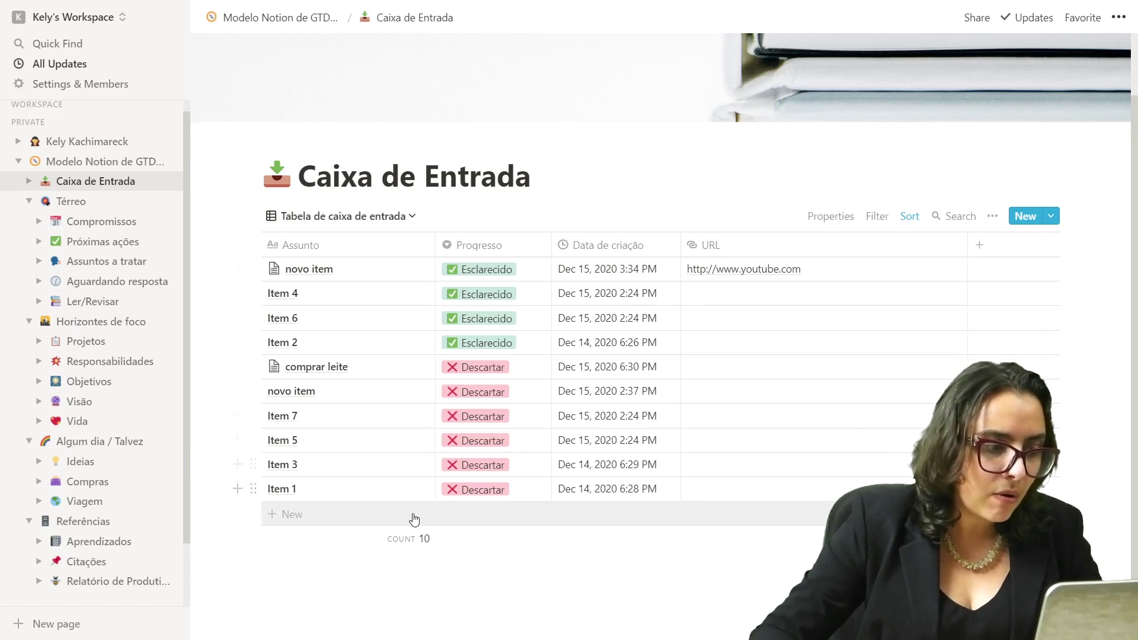
pyautogui.click(361, 515)
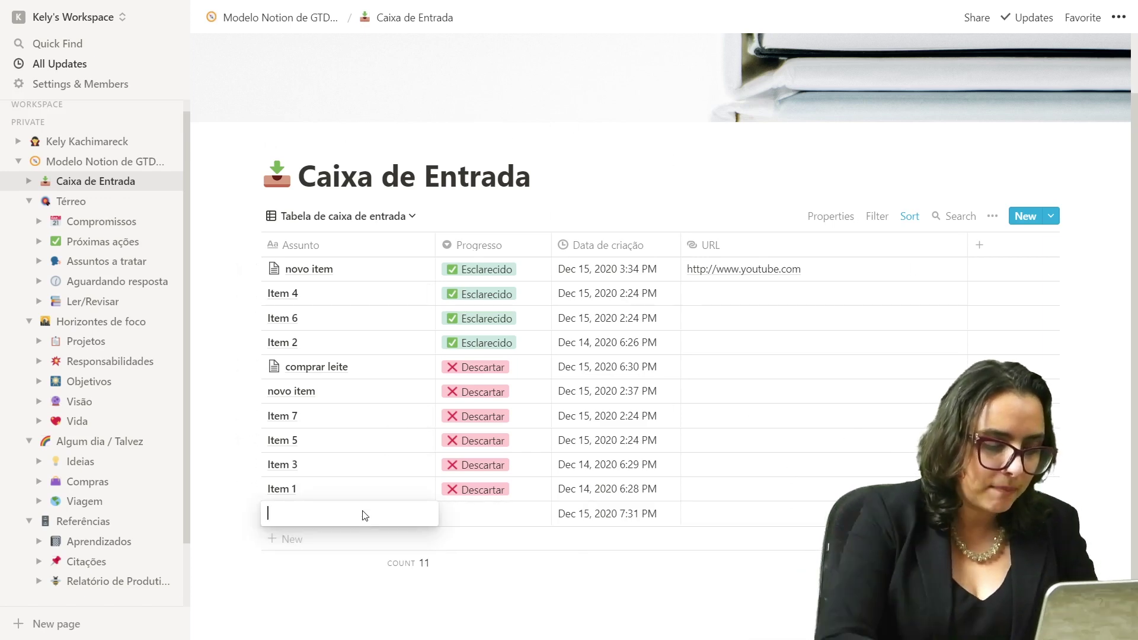
pyautogui.write('Nova captura')
pyautogui.press('Tab')
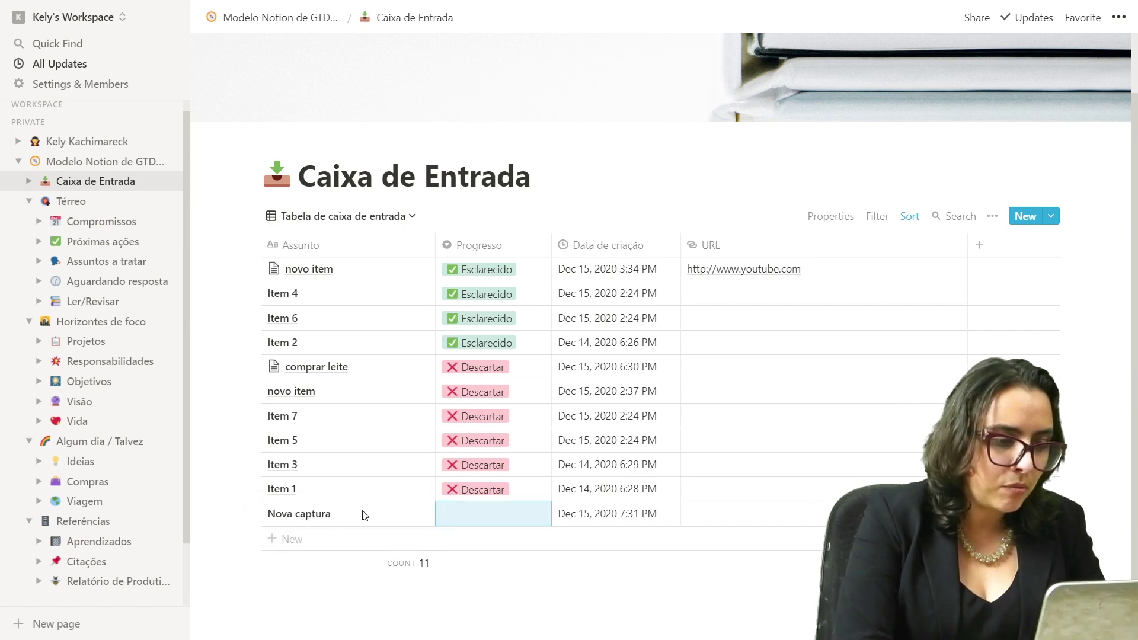
pyautogui.click(477, 513)
pyautogui.click(495, 565)
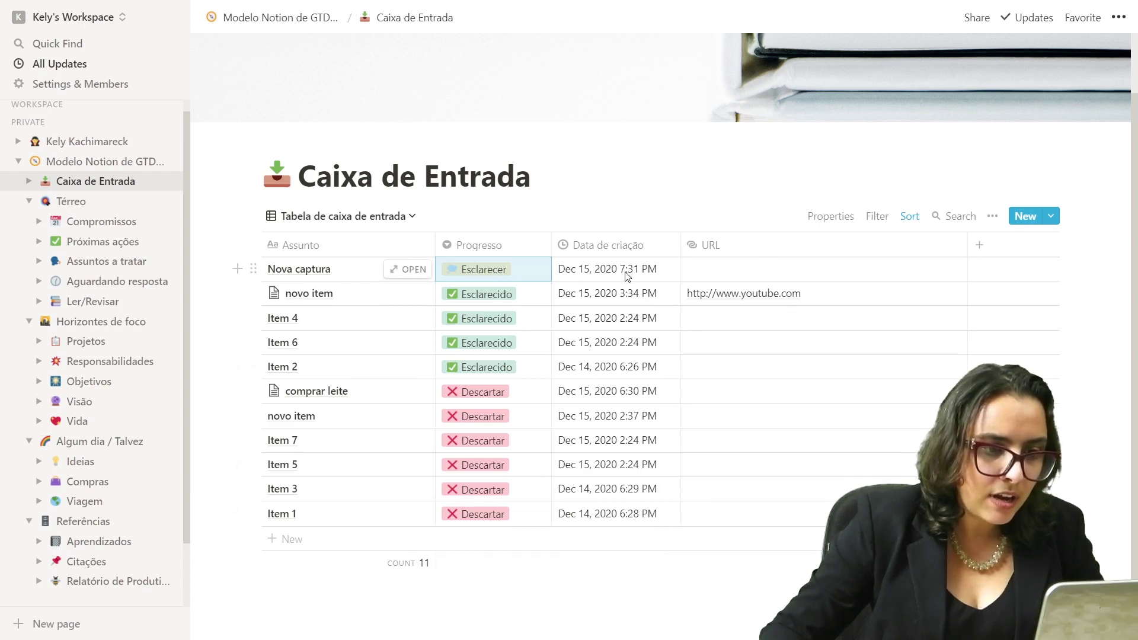
pyautogui.click(728, 272)
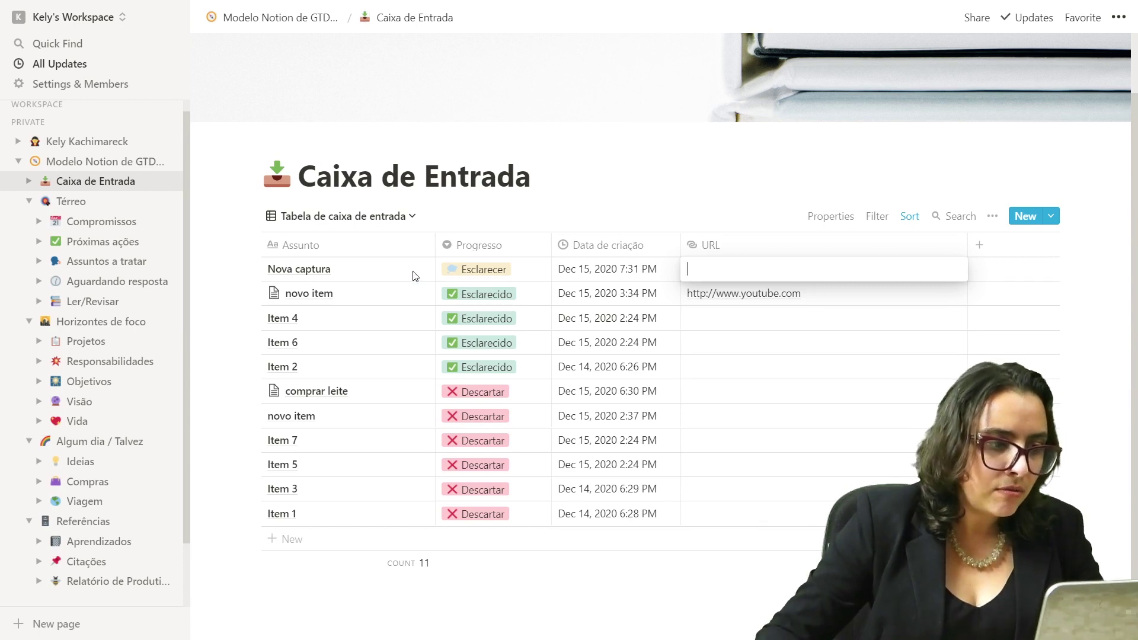
pyautogui.press('Escape')
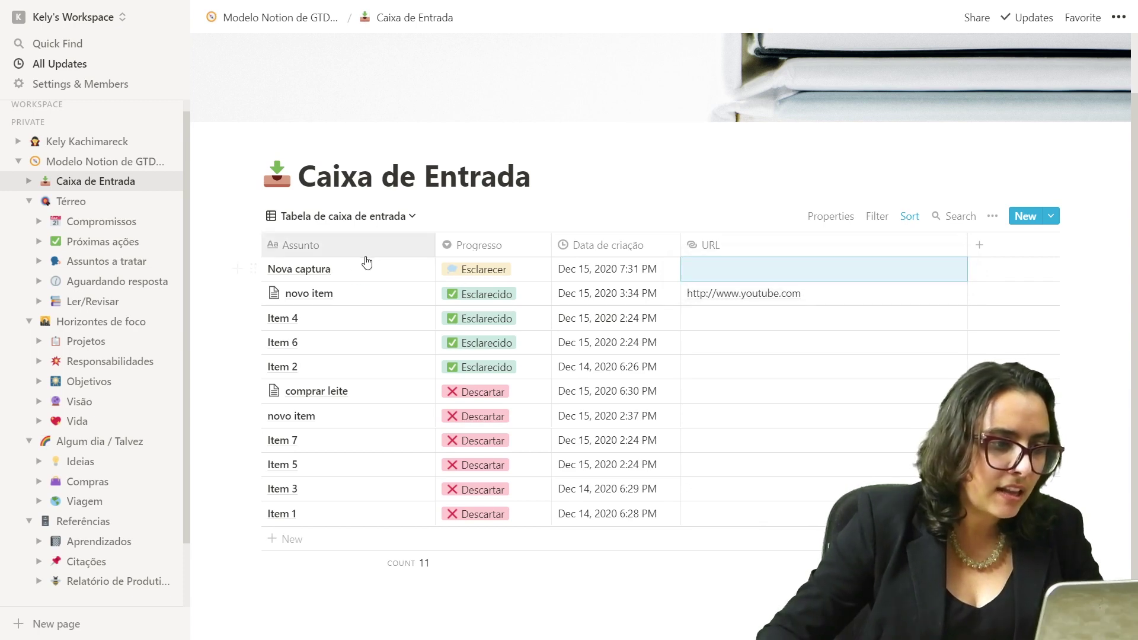
# - Write "POr exemplo essa captura tem alguns detalhes tipo isso e aquilo" in the body of the Nova captura entry and return to the table
pyautogui.click(415, 269)
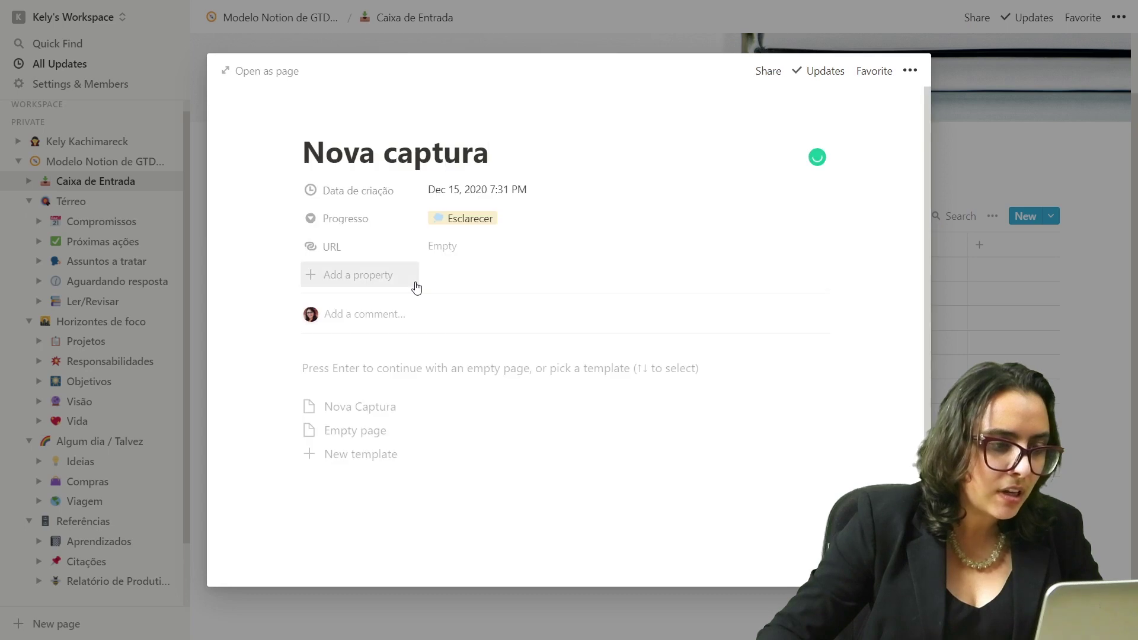
pyautogui.click(430, 369)
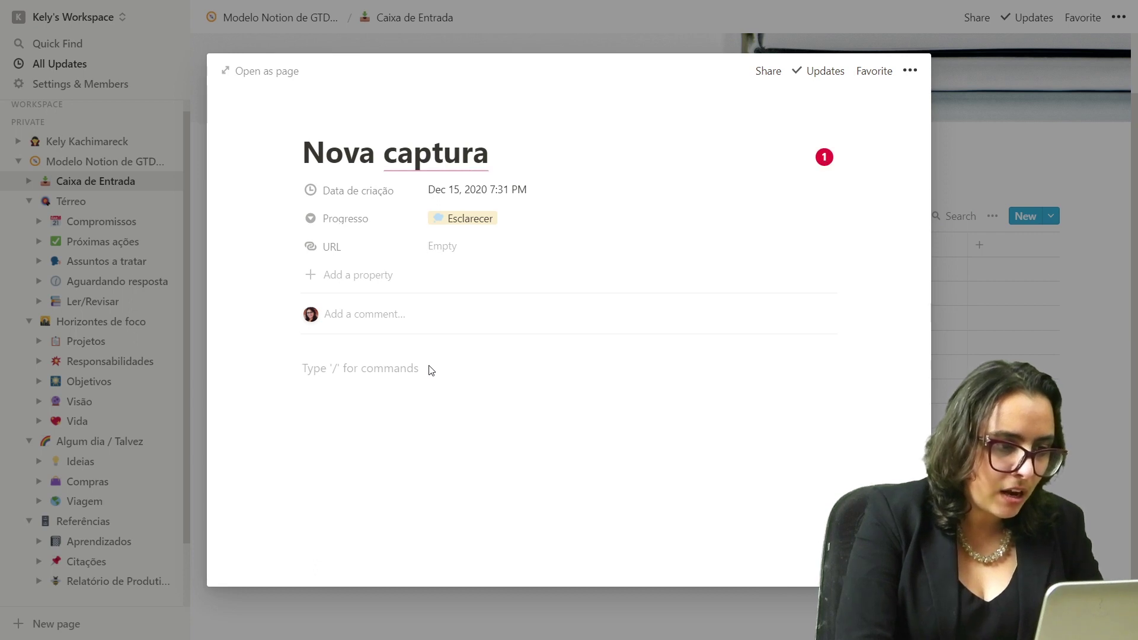
pyautogui.write('POr exem')
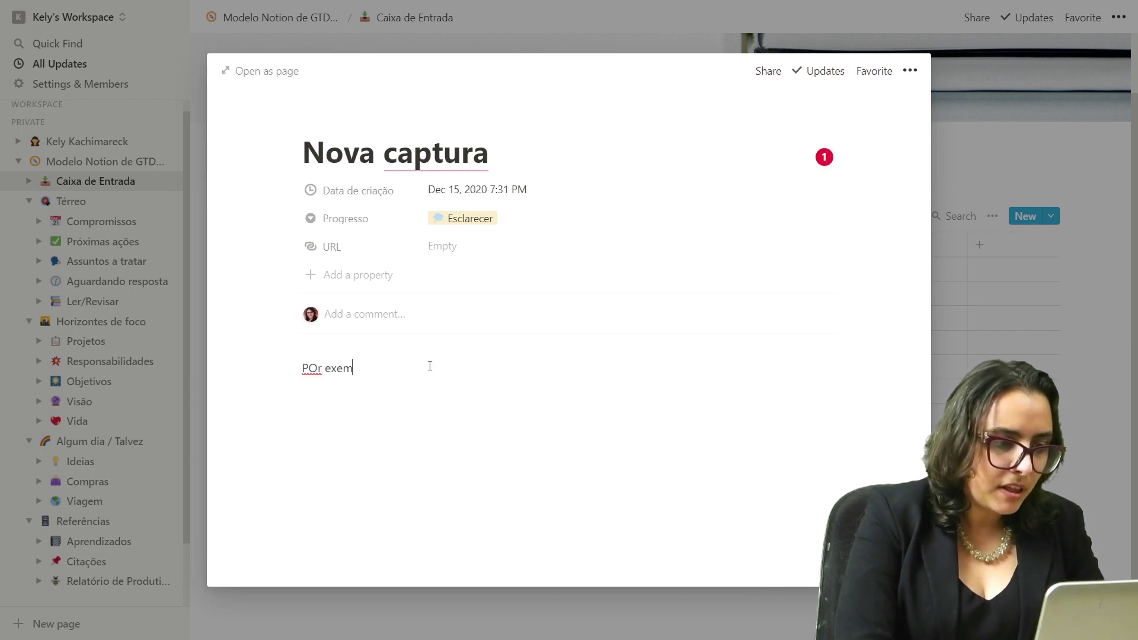
pyautogui.write('plo essa captura ')
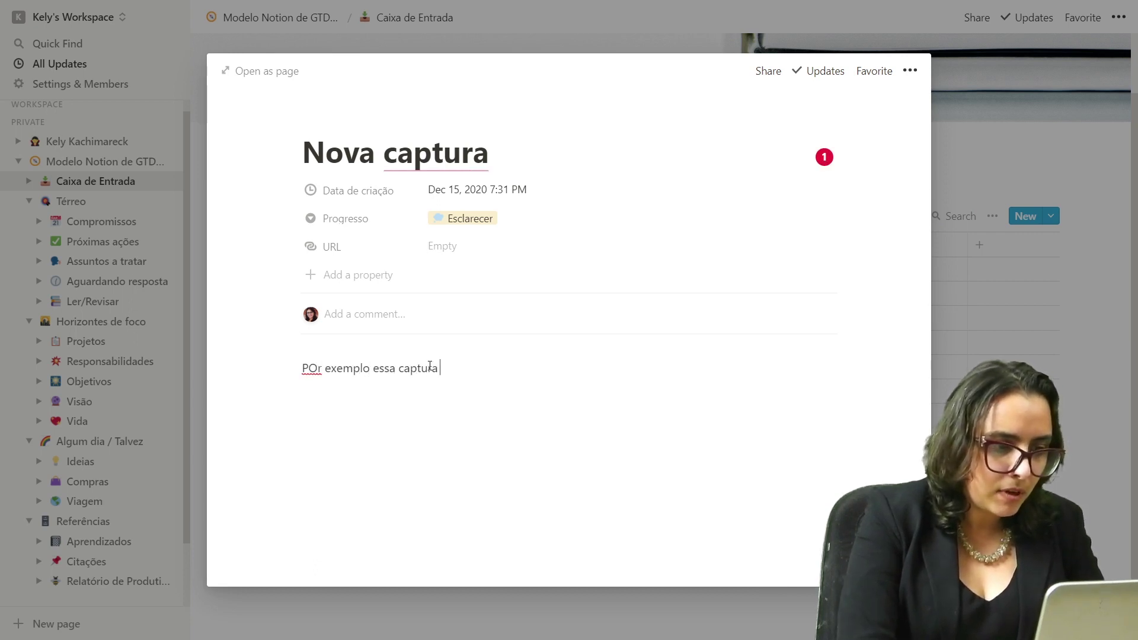
pyautogui.write('tem alguns detalhs')
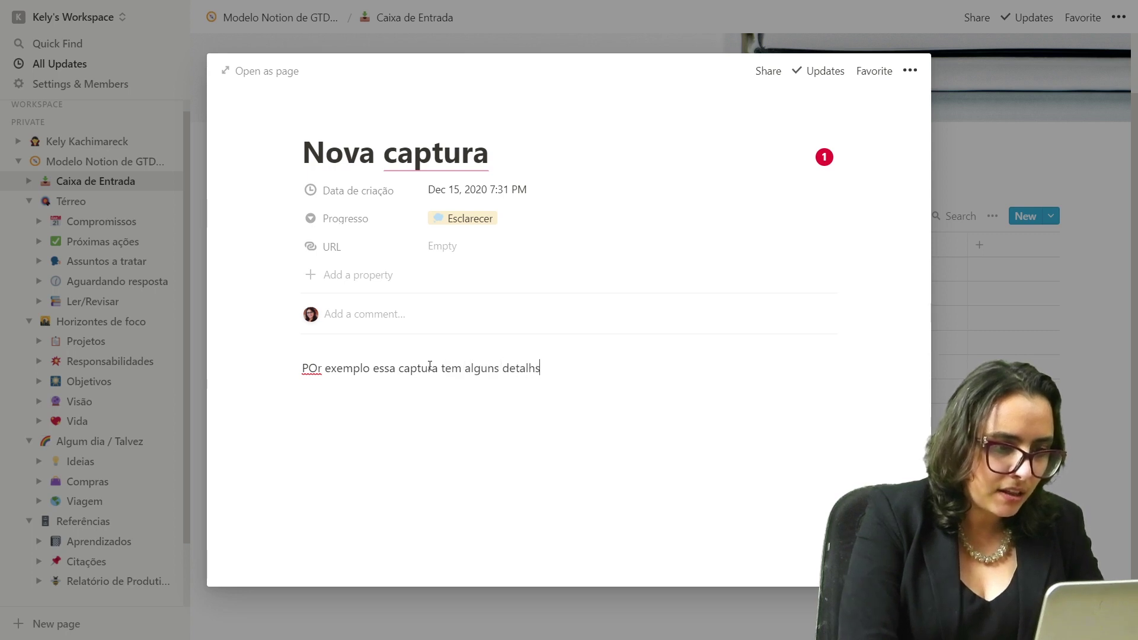
pyautogui.press('BackSpace')
pyautogui.write('es tipo isso e')
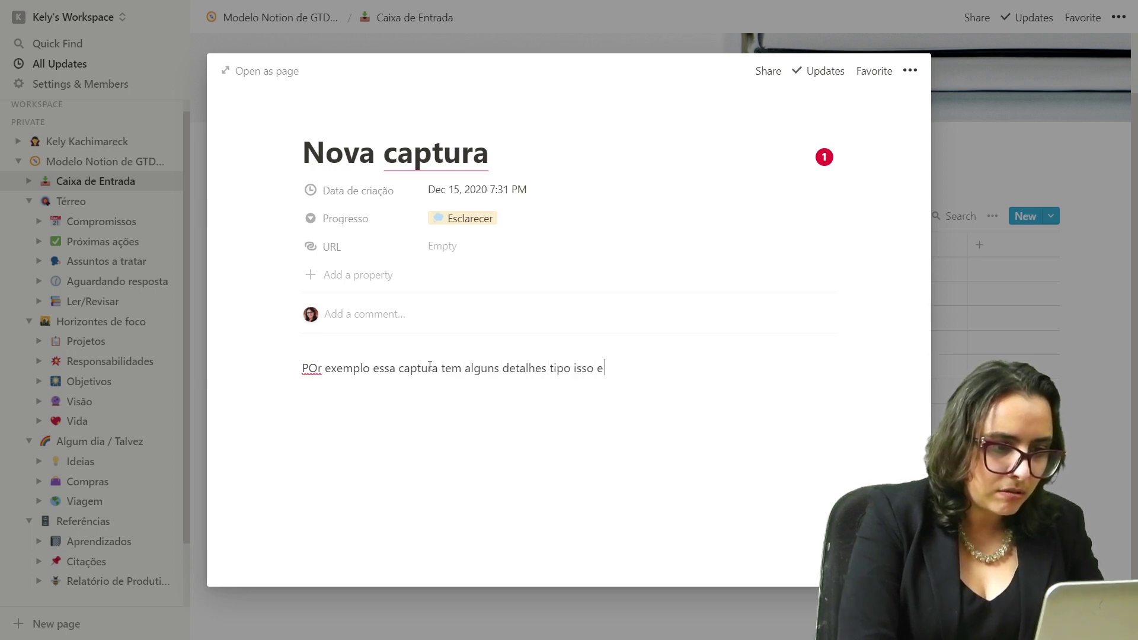
pyautogui.write(' auq')
pyautogui.press('BackSpace')
pyautogui.press('BackSpace')
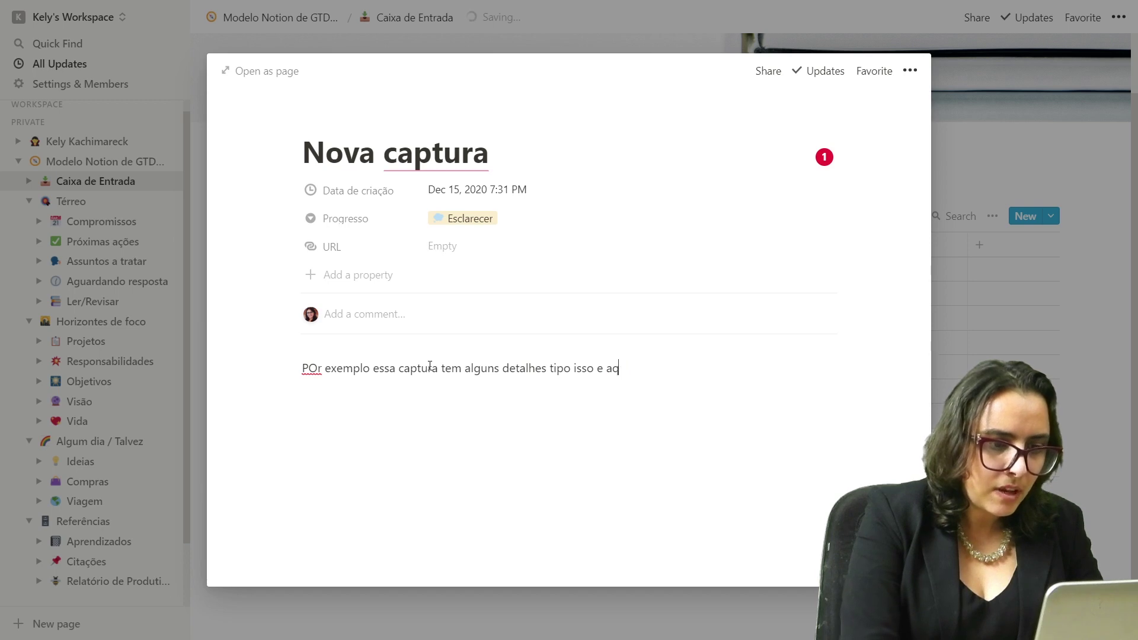
pyautogui.write('quilo')
pyautogui.press('Return')
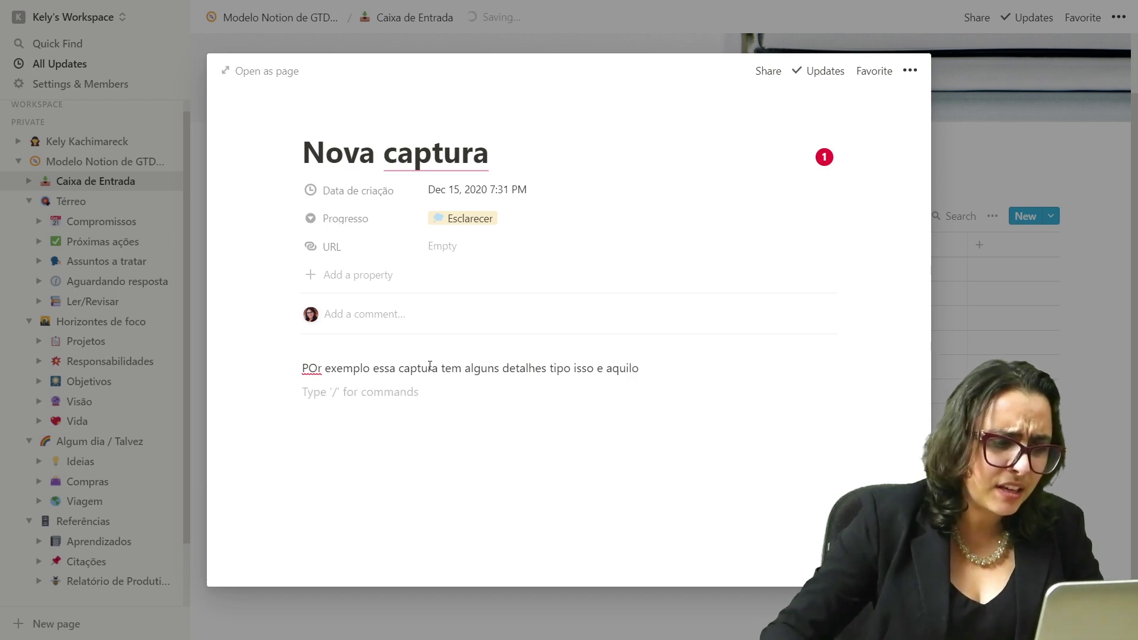
pyautogui.click(1027, 319)
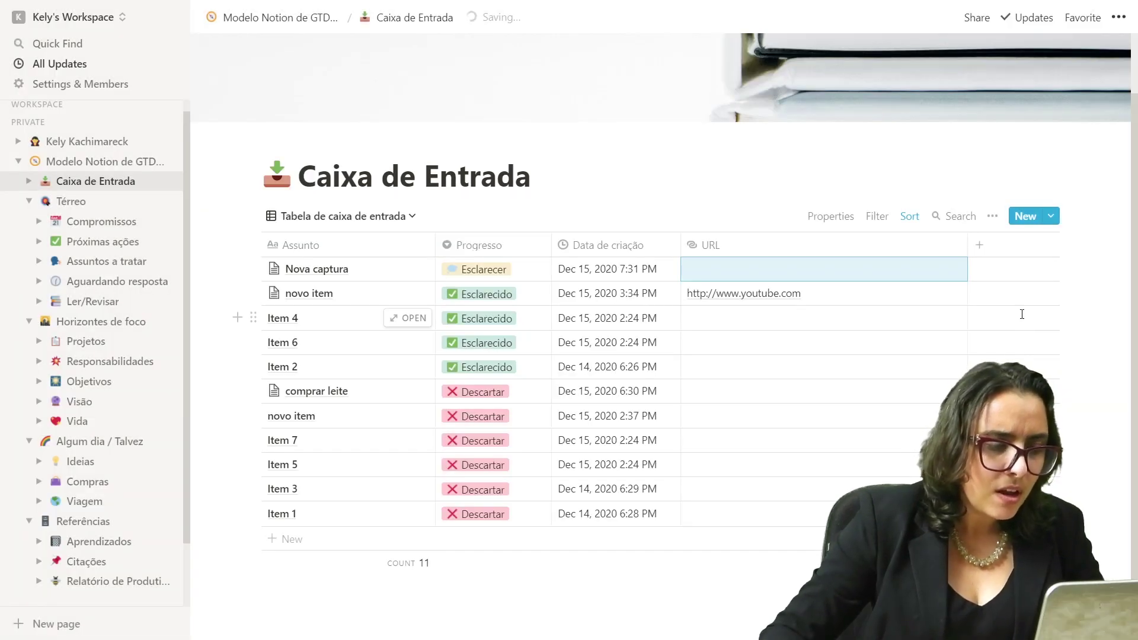
# - Add an inbox entry titled "Outra captura" with Progresso set to Esclarecer
pyautogui.click(353, 543)
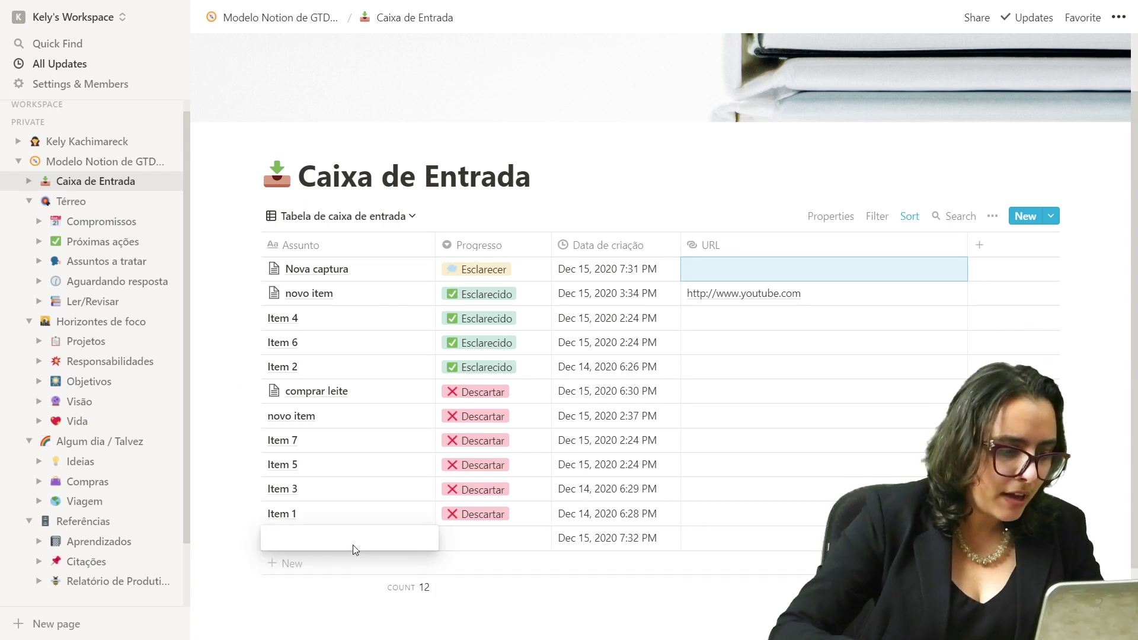
pyautogui.write('C')
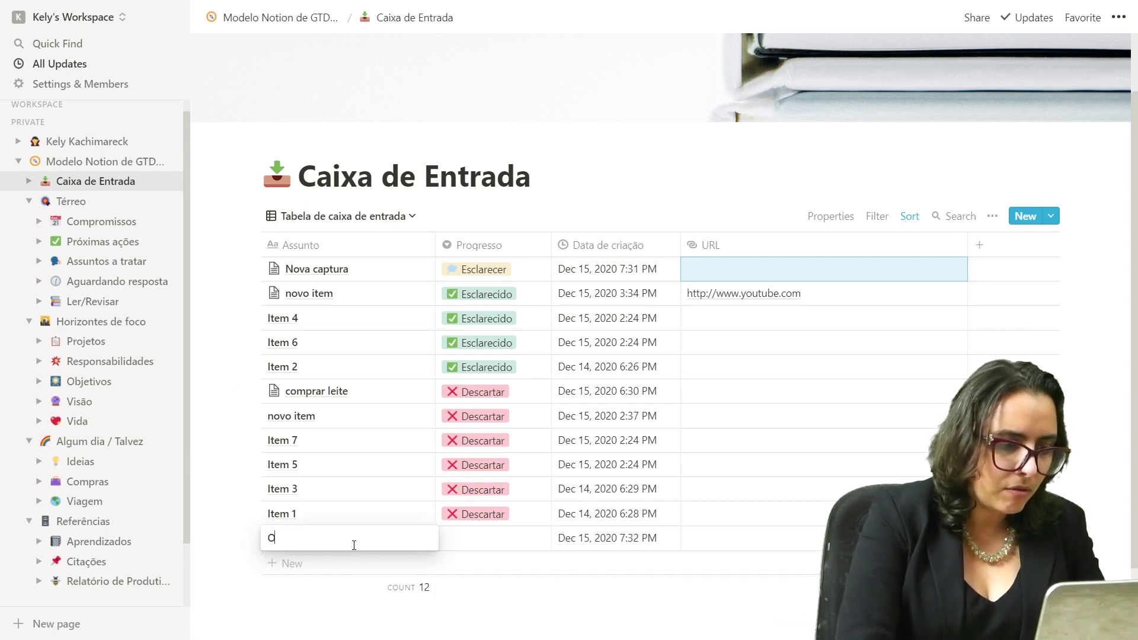
pyautogui.write('utra captura')
pyautogui.press('Tab')
pyautogui.write('Esc')
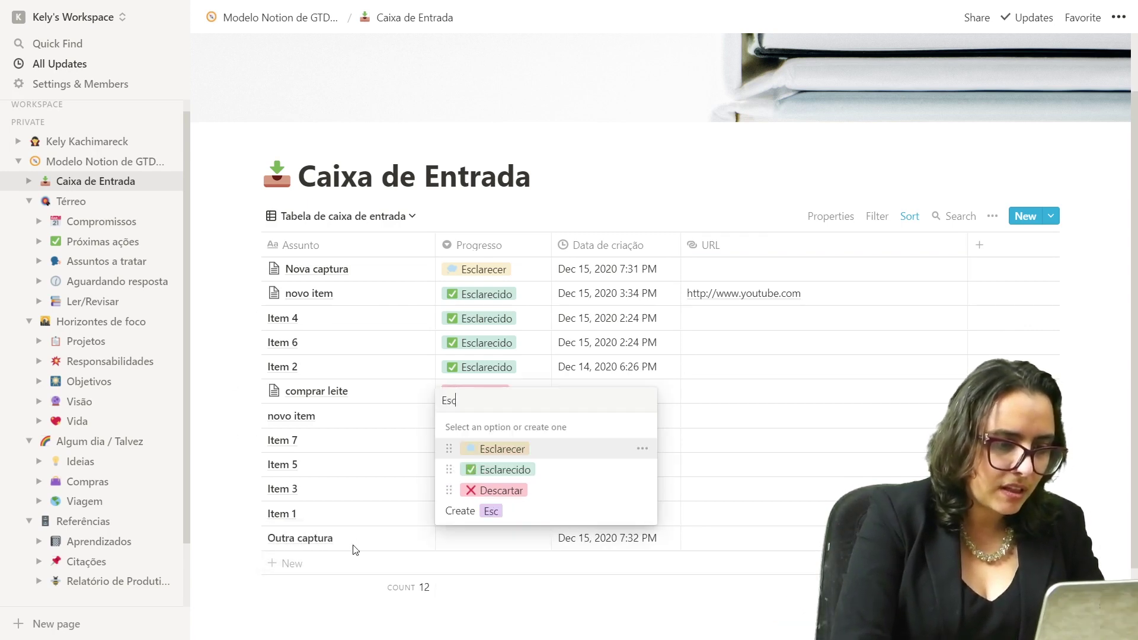
pyautogui.write('l')
pyautogui.click(527, 469)
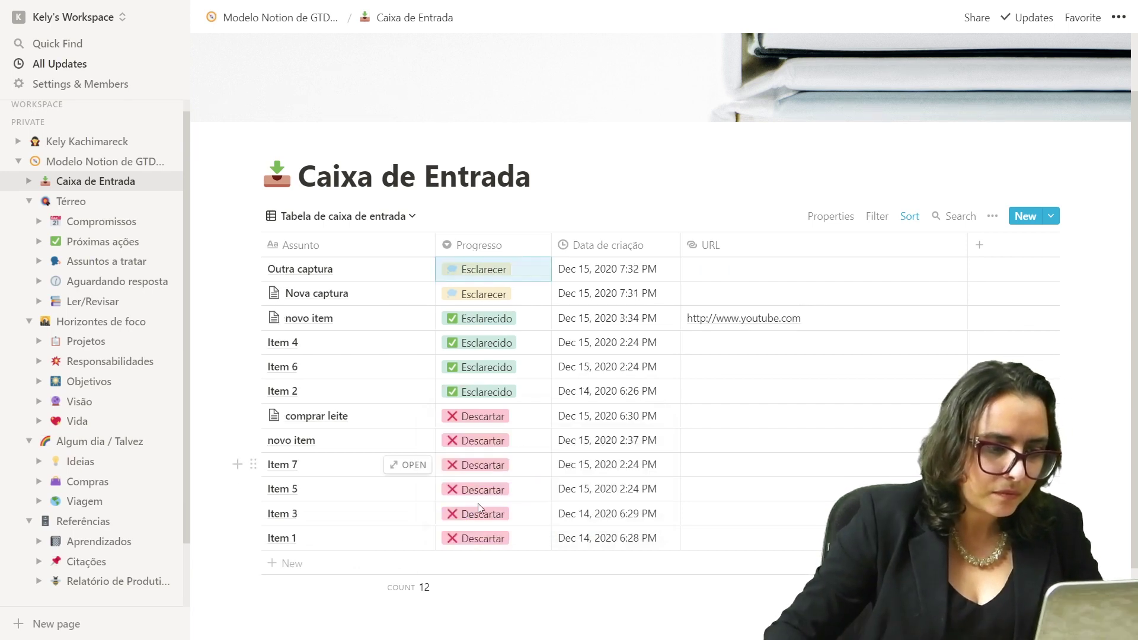
# - Add an inbox entry titled "Mais uma captura" with Progresso set to Esclarecer
pyautogui.click(326, 563)
pyautogui.write('Ma')
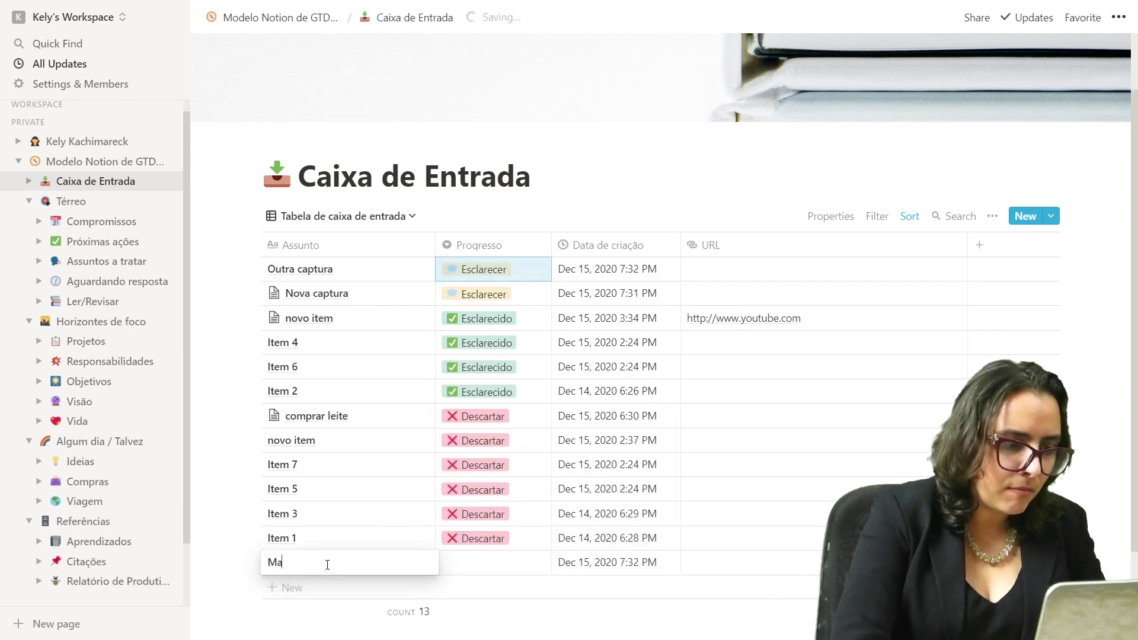
pyautogui.write('is uma captura')
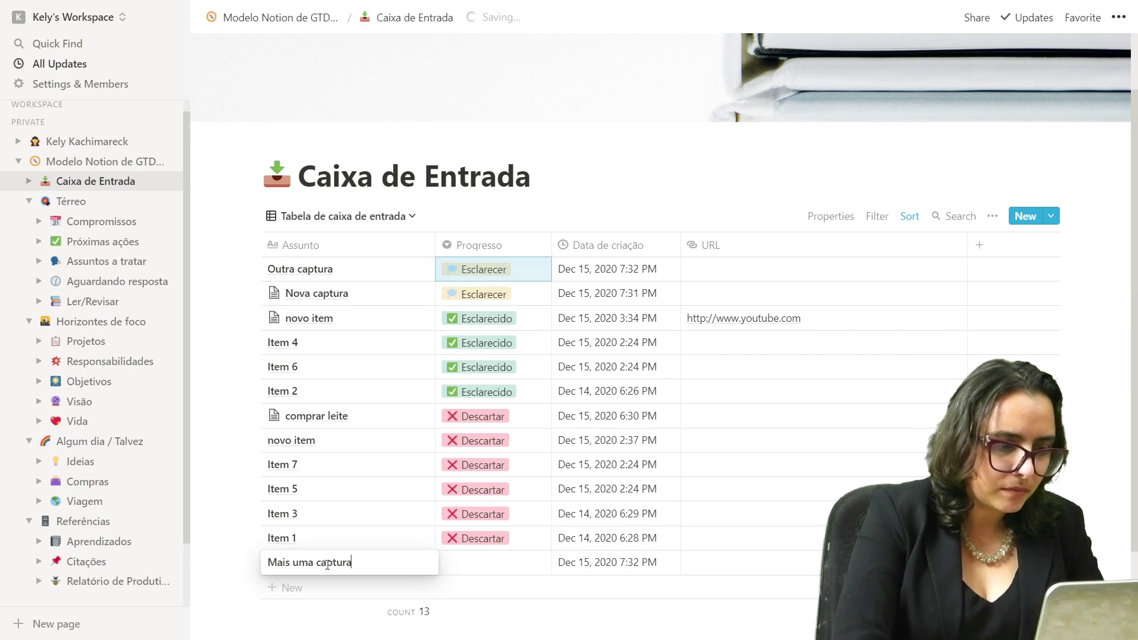
pyautogui.click(492, 562)
pyautogui.write('Escla')
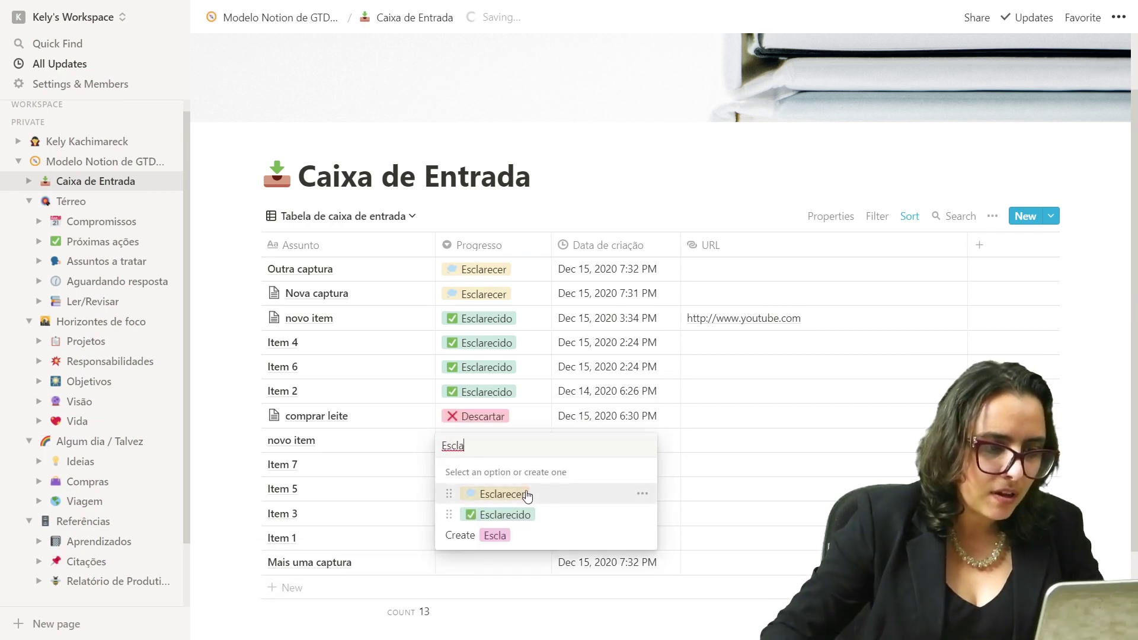
pyautogui.click(527, 496)
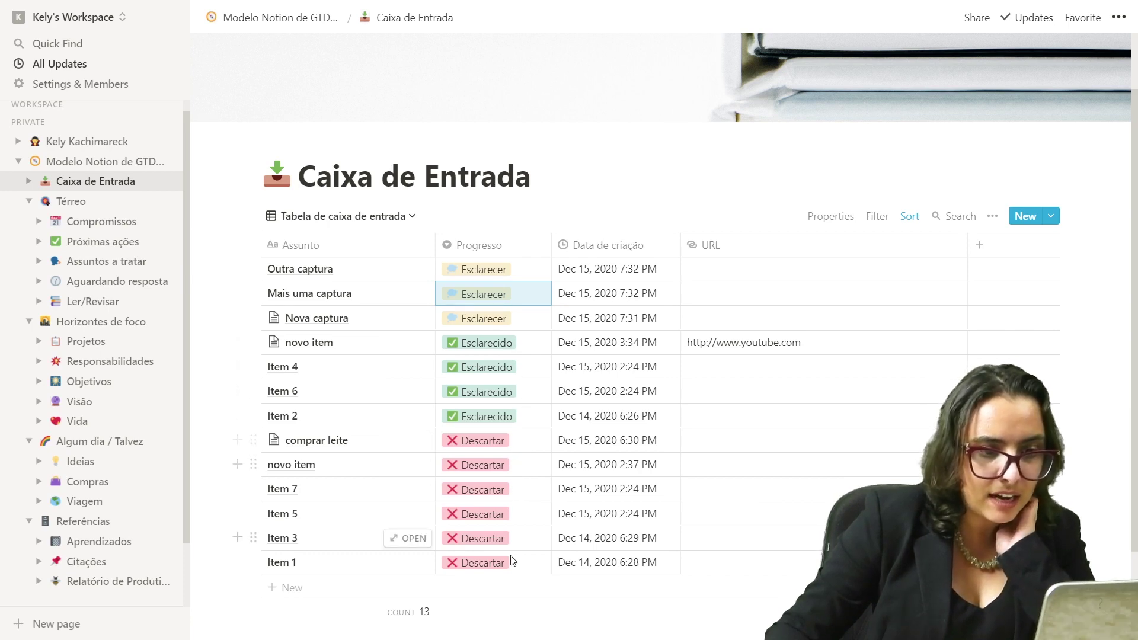
# - Change the Progresso of Outra captura to Esclarecido and set it back to Esclarecer
pyautogui.click(512, 277)
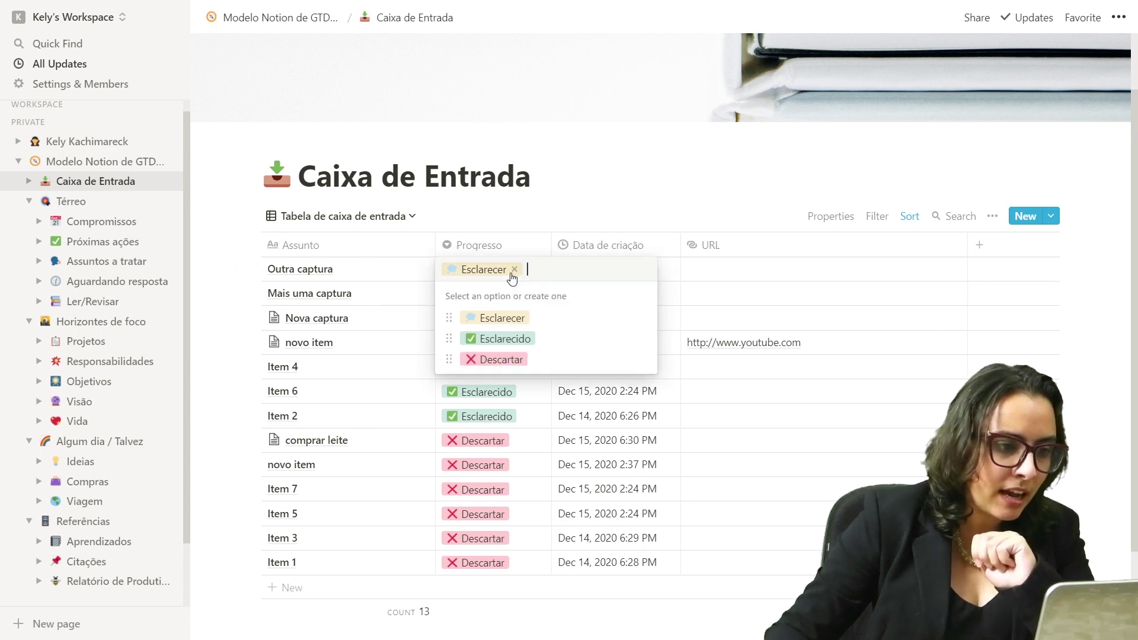
pyautogui.click(486, 338)
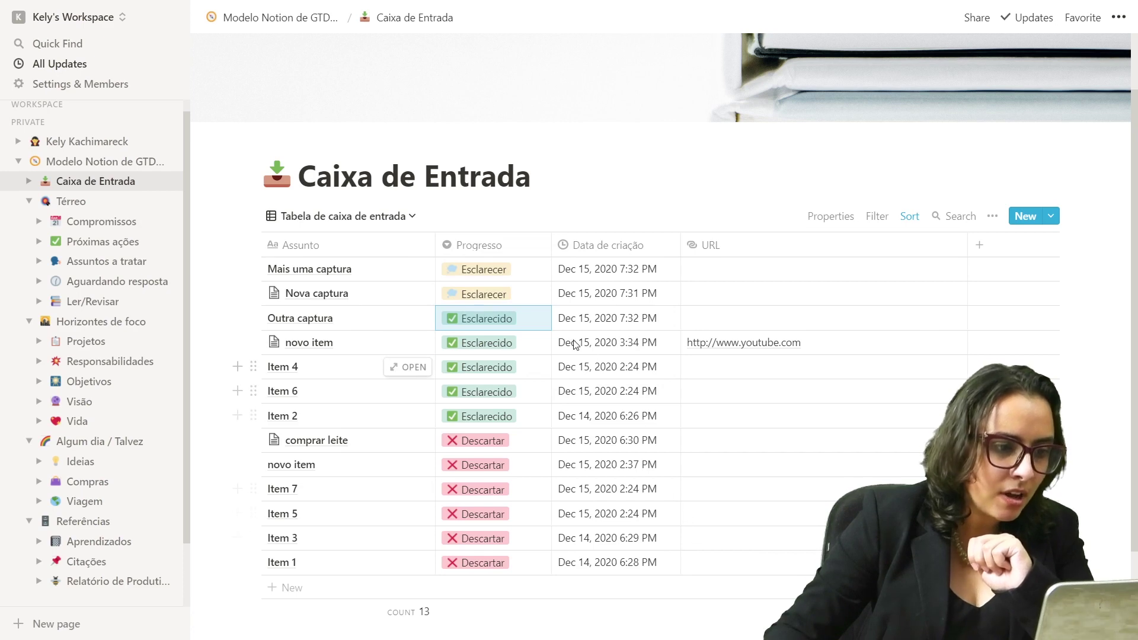
pyautogui.click(514, 326)
pyautogui.click(510, 368)
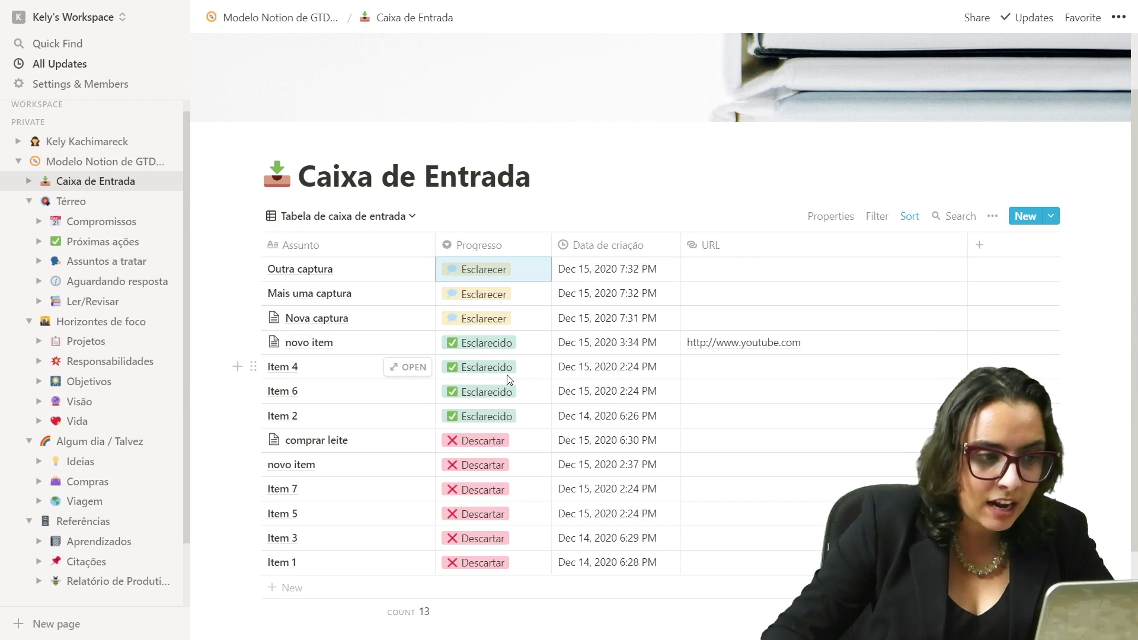
# - Switch the Caixa de Entrada database to the Painel do esclarecimento view
pyautogui.click(414, 216)
pyautogui.click(459, 212)
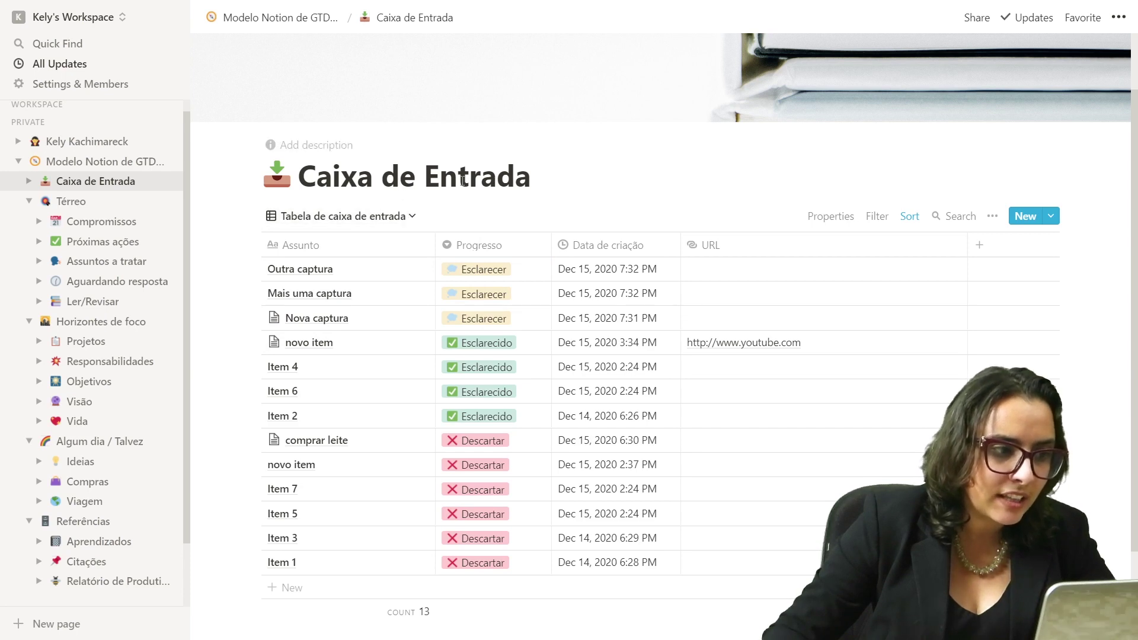
pyautogui.click(413, 216)
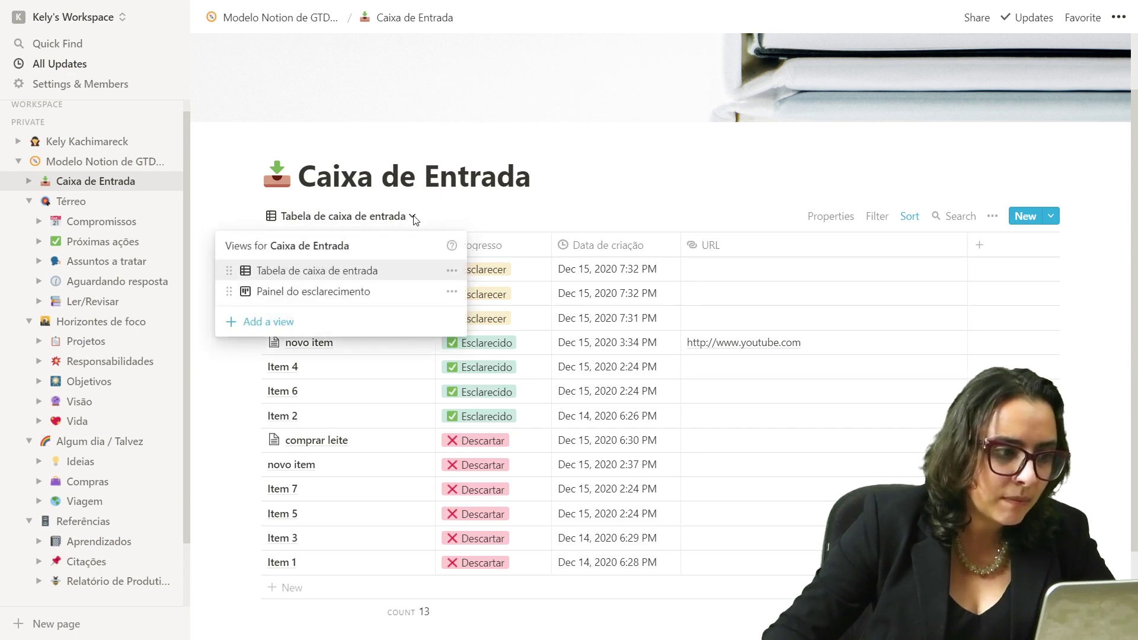
pyautogui.click(397, 296)
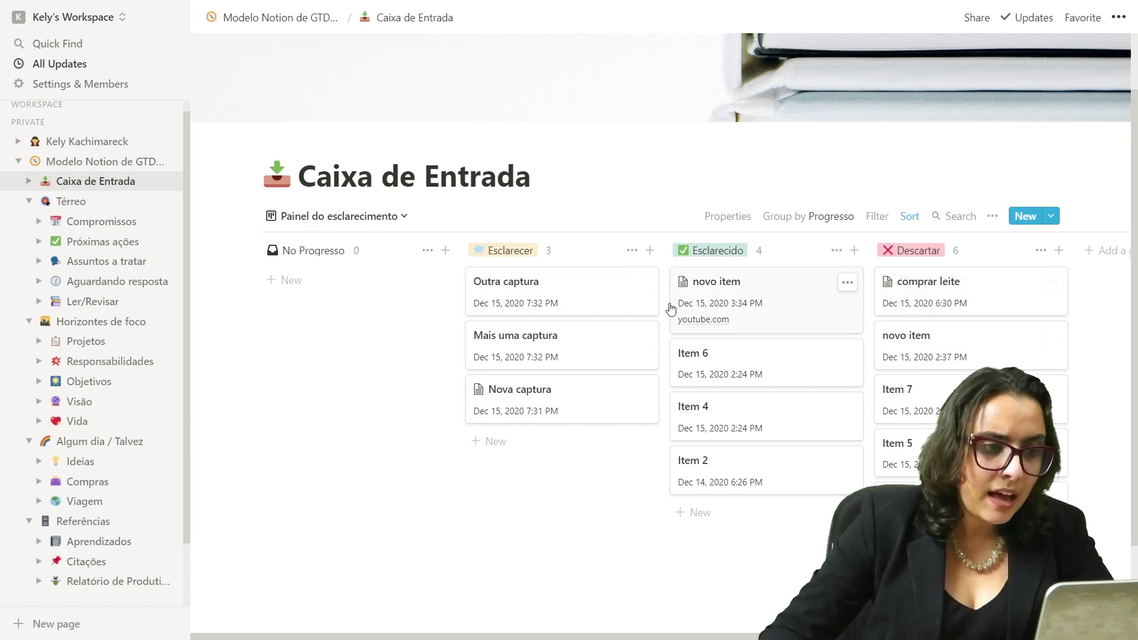
# - Move the Nova captura and Mais uma captura cards from the Esclarecer column to the Esclarecido column
pyautogui.scroll(-2, 587, 318)
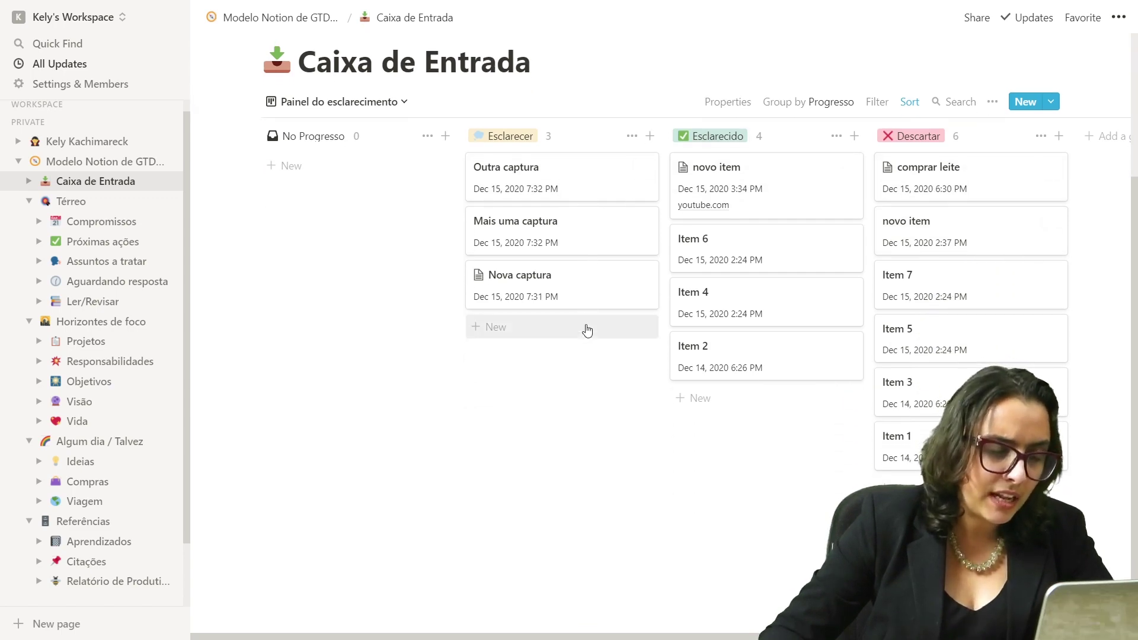
pyautogui.moveTo(566, 302); pyautogui.dragTo(741, 284)
pyautogui.moveTo(564, 244); pyautogui.dragTo(818, 274)
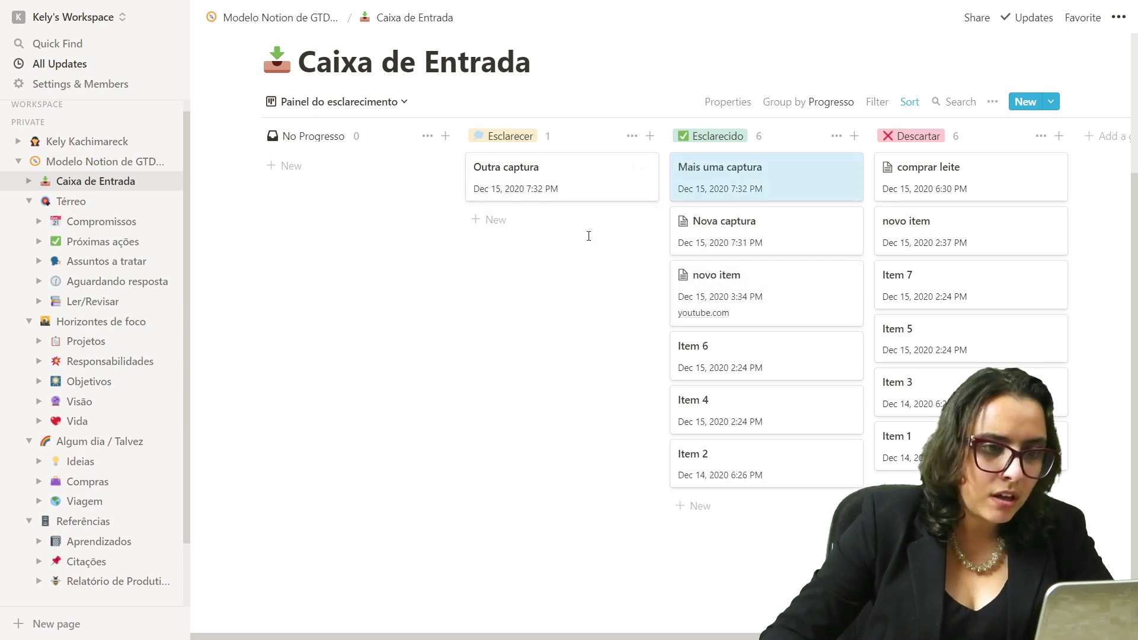
# - Move the Outra captura card to the Esclarecido column and switch the database to the Tabela de caixa de entrada view
pyautogui.moveTo(589, 196); pyautogui.dragTo(848, 236)
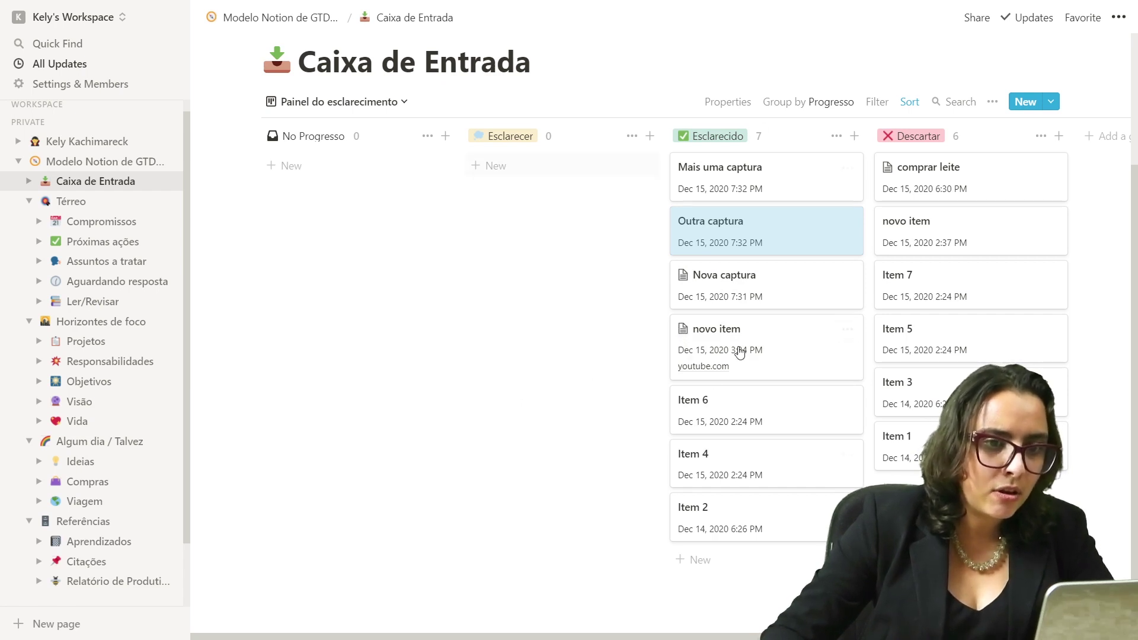
pyautogui.click(386, 104)
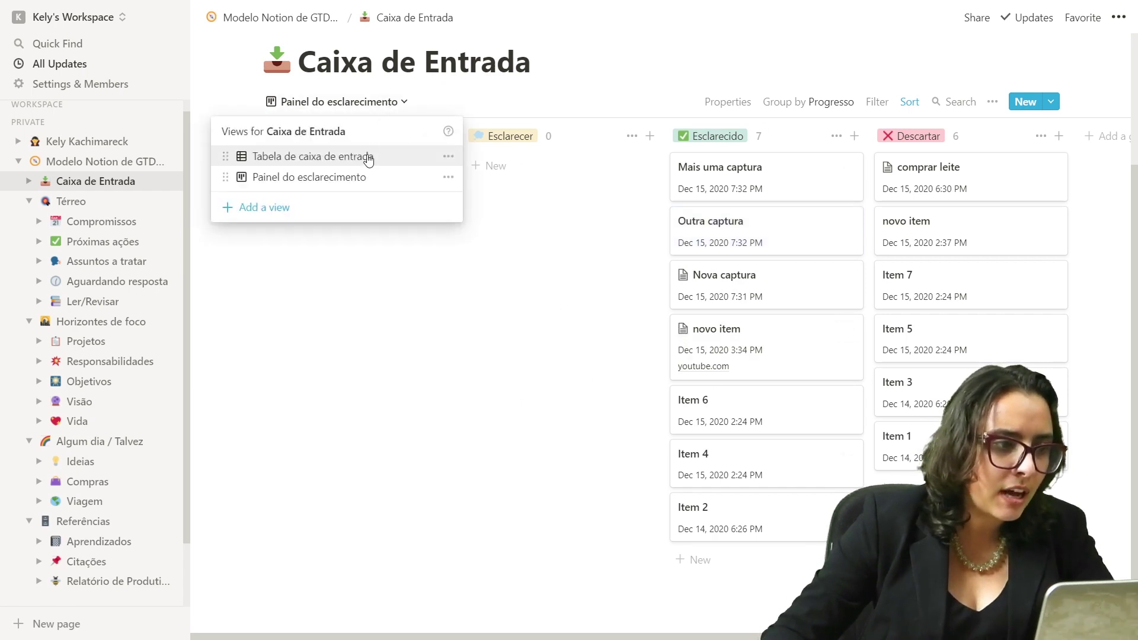
pyautogui.click(366, 157)
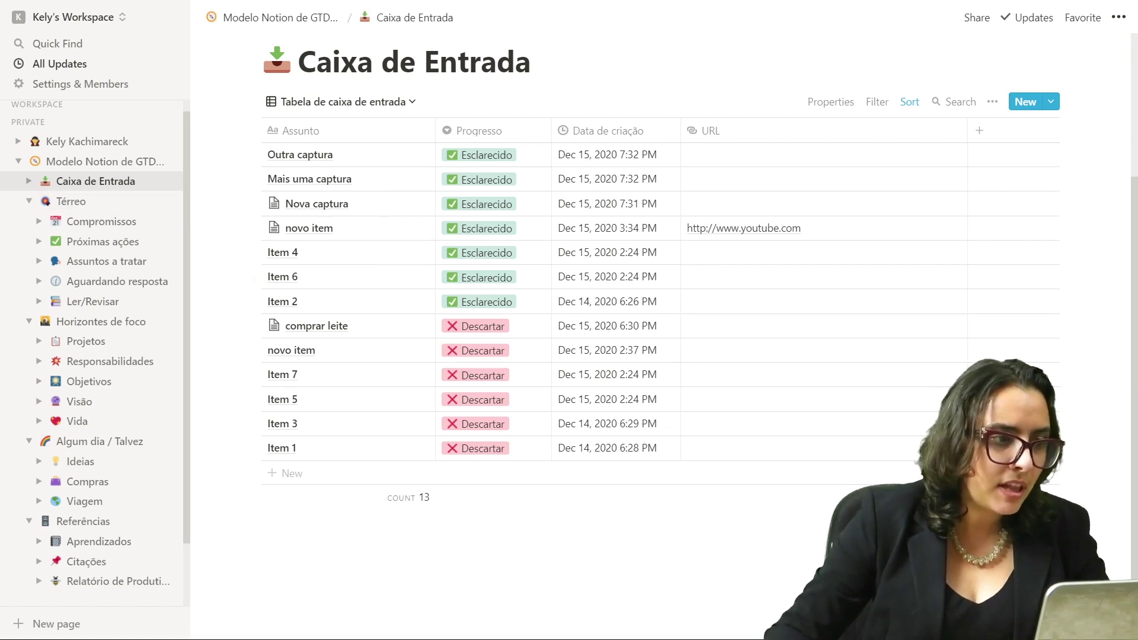
# - Open the Compromissos page under Térreo and look over the appointments in its December 2020 calendar
pyautogui.click(101, 222)
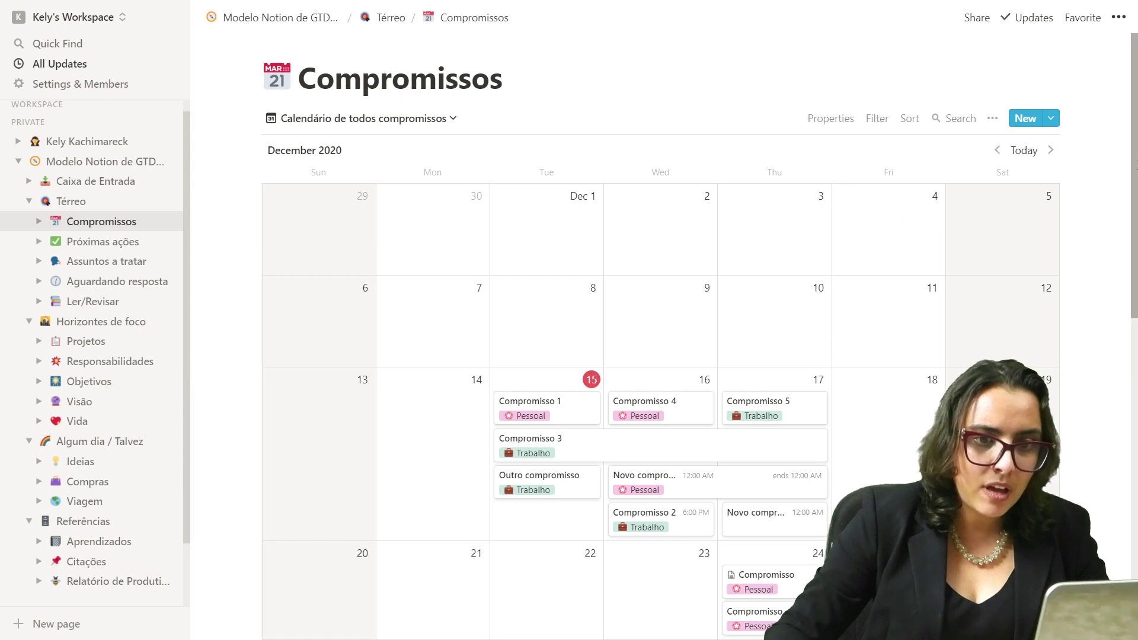
pyautogui.moveTo(1136, 150); pyautogui.dragTo(1132, 212)
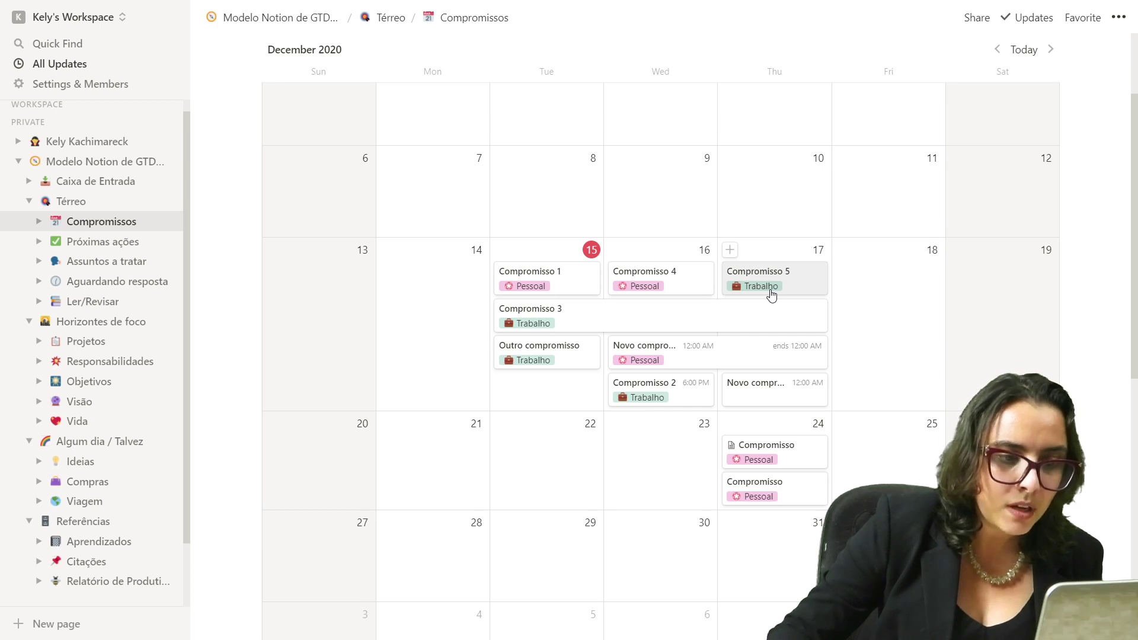
pyautogui.scroll(1, 981, 317)
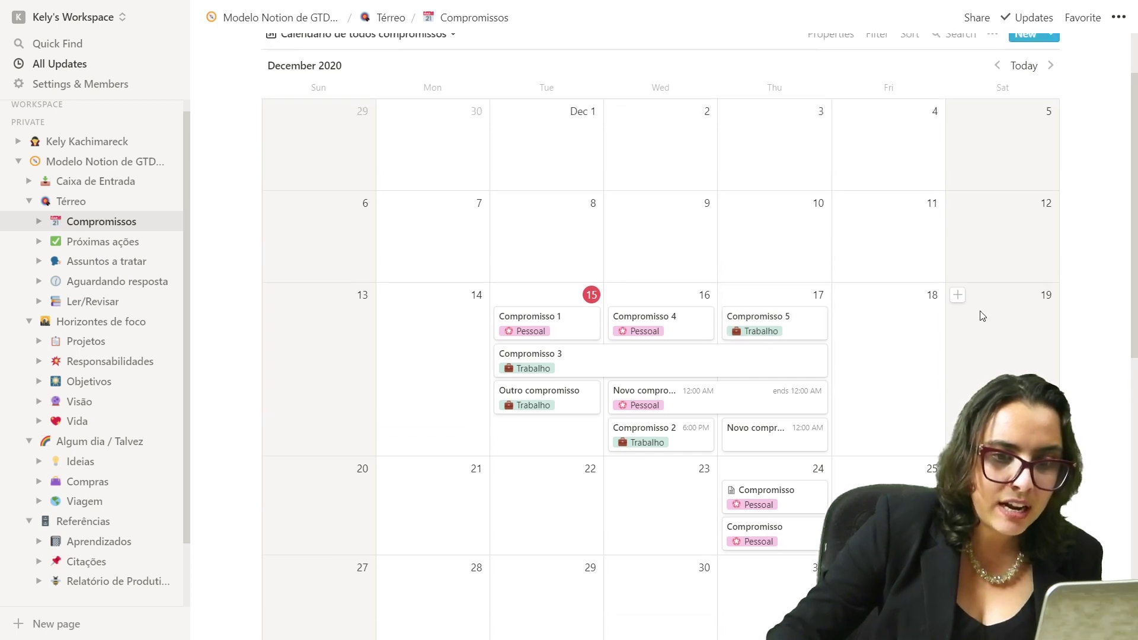
pyautogui.scroll(1, 982, 316)
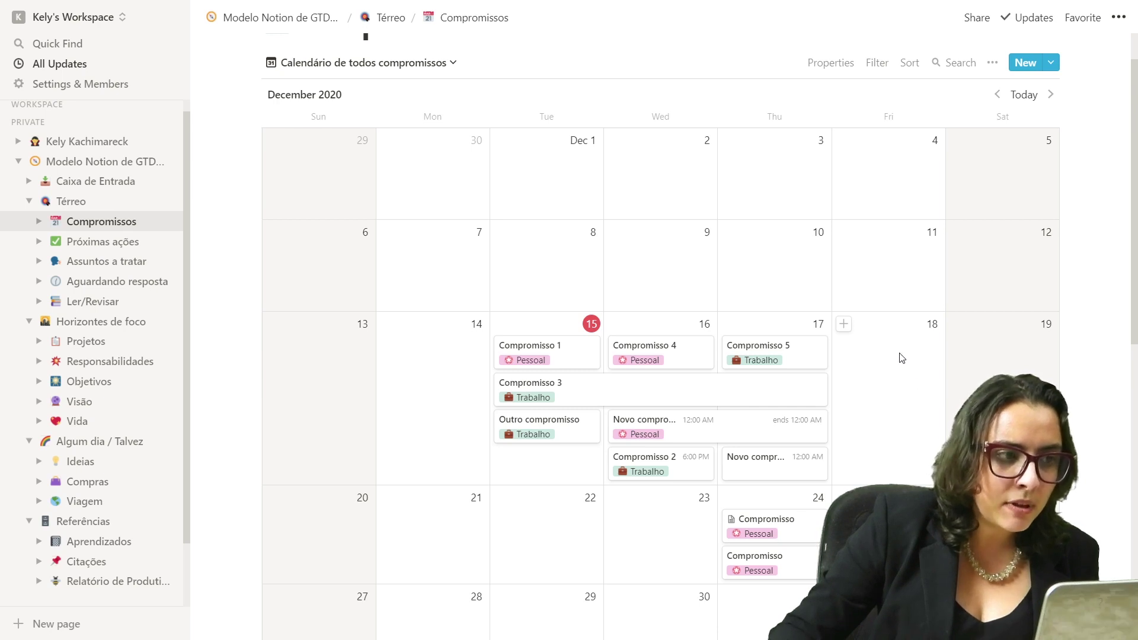
# - Filter the Calendário de todos compromissos view to entries whose Agenda is Pessoal
pyautogui.click(878, 64)
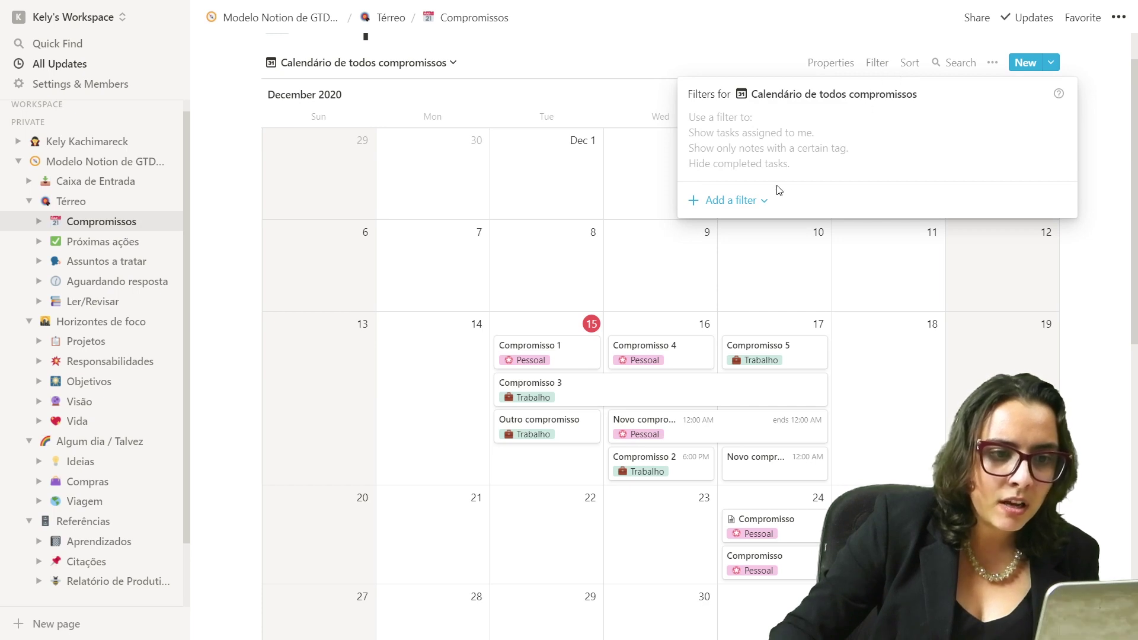
pyautogui.click(765, 199)
pyautogui.click(763, 229)
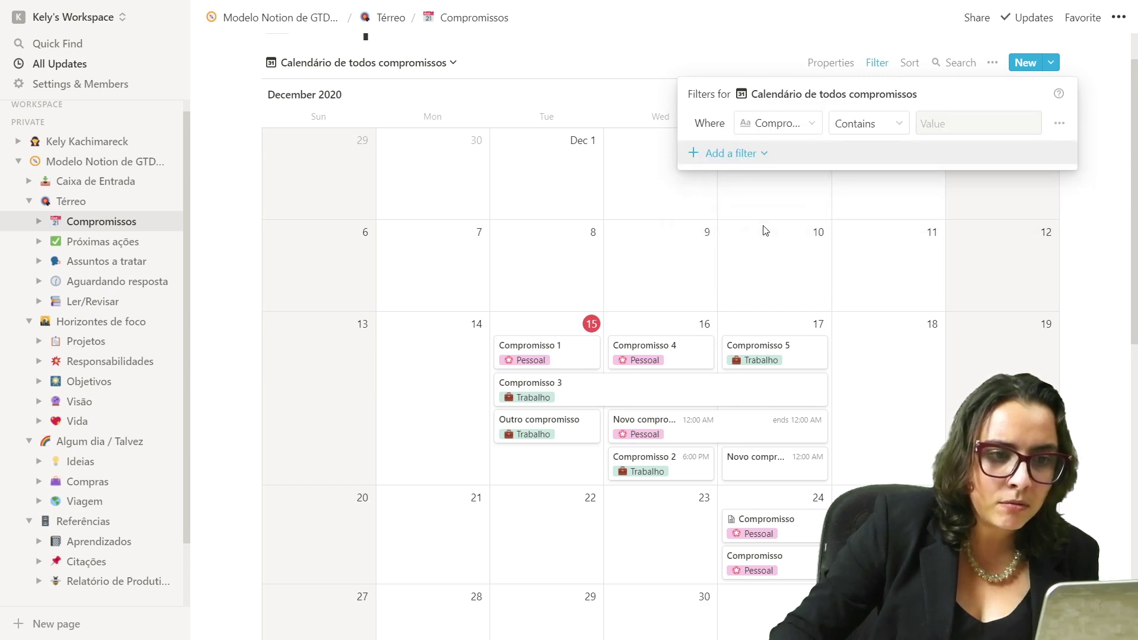
pyautogui.click(806, 121)
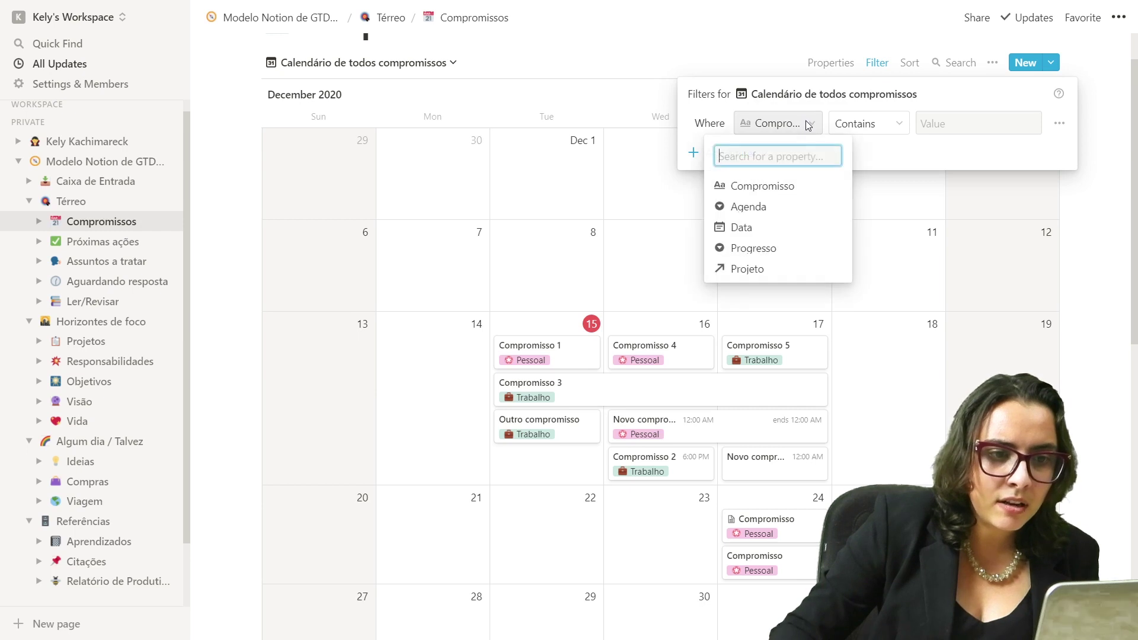
pyautogui.click(801, 206)
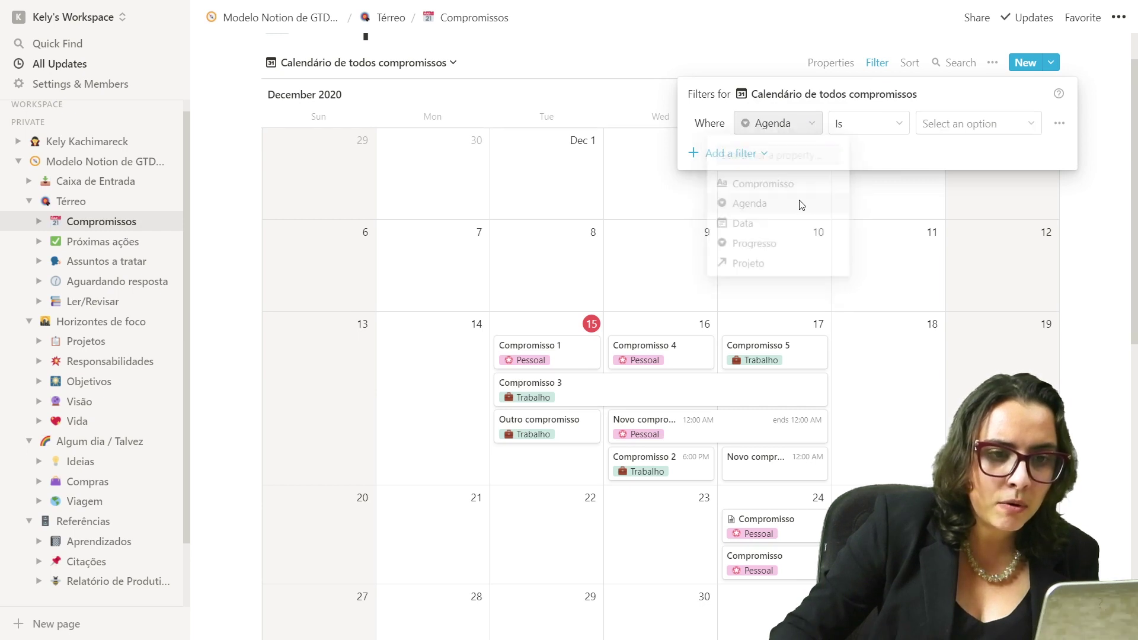
pyautogui.click(974, 130)
pyautogui.click(979, 206)
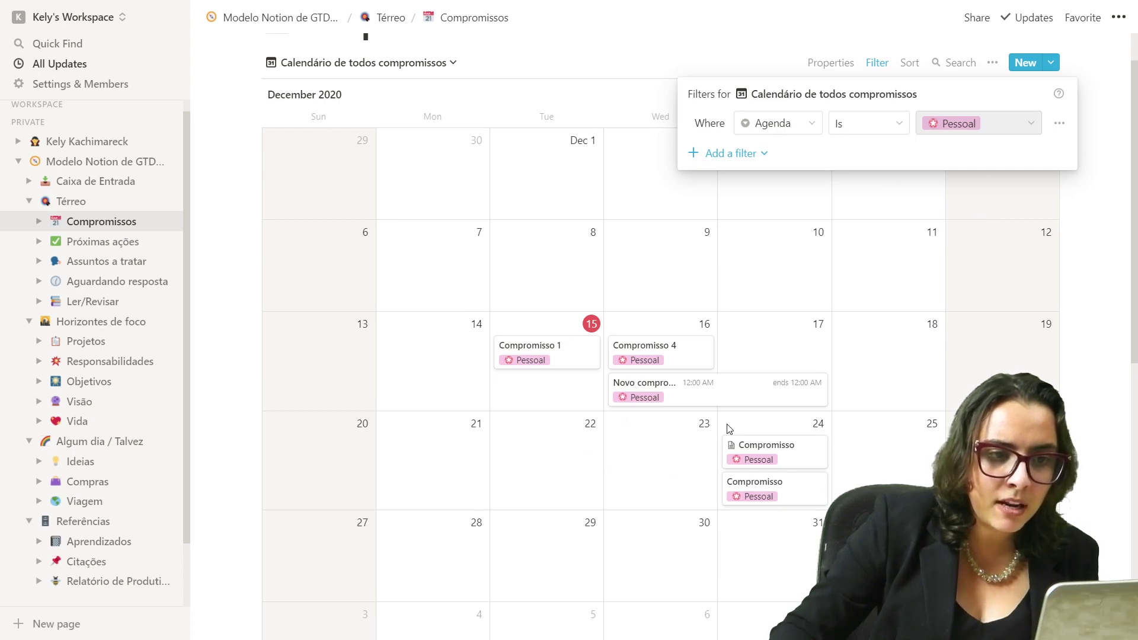
# - Change the calendar's Agenda filter value to Trabalho and remove the filter
pyautogui.click(949, 122)
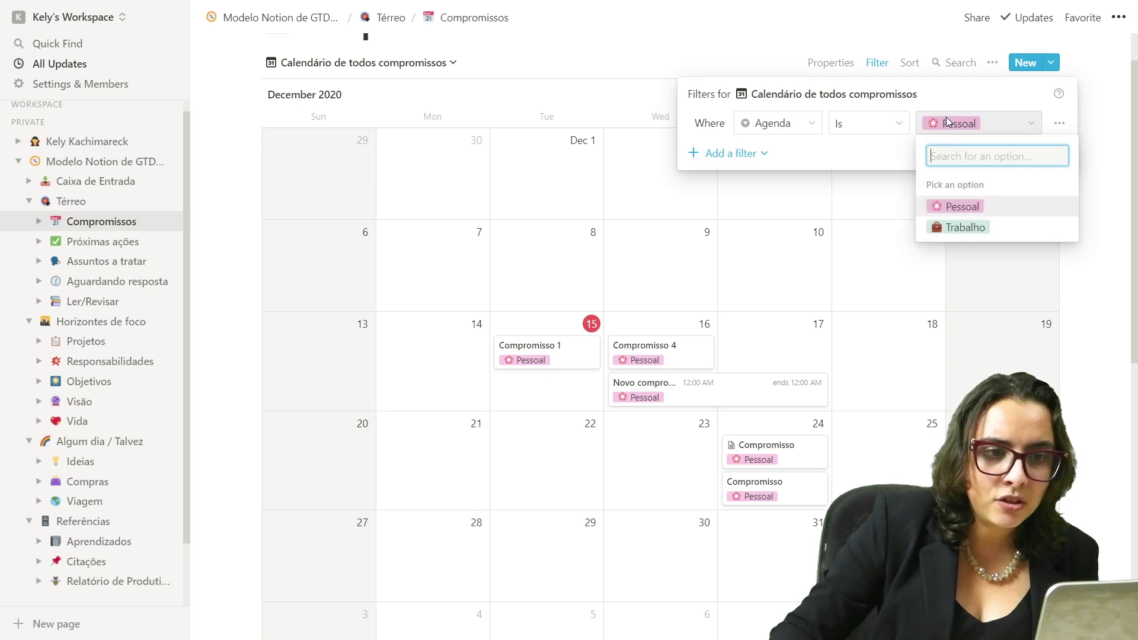
pyautogui.click(951, 231)
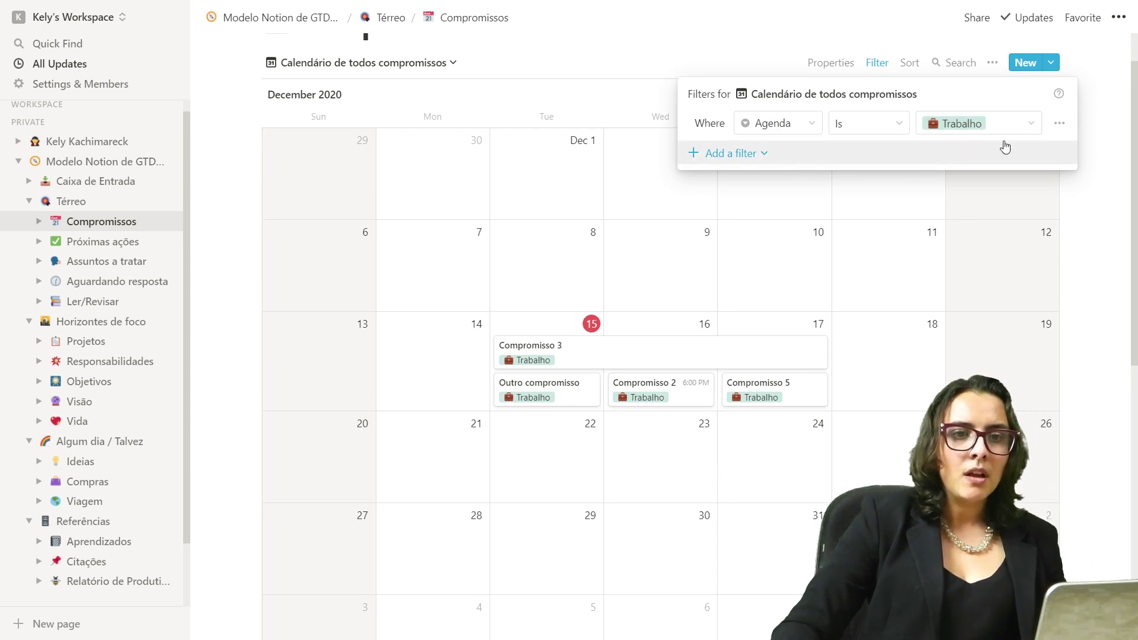
pyautogui.click(1059, 123)
pyautogui.click(1065, 153)
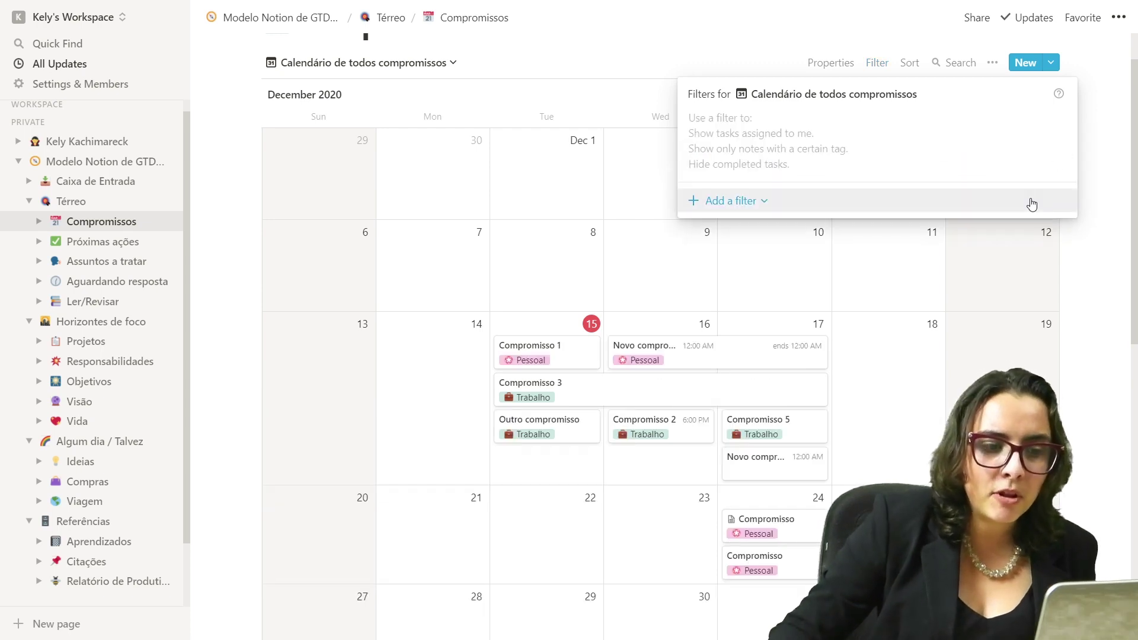
pyautogui.click(1078, 300)
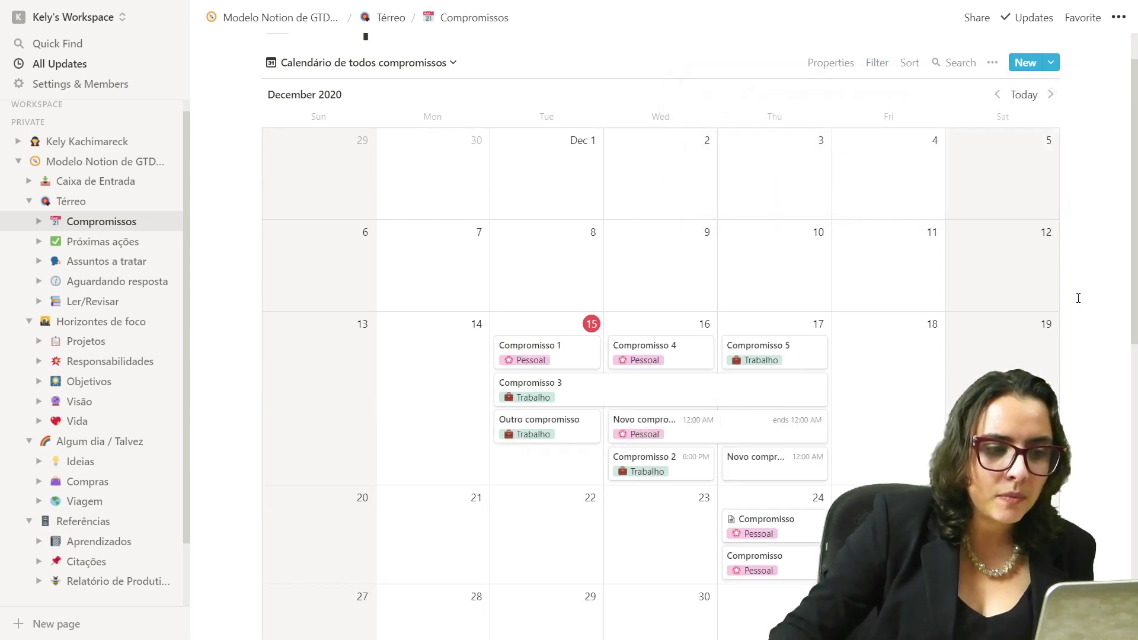
# - Switch to the Tabela de todos compromissos view and set the Agenda of the Dec 17 Novo compromisso to Trabalho
pyautogui.scroll(1, 713, 221)
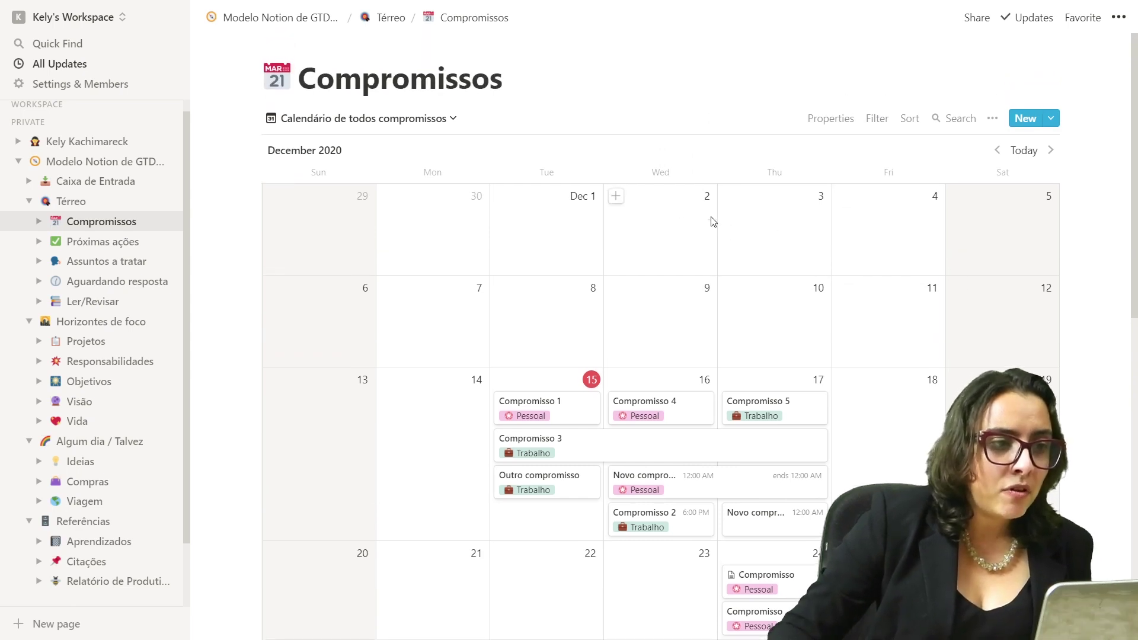
pyautogui.click(451, 121)
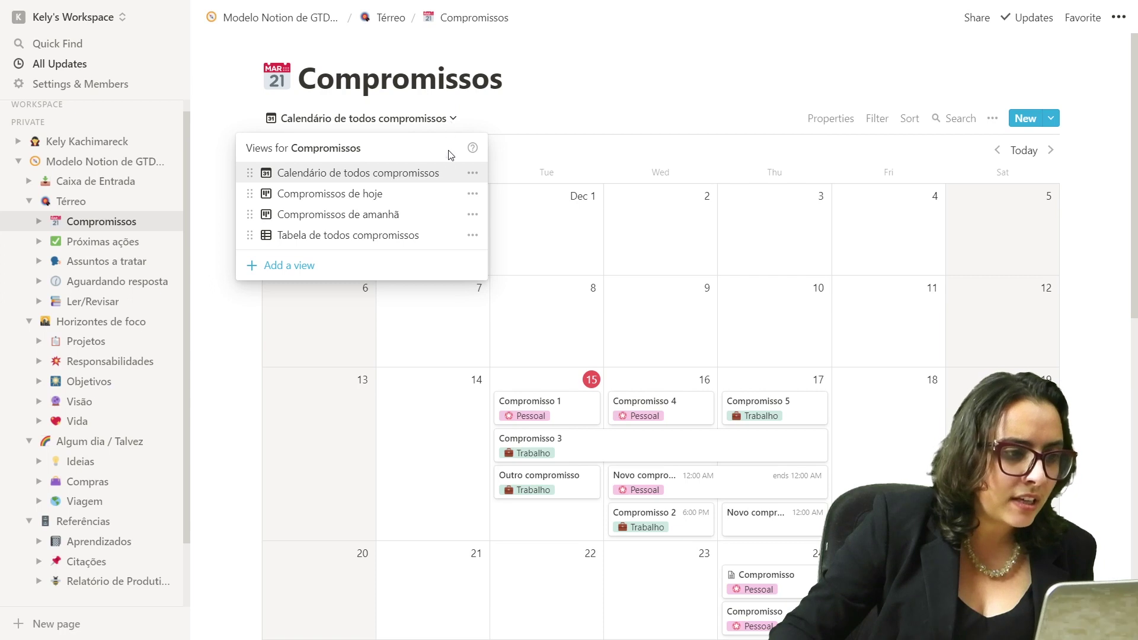
pyautogui.click(435, 240)
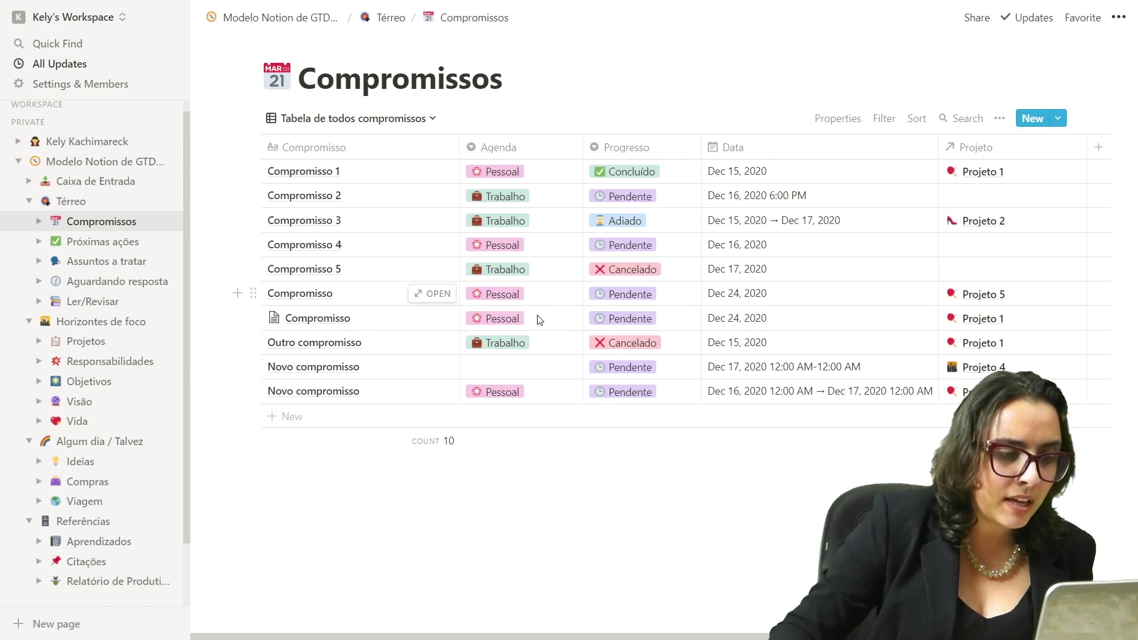
pyautogui.click(524, 368)
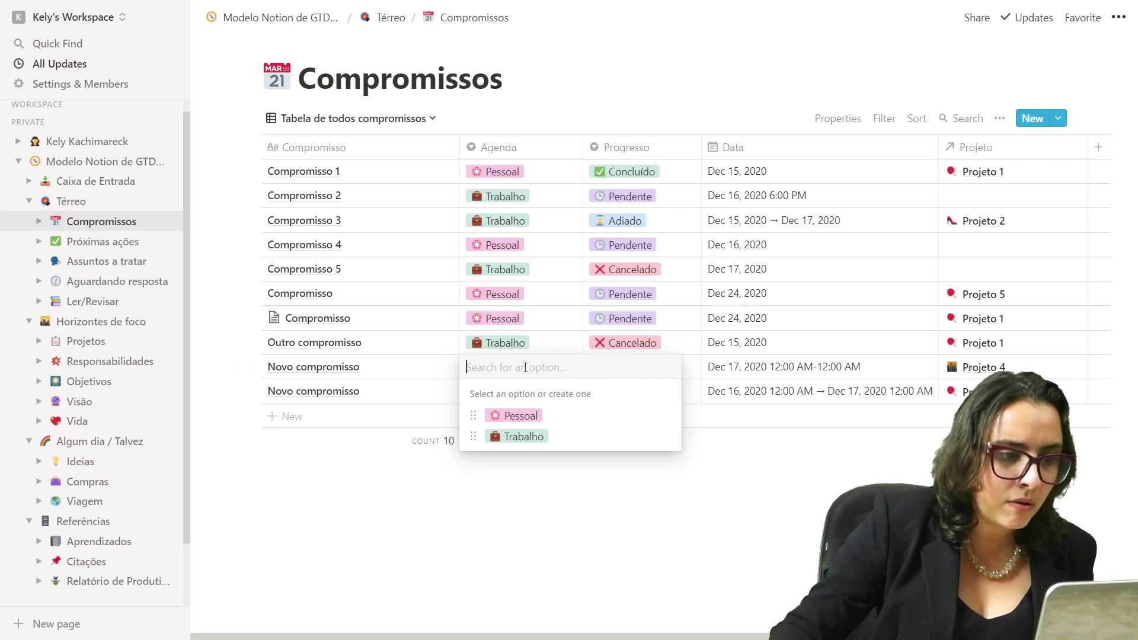
pyautogui.click(521, 437)
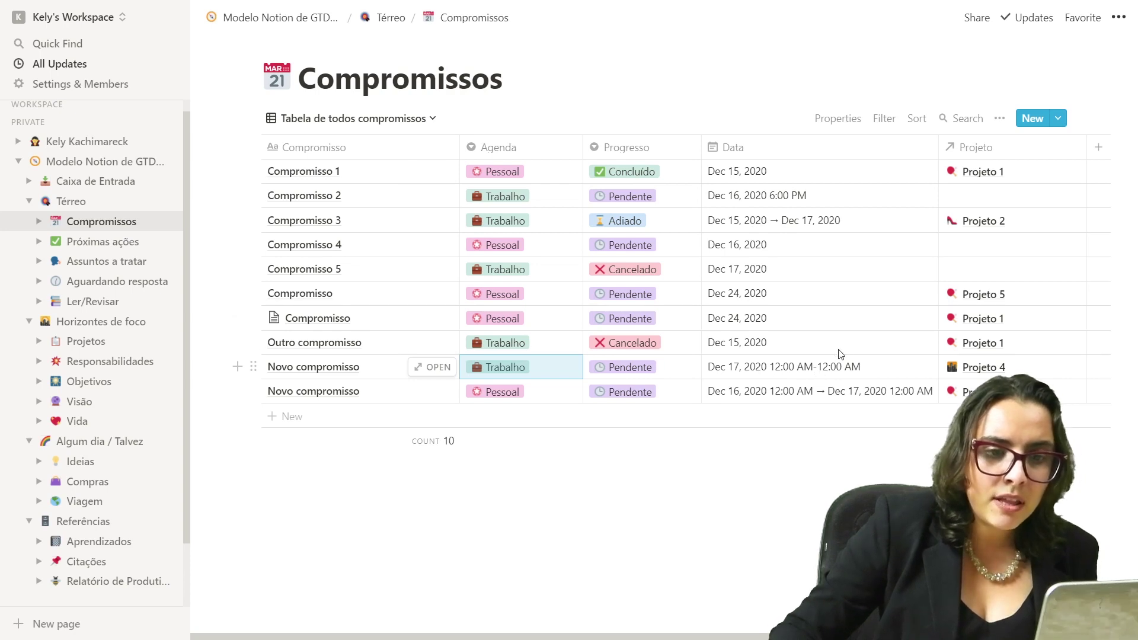
# - Link Compromisso 4 to Projeto 5 in its Projeto relation
pyautogui.click(996, 252)
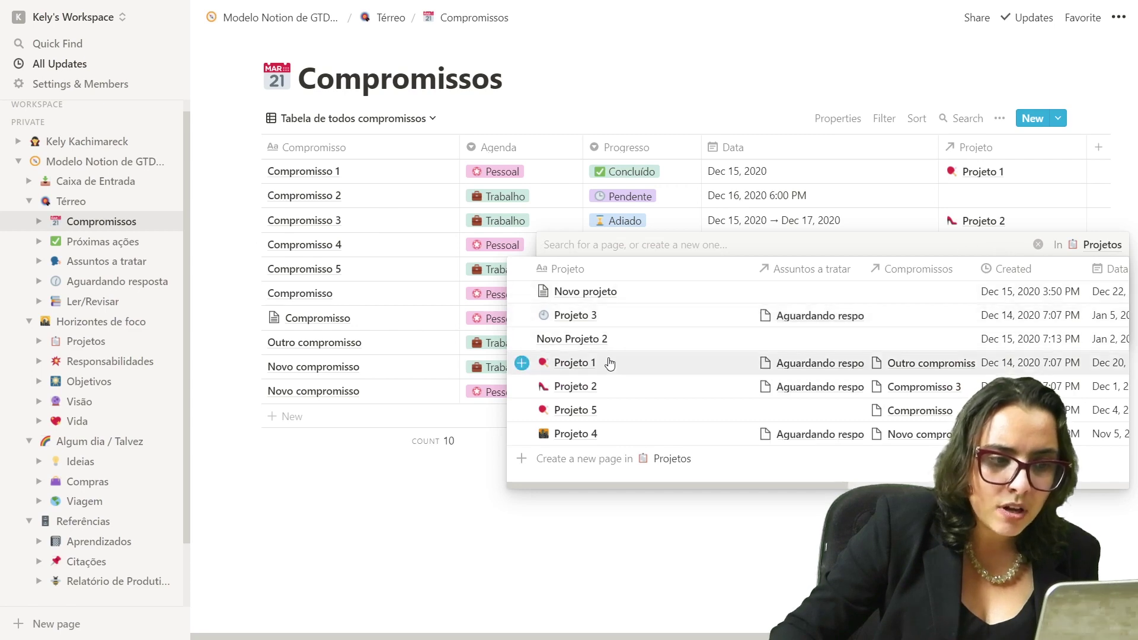
pyautogui.click(610, 409)
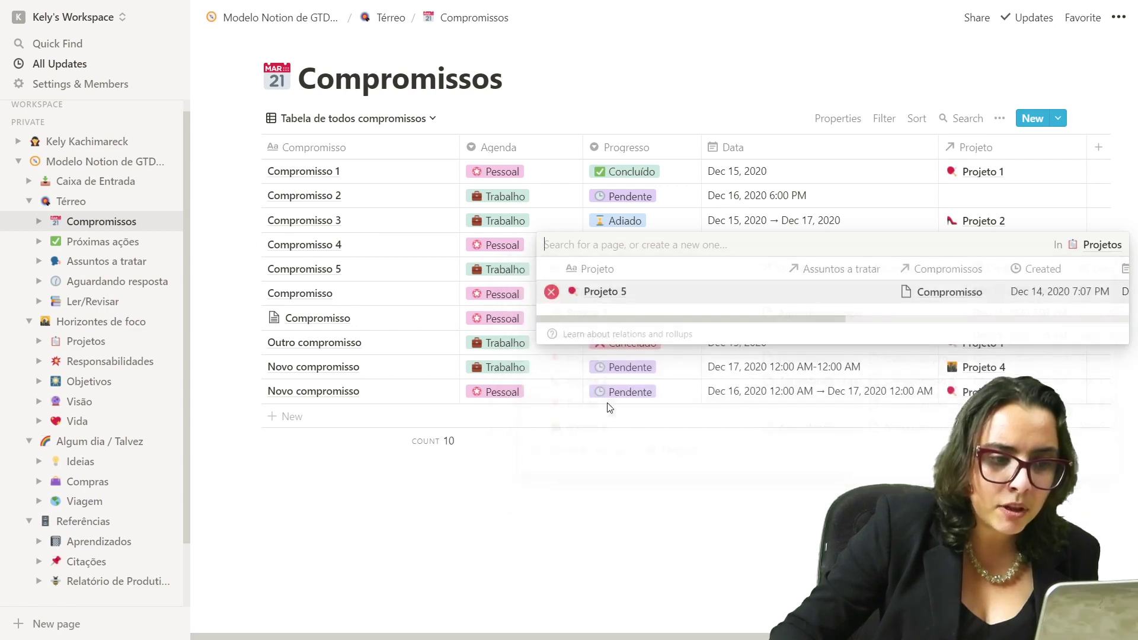
pyautogui.press('Escape')
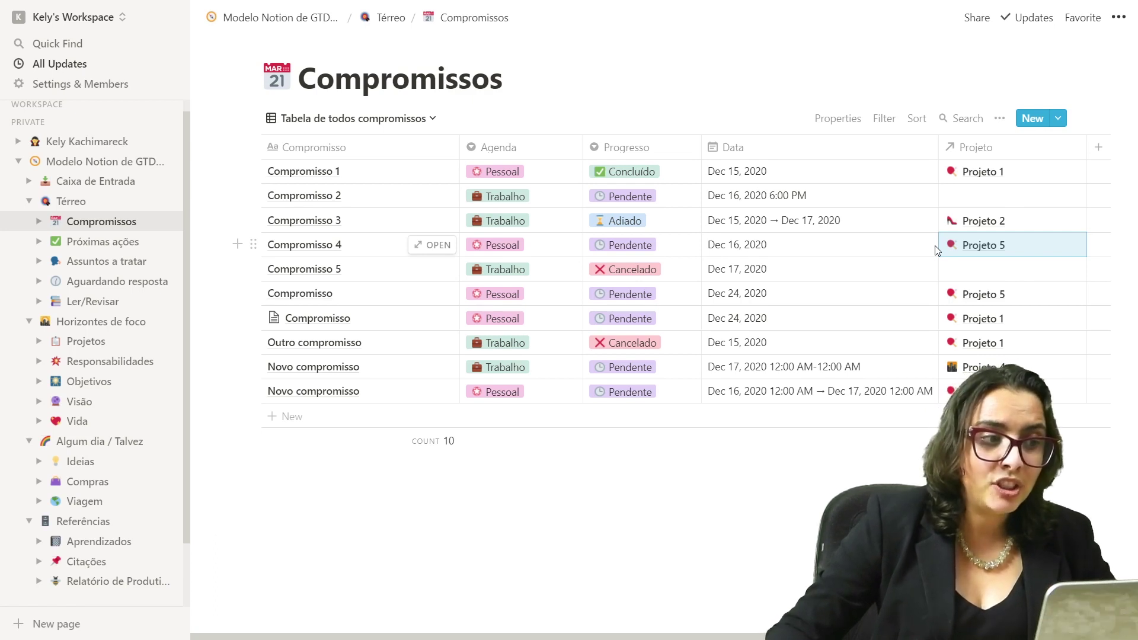
# - Return to the Calendário de todos compromissos view and review the December 2020 appointments
pyautogui.click(428, 119)
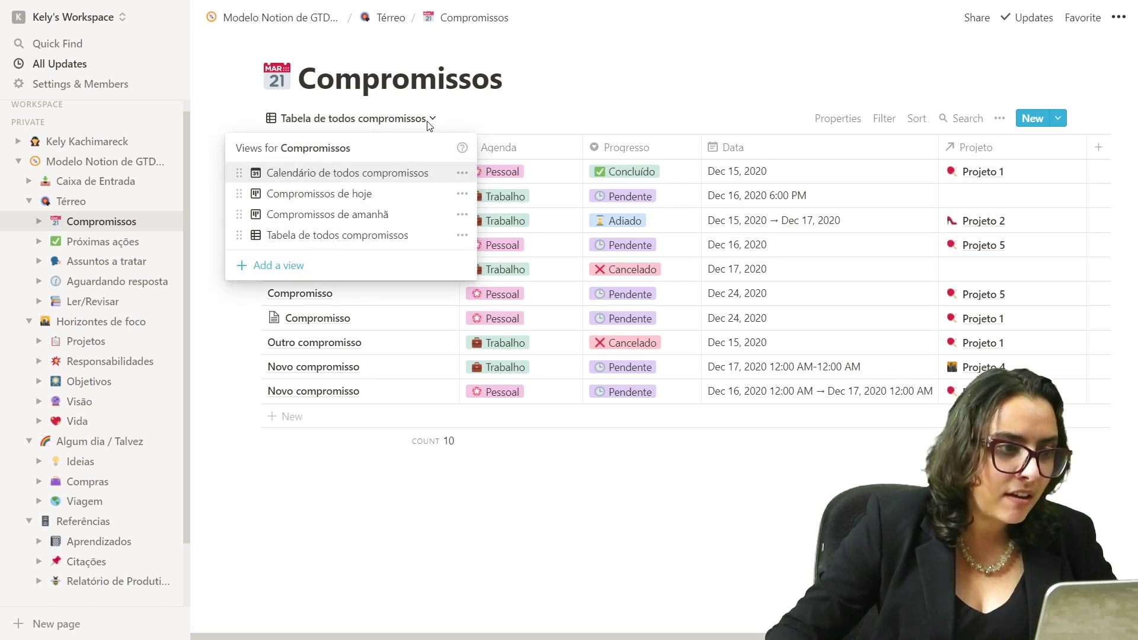
pyautogui.click(424, 173)
pyautogui.scroll(-4, 1106, 266)
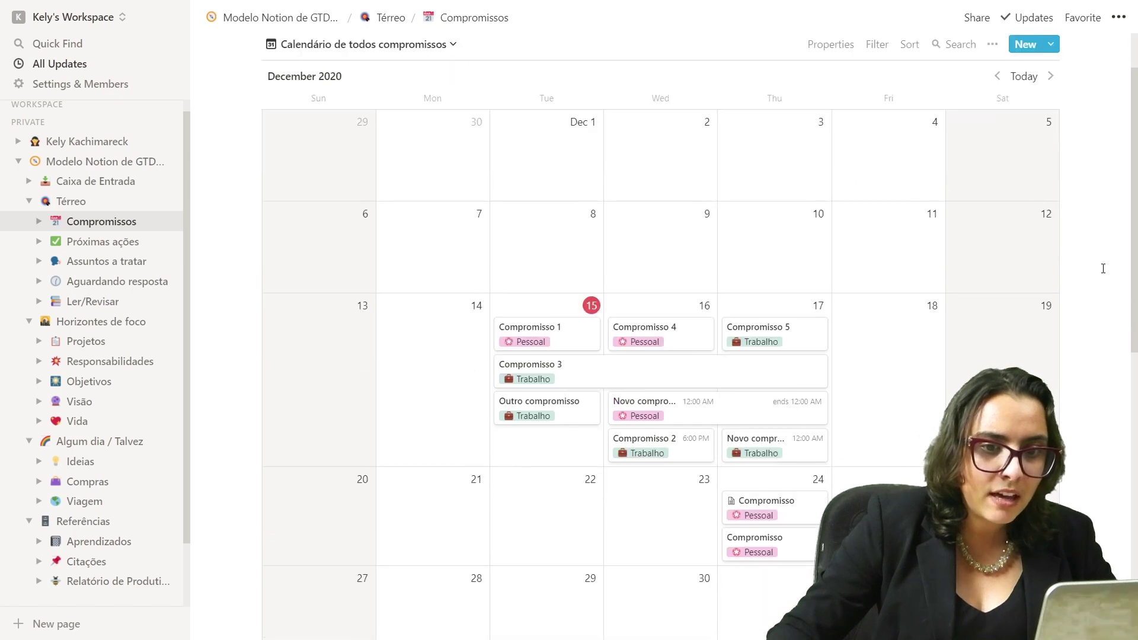
pyautogui.scroll(1, 1103, 269)
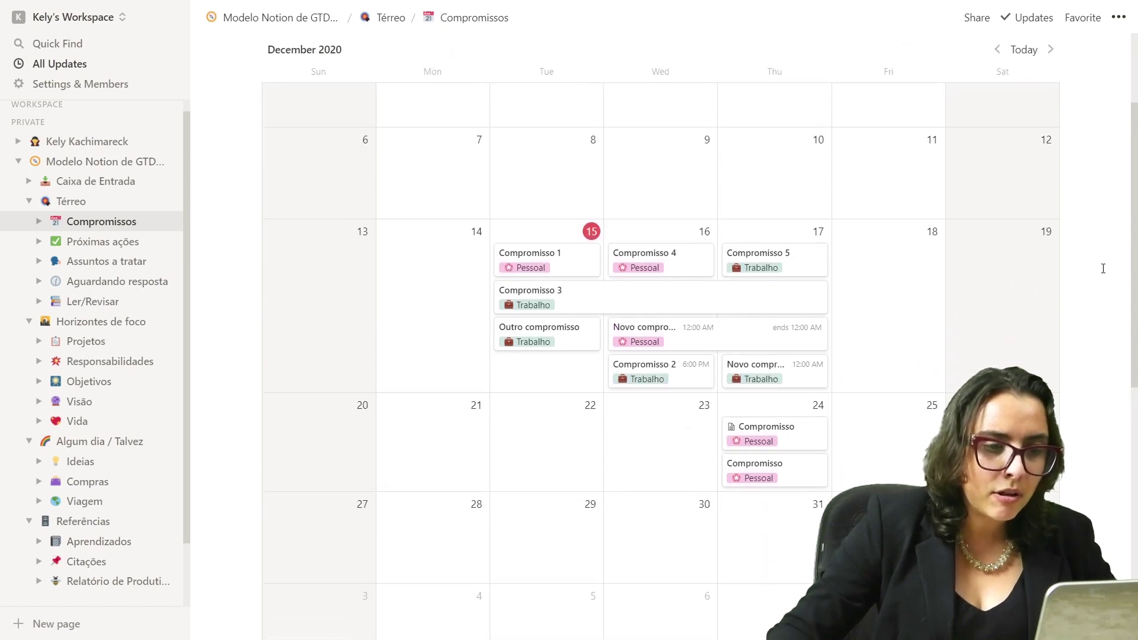
pyautogui.moveTo(954, 140)
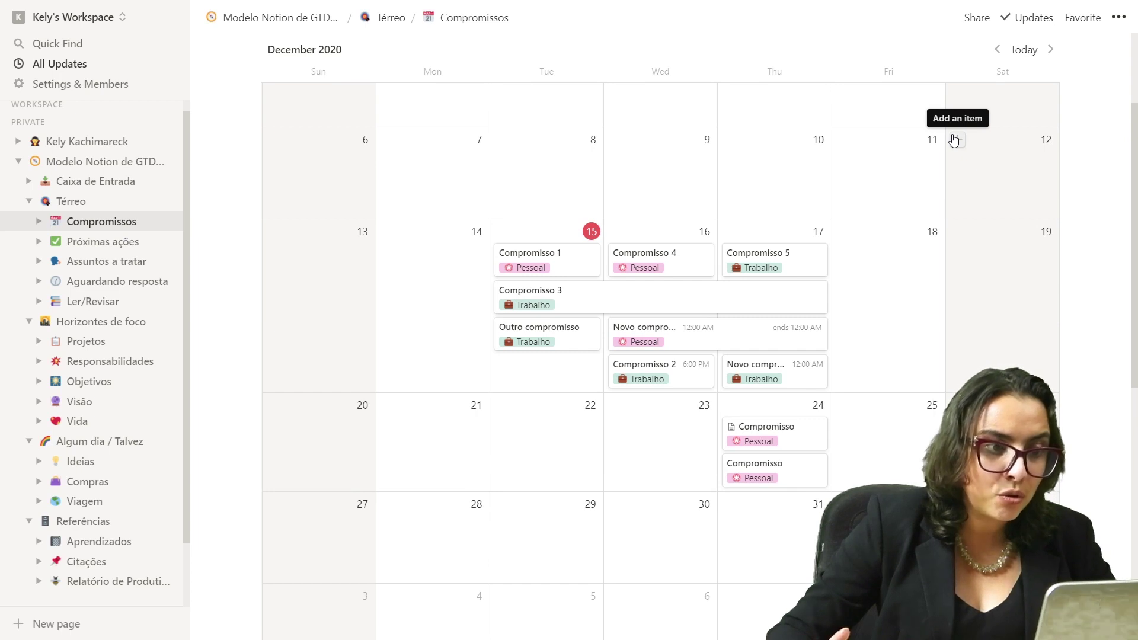
pyautogui.scroll(2, 954, 140)
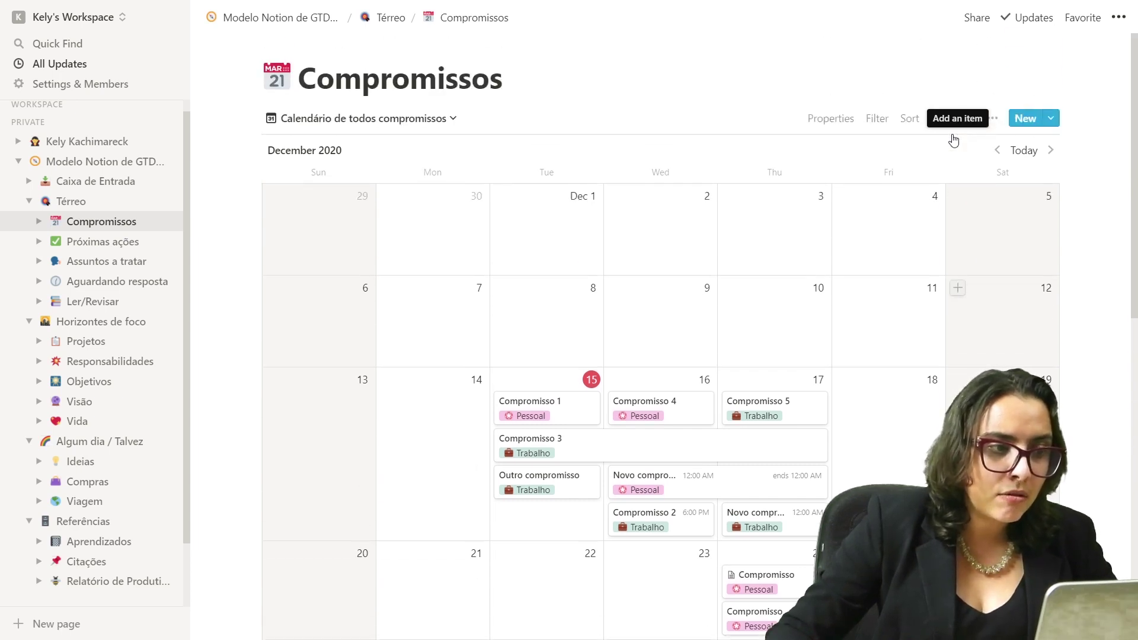
# - Switch to the Compromissos de hoje view and move Compromisso 1 from the hidden Concluído column to Pendente
pyautogui.click(452, 120)
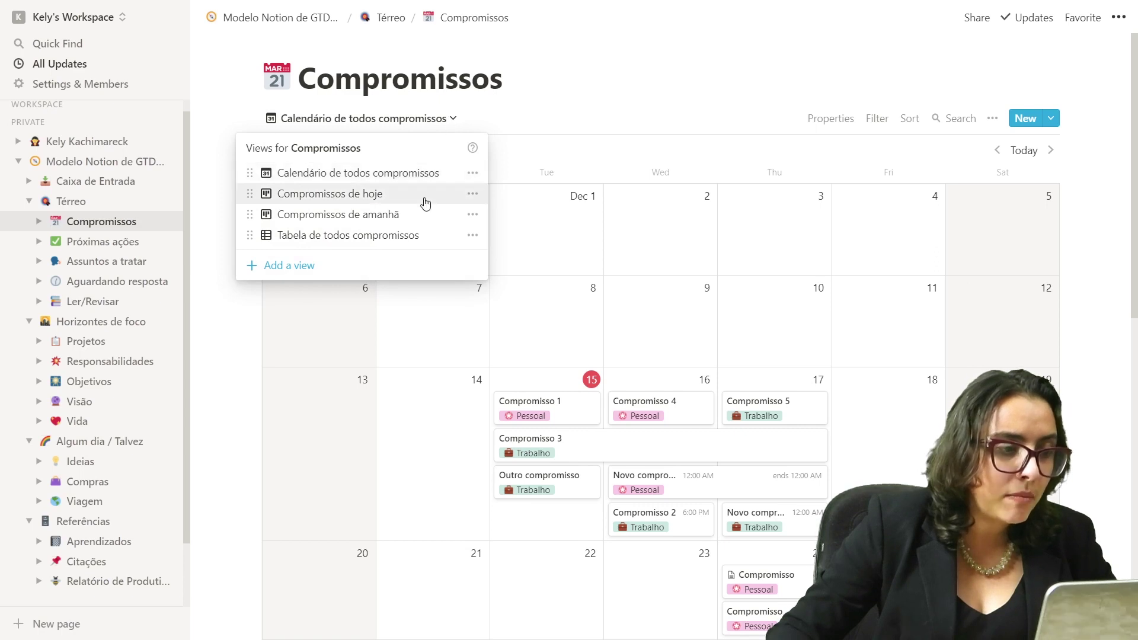
pyautogui.click(338, 195)
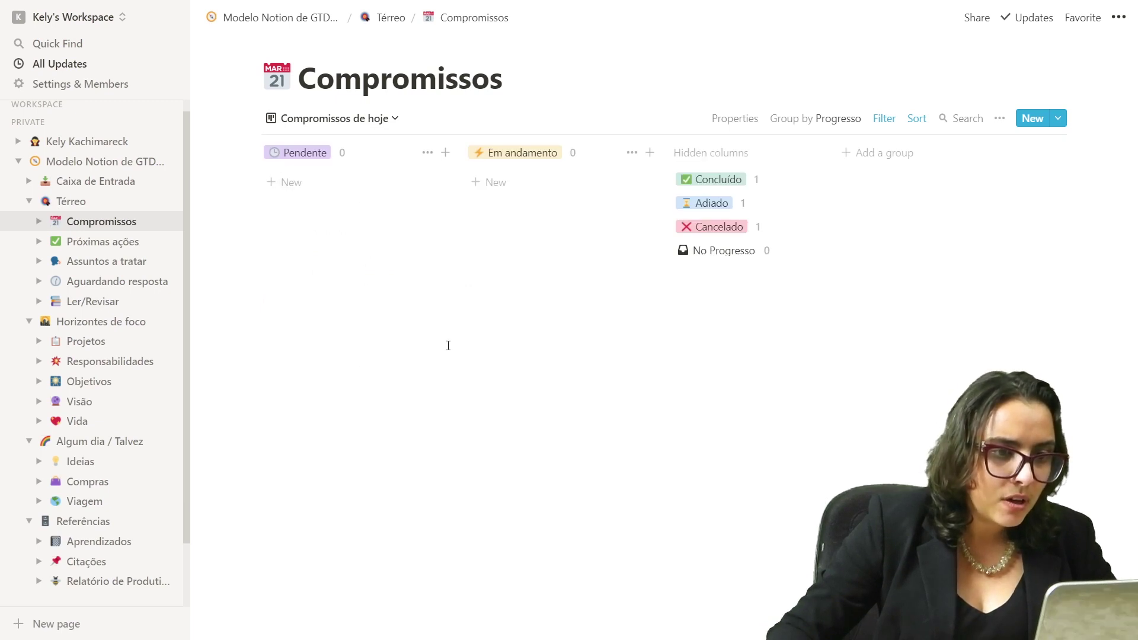
pyautogui.click(715, 178)
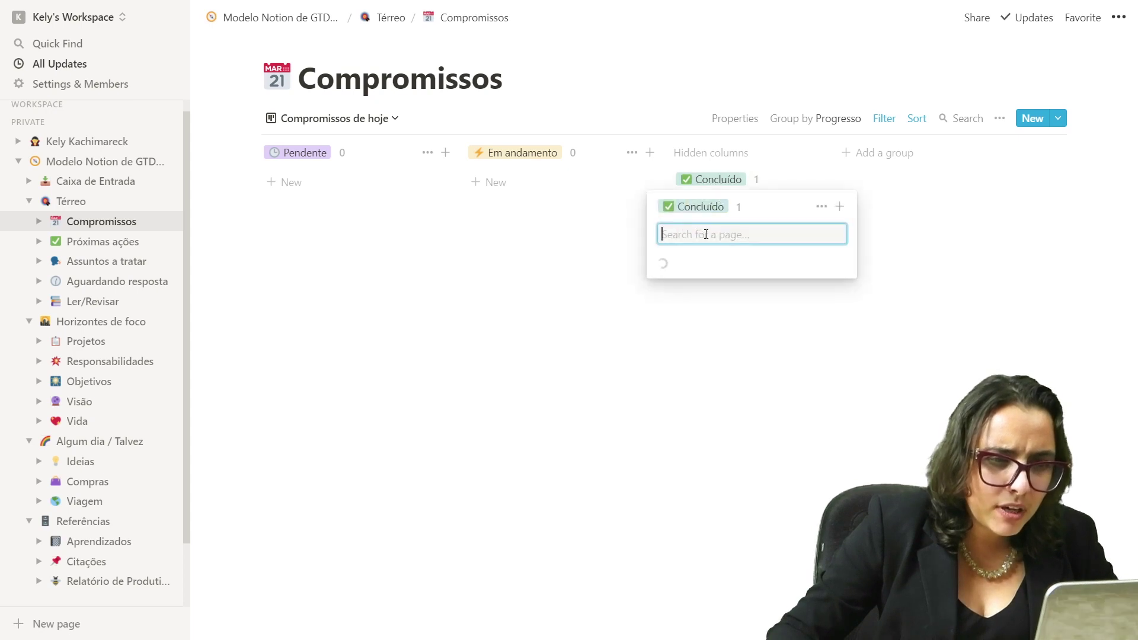
pyautogui.moveTo(692, 305); pyautogui.dragTo(391, 237)
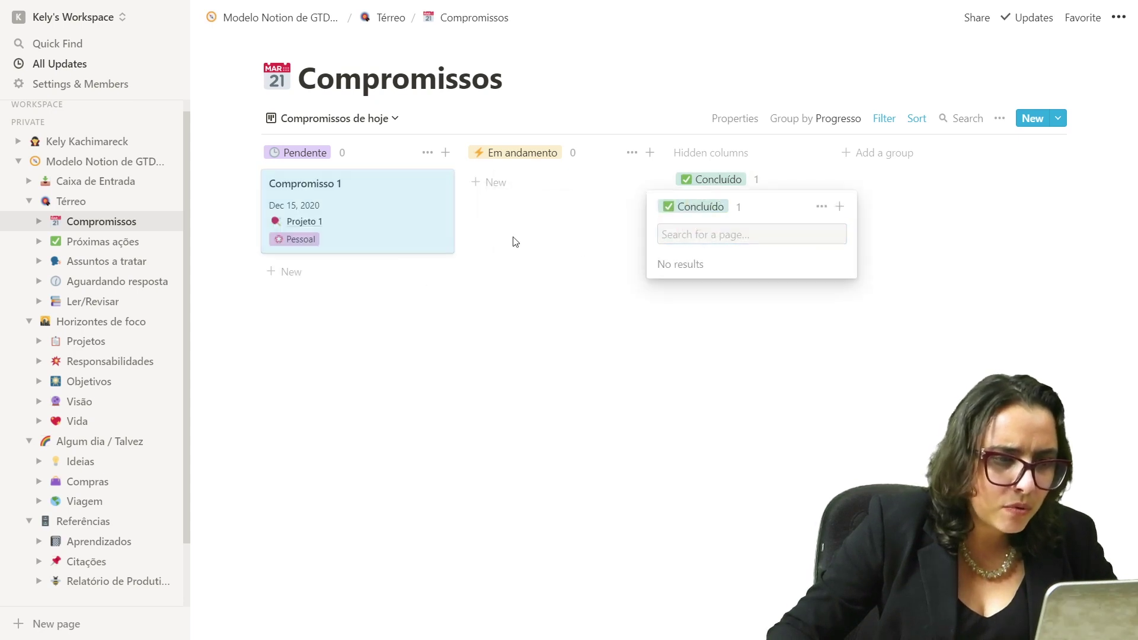
pyautogui.click(724, 327)
# - Move Compromisso 3 from the hidden Adiado column to the Pendente column
pyautogui.click(712, 203)
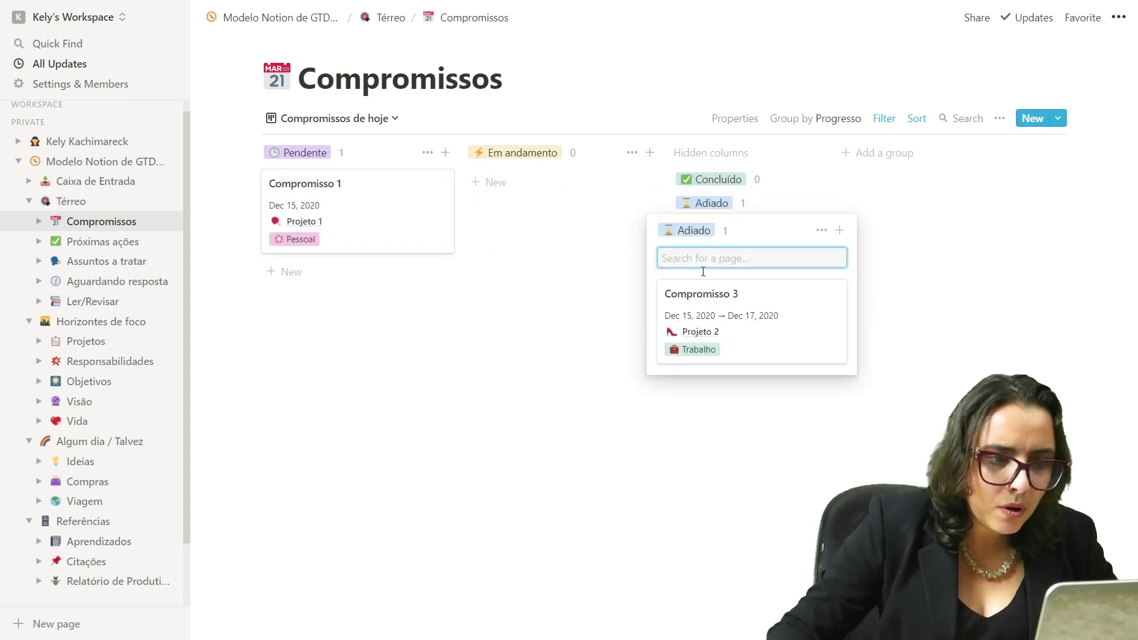
pyautogui.moveTo(736, 305); pyautogui.dragTo(501, 305)
pyautogui.click(717, 360)
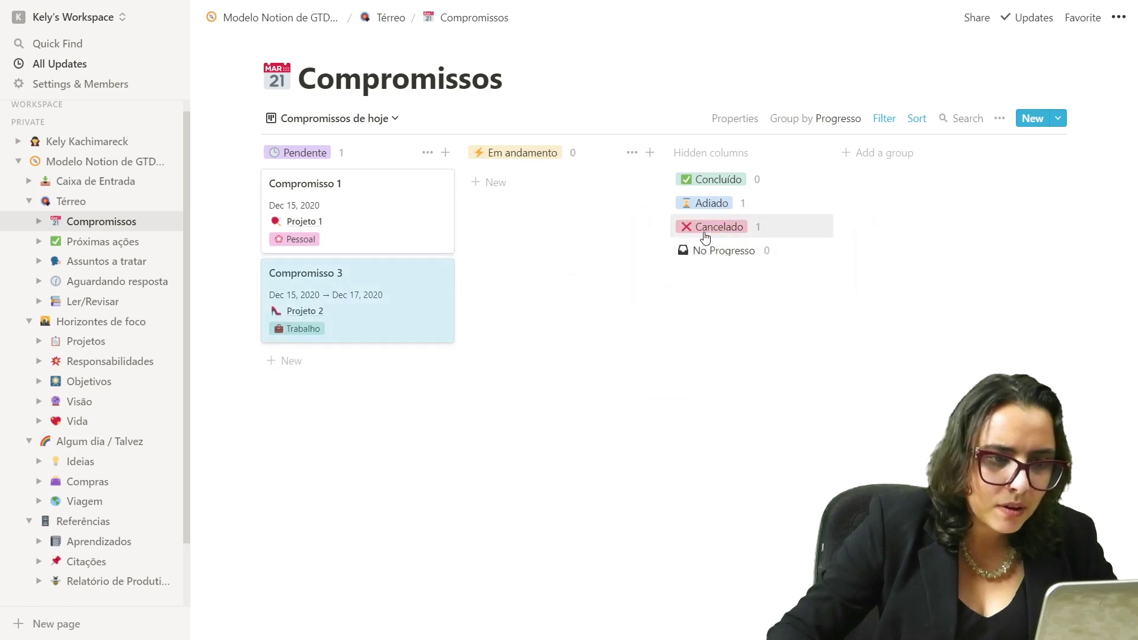
# - Move Outro compromisso from the hidden Cancelado column to the Pendente column
pyautogui.click(711, 227)
pyautogui.moveTo(720, 317); pyautogui.dragTo(284, 380)
pyautogui.click(652, 391)
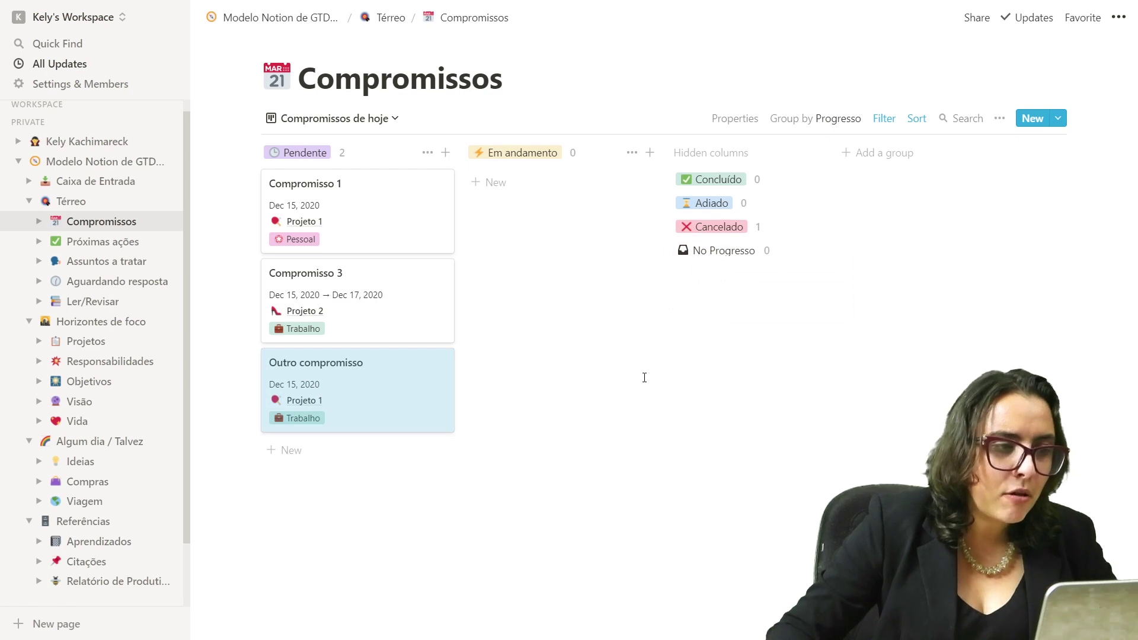
pyautogui.click(638, 365)
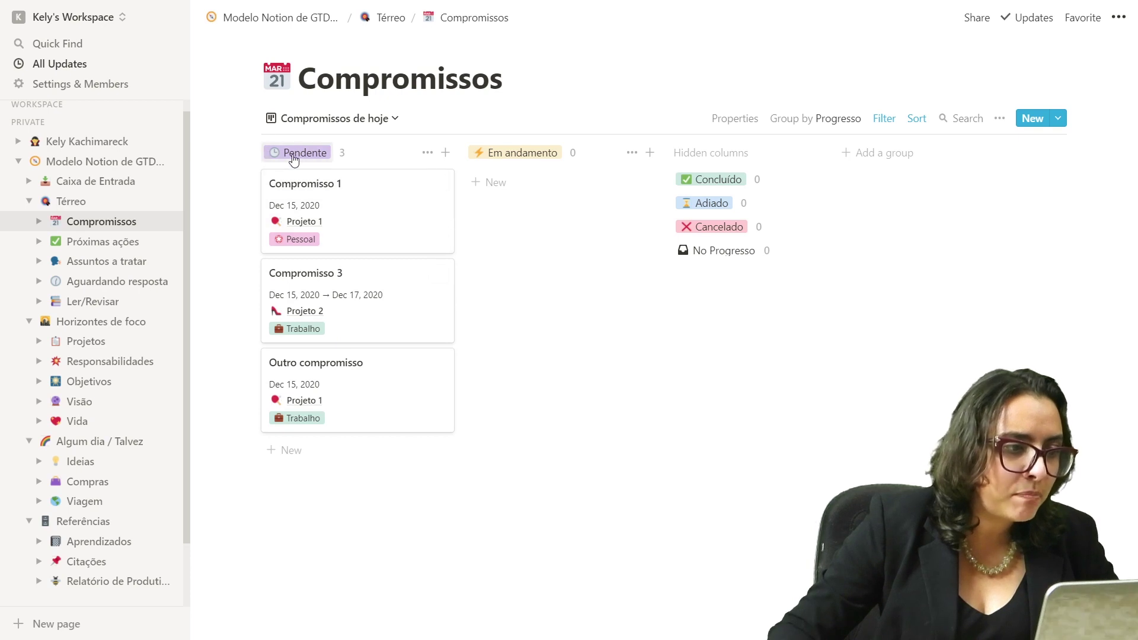
# - Move Compromisso 1 and Compromisso 3 from Pendente to the Em andamento column
pyautogui.moveTo(350, 215); pyautogui.dragTo(524, 304)
pyautogui.moveTo(356, 203); pyautogui.dragTo(599, 335)
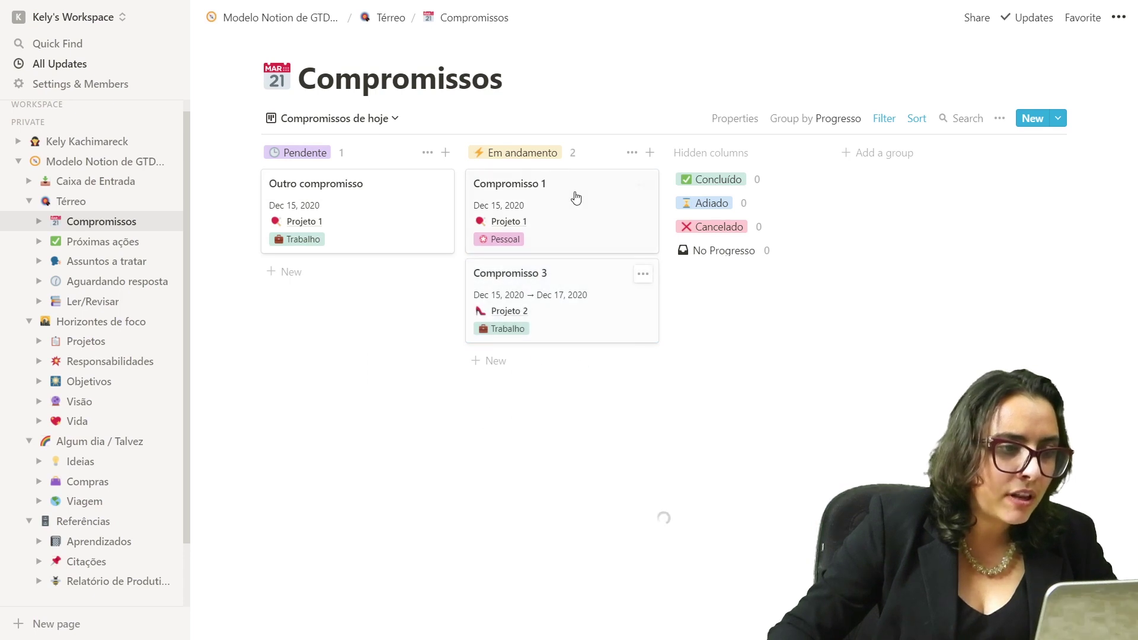
# - Move Compromisso 3 to Concluído, Compromisso 1 to Adiado and Outro compromisso to Cancelado among the hidden columns
pyautogui.moveTo(557, 308); pyautogui.dragTo(738, 185)
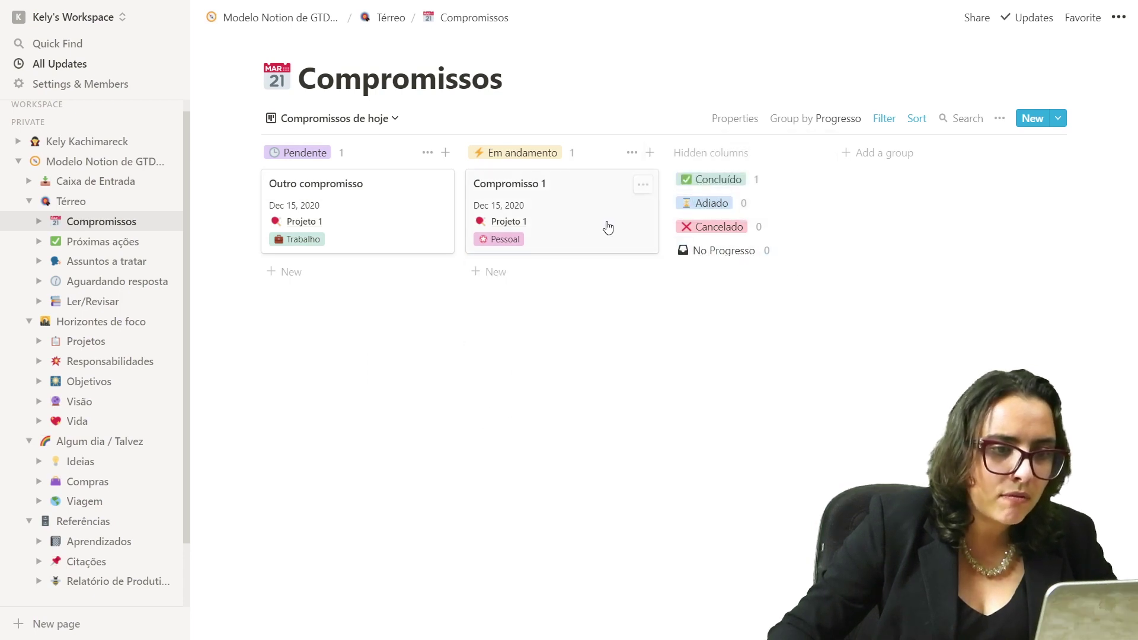
pyautogui.moveTo(605, 228); pyautogui.dragTo(729, 204)
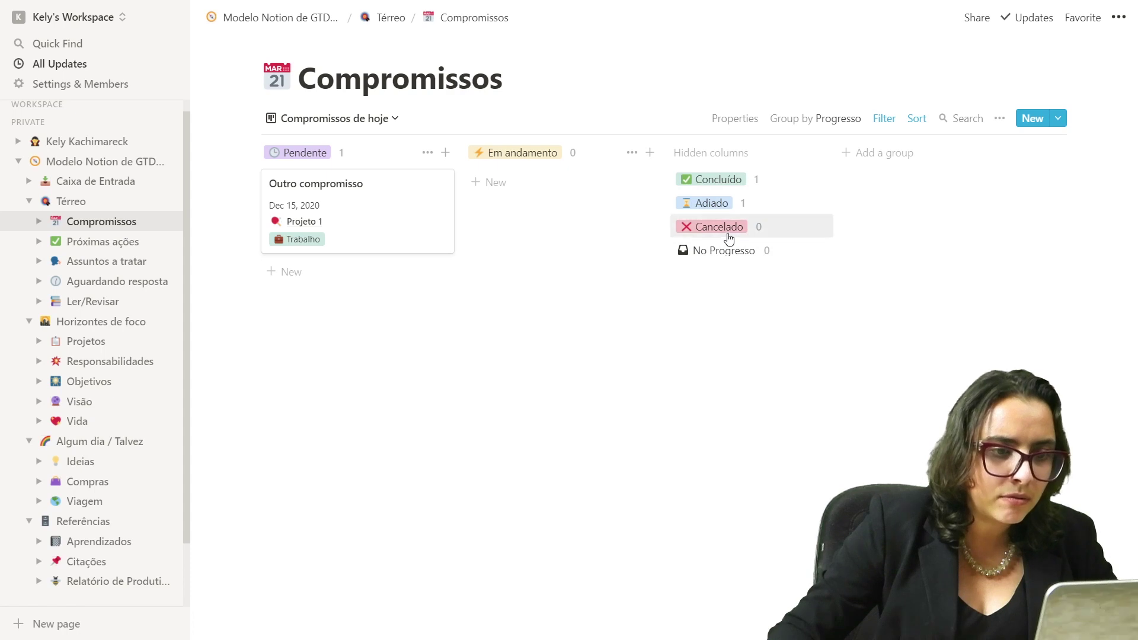
pyautogui.moveTo(447, 237); pyautogui.dragTo(809, 233)
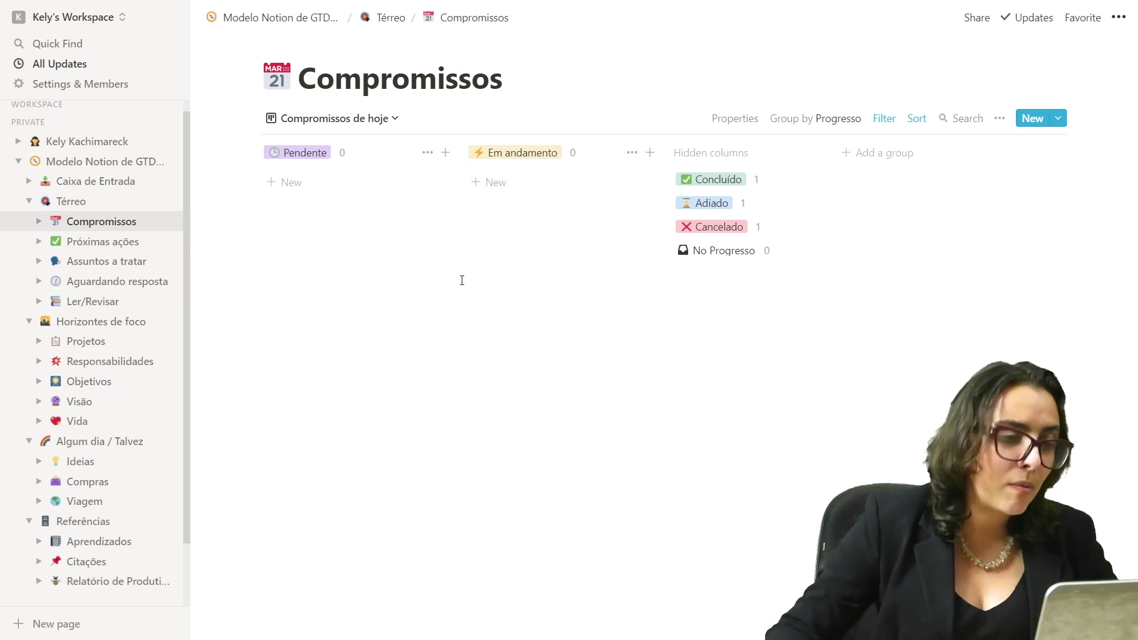
# - Check the Compromissos de amanhã view and compare it with the December 2020 appointments in Calendário de todos compromissos
pyautogui.click(397, 121)
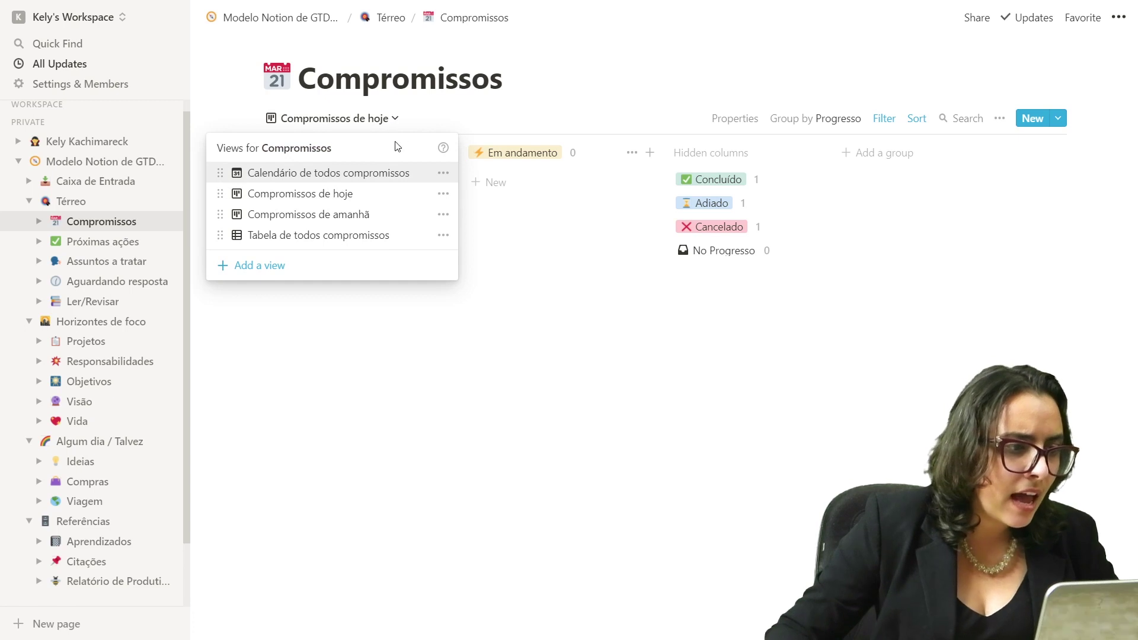
pyautogui.click(393, 219)
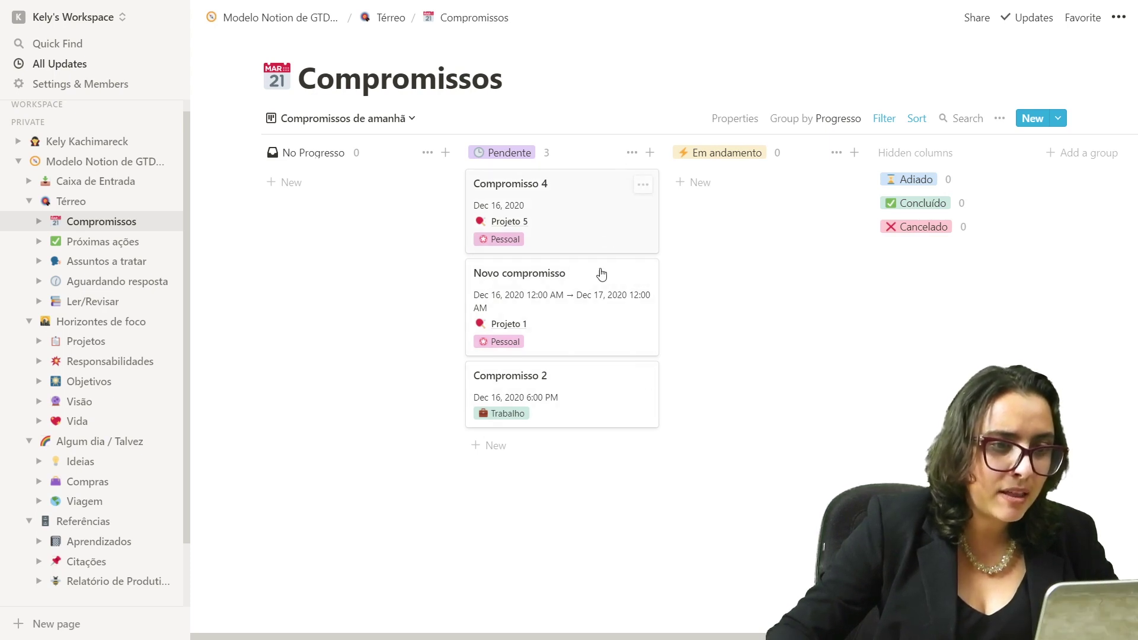
pyautogui.click(416, 120)
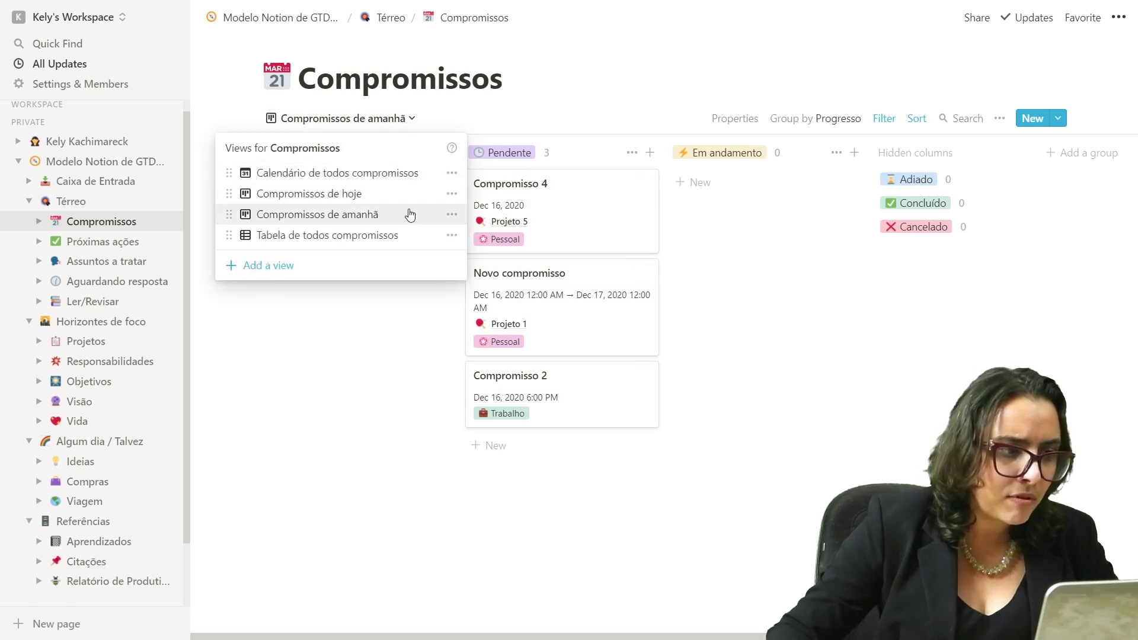
pyautogui.click(414, 175)
pyautogui.scroll(-5, 1092, 193)
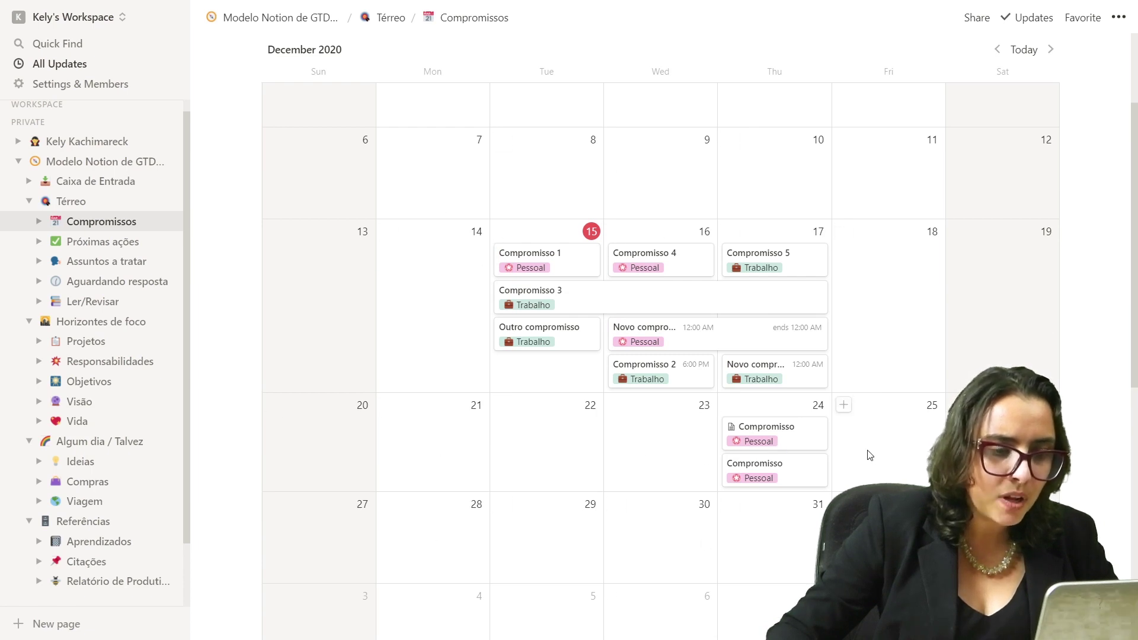
pyautogui.scroll(3, 869, 455)
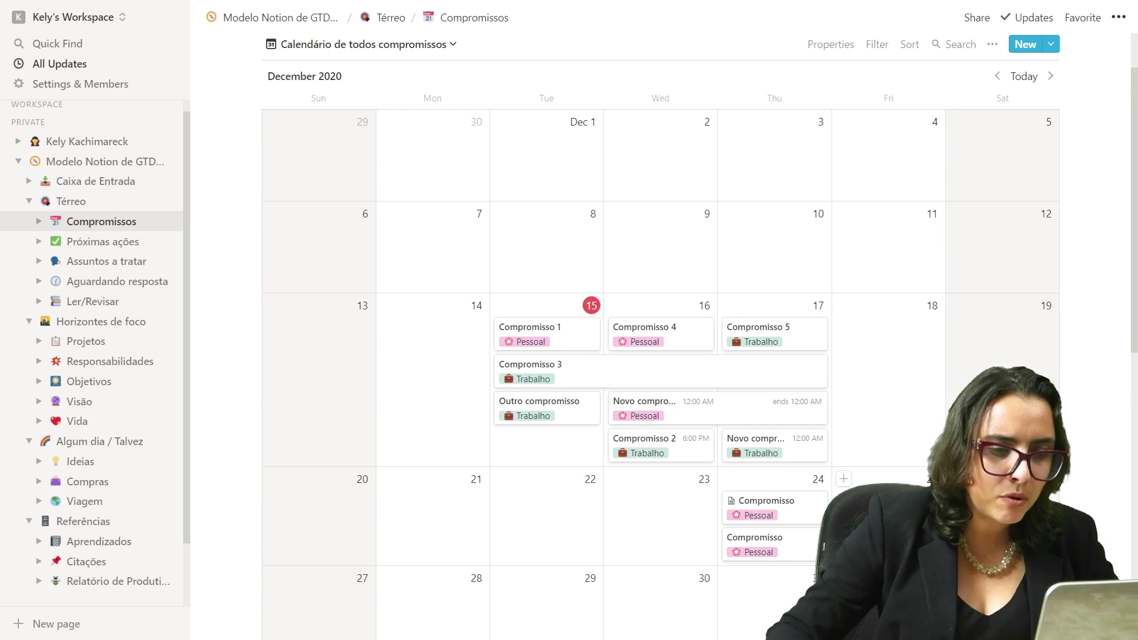
pyautogui.scroll(2, 498, 167)
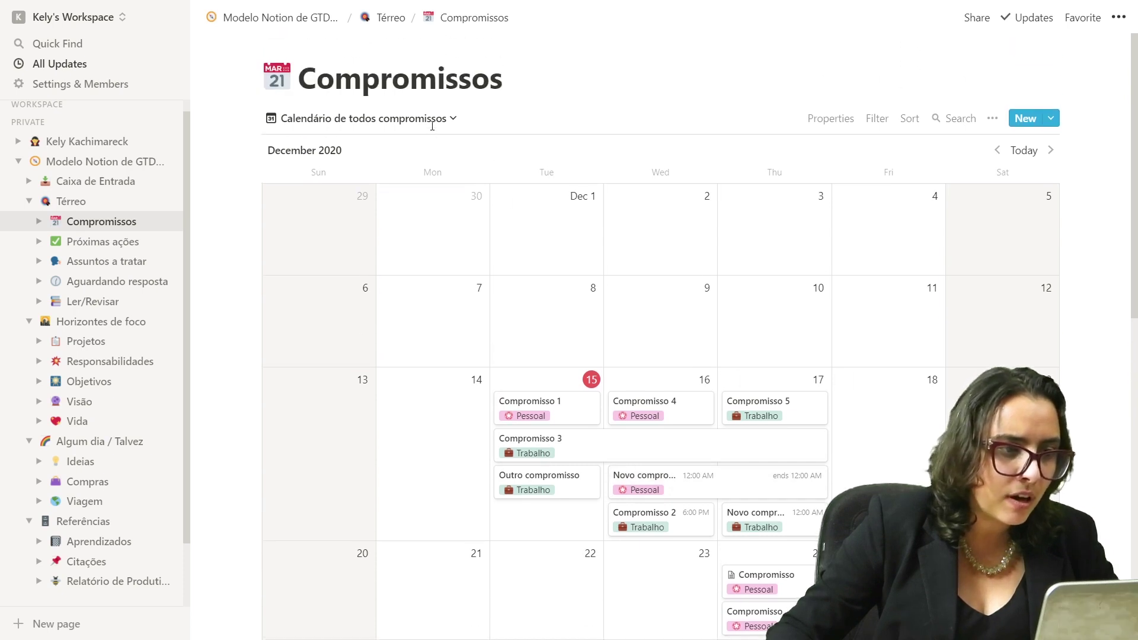
# - Return to the Compromissos de amanhã view and hide the Agenda, Projeto and Data properties on its cards
pyautogui.click(432, 121)
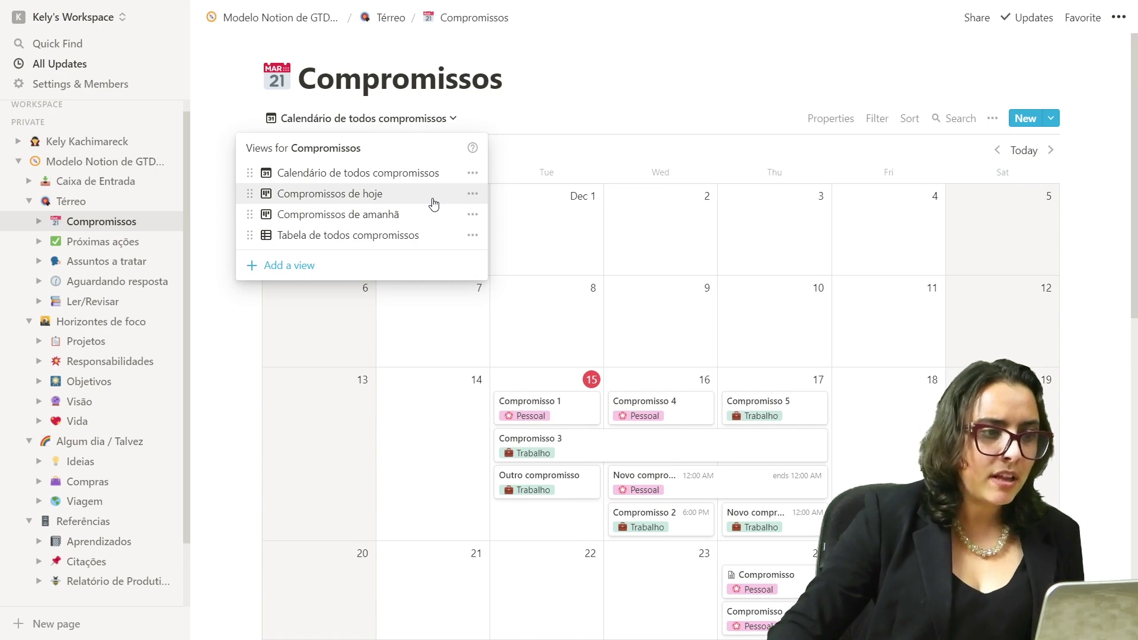
pyautogui.click(433, 215)
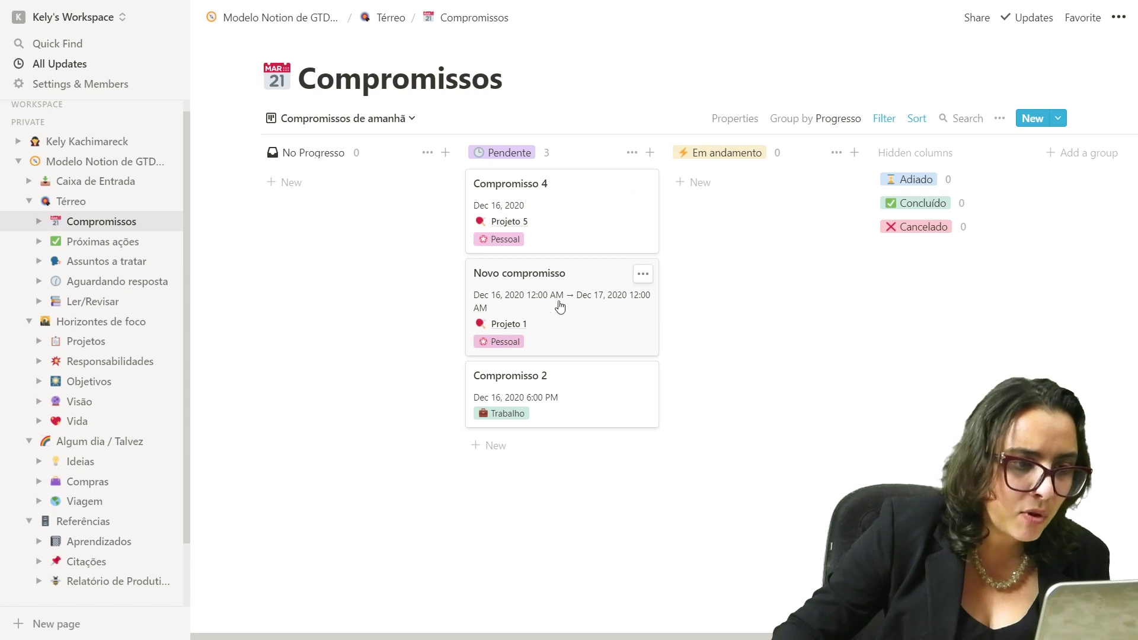
pyautogui.click(747, 125)
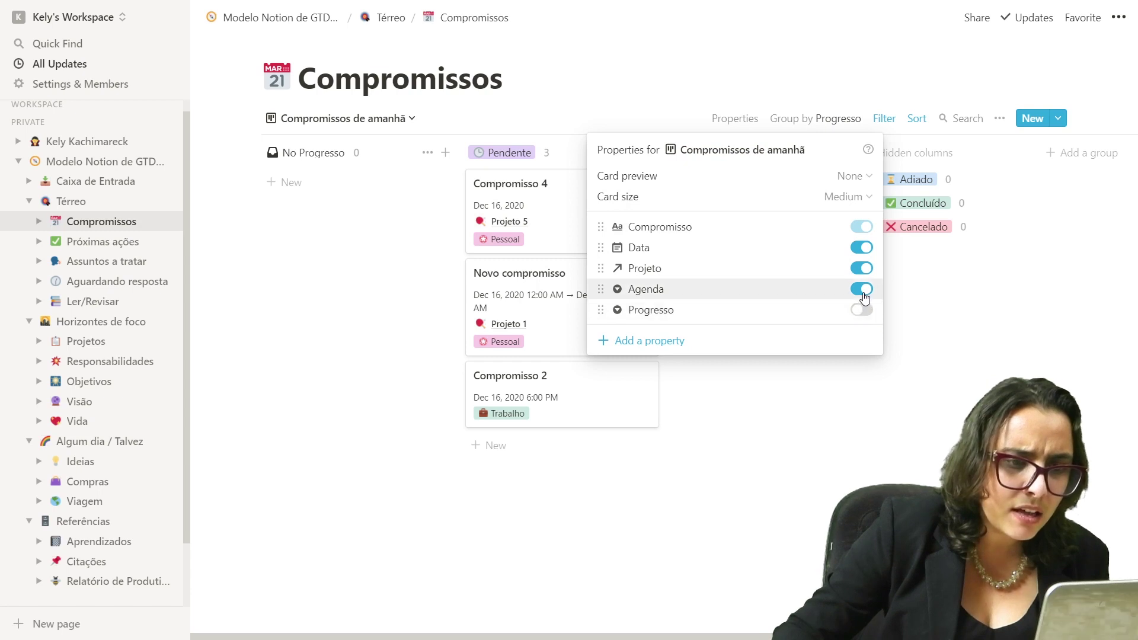
pyautogui.click(863, 269)
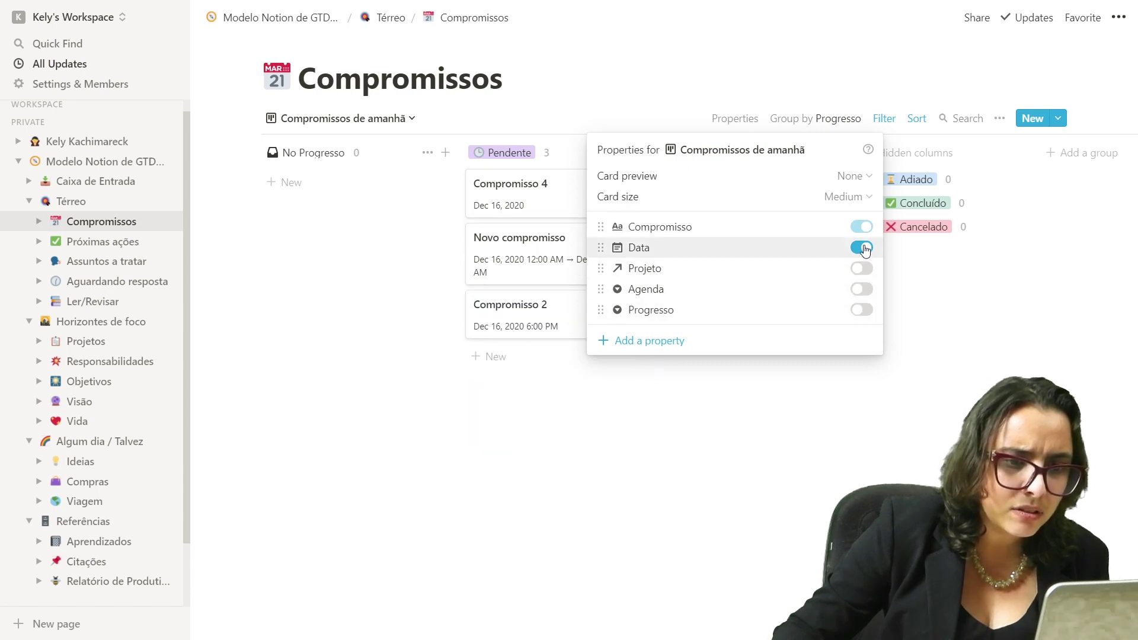
pyautogui.click(863, 248)
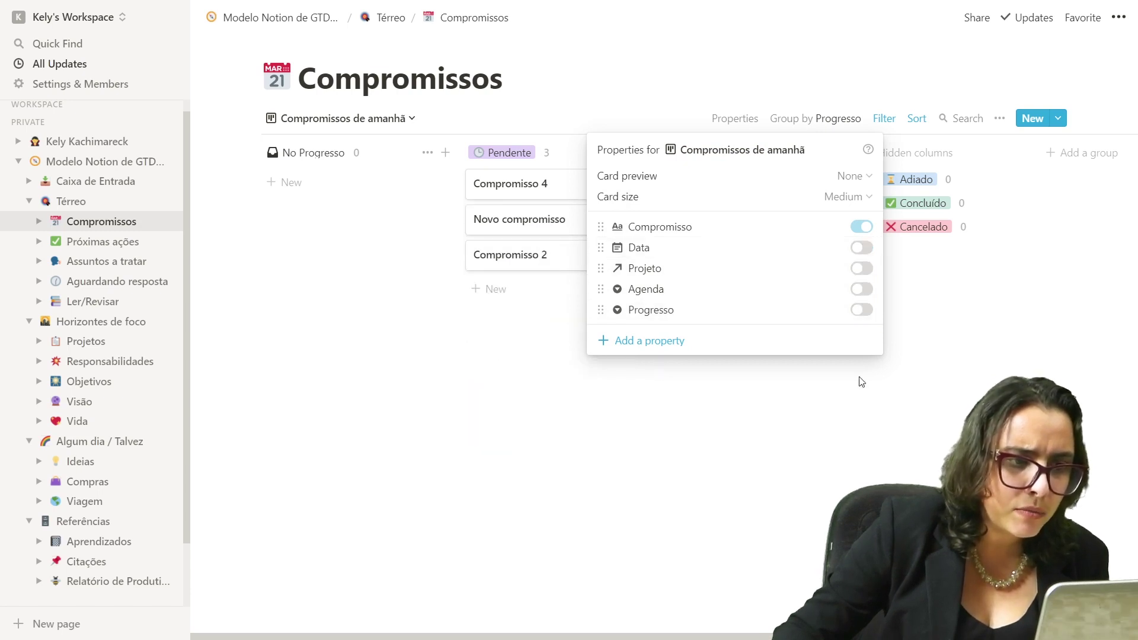
# - Show the Data, Projeto and Agenda properties again on the Compromissos de amanhã cards
pyautogui.click(863, 248)
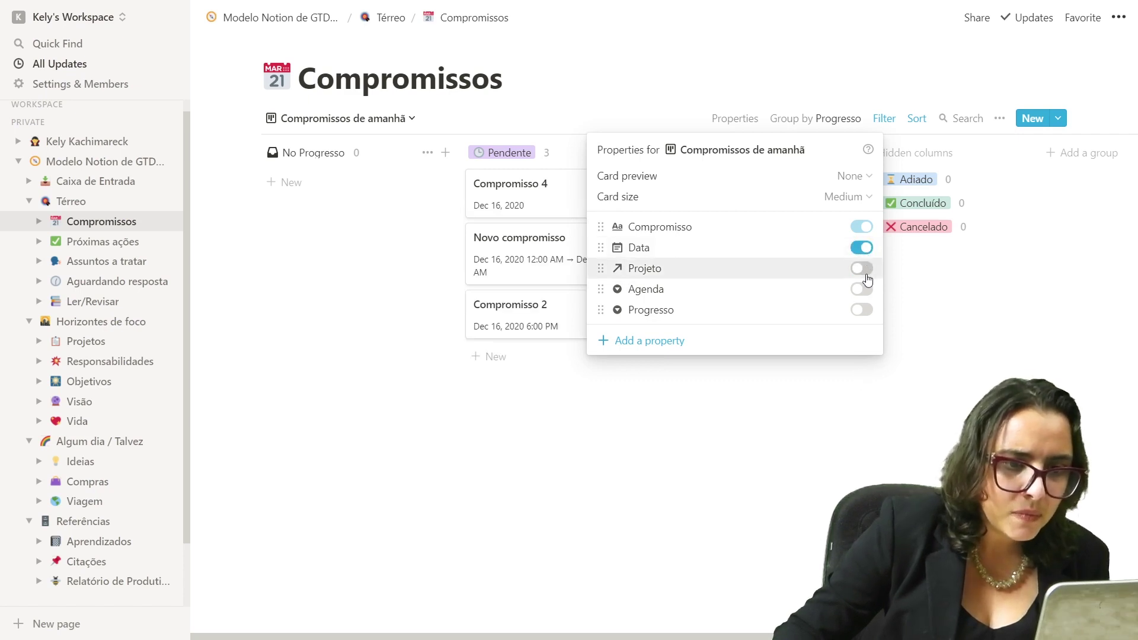
pyautogui.click(864, 269)
pyautogui.click(864, 289)
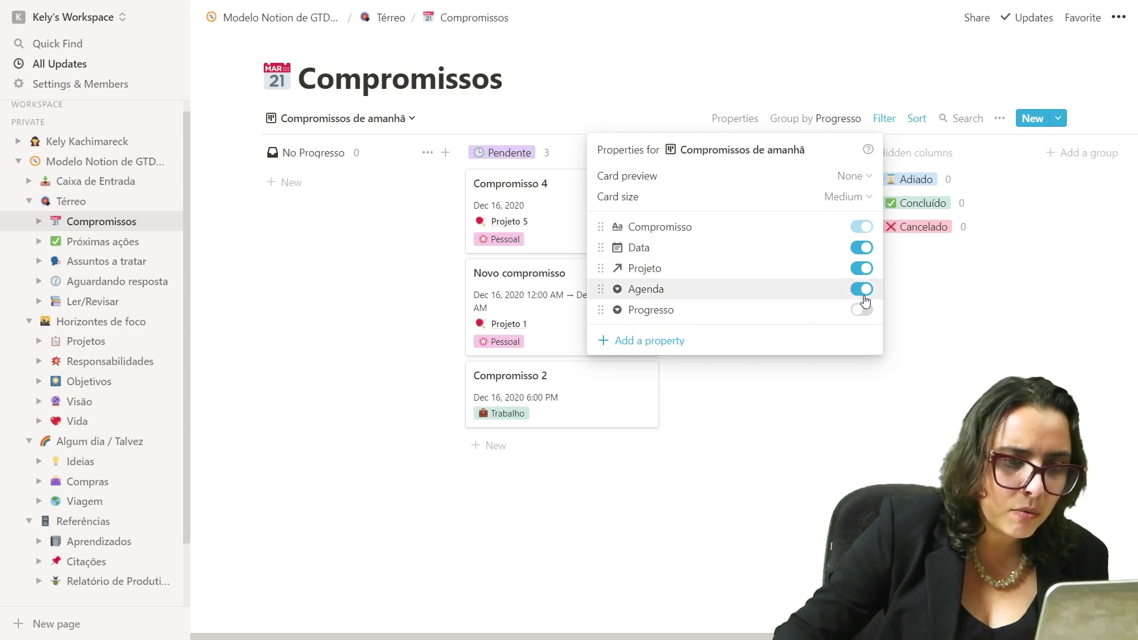
pyautogui.click(936, 357)
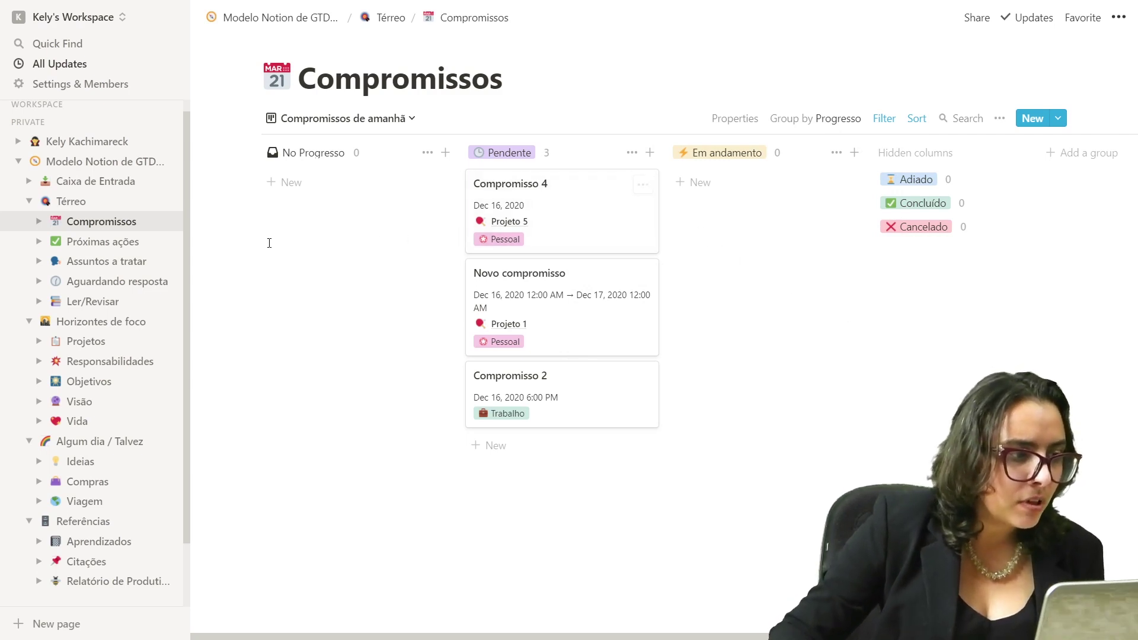
# - Open the Próximas ações page and review its table and the Contexto options available for Nome da próxima ação
pyautogui.click(101, 241)
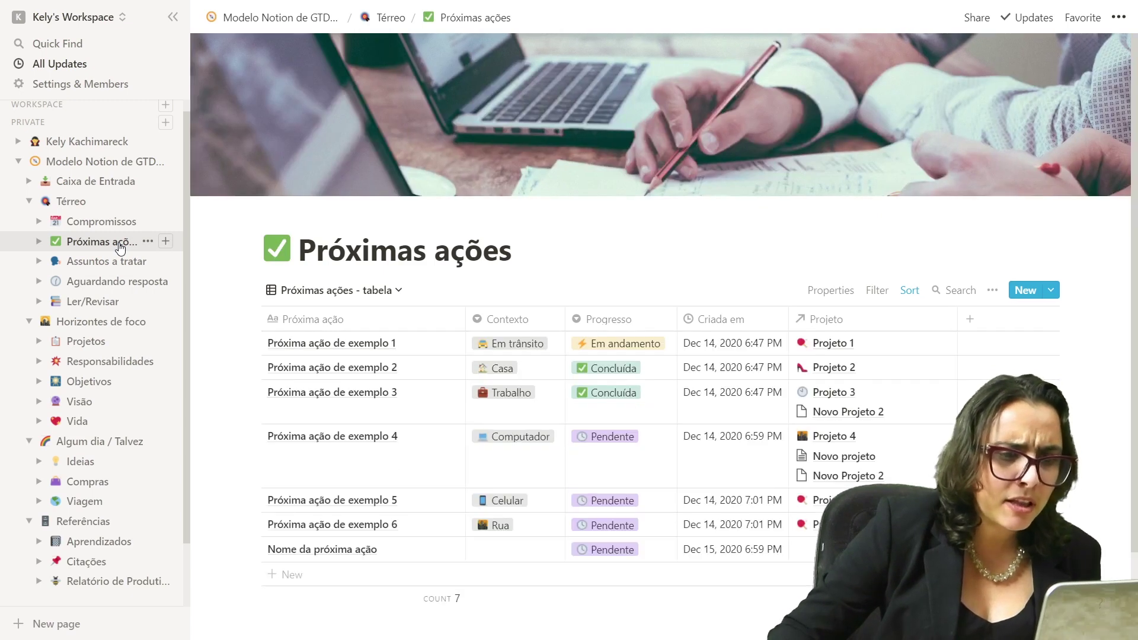
pyautogui.scroll(-2, 634, 291)
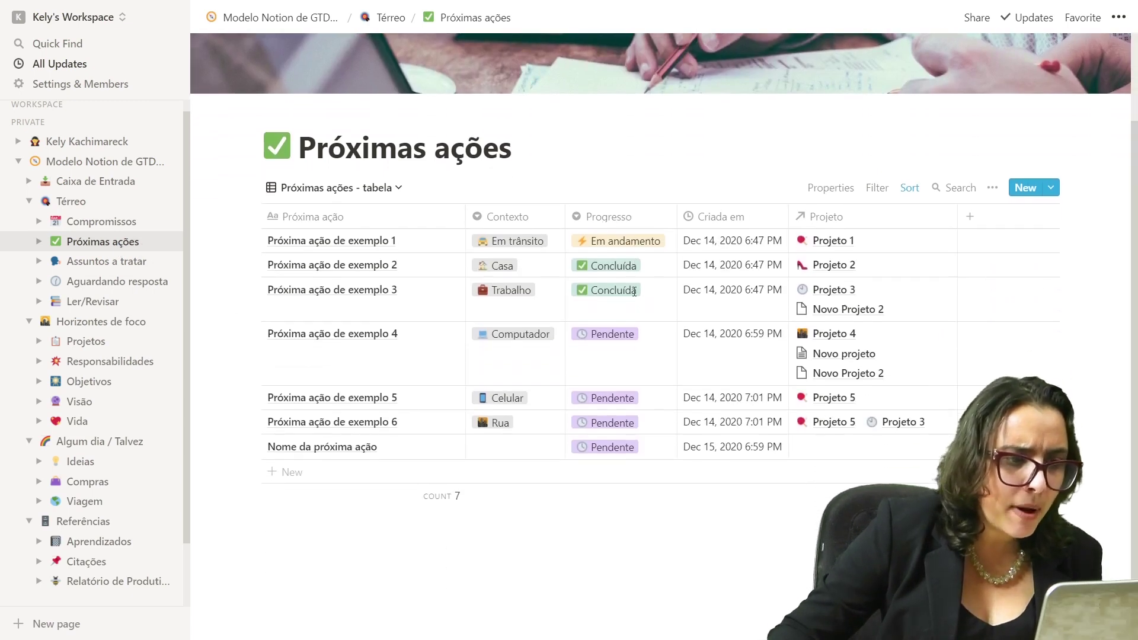
pyautogui.scroll(1, 635, 293)
pyautogui.scroll(-1, 633, 295)
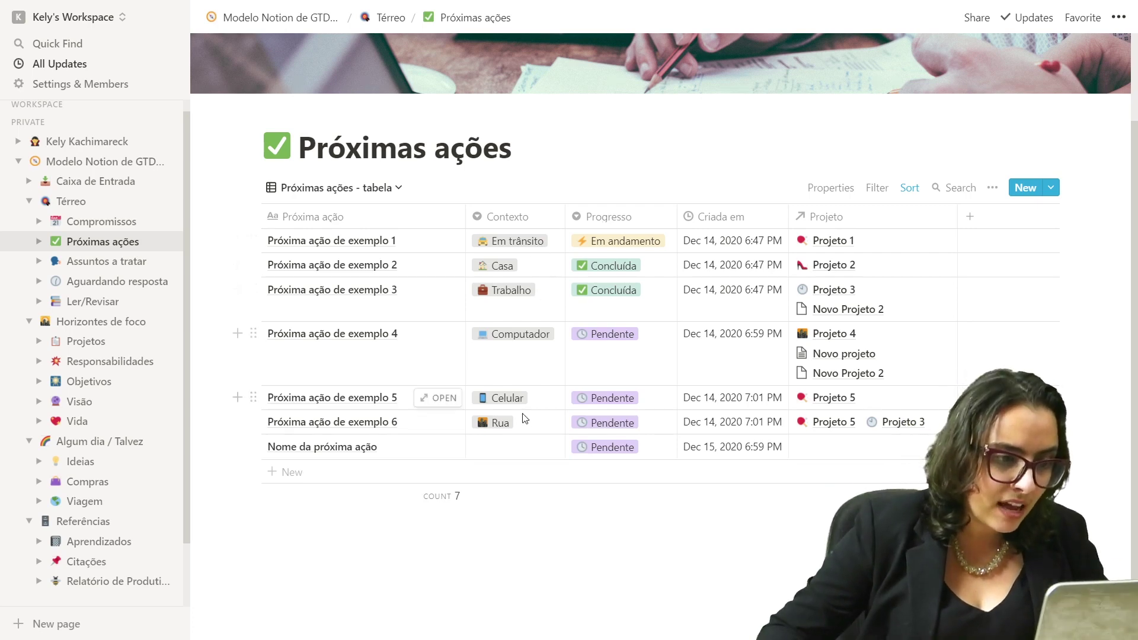
pyautogui.click(530, 453)
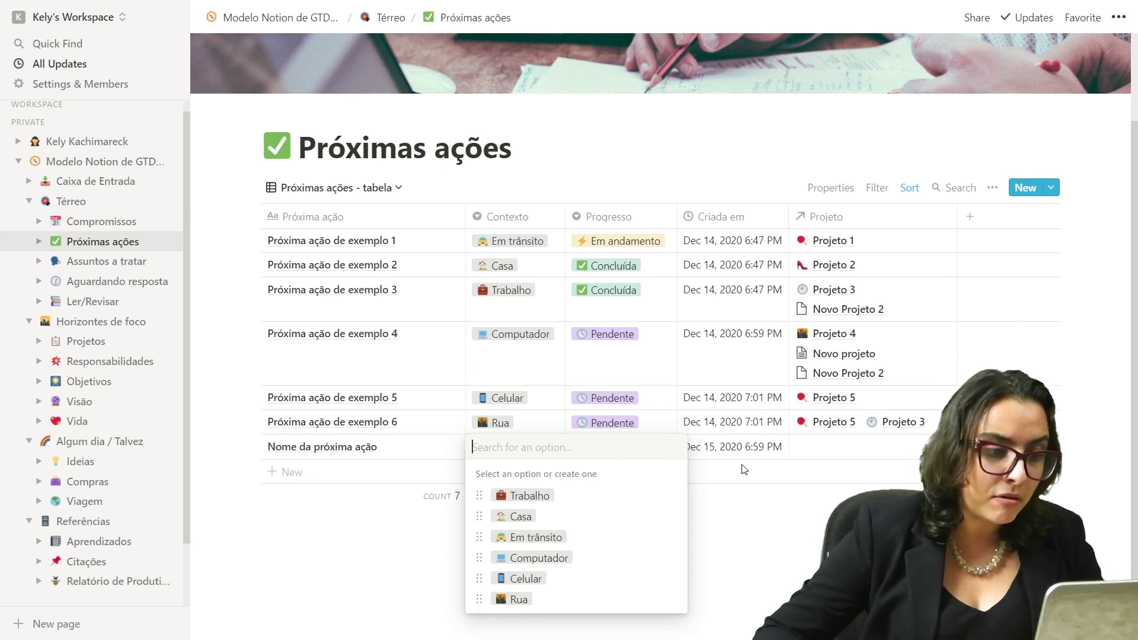
pyautogui.press('Escape')
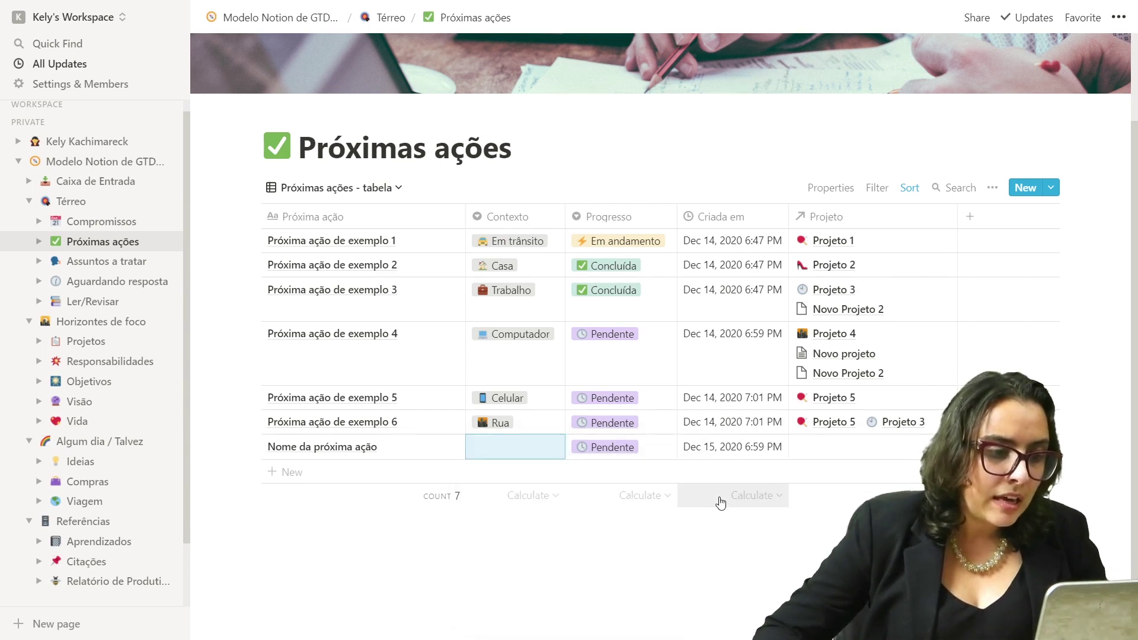
# - Create the Contexto option "Novo conteto" and assign it to Nome da próxima ação
pyautogui.click(518, 451)
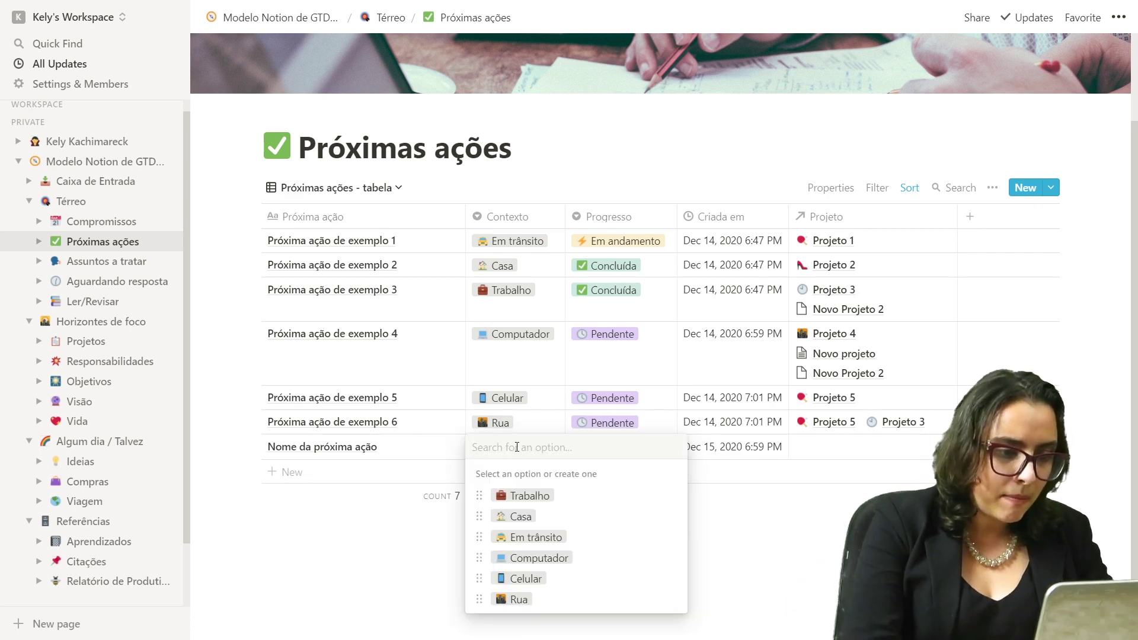
pyautogui.write('Loja')
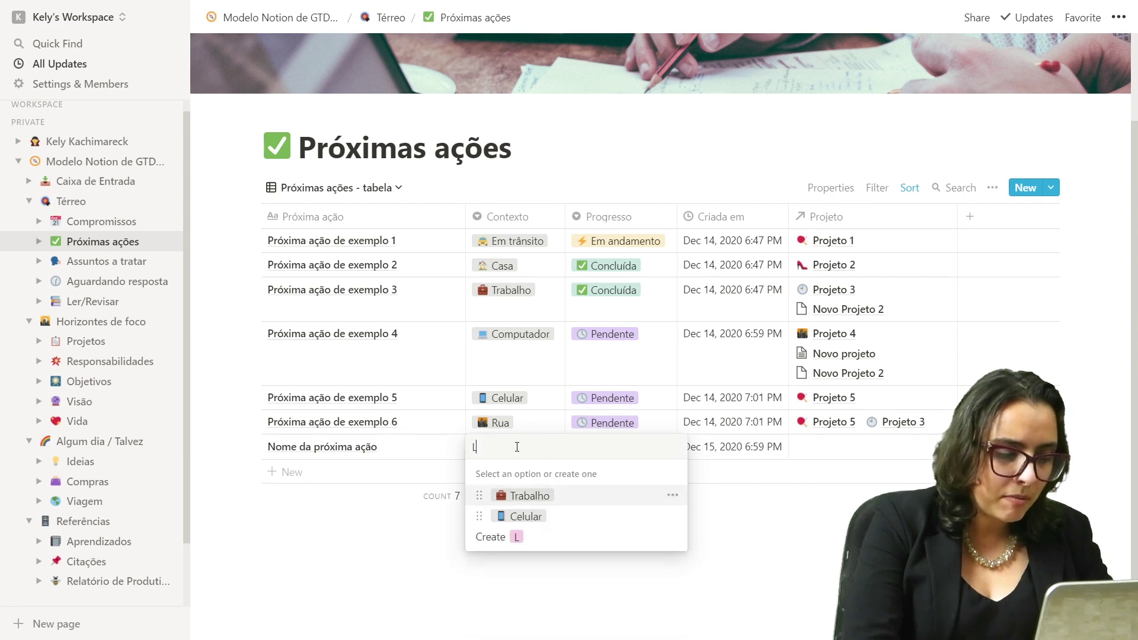
pyautogui.press('BackSpace')
pyautogui.press('BackSpace')
pyautogui.press('BackSpace')
pyautogui.press('BackSpace')
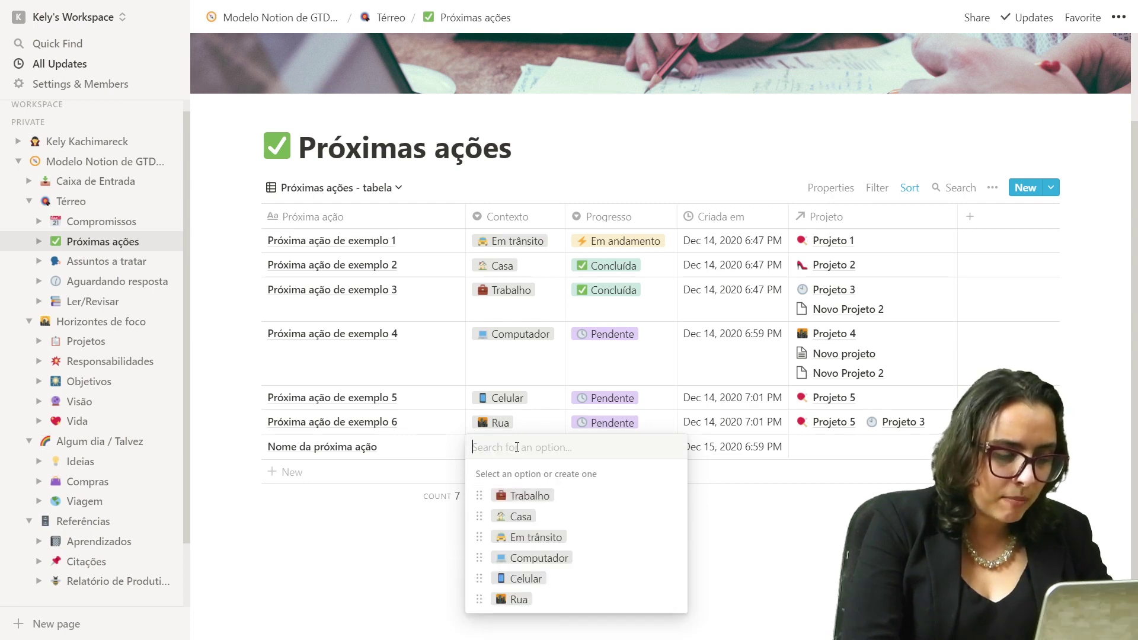
pyautogui.write('Novo conteto')
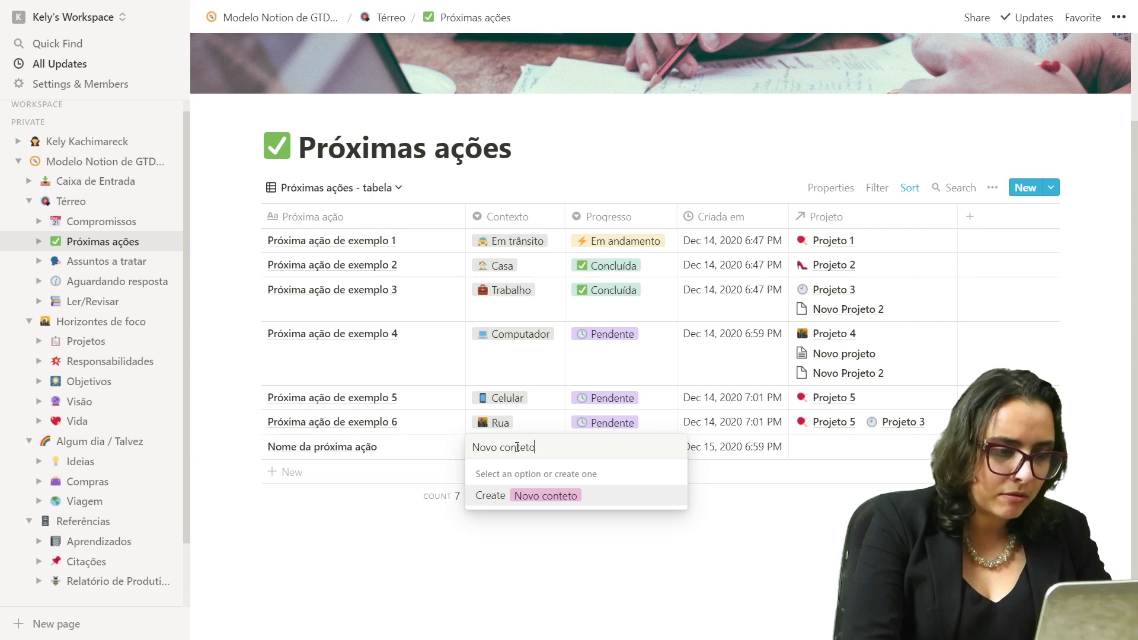
pyautogui.press('Return')
# - Rename the "Novo conteto" option to "Novo contexto" and change its colour to Blue
pyautogui.click(517, 449)
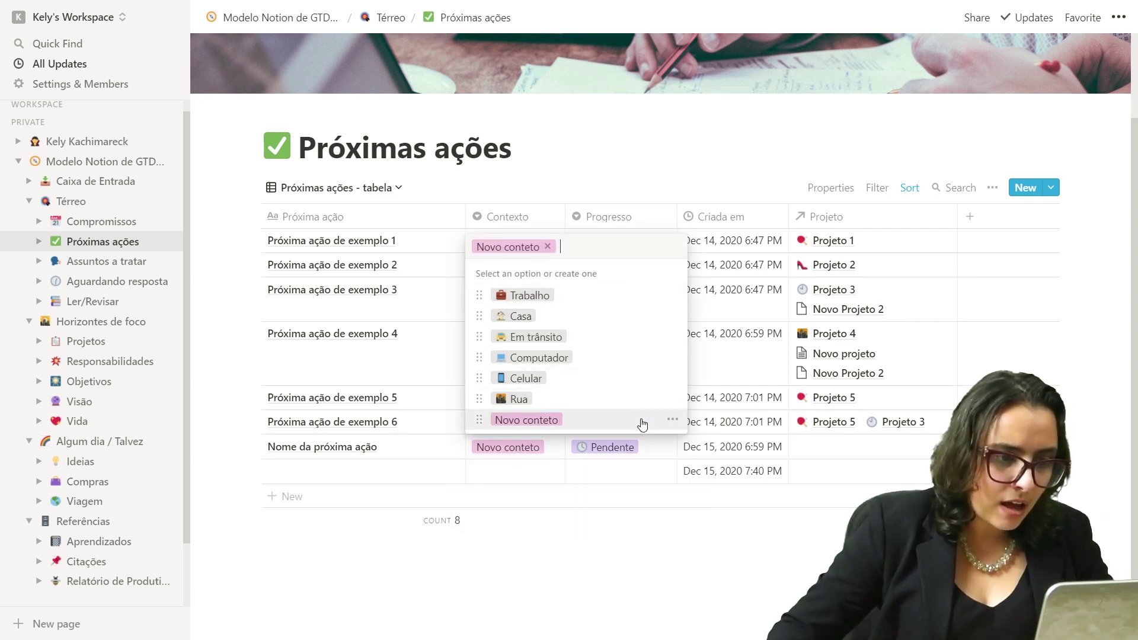
pyautogui.click(672, 421)
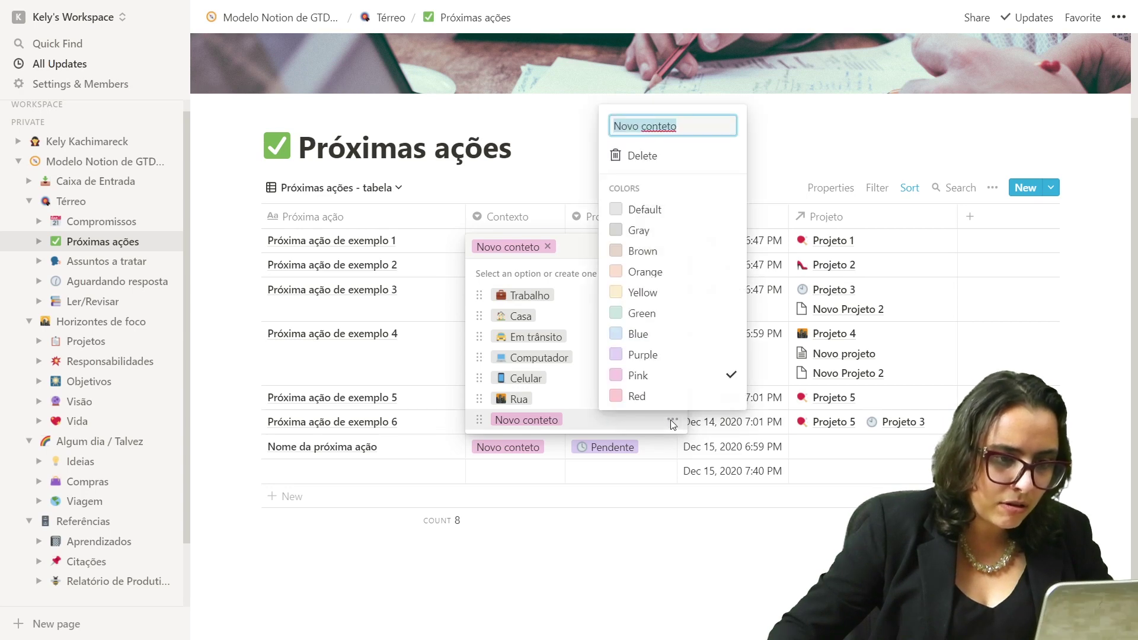
pyautogui.click(658, 126)
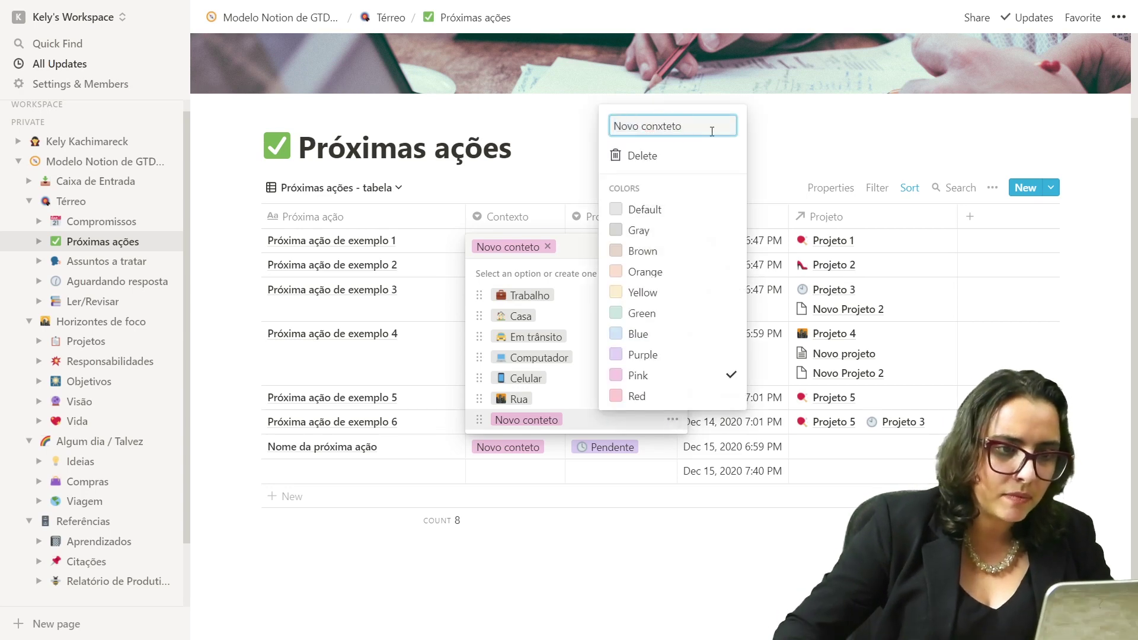
pyautogui.write('x')
pyautogui.press('BackSpace')
pyautogui.press('Right')
pyautogui.press('Right')
pyautogui.write('x')
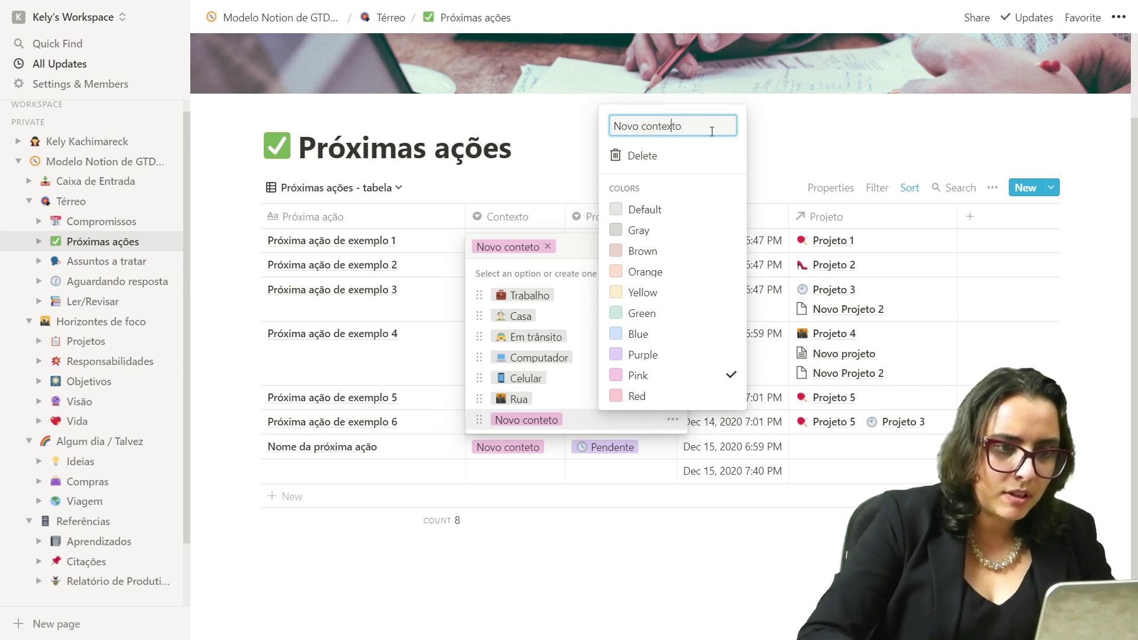
pyautogui.click(723, 335)
pyautogui.click(637, 575)
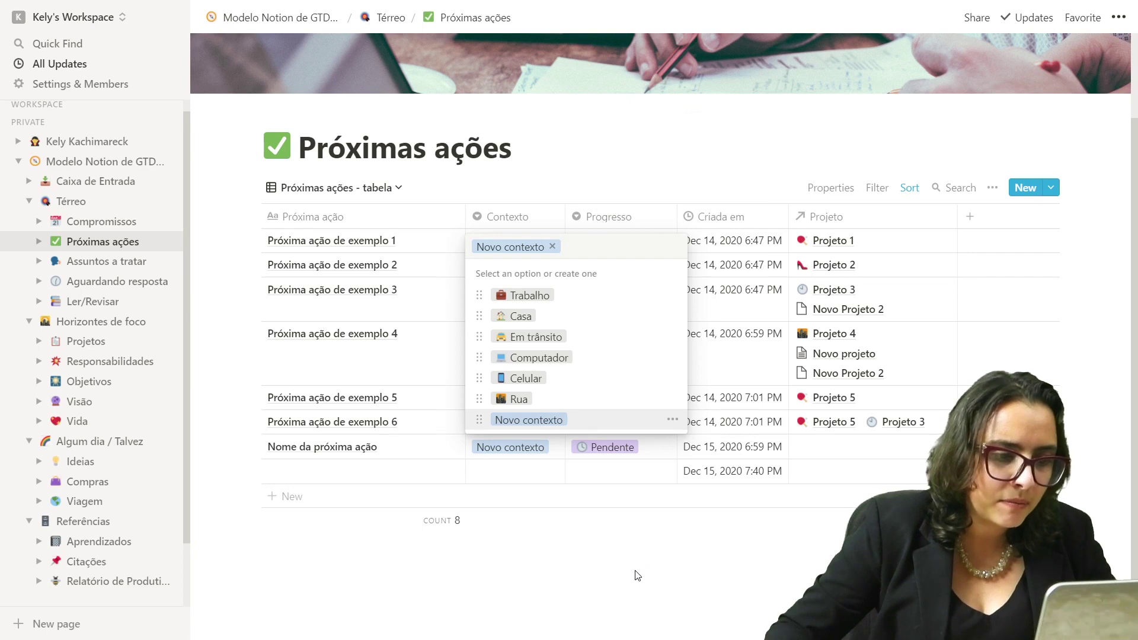
pyautogui.click(637, 575)
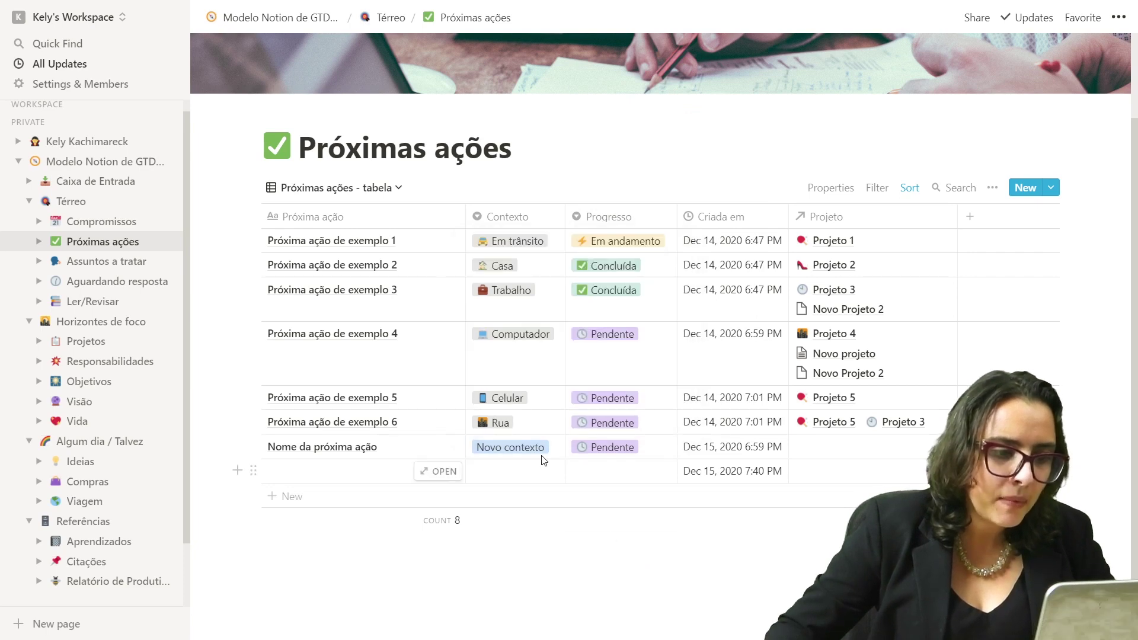
# - Delete the "Novo contexto" option from the Contexto property of Próximas ações
pyautogui.click(557, 454)
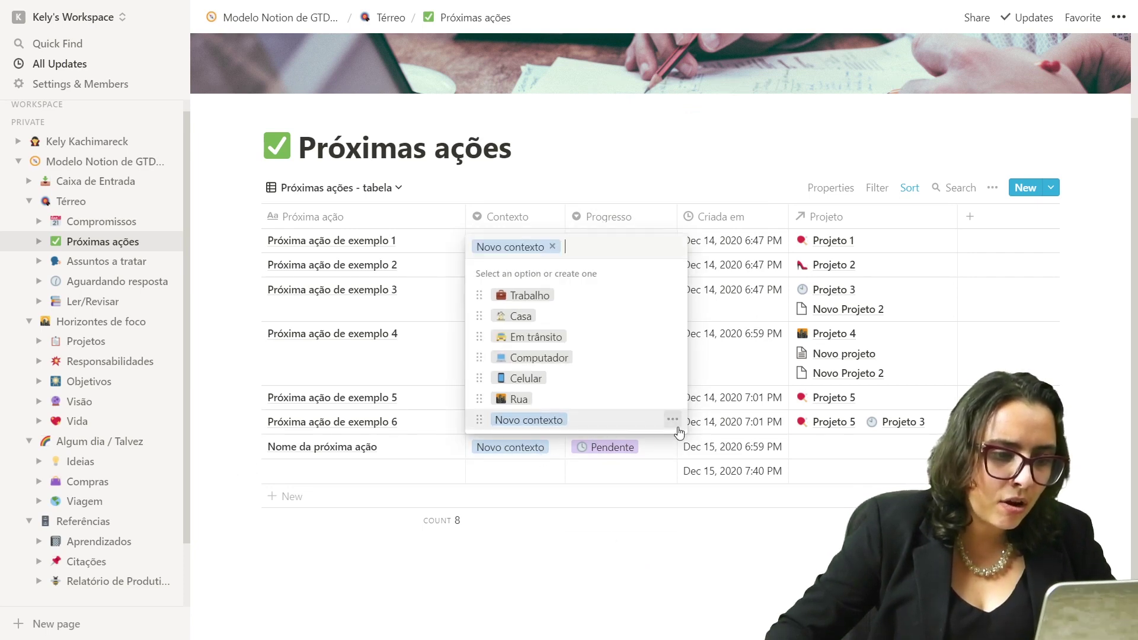
pyautogui.click(674, 421)
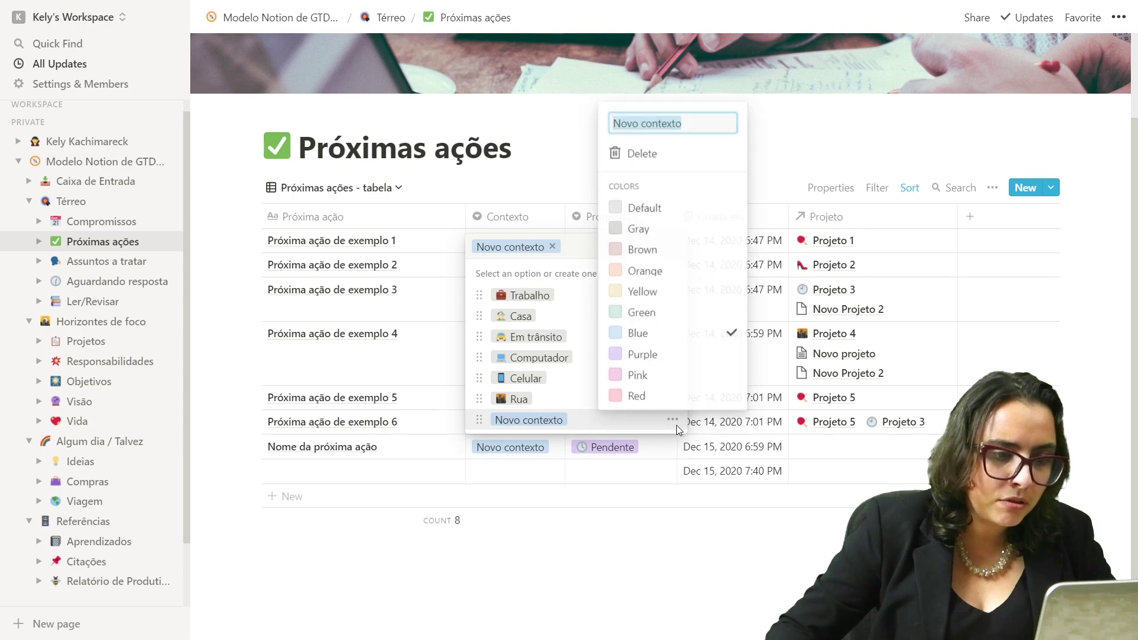
pyautogui.click(680, 158)
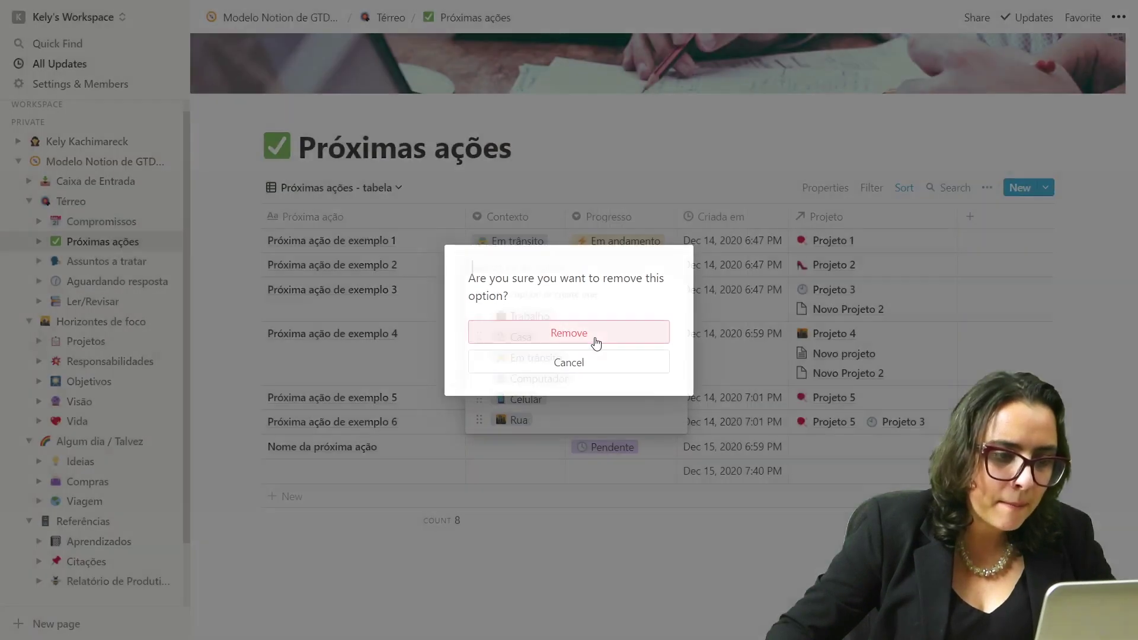
pyautogui.click(596, 343)
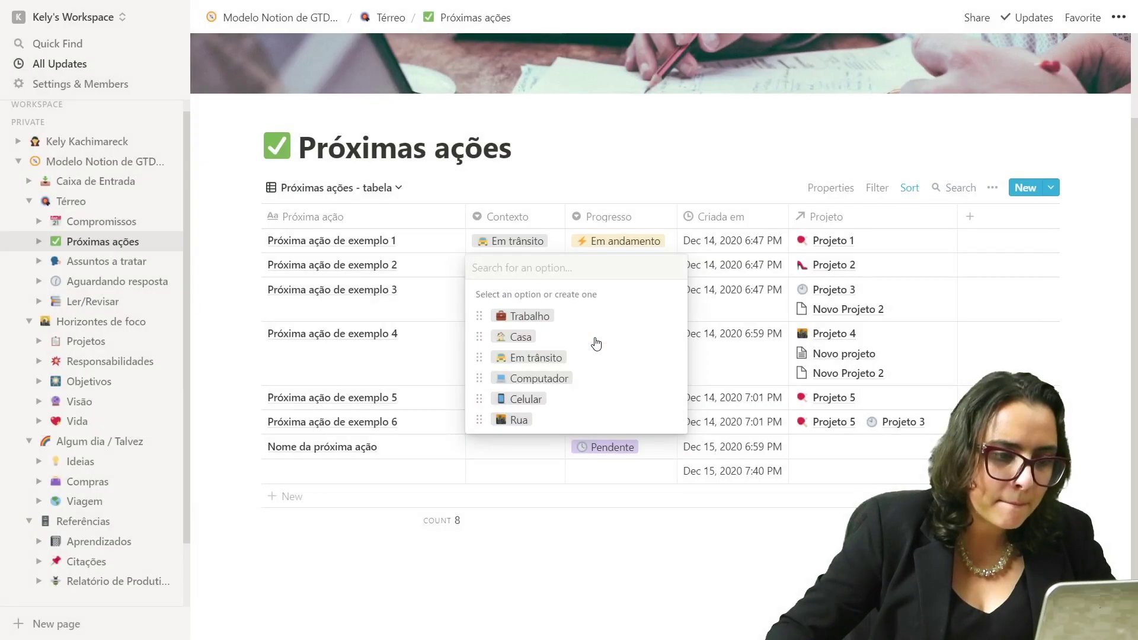
pyautogui.click(625, 593)
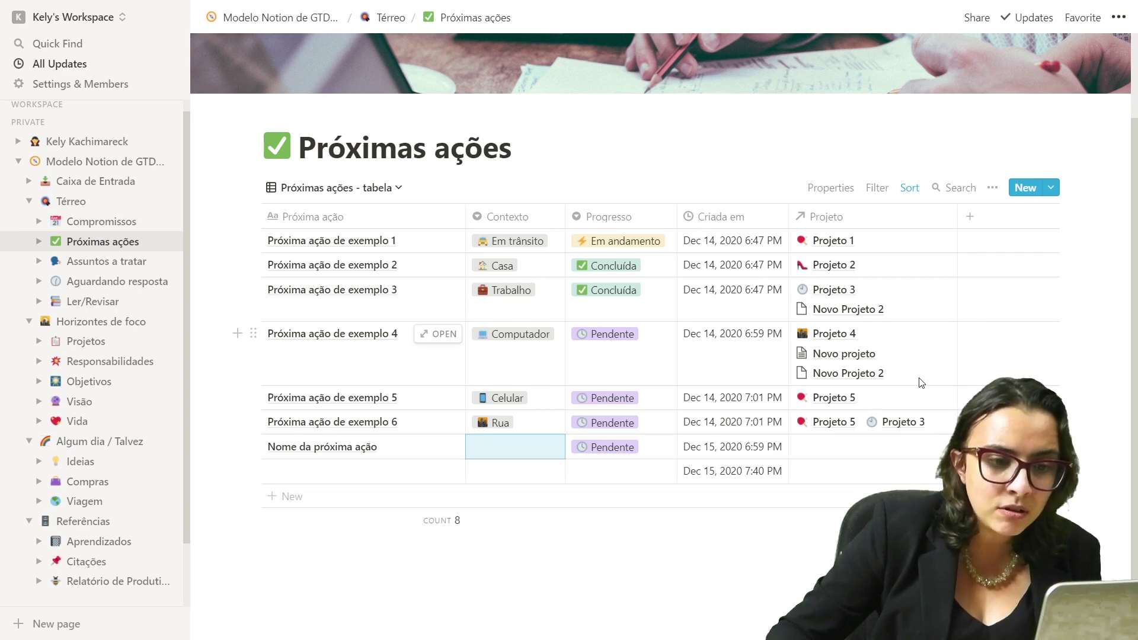
# - Link Projeto 2 and Projeto 4 to Nome da próxima ação in the Projeto property
pyautogui.click(833, 455)
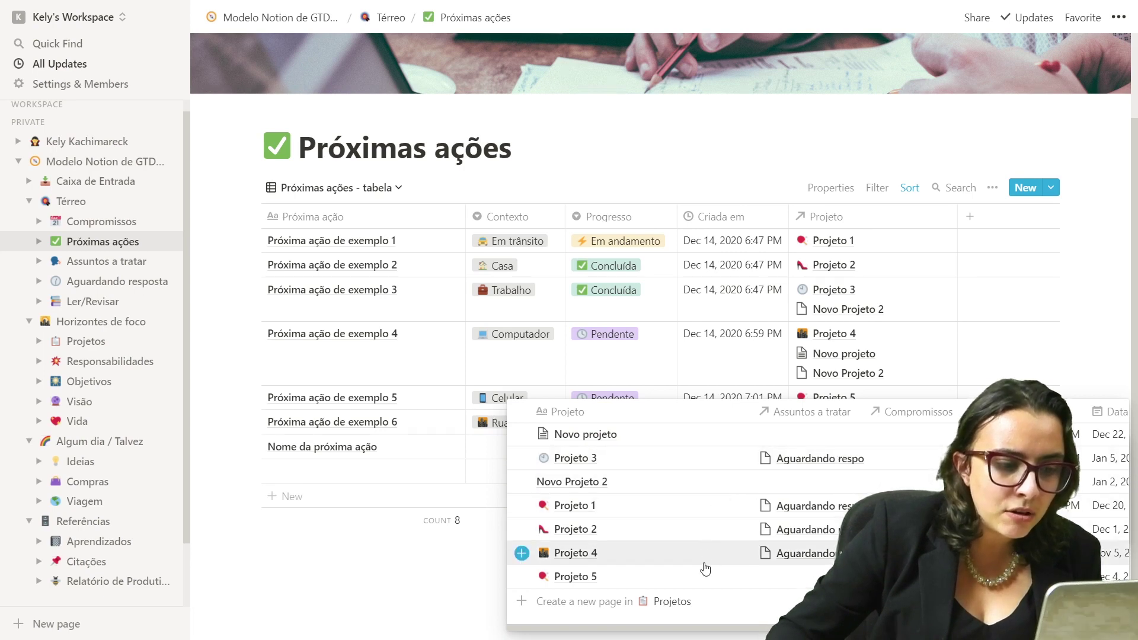
pyautogui.click(521, 554)
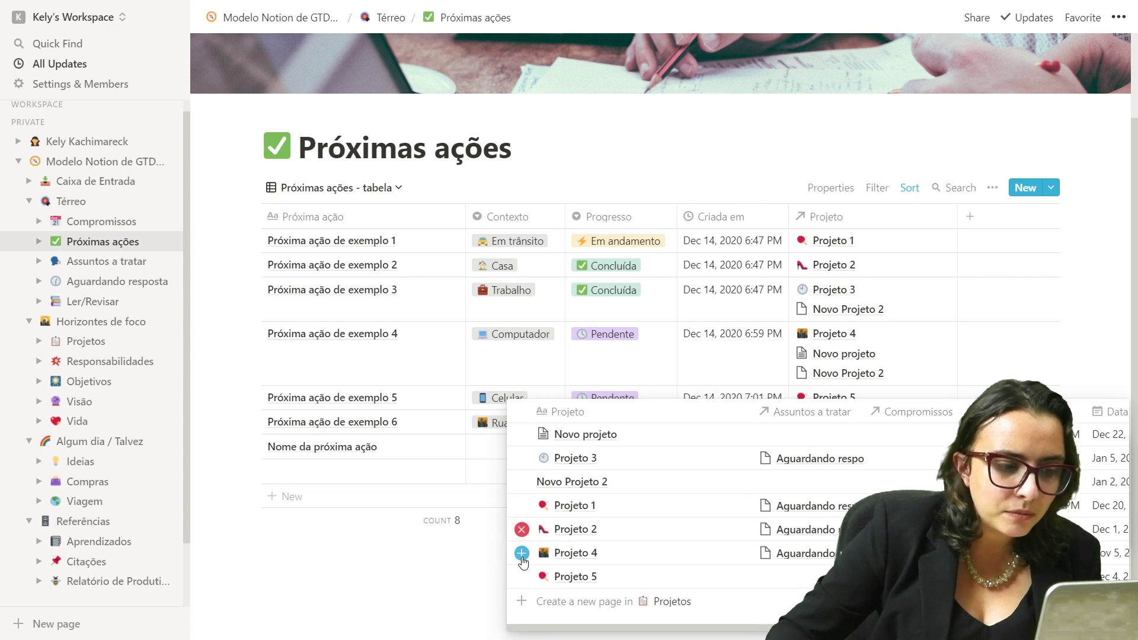
pyautogui.press('Escape')
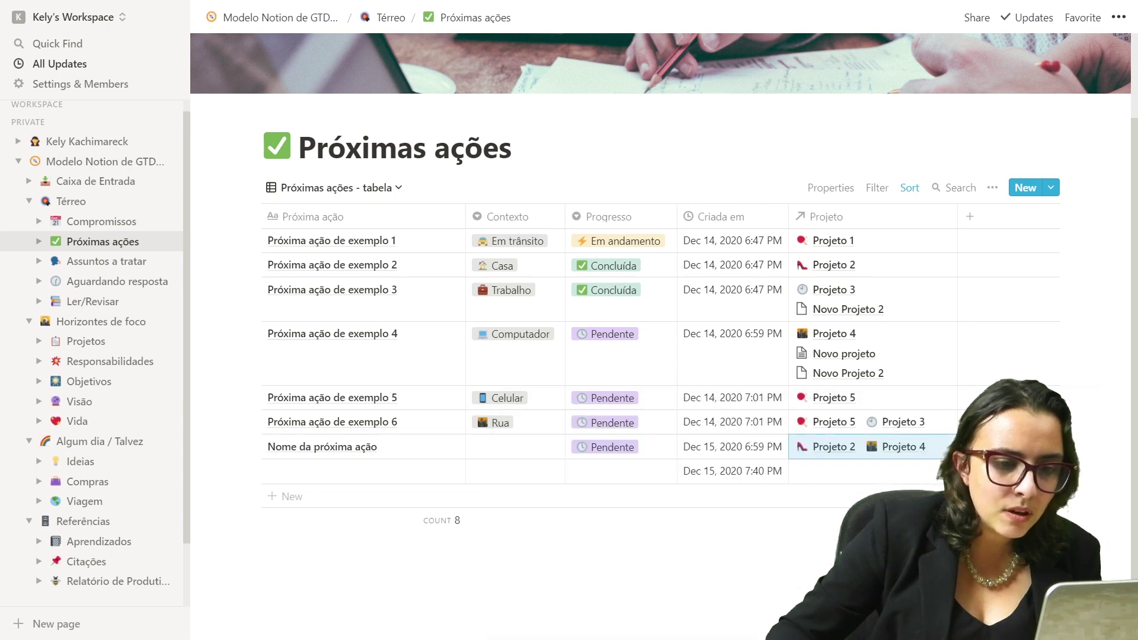
pyautogui.click(868, 548)
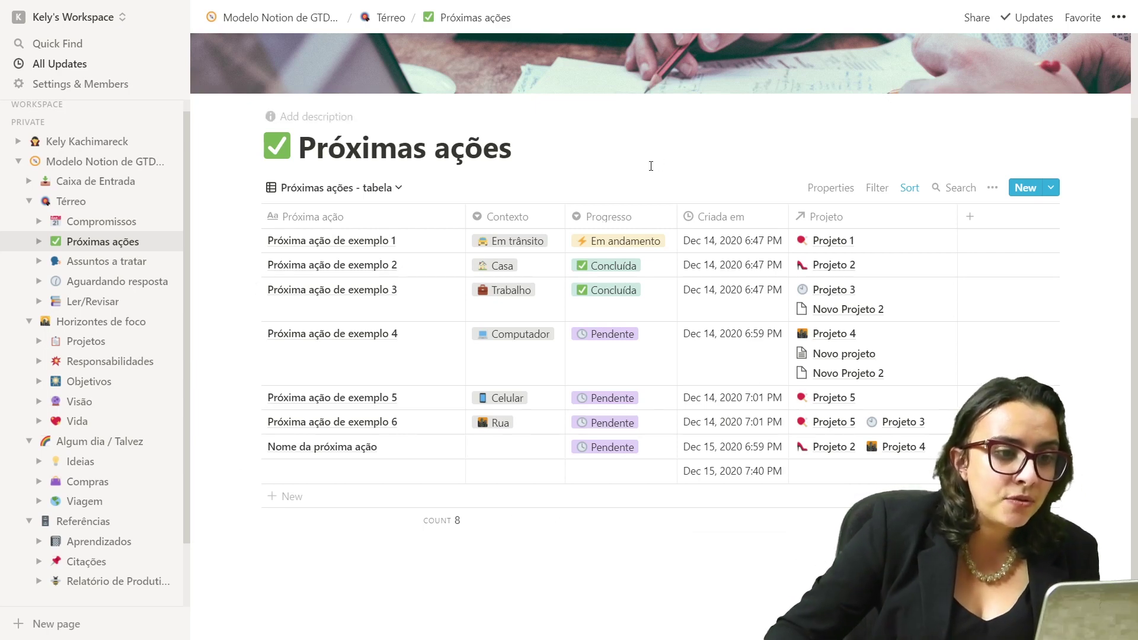
# - Switch Próximas ações to the "Próximas ações - painel de progresso" view and remove its Contexto filter
pyautogui.click(396, 188)
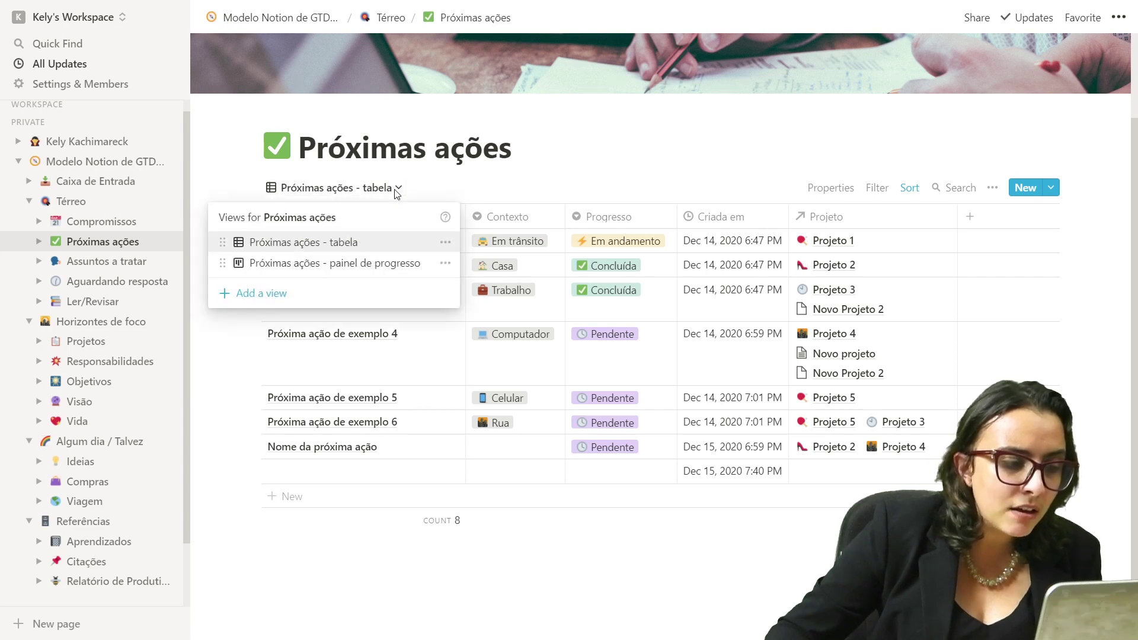
pyautogui.click(397, 267)
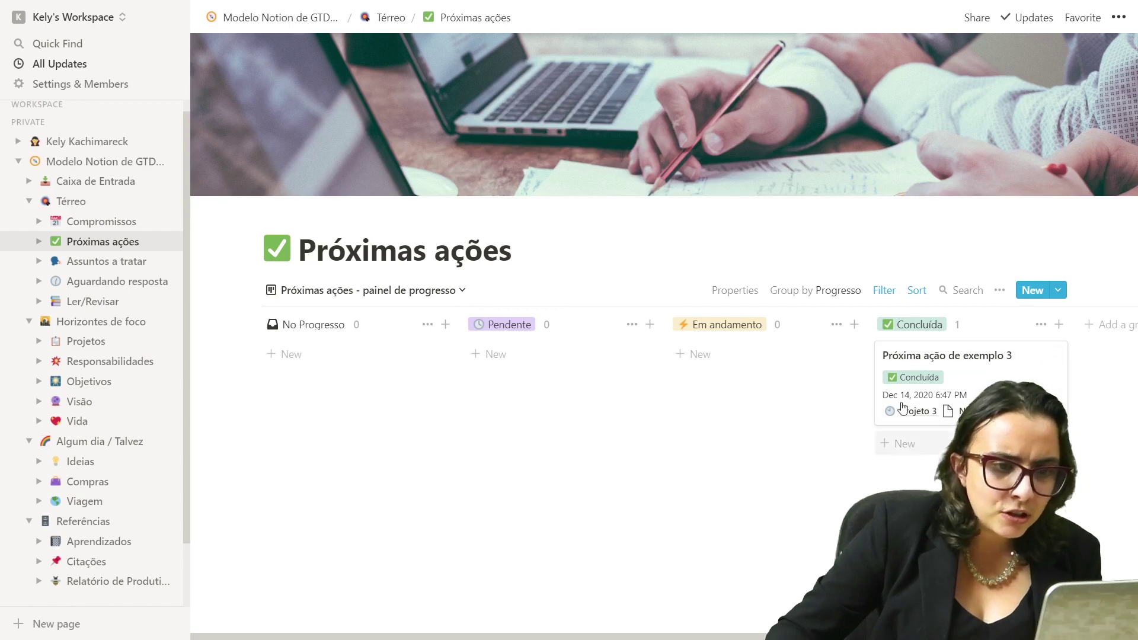
pyautogui.click(884, 290)
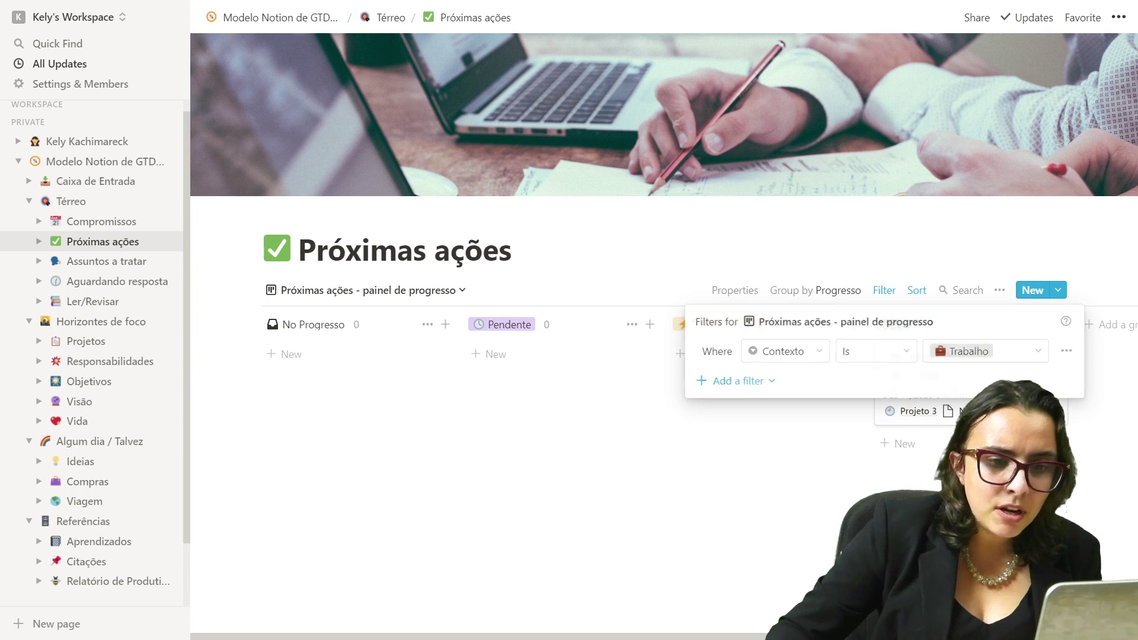
pyautogui.click(903, 401)
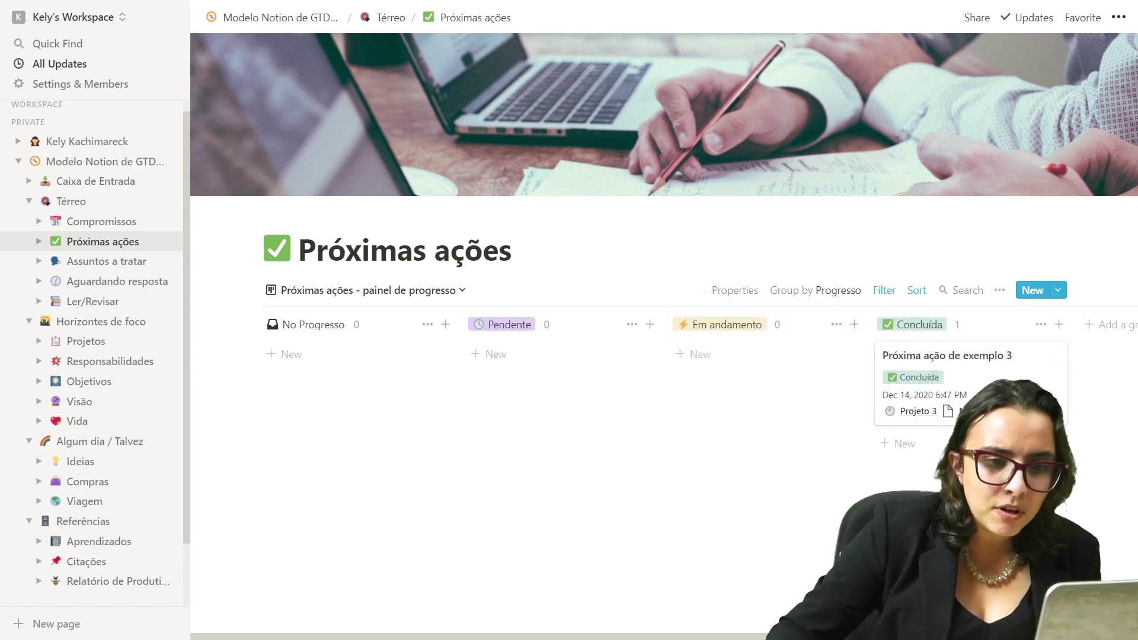
pyautogui.click(884, 290)
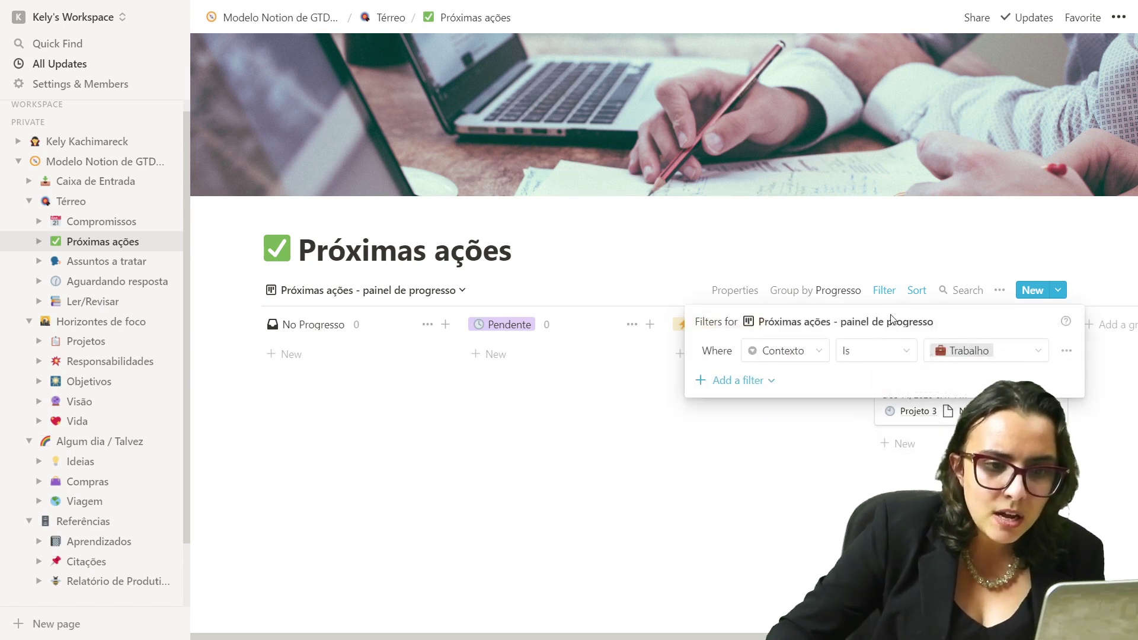
pyautogui.click(1066, 351)
pyautogui.click(1064, 377)
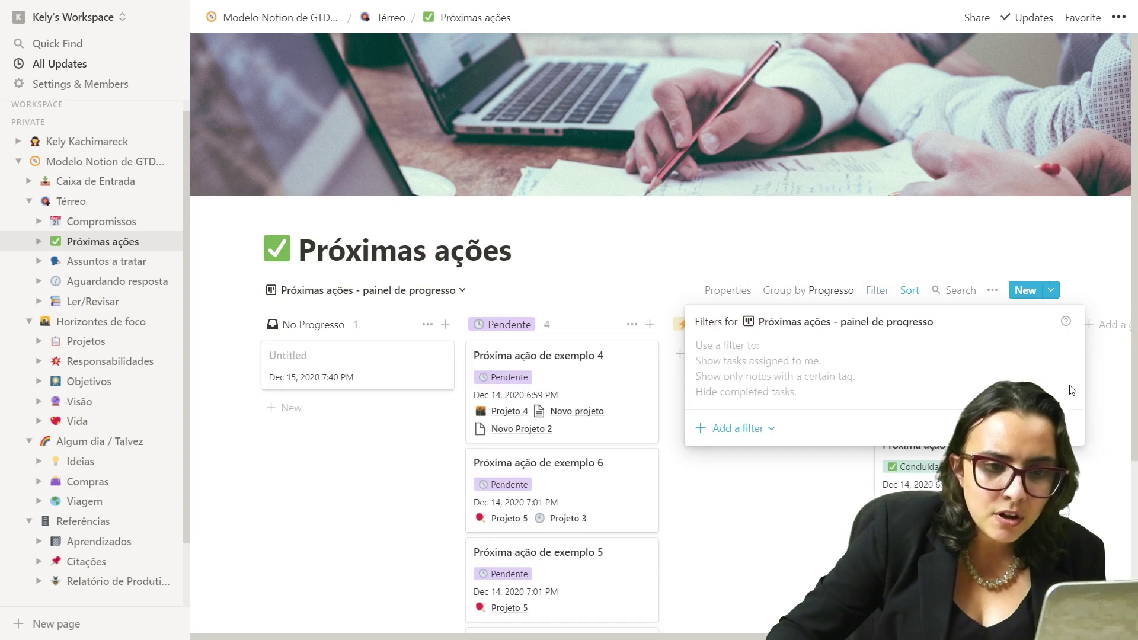
pyautogui.click(806, 511)
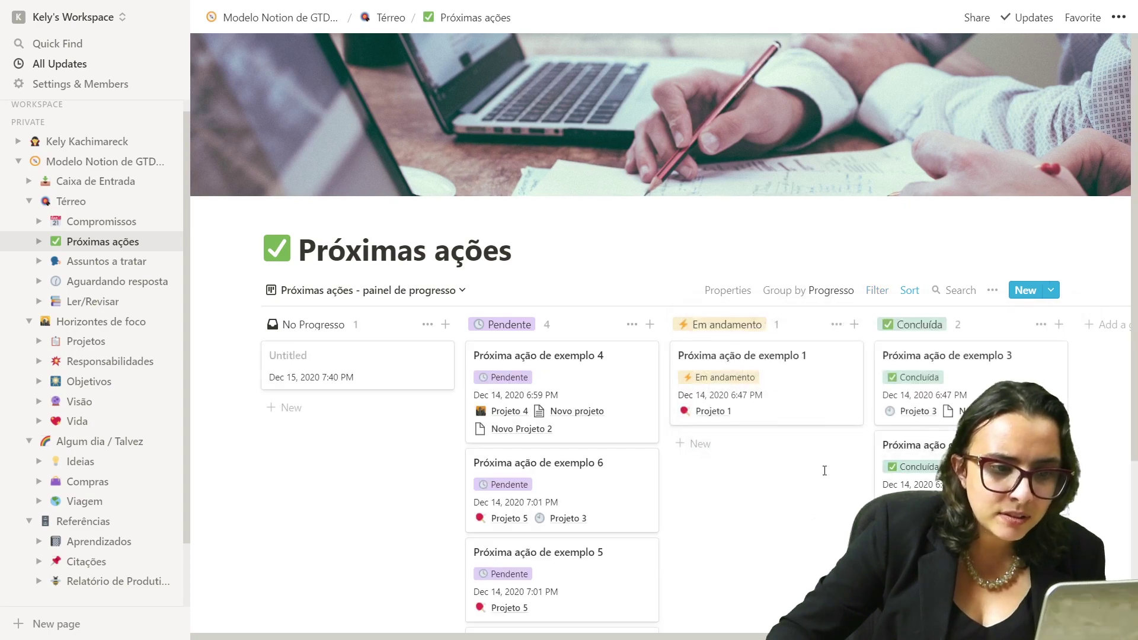
# - Move Próxima ação de exemplo 4 and Nome da próxima ação to Em andamento, and Próxima ação de exemplo 5 to Concluída
pyautogui.scroll(-4, 825, 471)
pyautogui.scroll(3, 824, 470)
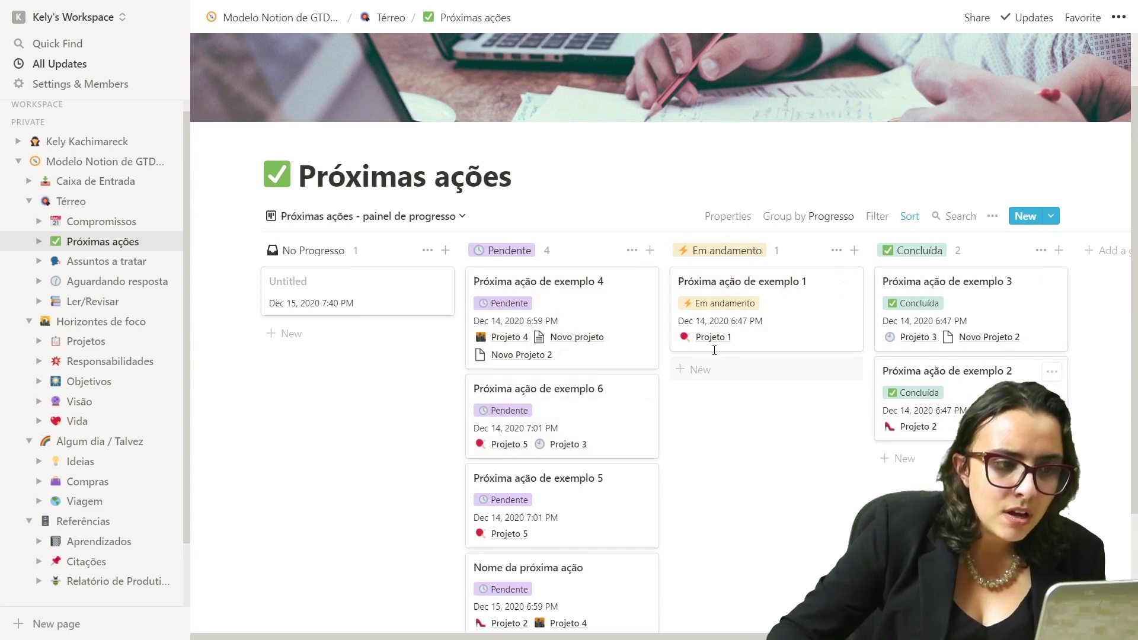
pyautogui.moveTo(569, 314); pyautogui.dragTo(772, 397)
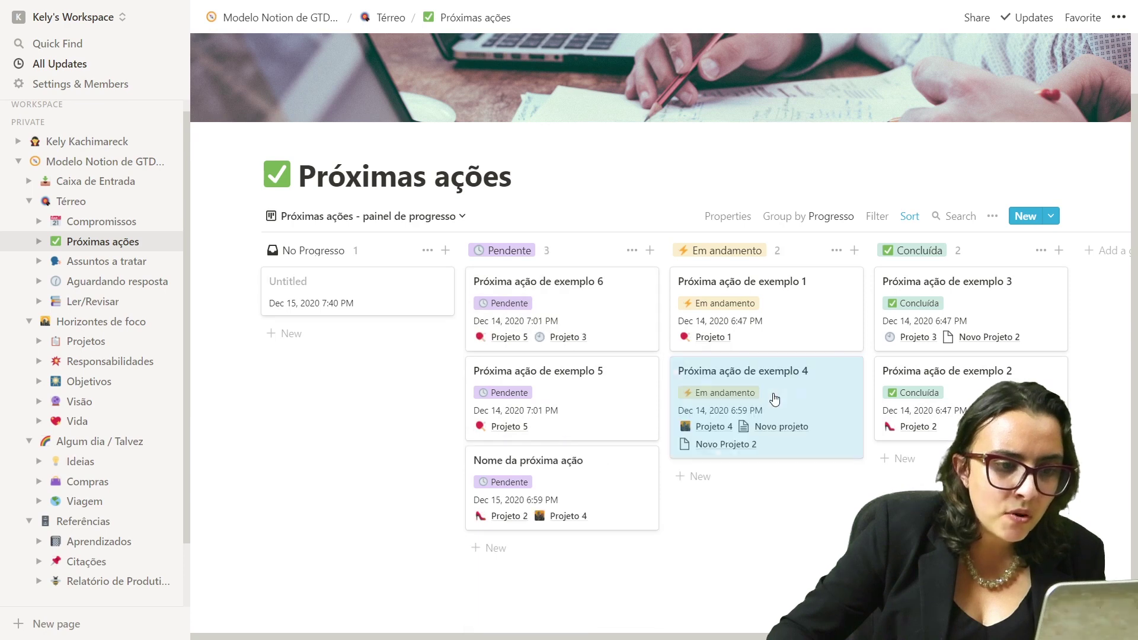
pyautogui.moveTo(582, 426); pyautogui.dragTo(924, 486)
pyautogui.moveTo(570, 403); pyautogui.dragTo(805, 515)
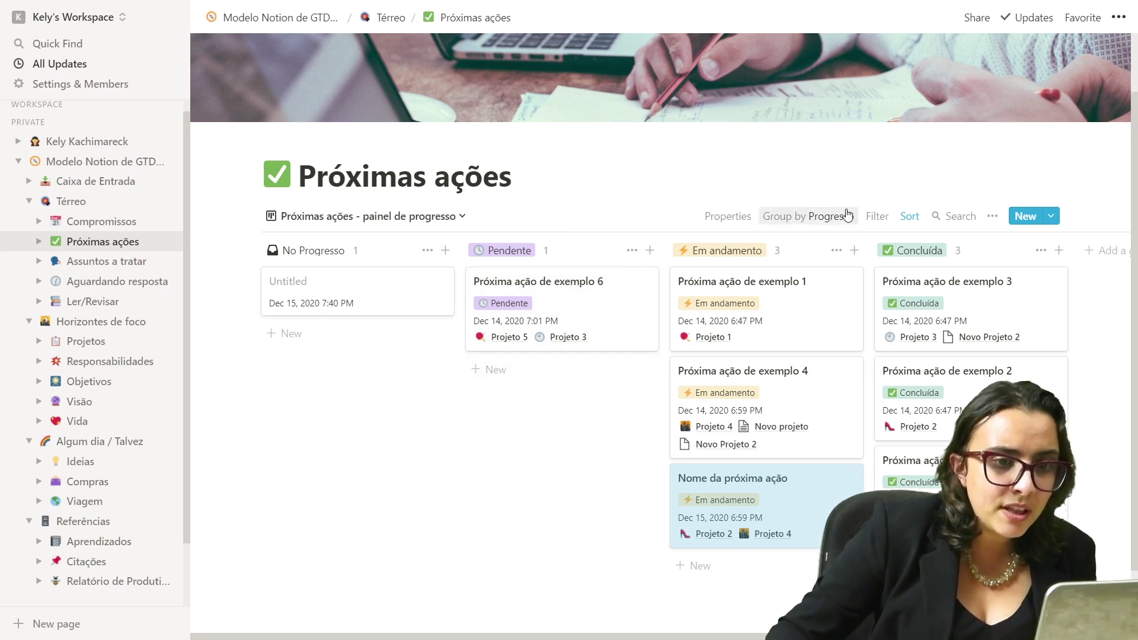
# - Add a filter to the progress board showing only actions whose Contexto is Casa
pyautogui.click(877, 216)
pyautogui.click(741, 356)
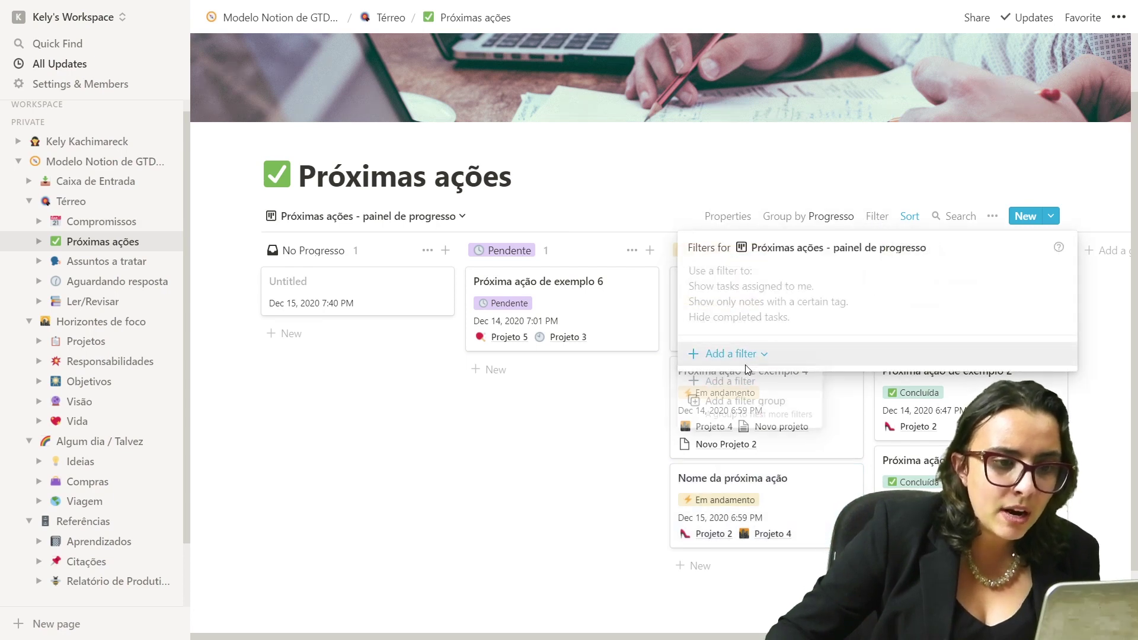
pyautogui.click(748, 383)
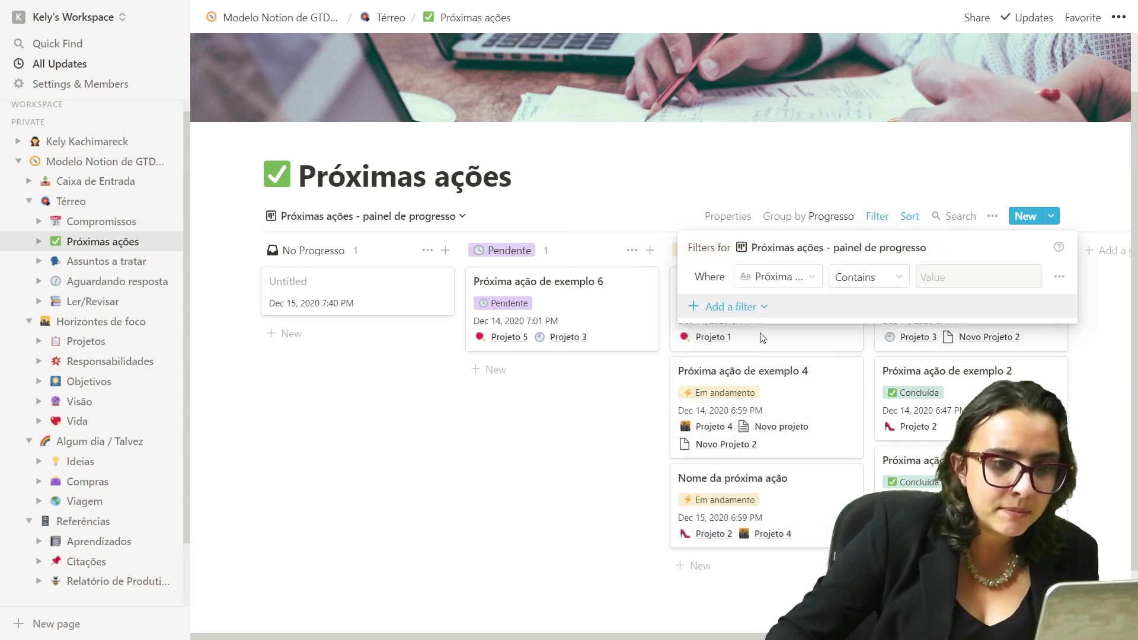
pyautogui.click(788, 277)
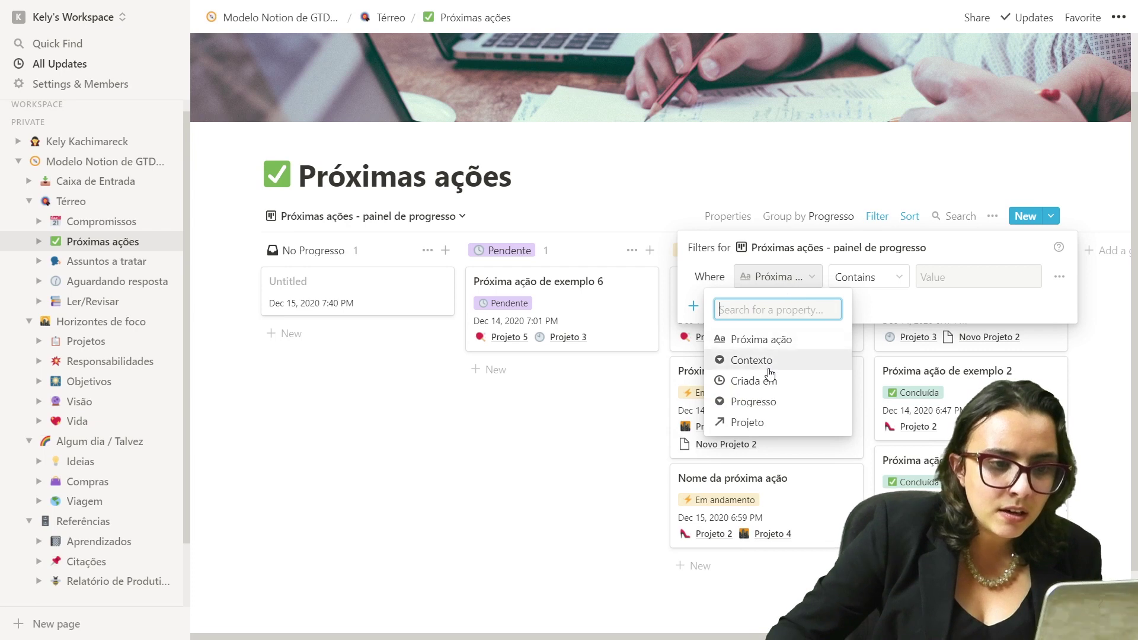
pyautogui.click(765, 360)
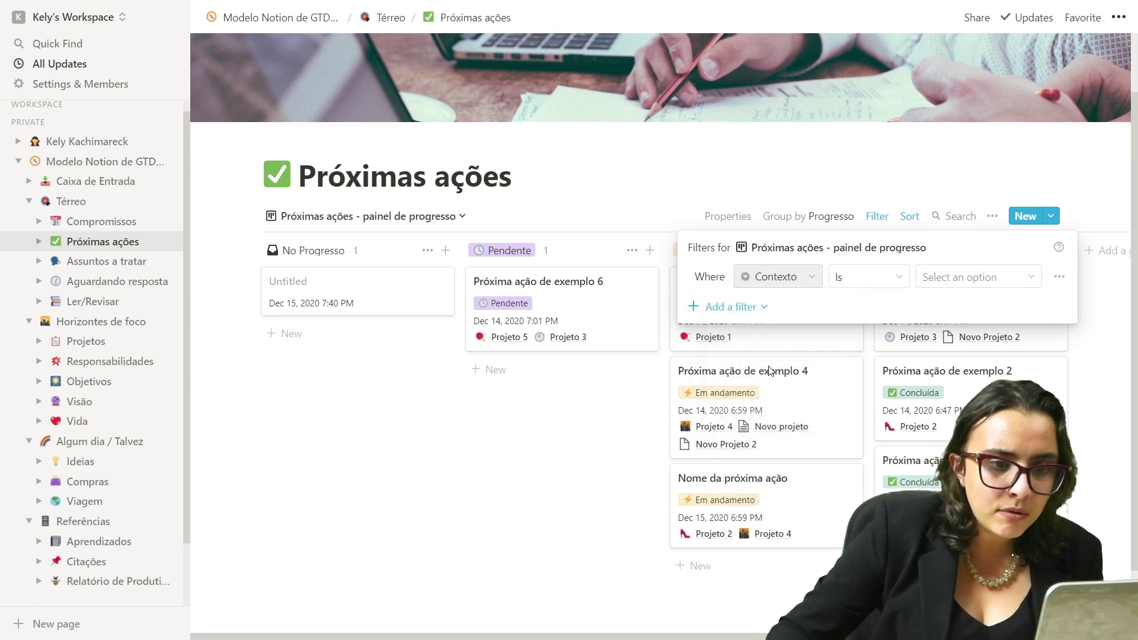
pyautogui.click(986, 291)
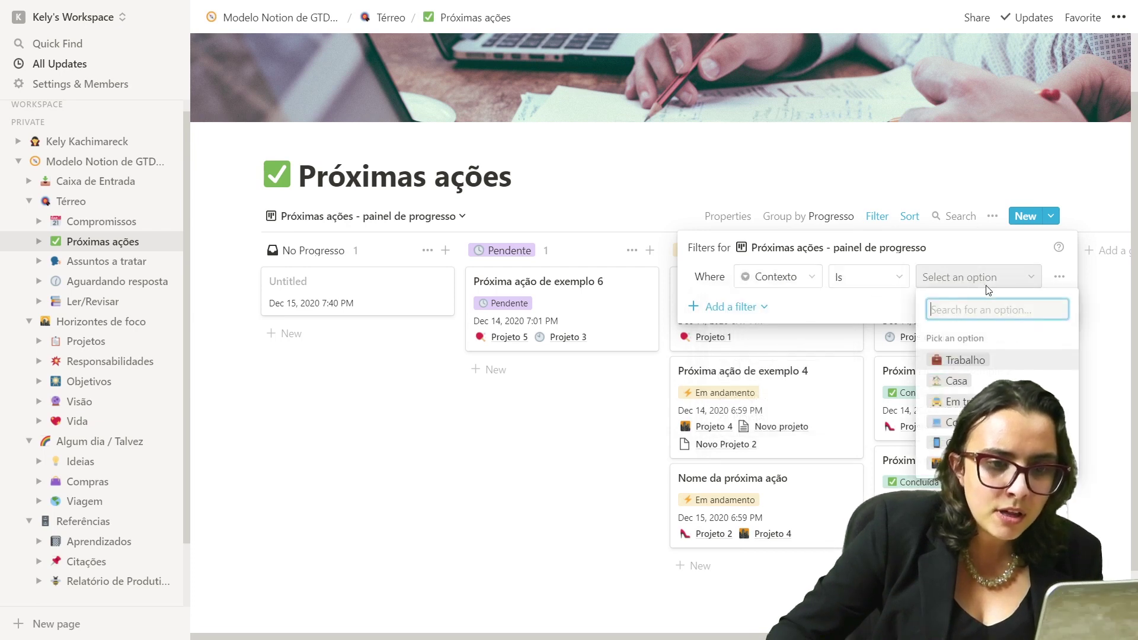
pyautogui.click(1025, 382)
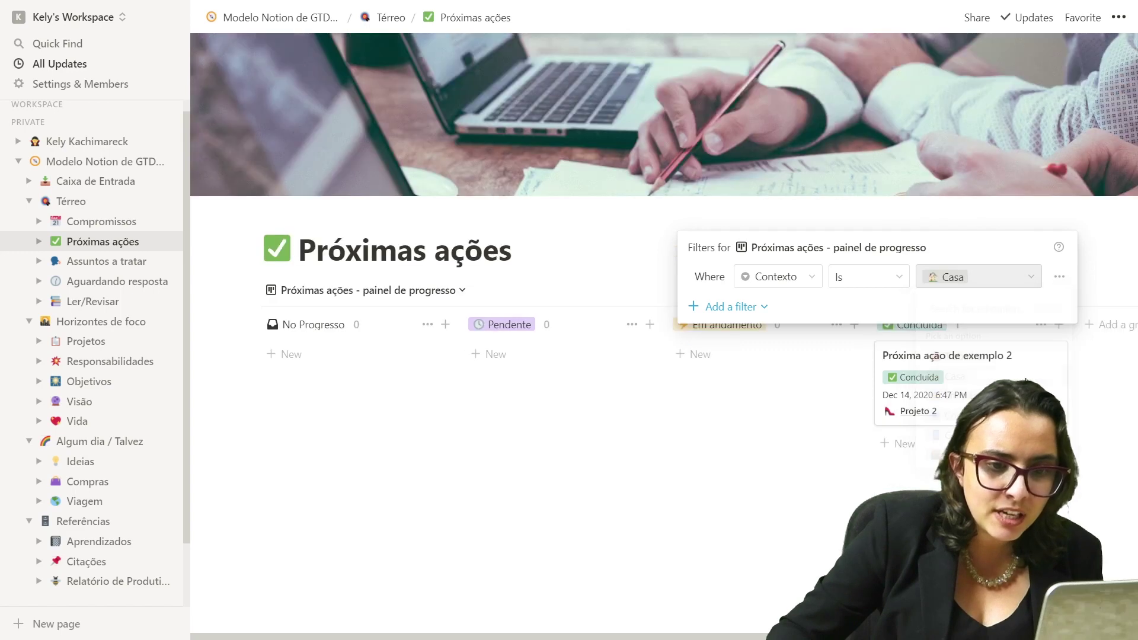
# - Change the board's Contexto filter value to Computador and then to Trabalho
pyautogui.click(1011, 279)
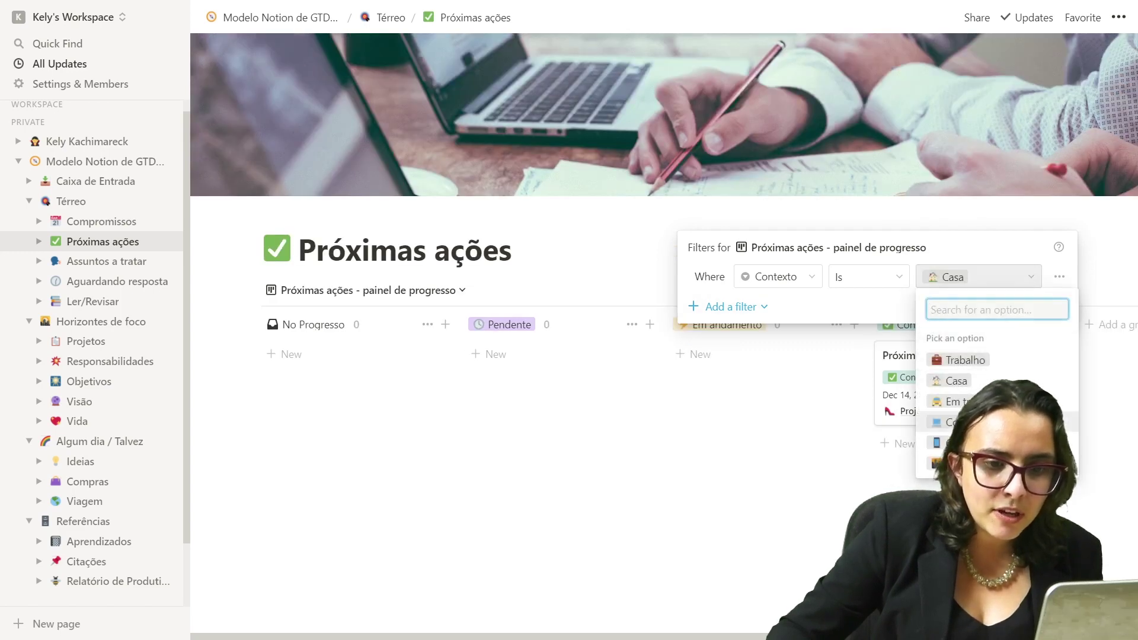
pyautogui.click(964, 415)
pyautogui.click(1003, 282)
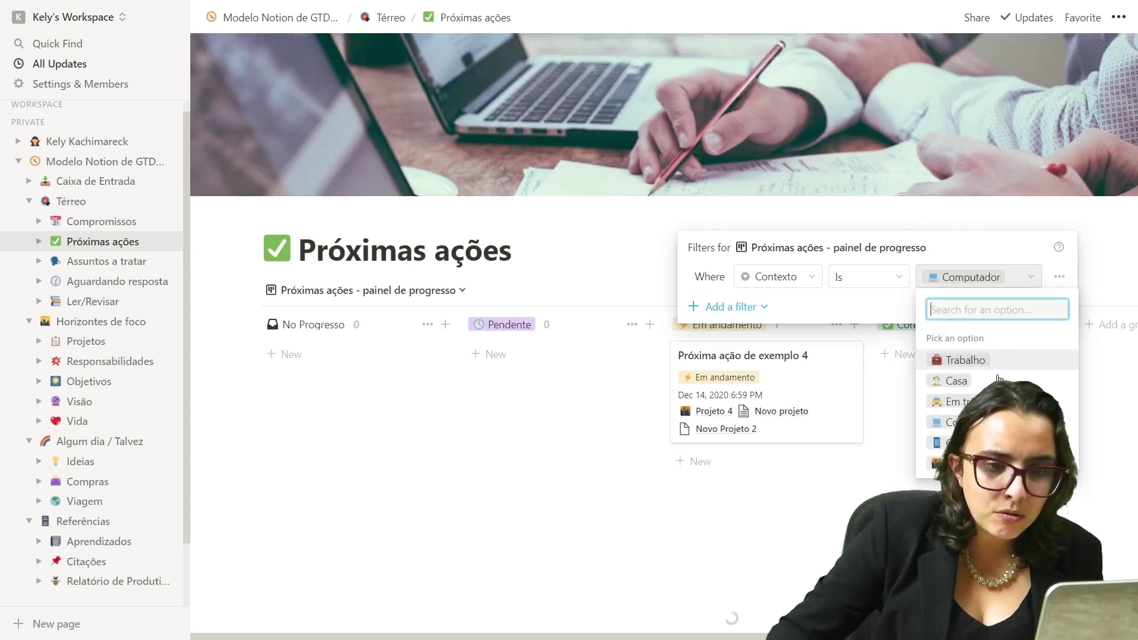
pyautogui.click(1000, 363)
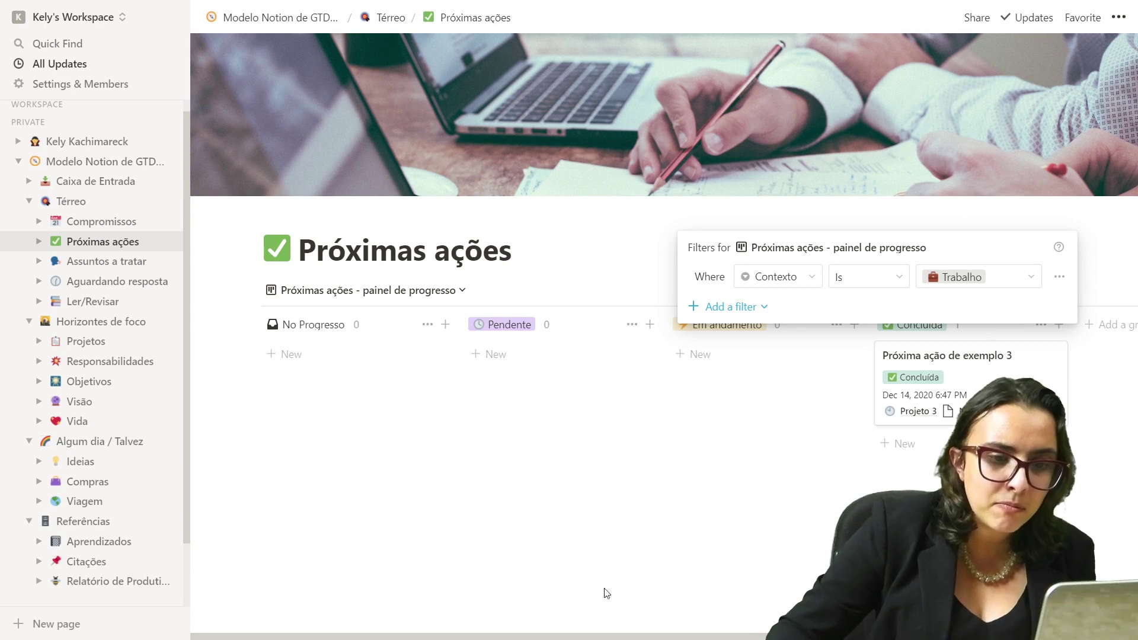
# - Remove the Contexto filter from the progress board so actions from every context are listed
pyautogui.click(1060, 277)
pyautogui.click(1063, 302)
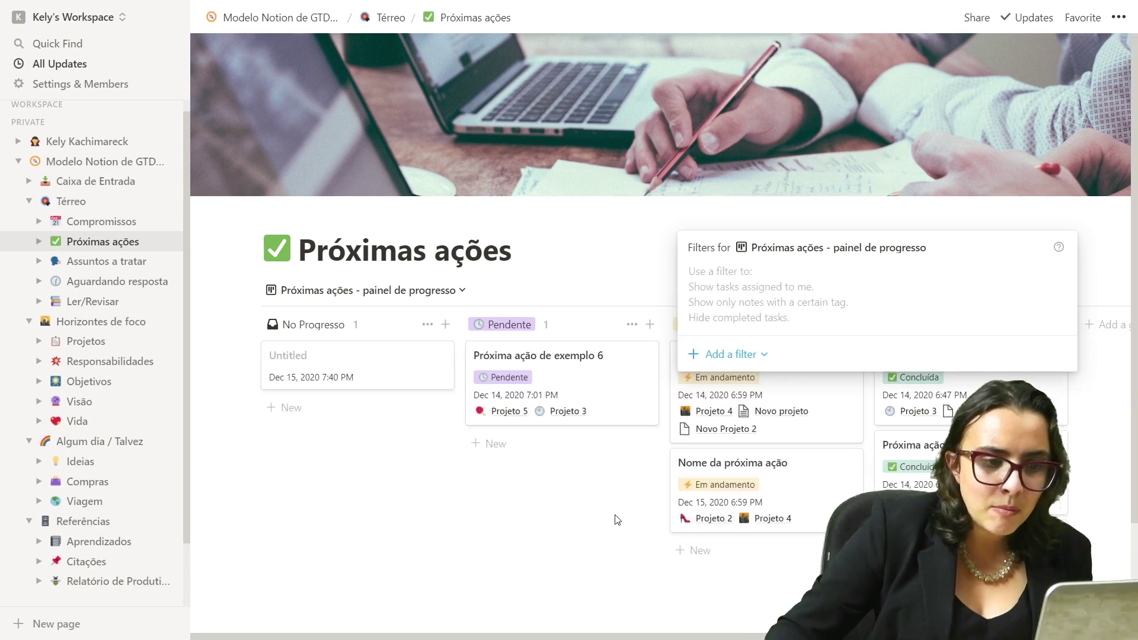
pyautogui.click(587, 510)
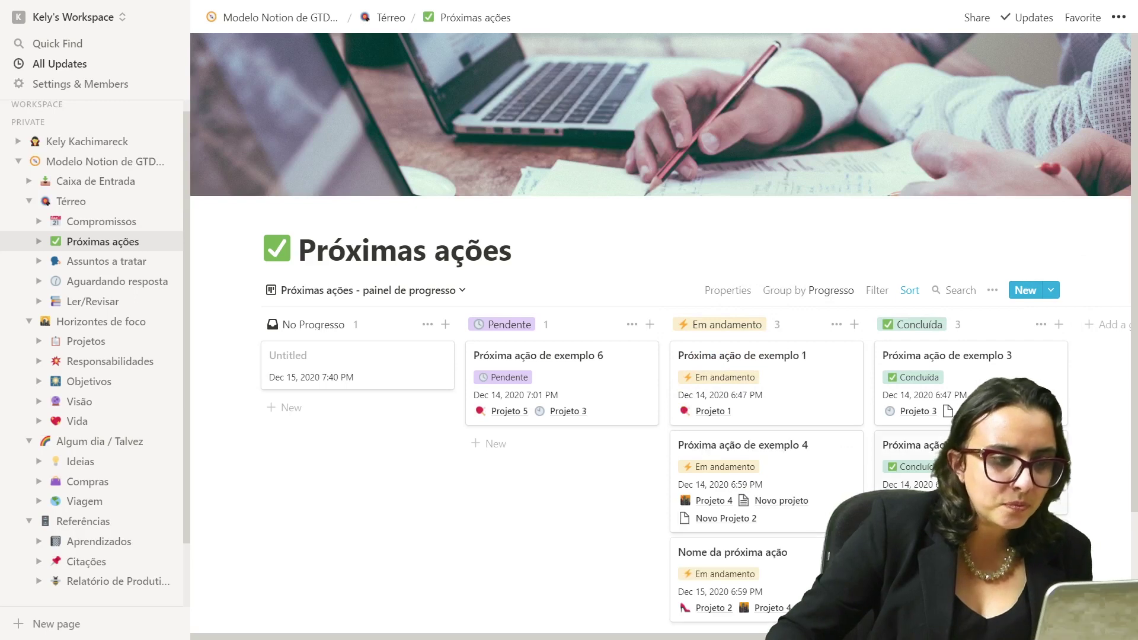
# - Return to the "Próximas ações - tabela" view to review the actions' Progresso values
pyautogui.click(428, 292)
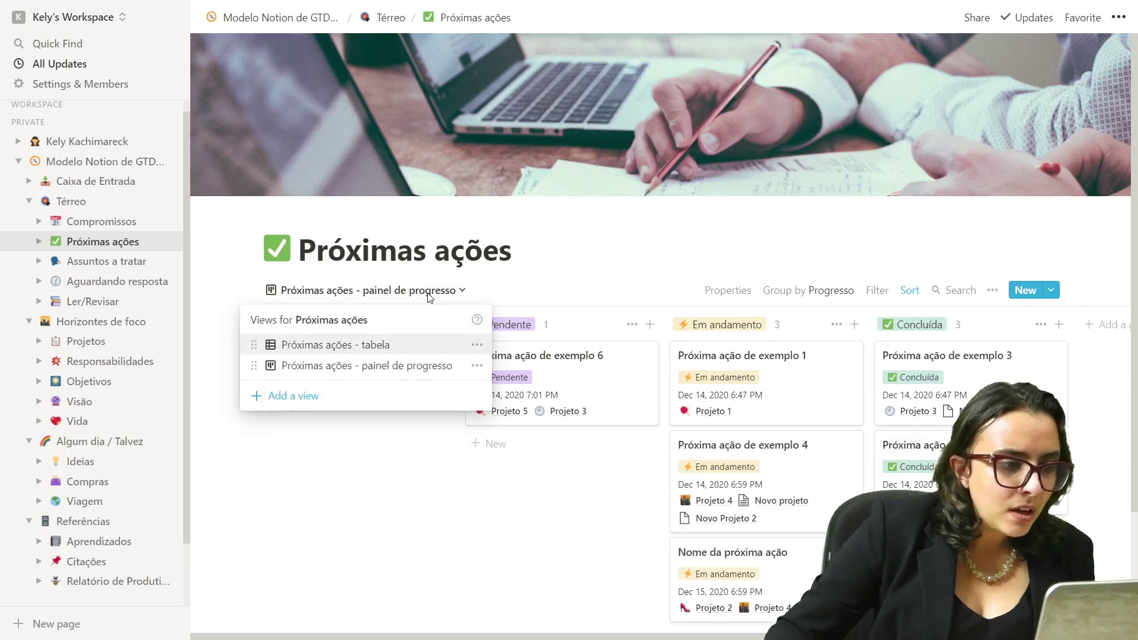
pyautogui.click(424, 350)
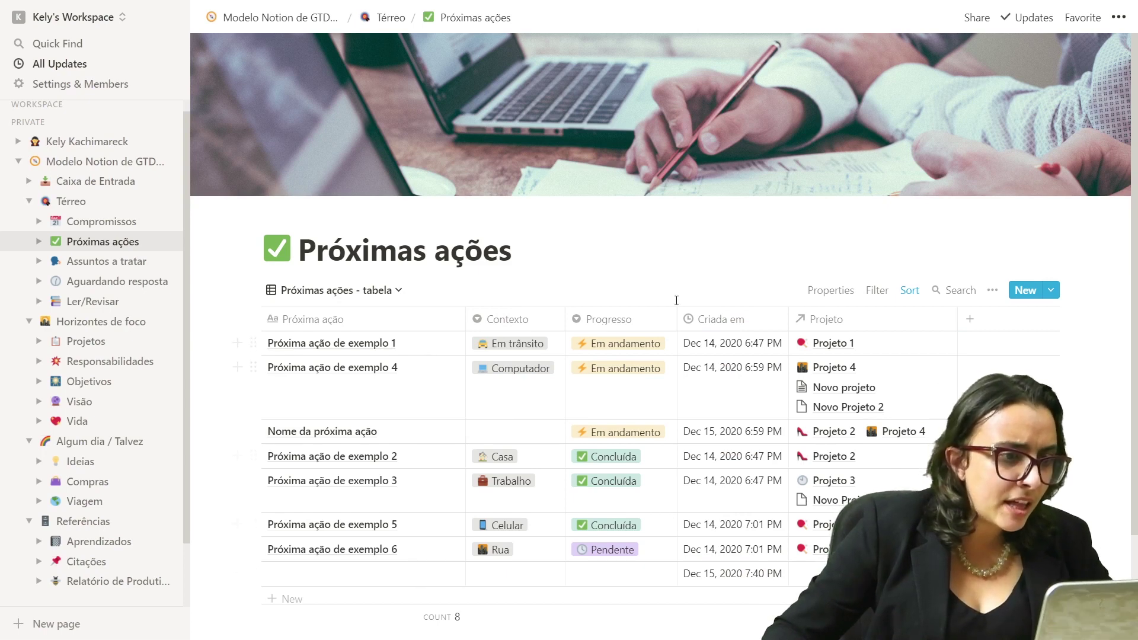
# - Open the Assuntos a tratar page and assign Pessoa 4 to the item "Um assunto por linha"
pyautogui.click(102, 270)
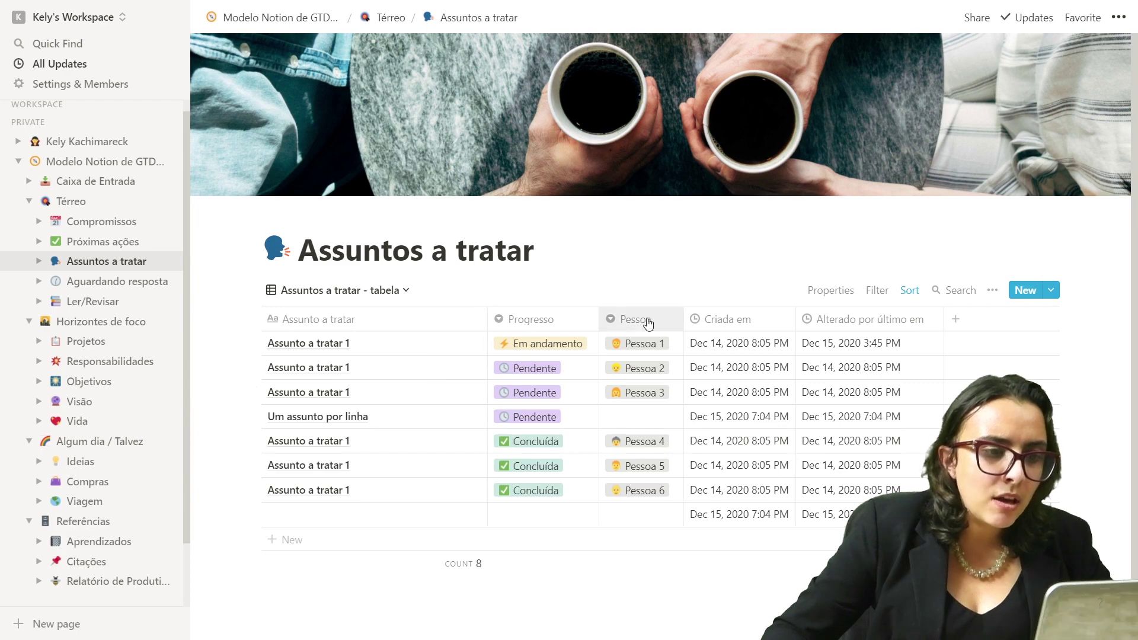
pyautogui.click(650, 393)
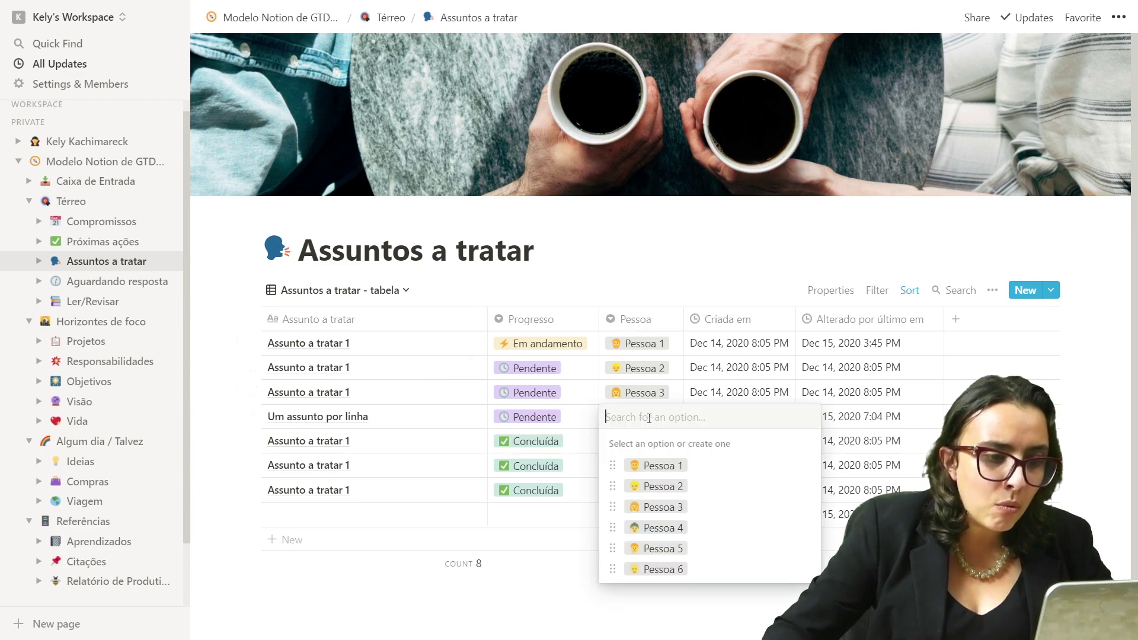
pyautogui.click(664, 528)
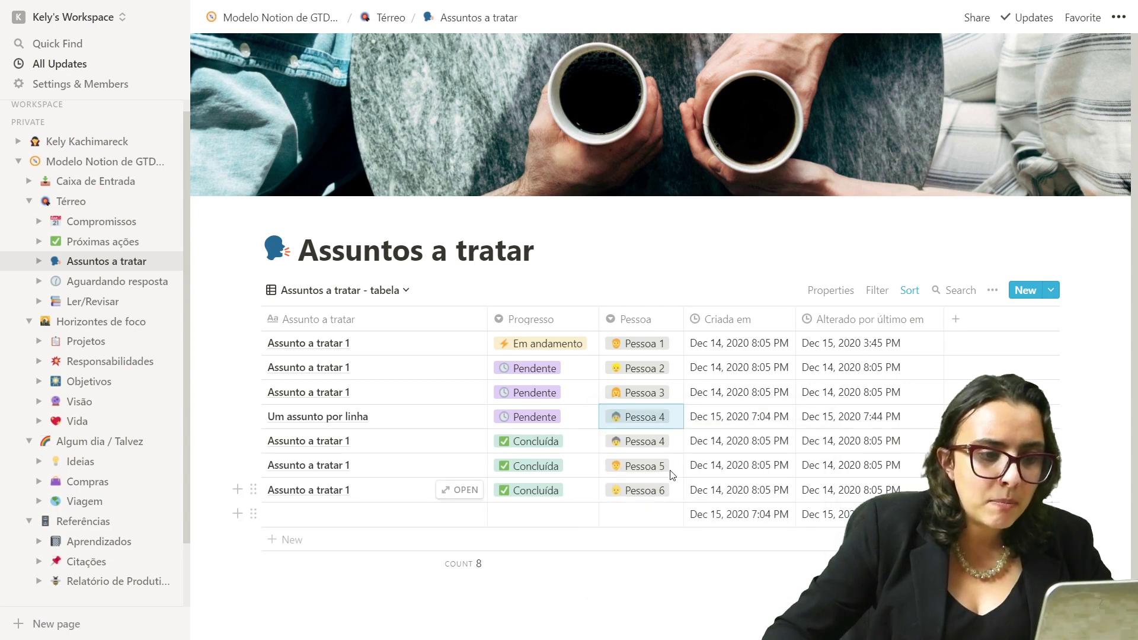
# - Reassign the item "Um assunto por linha" to Pessoa 5
pyautogui.click(666, 416)
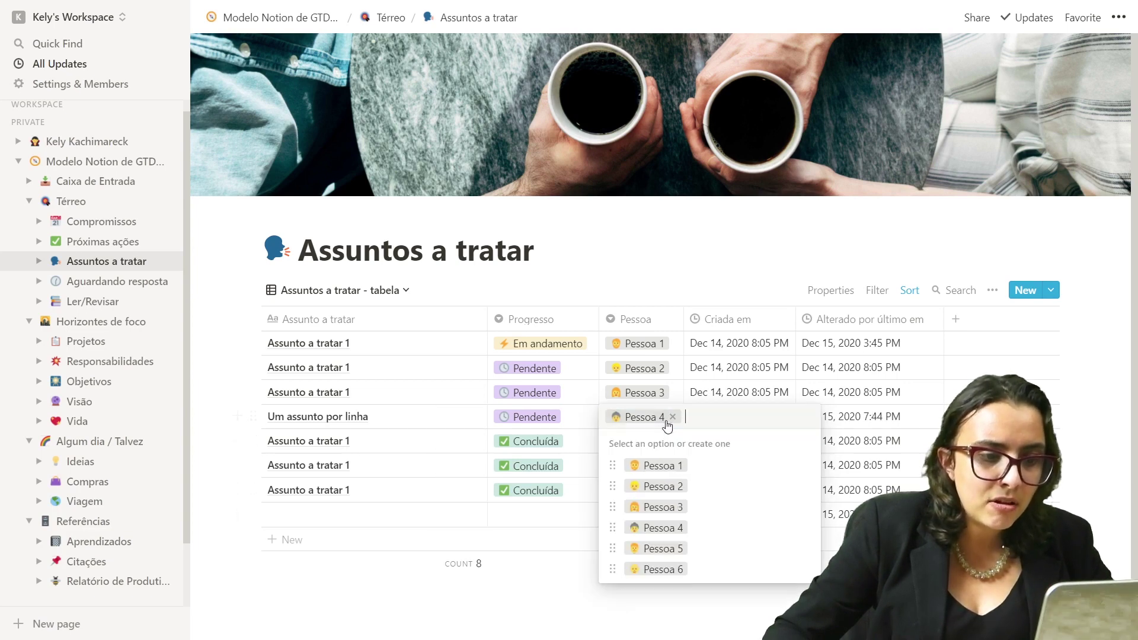
pyautogui.click(710, 555)
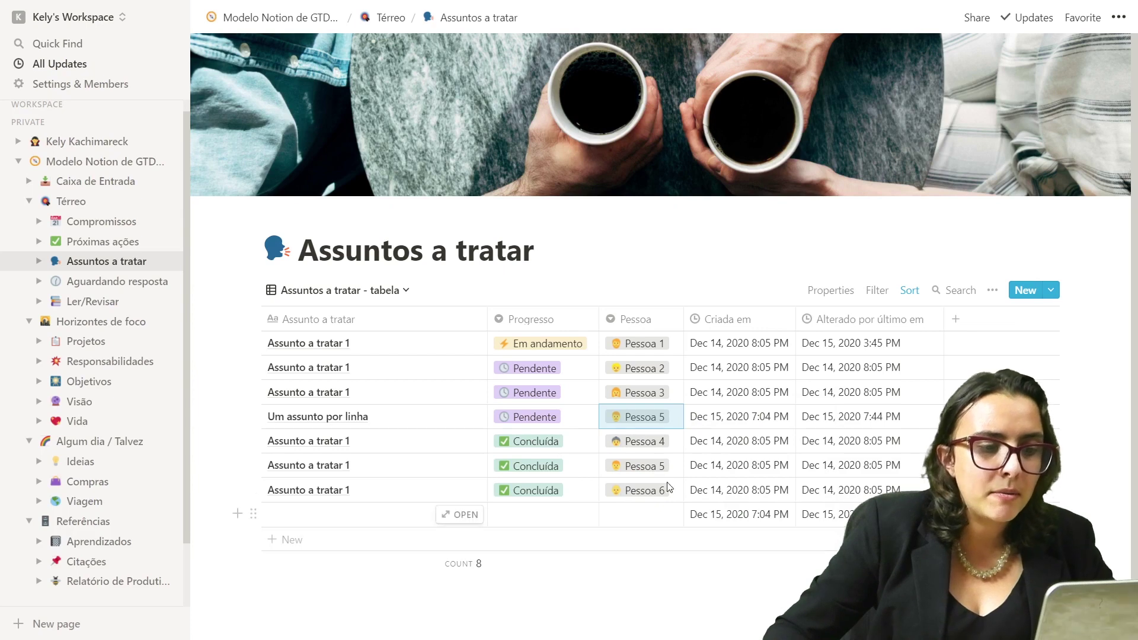
# - Filter the Assuntos a tratar table to the items where Pessoa is Pessoa 2
pyautogui.click(878, 291)
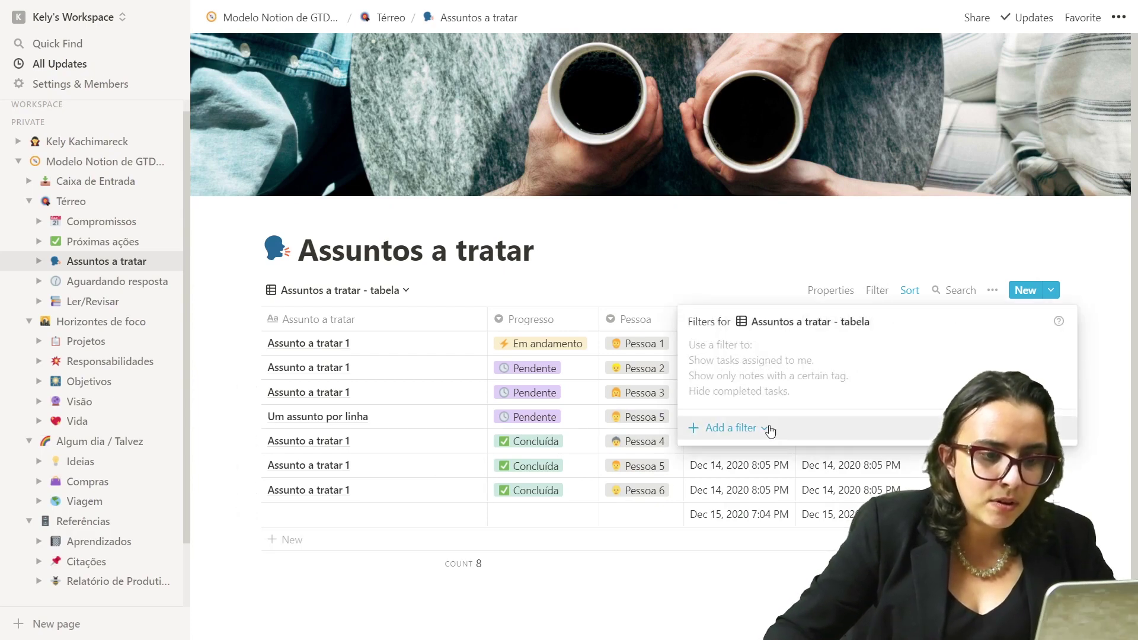
pyautogui.click(766, 436)
pyautogui.click(766, 455)
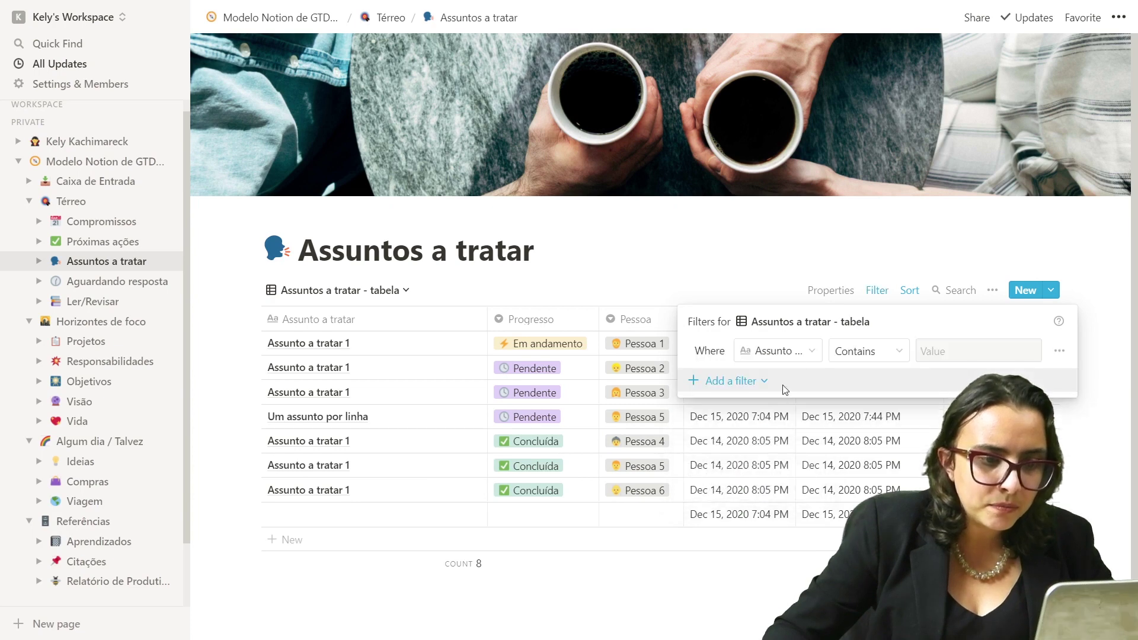
pyautogui.click(798, 353)
pyautogui.click(755, 473)
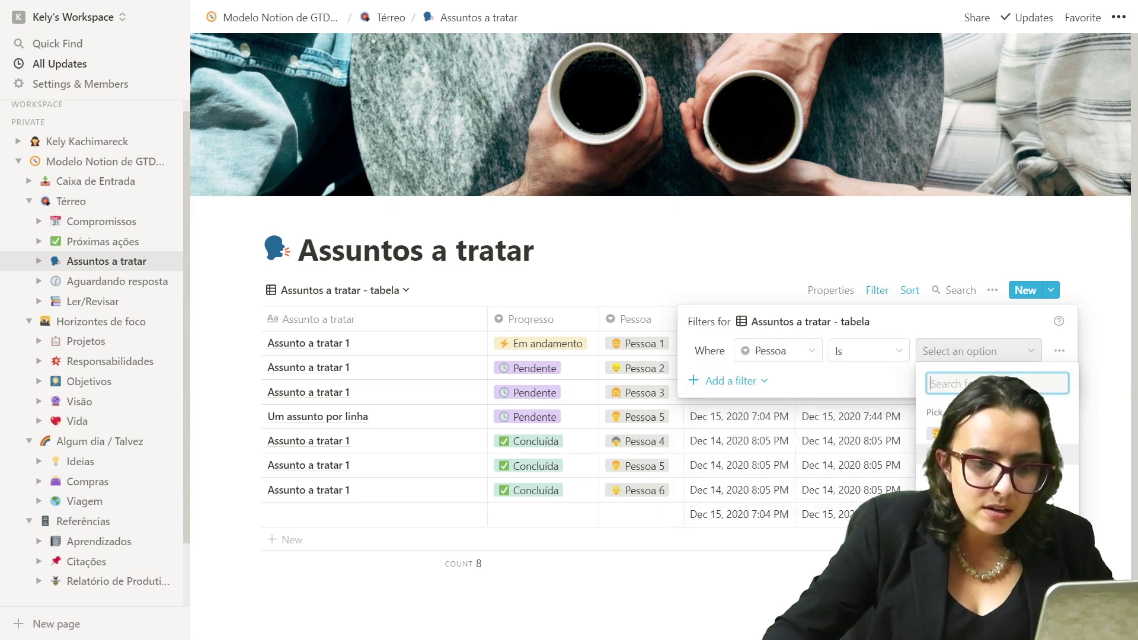
pyautogui.click(955, 454)
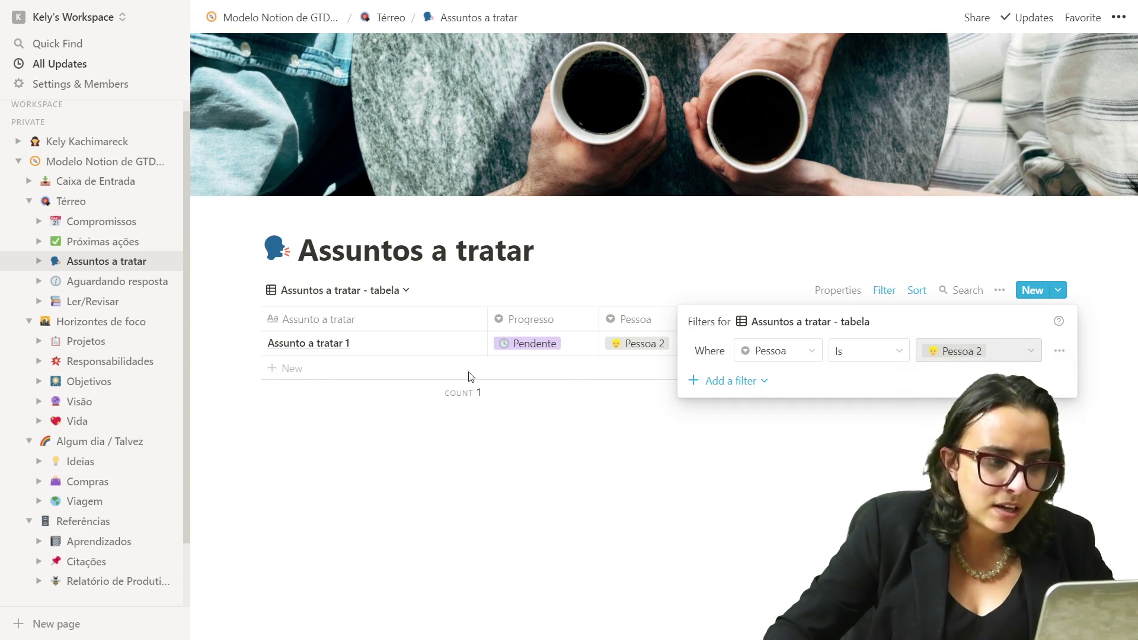
# - Change the Pessoa filter value to Pessoa 4, and remove the filter from the Assuntos a tratar table
pyautogui.click(1010, 355)
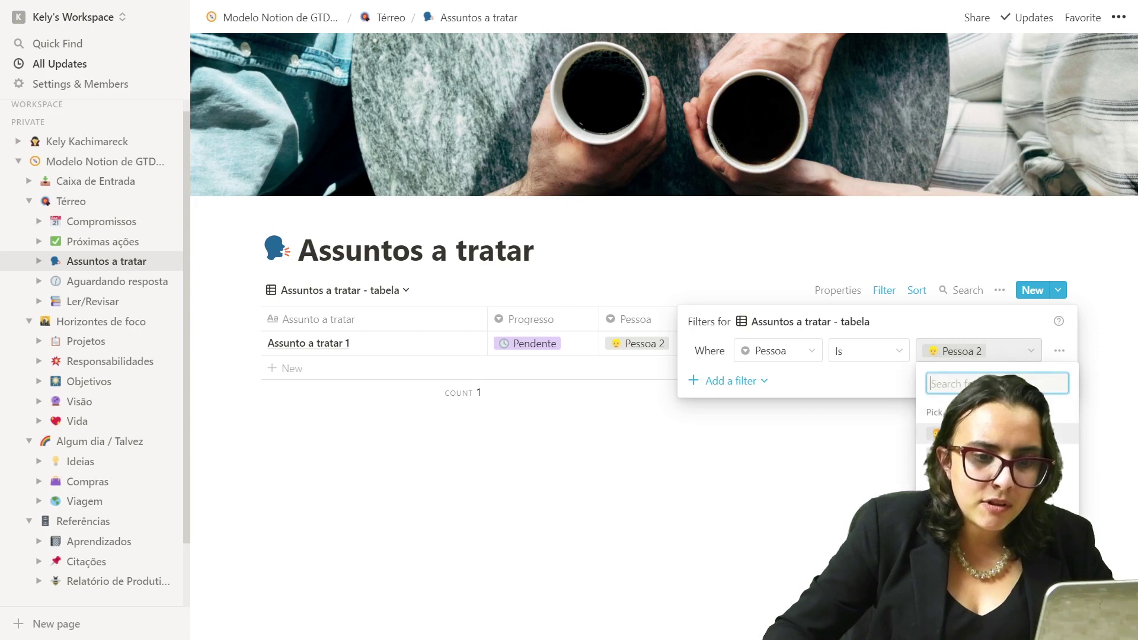
pyautogui.click(955, 496)
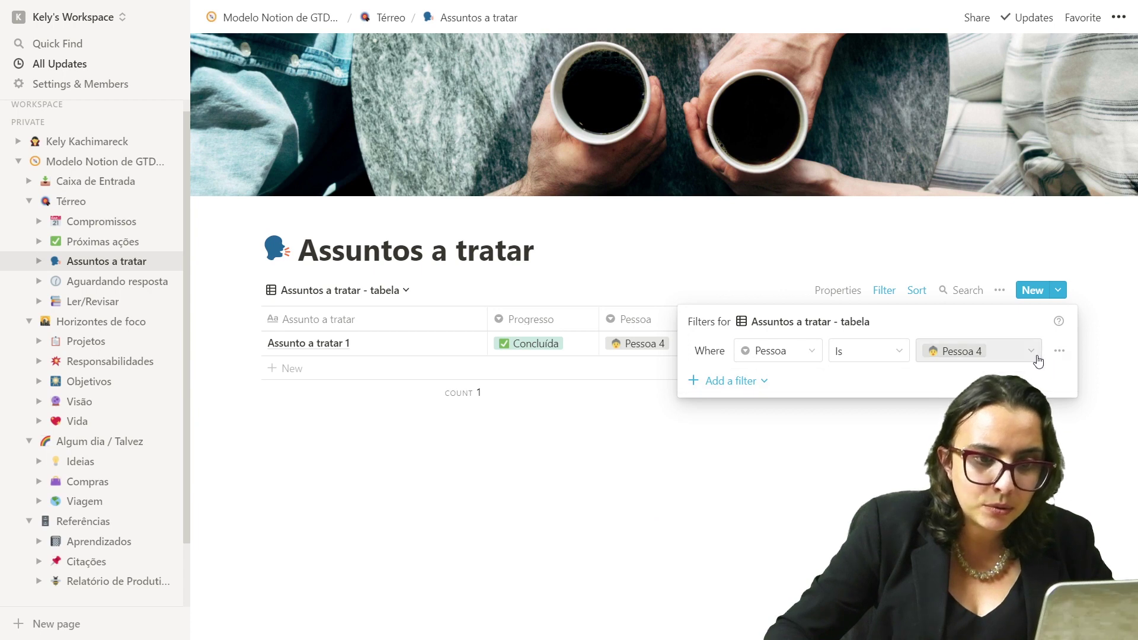
pyautogui.click(1060, 351)
pyautogui.click(1051, 379)
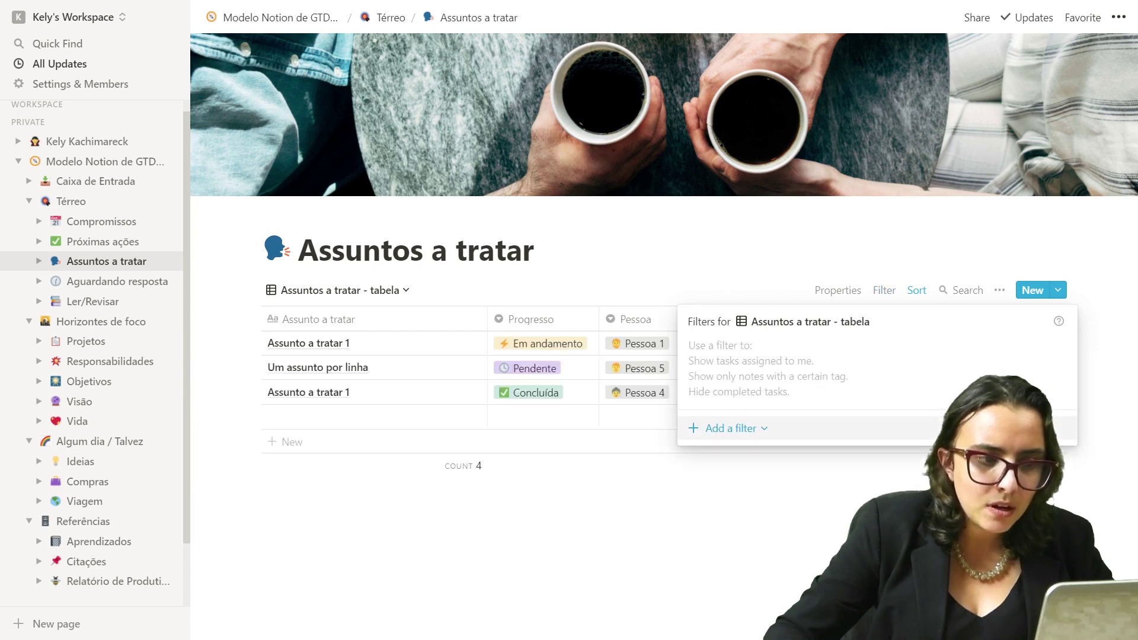
pyautogui.press('Escape')
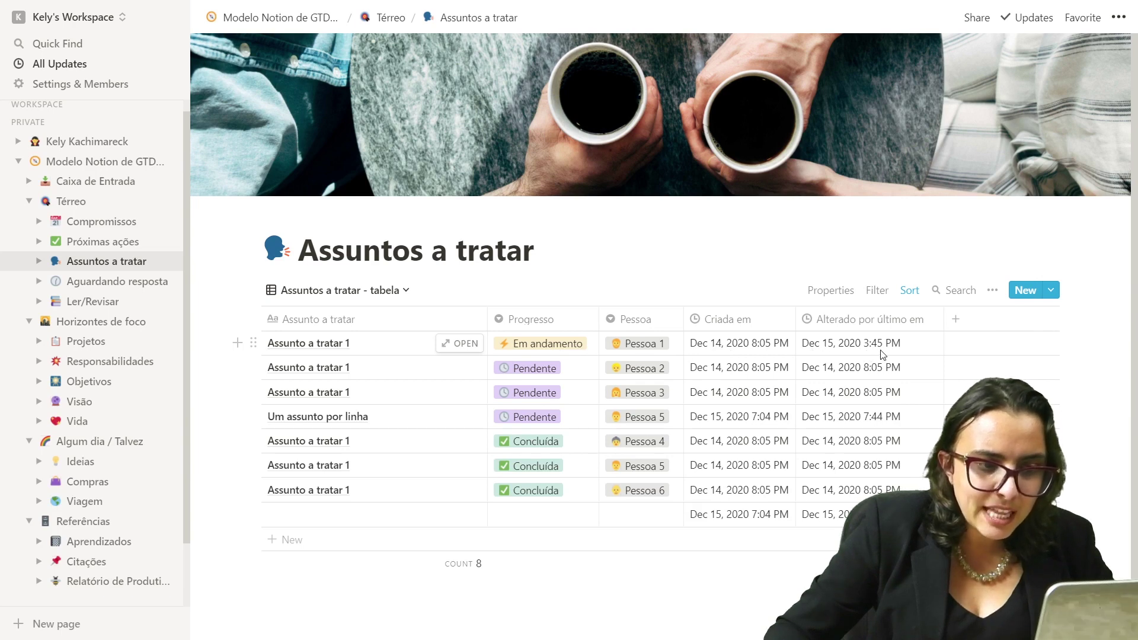
# - Set the Progresso of the item assigned to Pessoa 1 to Concluída
pyautogui.click(559, 354)
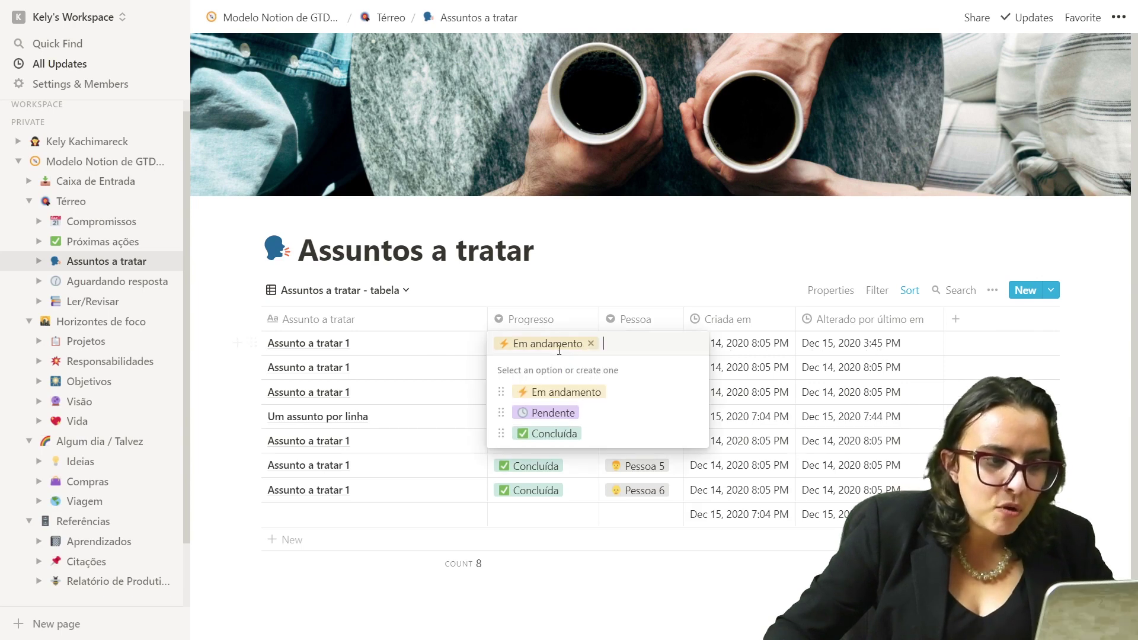
pyautogui.click(556, 433)
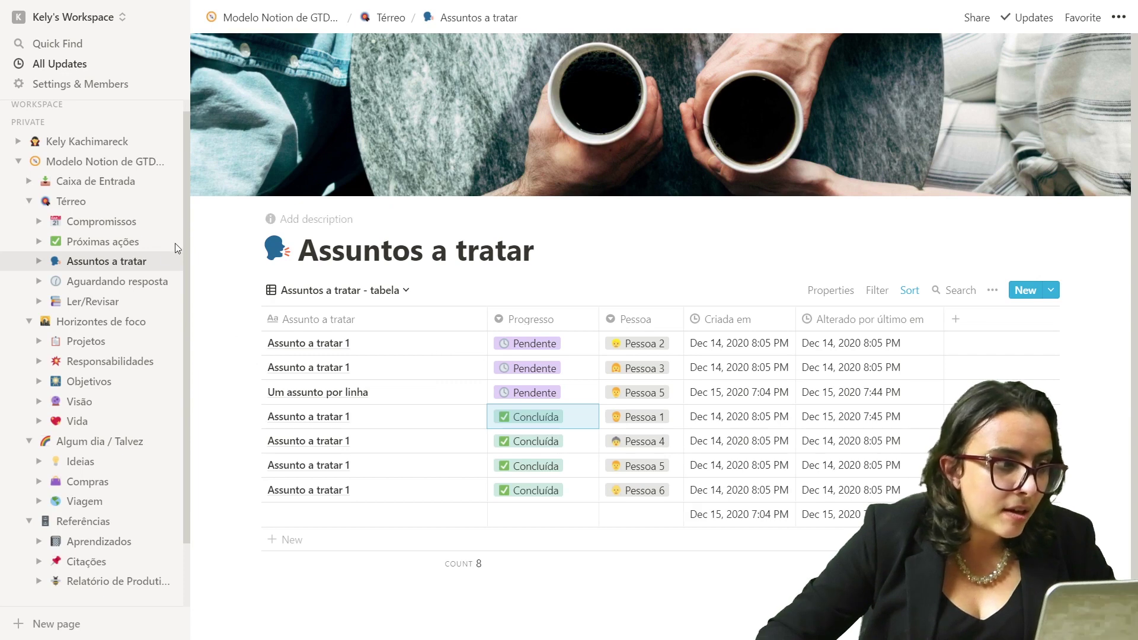
# - Open the Aguardando resposta page and link the item "Aguardando resposta 5" to Projeto 1
pyautogui.click(123, 290)
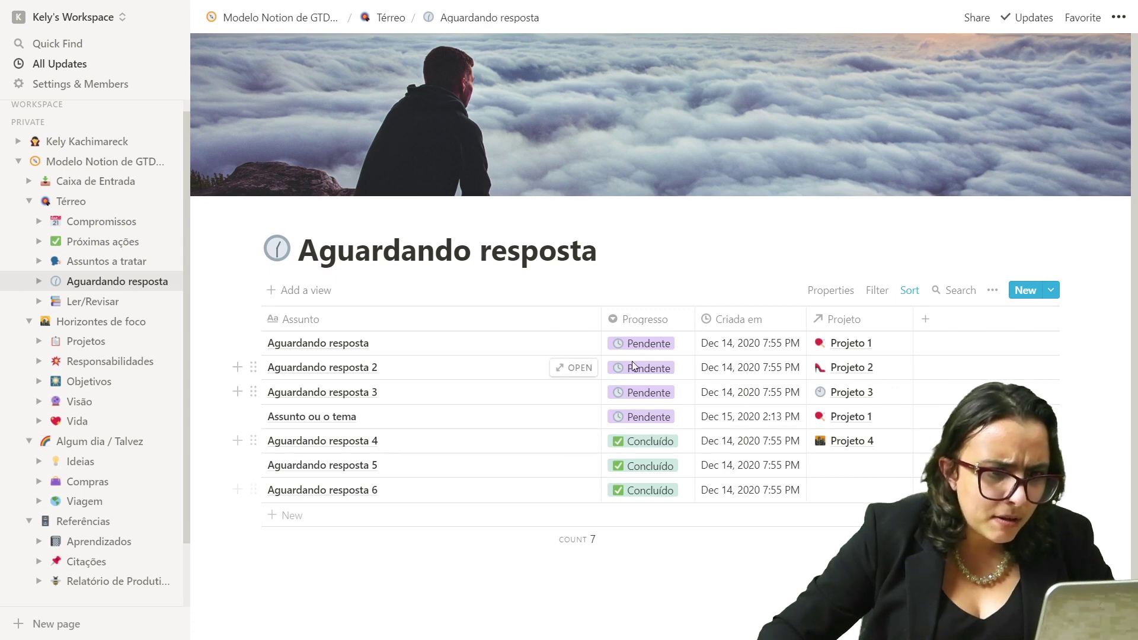
pyautogui.click(844, 462)
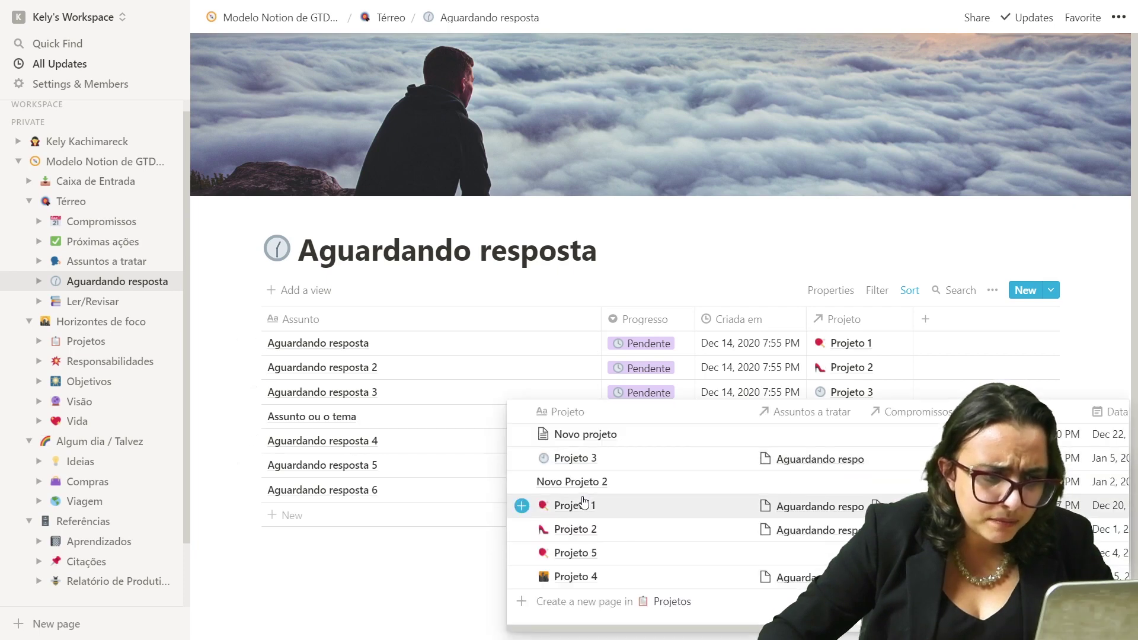
pyautogui.click(534, 503)
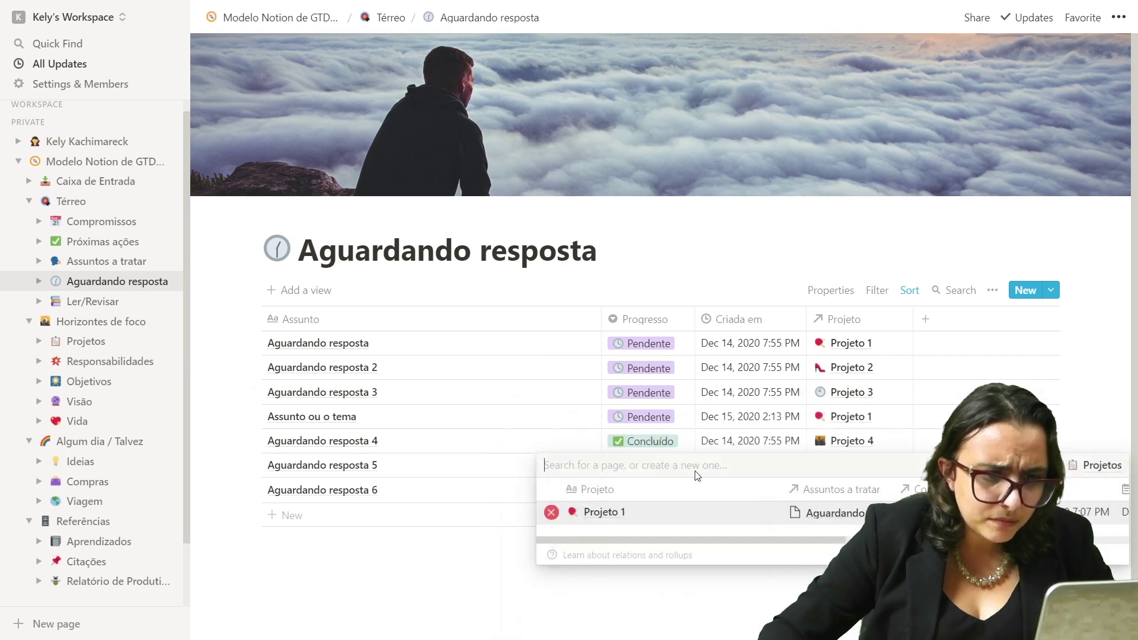
pyautogui.click(719, 295)
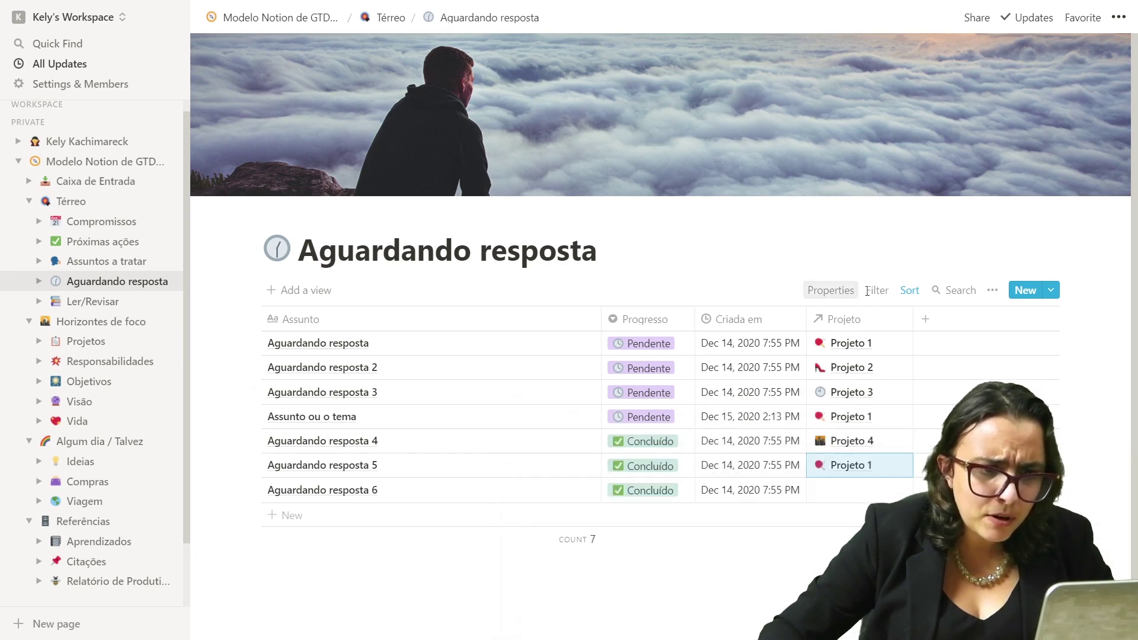
pyautogui.click(909, 294)
pyautogui.click(911, 283)
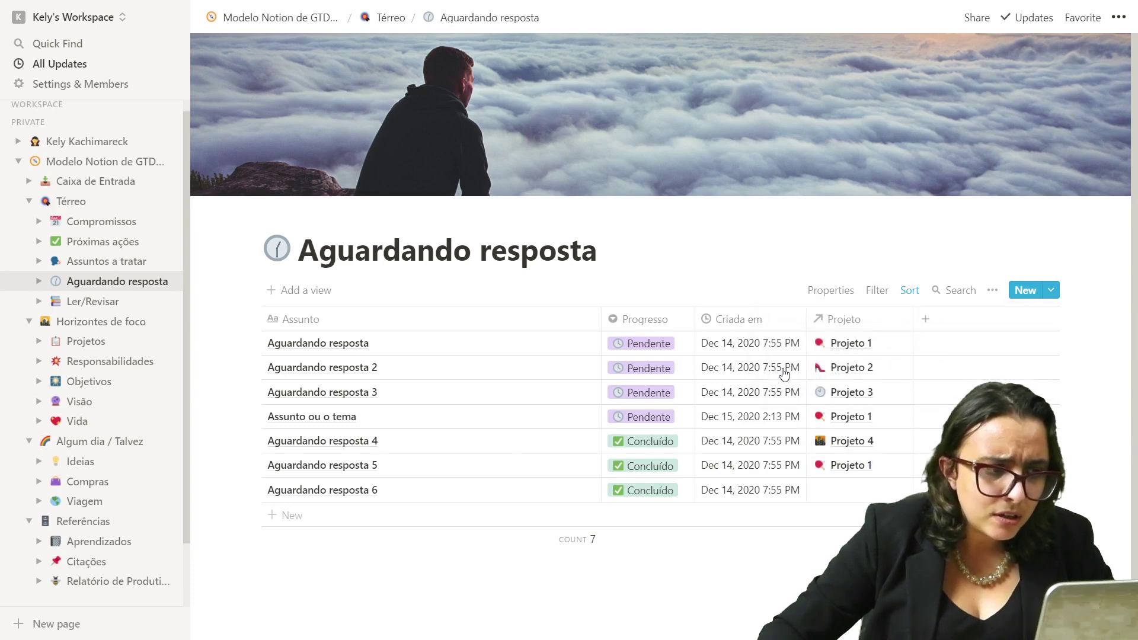
# - Add a new item "Assunto aguardando" to the Aguardando resposta table with Progresso set to Pendente
pyautogui.click(333, 526)
pyautogui.write('Assu')
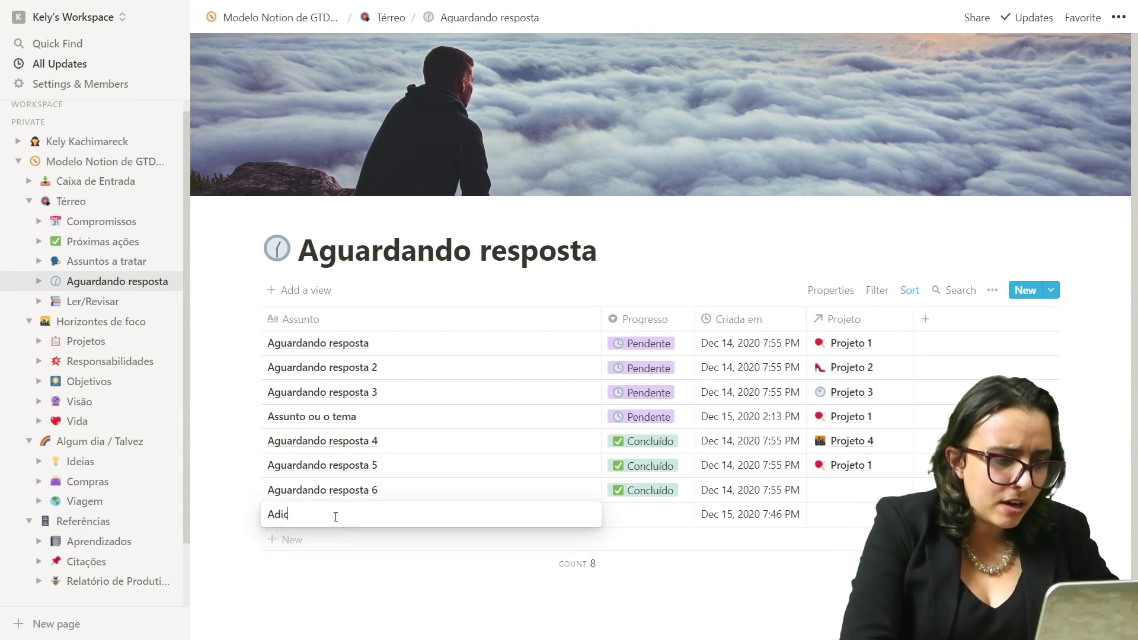
pyautogui.press('BackSpace')
pyautogui.press('BackSpace')
pyautogui.press('BackSpace')
pyautogui.write('Assunto')
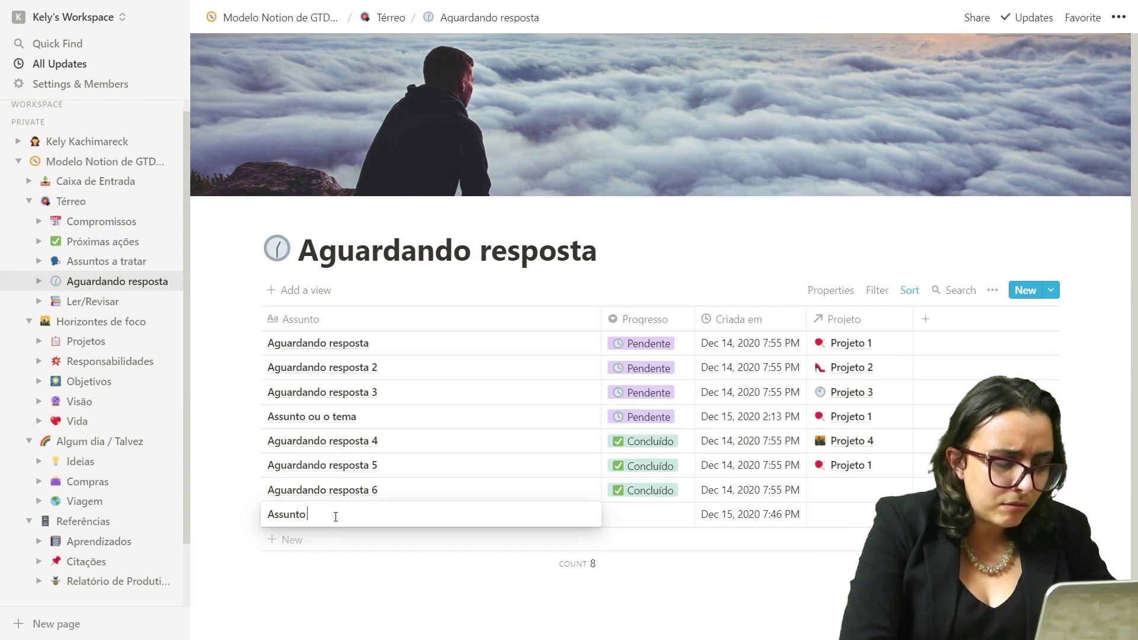
pyautogui.write(' aguardando')
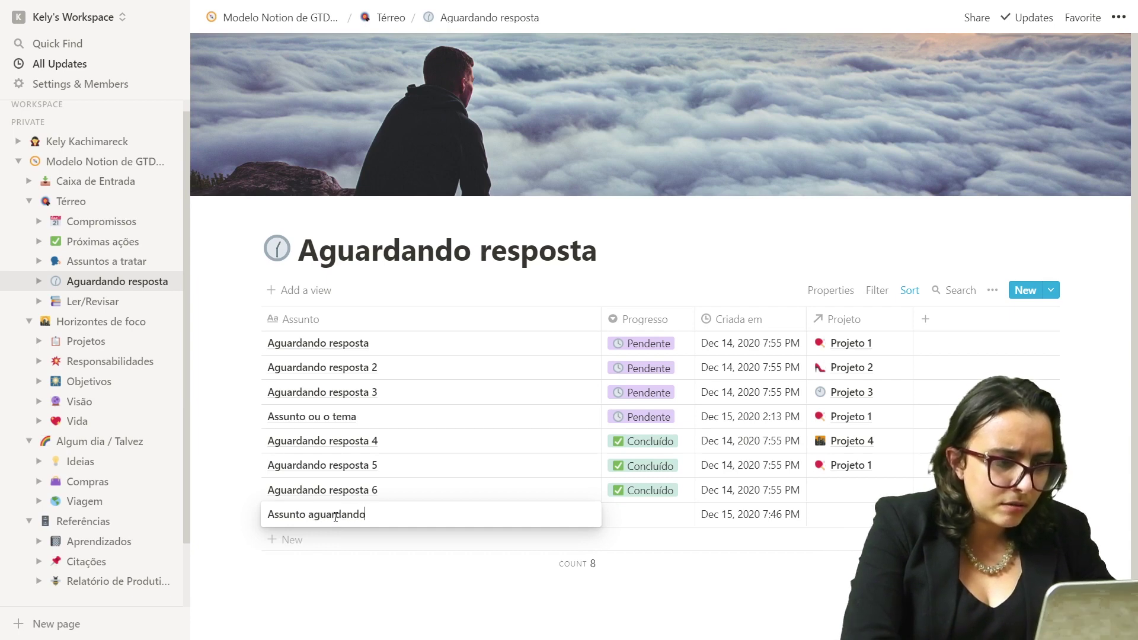
pyautogui.press('Tab')
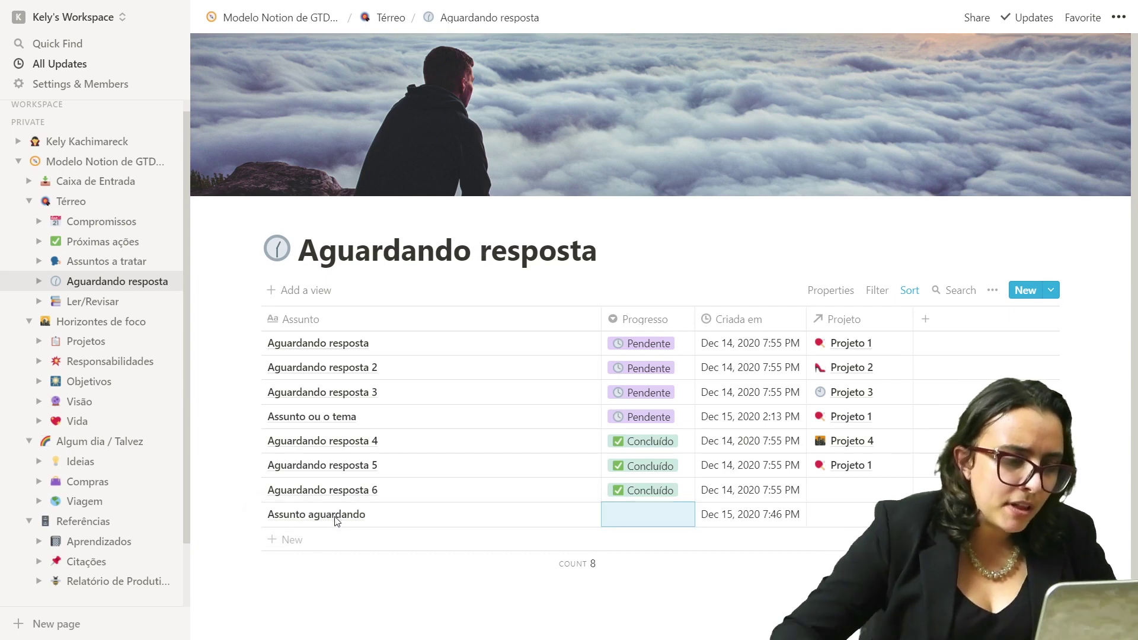
pyautogui.click(635, 515)
pyautogui.click(667, 563)
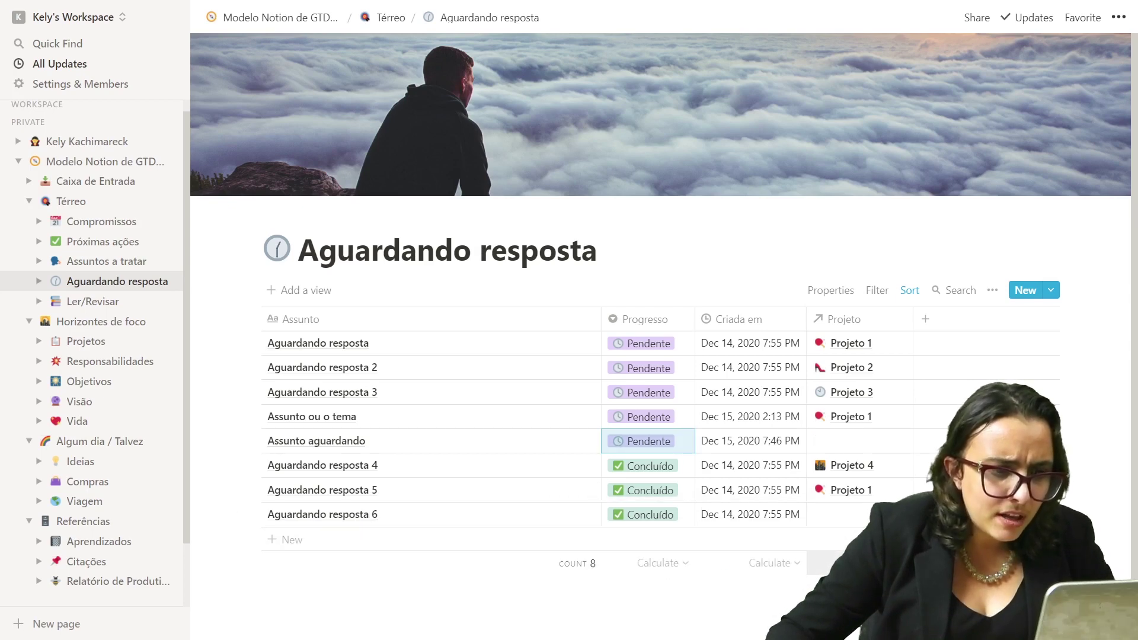
# - Add a column of type Last edited time and place it between Criada em and Projeto
pyautogui.click(941, 324)
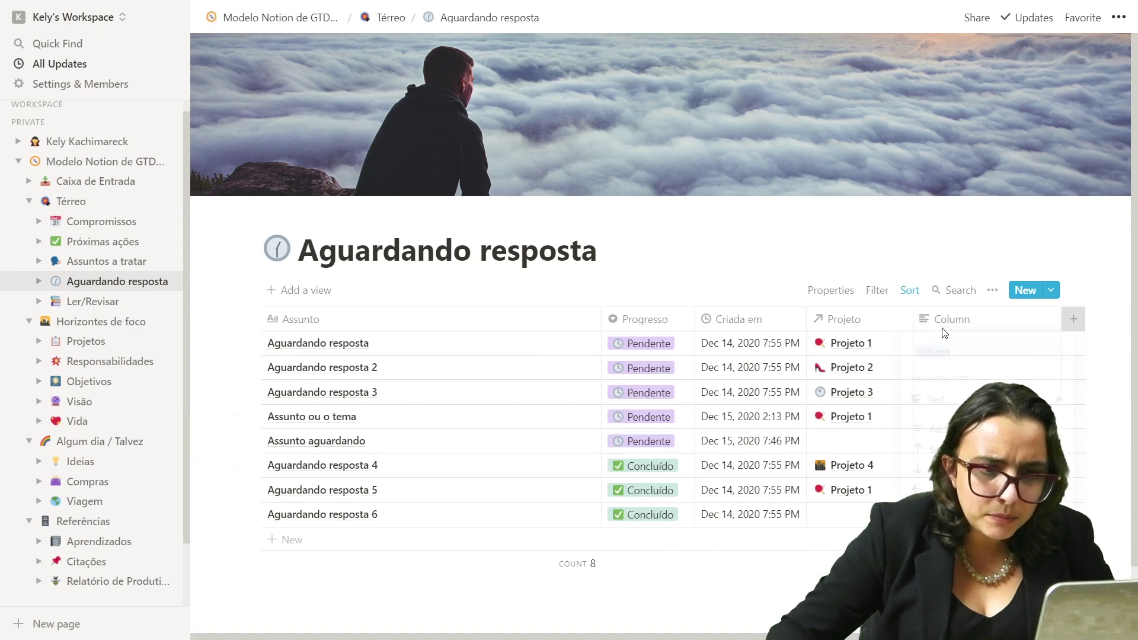
pyautogui.moveTo(947, 406)
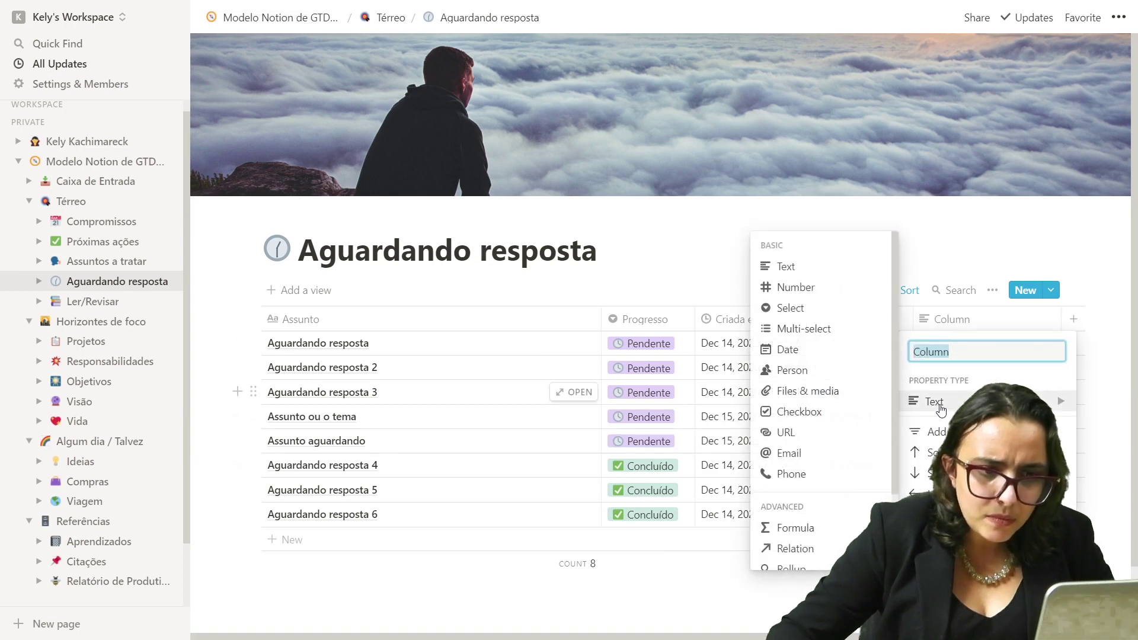
pyautogui.scroll(-3, 859, 435)
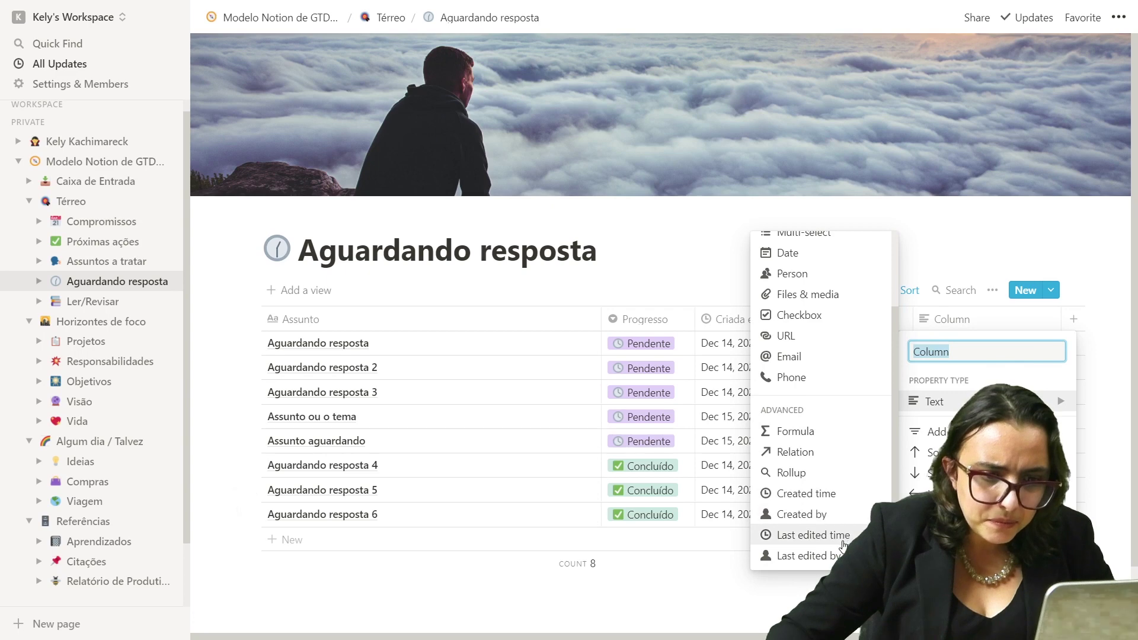
pyautogui.click(842, 536)
pyautogui.moveTo(957, 324); pyautogui.dragTo(854, 319)
# - Rename the new last-edited-time column as "Alterado por último em"
pyautogui.click(854, 319)
pyautogui.write('Alterado em')
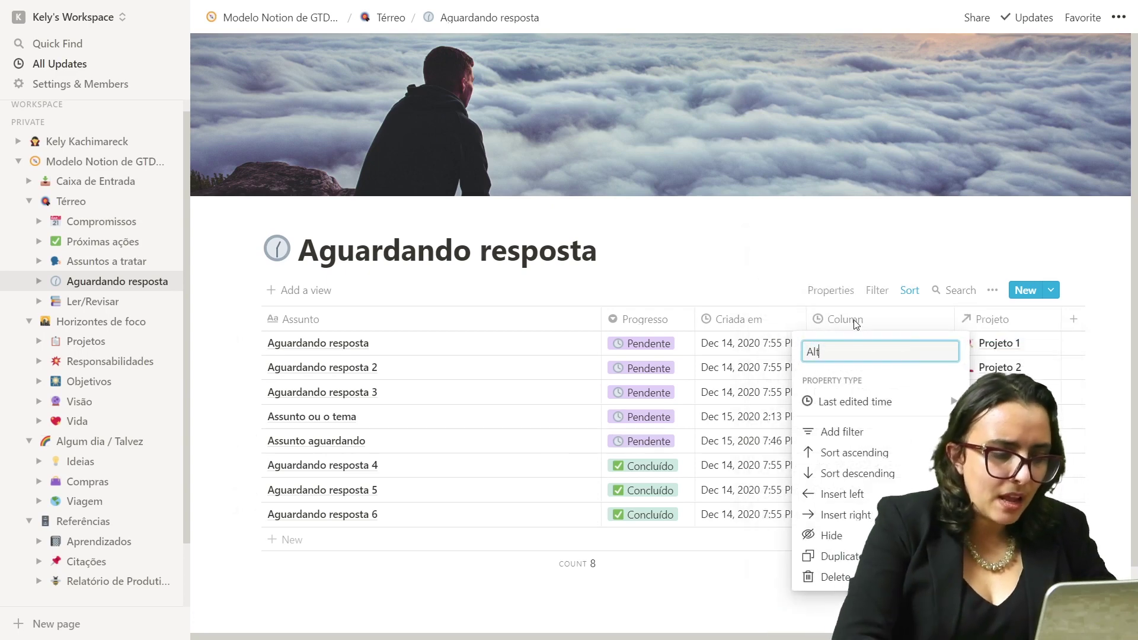
pyautogui.press('BackSpace')
pyautogui.press('BackSpace')
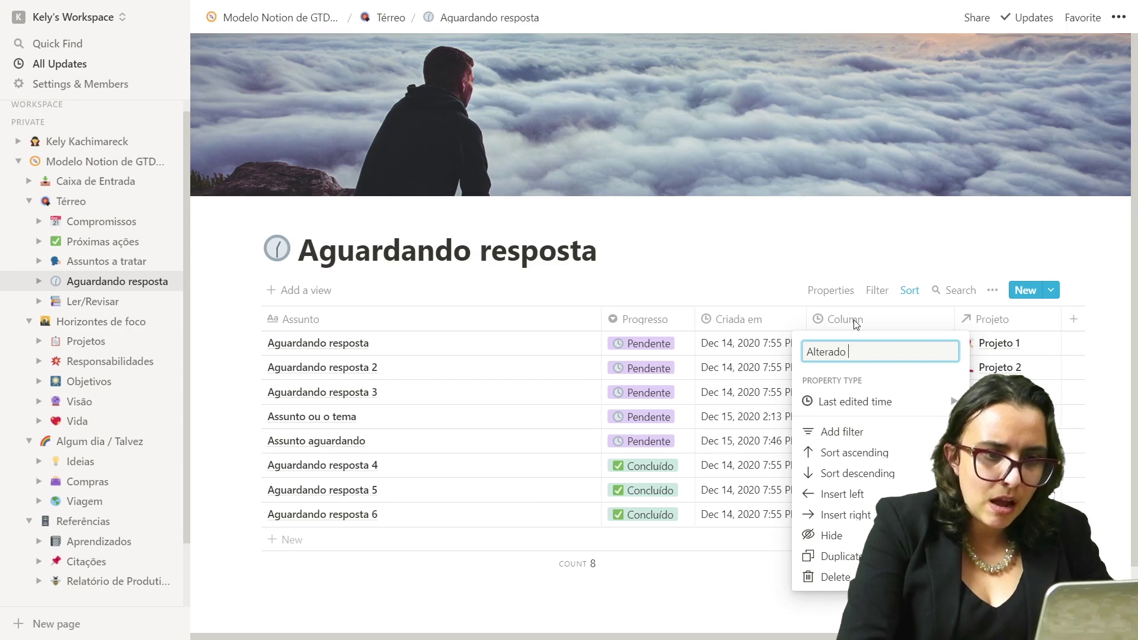
pyautogui.write('por último em')
pyautogui.press('Return')
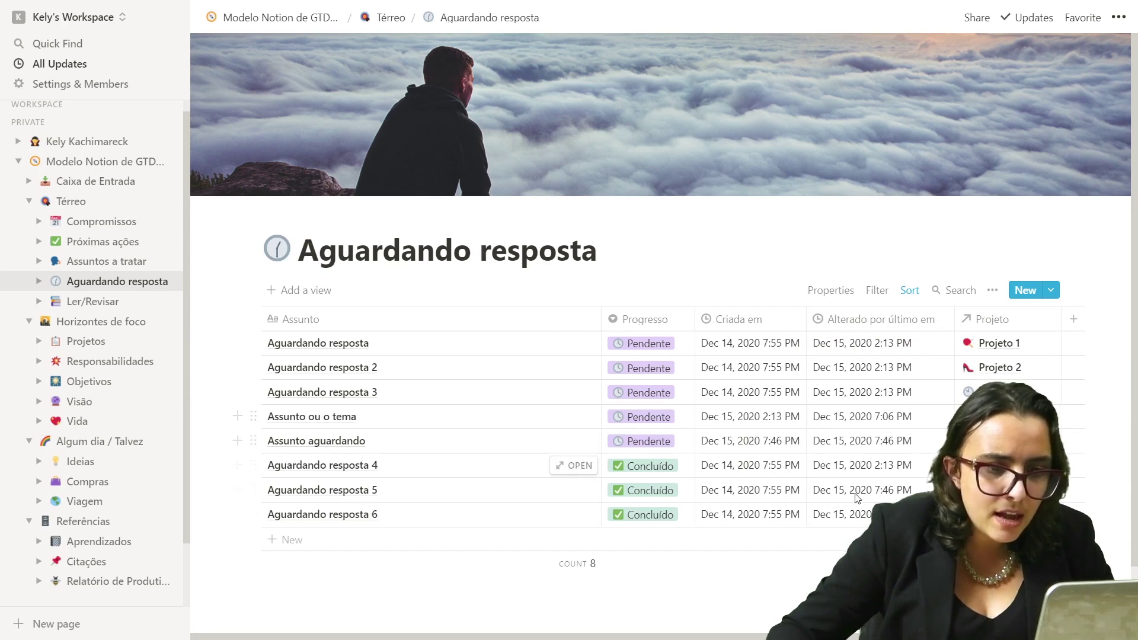
# - Narrow the Alterado por último em and Assunto columns slightly so the table takes less width
pyautogui.moveTo(953, 320); pyautogui.dragTo(946, 324)
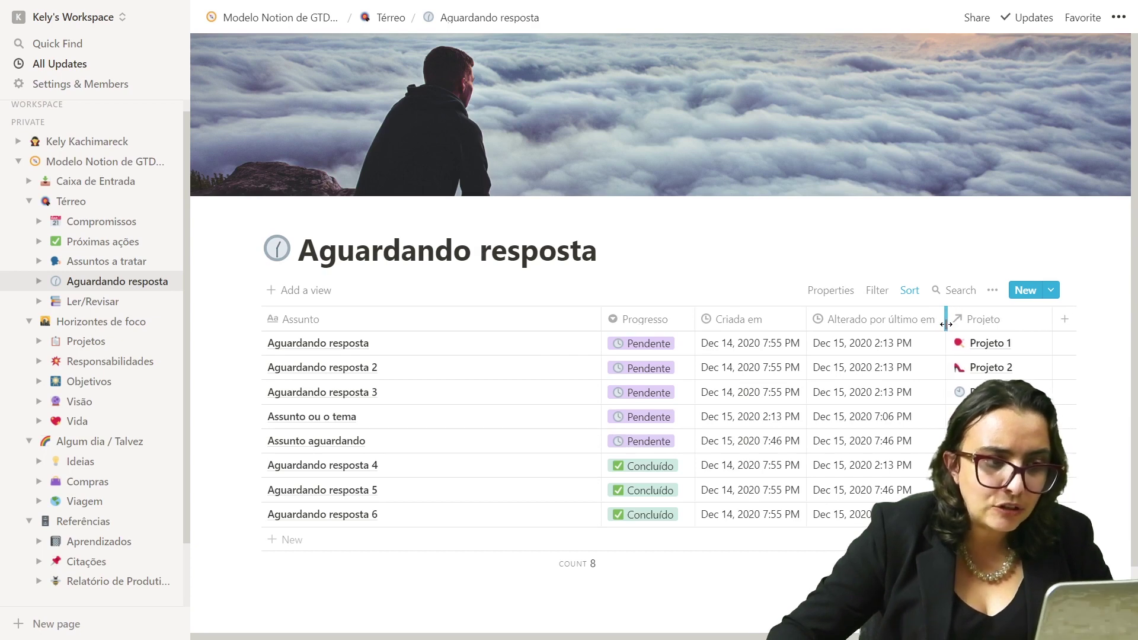
pyautogui.moveTo(602, 319); pyautogui.dragTo(582, 319)
pyautogui.click(654, 248)
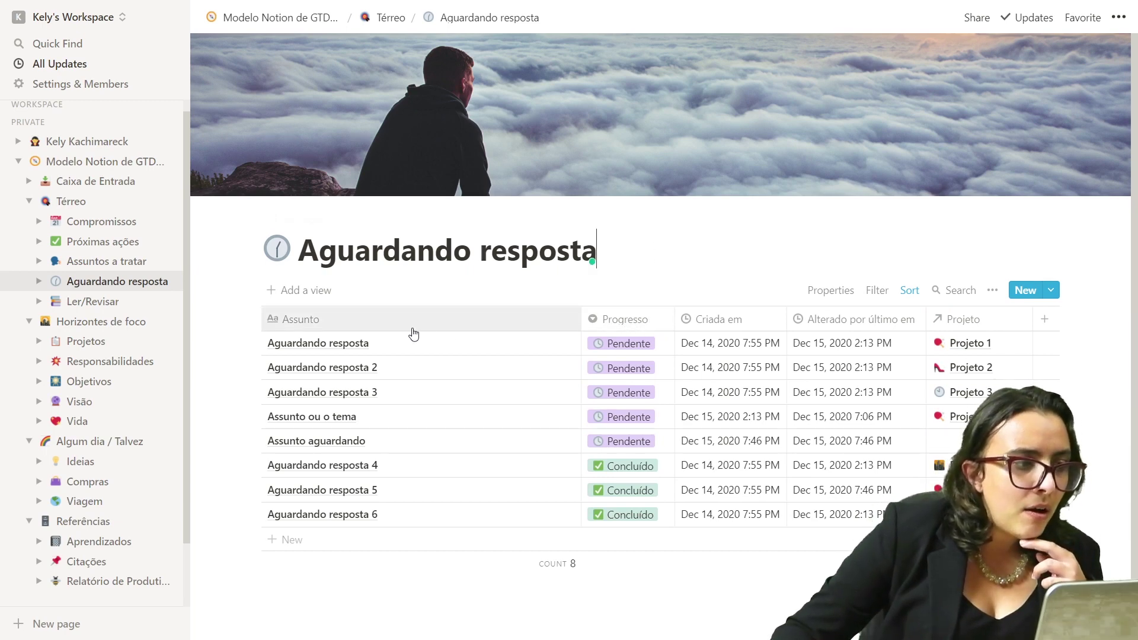
# - Open the Ler/Revisar page and examine the whole list of titles with their Progresso, Categoria and Classificação
pyautogui.click(126, 301)
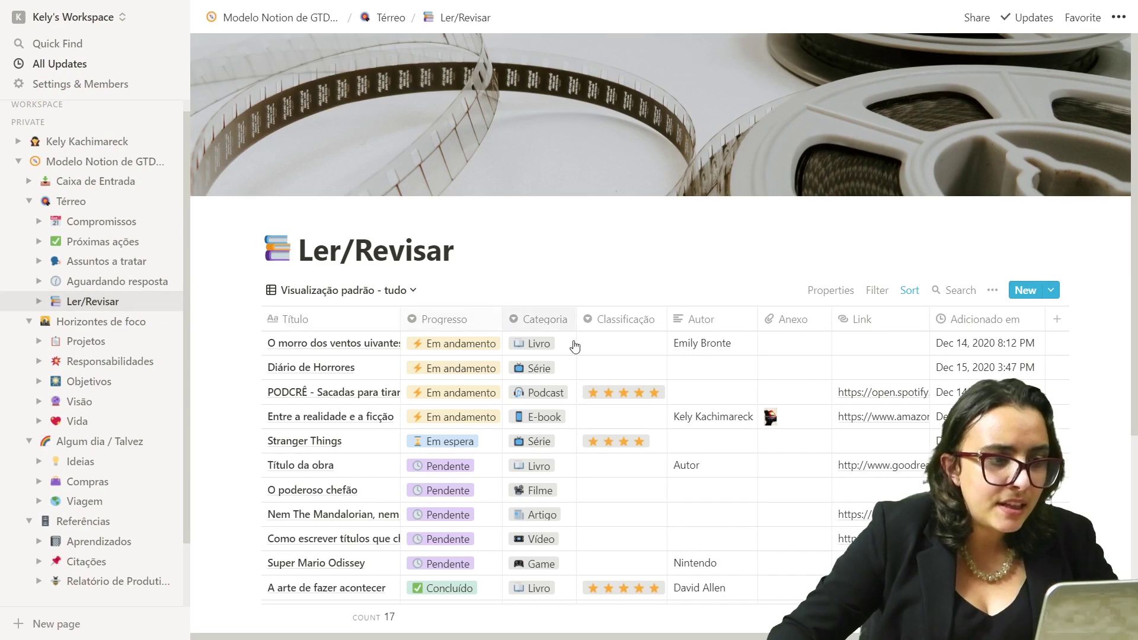
pyautogui.scroll(-2, 1111, 331)
pyautogui.scroll(-1, 1111, 332)
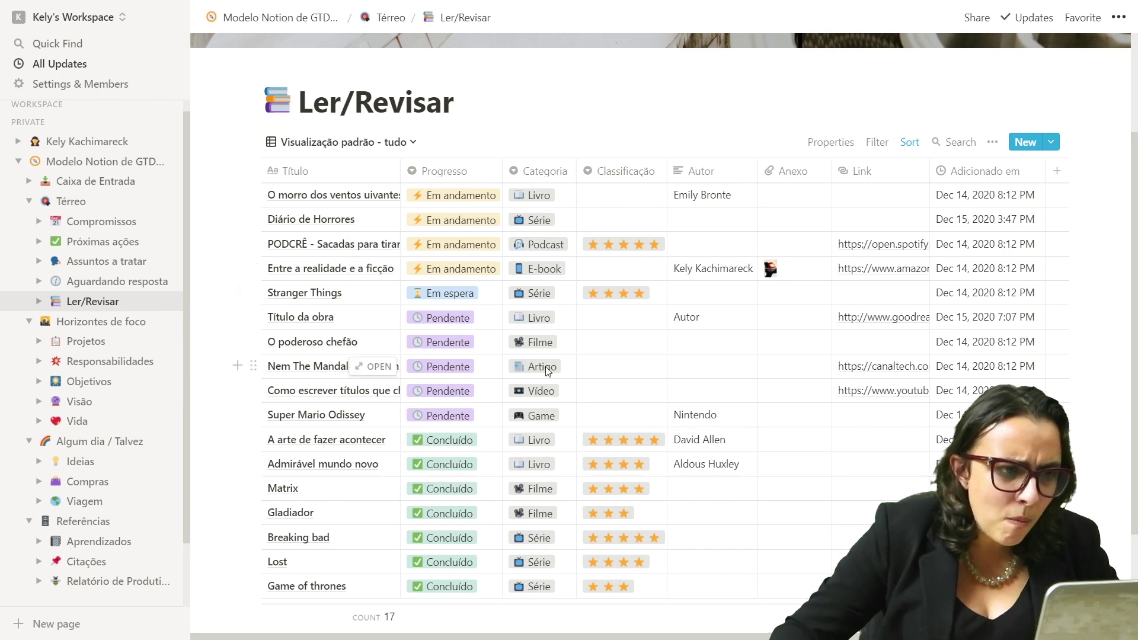
pyautogui.scroll(-3, 547, 377)
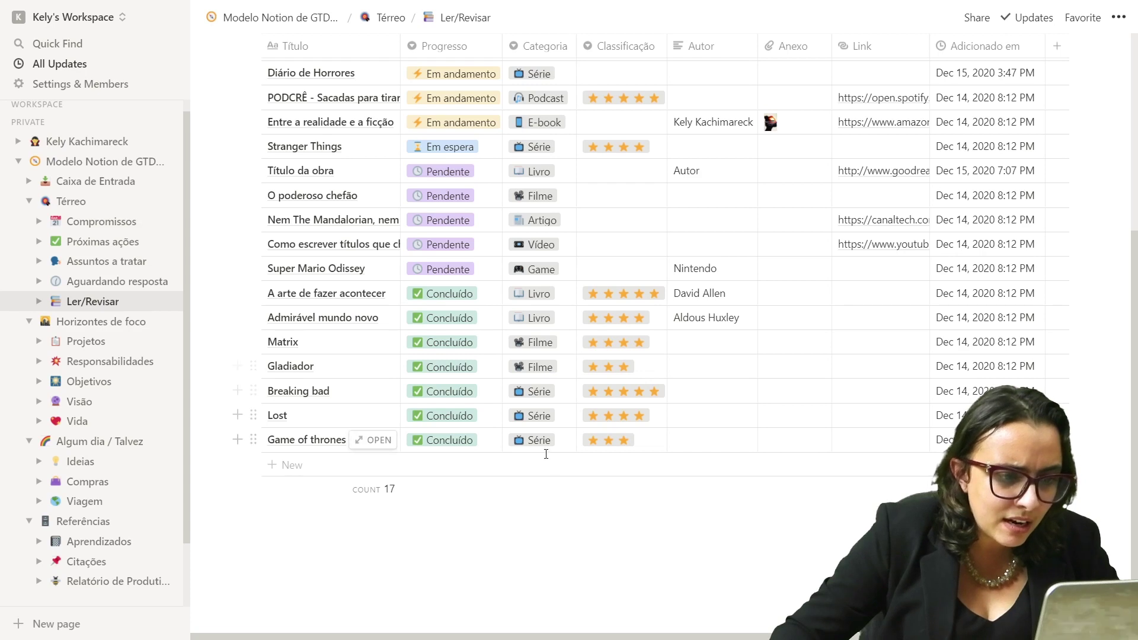
# - Add an empty row at the end of the Ler/Revisar table
pyautogui.click(507, 467)
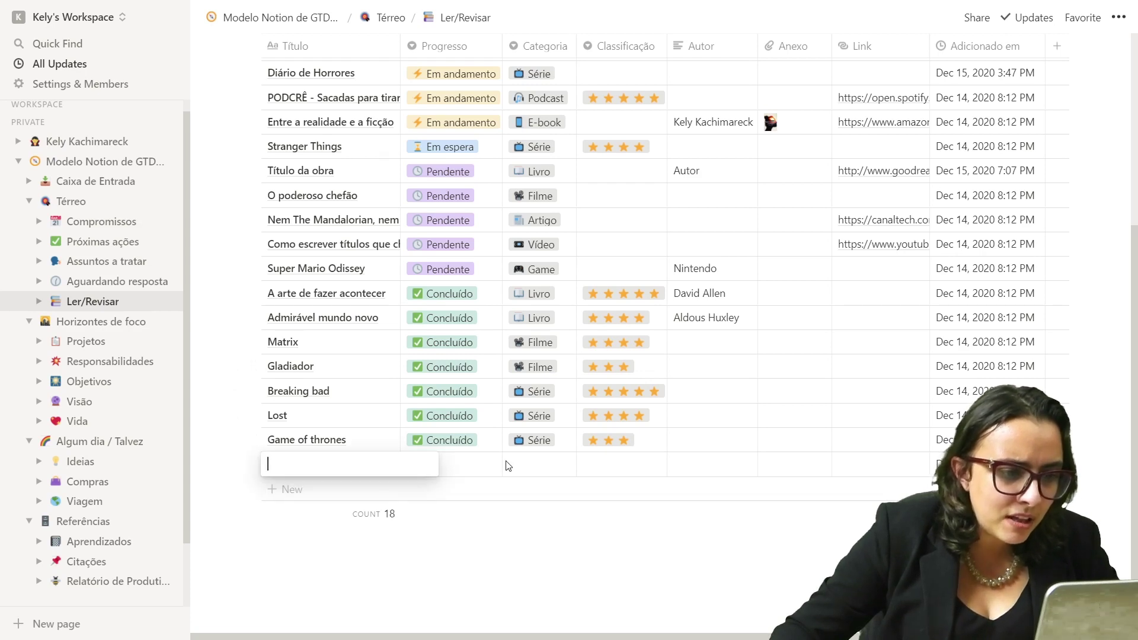
pyautogui.press('Escape')
# - Try entering a new option named "Categoria" in the empty row's Categoria property, leaving the property blank
pyautogui.click(545, 466)
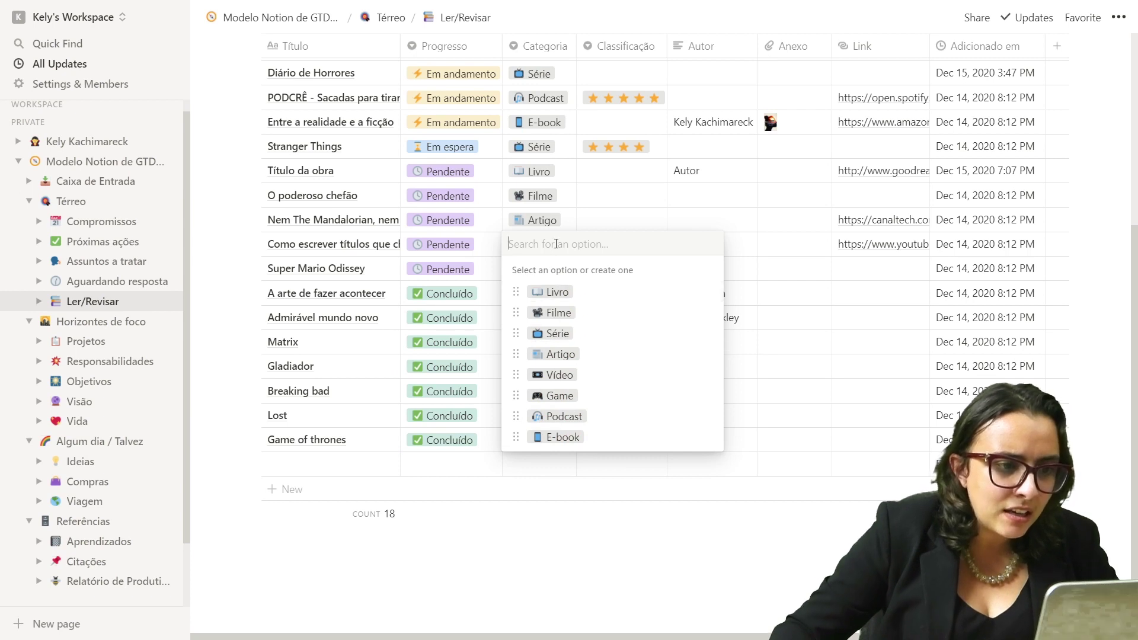
pyautogui.write('Categoria')
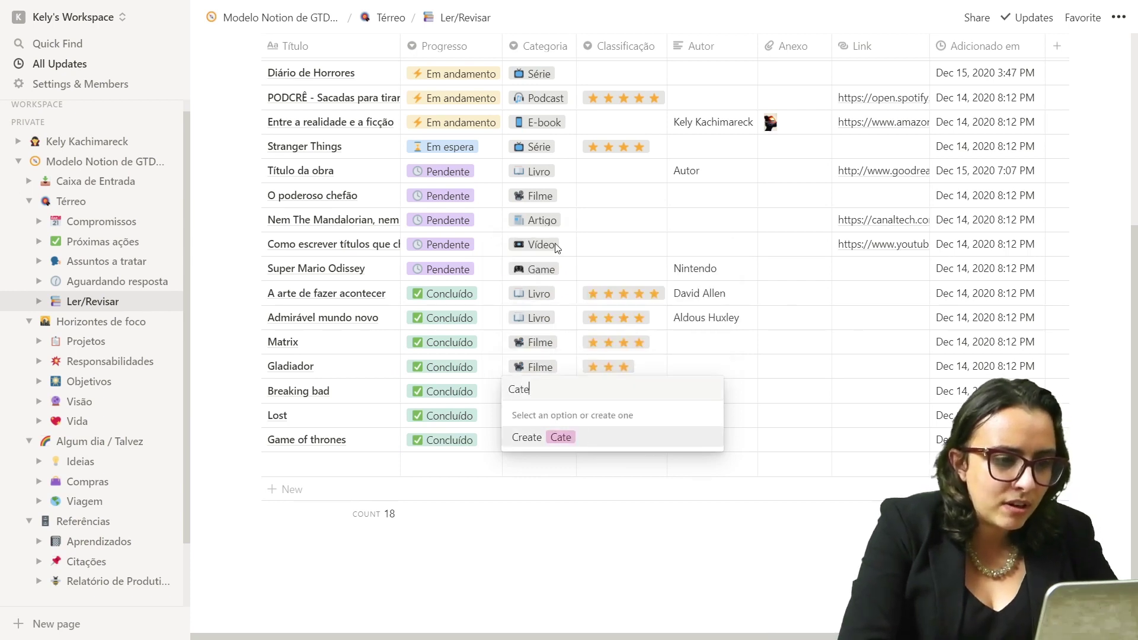
pyautogui.press('BackSpace')
pyautogui.press('BackSpace')
pyautogui.press('BackSpace')
pyautogui.press('BackSpace')
pyautogui.press('BackSpace')
pyautogui.press('BackSpace')
pyautogui.press('BackSpace')
pyautogui.press('BackSpace')
pyautogui.press('BackSpace')
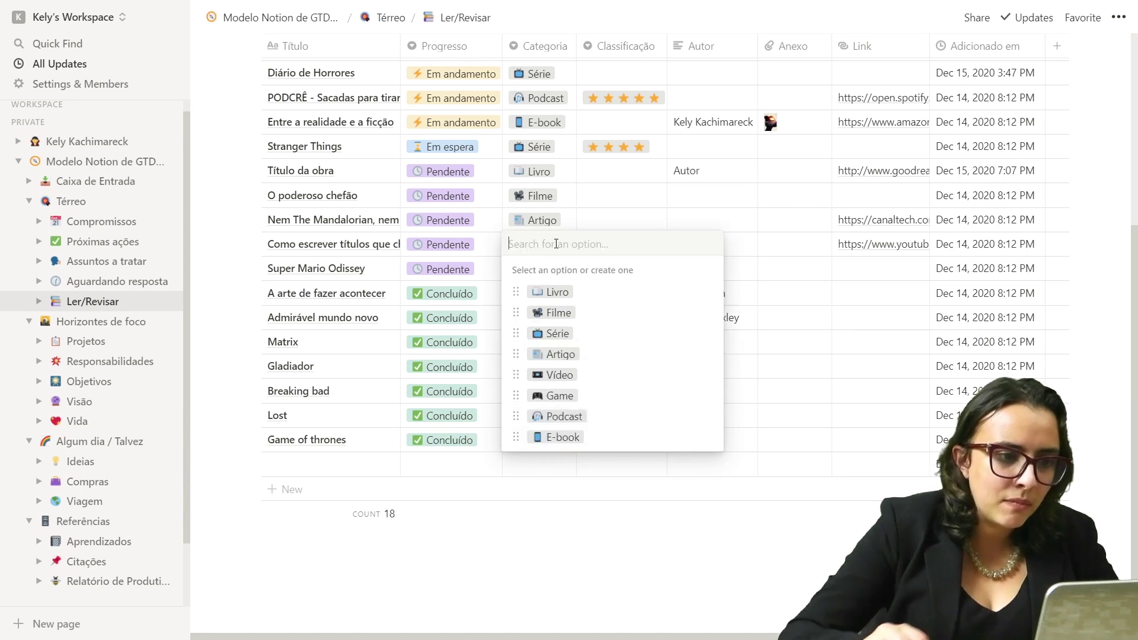
pyautogui.press('Escape')
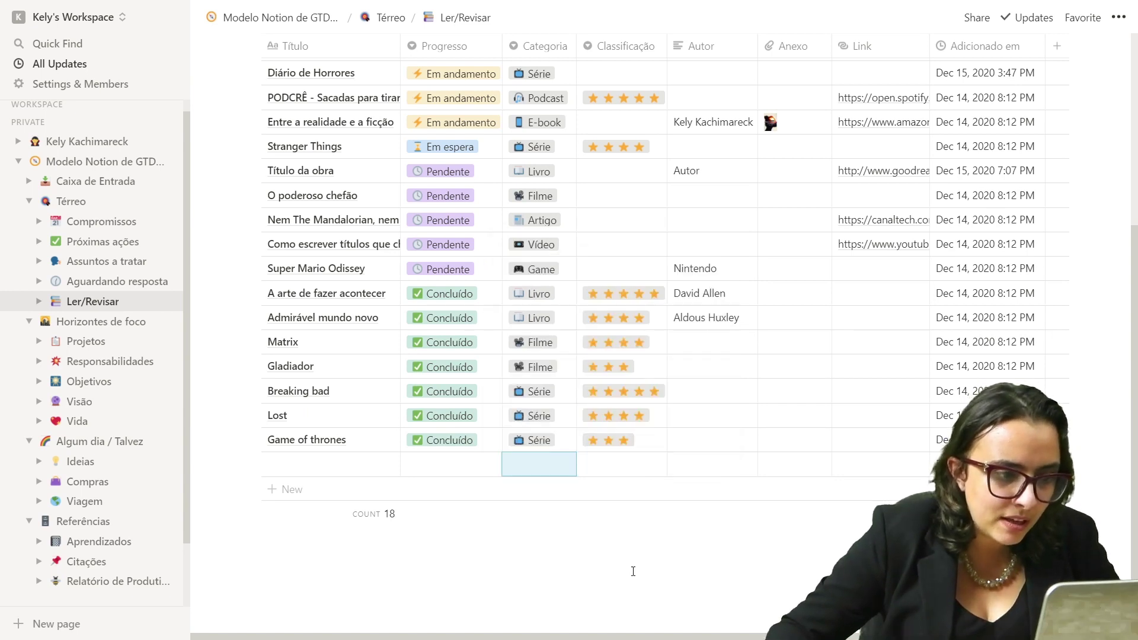
# - Review the Progresso options for Stranger Things, keeping Em espera selected
pyautogui.scroll(1, 634, 551)
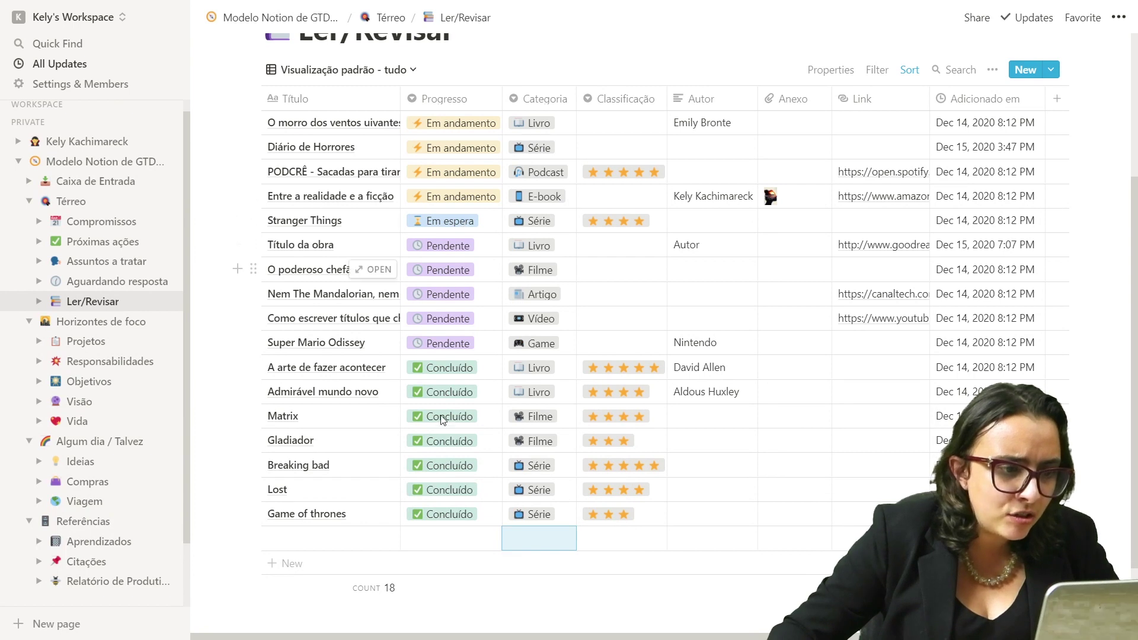
pyautogui.click(448, 222)
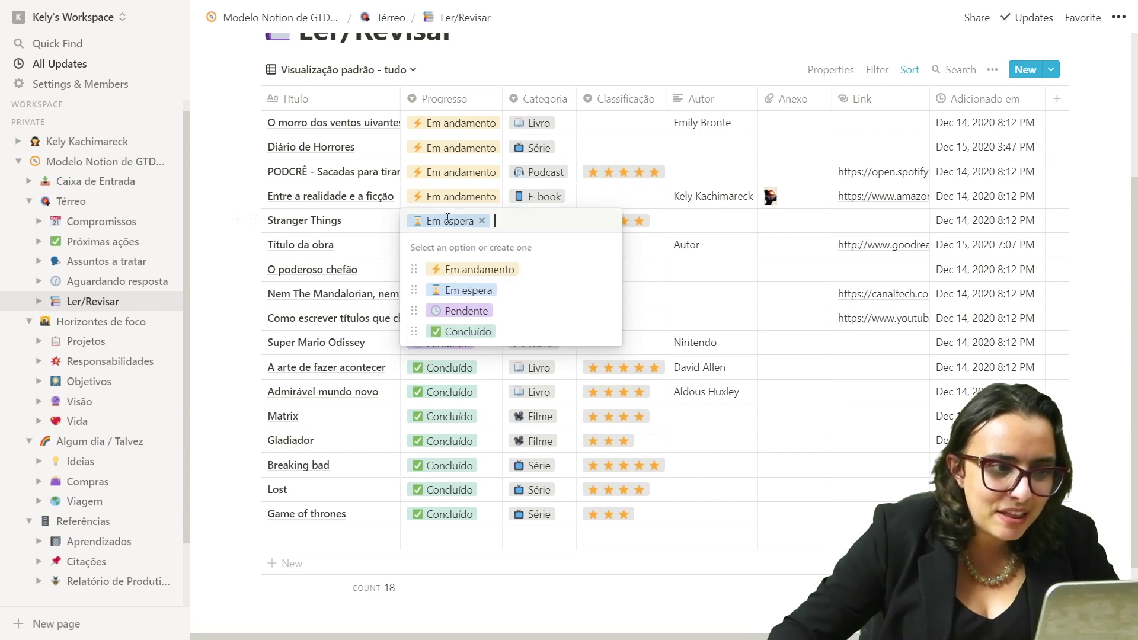
pyautogui.click(454, 290)
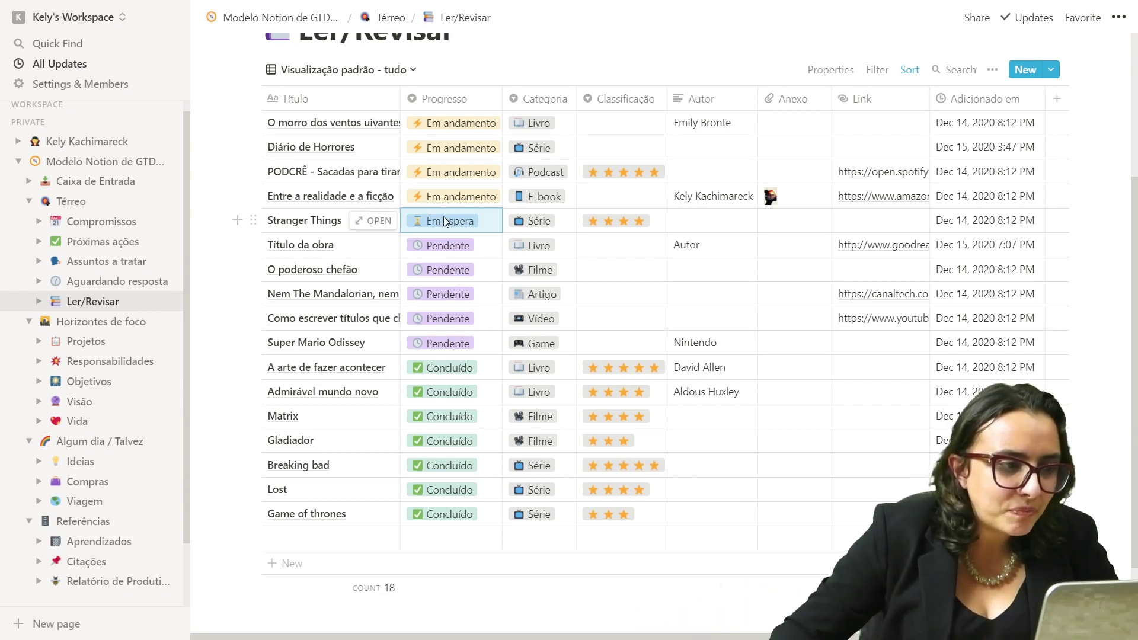
# - Add another entry titled "Titulo da obra" at the end of the Ler/Revisar table
pyautogui.click(293, 568)
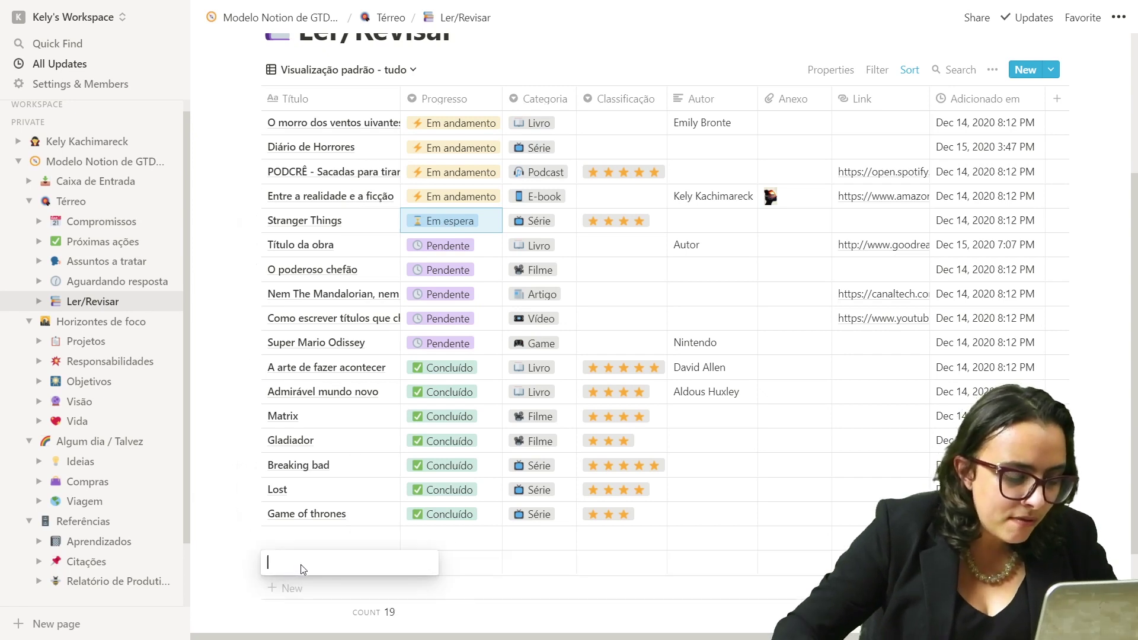
pyautogui.write('Titulo da')
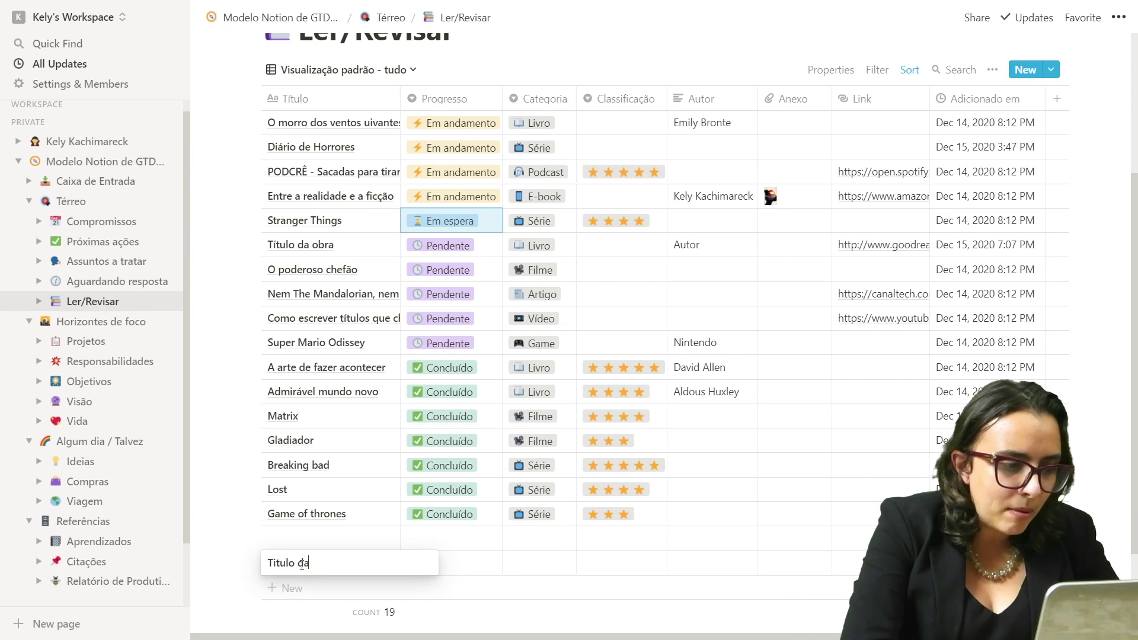
pyautogui.write(' obra')
pyautogui.press('Return')
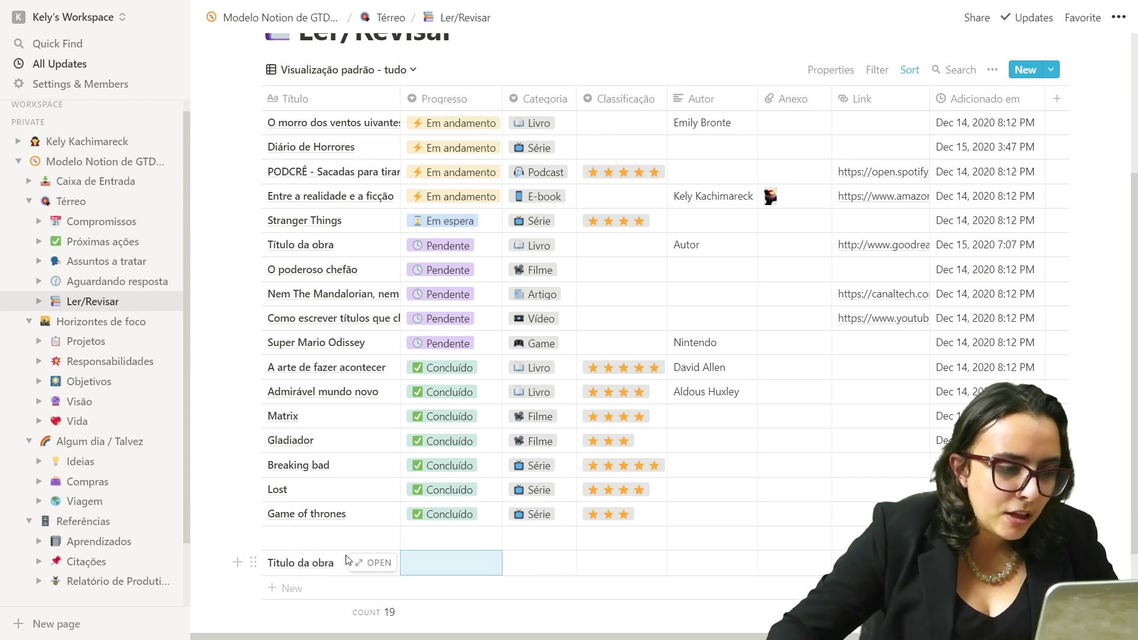
# - Set the new Titulo da obra entry's Progresso to Pendente and its Categoria to Vídeo
pyautogui.click(432, 562)
pyautogui.click(468, 515)
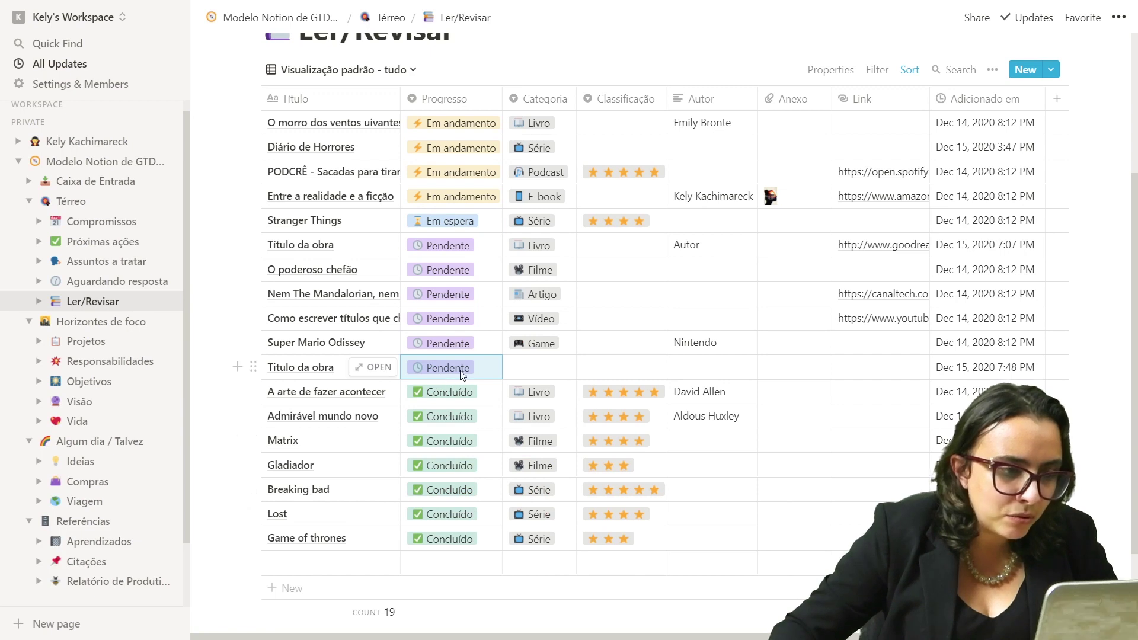
pyautogui.click(531, 367)
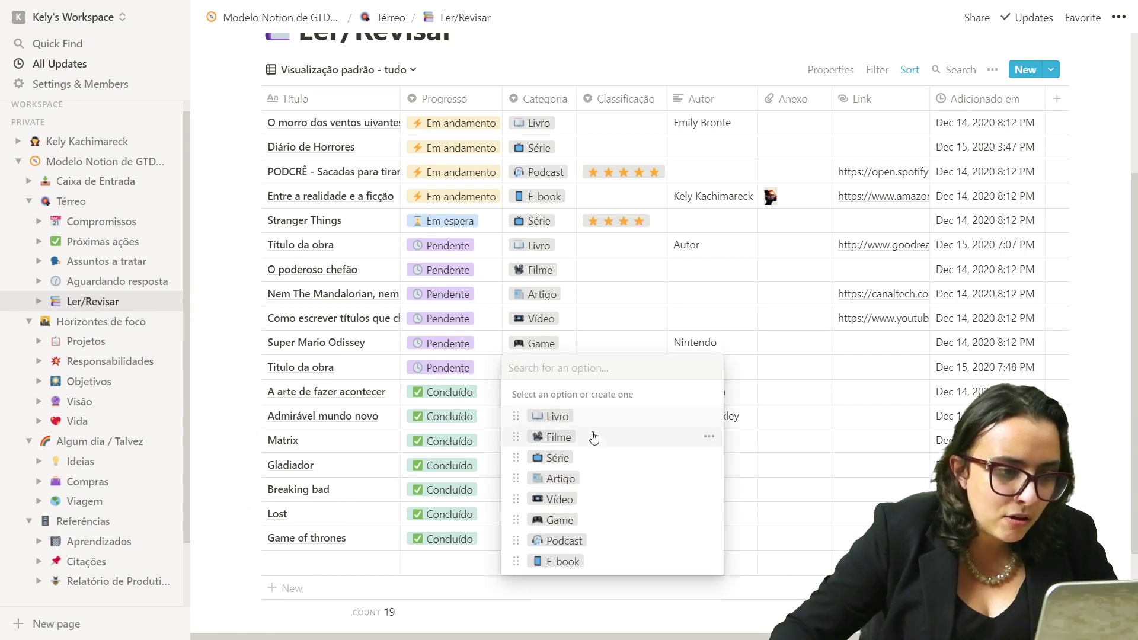
pyautogui.click(593, 501)
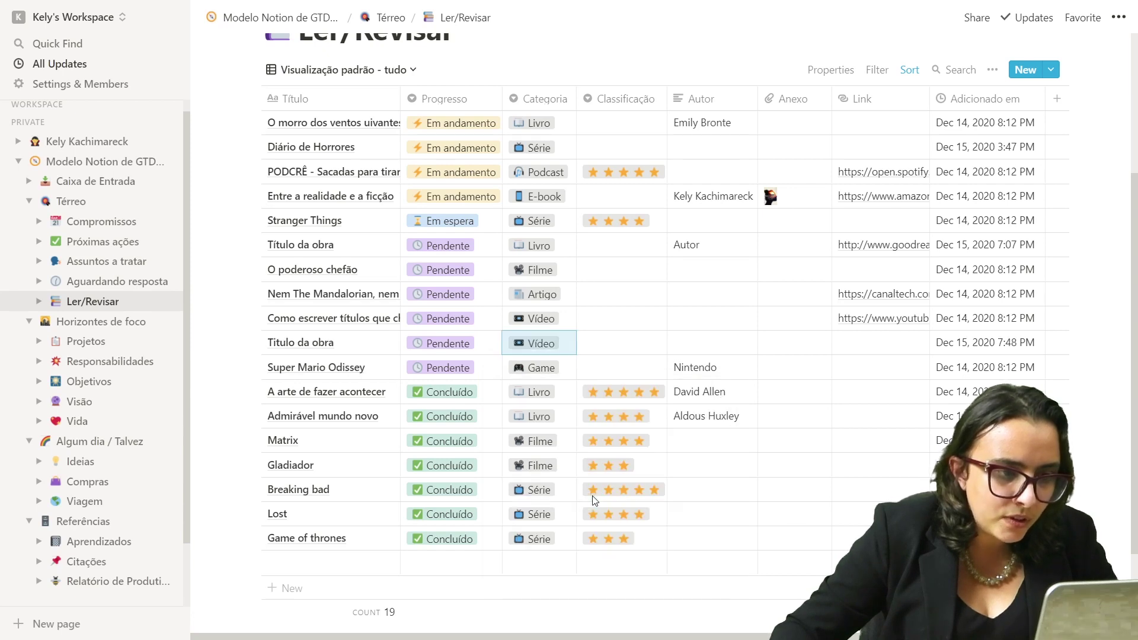
# - View the Autor and Anexo inputs of the new video entry, leaving both empty
pyautogui.click(705, 348)
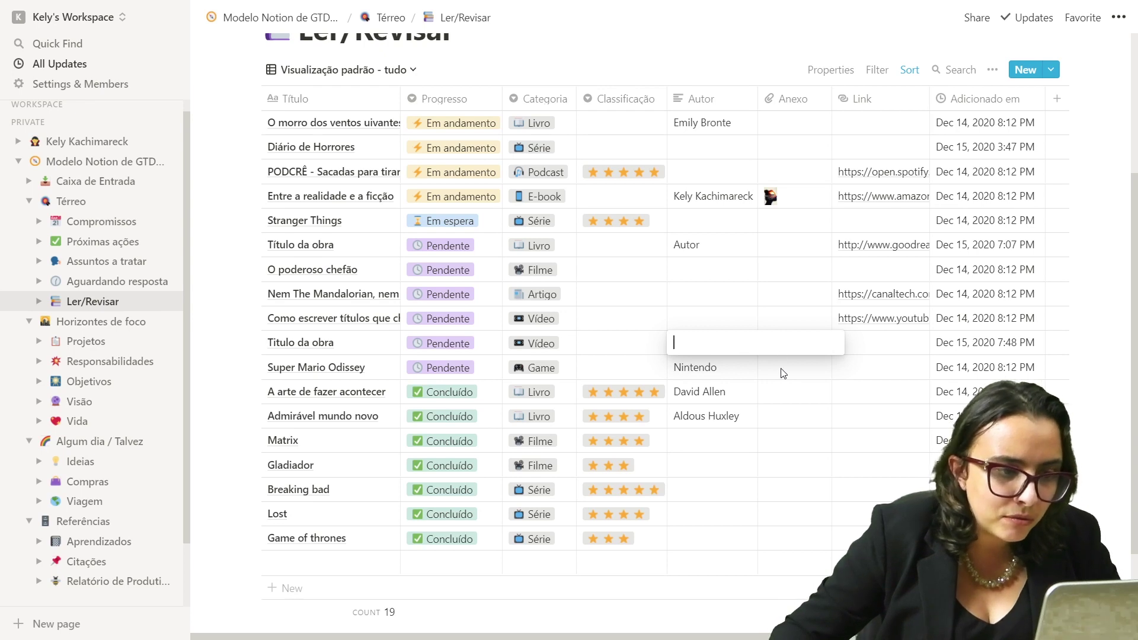
pyautogui.press('Escape')
pyautogui.click(787, 348)
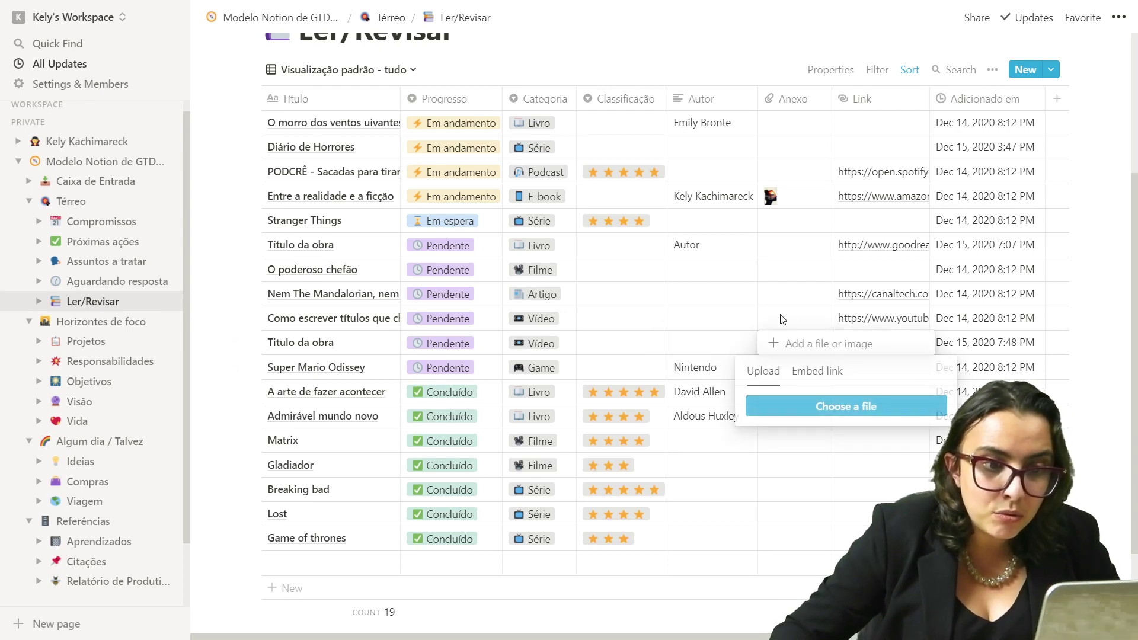
pyautogui.press('Escape')
pyautogui.click(874, 350)
pyautogui.write('https://youtube.com.br/')
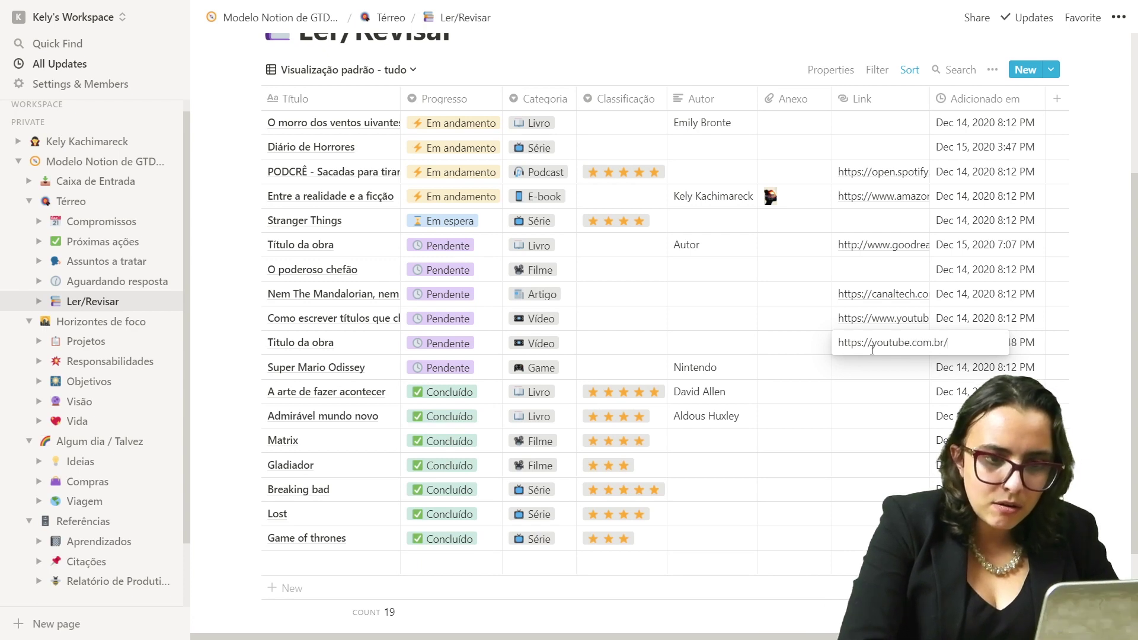
pyautogui.write('video')
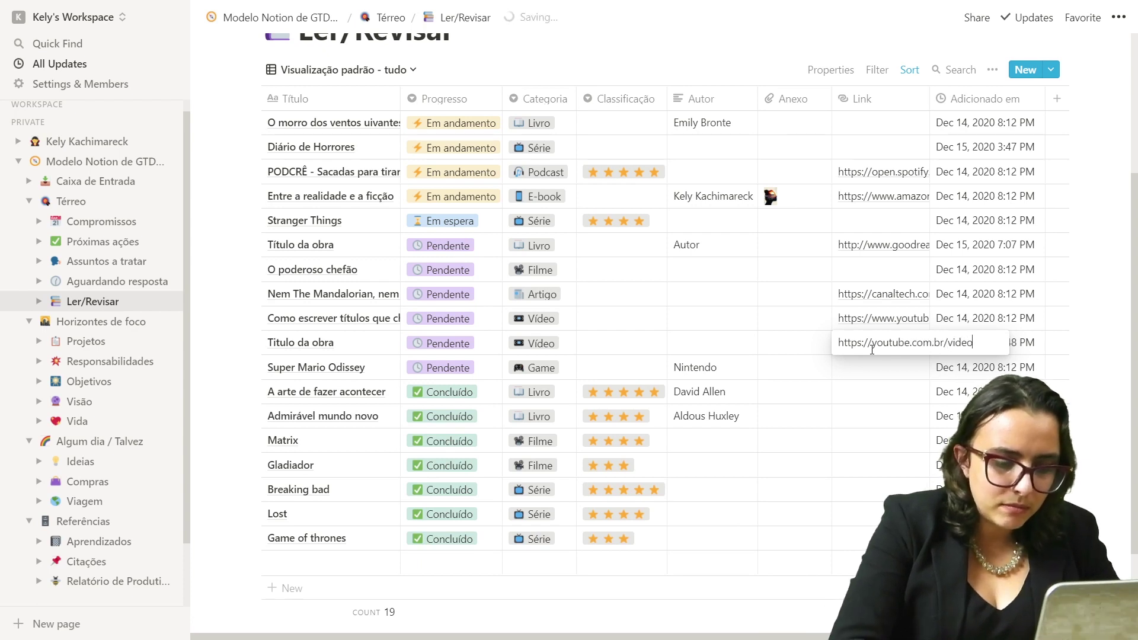
pyautogui.write('?blablabla')
pyautogui.press('Return')
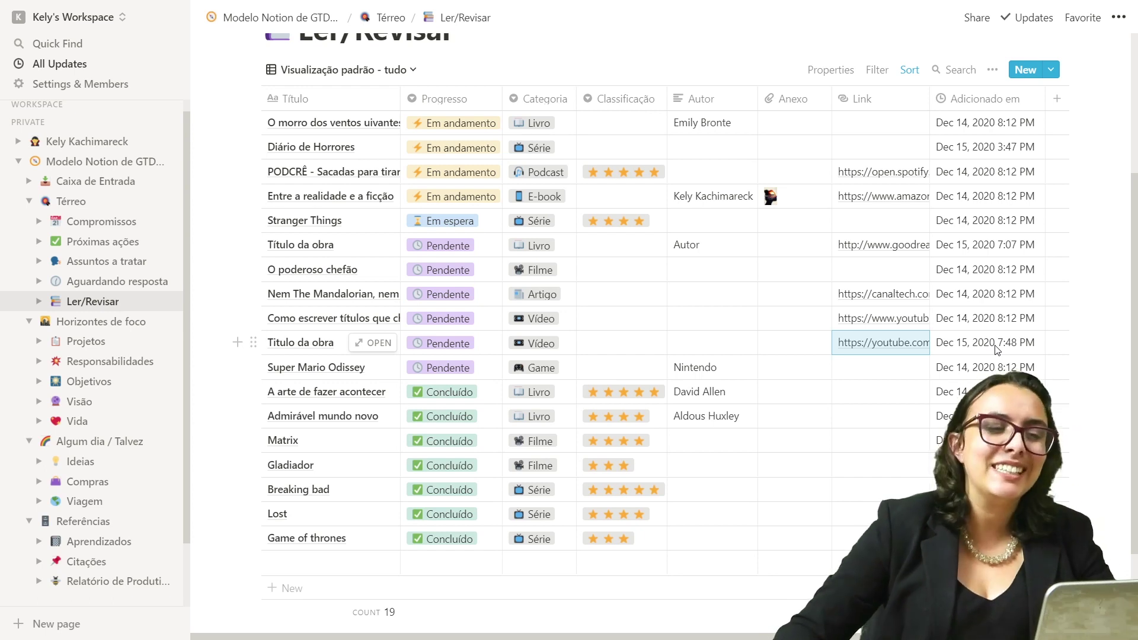
pyautogui.scroll(2, 996, 350)
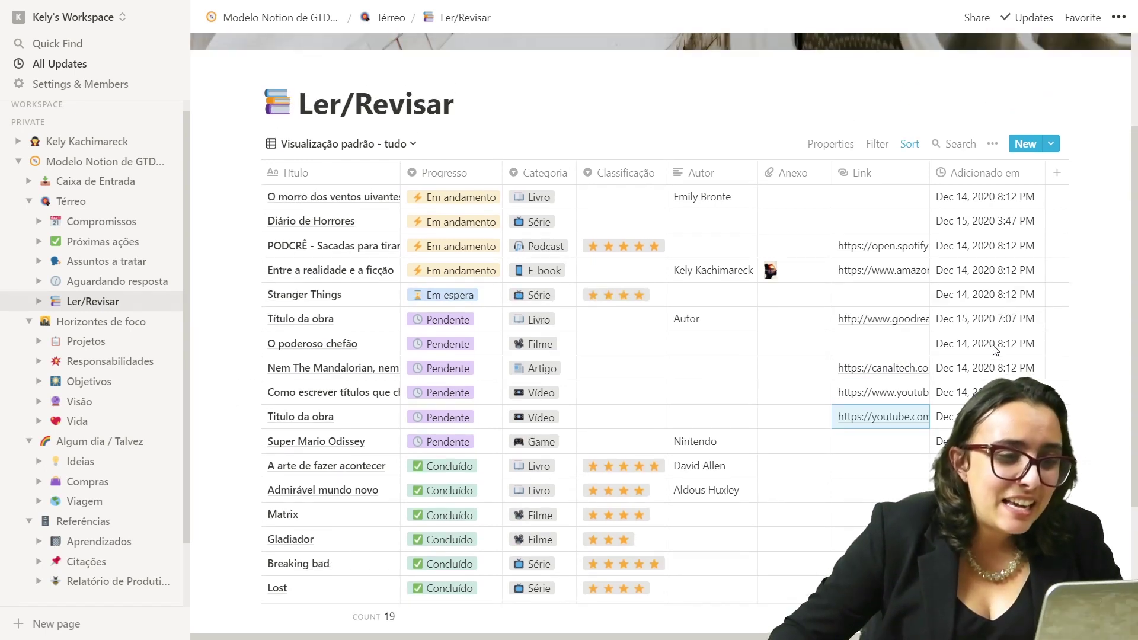
pyautogui.scroll(-2, 996, 350)
pyautogui.scroll(2, 996, 350)
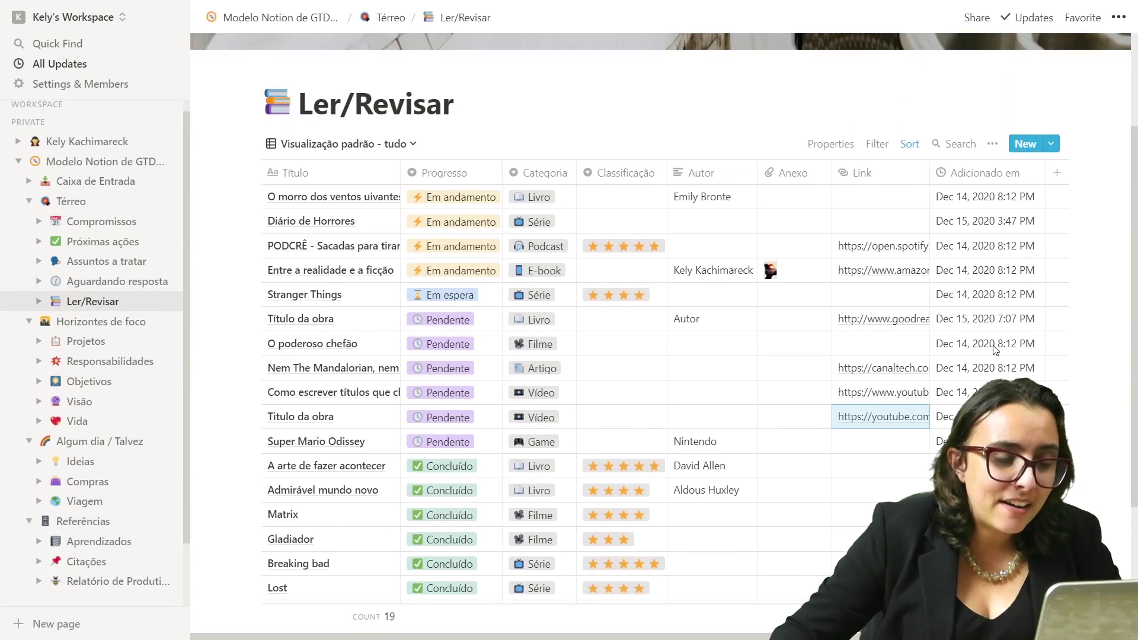
pyautogui.scroll(-2, 996, 350)
pyautogui.scroll(2, 996, 350)
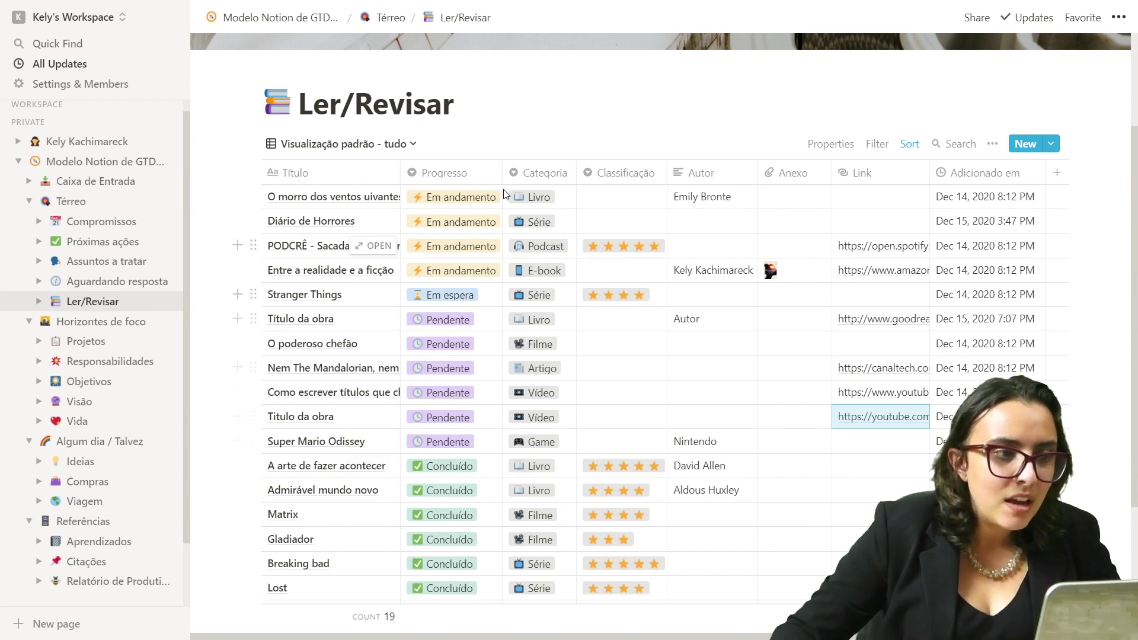
# - Switch the Ler/Revisar table to the Leituras view and inspect its Categoria filters
pyautogui.click(416, 148)
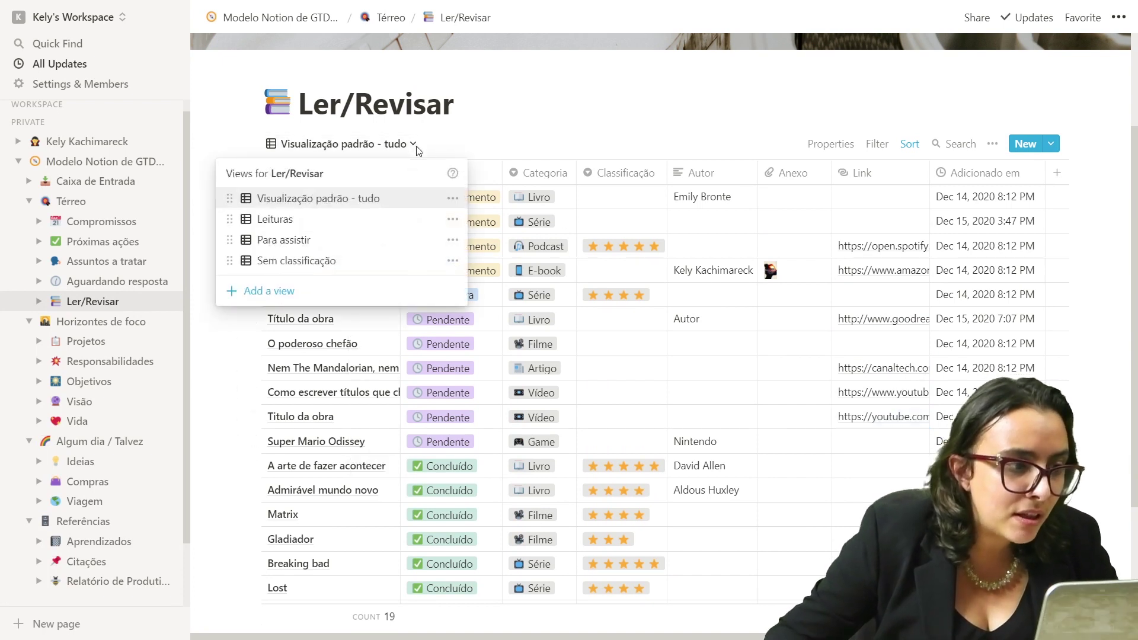
pyautogui.click(416, 221)
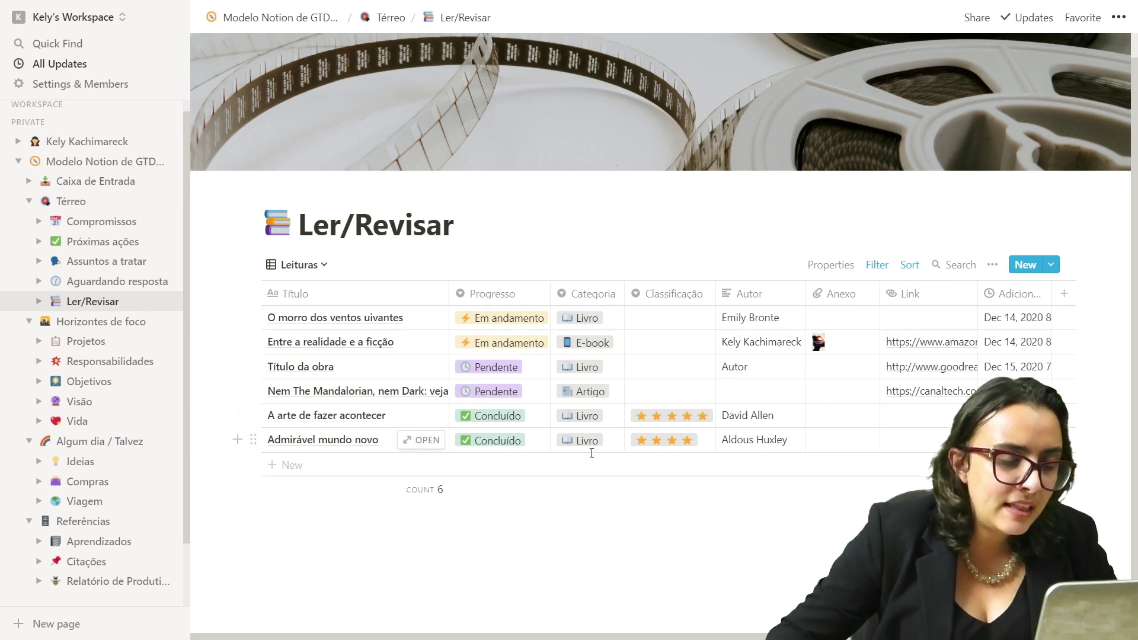
pyautogui.click(878, 265)
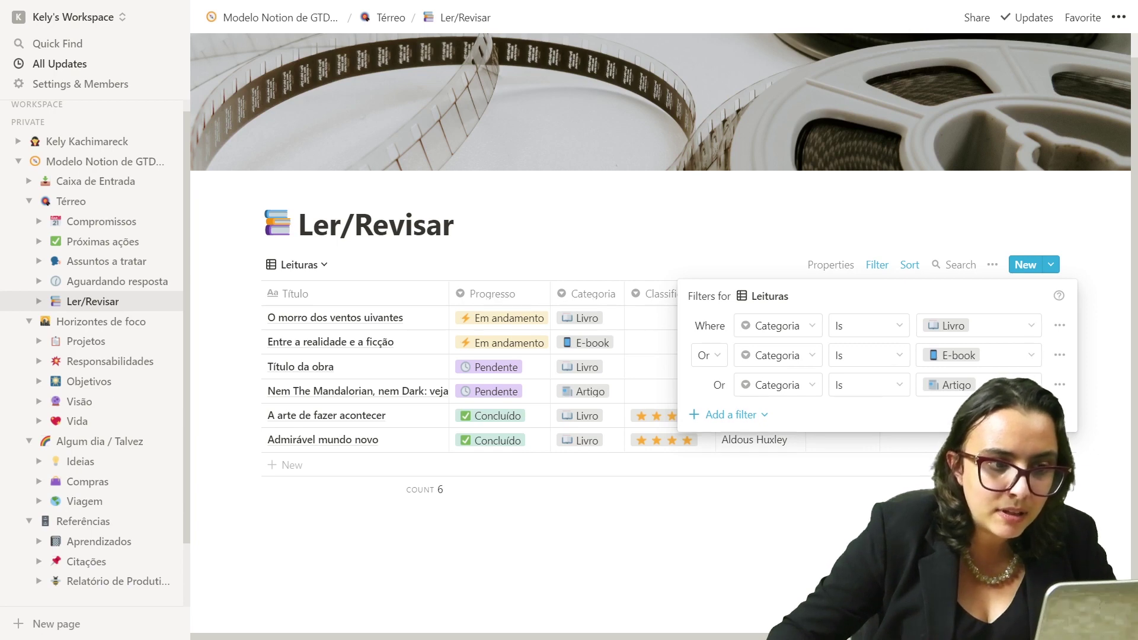
pyautogui.click(942, 503)
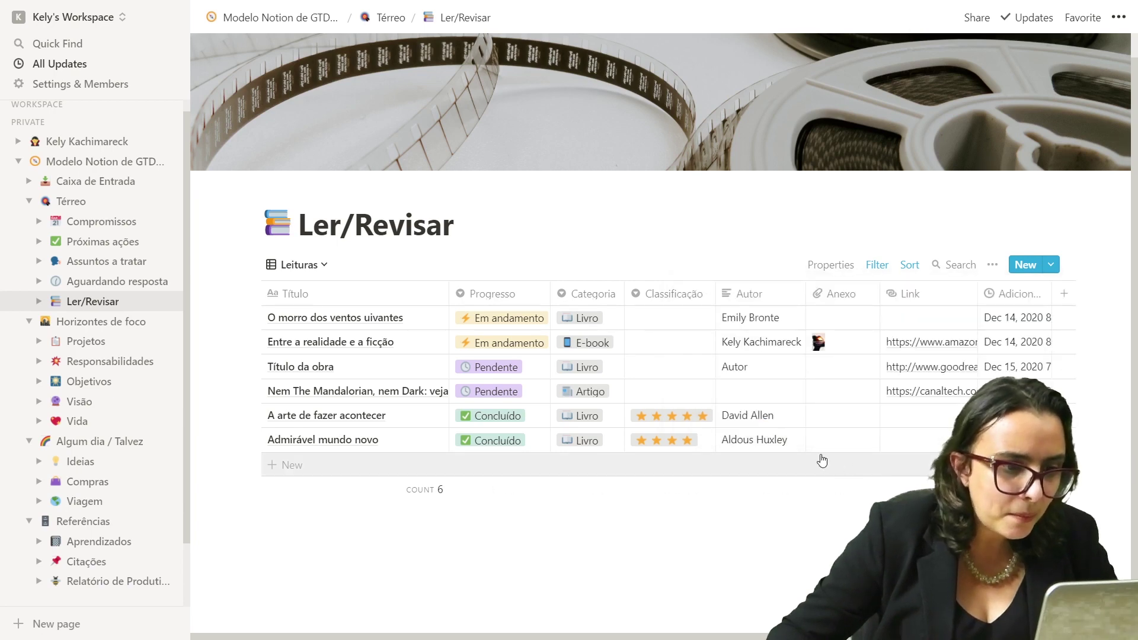
# - Look at the Para assistir view of Ler/Revisar, followed by the Sem classificação view
pyautogui.click(325, 269)
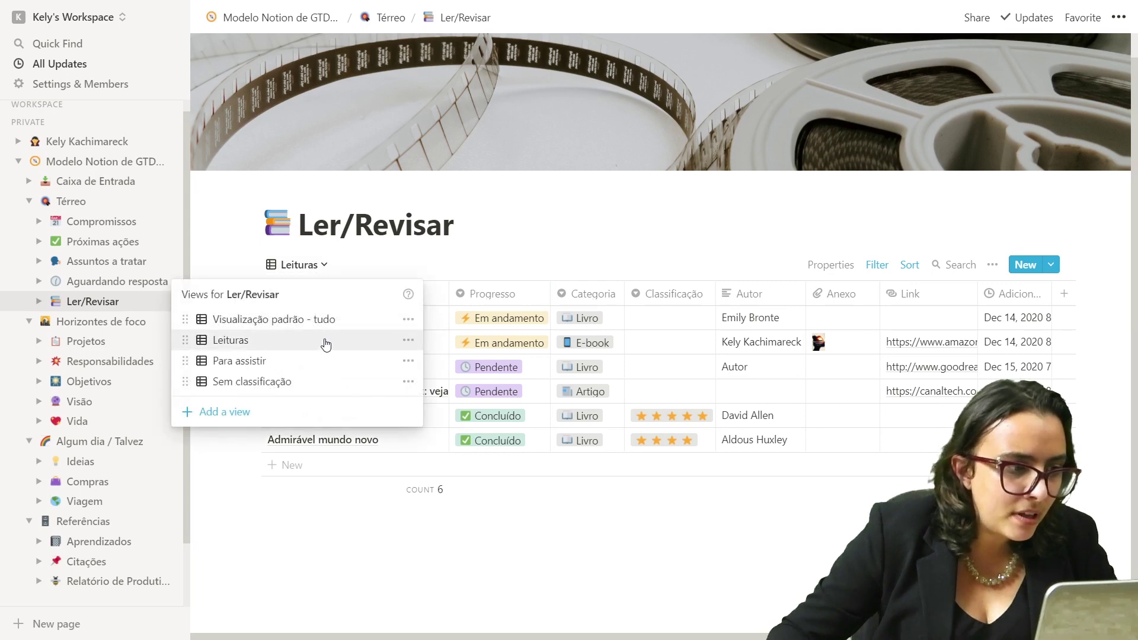
pyautogui.click(268, 372)
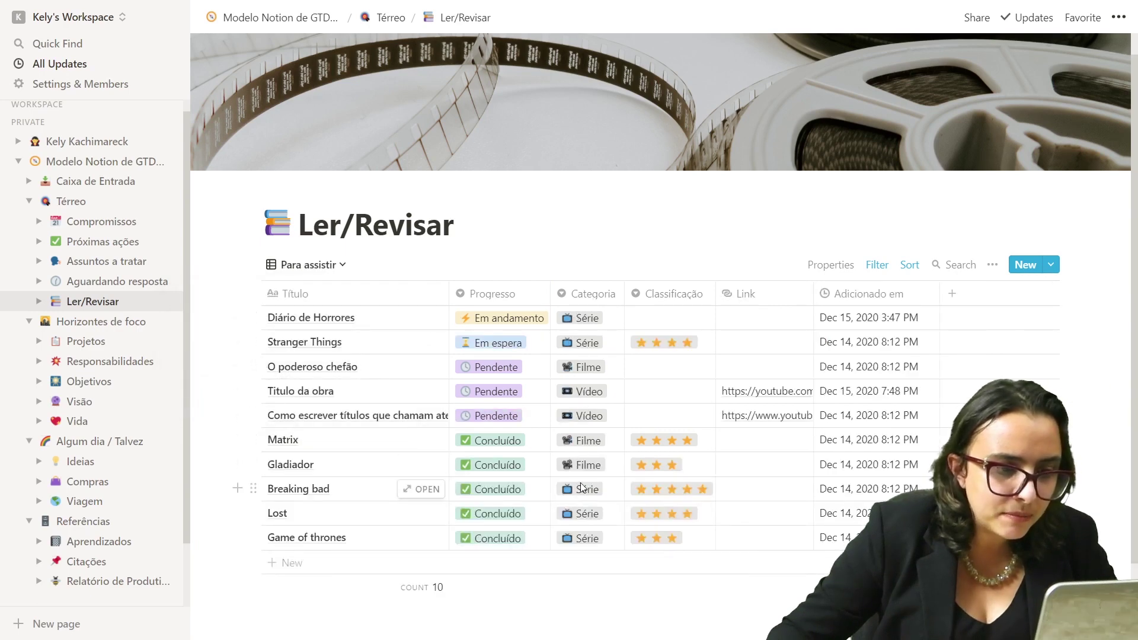
pyautogui.click(306, 265)
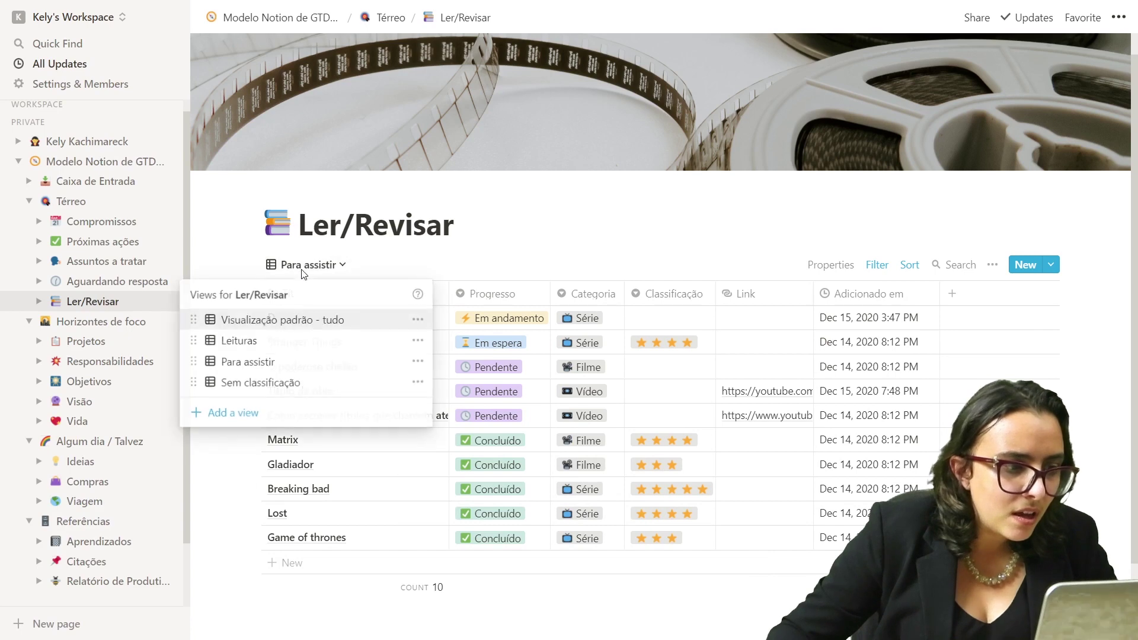
pyautogui.click(312, 389)
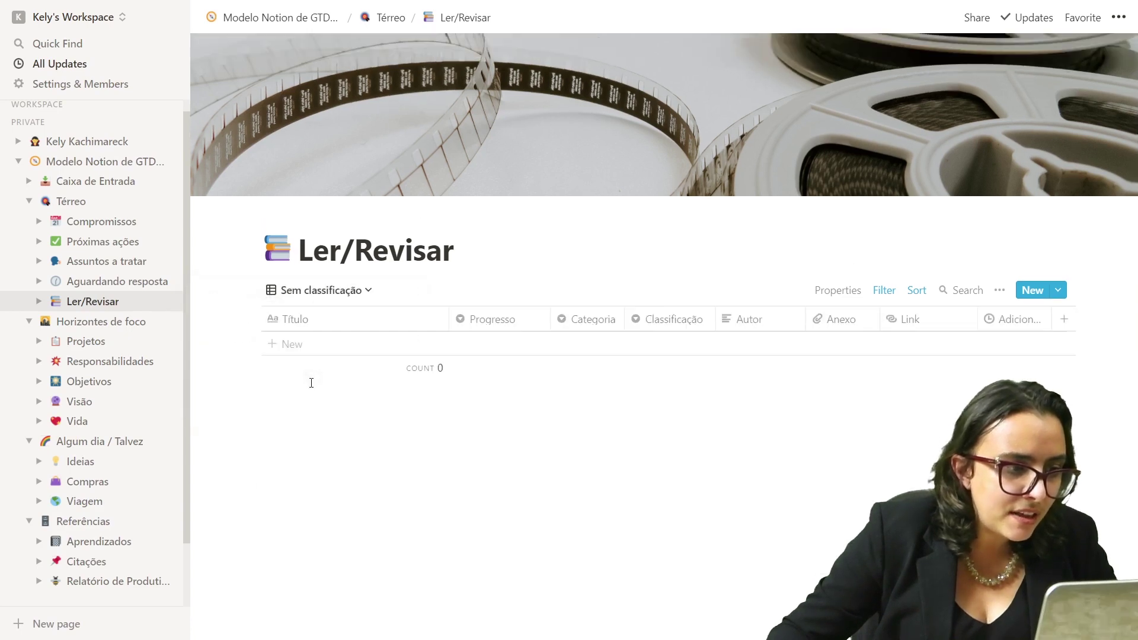
# - Return to the Para assistir view and clear the Classificação of Breaking bad
pyautogui.click(329, 292)
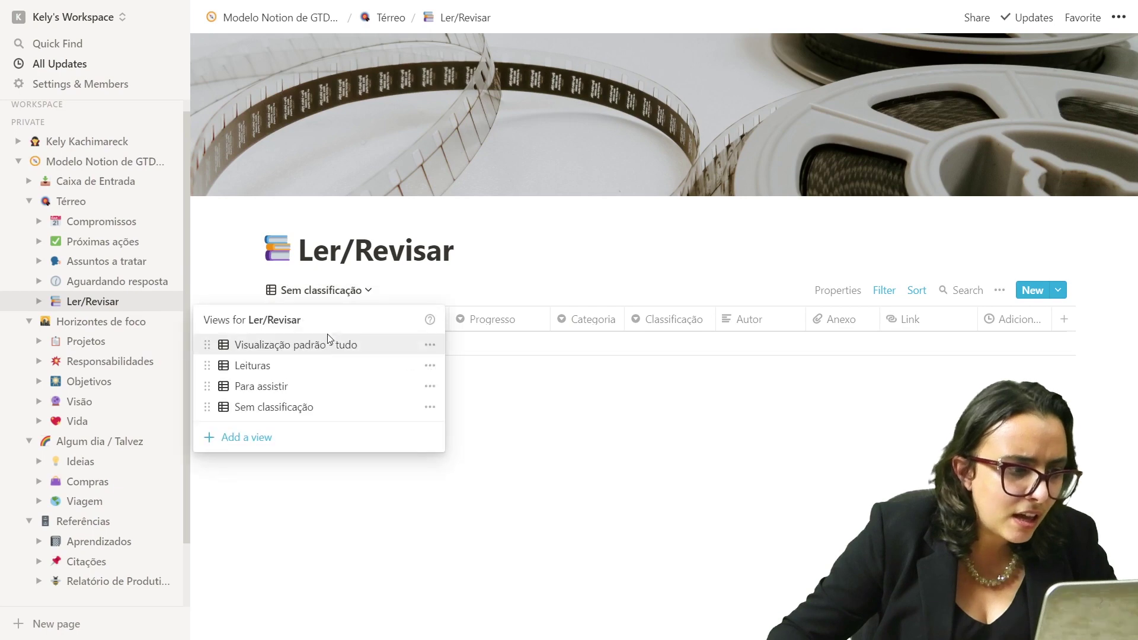
pyautogui.click(321, 387)
pyautogui.click(671, 515)
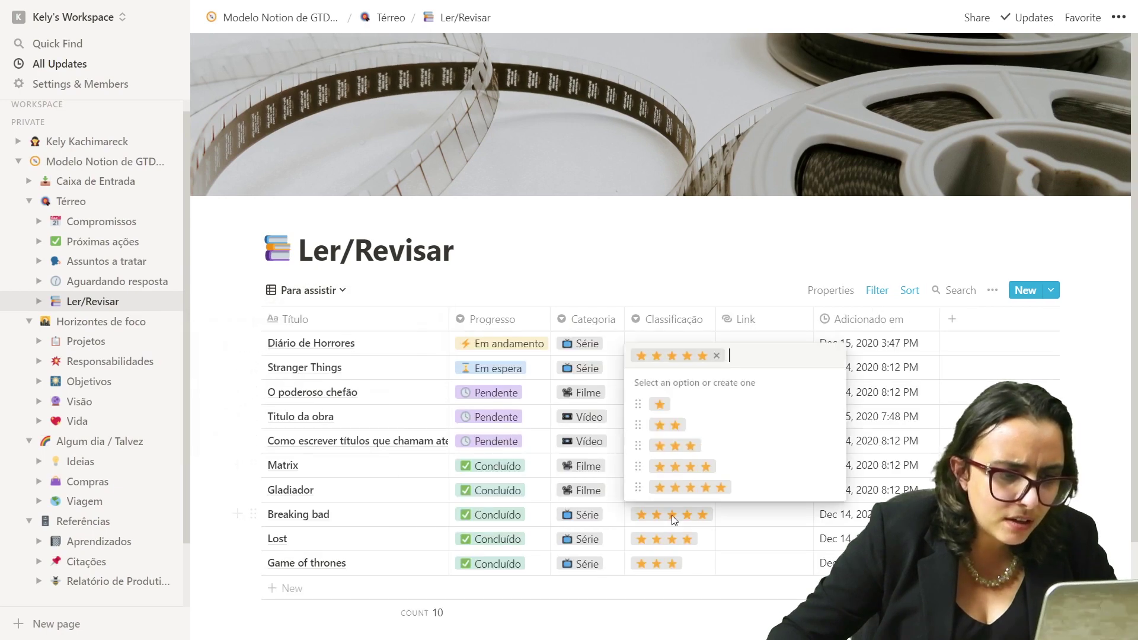
pyautogui.click(716, 356)
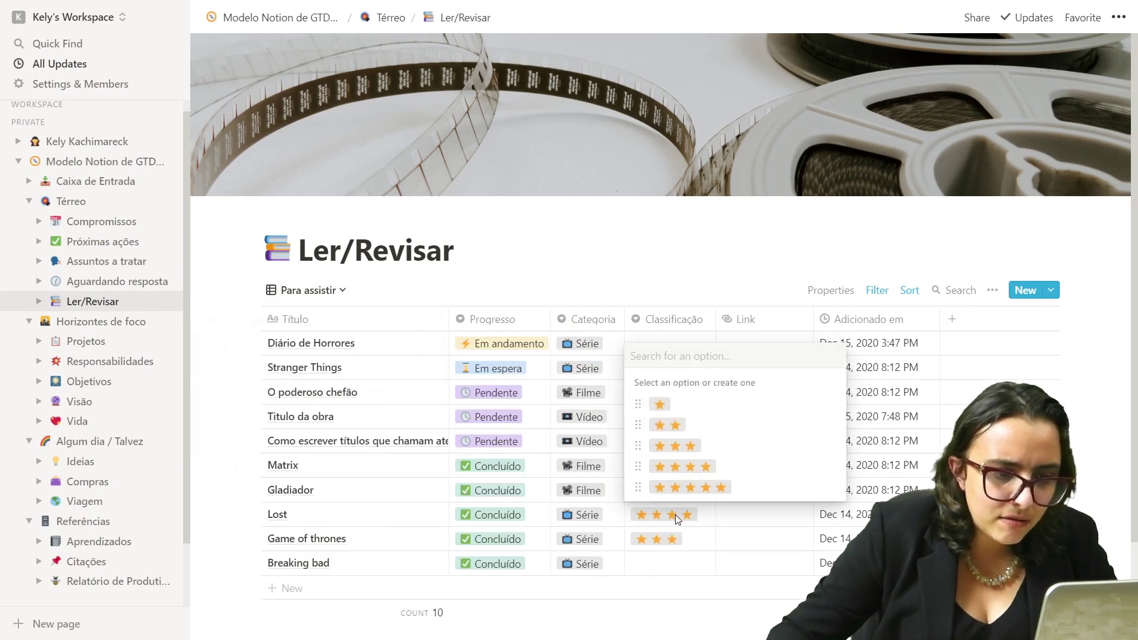
pyautogui.press('Escape')
# - Clear the Classificação of Lost in the Para assistir view
pyautogui.click(690, 499)
pyautogui.click(685, 514)
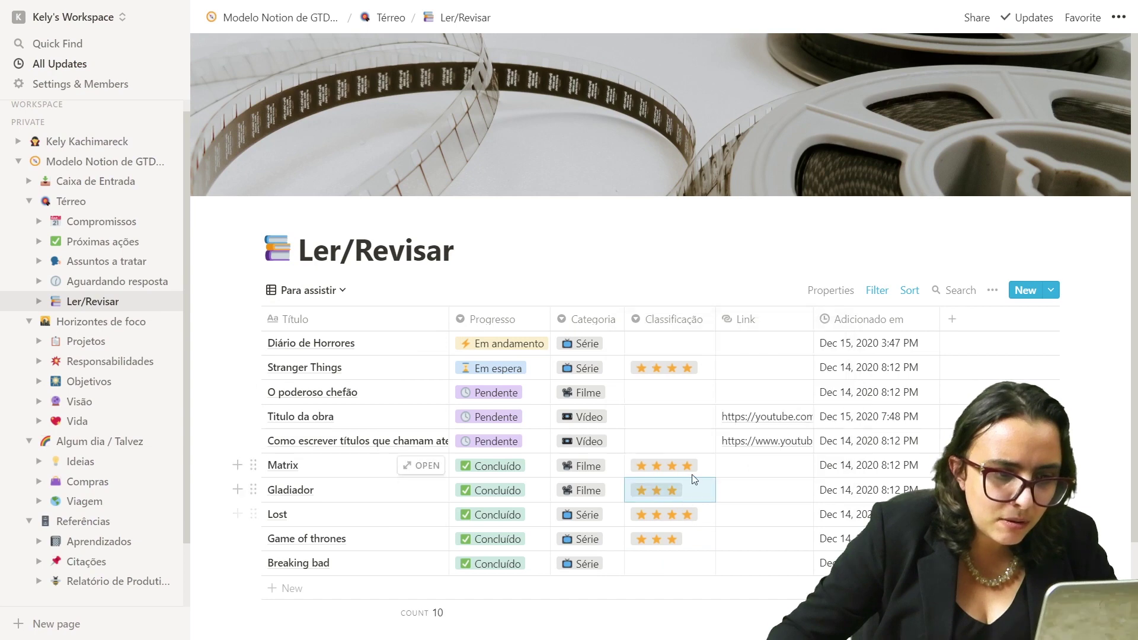
pyautogui.click(678, 511)
pyautogui.click(701, 356)
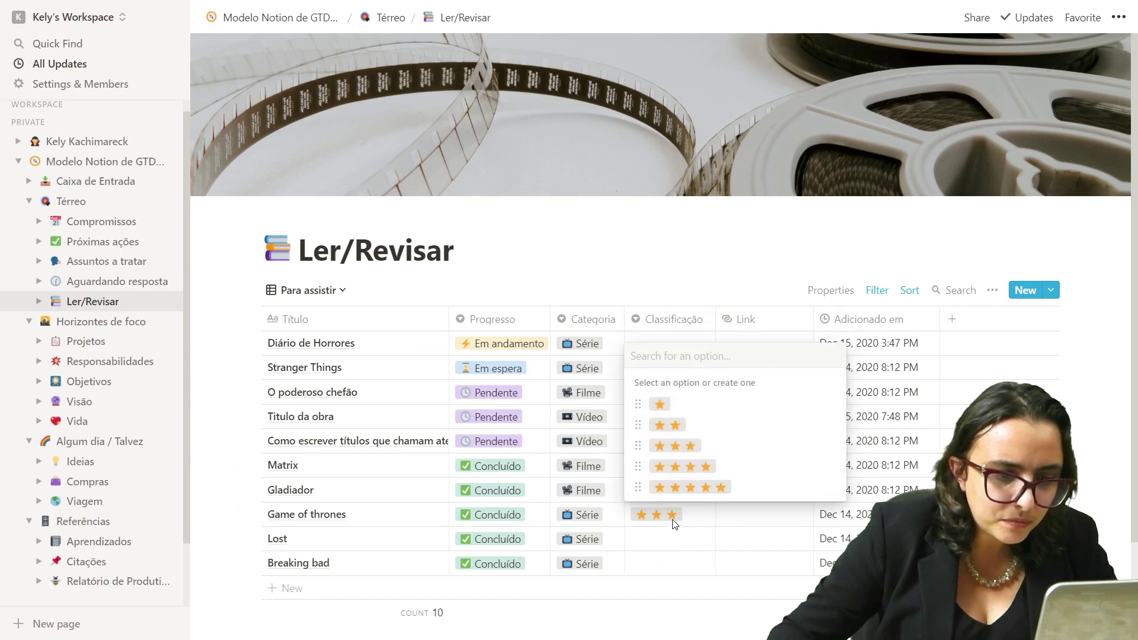
# - Clear the Classificação of Game of thrones in the Para assistir view
pyautogui.press('Escape')
pyautogui.click(671, 518)
pyautogui.click(692, 356)
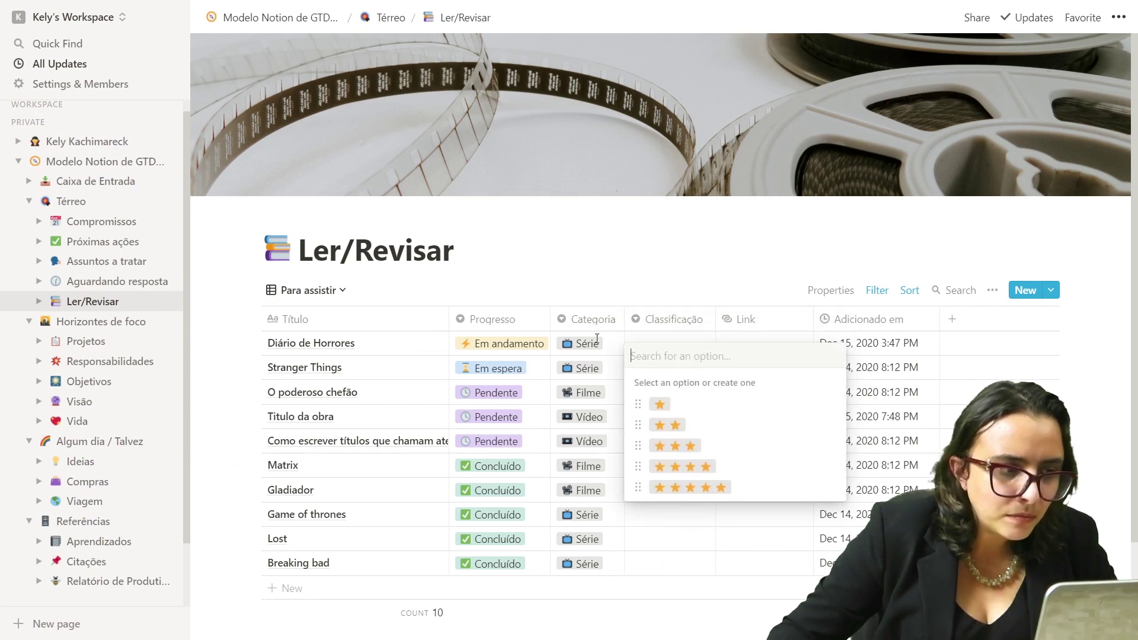
pyautogui.click(392, 291)
# - Switch Ler/Revisar to the Sem classificação view and rate Game of thrones three stars
pyautogui.click(321, 290)
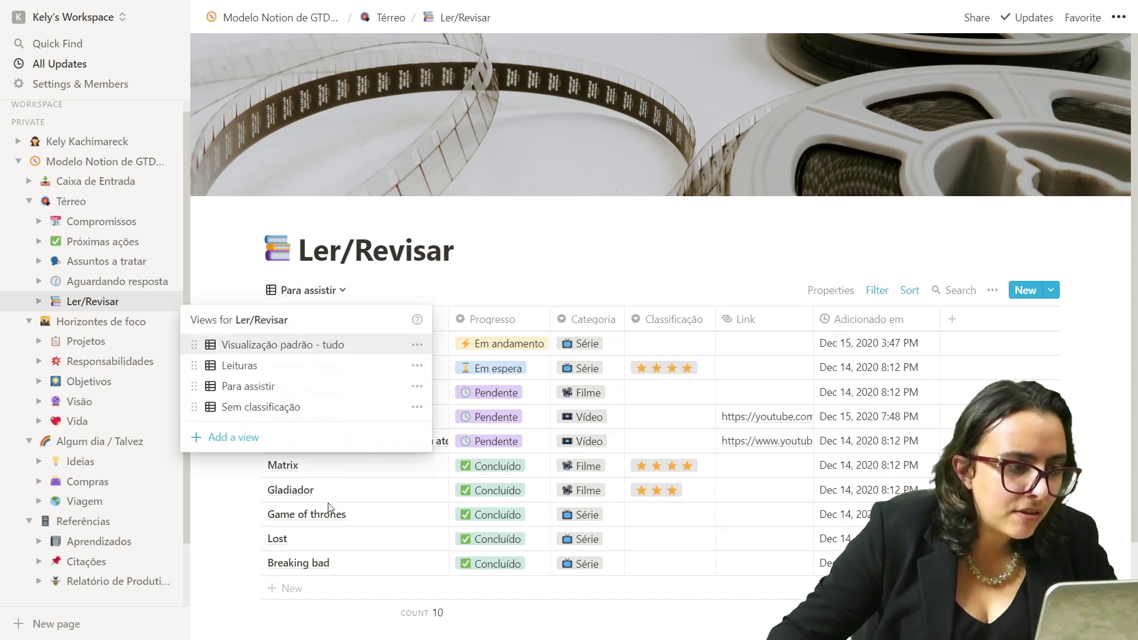
pyautogui.click(301, 408)
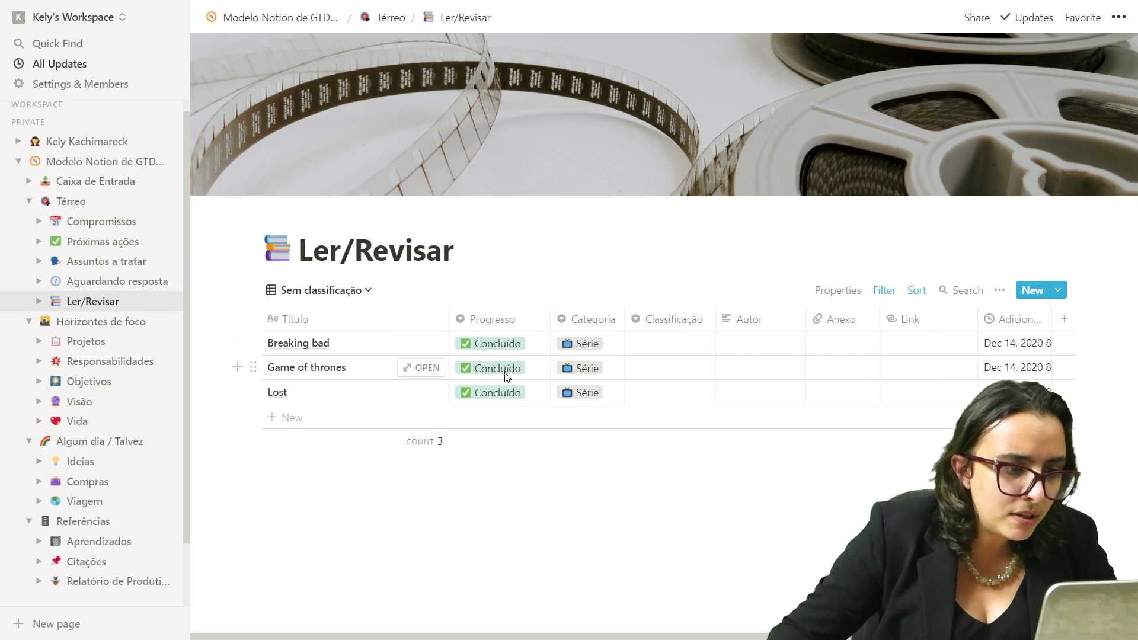
pyautogui.click(688, 369)
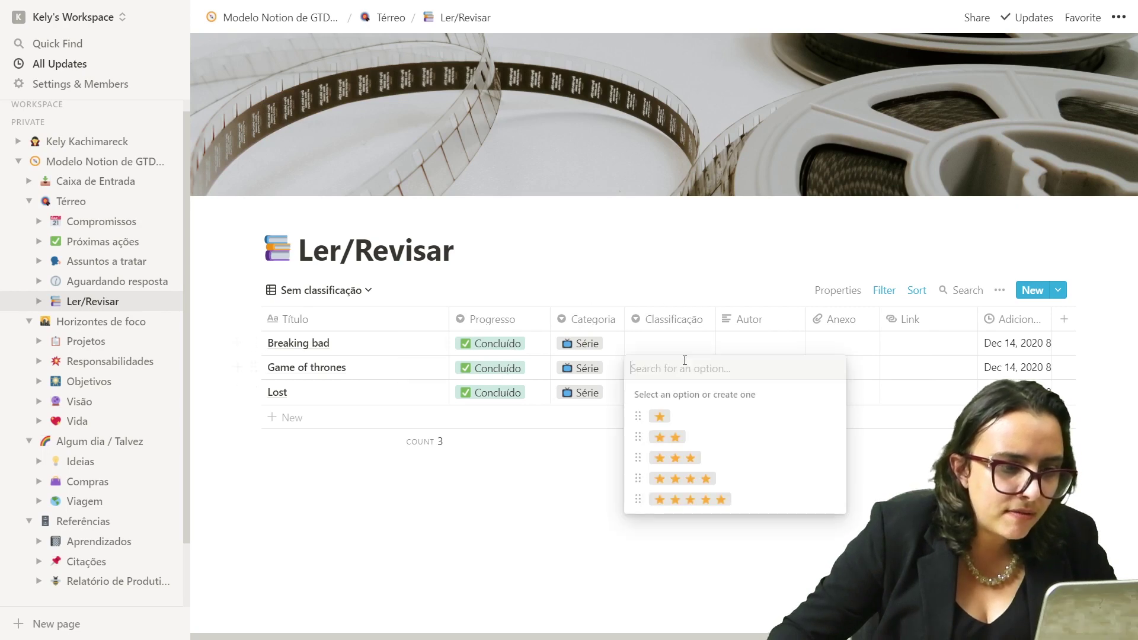
pyautogui.click(692, 465)
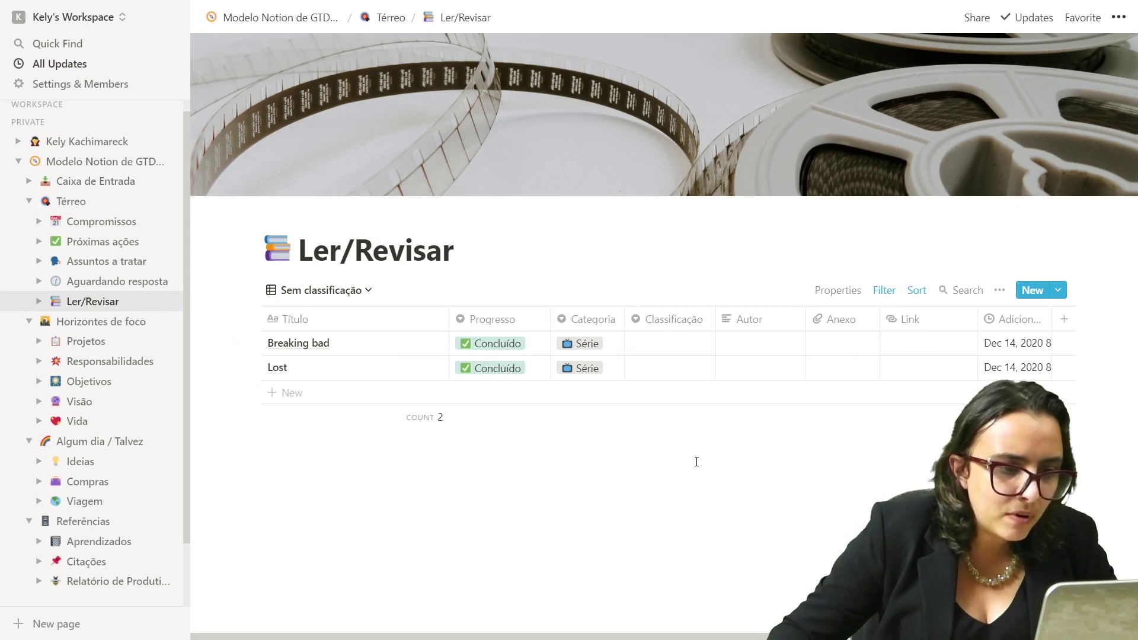
# - Set the Classificação of Breaking bad to four stars and of Lost to five stars
pyautogui.click(686, 350)
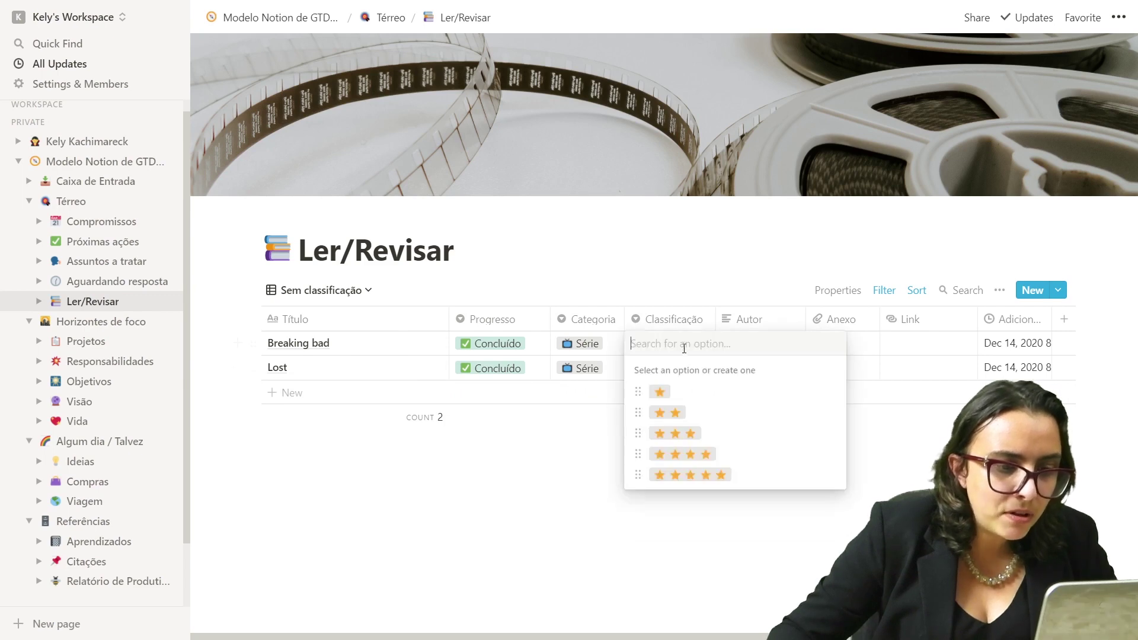
pyautogui.click(717, 454)
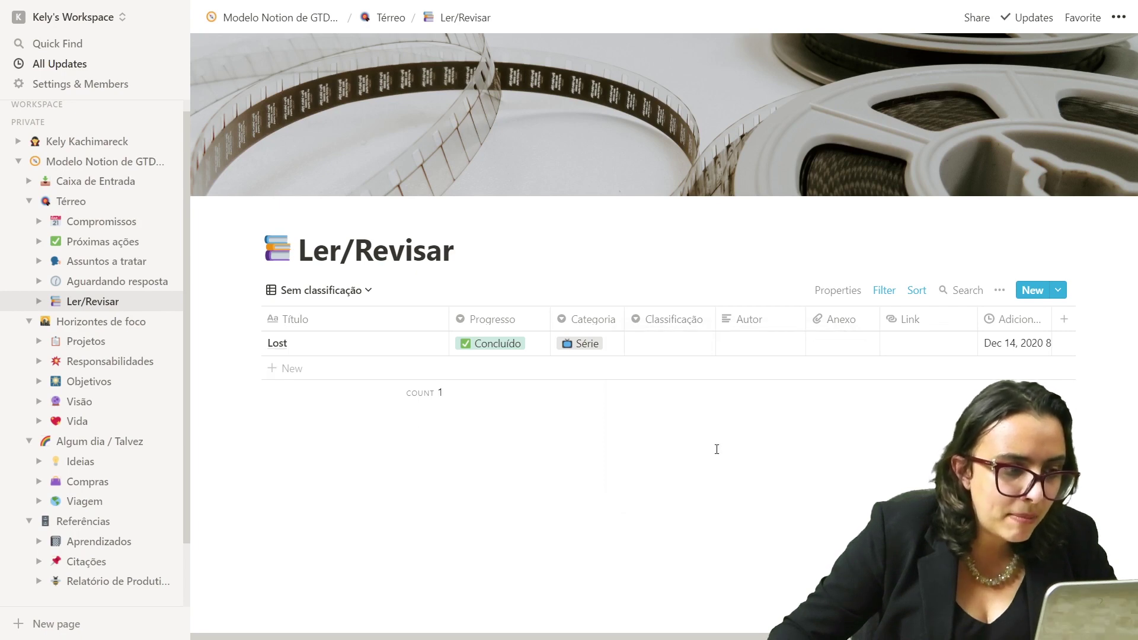
pyautogui.click(673, 346)
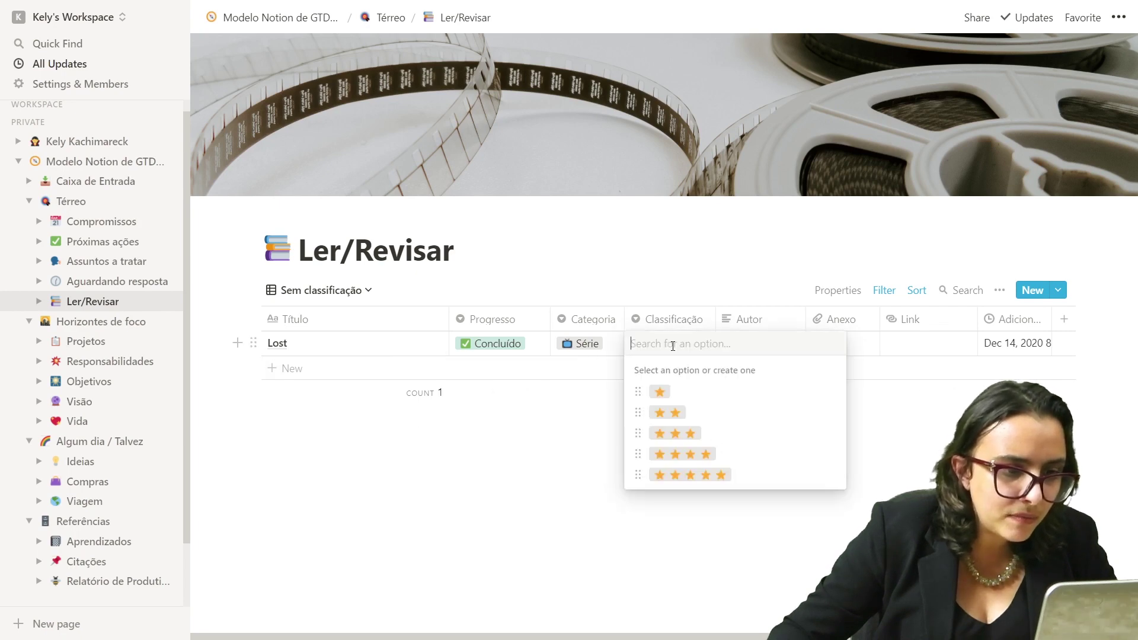
pyautogui.click(701, 474)
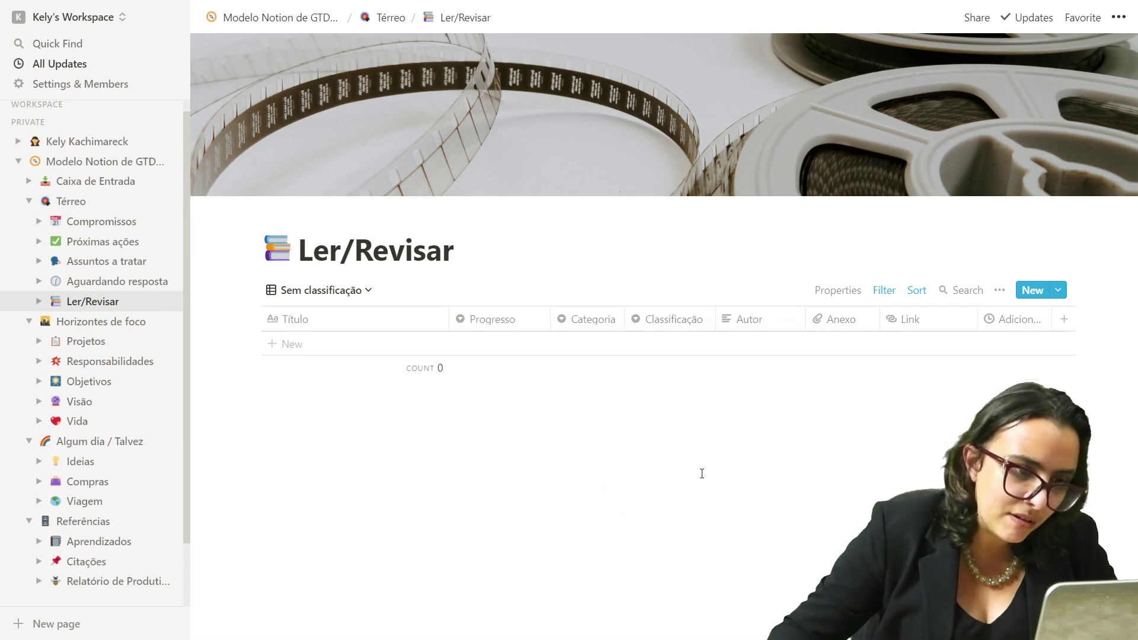
# - Return Ler/Revisar to the Visualização padrão - tudo view and look through the whole list, including the rated series
pyautogui.click(369, 291)
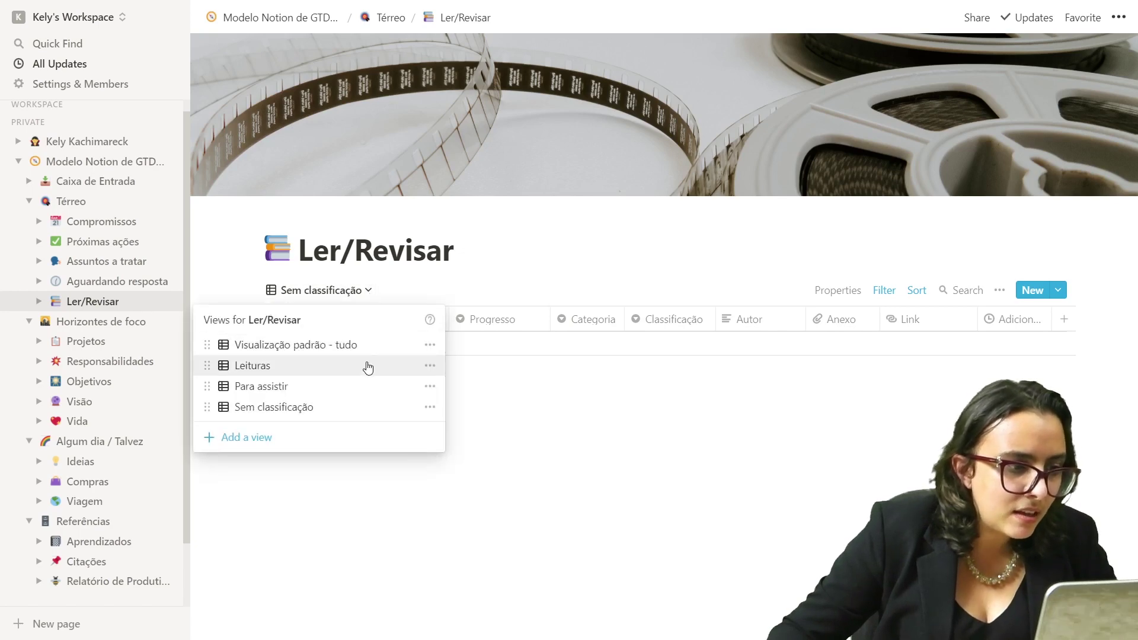
pyautogui.click(368, 346)
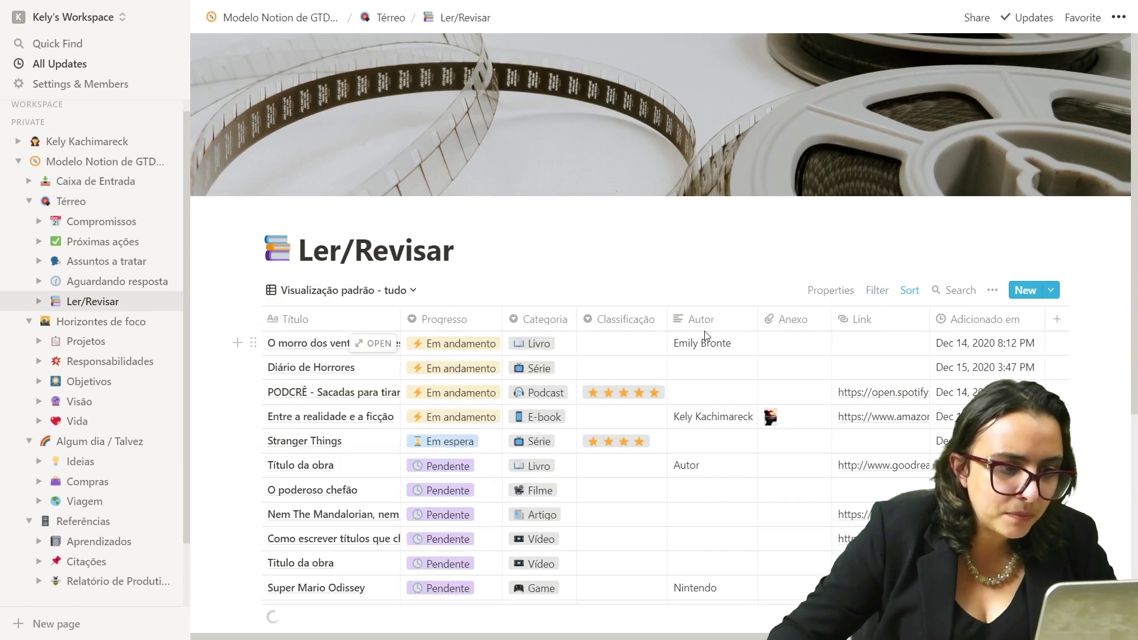
pyautogui.scroll(-5, 705, 331)
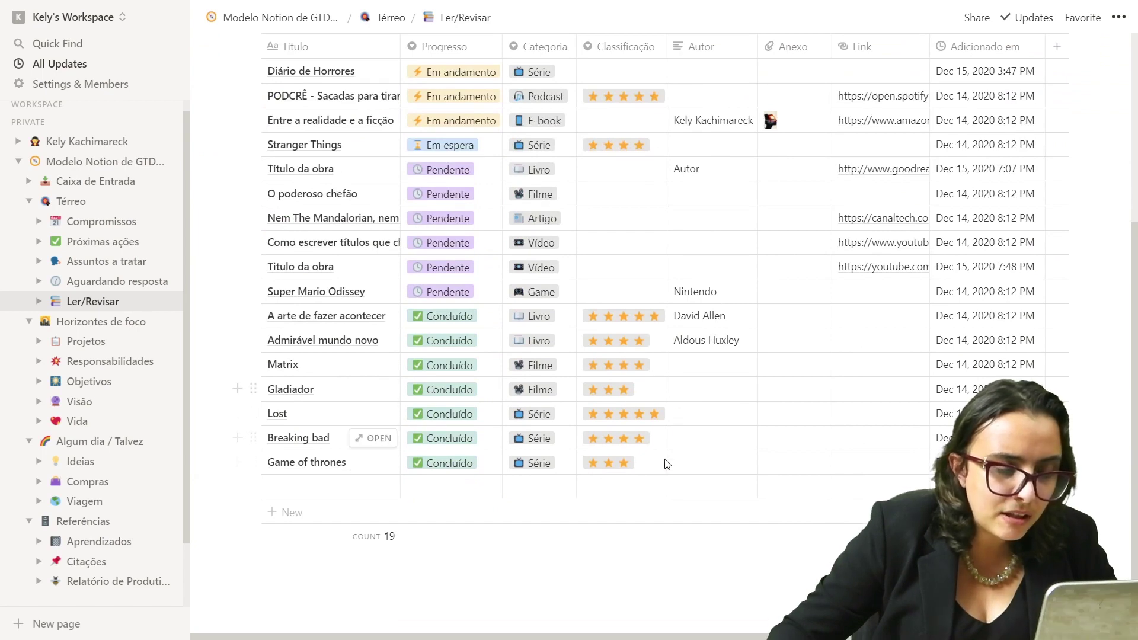
pyautogui.scroll(5, 878, 475)
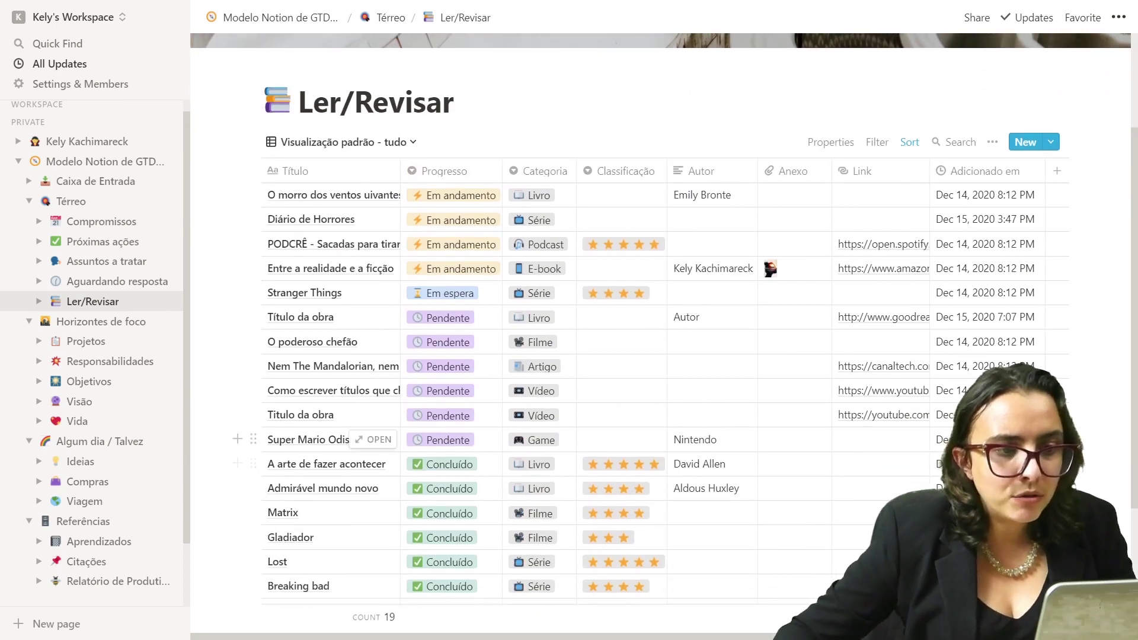
pyautogui.scroll(-2, 593, 356)
pyautogui.scroll(2, 593, 355)
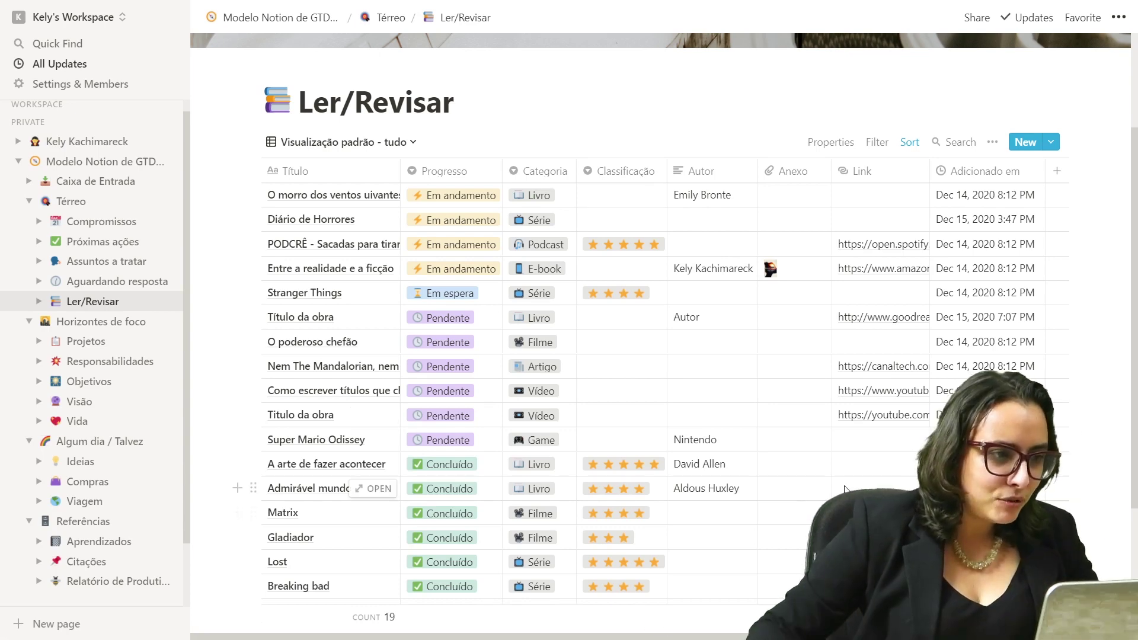
# - Open the Projetos page under Horizontes de foco and look over its gallery of project cards
pyautogui.click(86, 342)
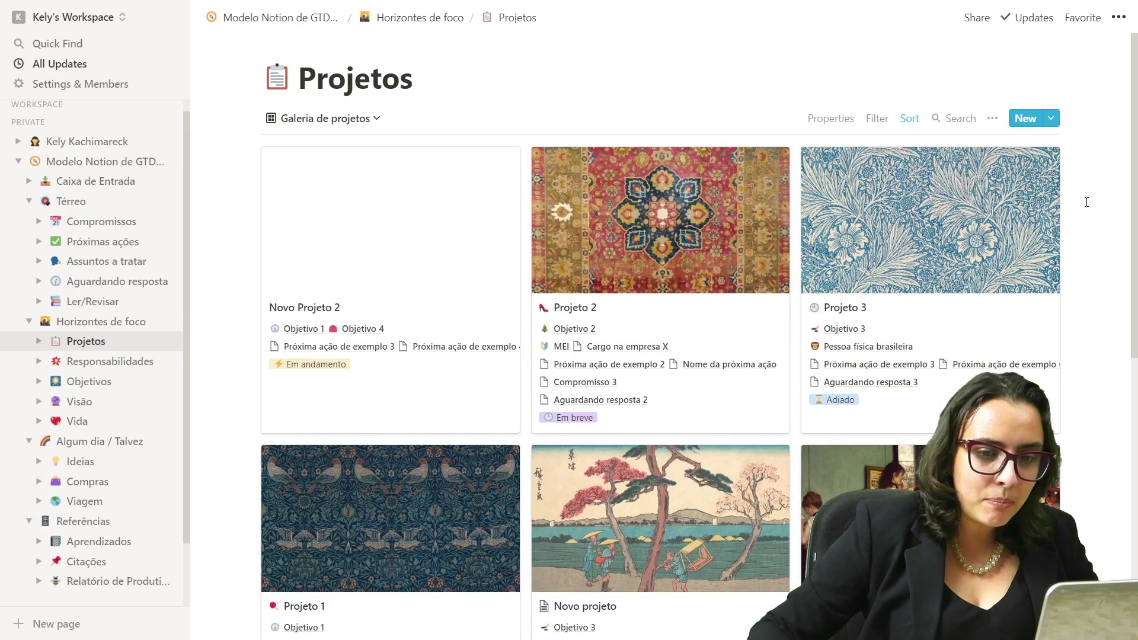
pyautogui.scroll(-3, 1086, 202)
pyautogui.scroll(3, 1086, 203)
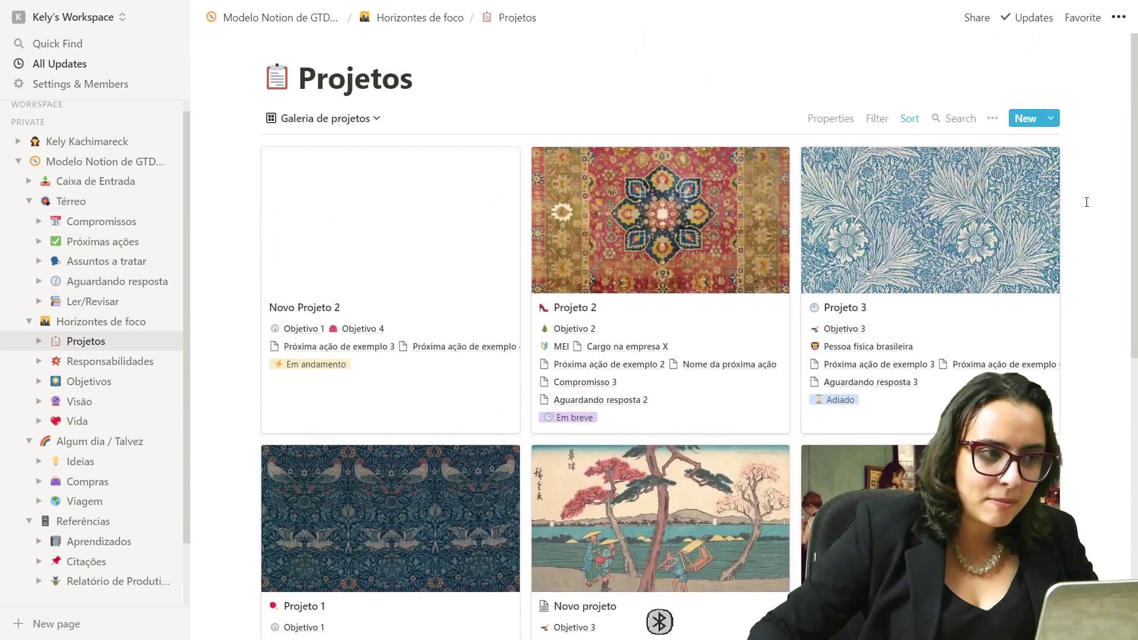
pyautogui.scroll(-4, 1086, 202)
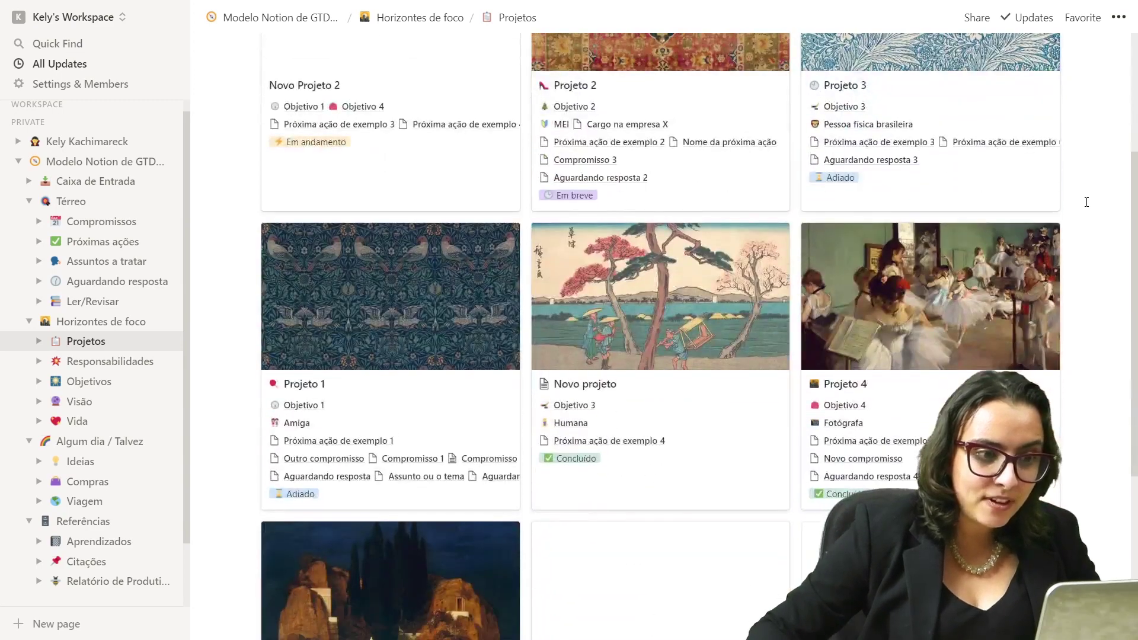
pyautogui.scroll(4, 1087, 202)
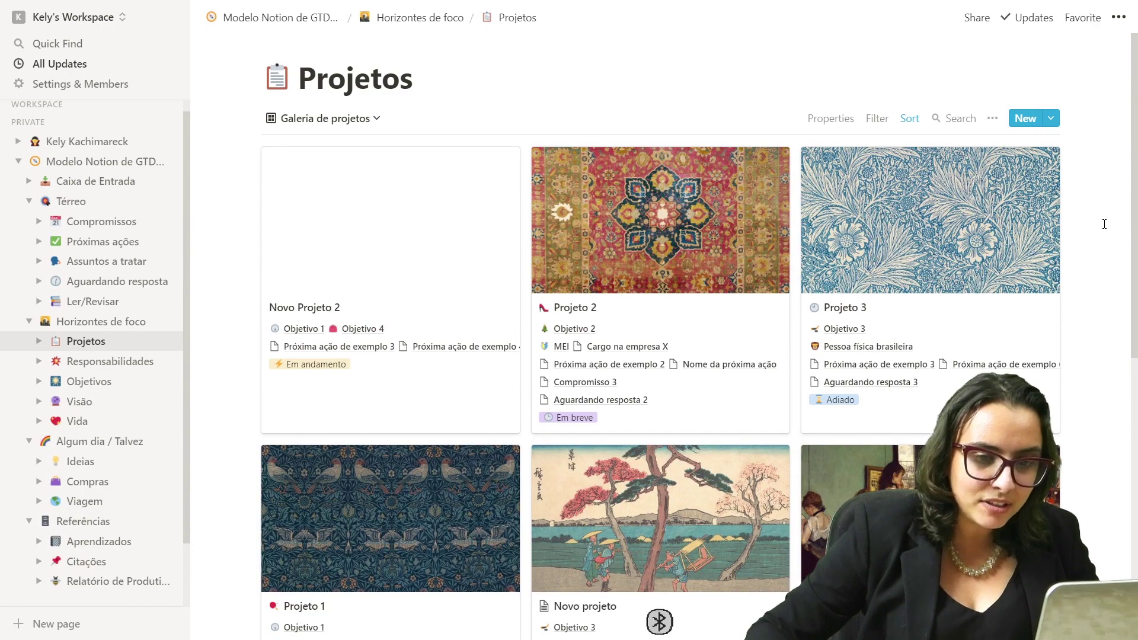
pyautogui.scroll(-6, 1104, 224)
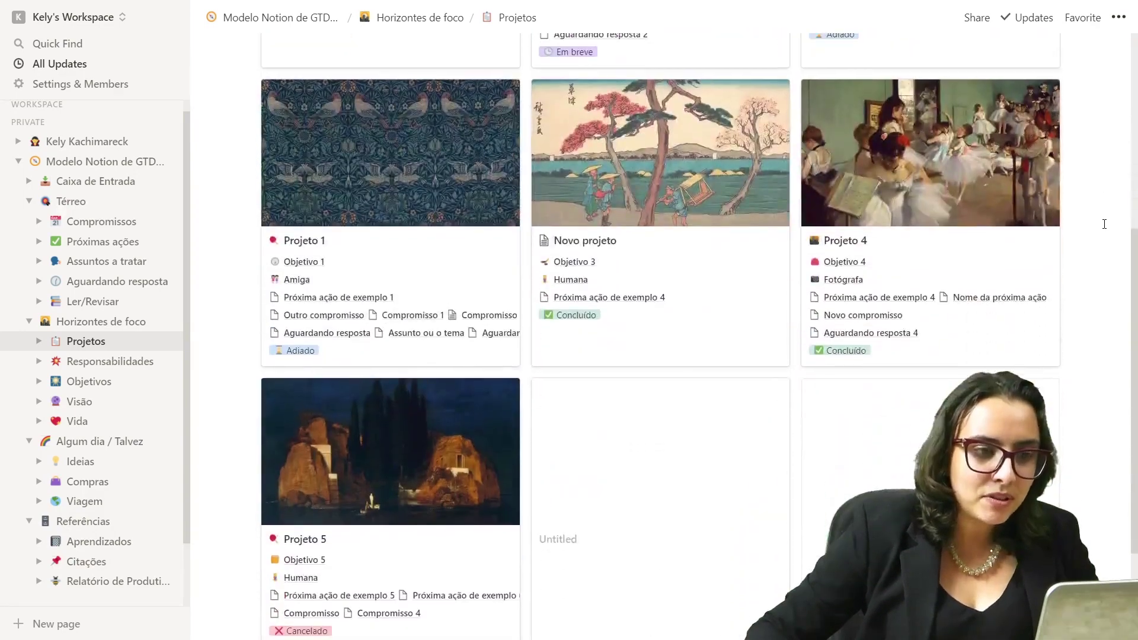
pyautogui.scroll(5, 1104, 224)
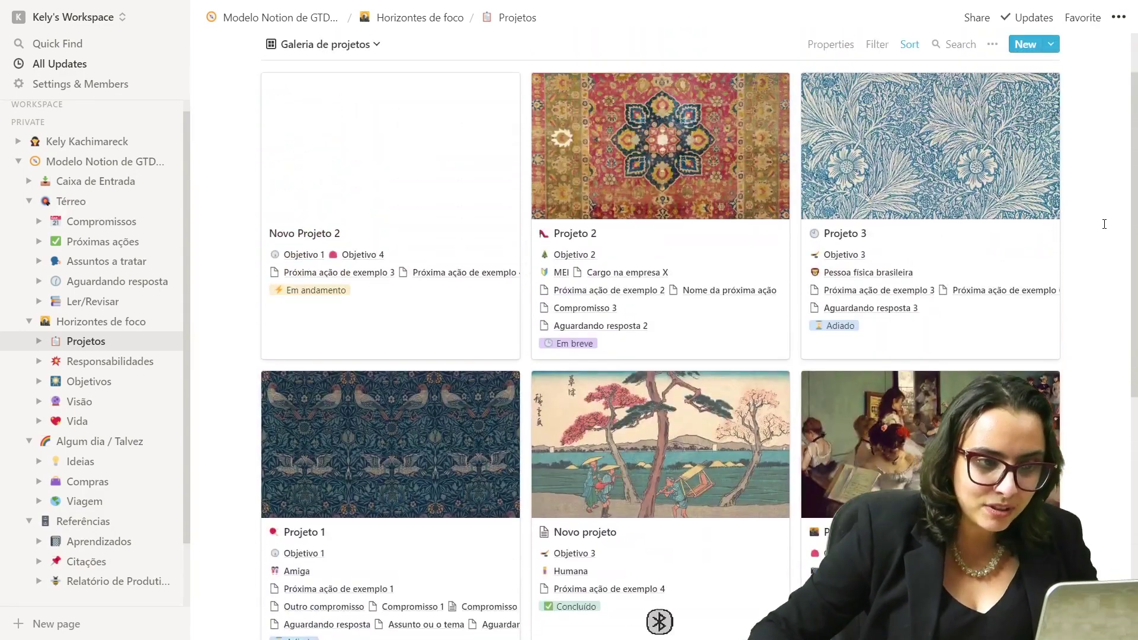
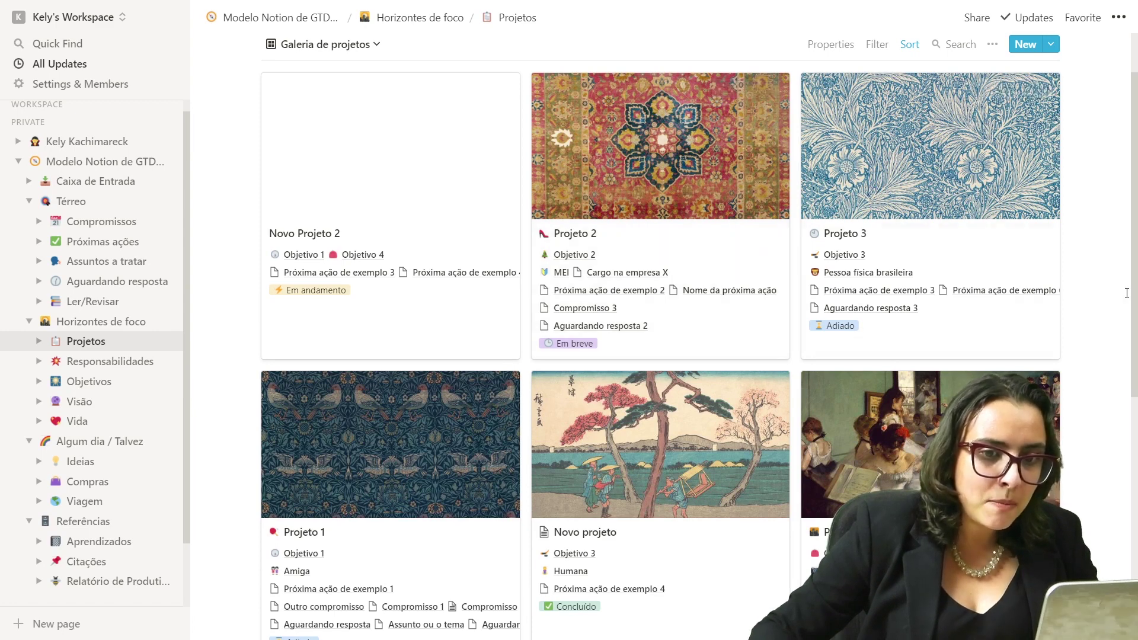
# - Examine the Progresso tags on the project cards, from Novo Projeto 2 through Projeto 5
pyautogui.scroll(-2, 1126, 378)
pyautogui.scroll(-5, 1126, 378)
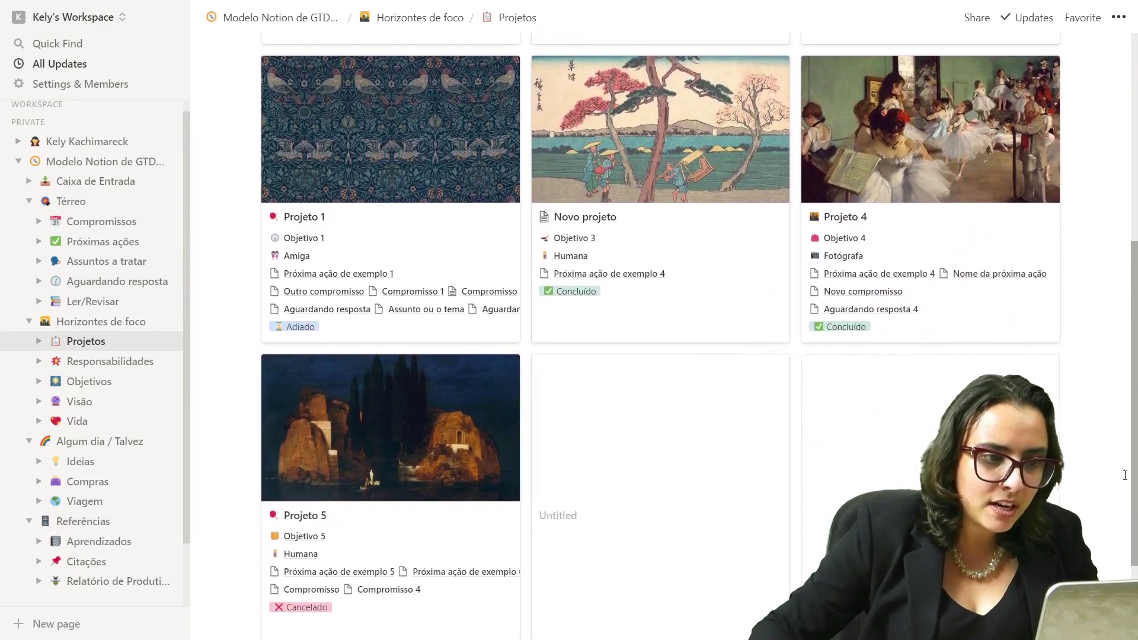
pyautogui.moveTo(1125, 520); pyautogui.dragTo(1131, 274)
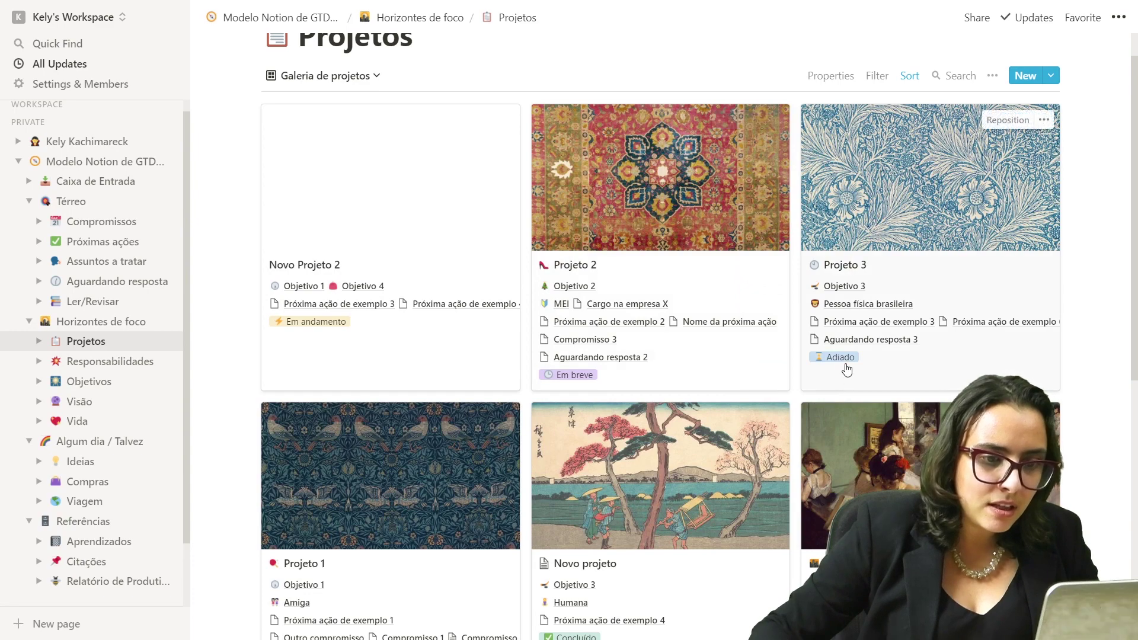
pyautogui.scroll(-3, 346, 532)
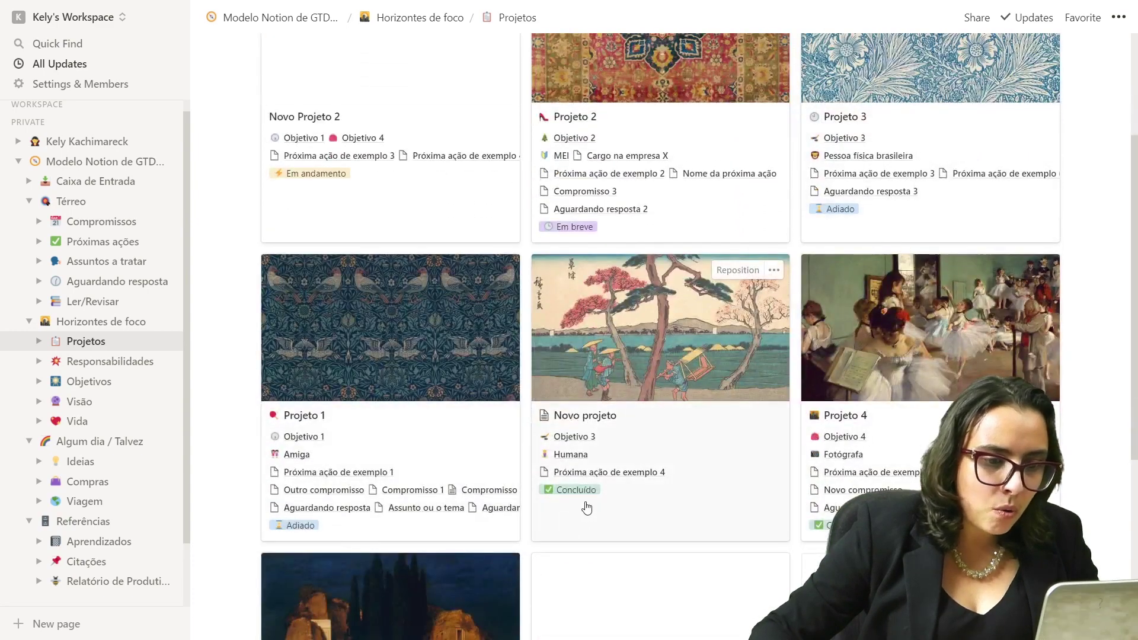
pyautogui.scroll(-3, 586, 510)
pyautogui.scroll(-2, 586, 512)
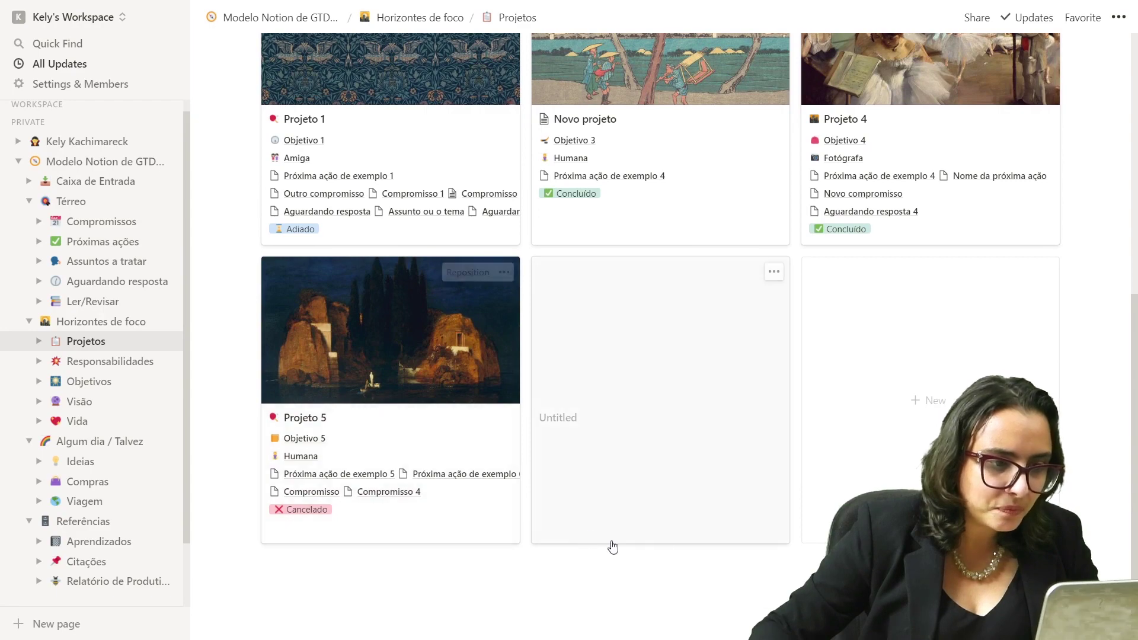
pyautogui.scroll(7, 860, 385)
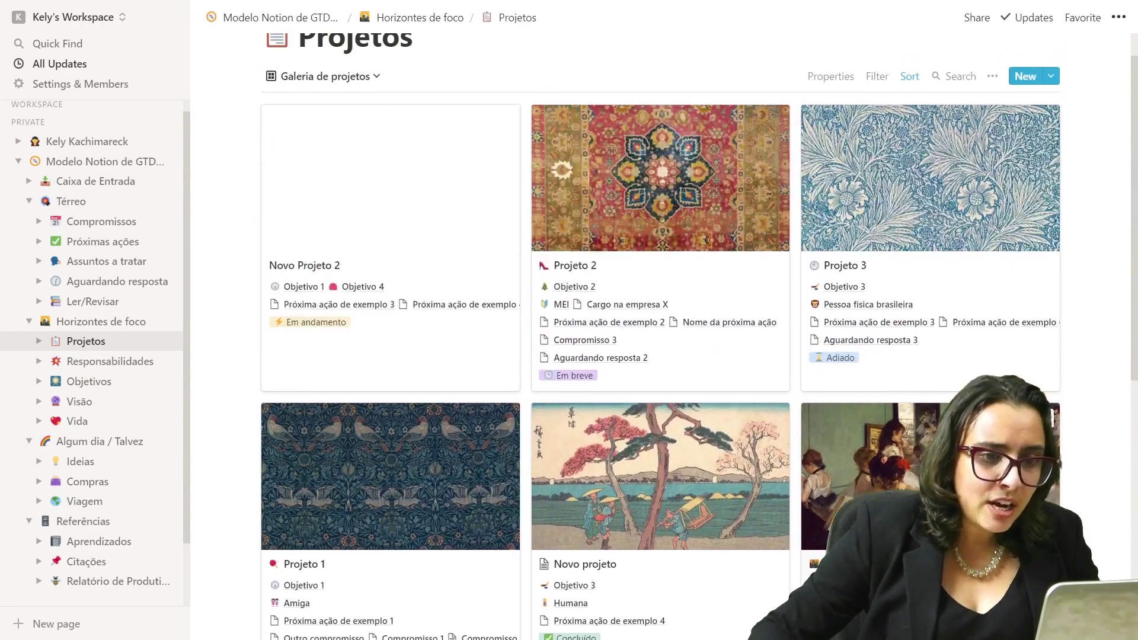
pyautogui.scroll(1, 908, 332)
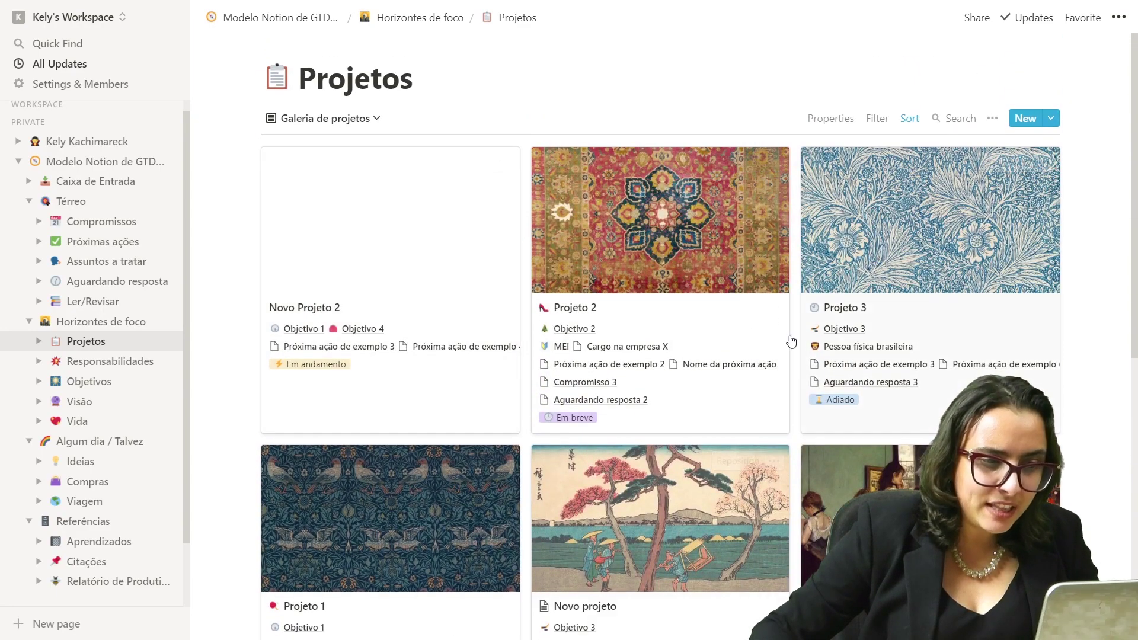
# - Hide Assuntos a tratar, Compromissos, Próximas ações, Responsabilidades, Objetivo and Progresso on the Galeria de projetos cards, keeping only the Projeto name
pyautogui.click(829, 119)
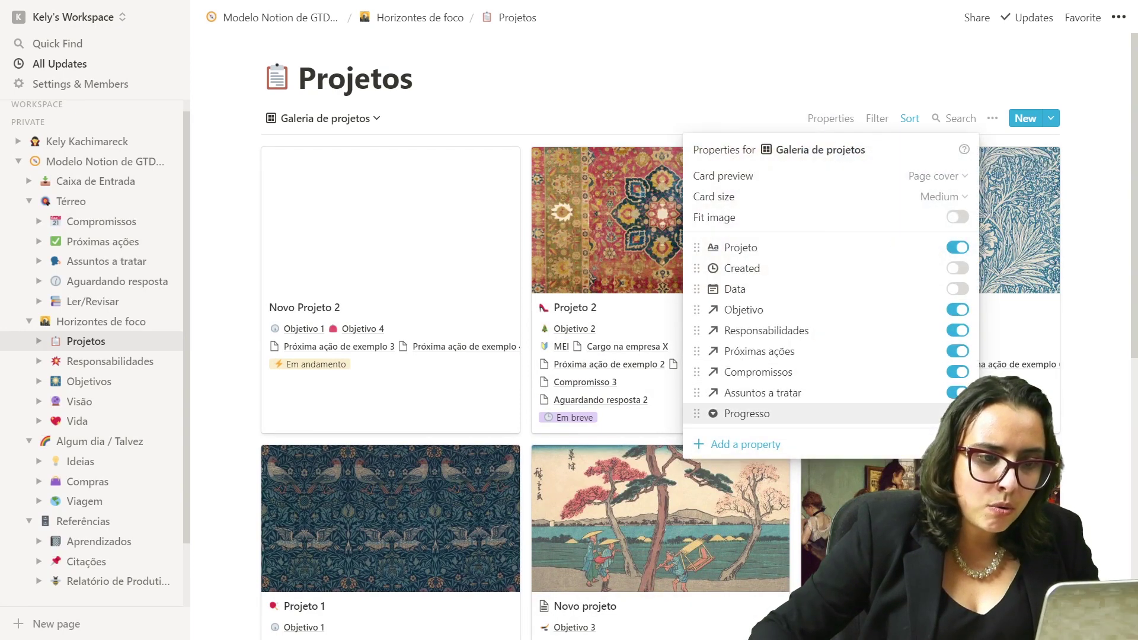
pyautogui.click(957, 392)
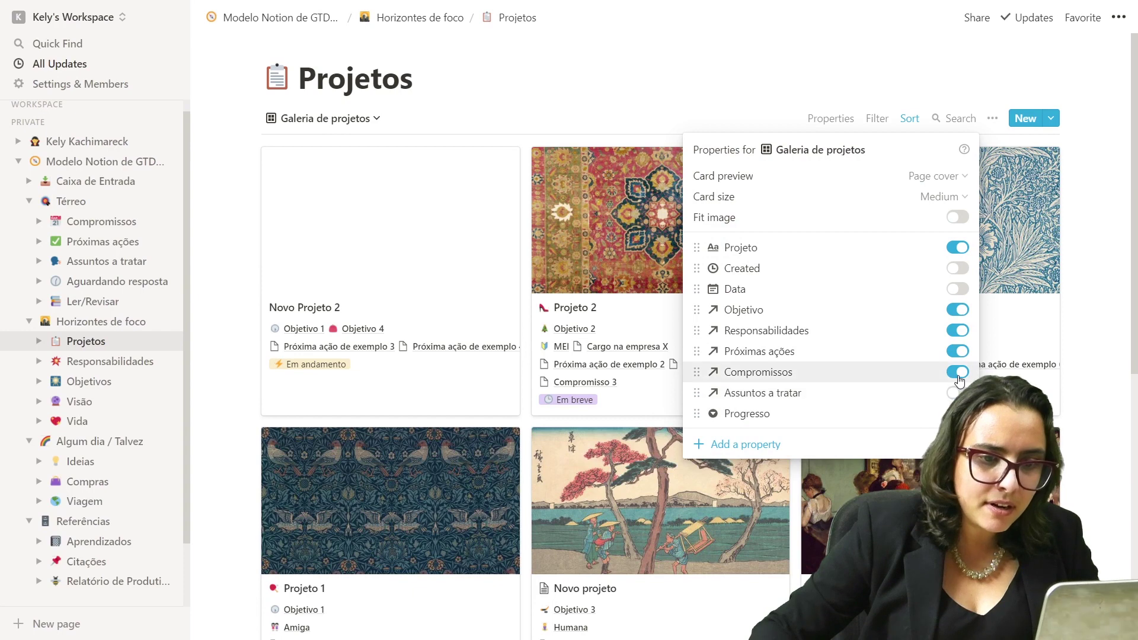
pyautogui.click(957, 372)
pyautogui.click(958, 351)
pyautogui.click(958, 330)
pyautogui.click(957, 310)
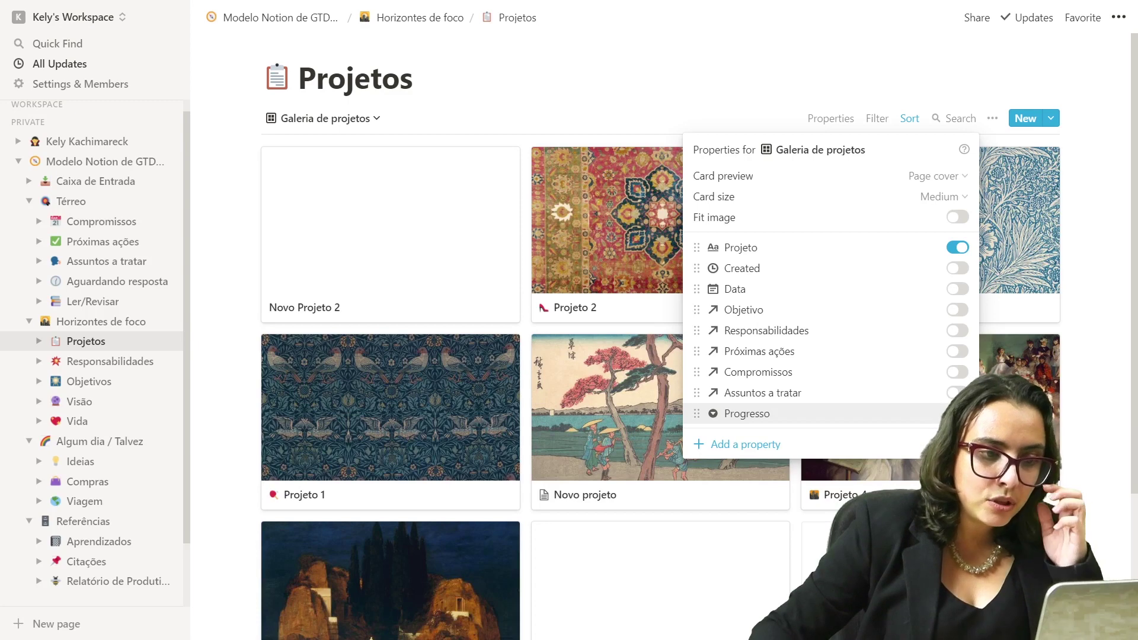
pyautogui.press('Escape')
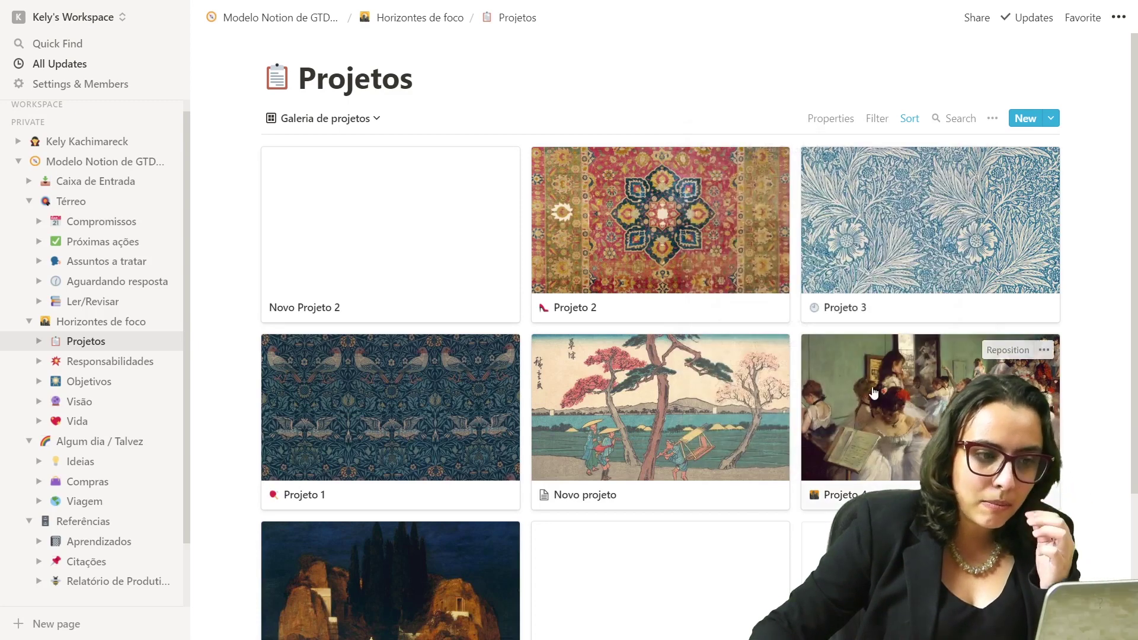
# - Open the Novo projeto card and read through its properties and planning sections, from Propósito e princípios to Identificação das próximas ações
pyautogui.click(703, 392)
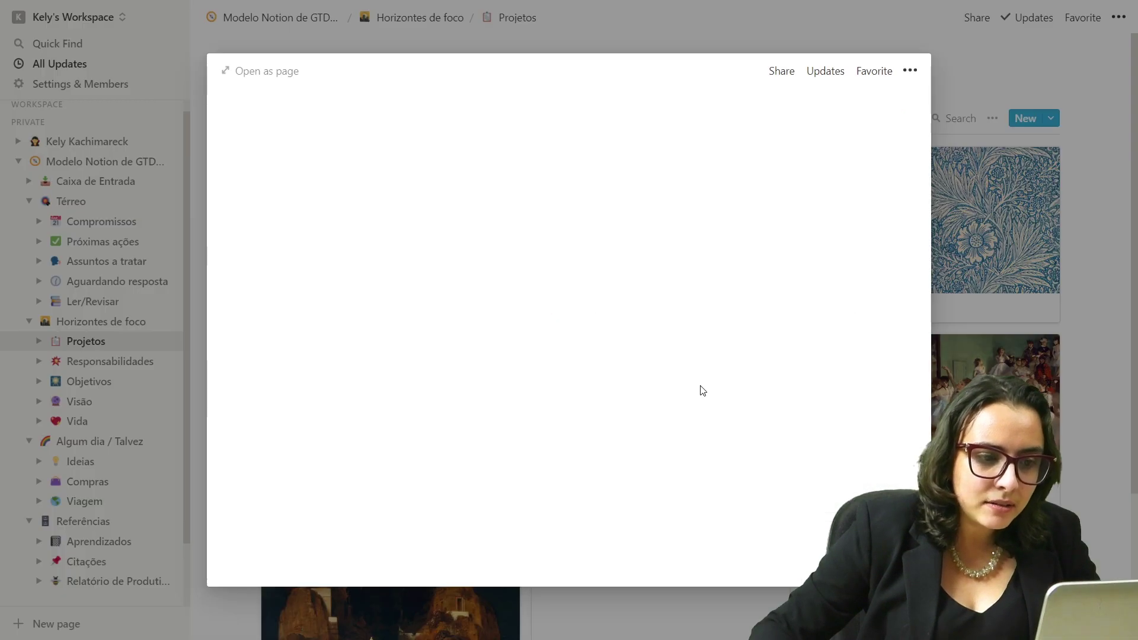
pyautogui.scroll(-2, 741, 362)
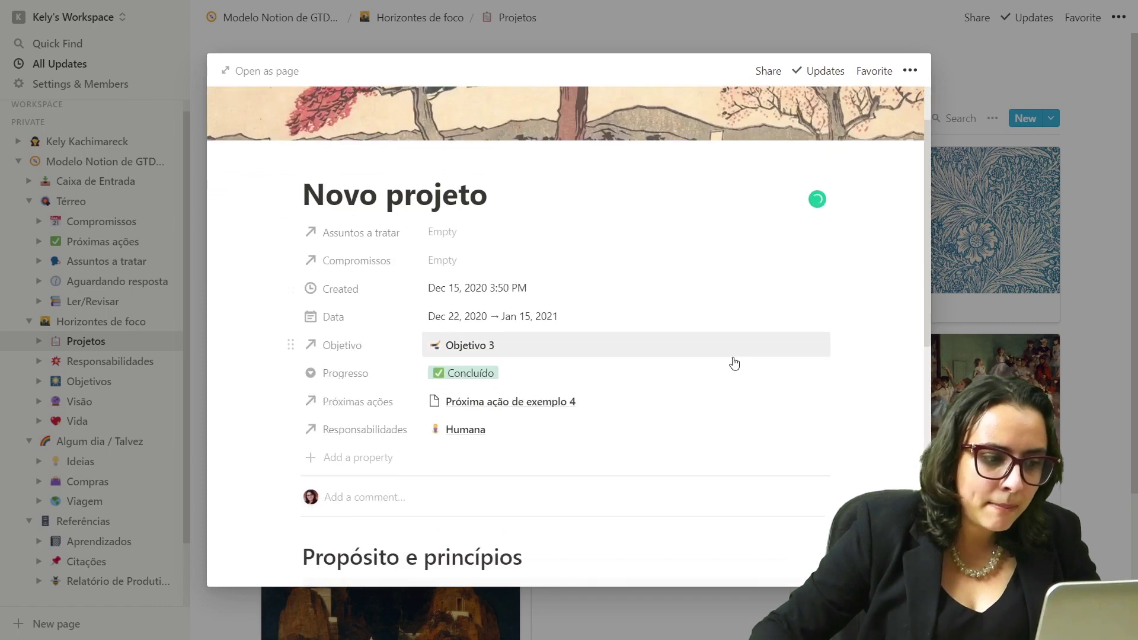
pyautogui.scroll(-8, 735, 363)
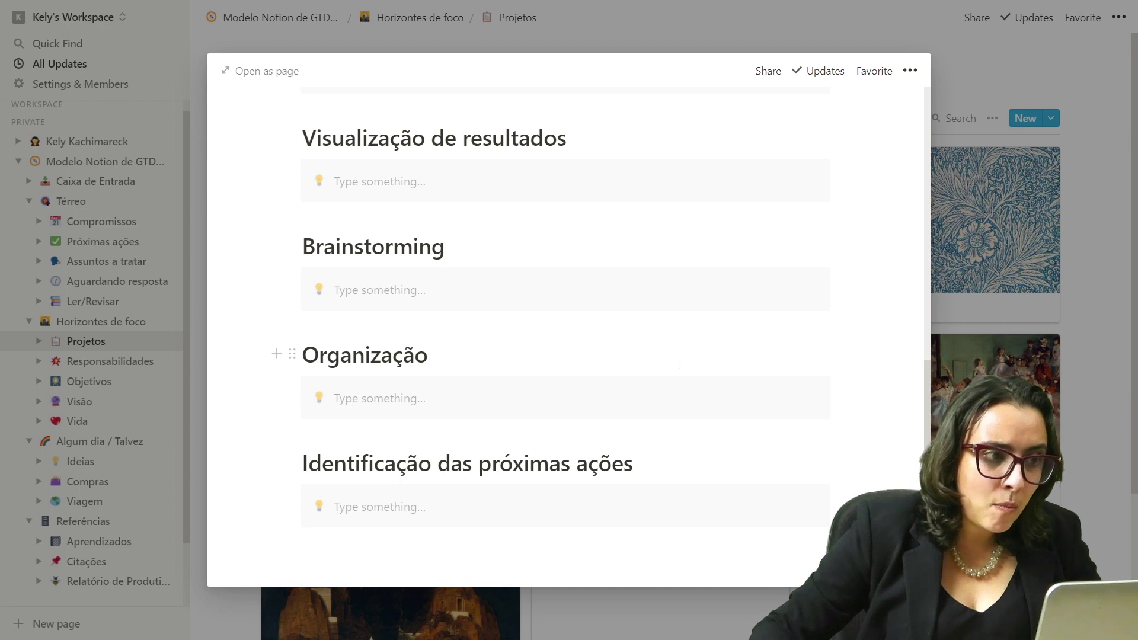
pyautogui.scroll(3, 679, 364)
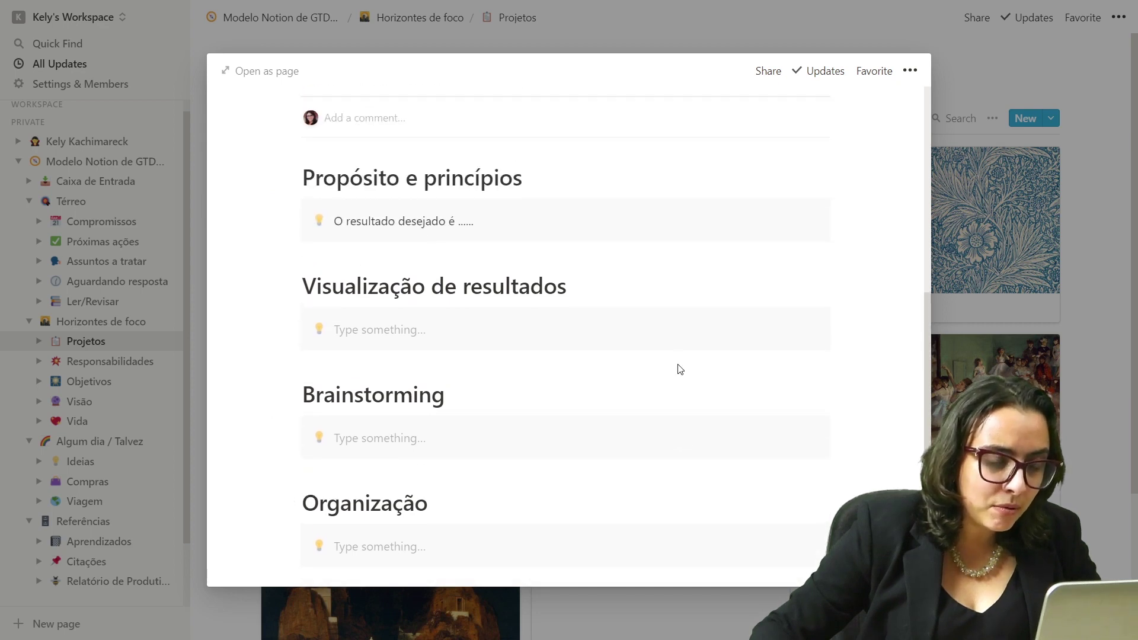
# - Close the open Novo projeto page and add a new project from the Novo projeto template
pyautogui.scroll(-2, 677, 367)
pyautogui.scroll(5, 678, 364)
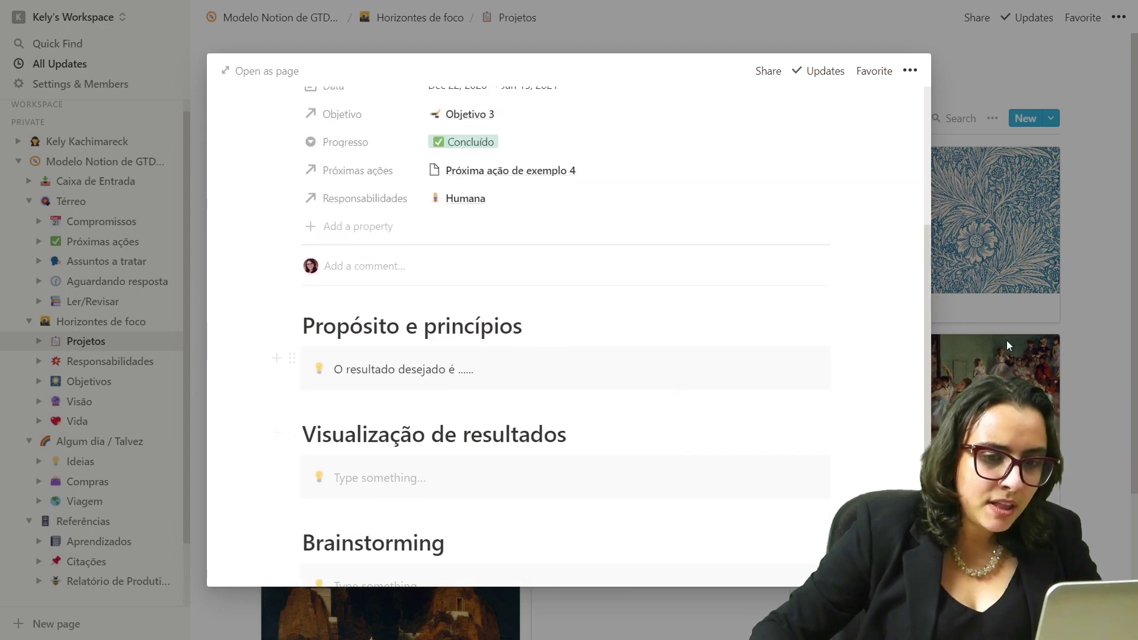
pyautogui.click(1083, 341)
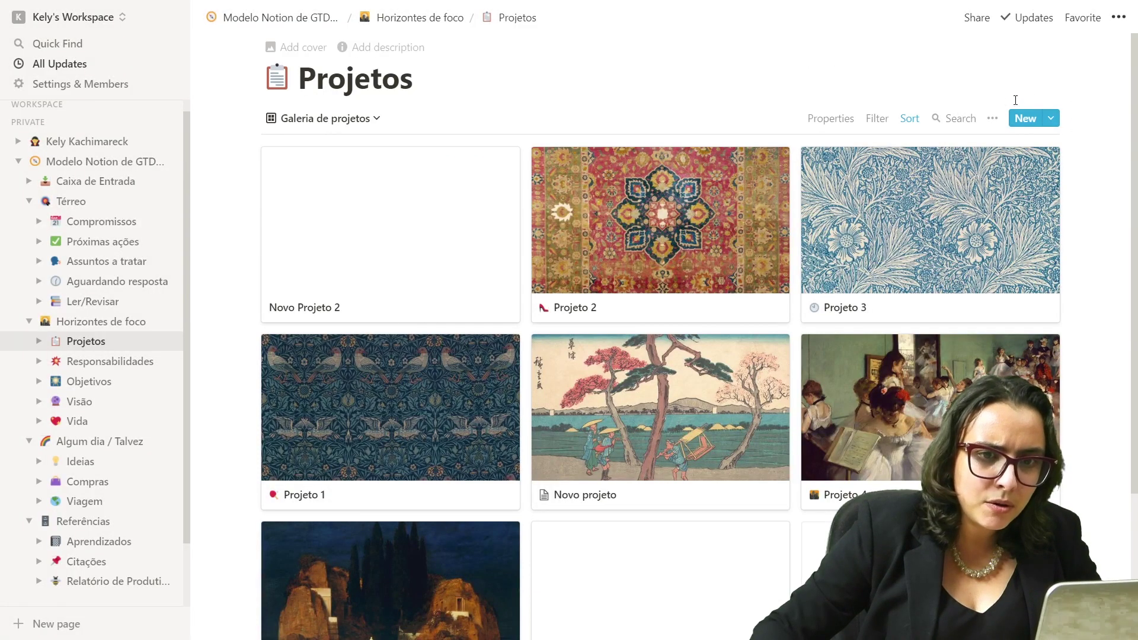
pyautogui.click(1051, 118)
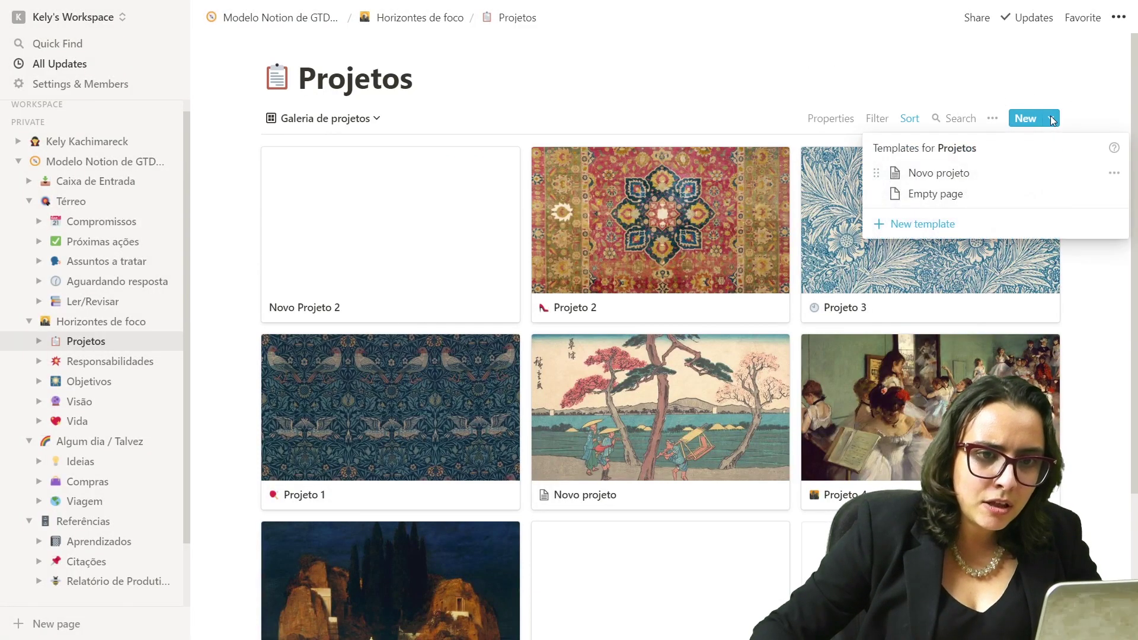
pyautogui.click(1030, 173)
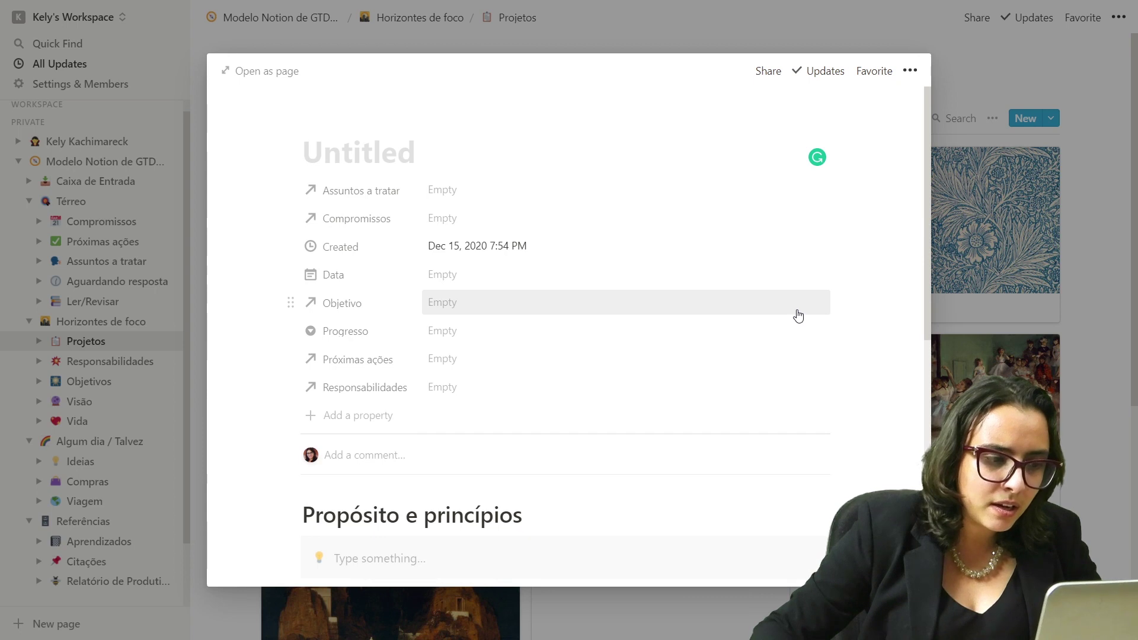
# - Review the new project's empty properties and its planning sections down to Identificação das próximas ações, and close the page
pyautogui.scroll(-5, 799, 316)
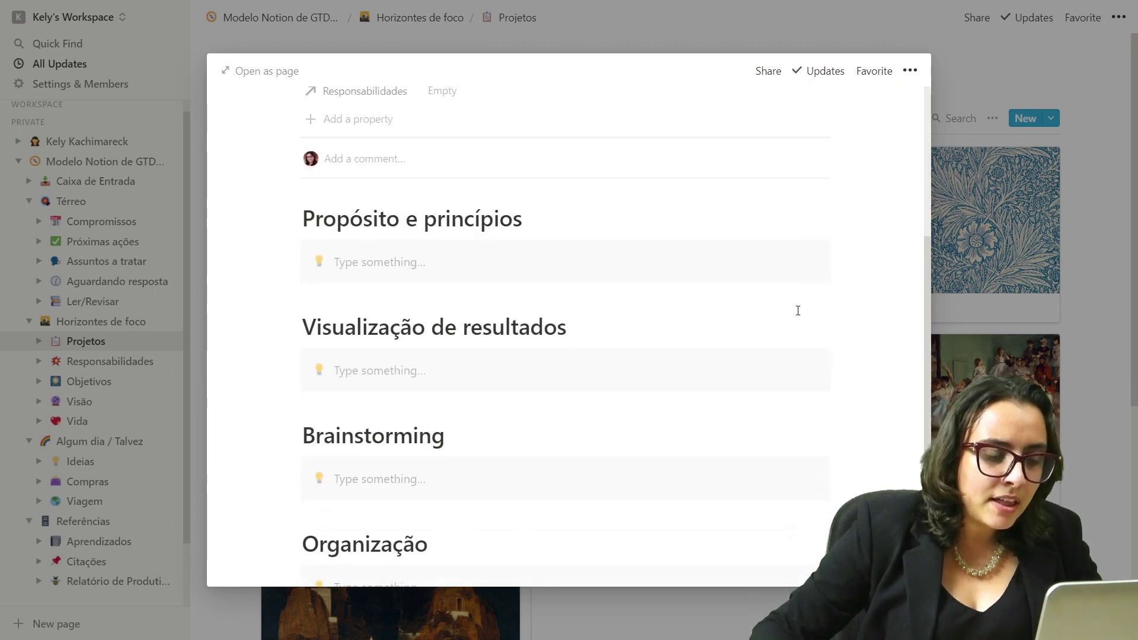
pyautogui.scroll(-1, 798, 310)
pyautogui.scroll(-2, 799, 313)
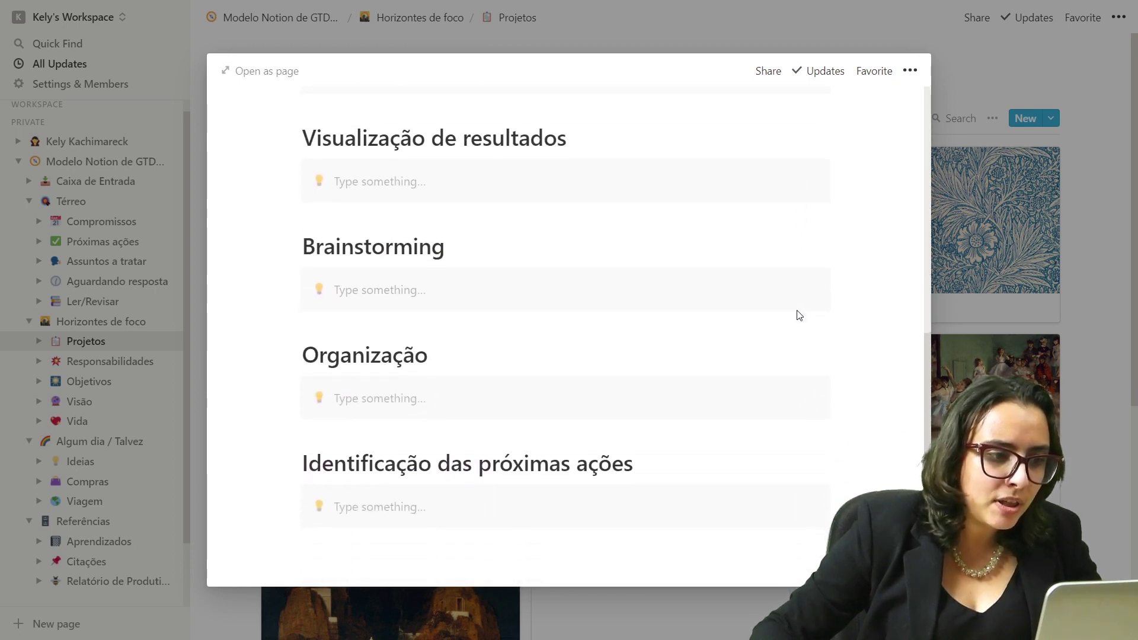
pyautogui.scroll(1, 492, 491)
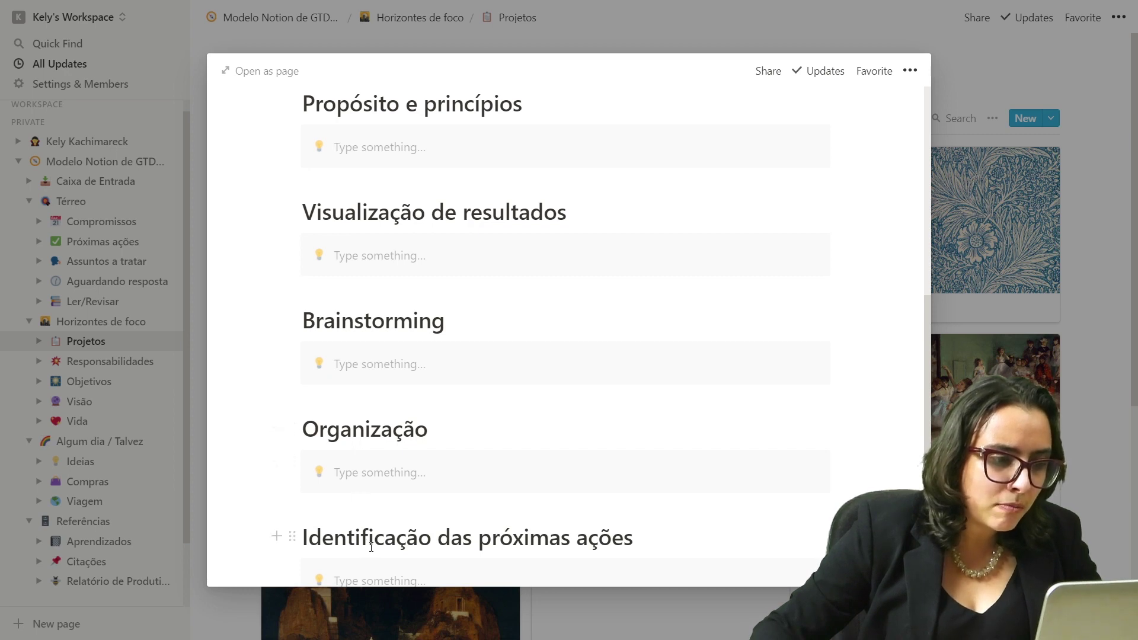
pyautogui.scroll(-1, 547, 281)
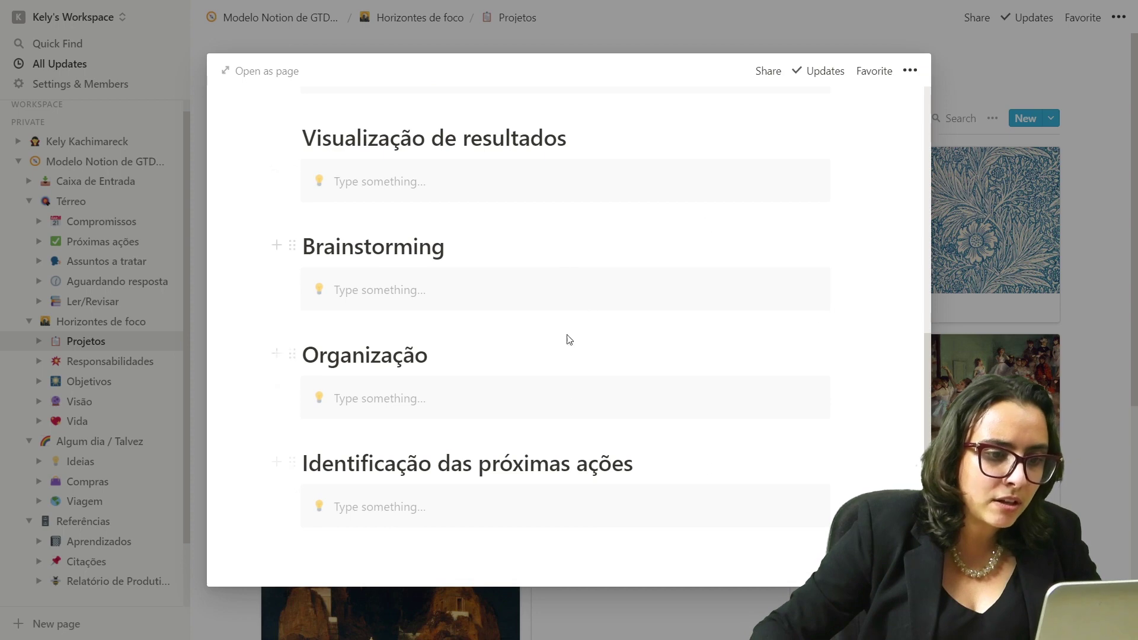
pyautogui.scroll(7, 752, 394)
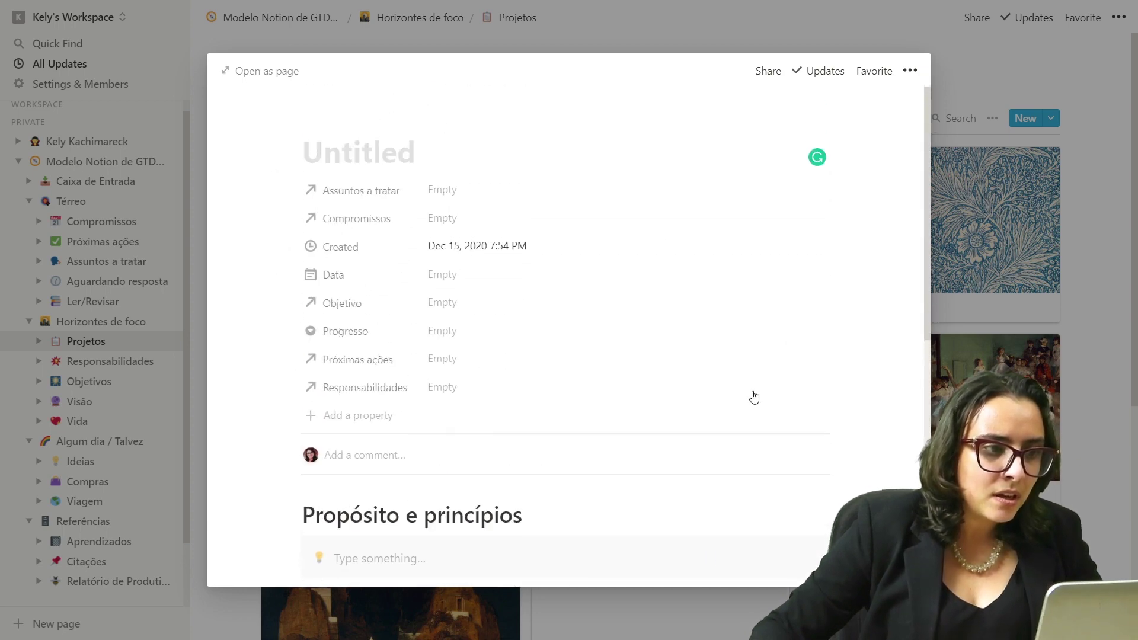
pyautogui.click(1086, 305)
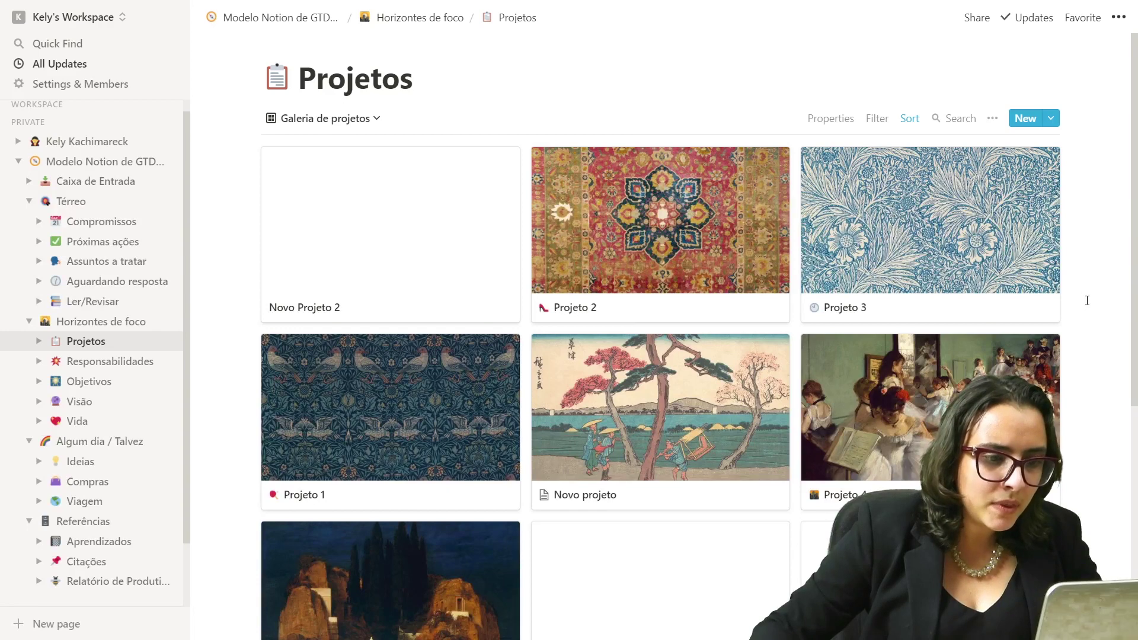
# - Show Data, Objetivo, Responsabilidades, Próximas ações, Compromissos, Assuntos a tratar and Progresso on the Galeria de projetos cards
pyautogui.scroll(-3, 1088, 300)
pyautogui.scroll(3, 1088, 301)
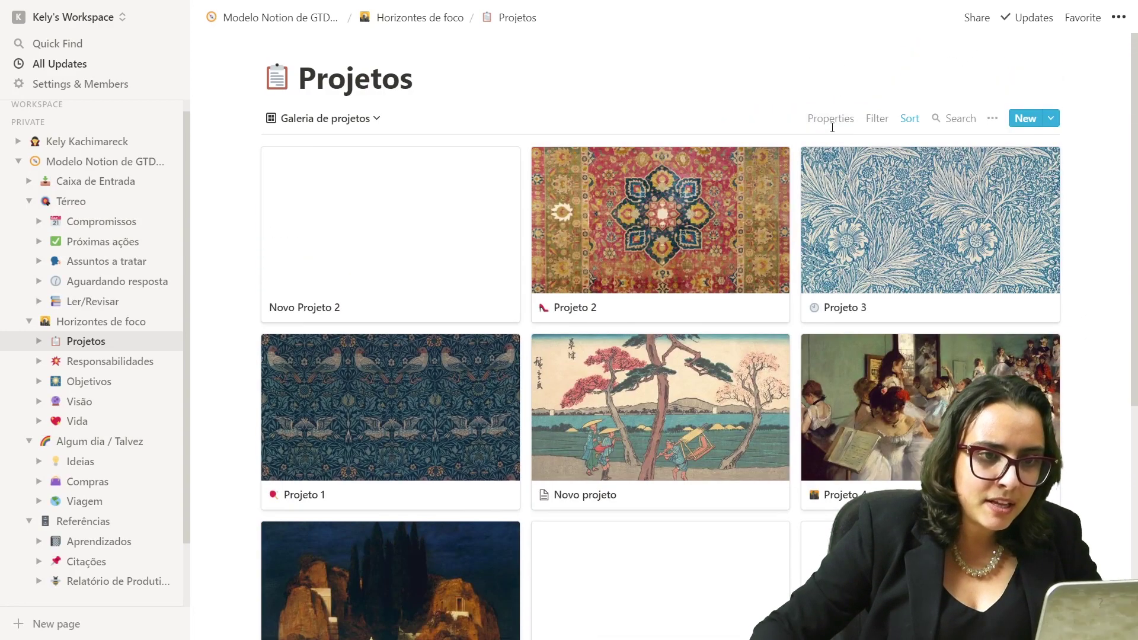
pyautogui.click(830, 119)
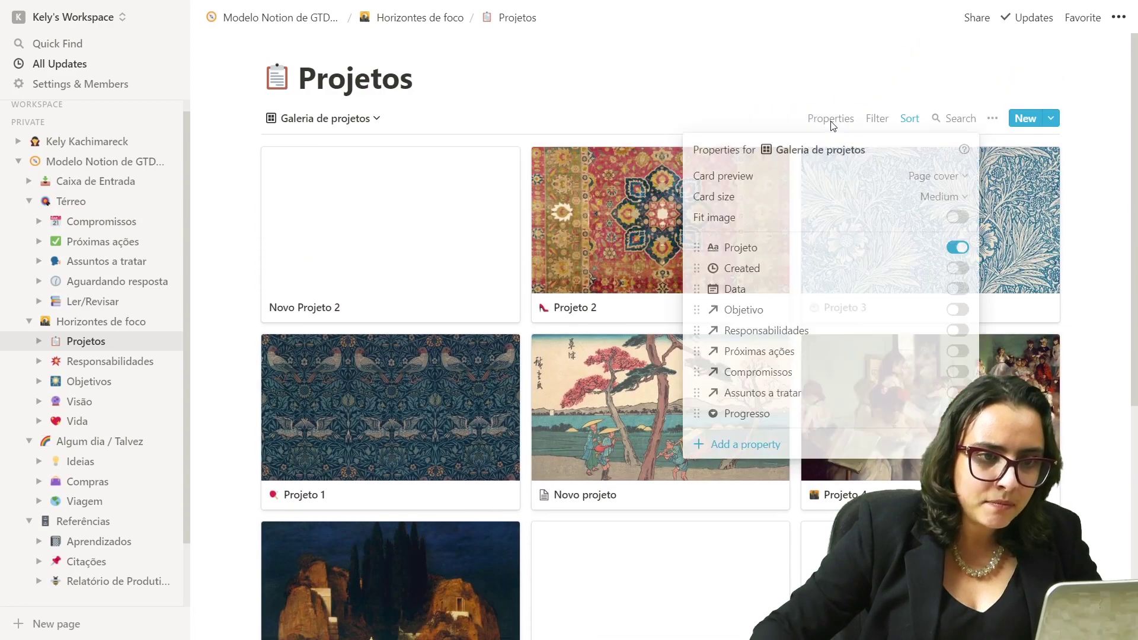
pyautogui.click(954, 289)
pyautogui.click(956, 309)
pyautogui.click(956, 330)
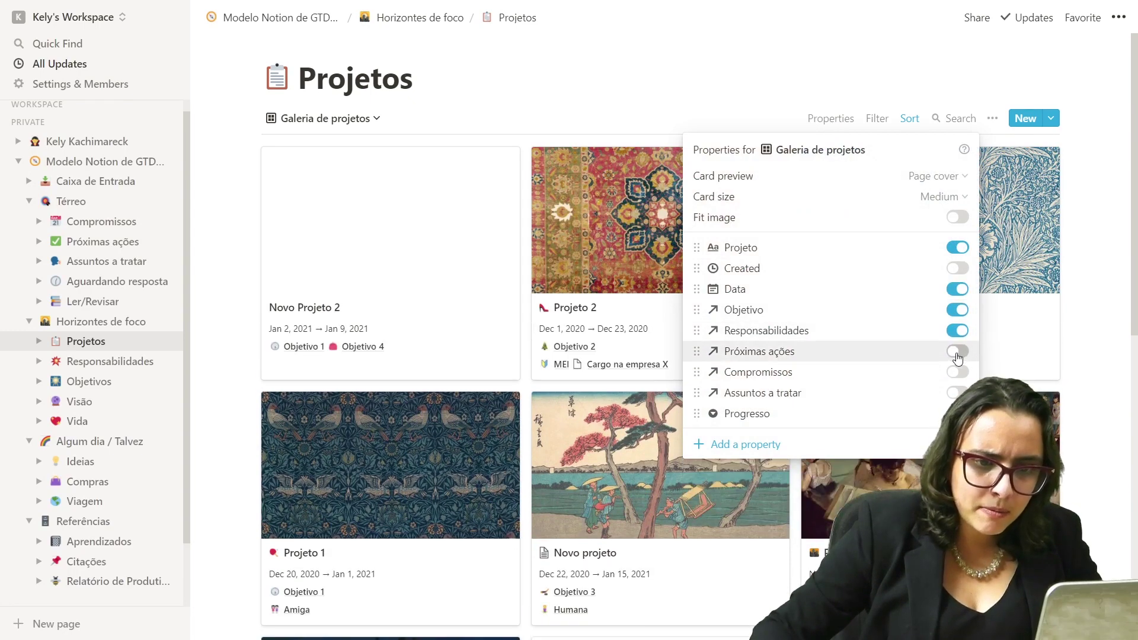
pyautogui.click(957, 351)
pyautogui.click(958, 372)
pyautogui.click(957, 393)
pyautogui.click(957, 414)
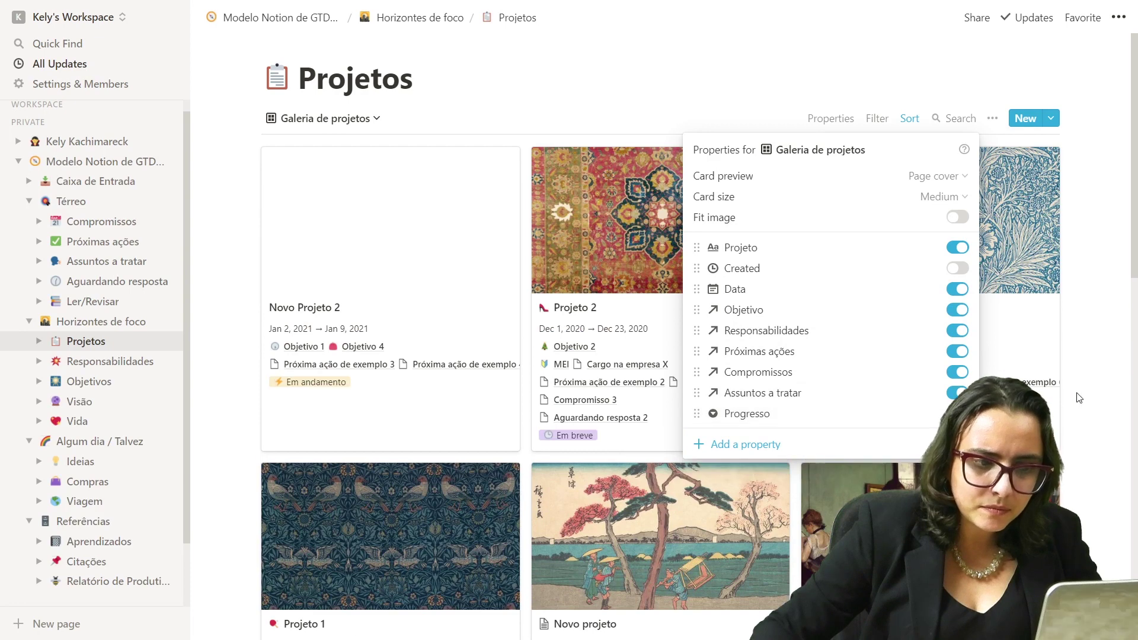
pyautogui.click(1092, 386)
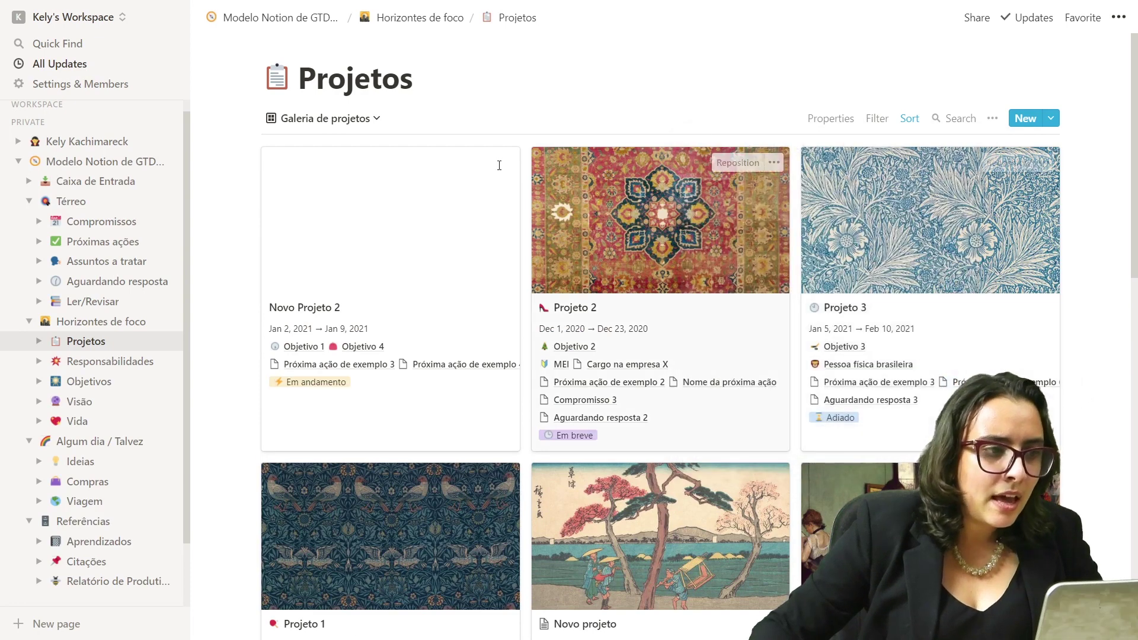
# - Switch to the Tabela de Projetos view and widen the Projeto column slightly
pyautogui.click(377, 120)
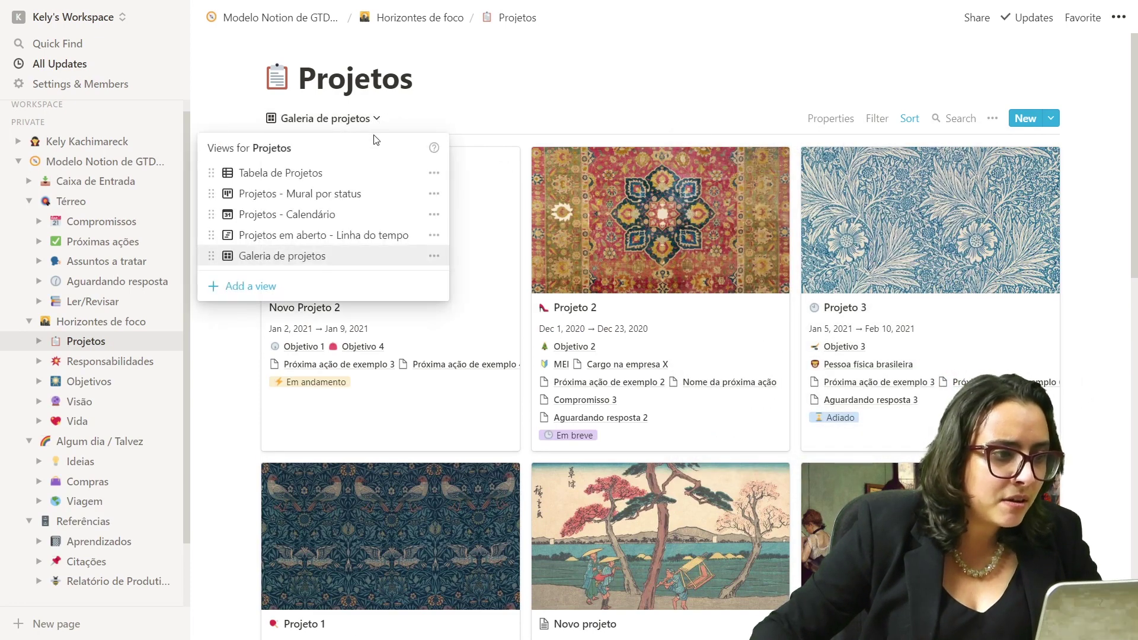
pyautogui.click(372, 181)
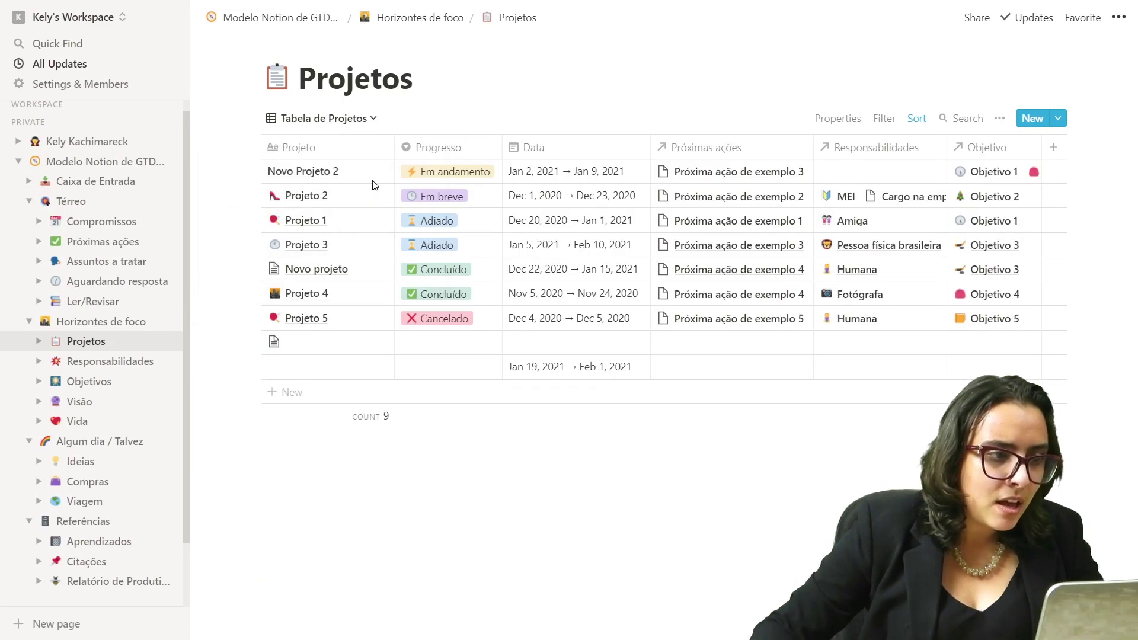
pyautogui.moveTo(394, 147); pyautogui.dragTo(411, 147)
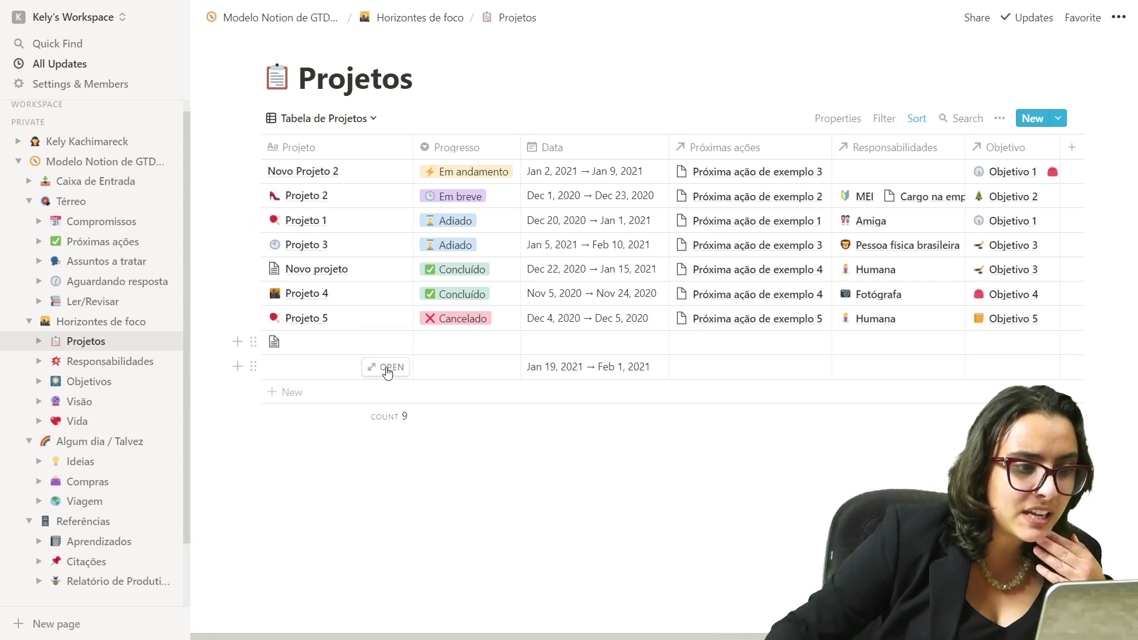
# - Name the untitled project dated Jan 19 to Feb 1, 2021 "Novo projeto" and set its Progresso to Em andamento
pyautogui.click(320, 370)
pyautogui.write('Novo projeto')
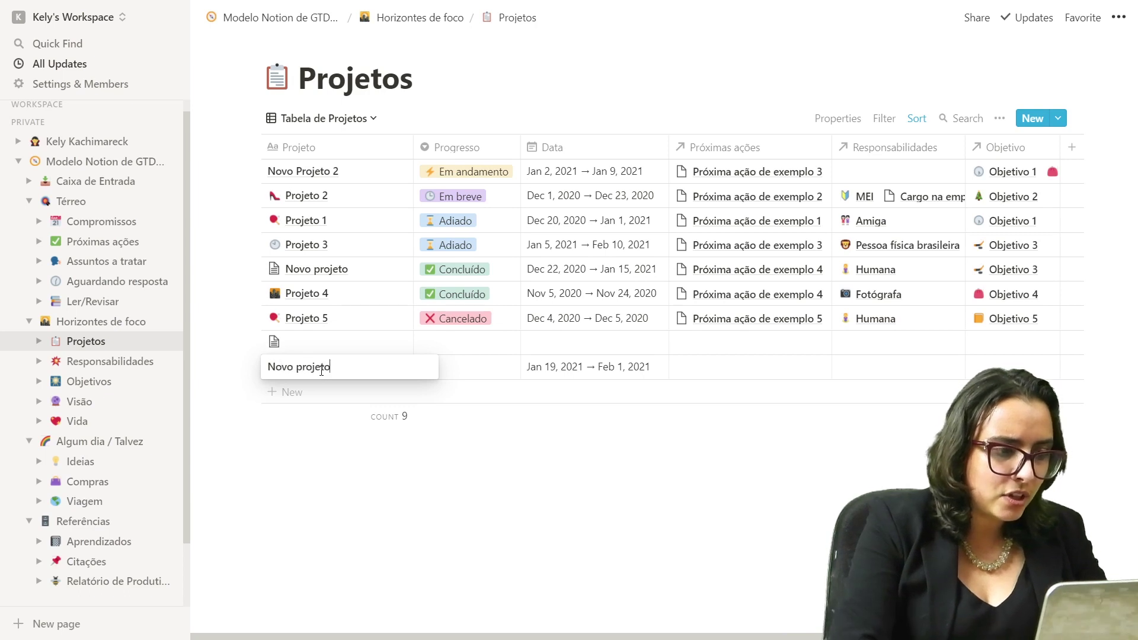
pyautogui.press('Tab')
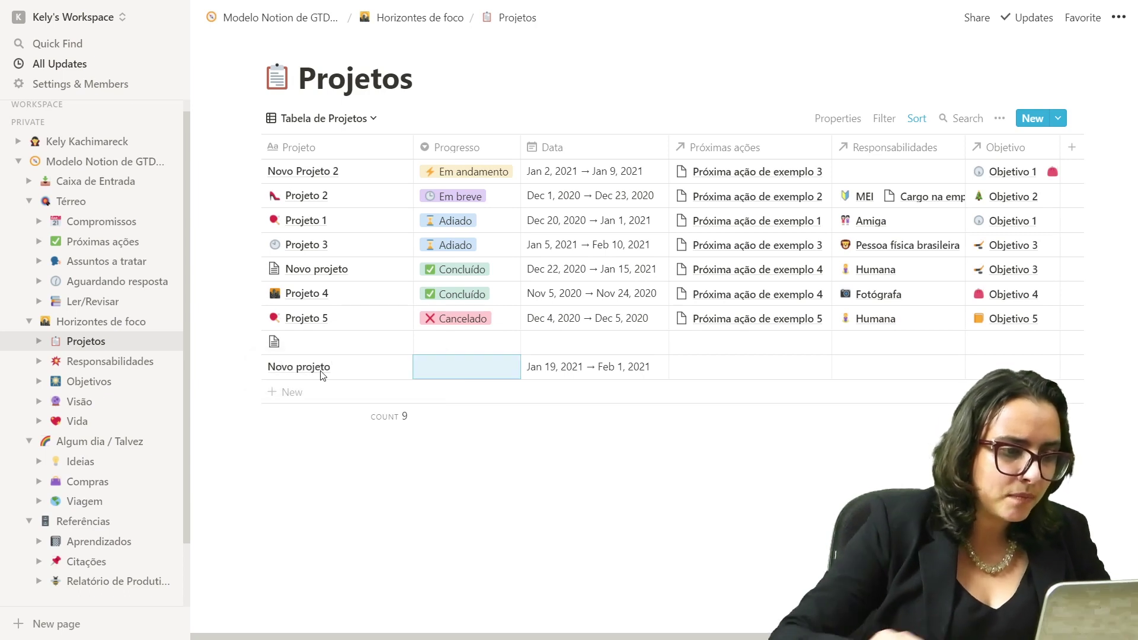
pyautogui.click(441, 370)
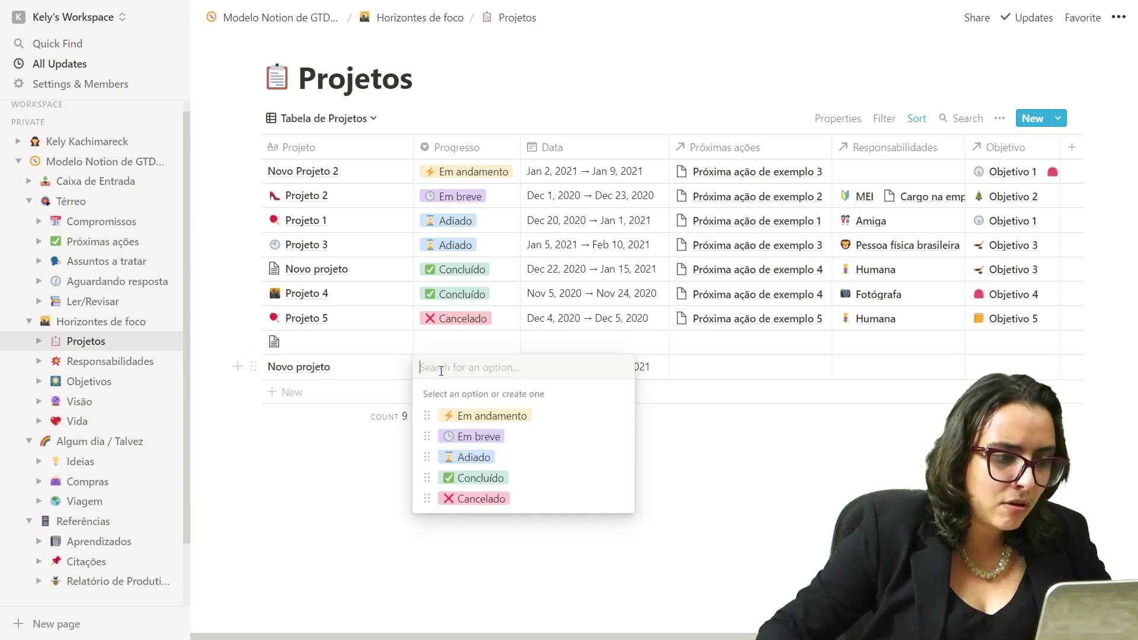
pyautogui.click(466, 418)
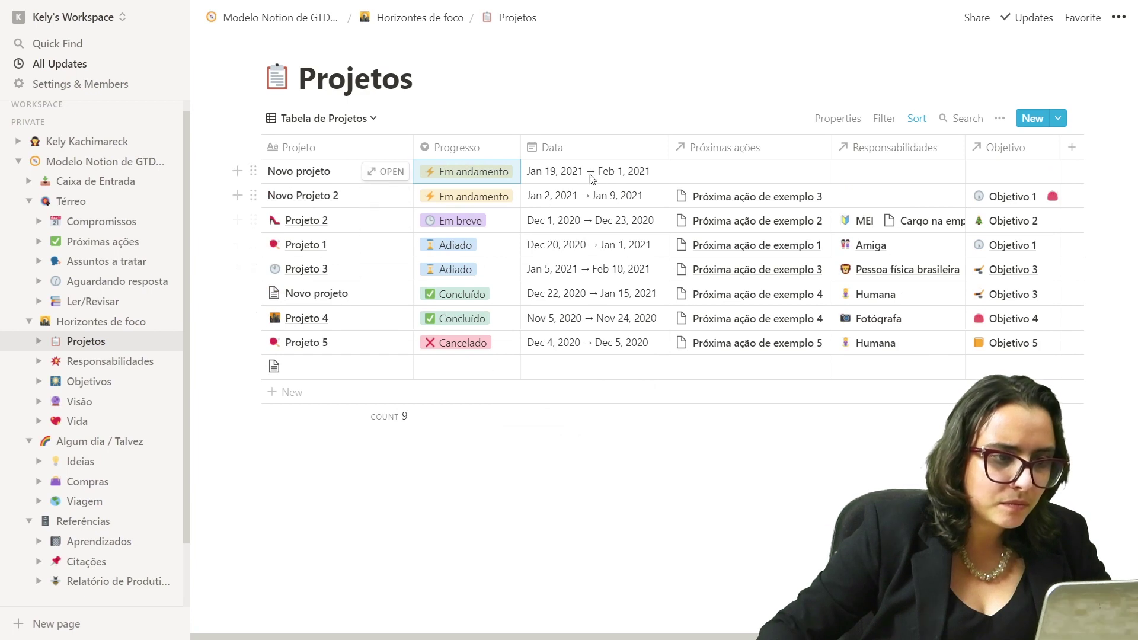
# - Link the first-row Novo projeto to Nome da próxima ação, the responsibility Pessoa física brasileira and Objetivo 2
pyautogui.click(740, 171)
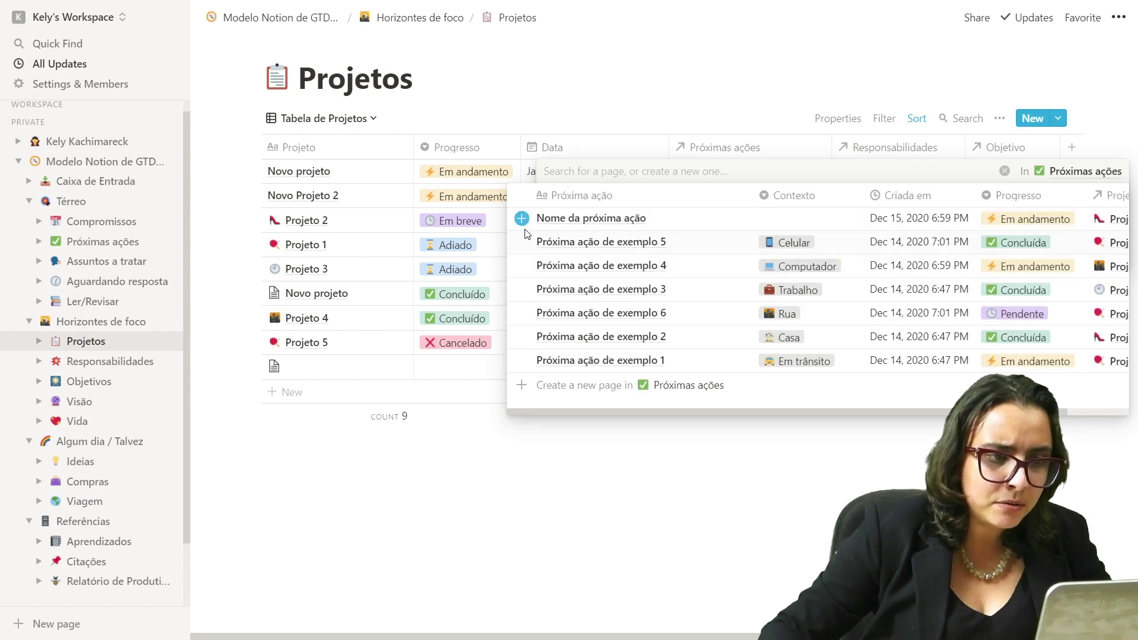
pyautogui.click(775, 128)
pyautogui.click(879, 172)
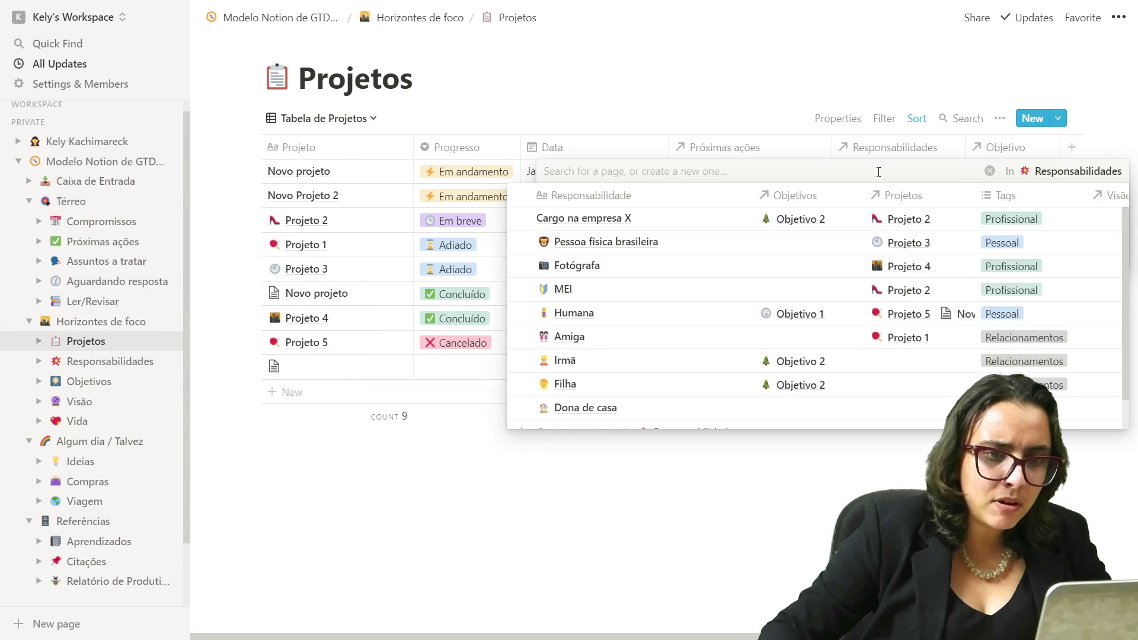
pyautogui.click(522, 244)
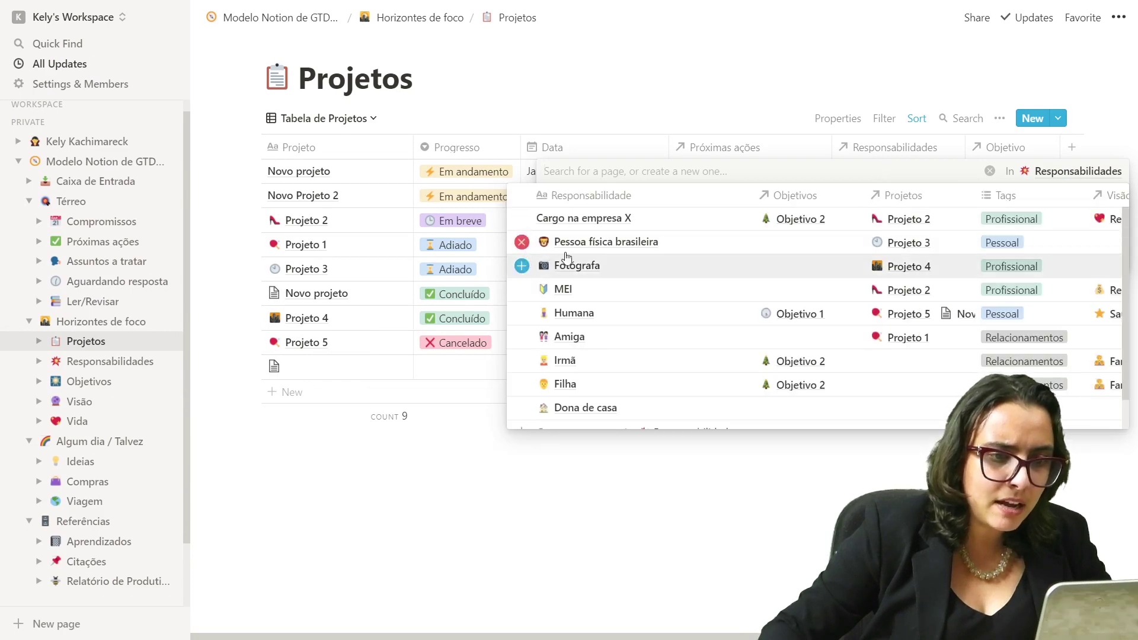
pyautogui.click(719, 140)
pyautogui.click(1002, 174)
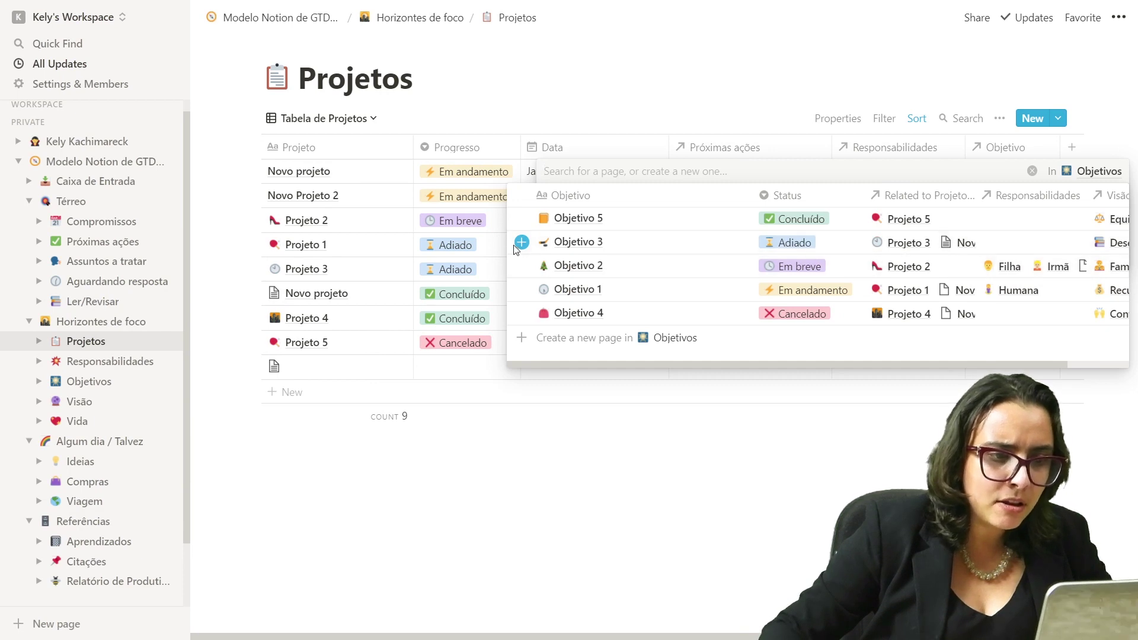
pyautogui.click(522, 265)
pyautogui.click(564, 466)
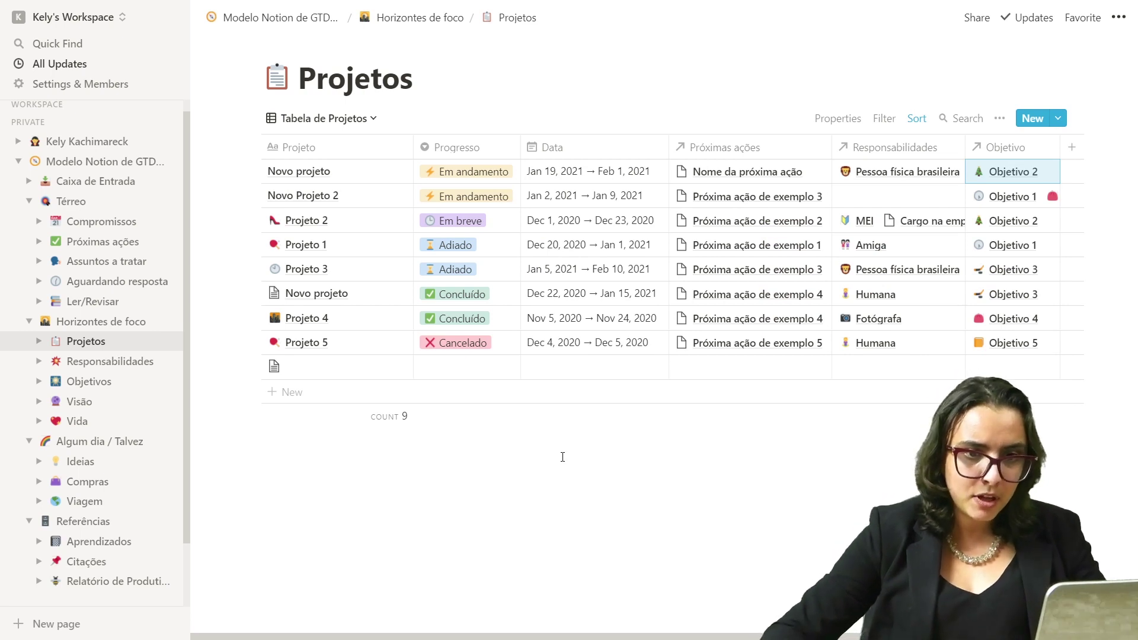
pyautogui.click(563, 457)
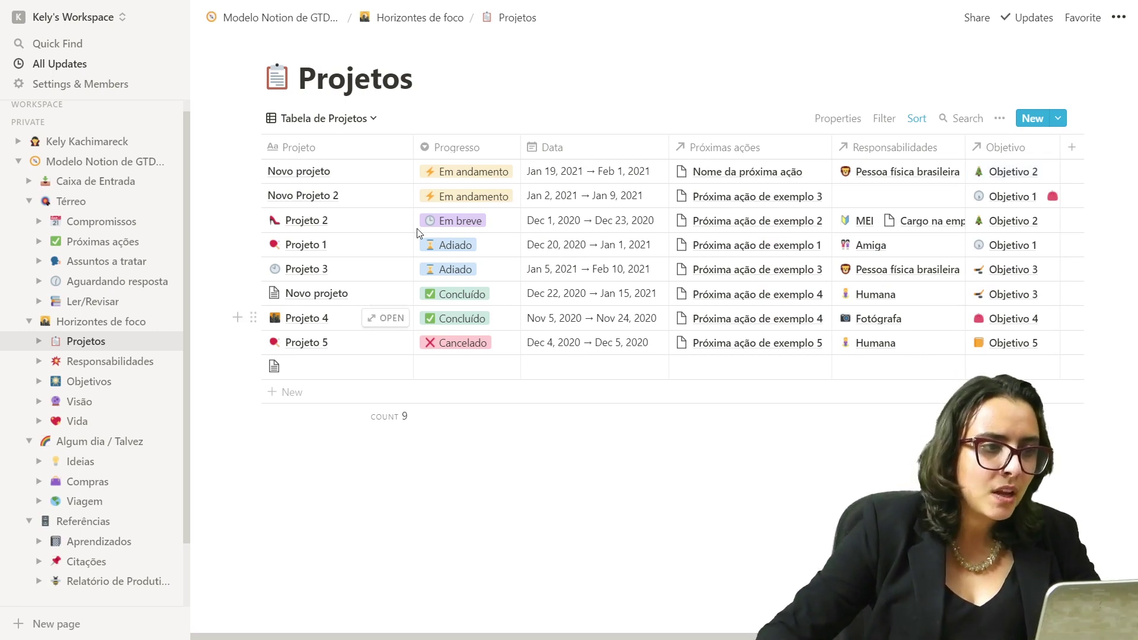
# - Switch to the Projetos - Mural por status board and move Projeto 2 from Em breve to Em andamento
pyautogui.click(350, 119)
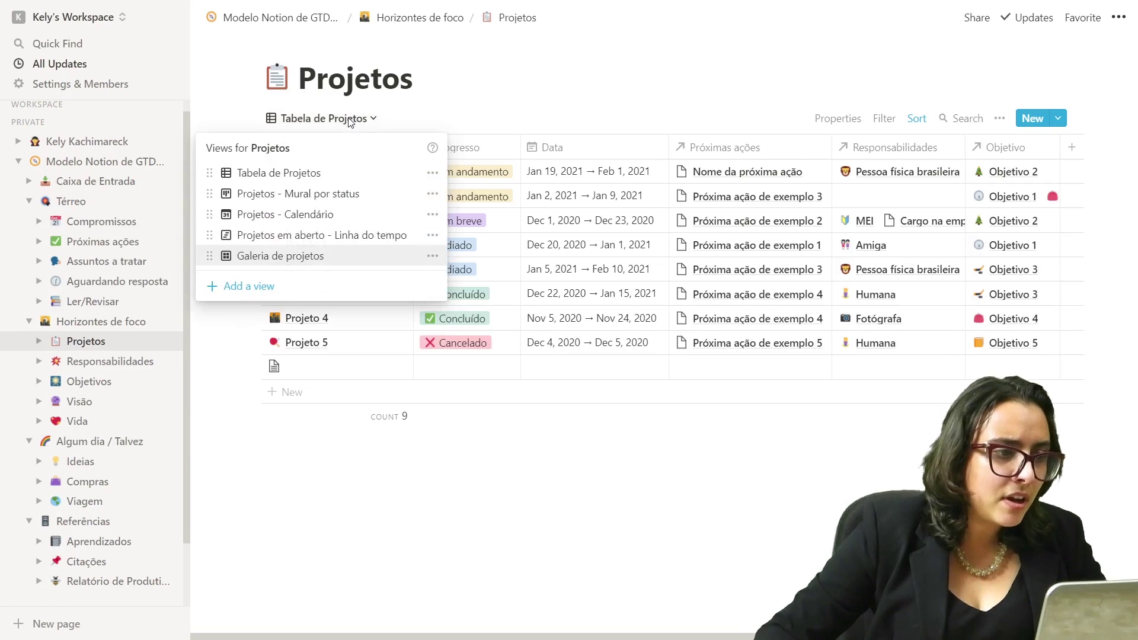
pyautogui.click(354, 195)
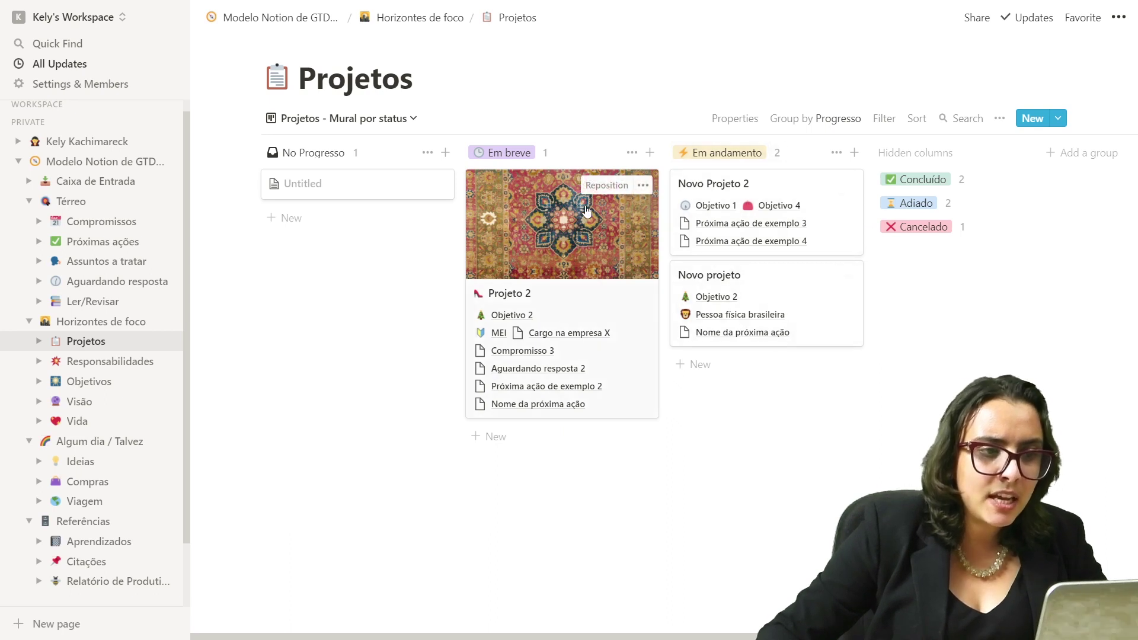
pyautogui.moveTo(551, 335); pyautogui.dragTo(772, 272)
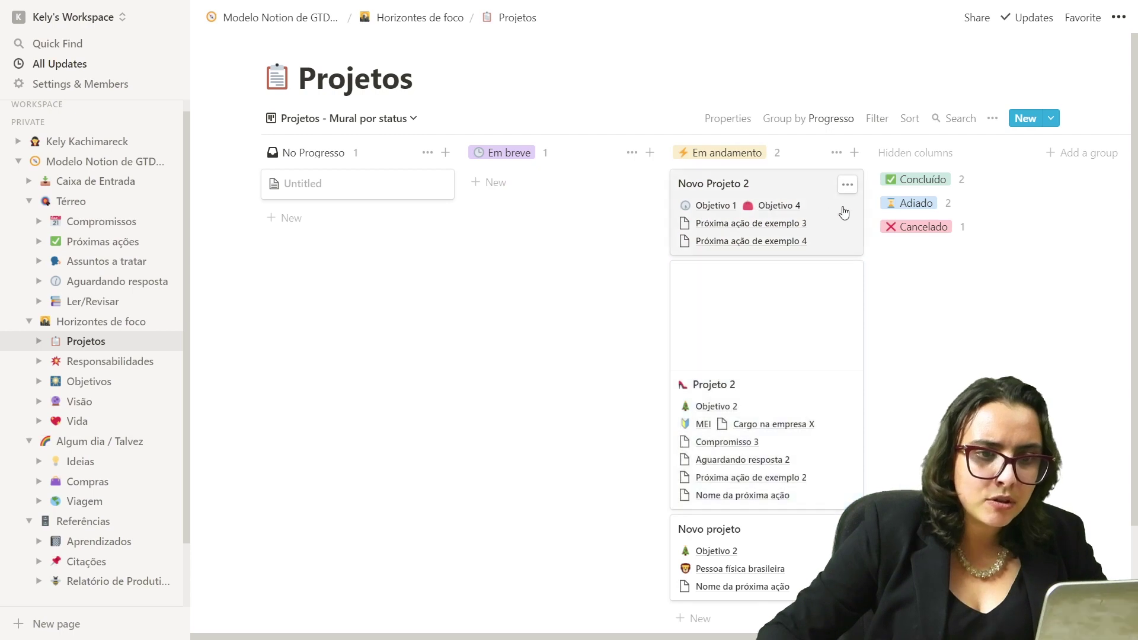
# - Move Novo Projeto 2 to the hidden Concluído group, Projeto 2 to Adiado and Novo projeto to Cancelado
pyautogui.moveTo(762, 205); pyautogui.dragTo(931, 182)
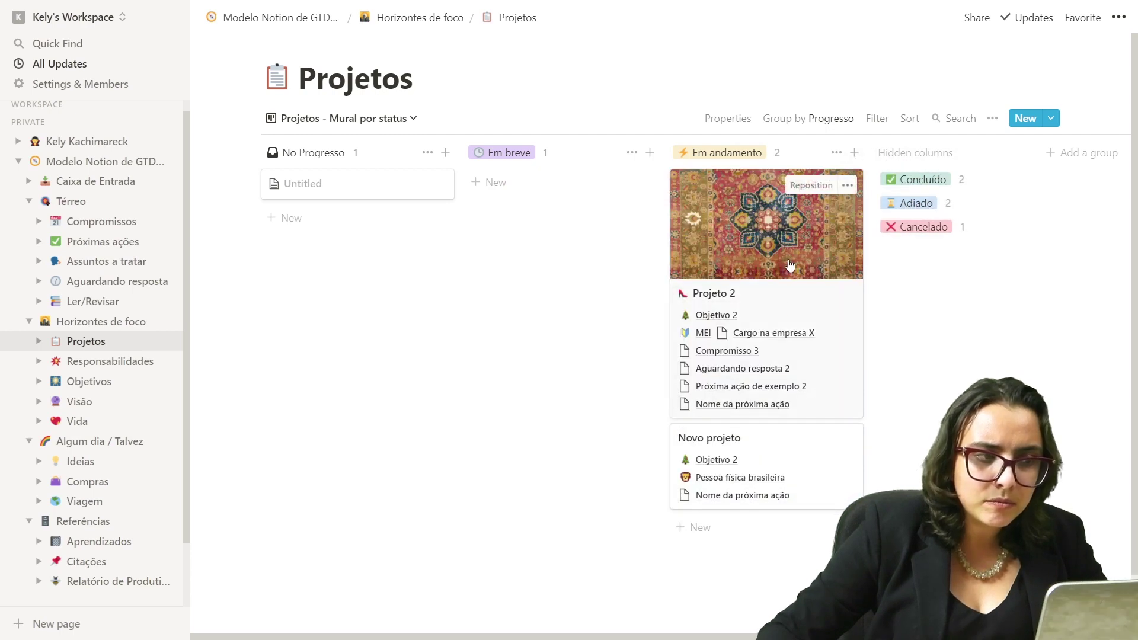
pyautogui.moveTo(791, 255); pyautogui.dragTo(943, 180)
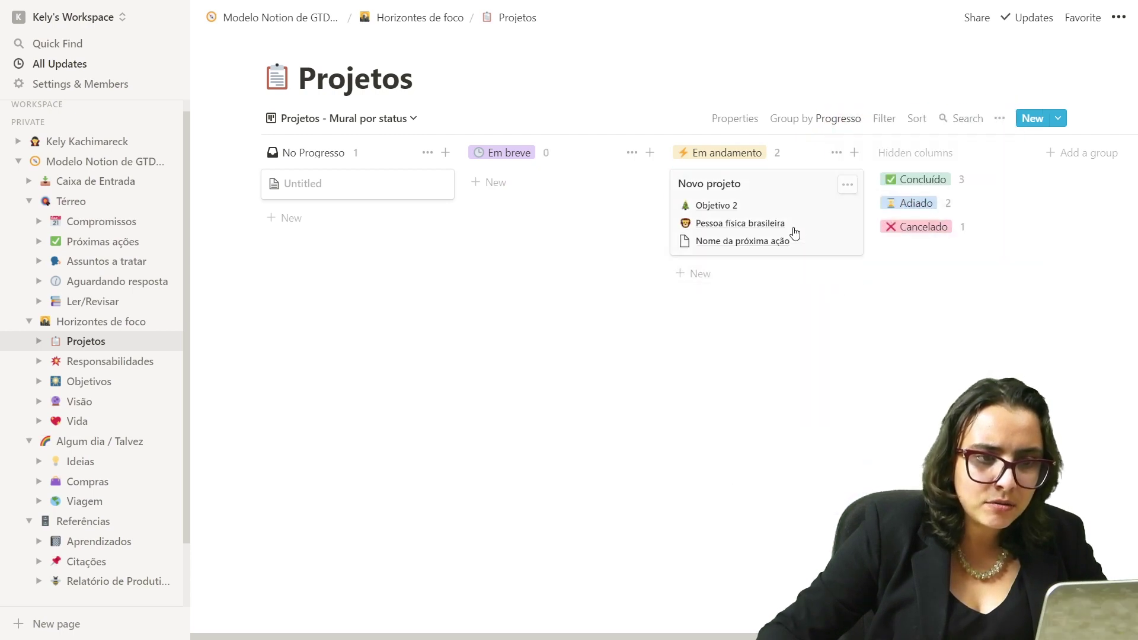
pyautogui.moveTo(791, 234); pyautogui.dragTo(943, 236)
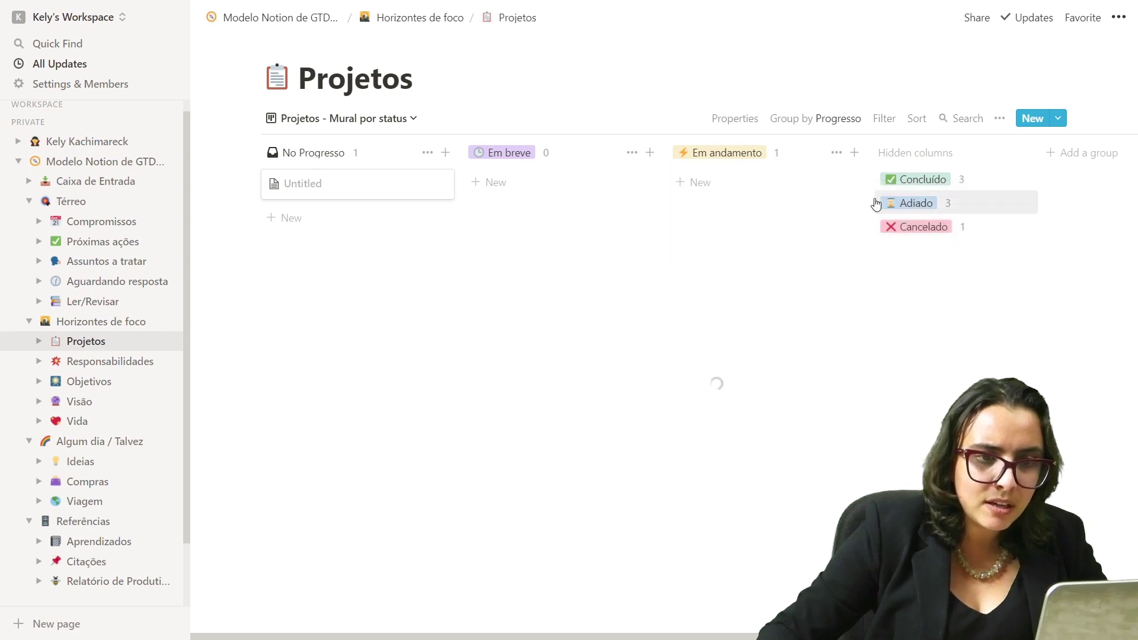
# - Switch to the Projetos - Calendário view, check its property visibility options and look through the scheduled projects
pyautogui.click(408, 120)
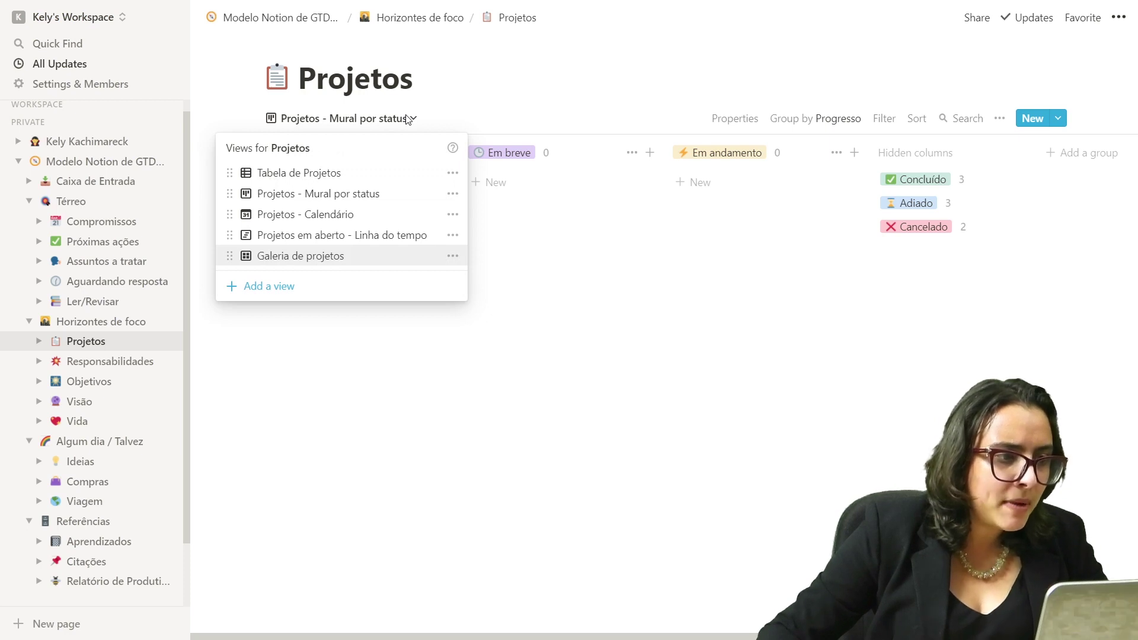
pyautogui.click(396, 220)
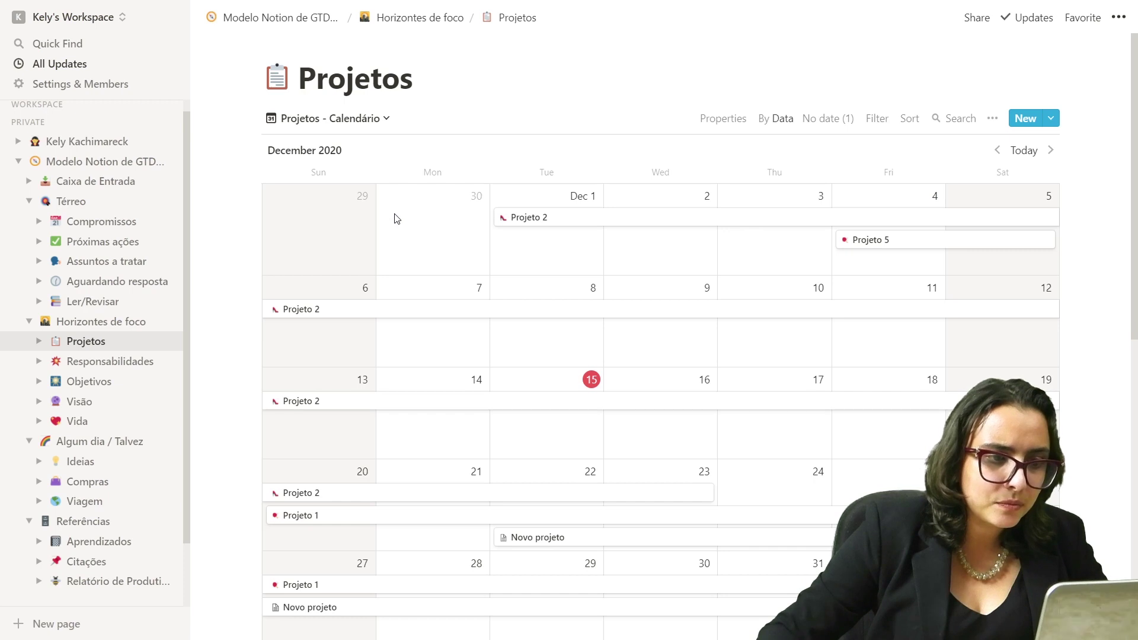
pyautogui.click(735, 120)
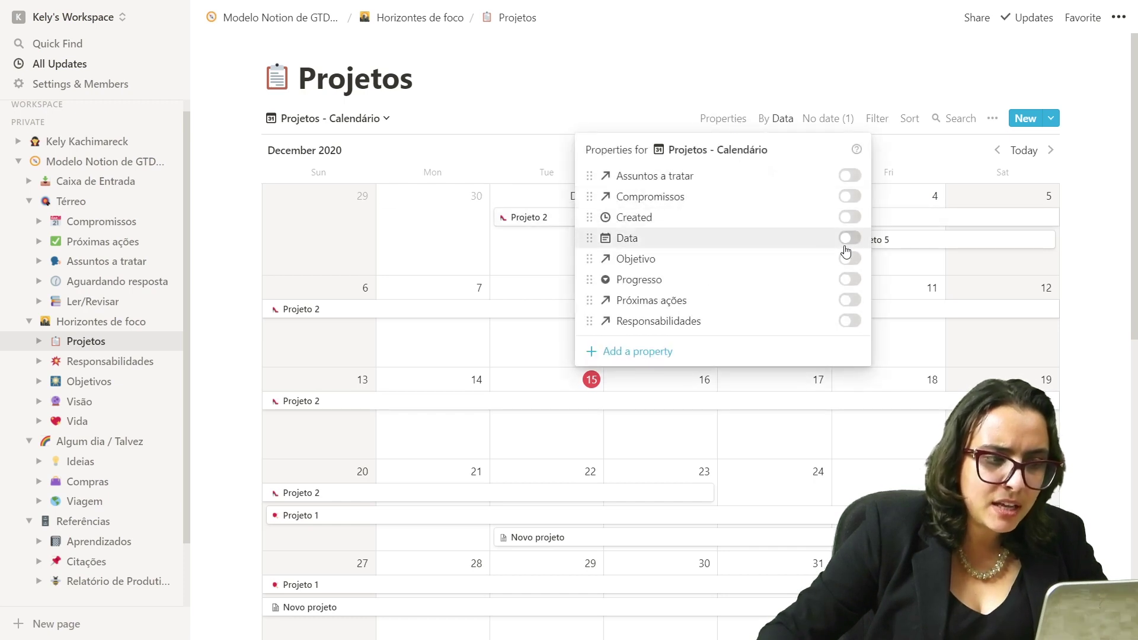
pyautogui.click(1091, 338)
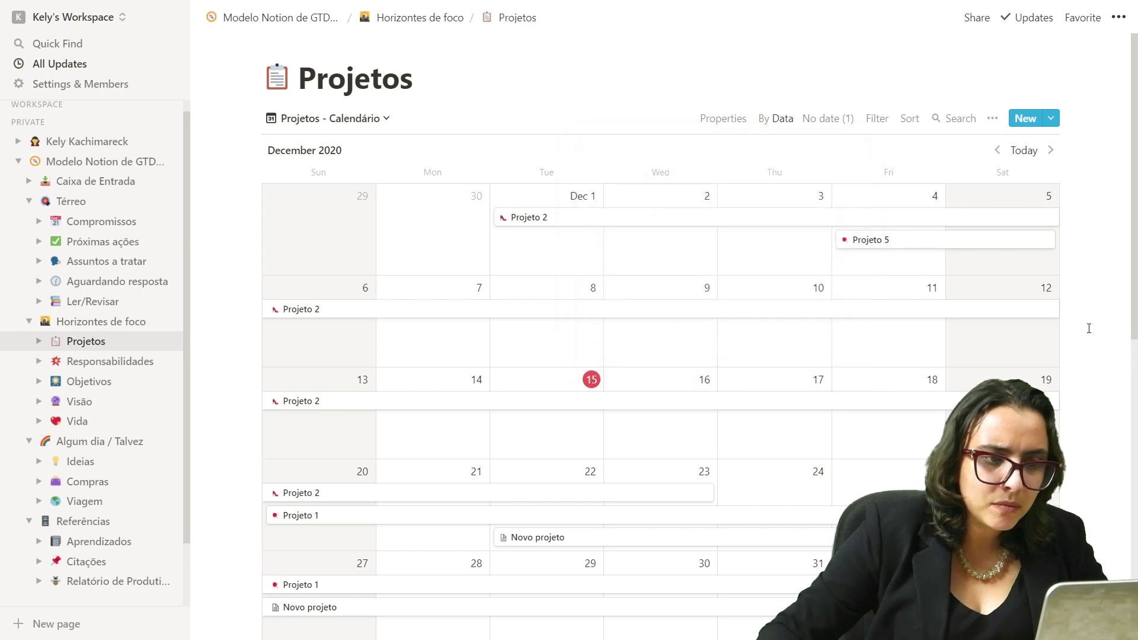
pyautogui.scroll(-3, 1080, 248)
pyautogui.scroll(-10, 1081, 249)
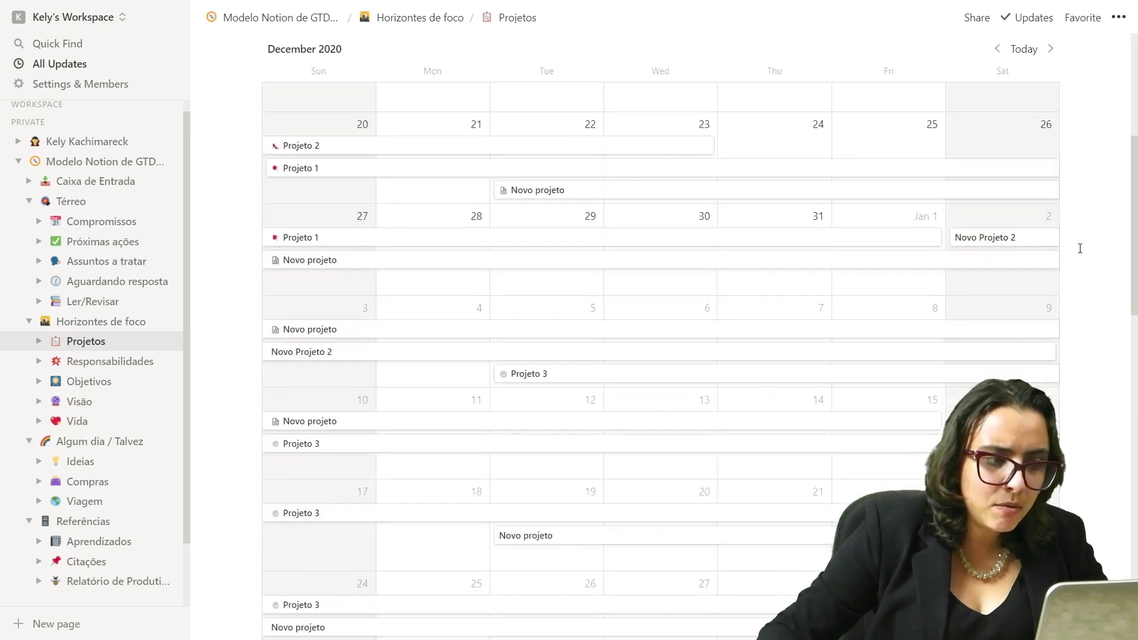
pyautogui.scroll(15, 1080, 249)
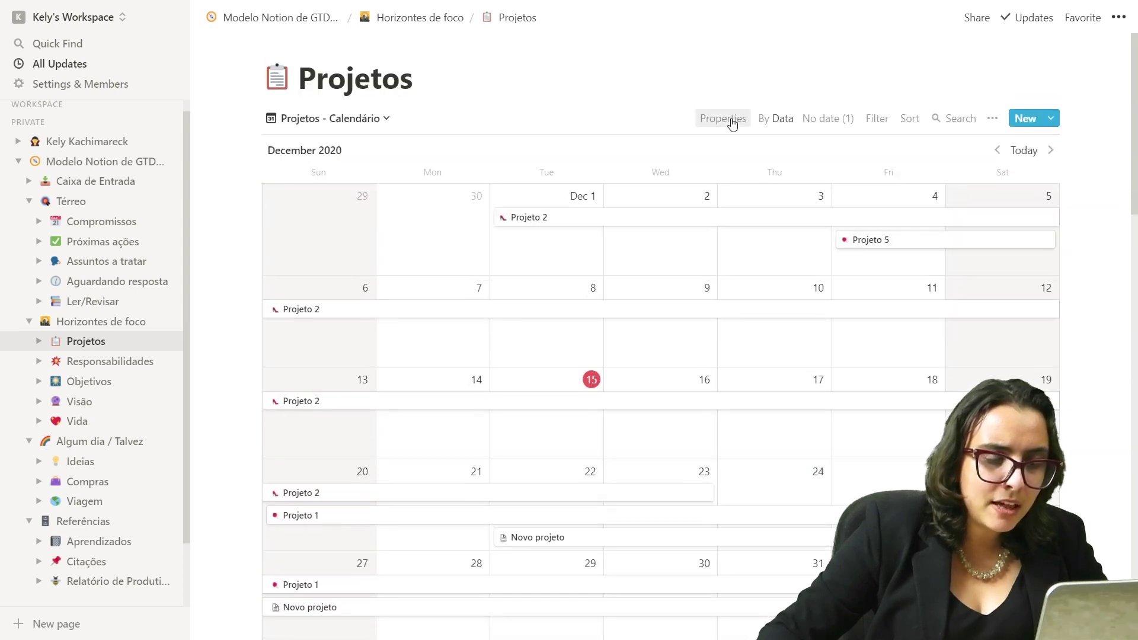
# - Open the property visibility options of the Projetos - Calendário view
pyautogui.click(733, 123)
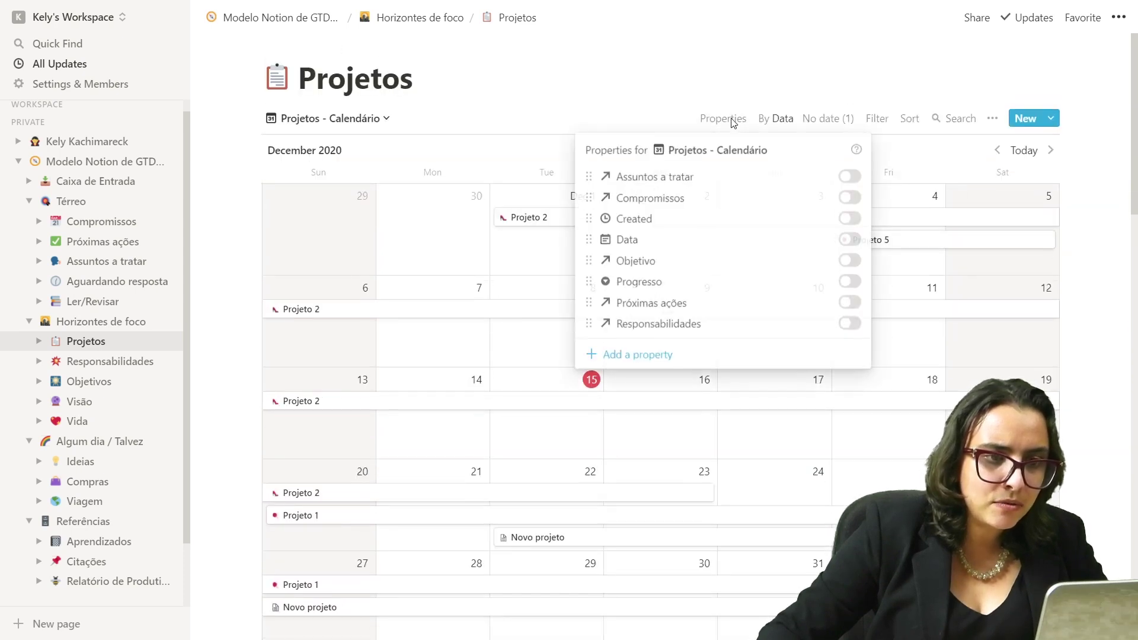
# - Show the Objetivo, Progresso, Próximas ações, Responsabilidades, Compromissos and Assuntos a tratar properties on the calendar cards
pyautogui.click(850, 260)
pyautogui.click(850, 280)
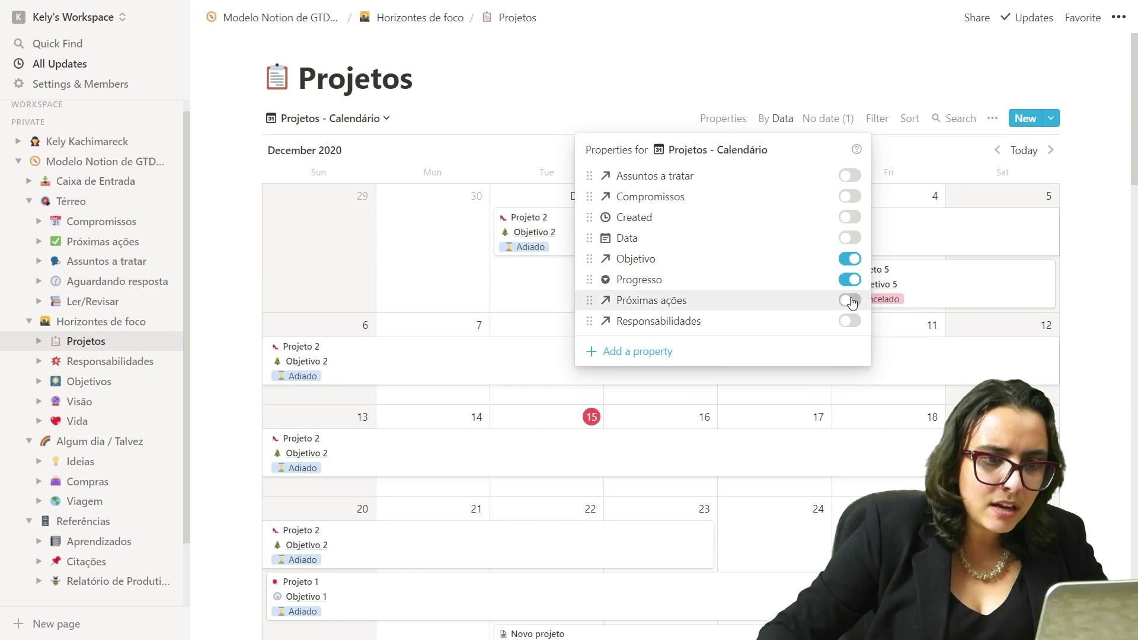
pyautogui.click(850, 301)
pyautogui.click(849, 322)
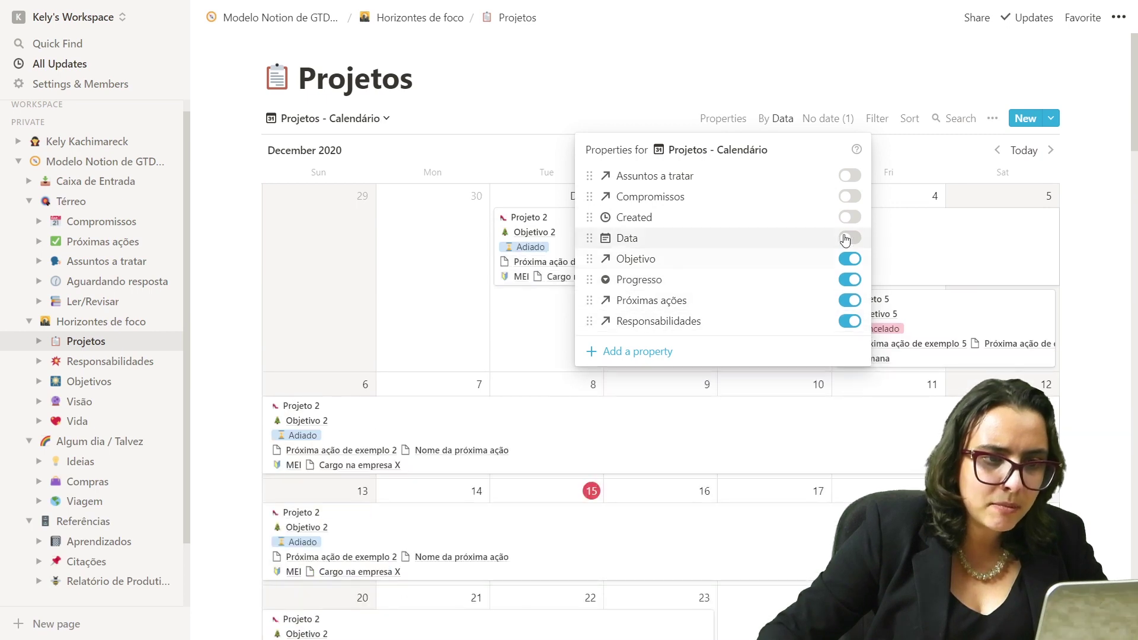
pyautogui.click(850, 196)
pyautogui.click(850, 175)
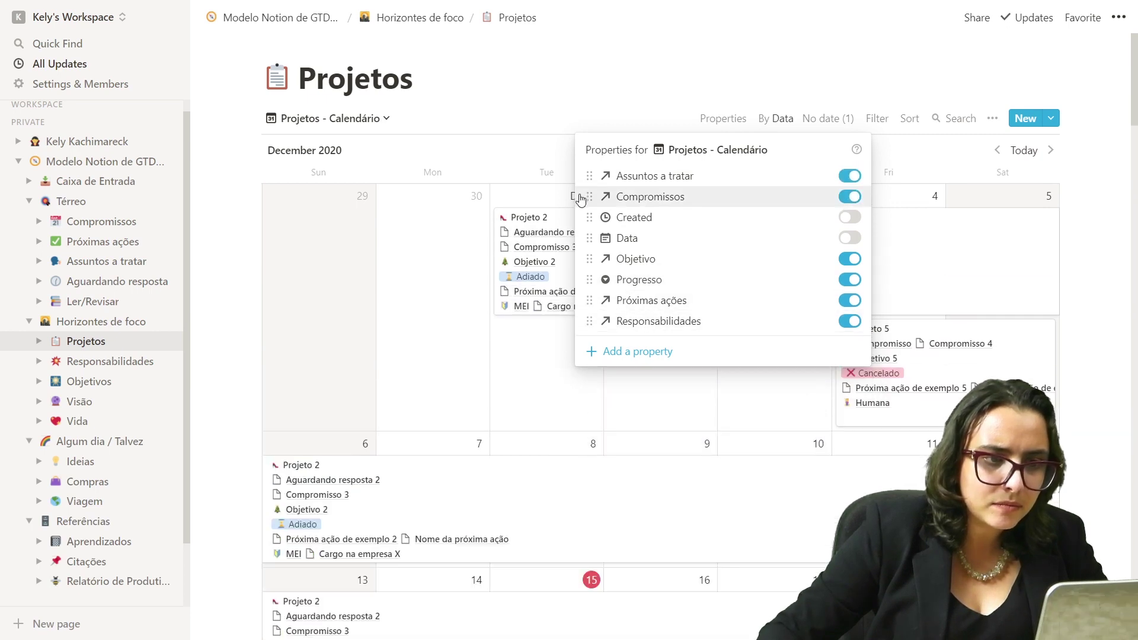
# - Reorder the calendar's properties so that Compromissos and Assuntos a tratar come last, after Responsabilidades
pyautogui.moveTo(589, 197); pyautogui.dragTo(590, 320)
pyautogui.moveTo(589, 176); pyautogui.dragTo(592, 323)
pyautogui.click(1069, 365)
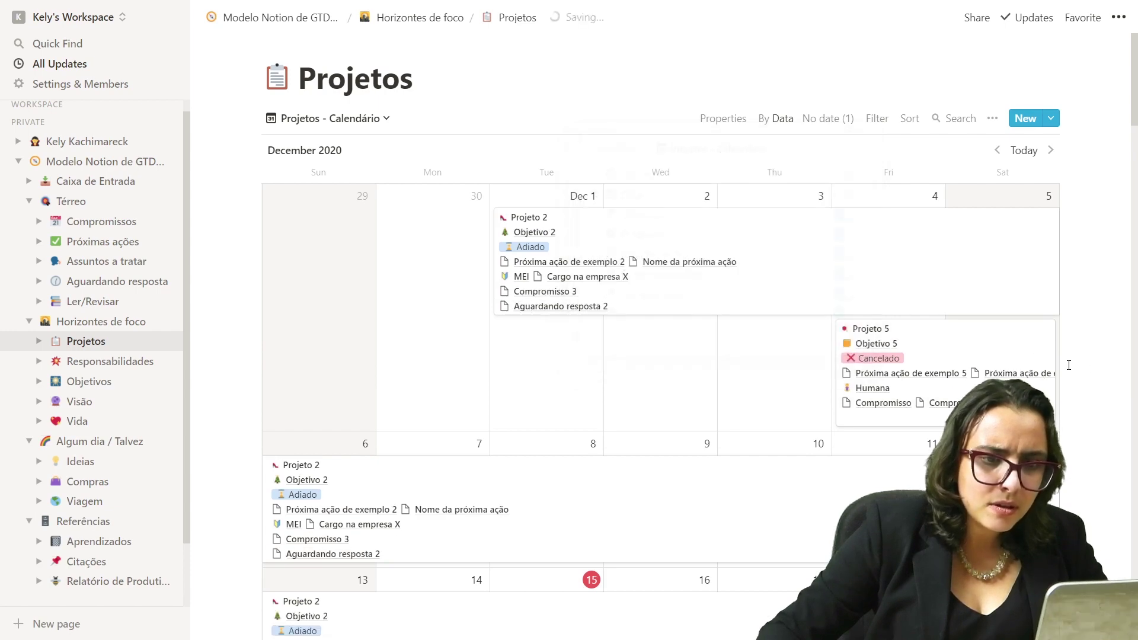
pyautogui.scroll(-10, 1067, 362)
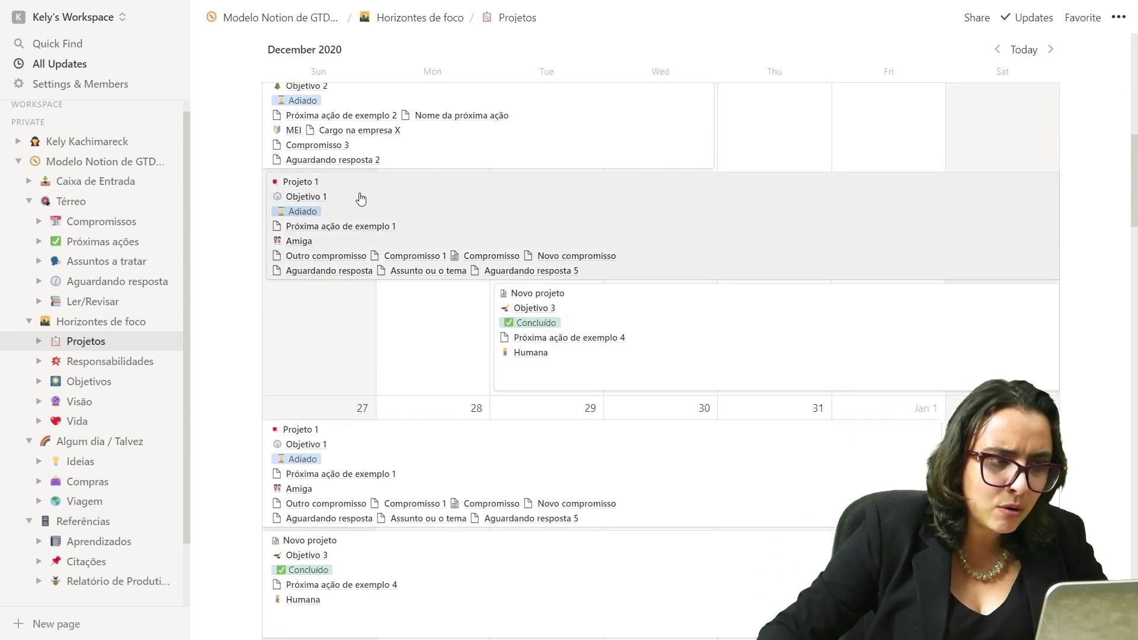
pyautogui.scroll(8, 1091, 301)
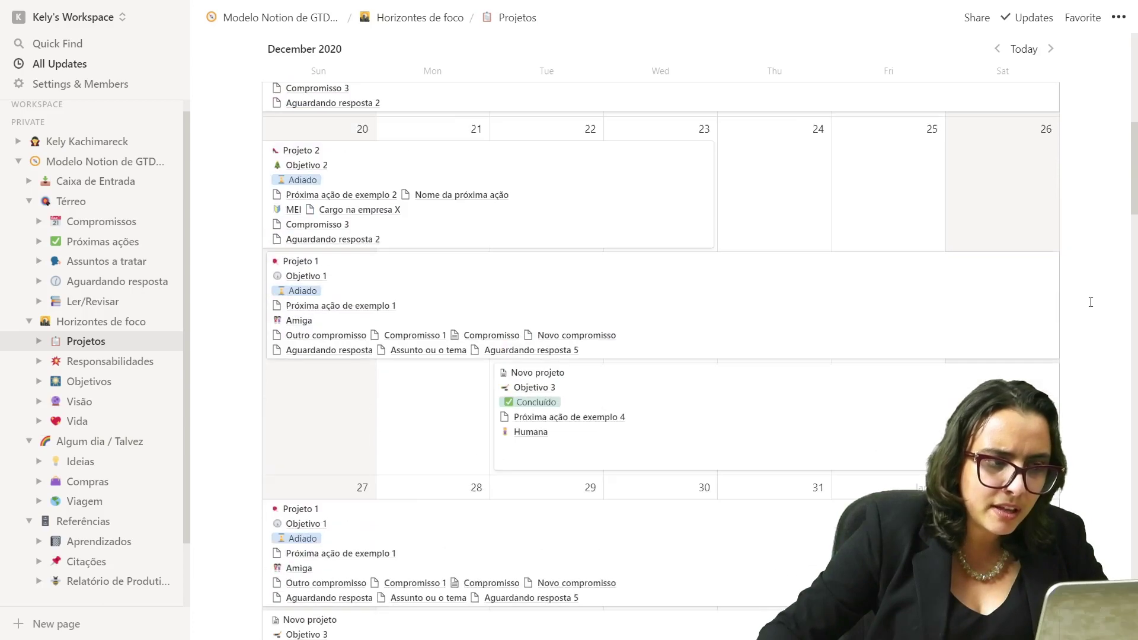
pyautogui.scroll(3, 1091, 301)
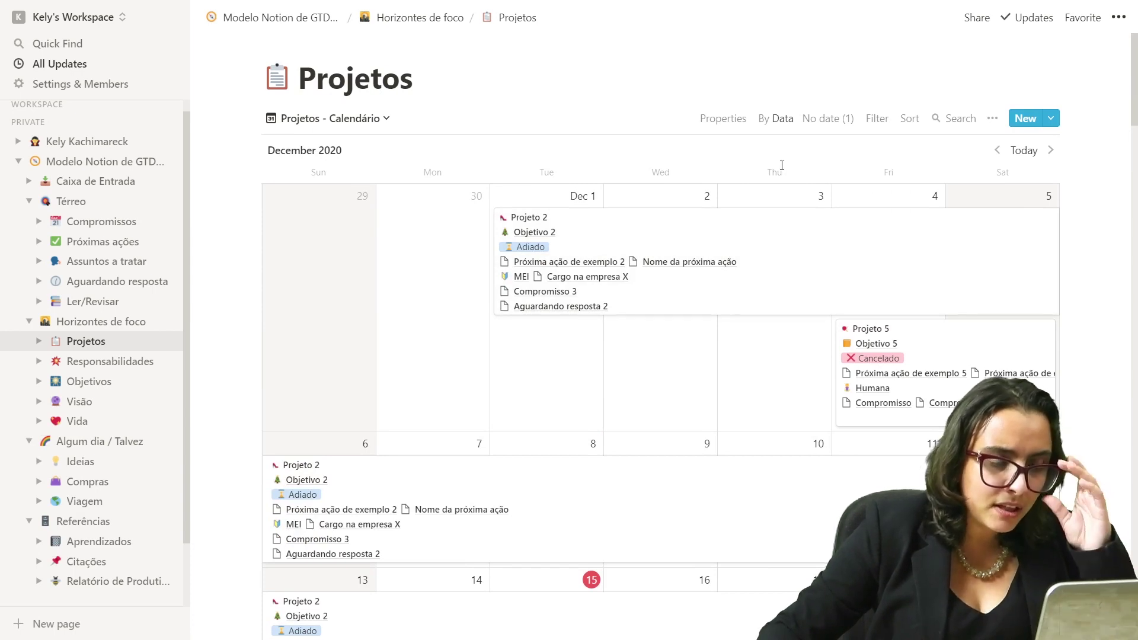
pyautogui.click(741, 118)
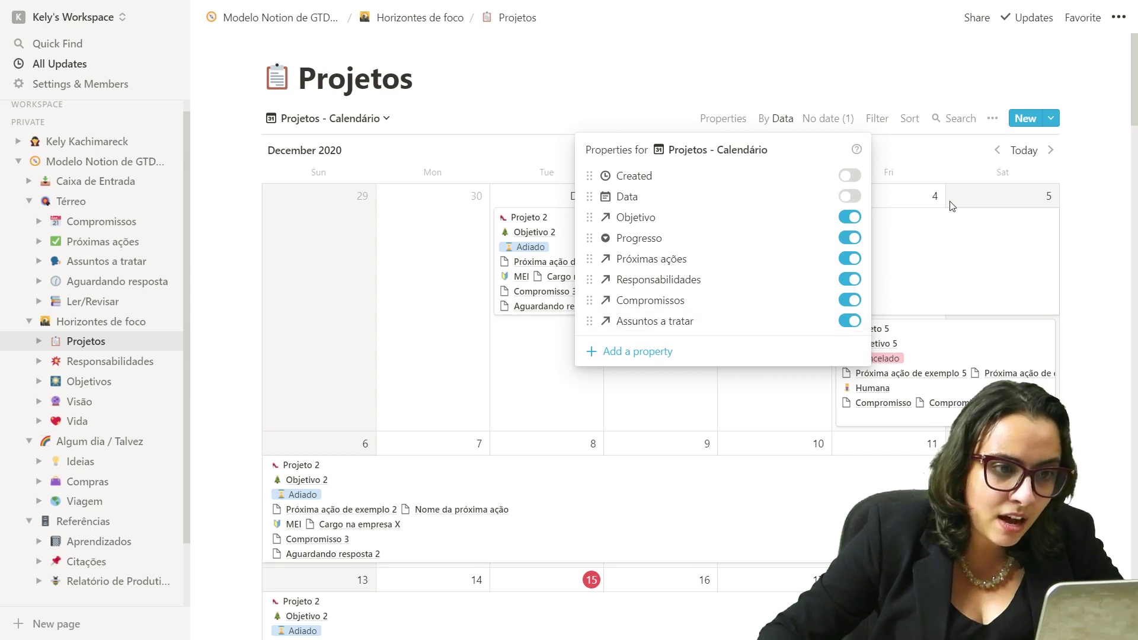
pyautogui.click(1102, 219)
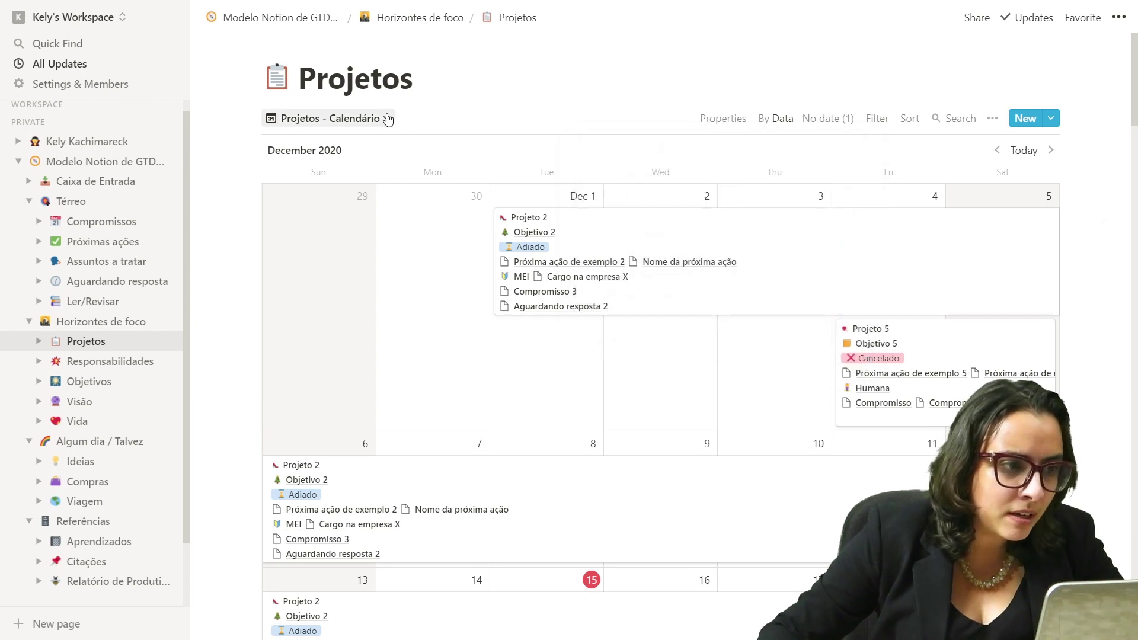
# - Switch the Projetos database to the "Projetos em aberto - Linha do tempo" timeline view
pyautogui.click(386, 119)
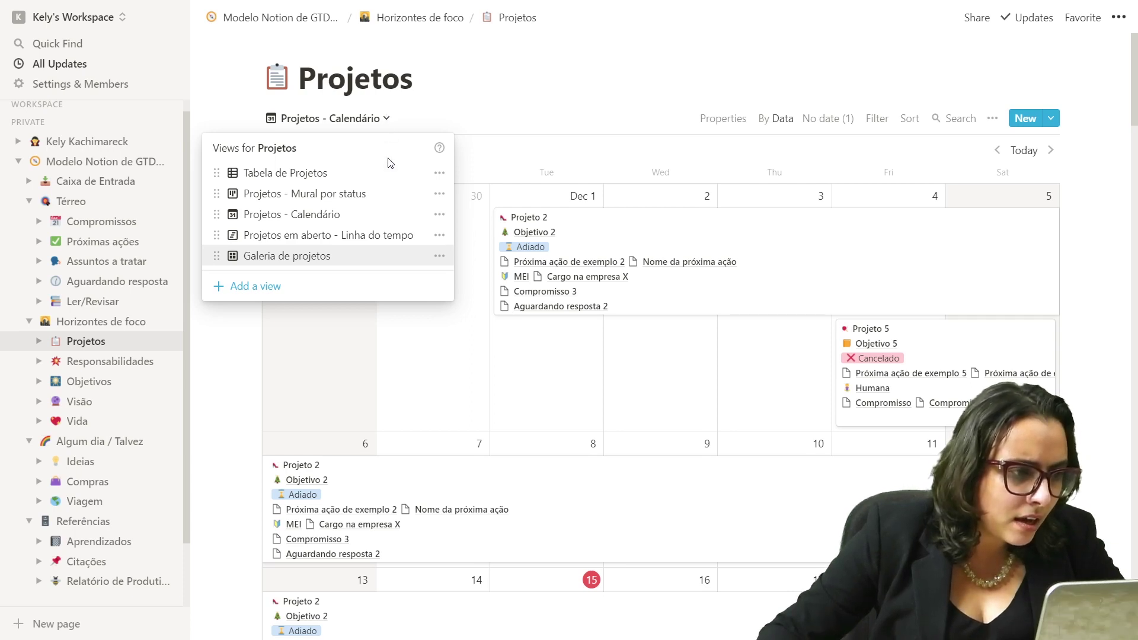
pyautogui.click(389, 238)
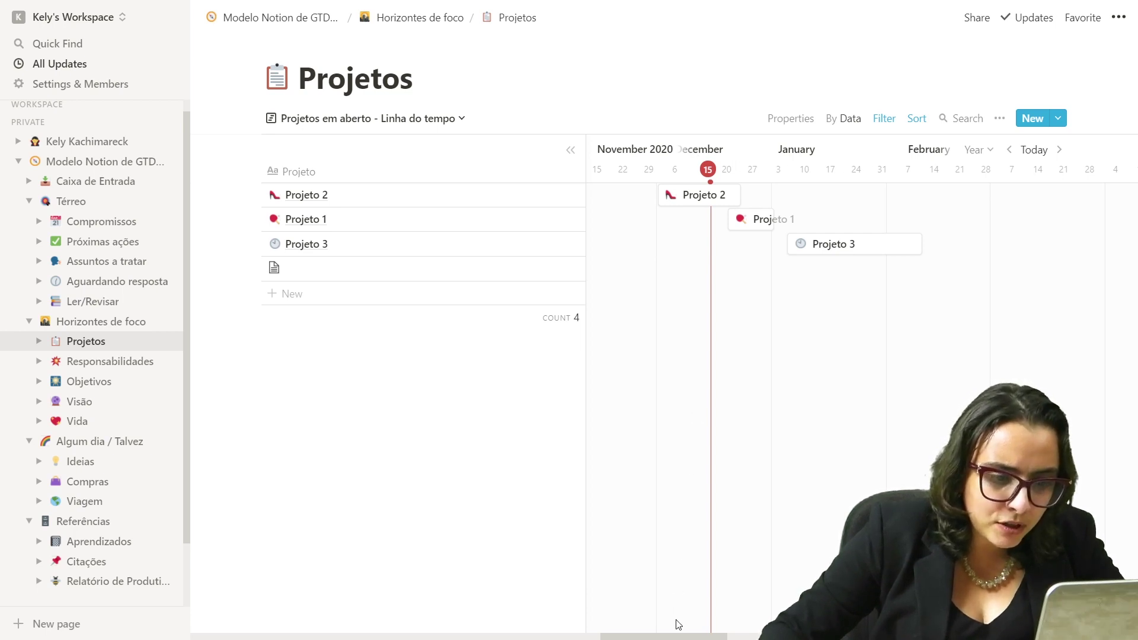
pyautogui.moveTo(676, 633)
pyautogui.mouseDown()
pyautogui.moveTo(637, 634)
pyautogui.moveTo(712, 628)
pyautogui.moveTo(676, 628)
pyautogui.mouseUp()
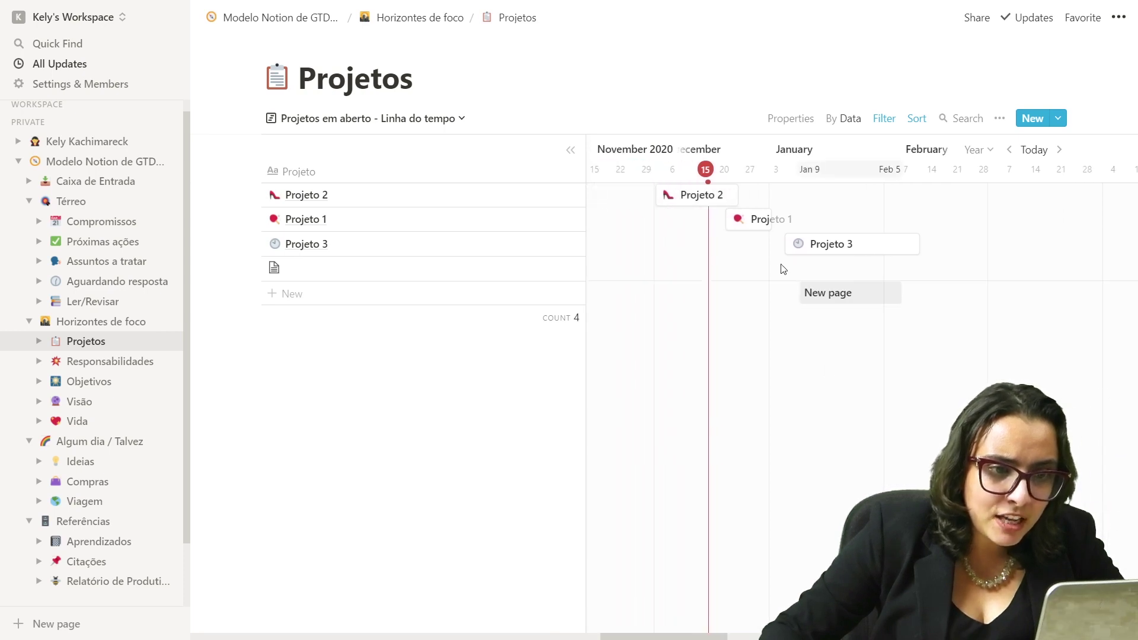
# - Reschedule the timeline bars: Projeto 1 to Dec 8–20, Projeto 3 to Nov 22–Dec 28 and Projeto 2 to Dec 23–Jan 14
pyautogui.moveTo(769, 223); pyautogui.dragTo(713, 220)
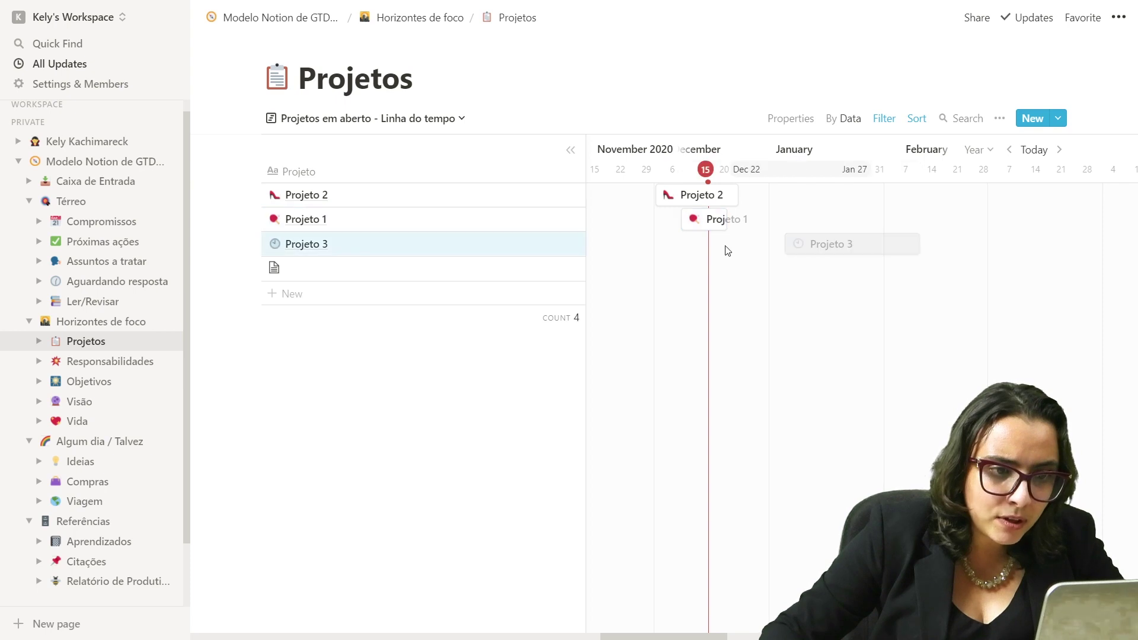
pyautogui.moveTo(838, 245); pyautogui.dragTo(667, 247)
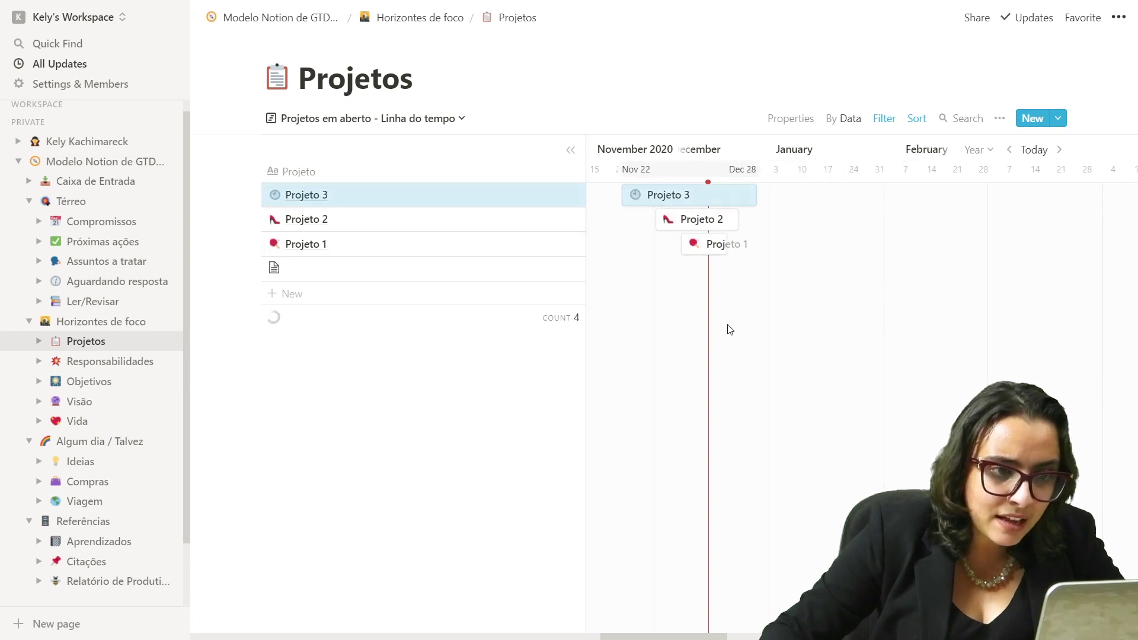
pyautogui.moveTo(706, 220); pyautogui.dragTo(807, 216)
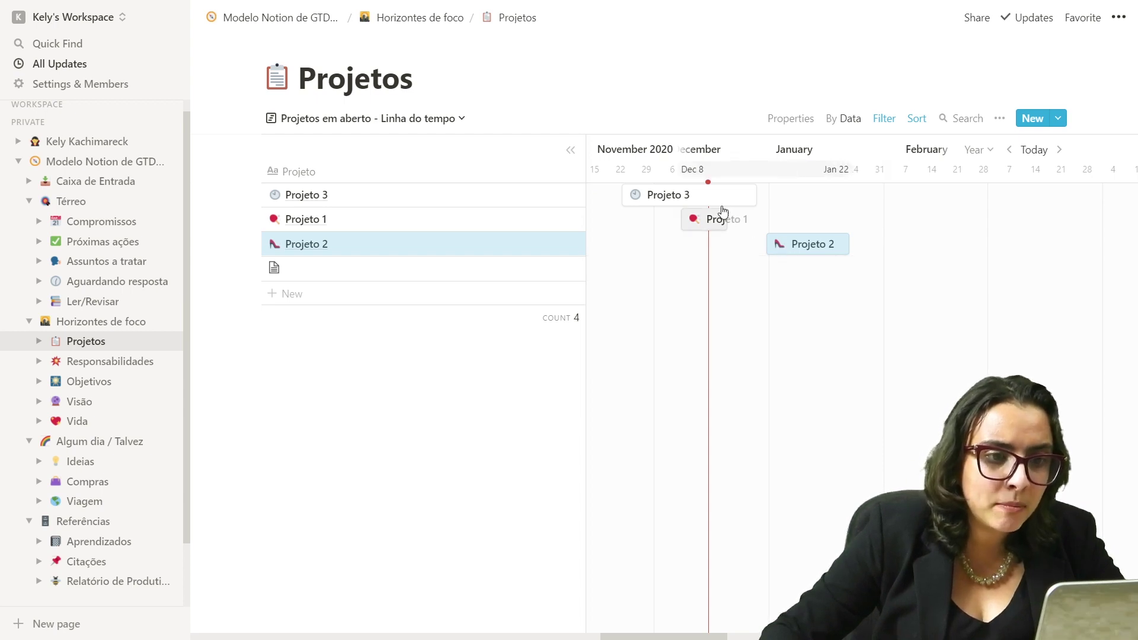
pyautogui.moveTo(780, 244); pyautogui.dragTo(751, 244)
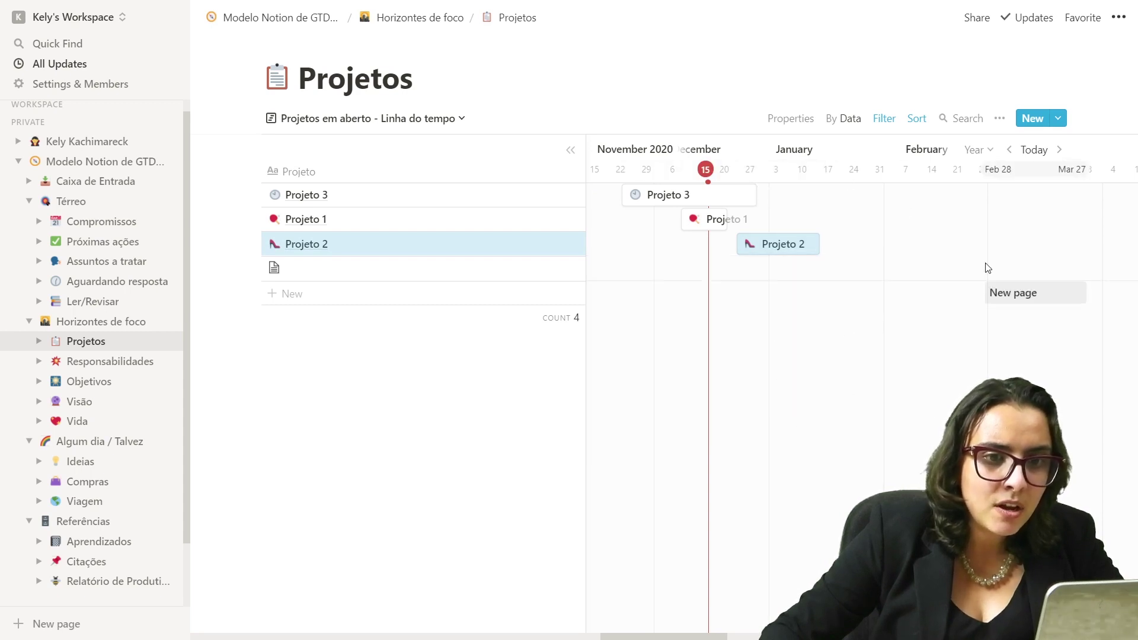
# - Preview the project timeline at the Quarter, Month and Bi-week scales
pyautogui.click(996, 156)
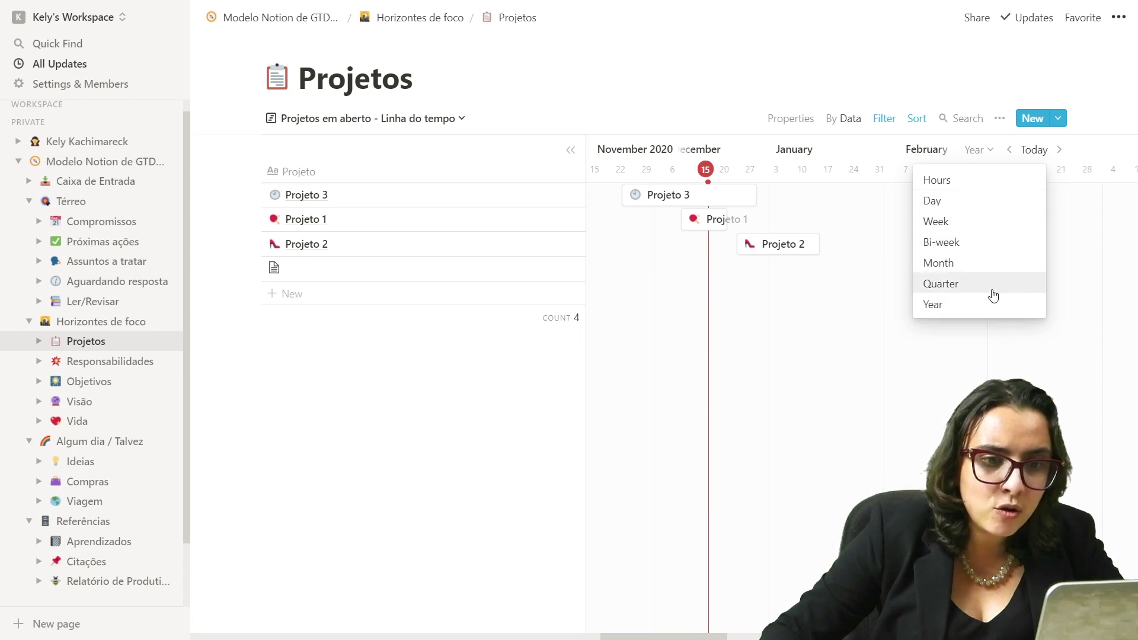
pyautogui.click(993, 286)
pyautogui.click(993, 156)
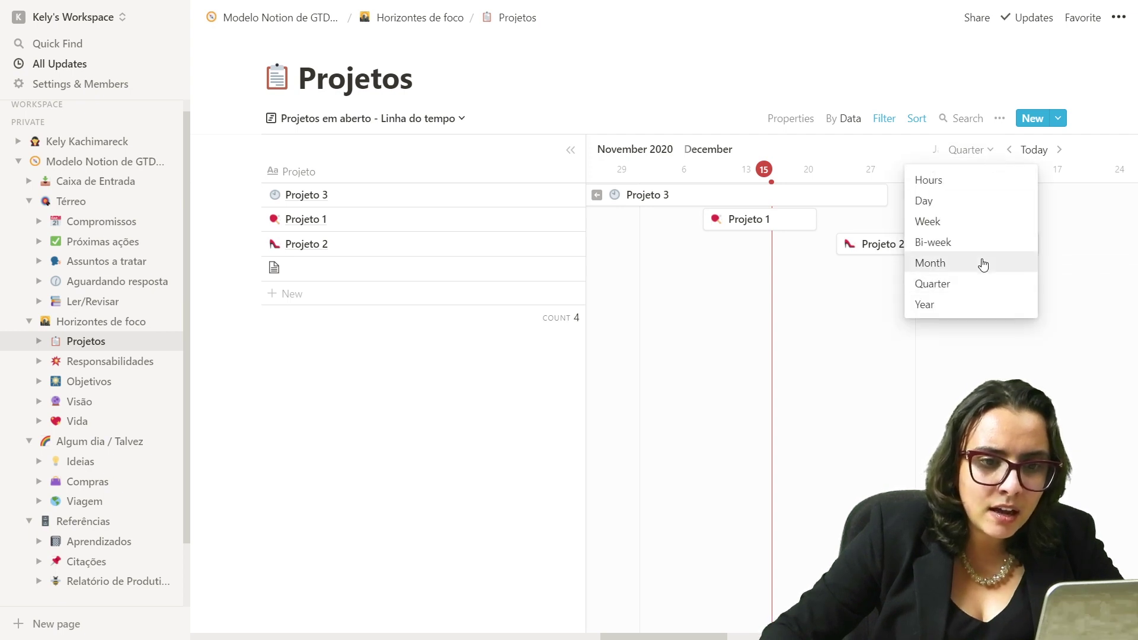
pyautogui.click(982, 262)
pyautogui.click(986, 155)
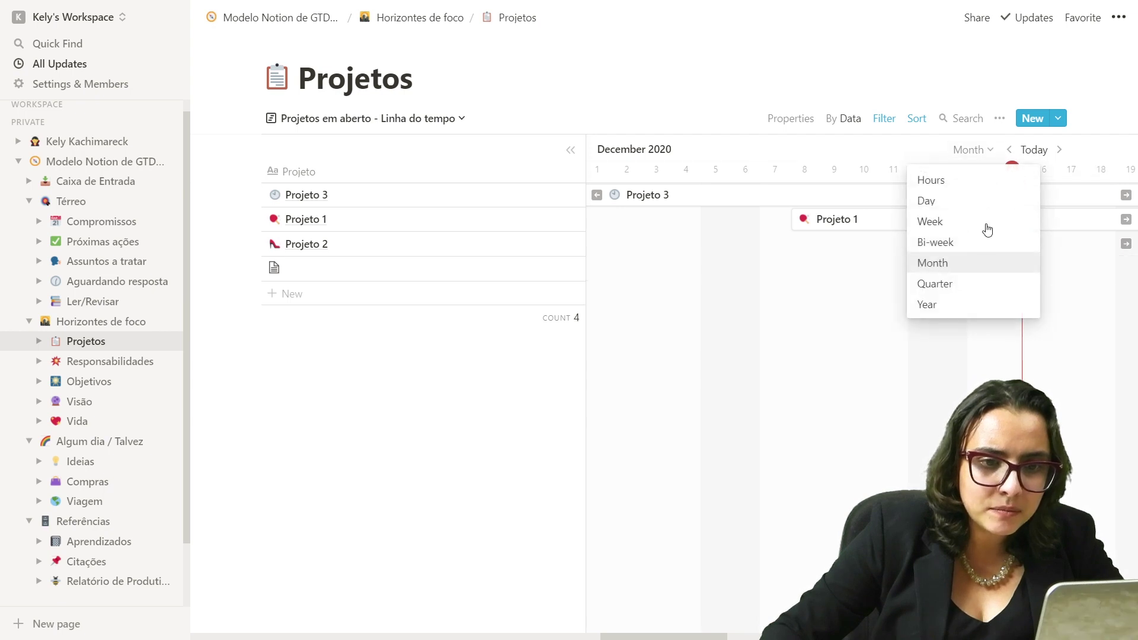
pyautogui.click(985, 244)
# - Preview the timeline at the Week, Day and Hours scales, and return it to the Year scale
pyautogui.click(986, 153)
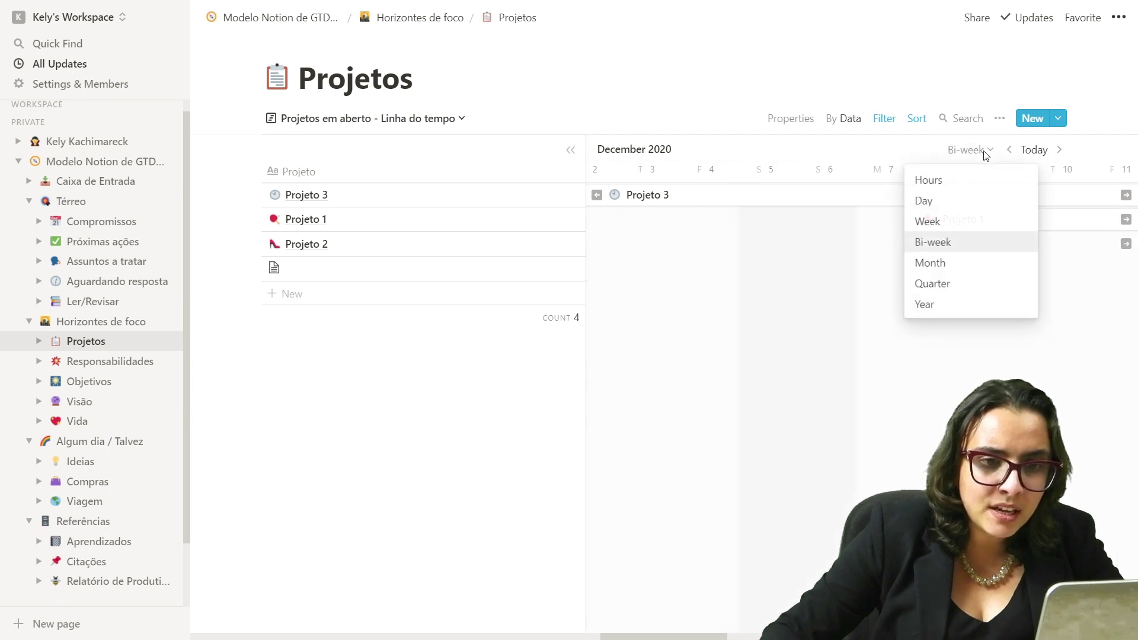
pyautogui.click(980, 222)
pyautogui.click(976, 151)
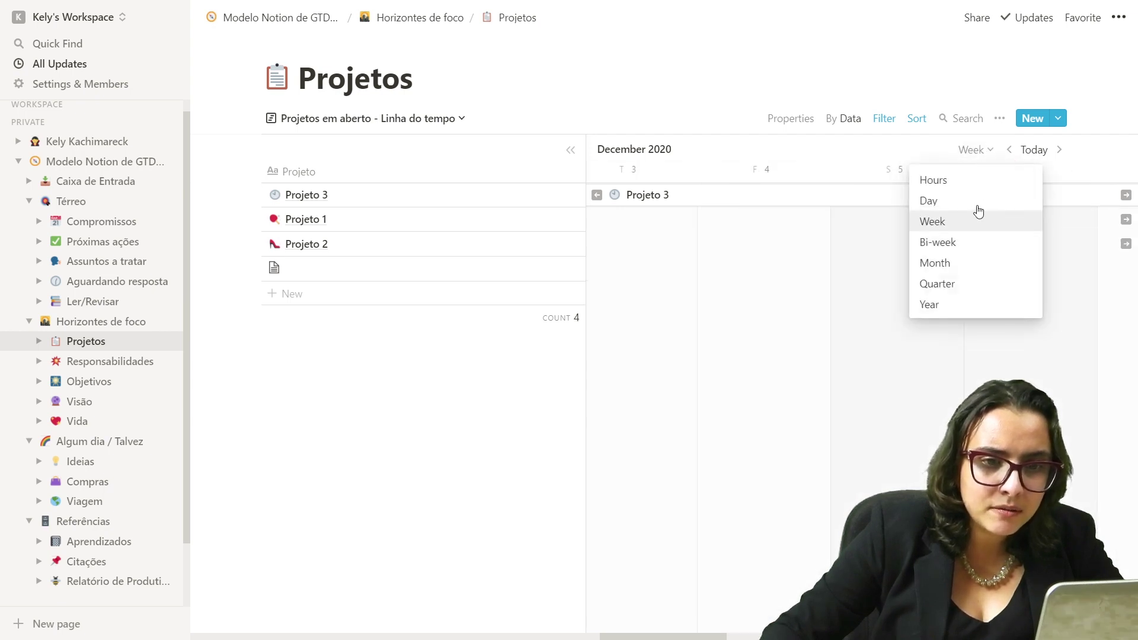
pyautogui.click(974, 202)
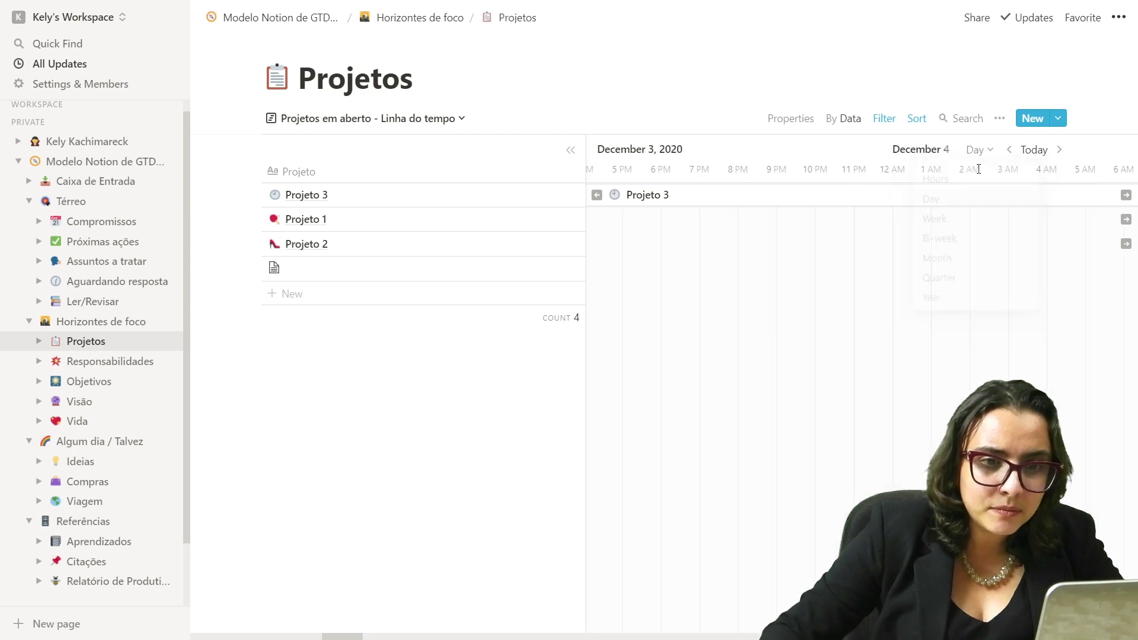
pyautogui.click(977, 151)
pyautogui.click(979, 182)
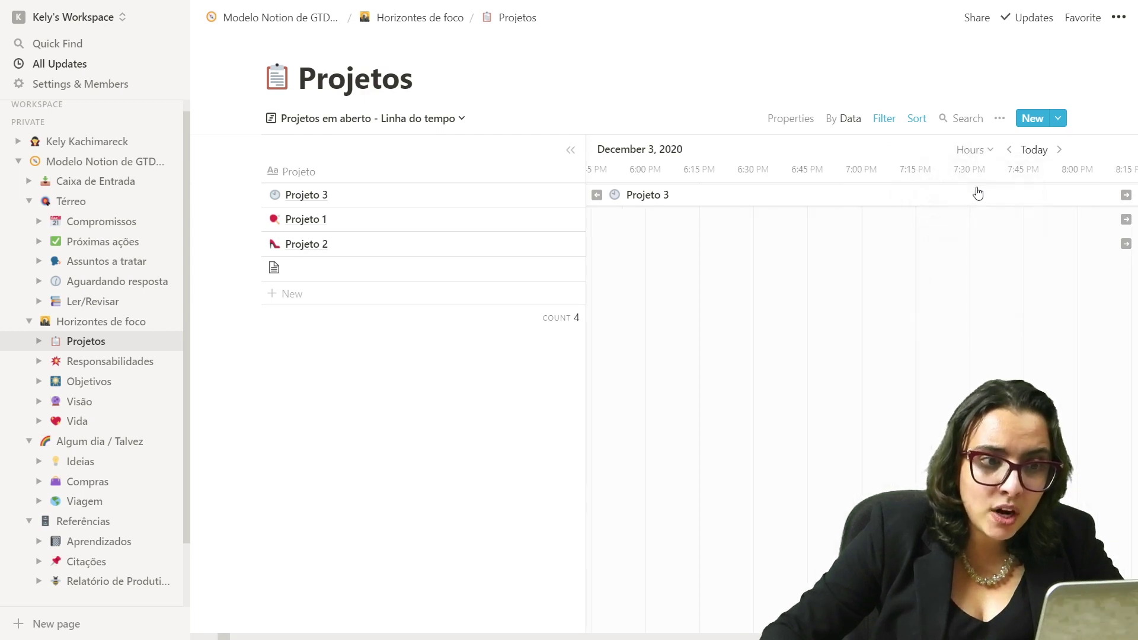
pyautogui.click(974, 151)
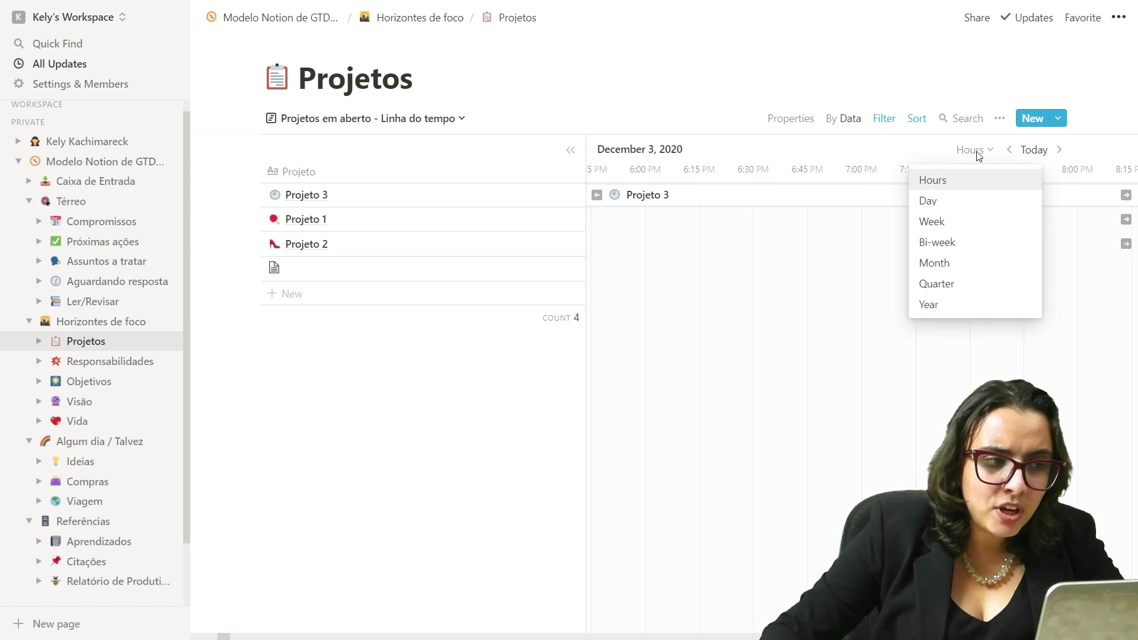
pyautogui.click(975, 304)
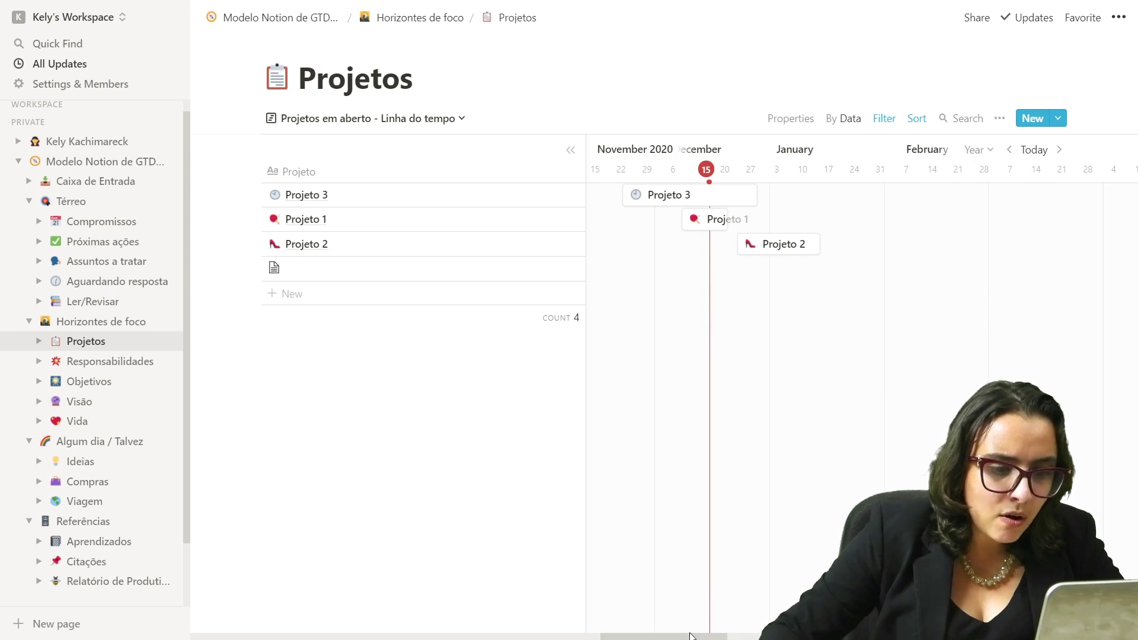
pyautogui.moveTo(691, 636)
pyautogui.mouseDown()
pyautogui.moveTo(759, 636)
pyautogui.moveTo(694, 636)
pyautogui.mouseUp()
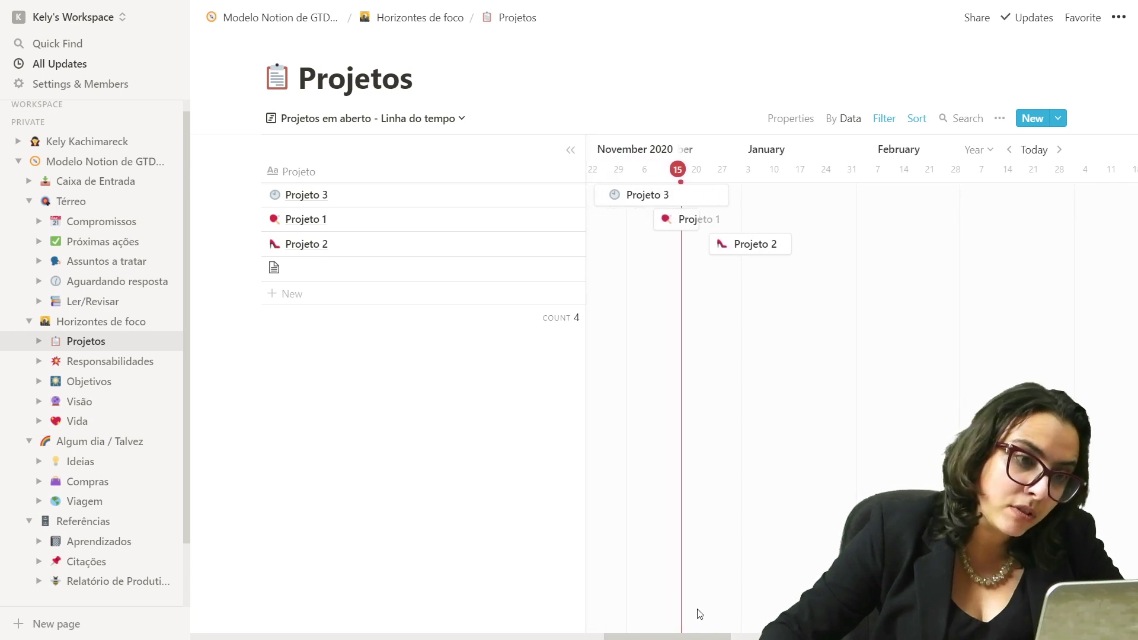
# - Switch the Projetos database to the "Galeria de projetos" view and look over its project cards
pyautogui.click(418, 120)
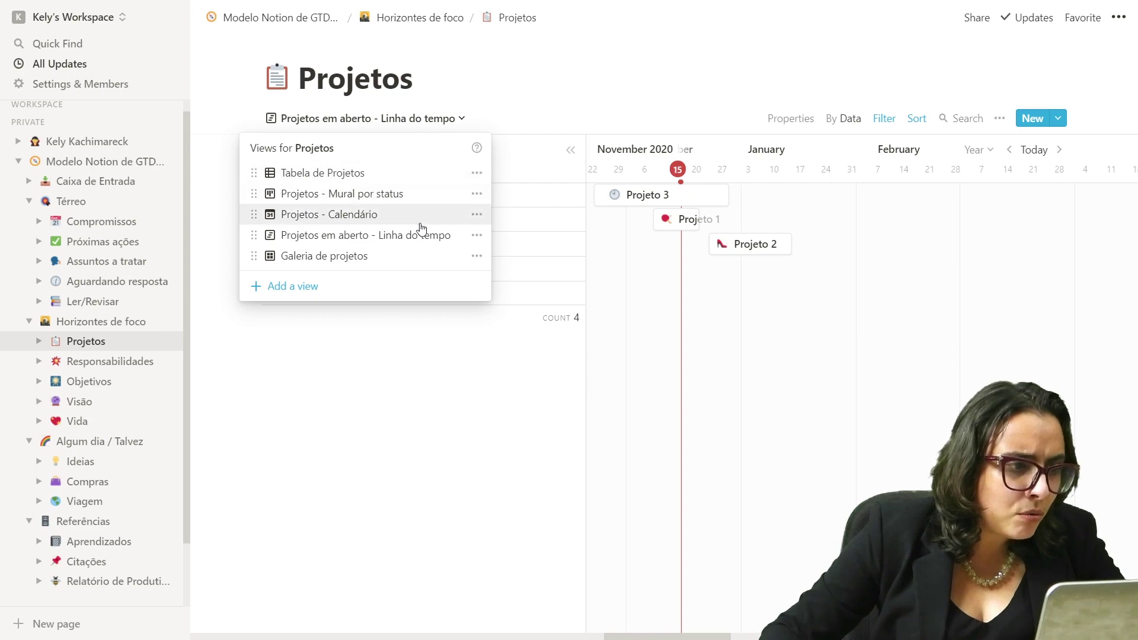
pyautogui.click(411, 261)
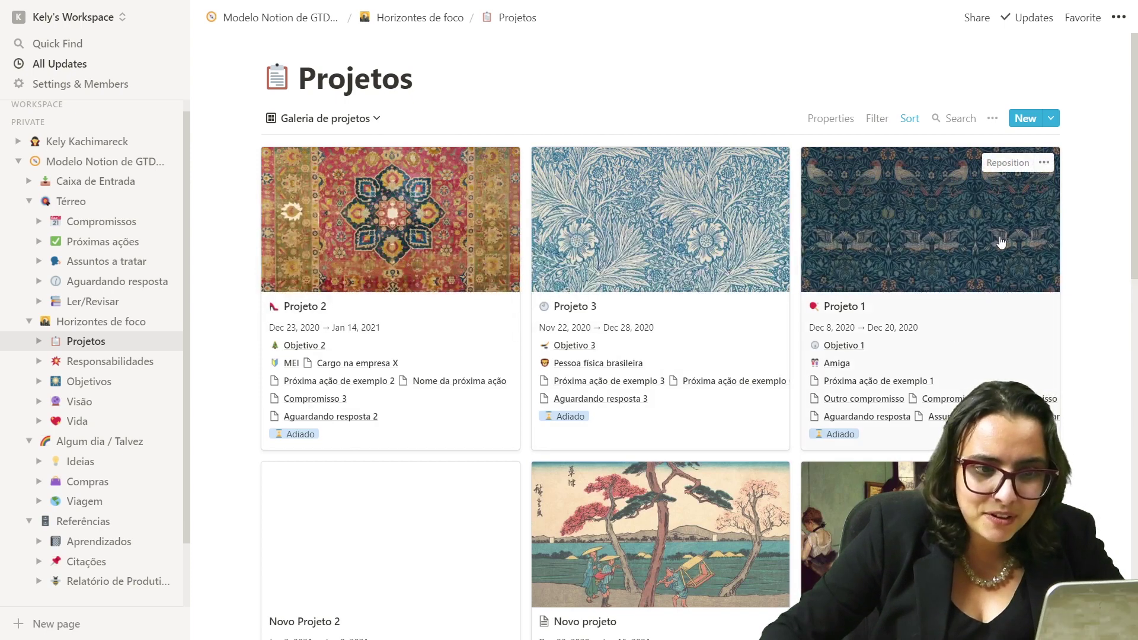
pyautogui.moveTo(1136, 172); pyautogui.dragTo(1136, 287)
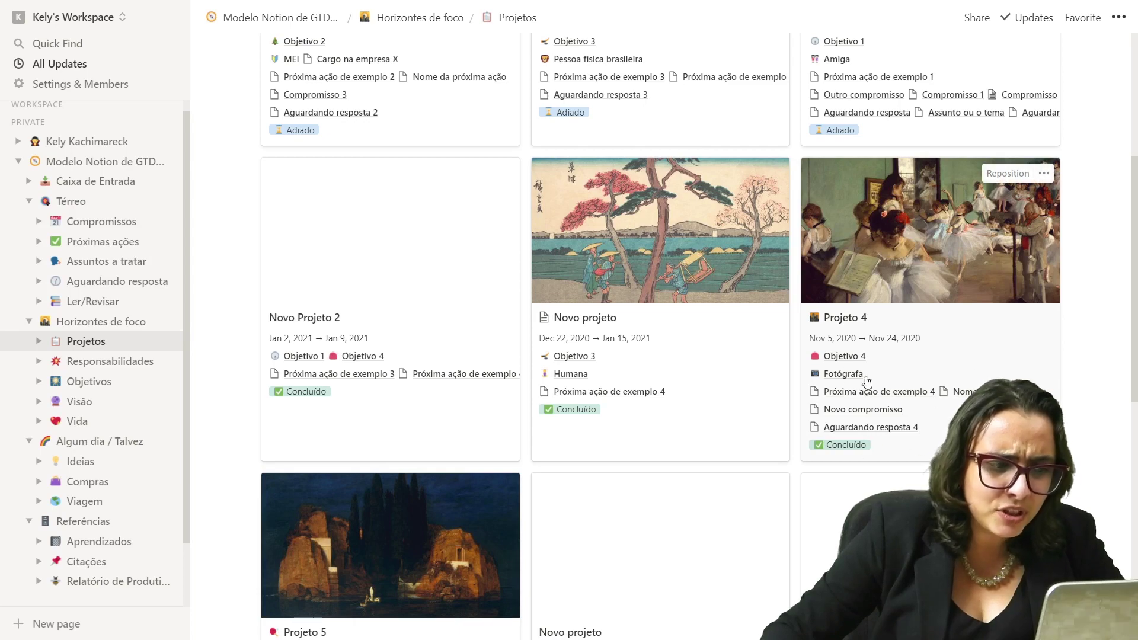
pyautogui.scroll(4, 931, 237)
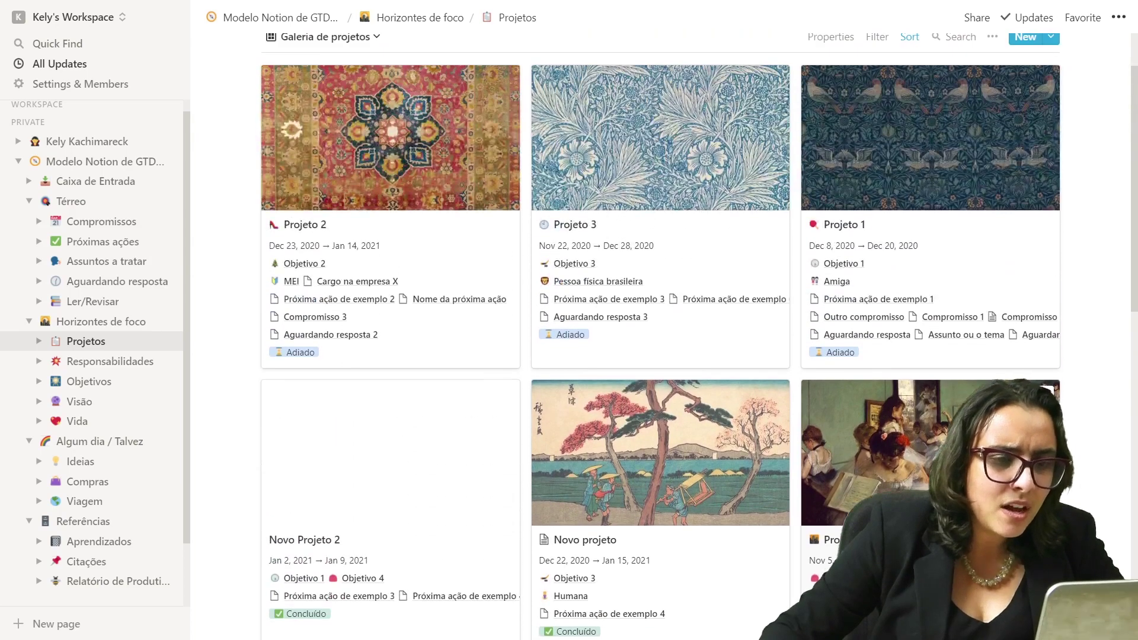
pyautogui.scroll(-3, 931, 237)
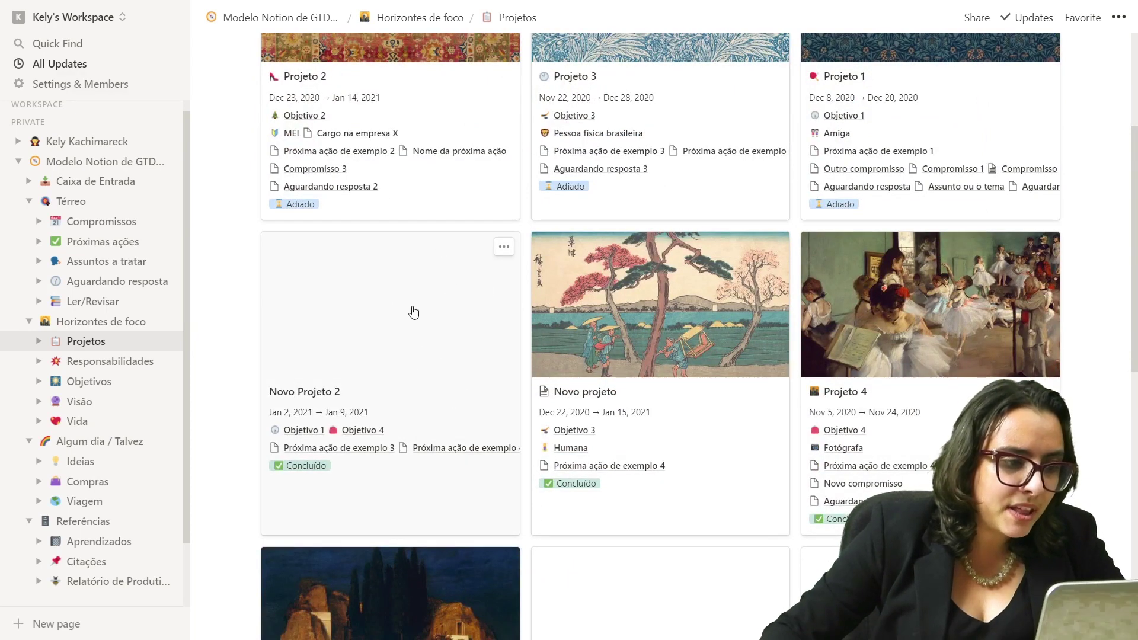
# - Add a cover to the Novo Projeto 2 page and look through the Gallery, Upload and Link sources for changing it
pyautogui.click(448, 318)
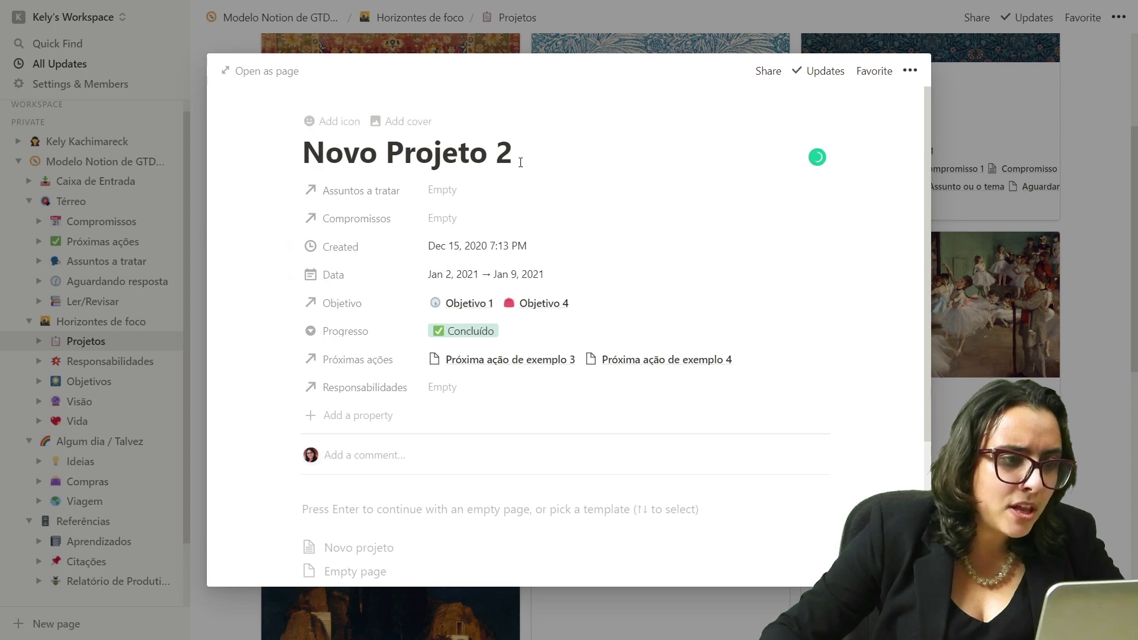
pyautogui.click(420, 130)
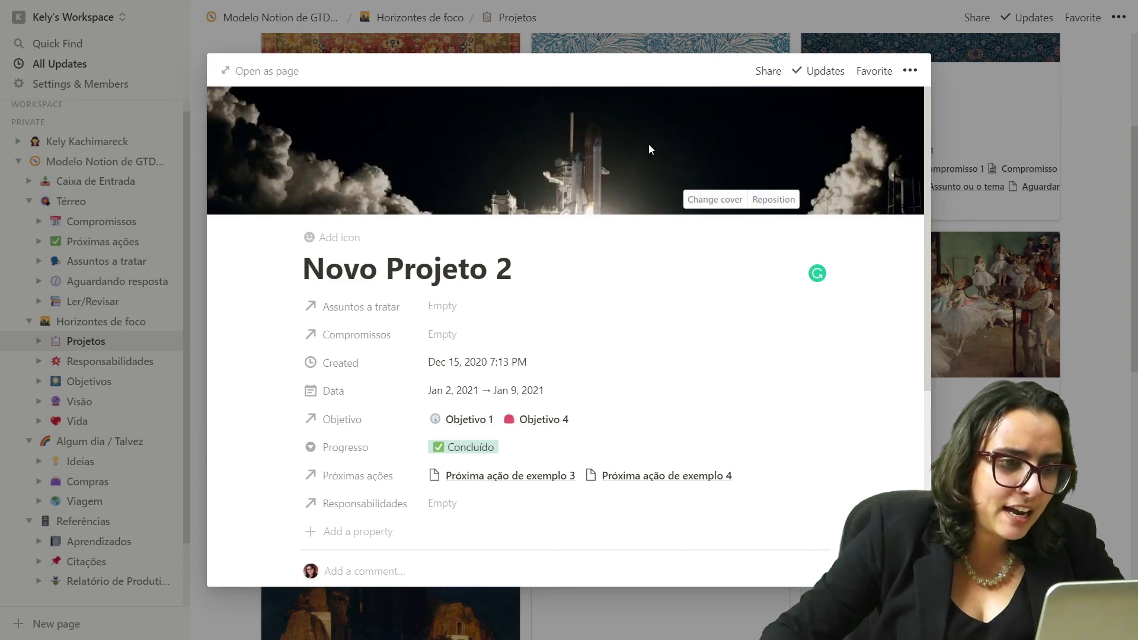
pyautogui.click(717, 201)
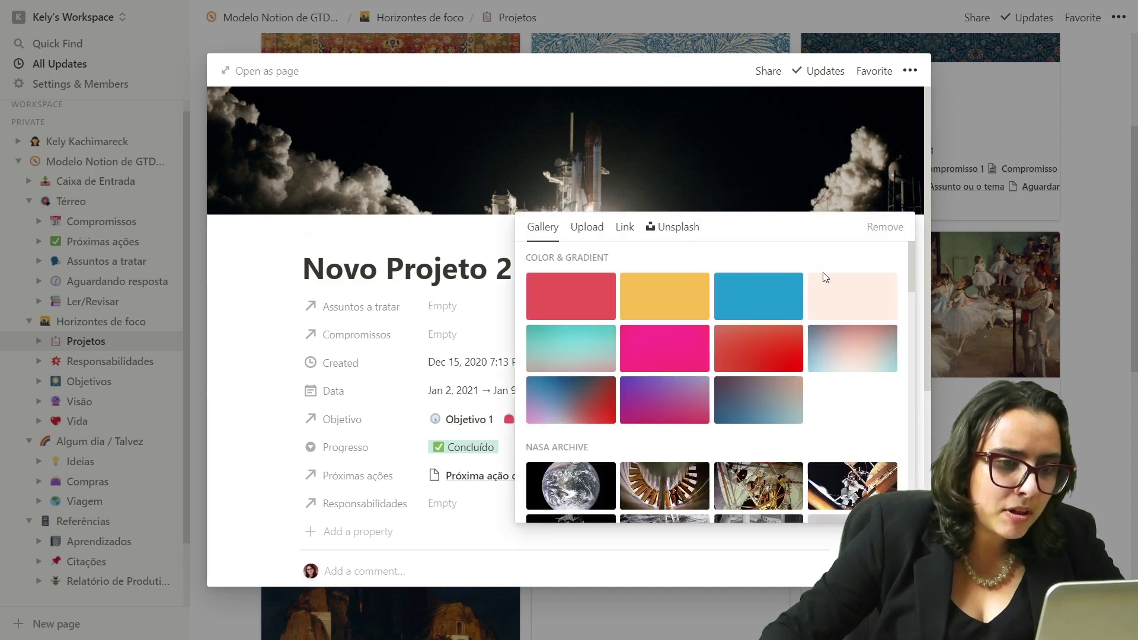
pyautogui.scroll(-15, 825, 278)
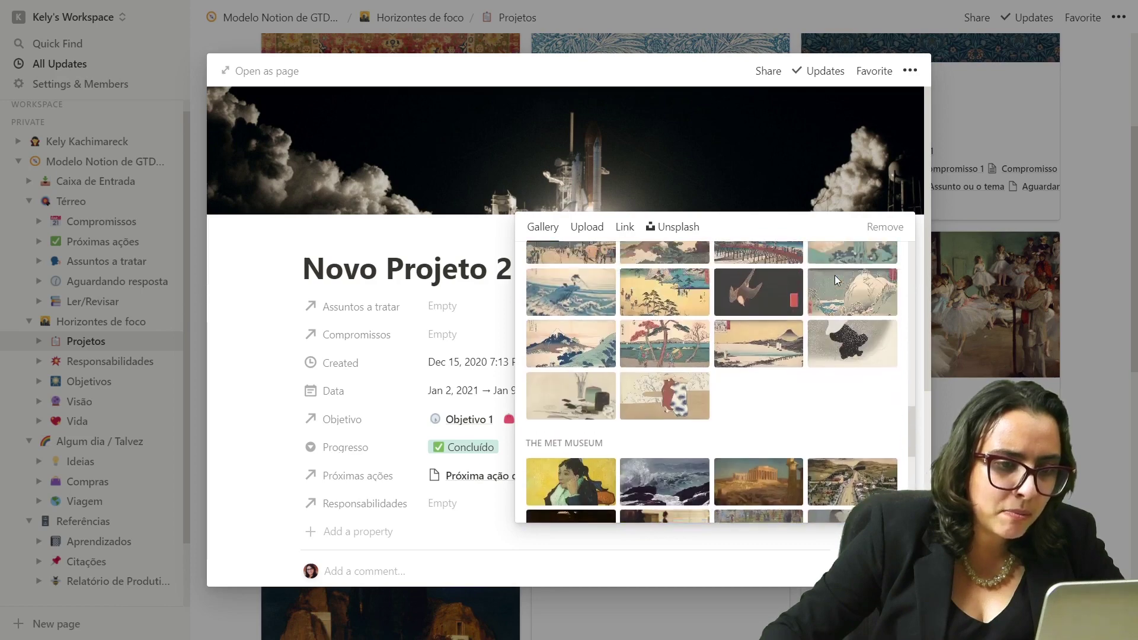
pyautogui.scroll(15, 835, 275)
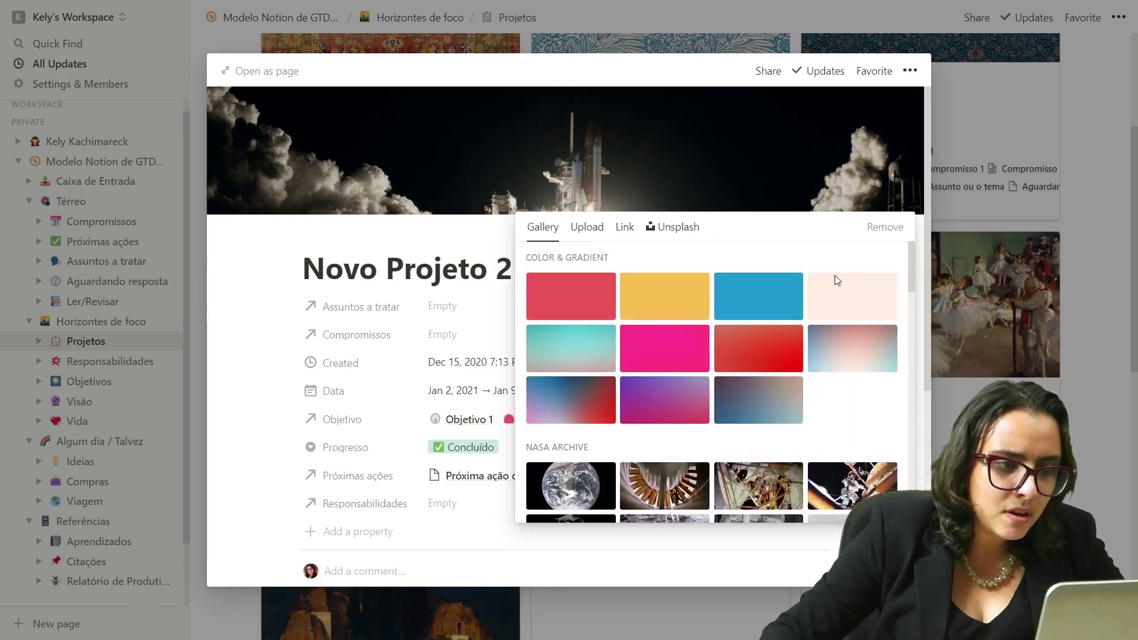
pyautogui.click(587, 228)
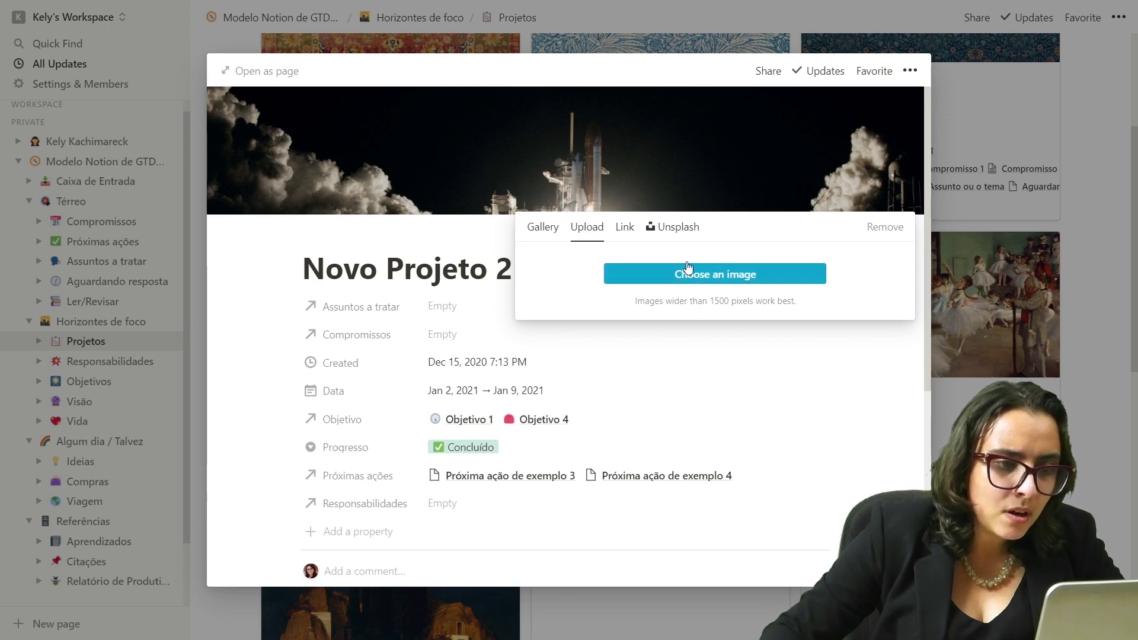
pyautogui.click(625, 229)
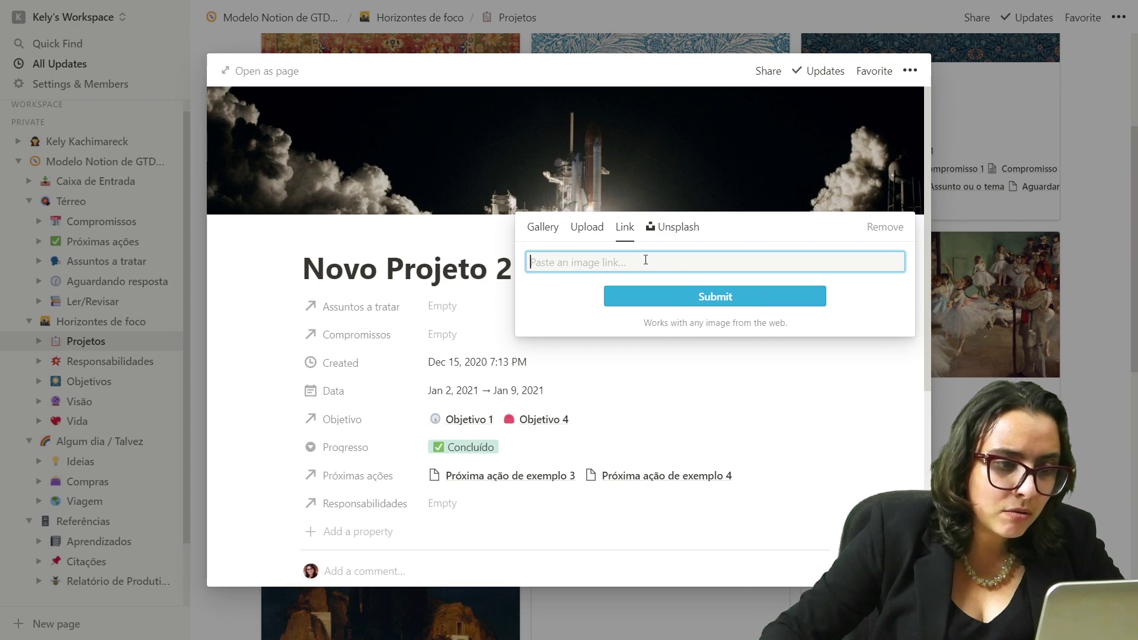
# - Search Unsplash for "star", set the golden Christmas star photo as Novo Projeto 2's cover, and return to the project gallery
pyautogui.click(687, 235)
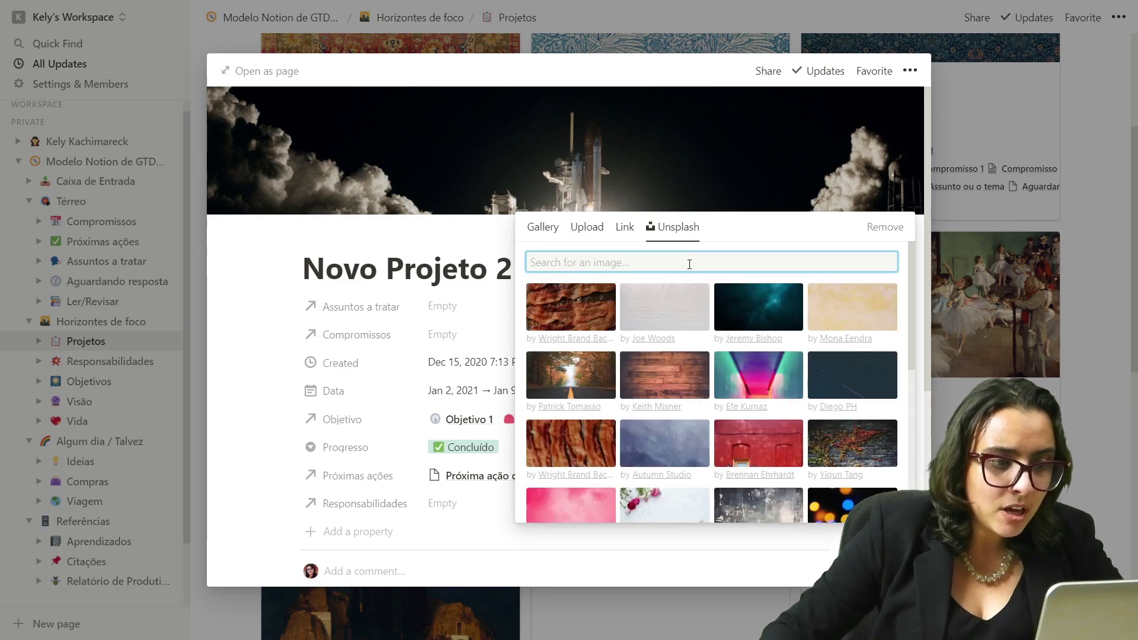
pyautogui.write('star')
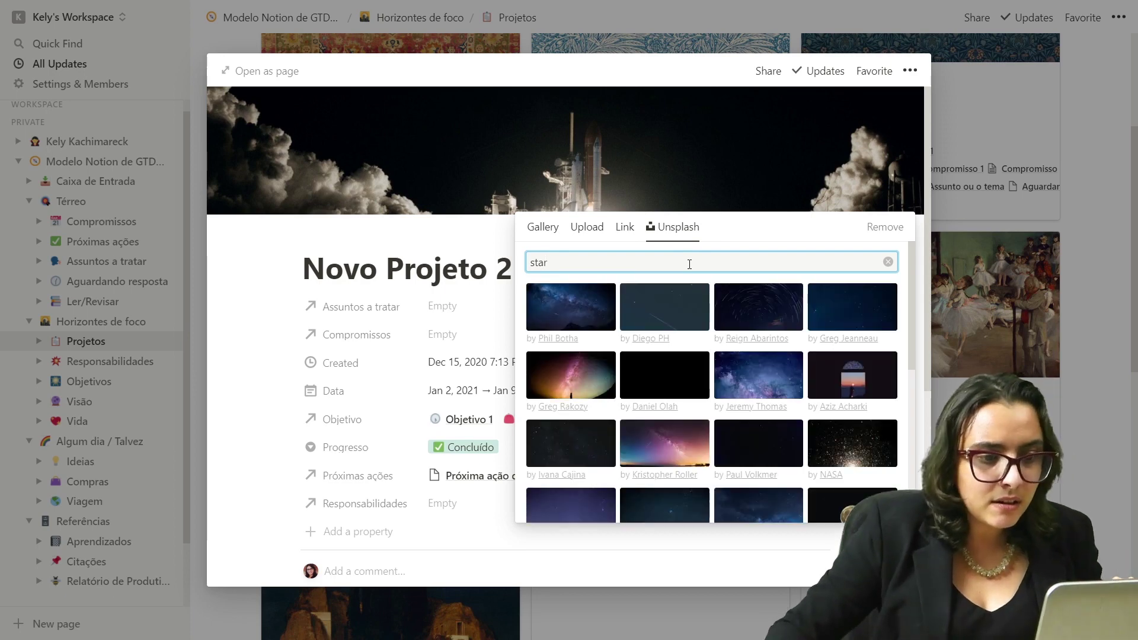
pyautogui.scroll(-3, 741, 391)
pyautogui.scroll(-3, 742, 391)
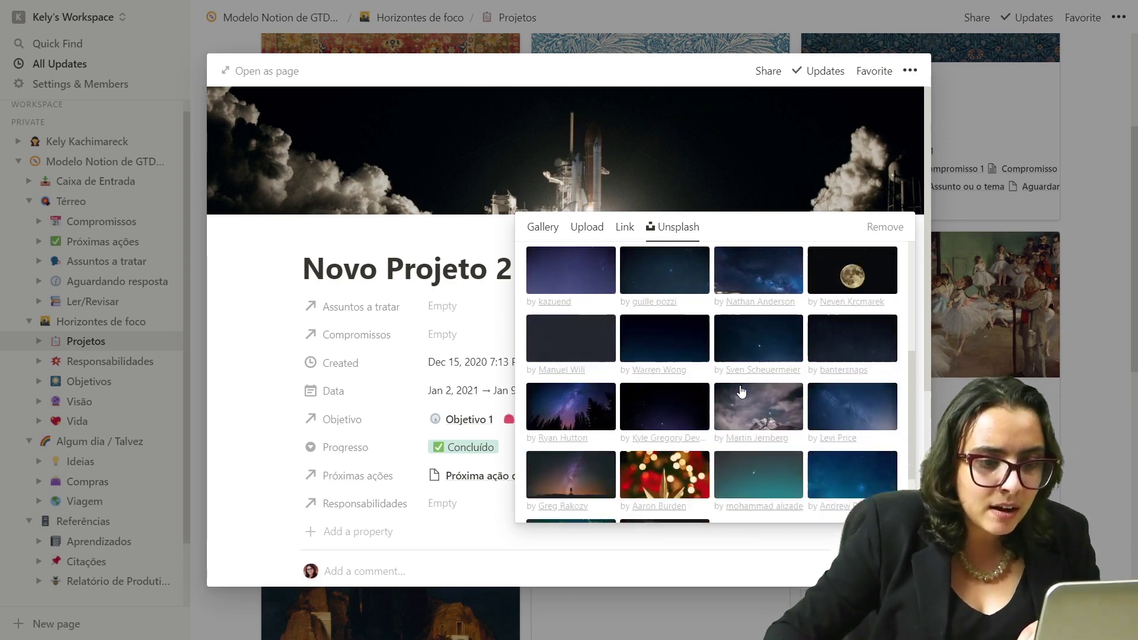
pyautogui.scroll(3, 747, 393)
pyautogui.scroll(-3, 751, 395)
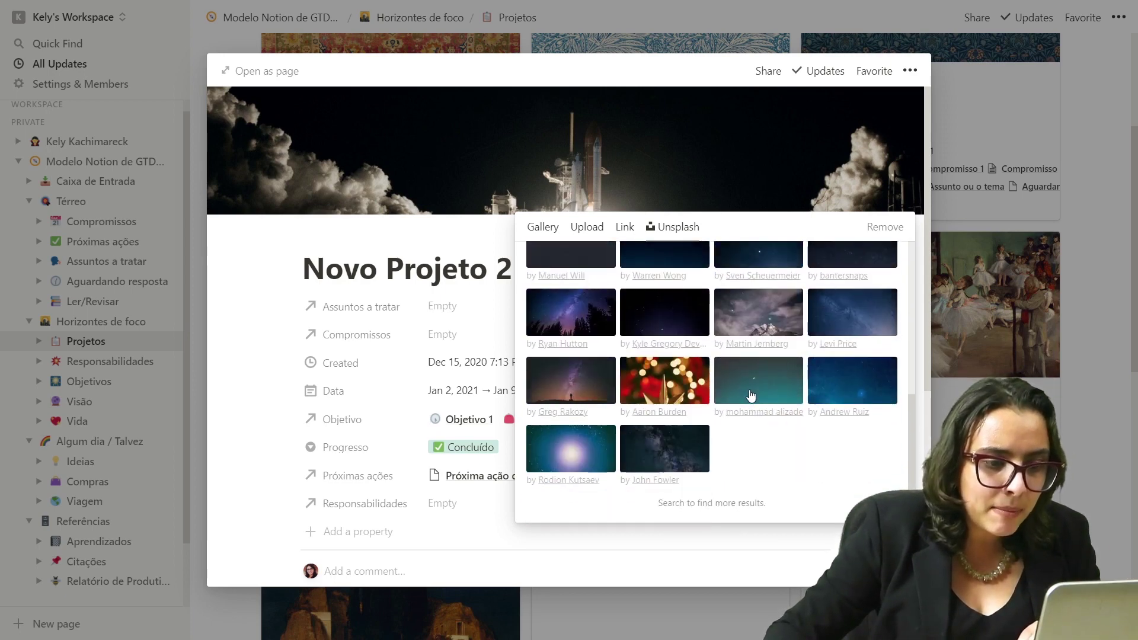
pyautogui.click(683, 387)
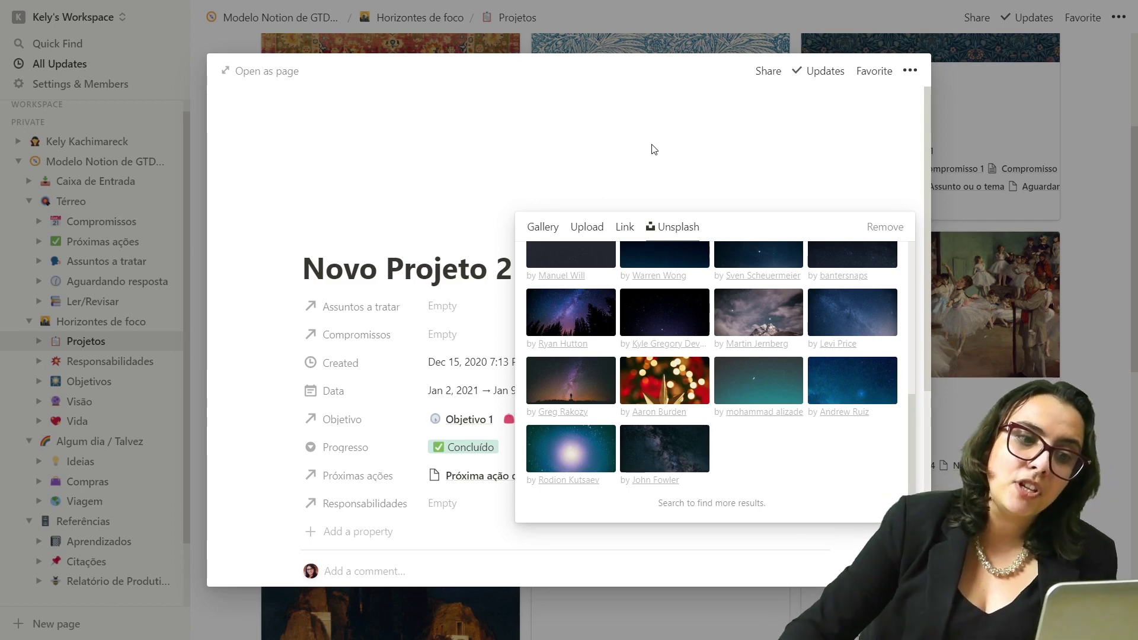
pyautogui.click(755, 540)
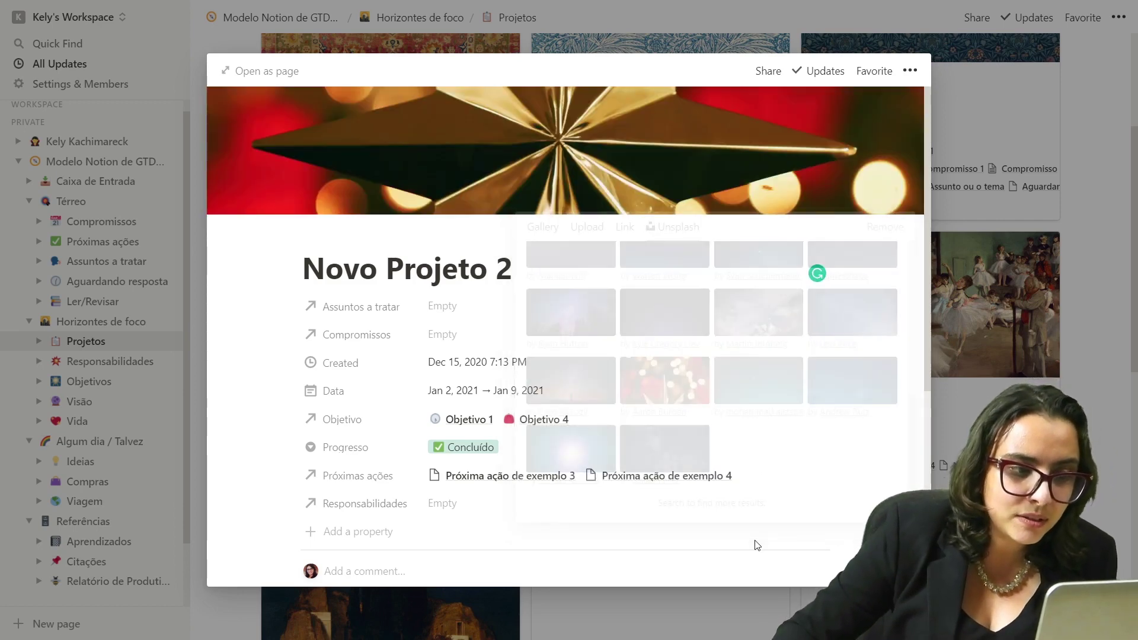
pyautogui.click(1104, 475)
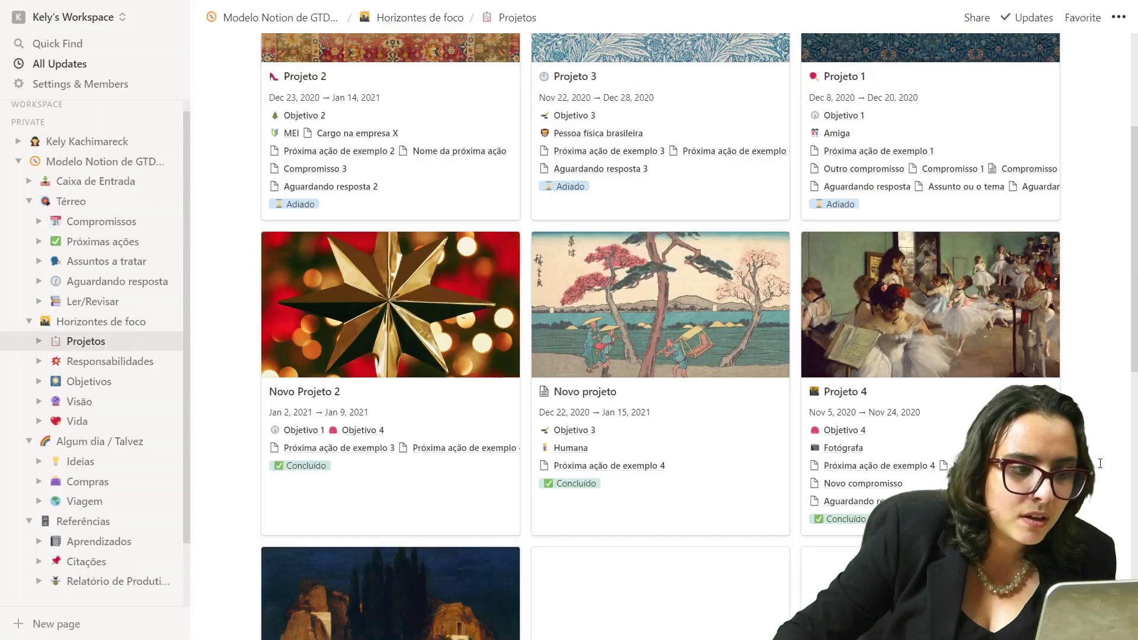
pyautogui.scroll(-5, 537, 404)
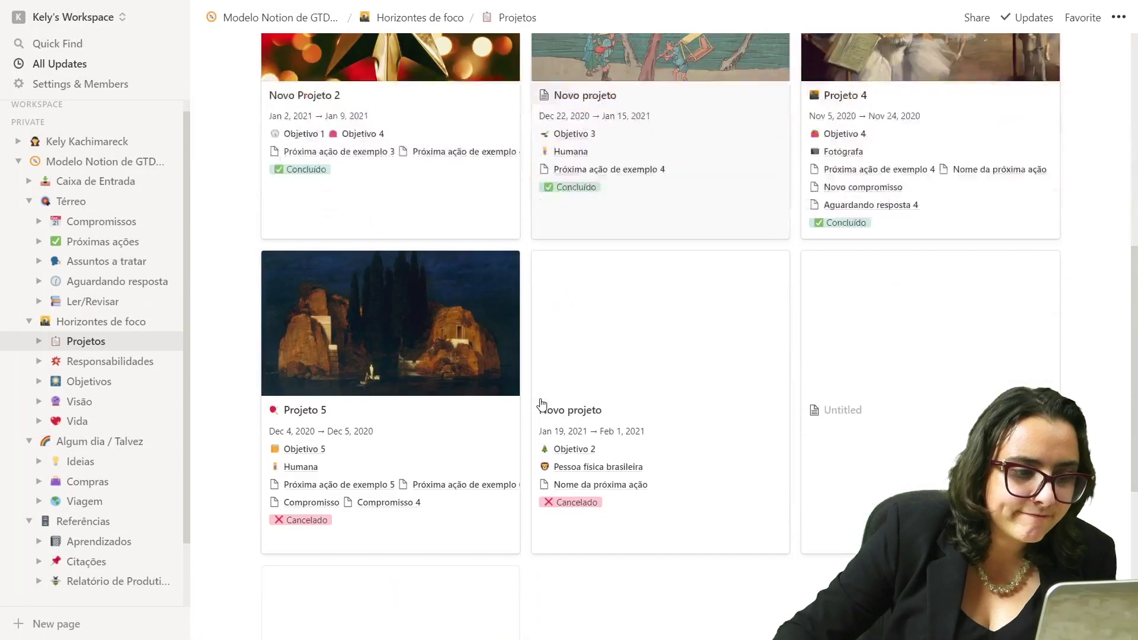
pyautogui.scroll(9, 539, 407)
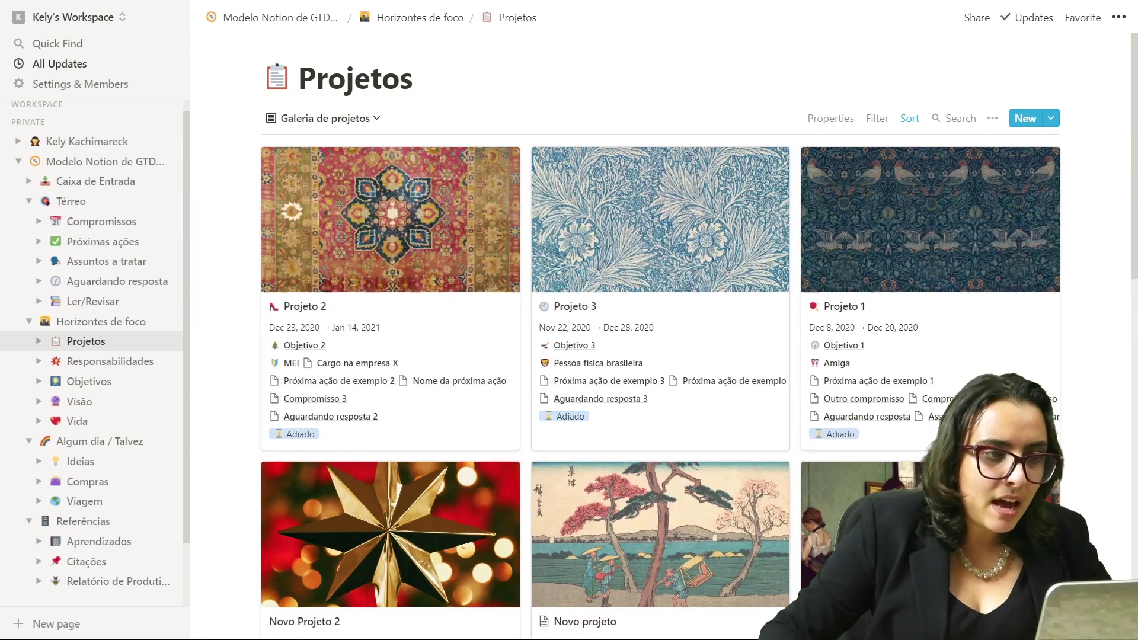
# - Open the Responsabilidades page under Horizontes de foco and check which views its database offers
pyautogui.click(120, 367)
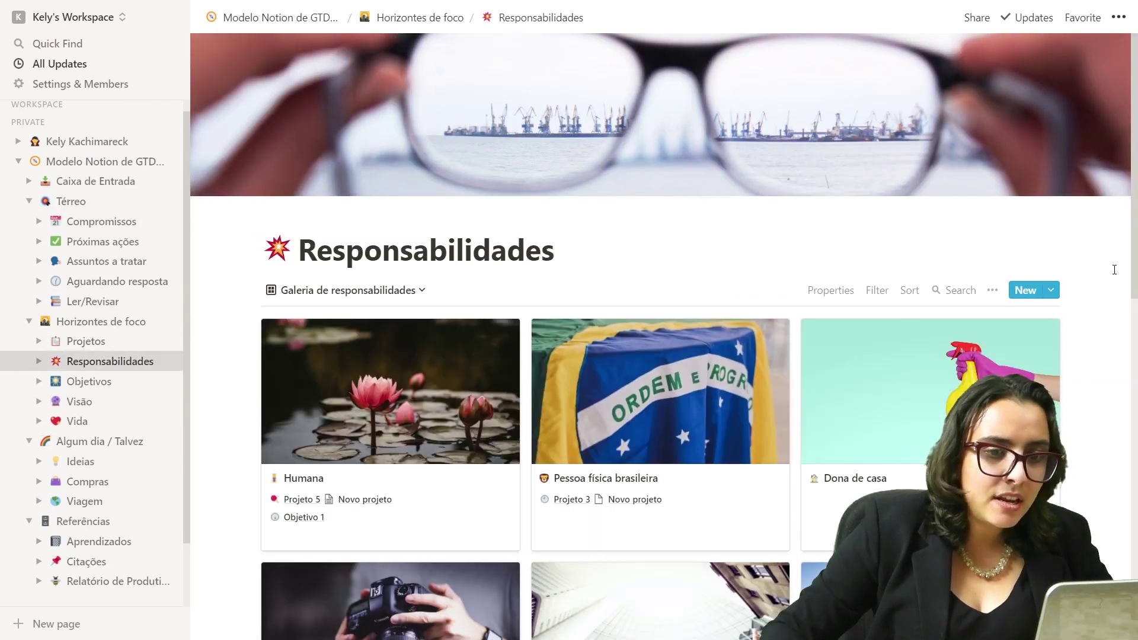
pyautogui.click(404, 294)
pyautogui.click(607, 266)
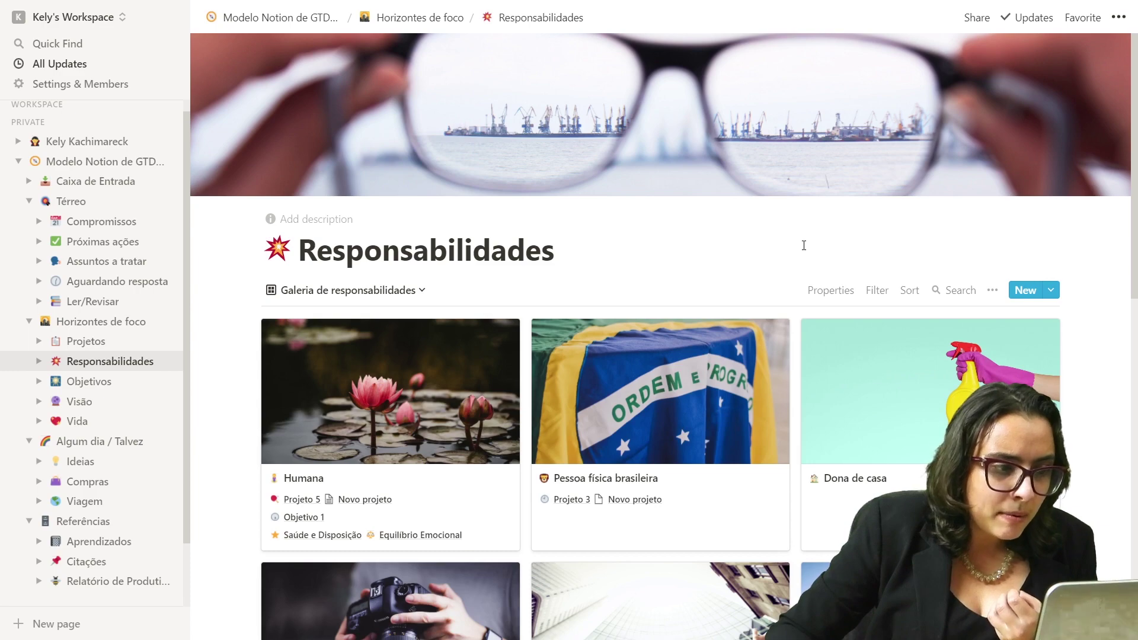
# - Examine the responsibility cards in the "Galeria de responsabilidades" view, from Humana to Cargo na empresa X, with their linked projects, objectives and life areas
pyautogui.scroll(-2, 804, 245)
pyautogui.scroll(-3, 802, 248)
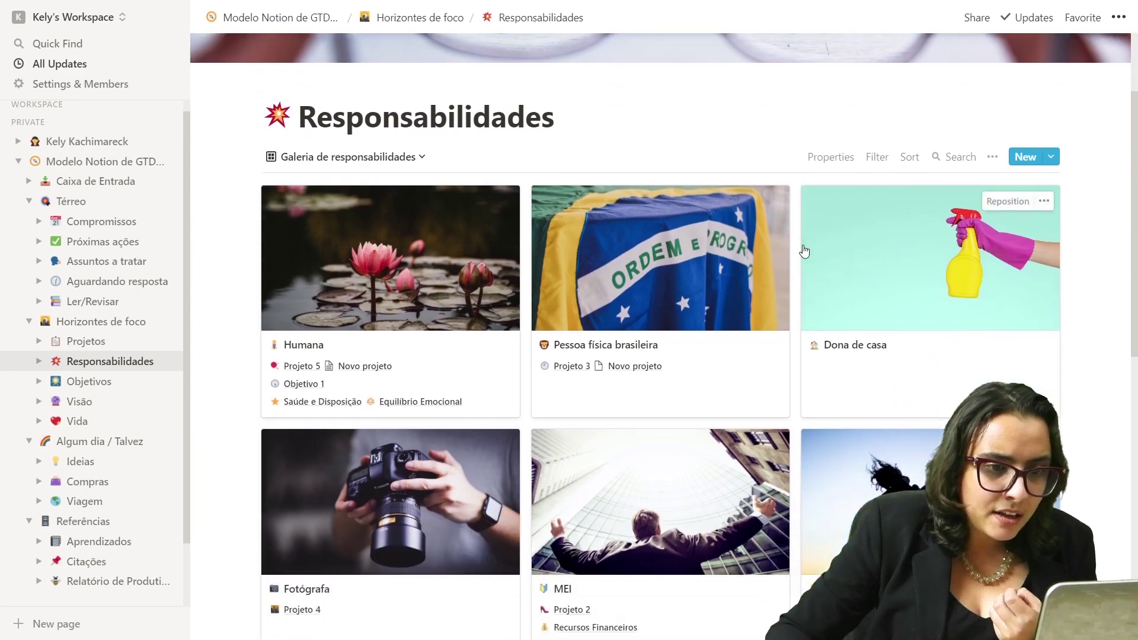
pyautogui.scroll(-5, 795, 243)
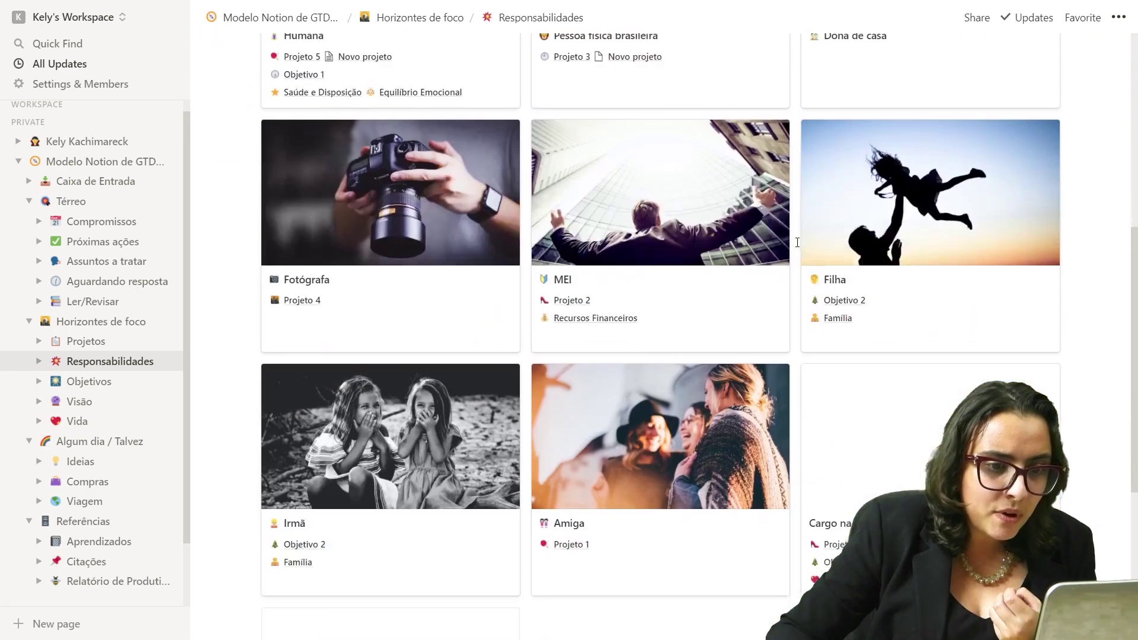
pyautogui.scroll(5, 797, 242)
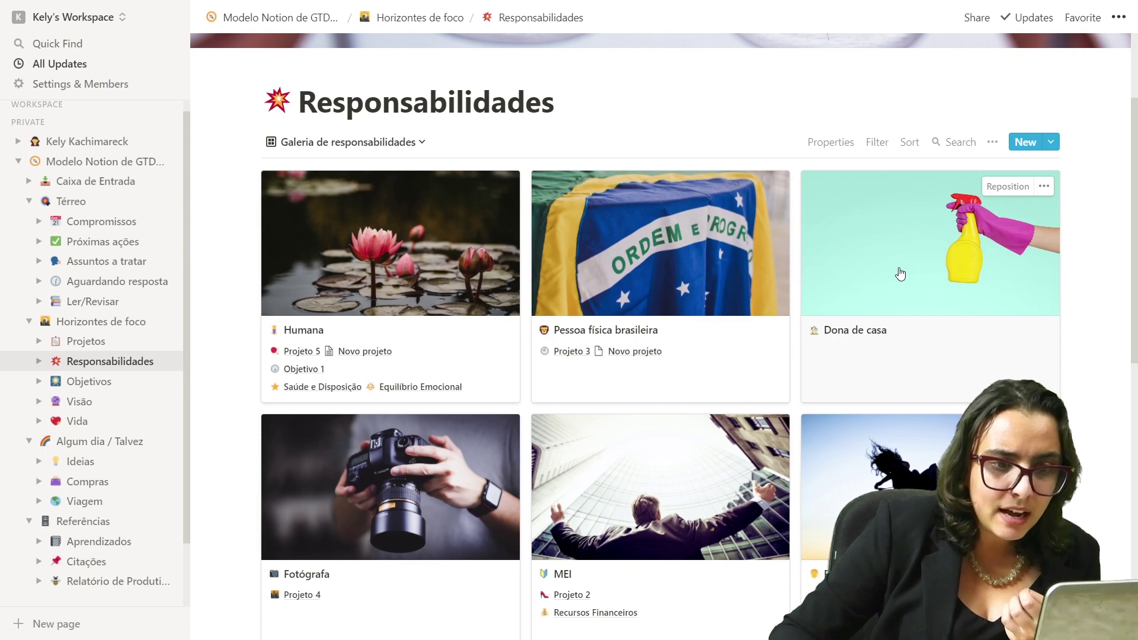
pyautogui.scroll(-1, 900, 274)
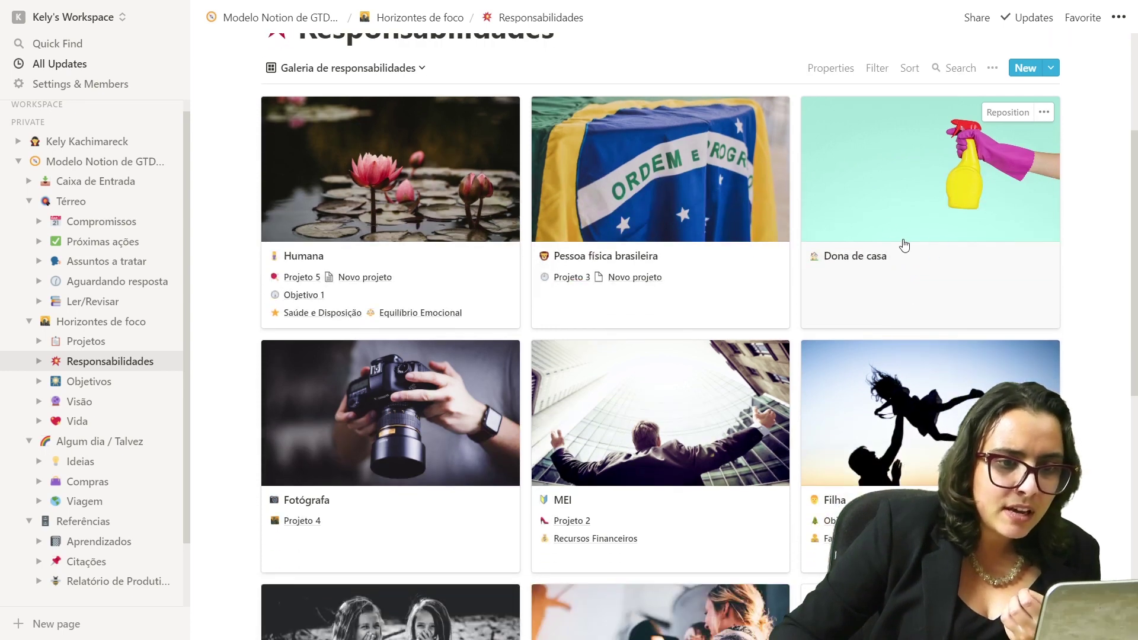
pyautogui.scroll(-2, 465, 333)
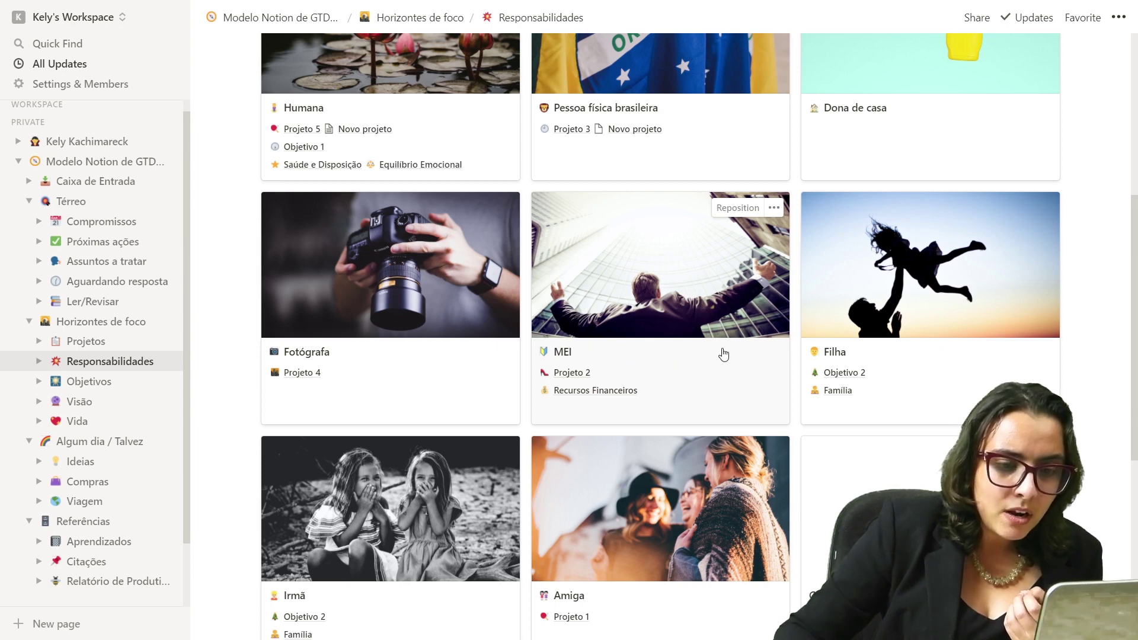
pyautogui.scroll(-2, 717, 375)
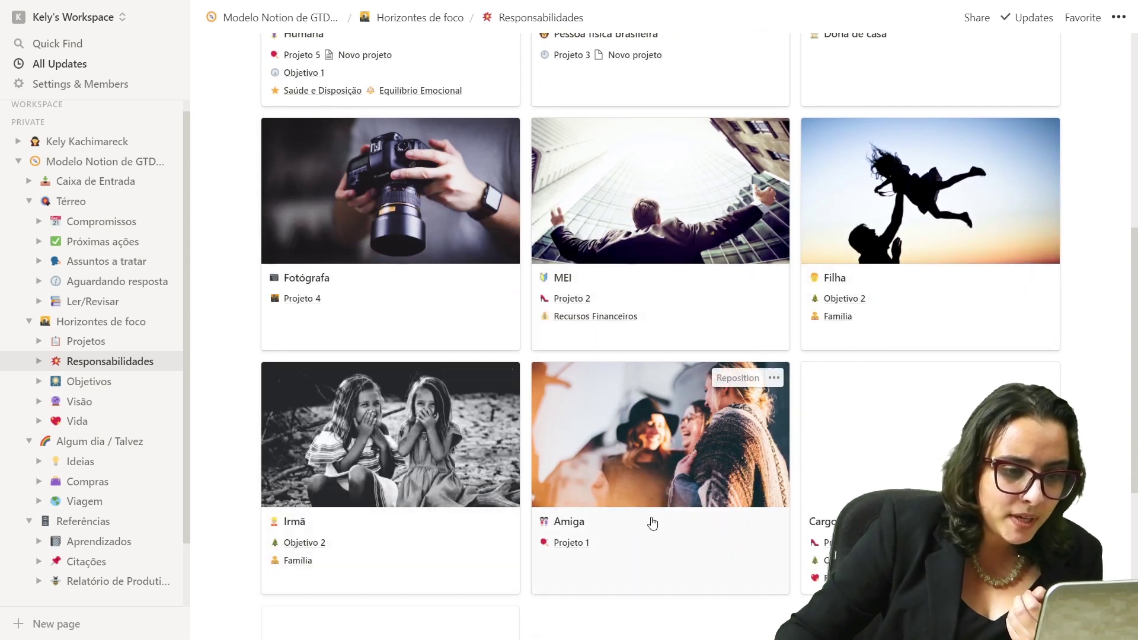
pyautogui.scroll(-4, 653, 523)
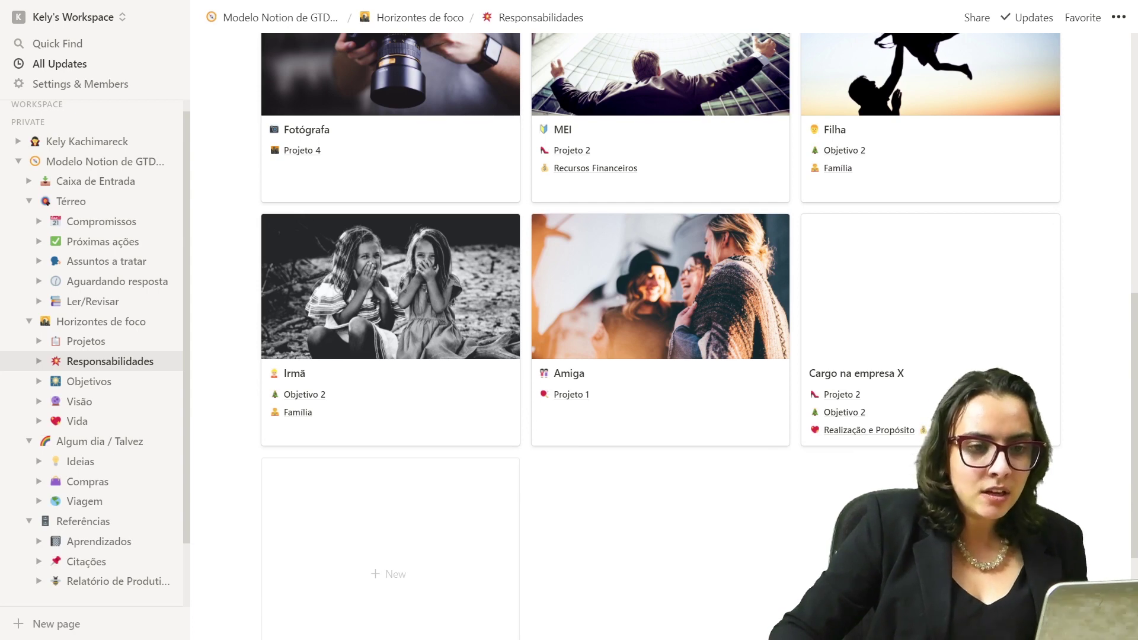
pyautogui.scroll(1, 661, 332)
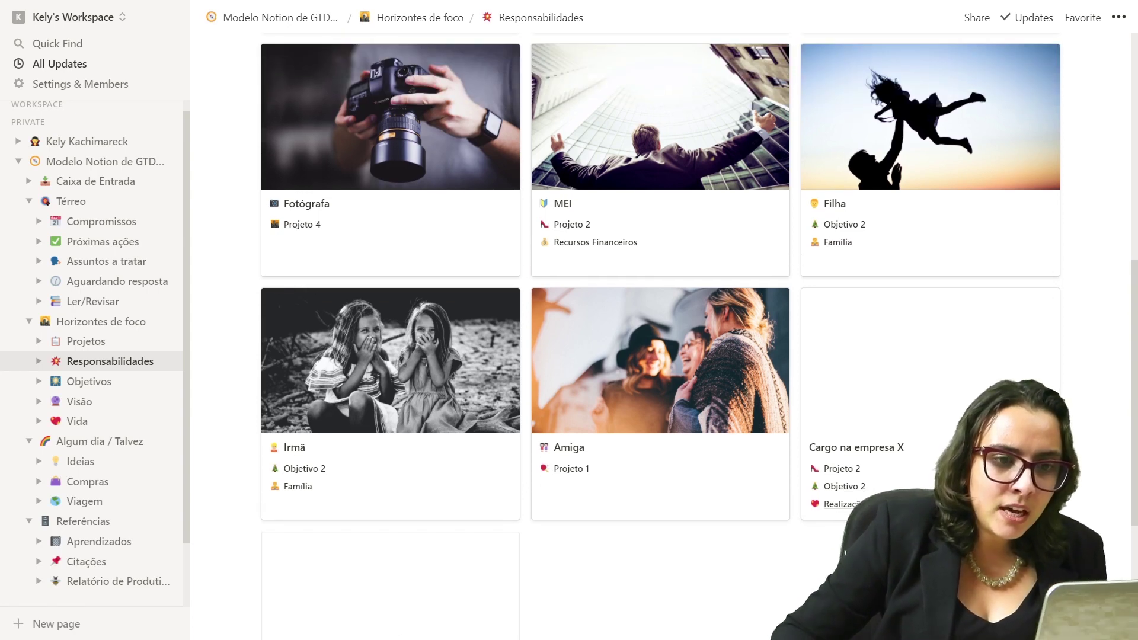
pyautogui.scroll(1, 661, 332)
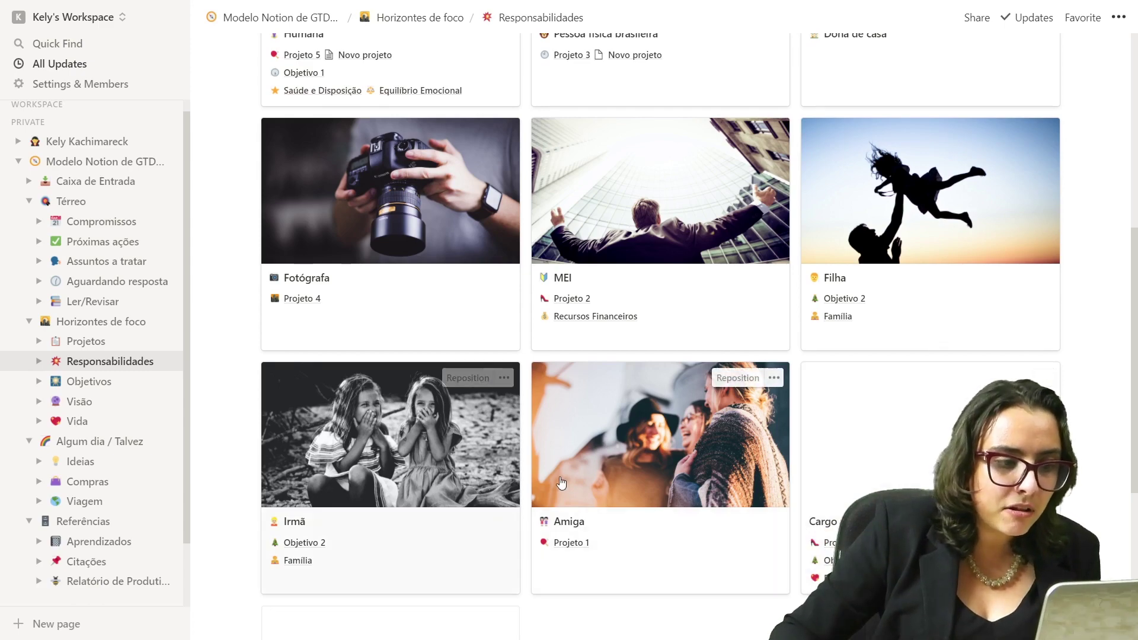
pyautogui.scroll(4, 435, 488)
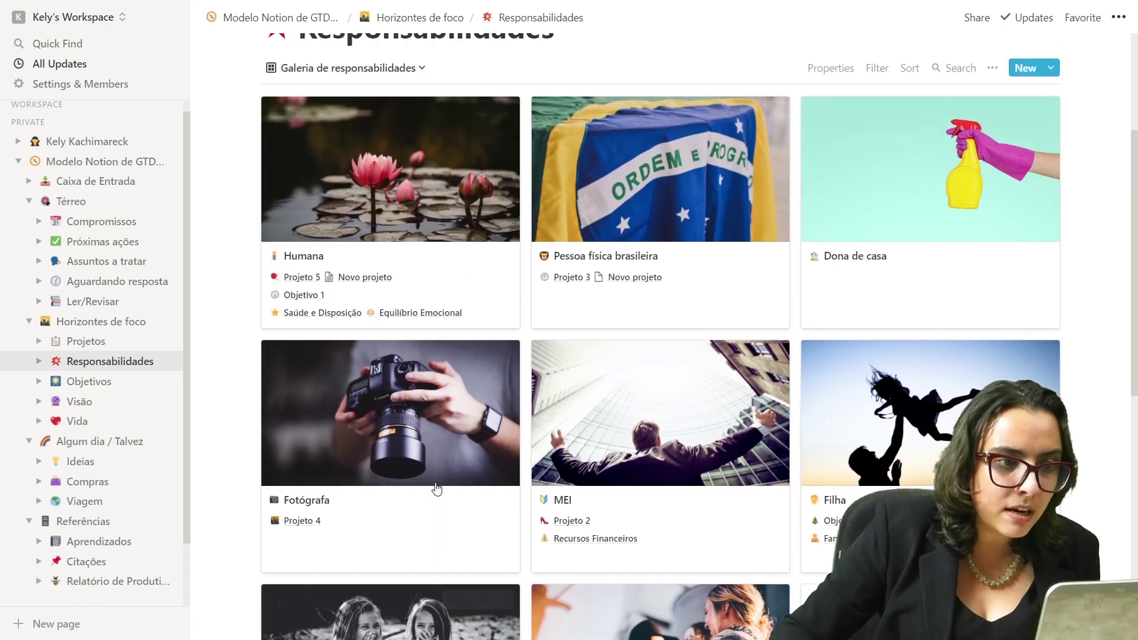
pyautogui.scroll(-4, 765, 486)
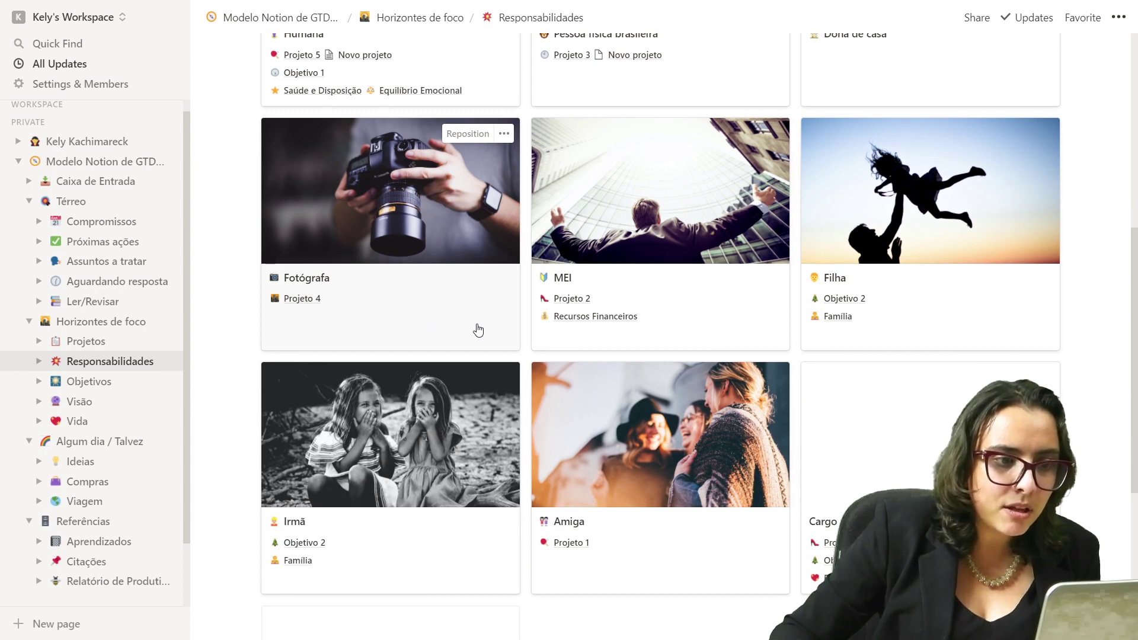
pyautogui.scroll(3, 893, 326)
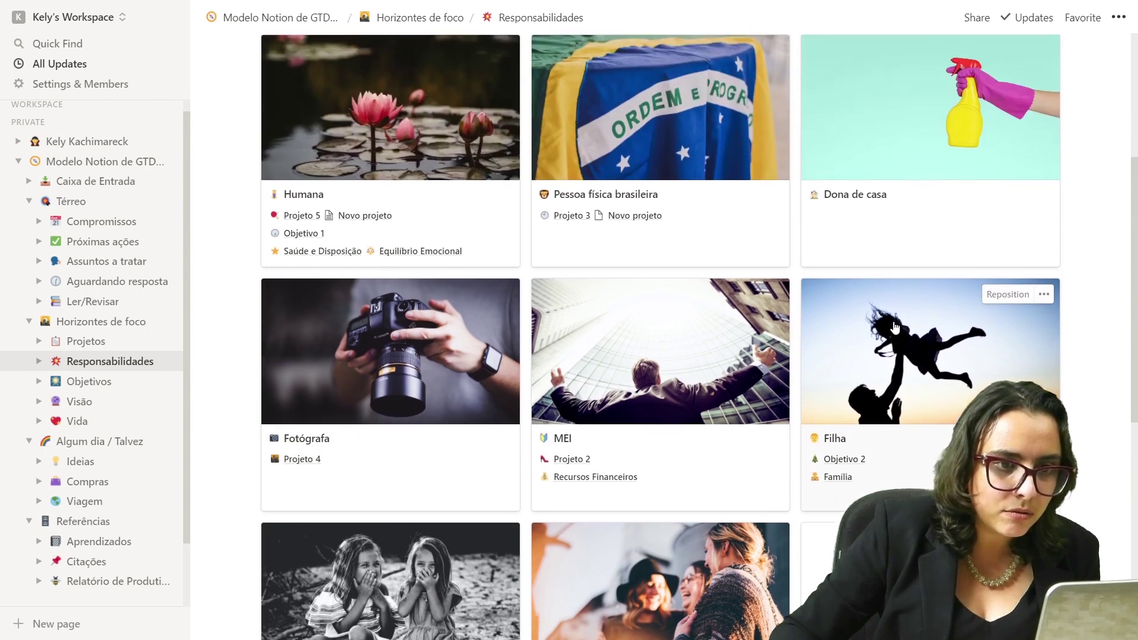
pyautogui.scroll(2, 893, 326)
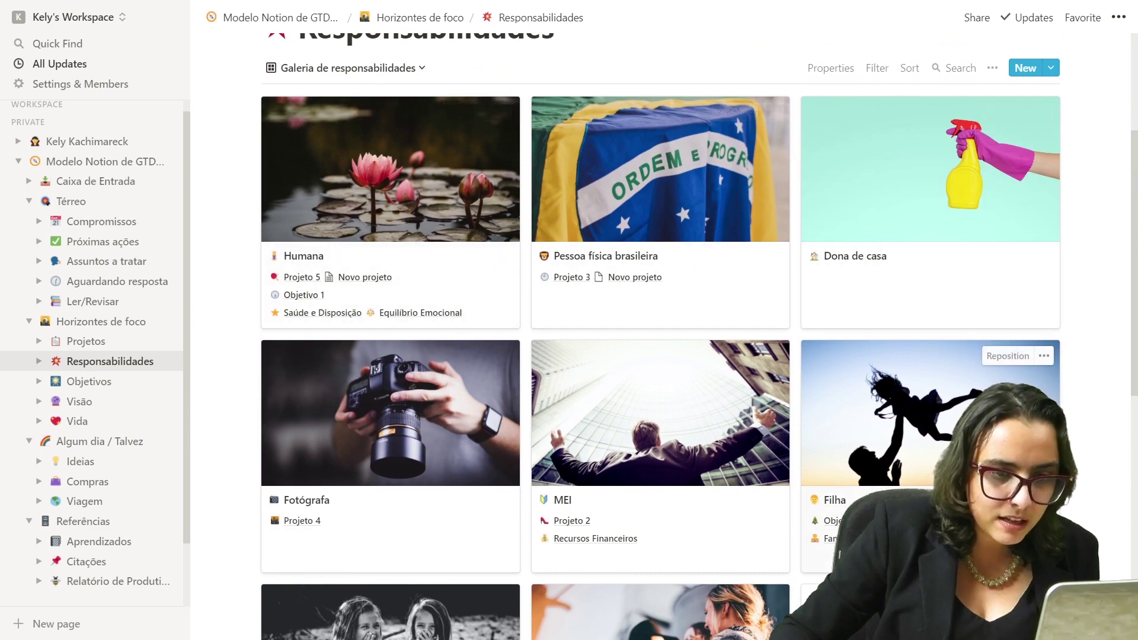
pyautogui.scroll(-4, 892, 326)
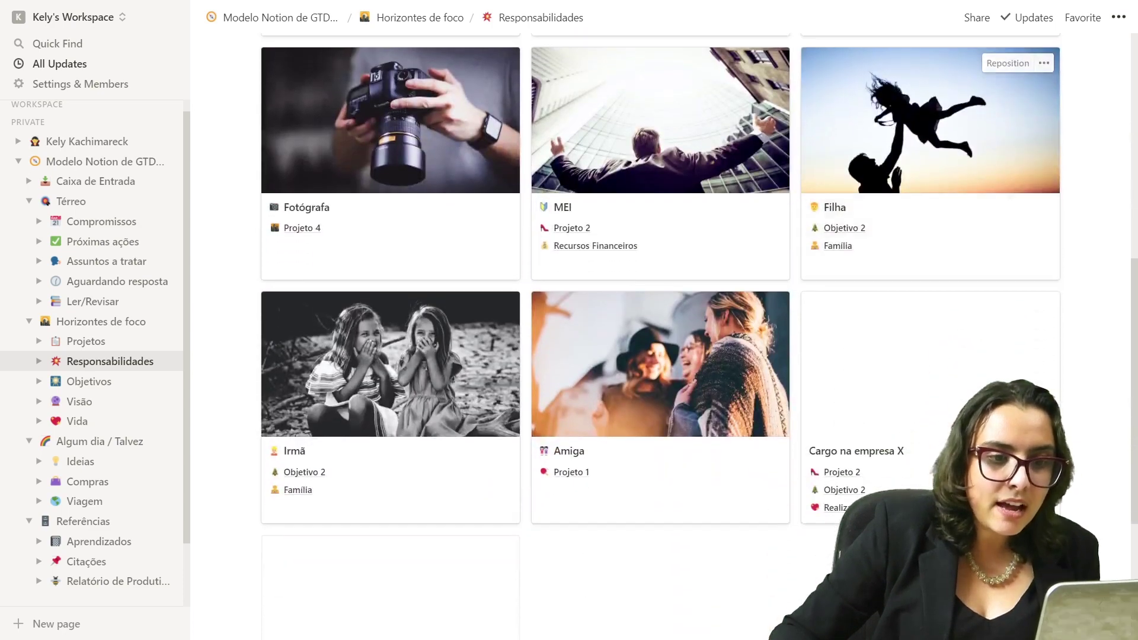
pyautogui.scroll(2, 892, 326)
pyautogui.scroll(3, 660, 336)
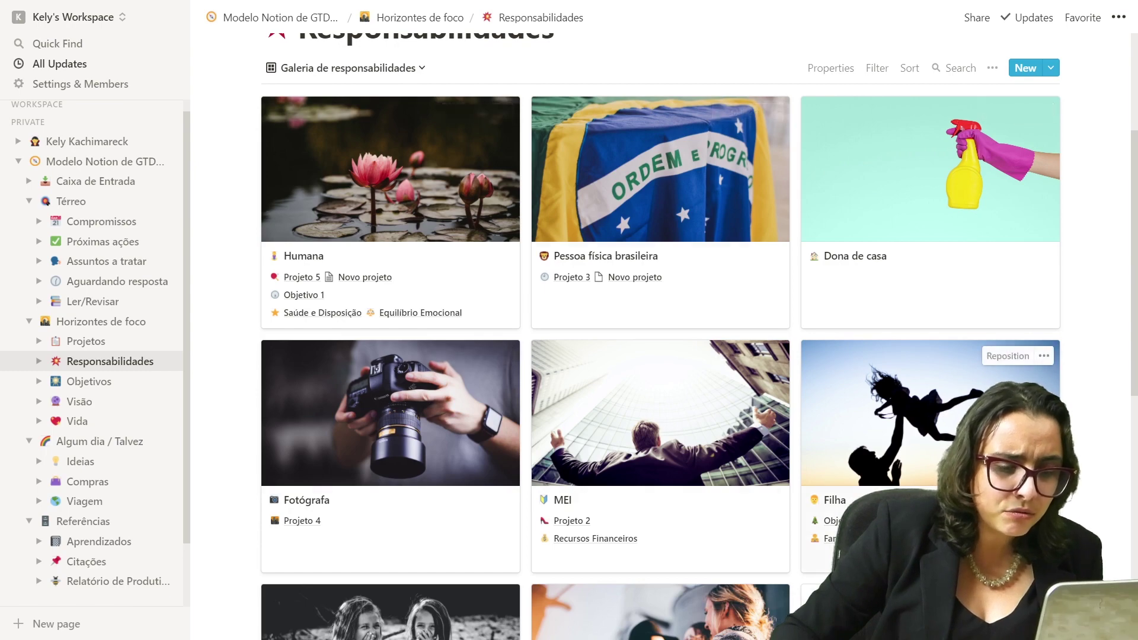
pyautogui.scroll(-5, 830, 297)
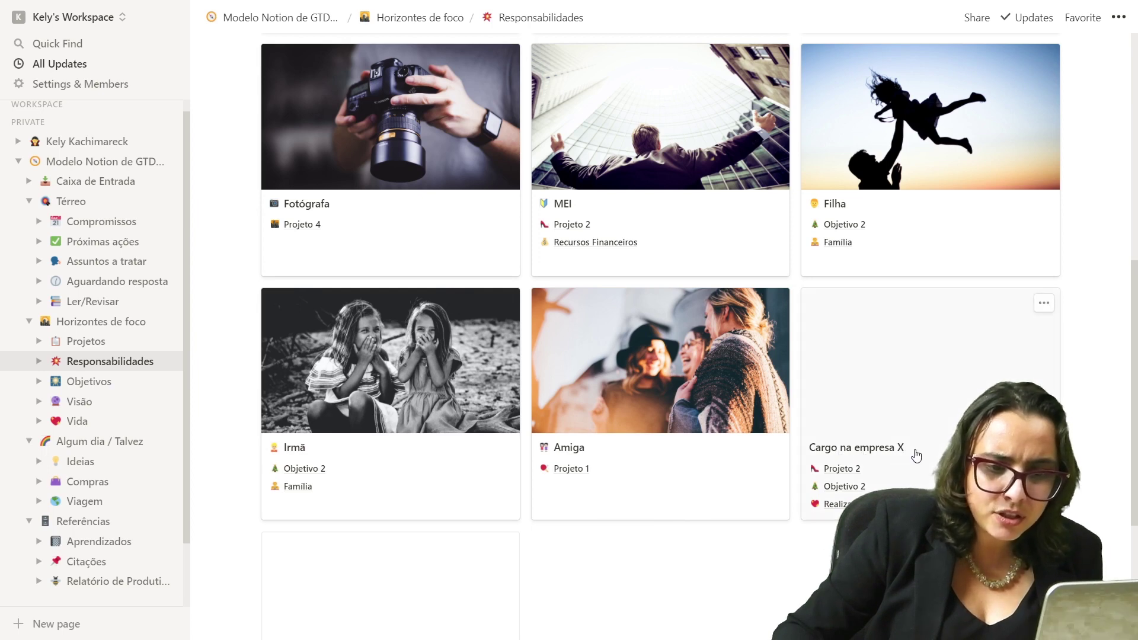
pyautogui.scroll(3, 1102, 474)
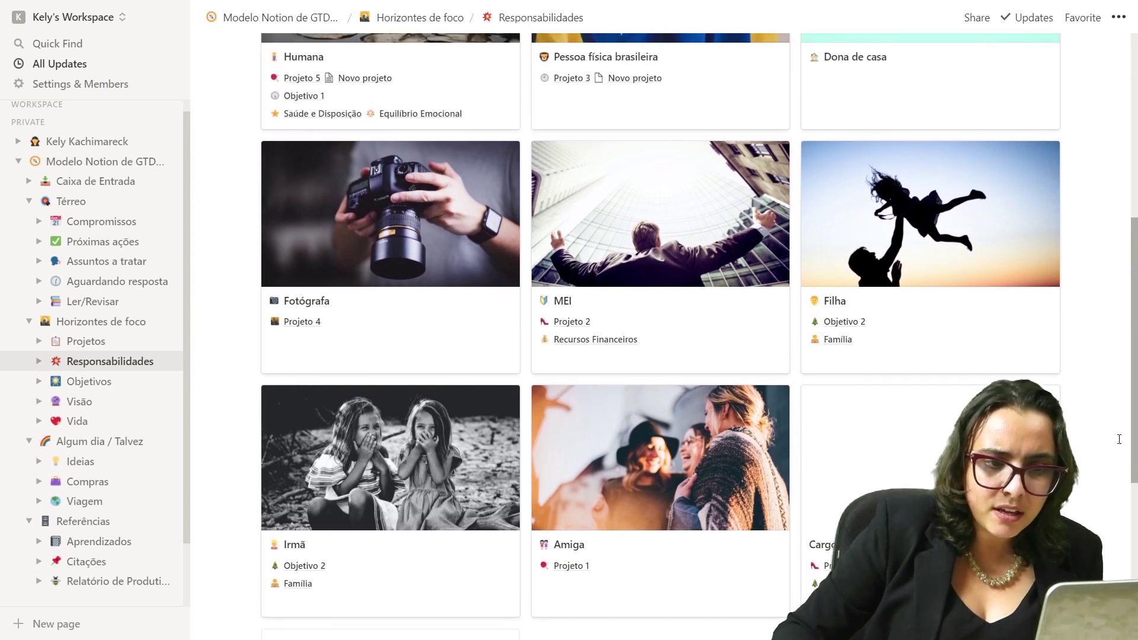
# - Open the "Cargo na empresa X" responsibility as an empty page, view its linked objectives, projects, tags and life areas, and return to the gallery
pyautogui.scroll(-1, 1118, 456)
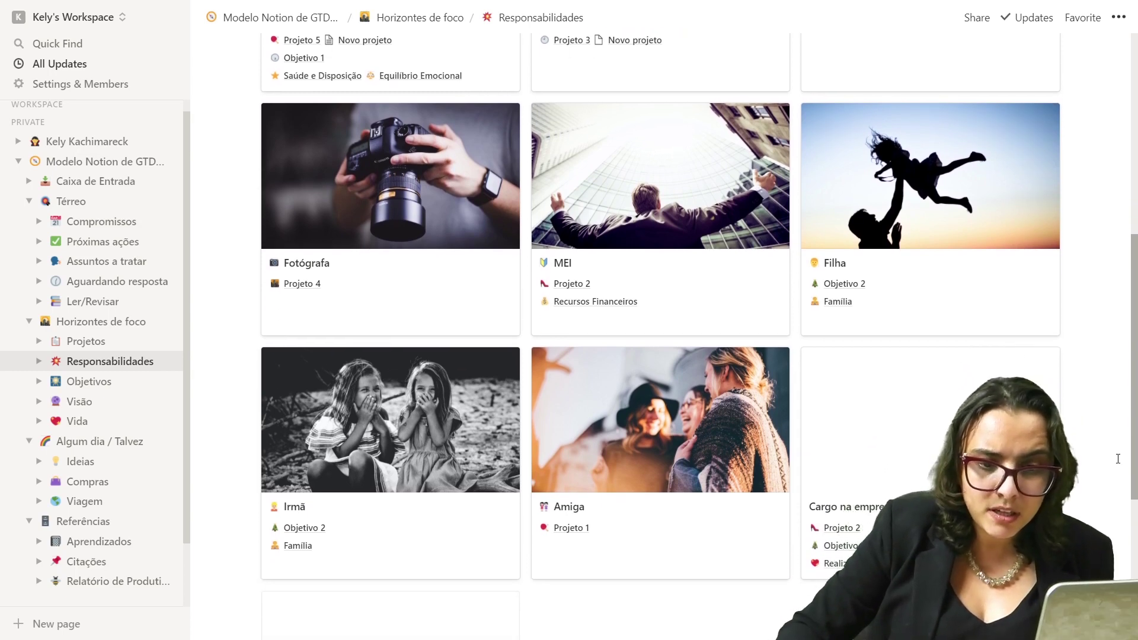
pyautogui.scroll(-1, 1119, 459)
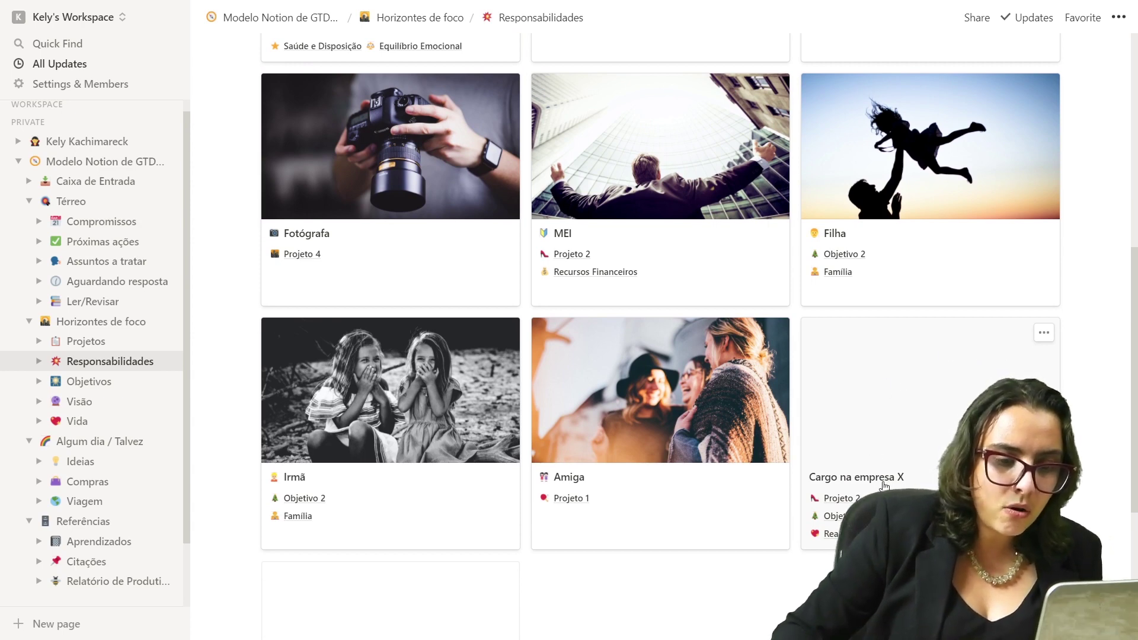
pyautogui.click(923, 430)
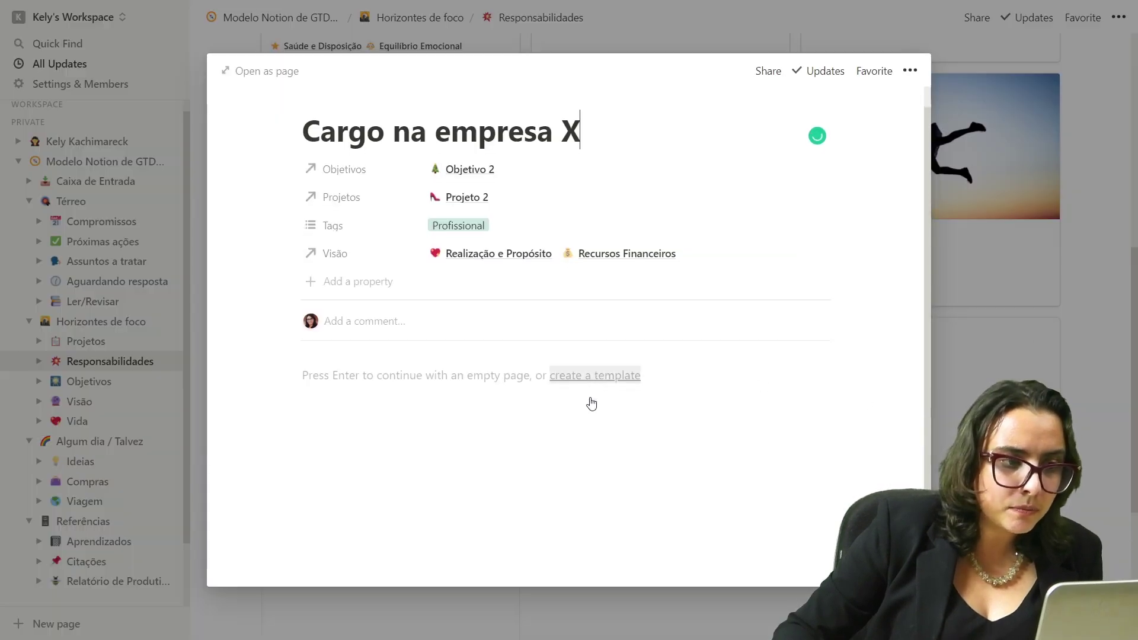
pyautogui.click(427, 374)
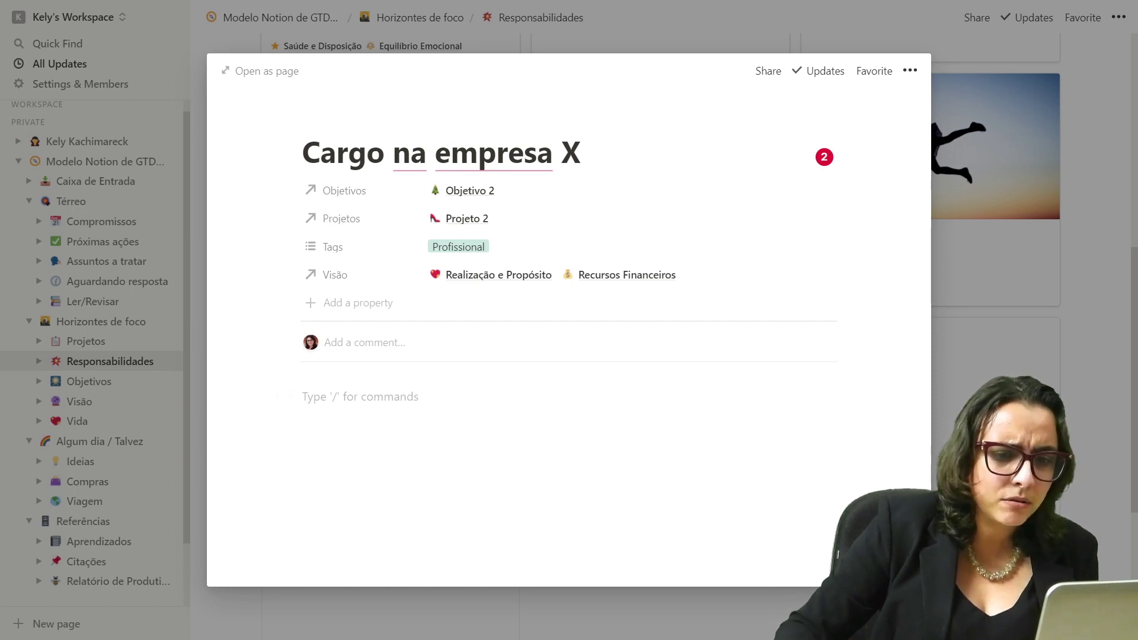
pyautogui.click(1073, 456)
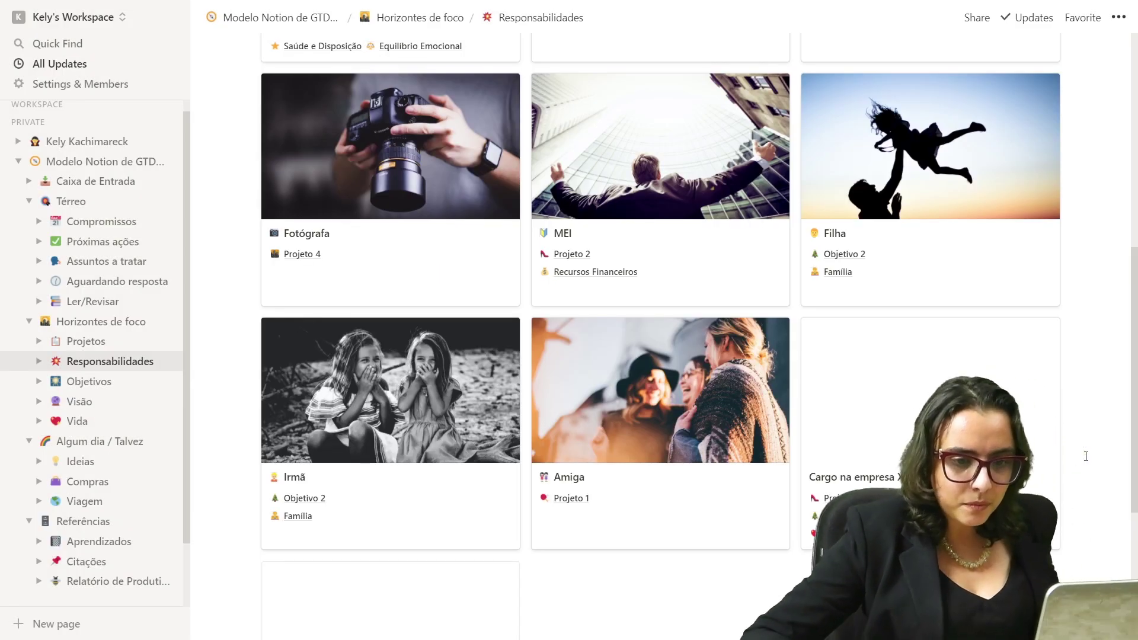
# - Recheck the list of views available for the Responsabilidades database and close it
pyautogui.scroll(4, 1086, 456)
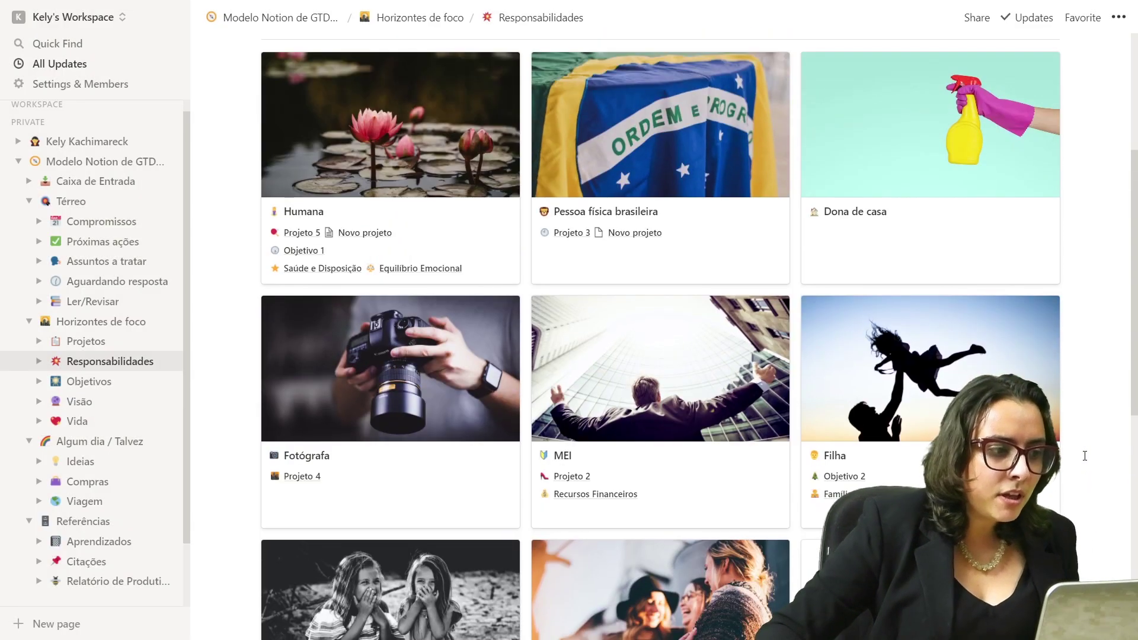
pyautogui.scroll(5, 1085, 456)
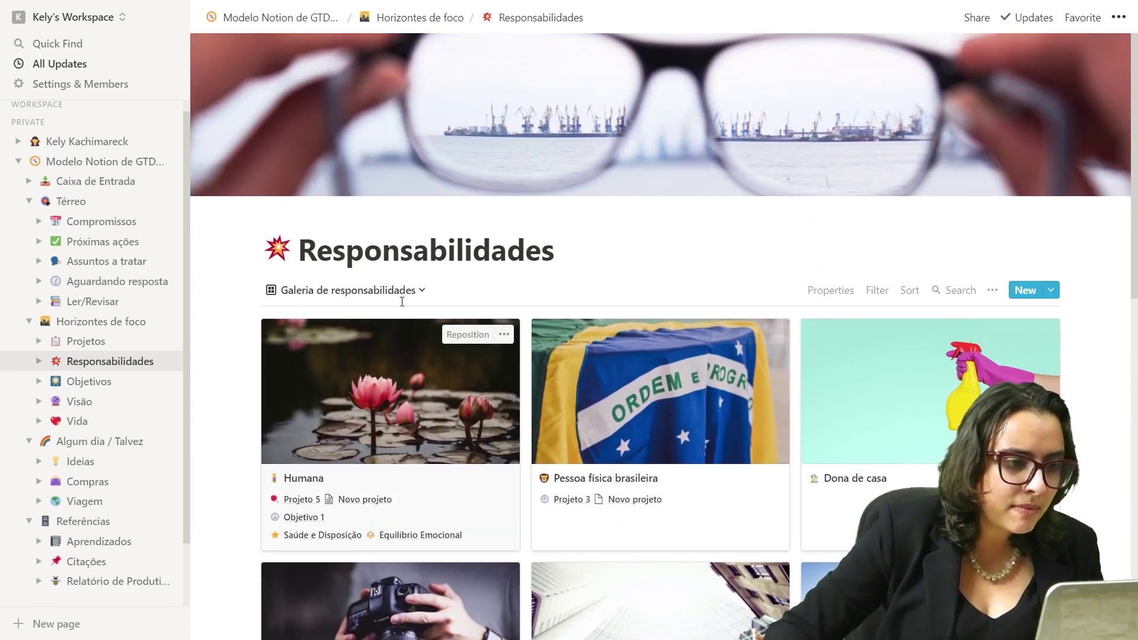
pyautogui.click(398, 291)
pyautogui.click(474, 290)
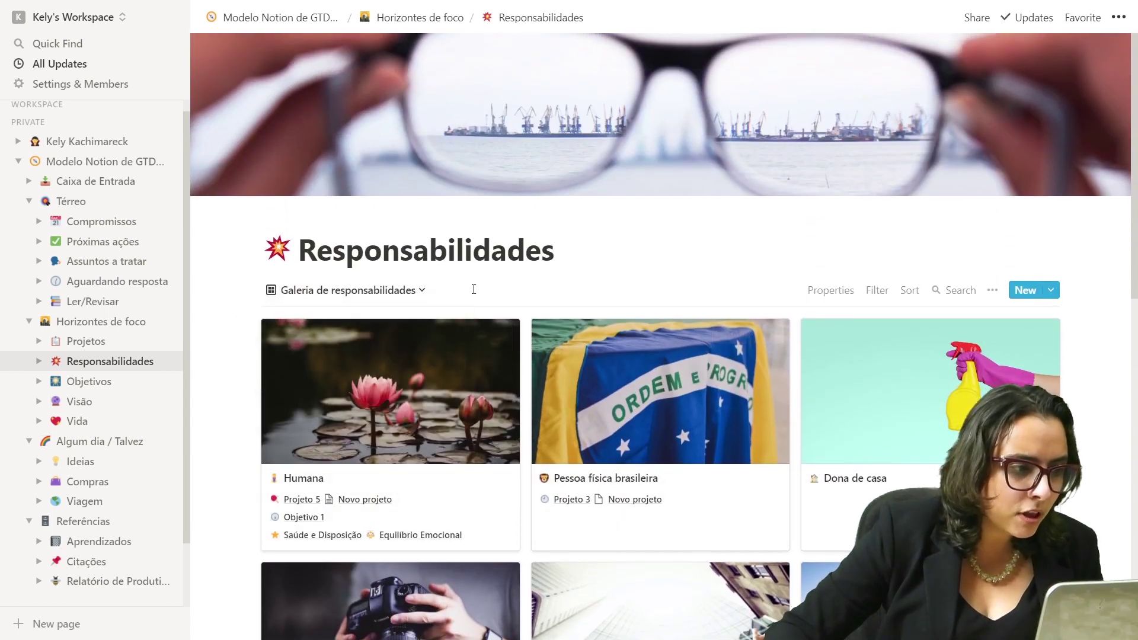
# - Open the Objetivos page under Horizontes de foco and show the "Related to Projetos (Objetivo)" property on its gallery cards
pyautogui.click(122, 383)
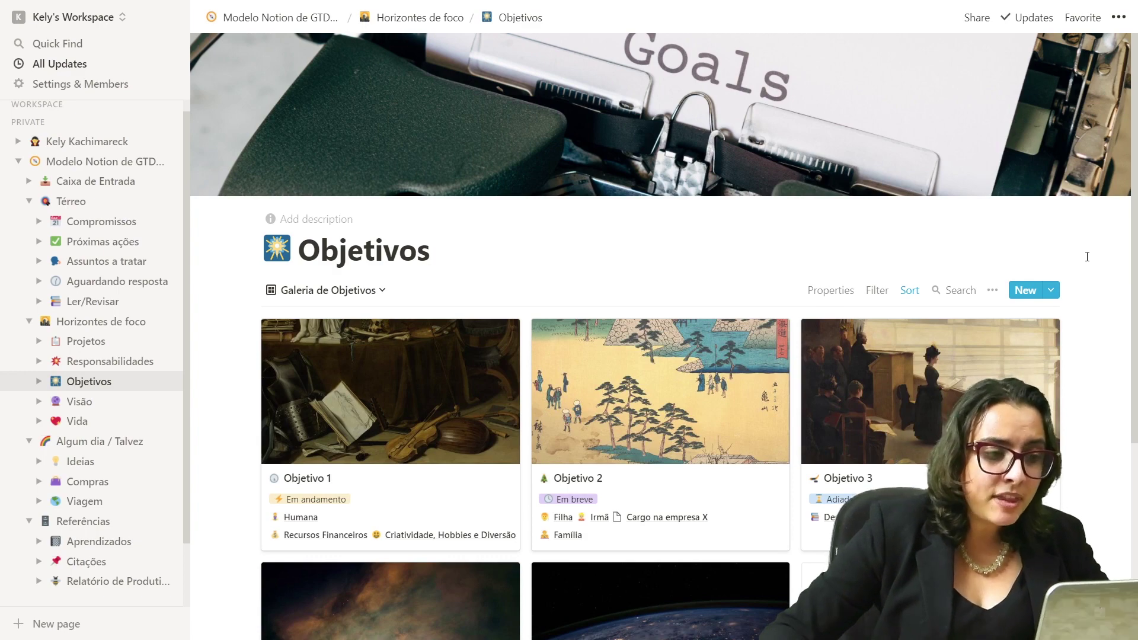
pyautogui.scroll(-4, 1087, 256)
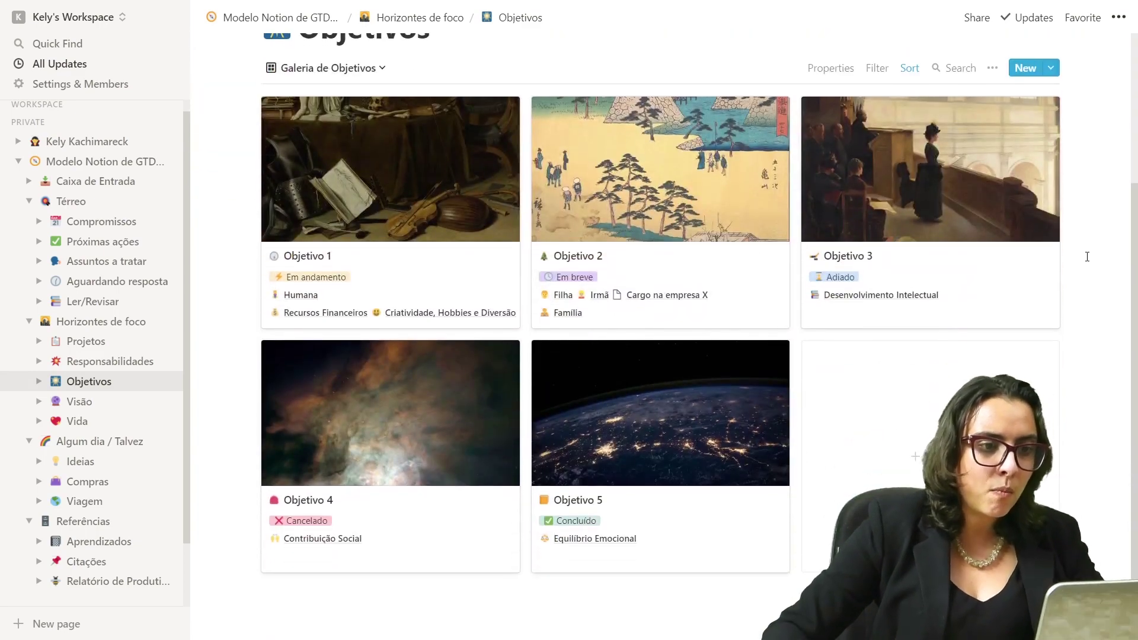
pyautogui.scroll(2, 1087, 256)
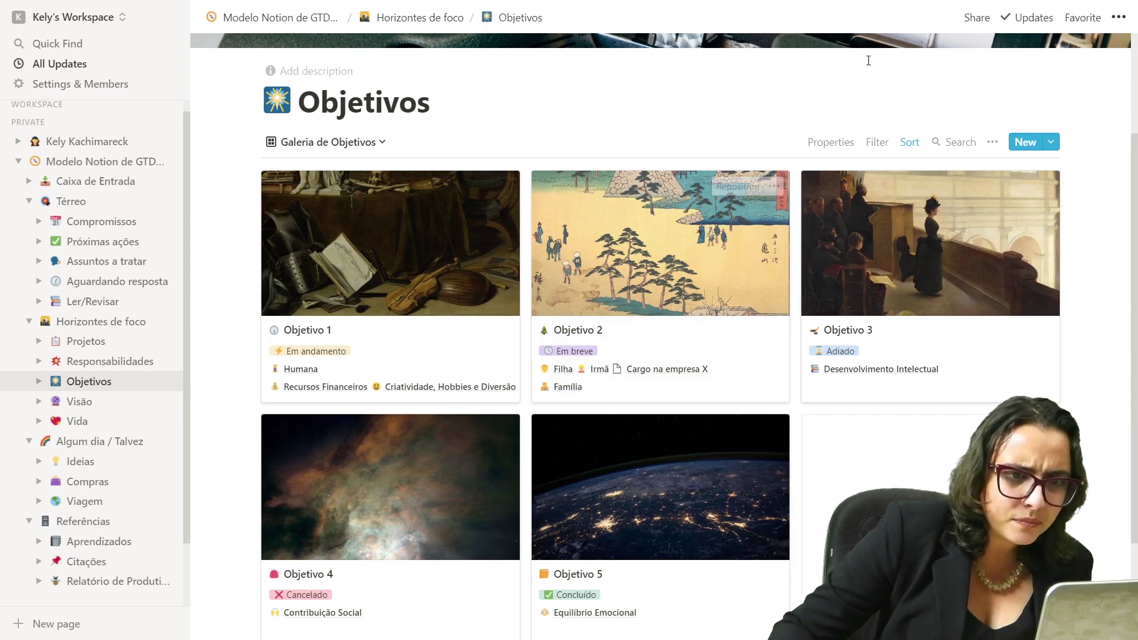
pyautogui.click(849, 142)
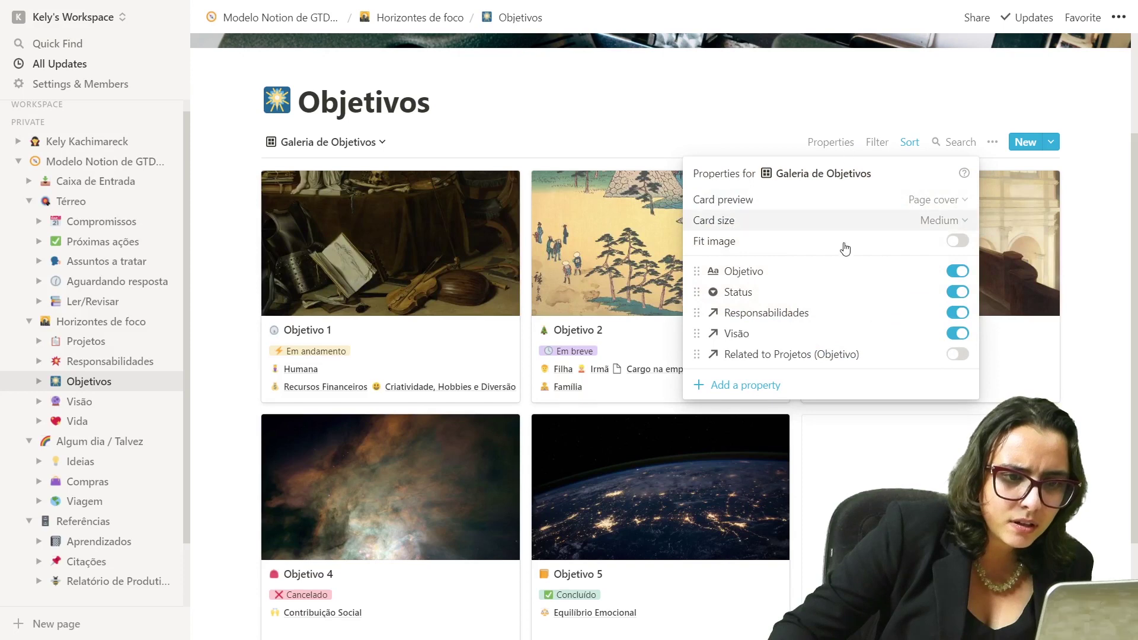
pyautogui.click(958, 356)
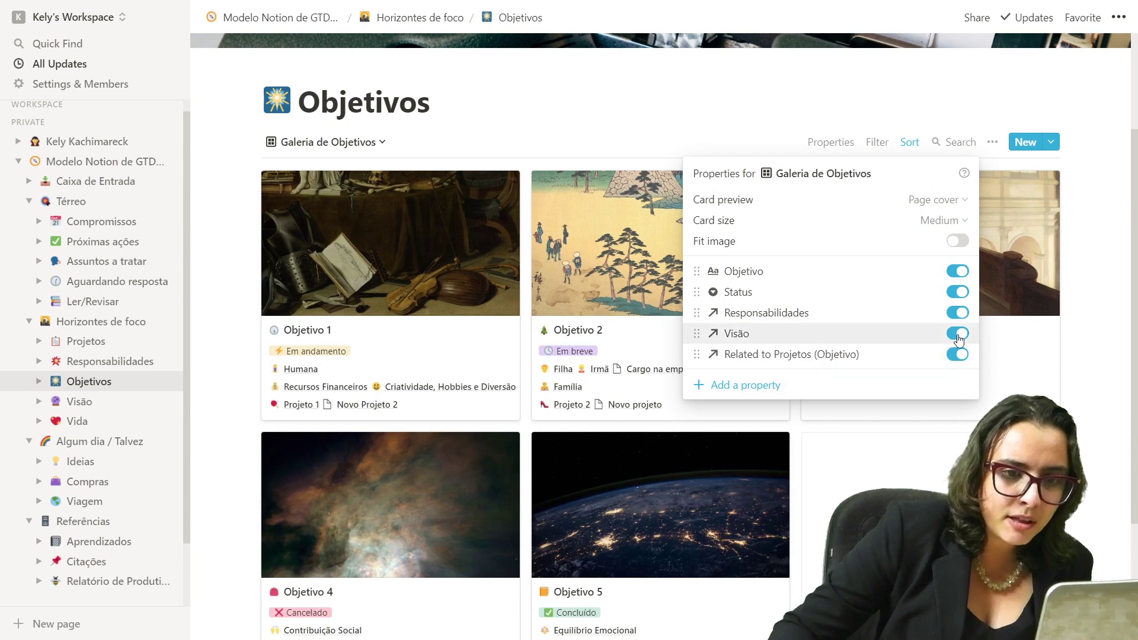
# - Hide the Visão, Related to Projetos (Objetivo) and Responsabilidades properties on the objective cards
pyautogui.click(959, 333)
pyautogui.click(958, 355)
pyautogui.click(959, 312)
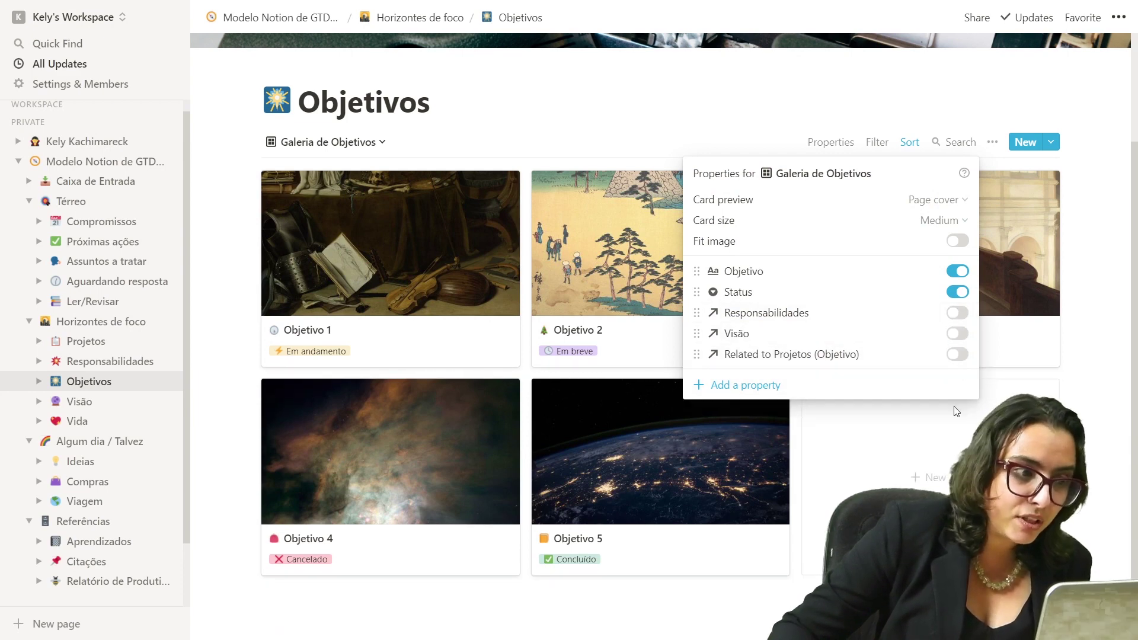
# - Show the Responsabilidades, Visão and Related to Projetos (Objetivo) properties on the objective cards again
pyautogui.click(957, 313)
pyautogui.click(957, 334)
pyautogui.click(957, 355)
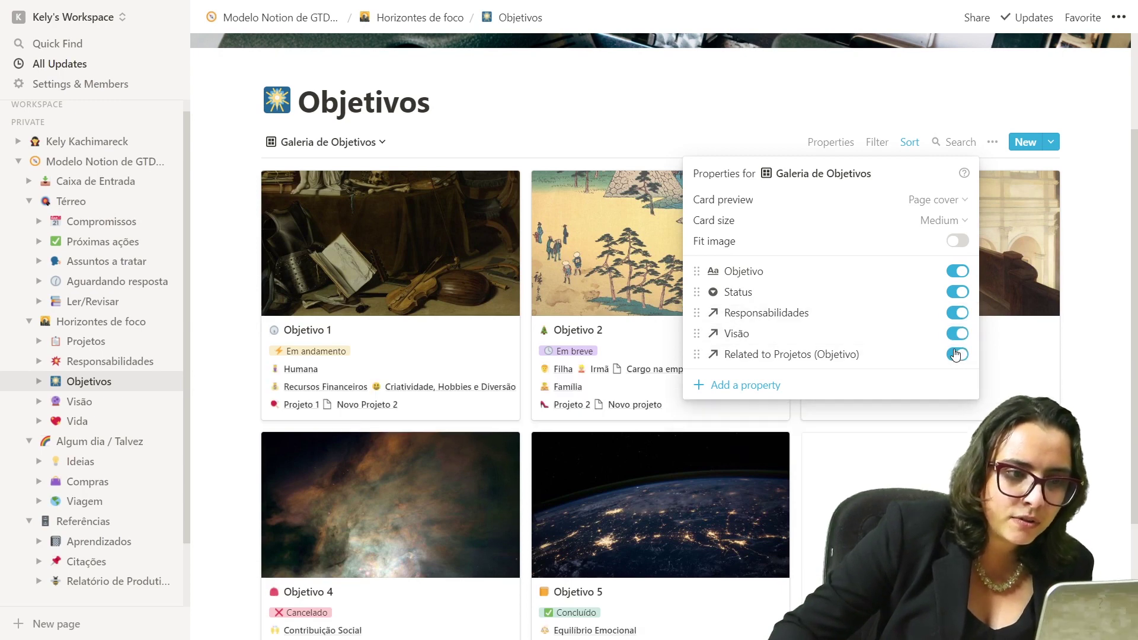
pyautogui.click(1084, 362)
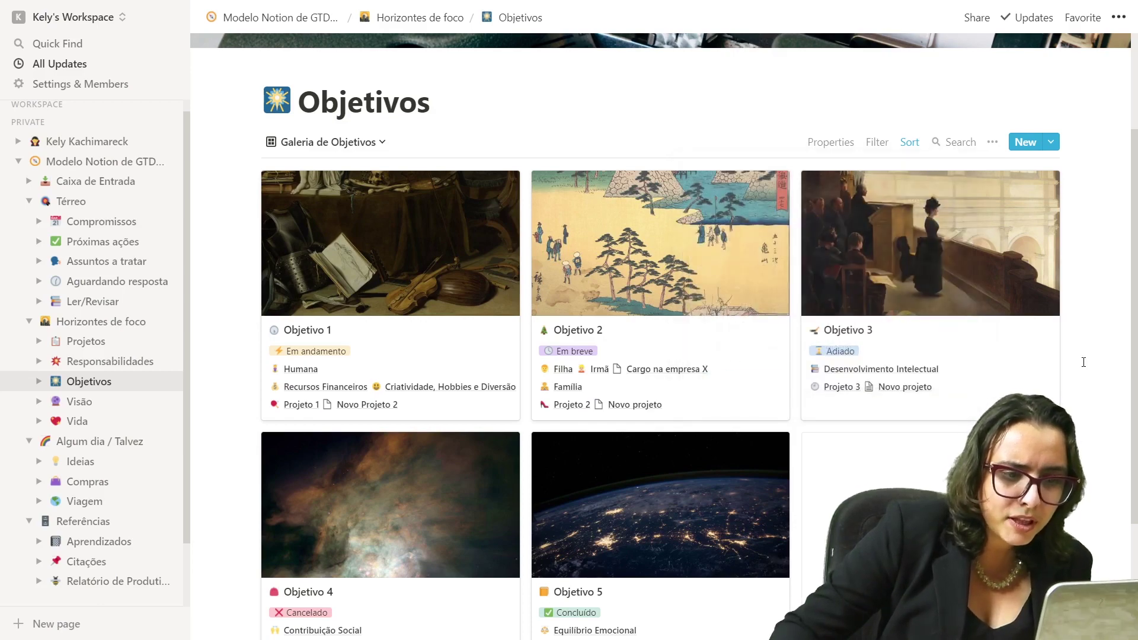
# - Look over the objective cards, switch to the "Tabela de Objetivos" view and narrow its Objetivo column
pyautogui.scroll(-3, 1084, 362)
pyautogui.scroll(3, 1083, 362)
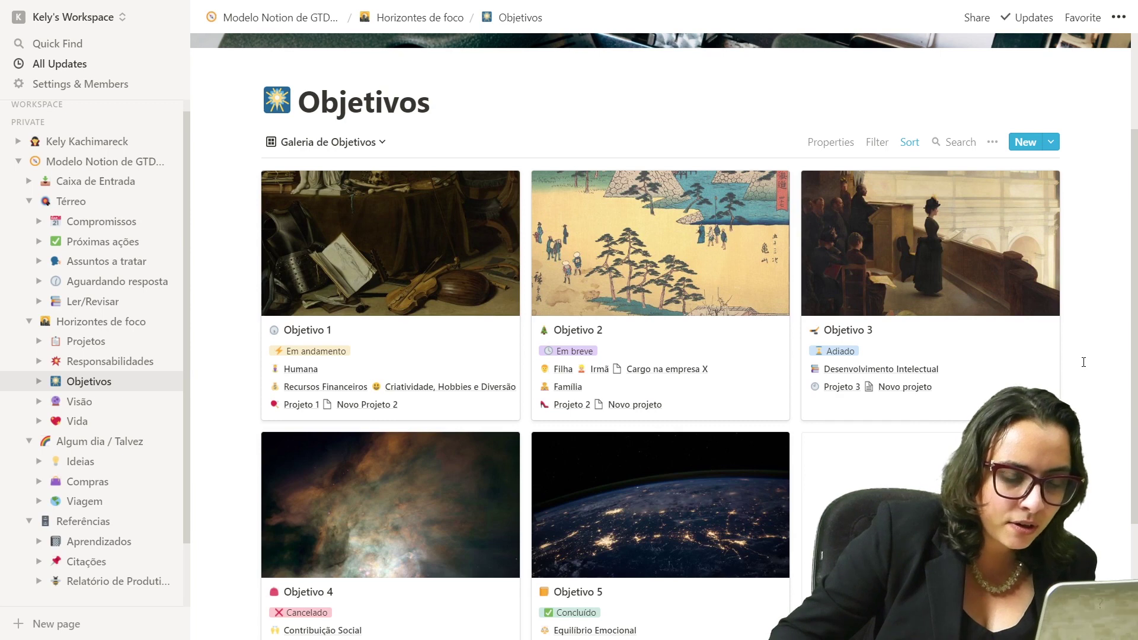
pyautogui.scroll(-2, 1084, 362)
pyautogui.scroll(2, 1084, 363)
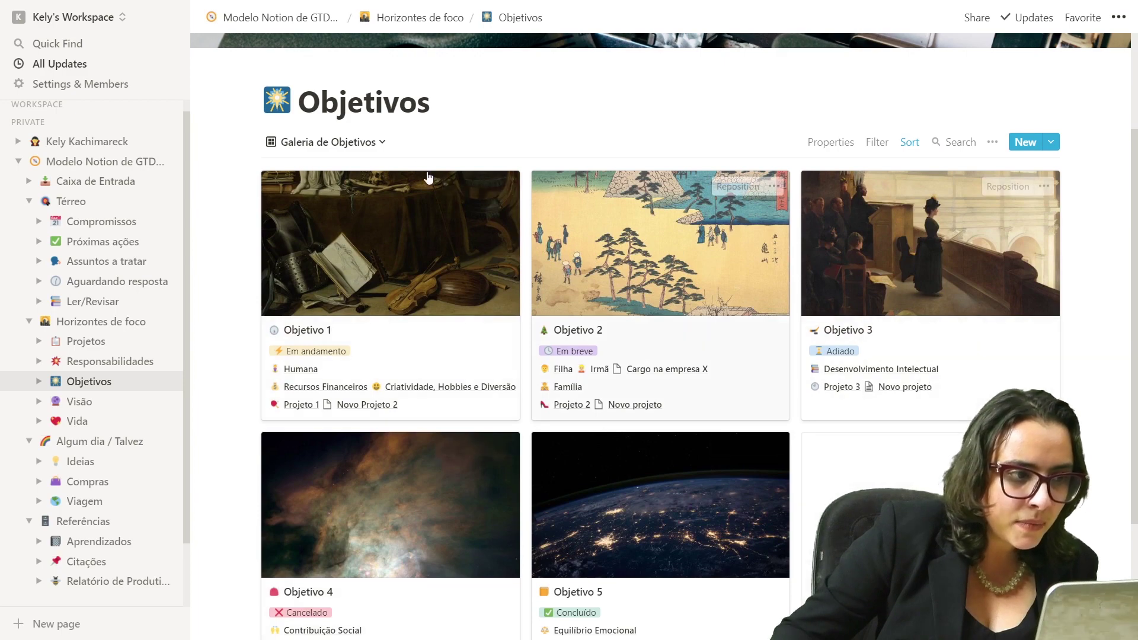
pyautogui.click(383, 143)
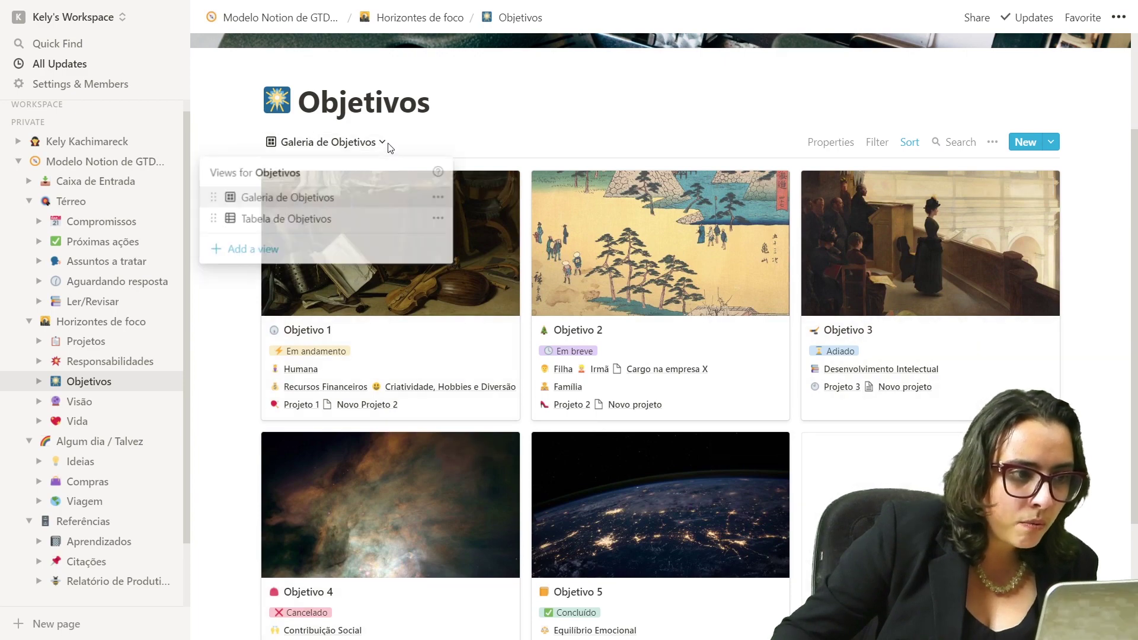
pyautogui.click(373, 219)
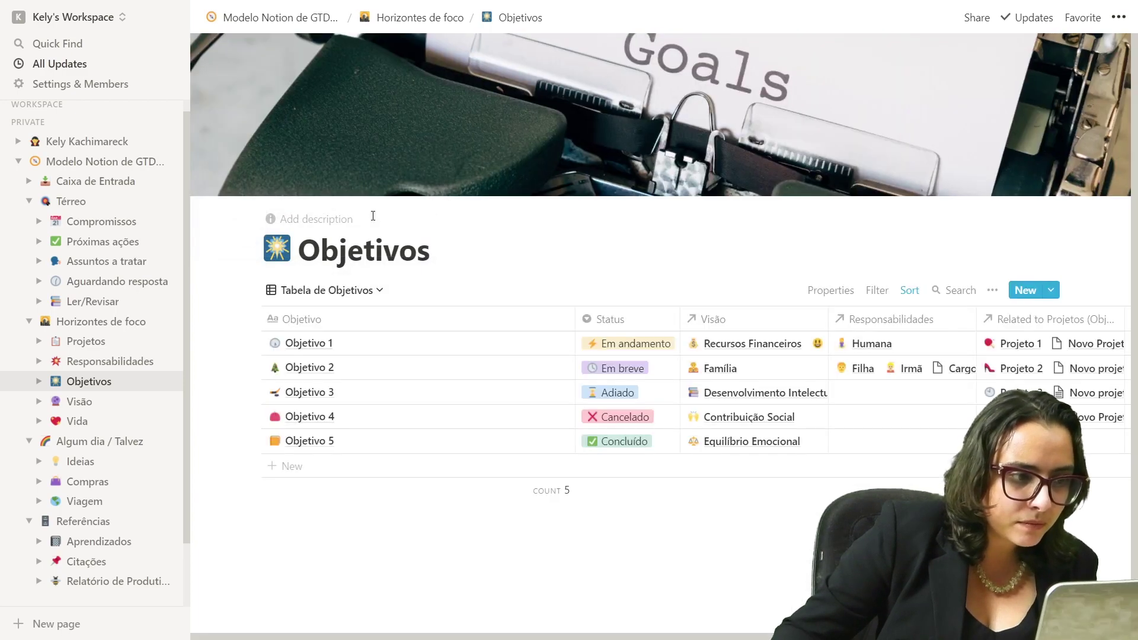
pyautogui.moveTo(574, 319); pyautogui.dragTo(490, 324)
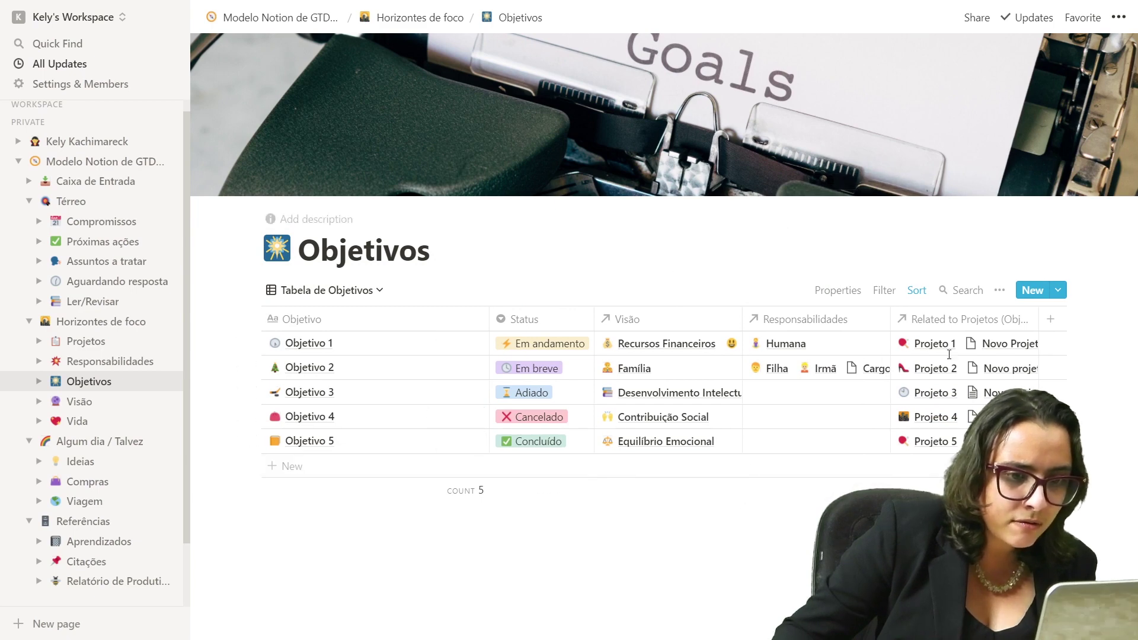
# - Add an objective named "Novo objetivo" to the table and set its status to "Em breve"
pyautogui.click(358, 471)
pyautogui.write('No')
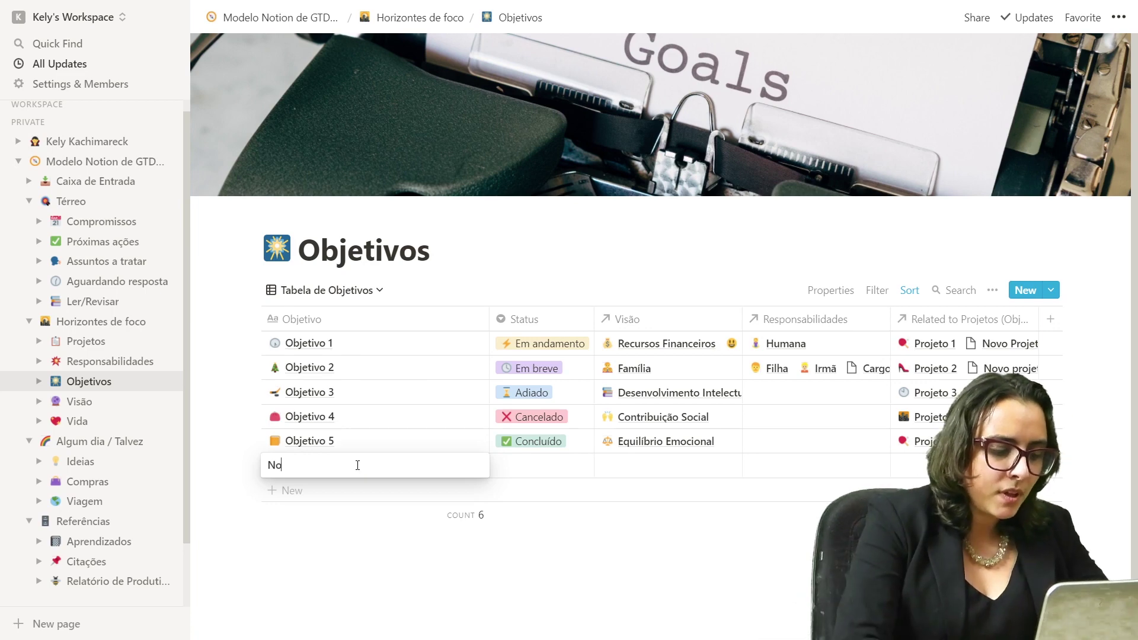
pyautogui.write('vo objetivo')
pyautogui.press('Tab')
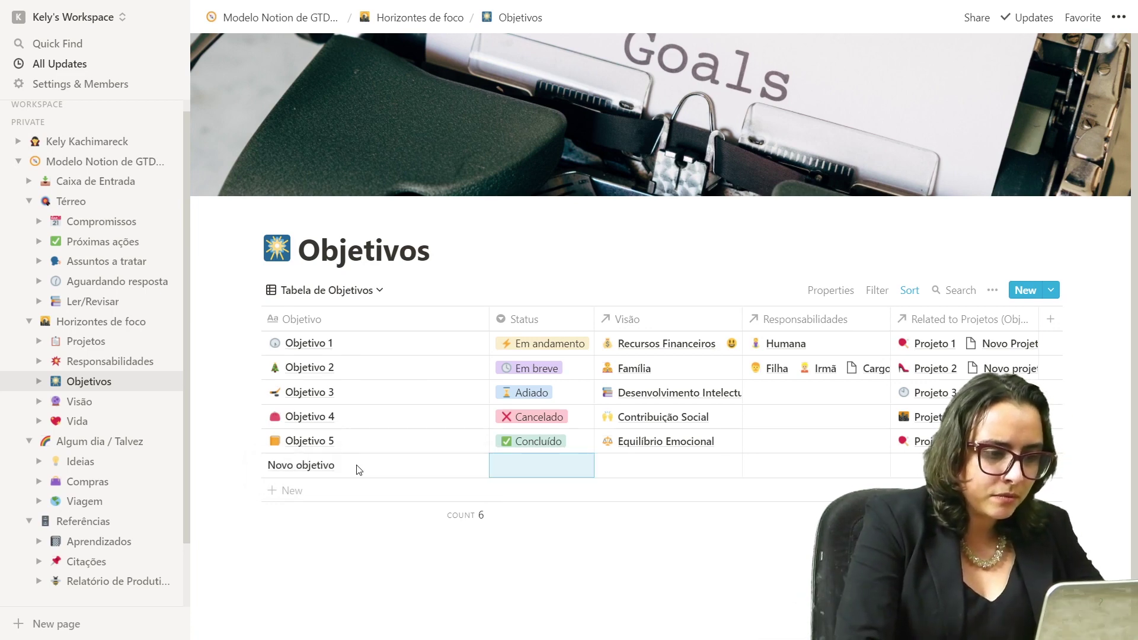
pyautogui.click(499, 468)
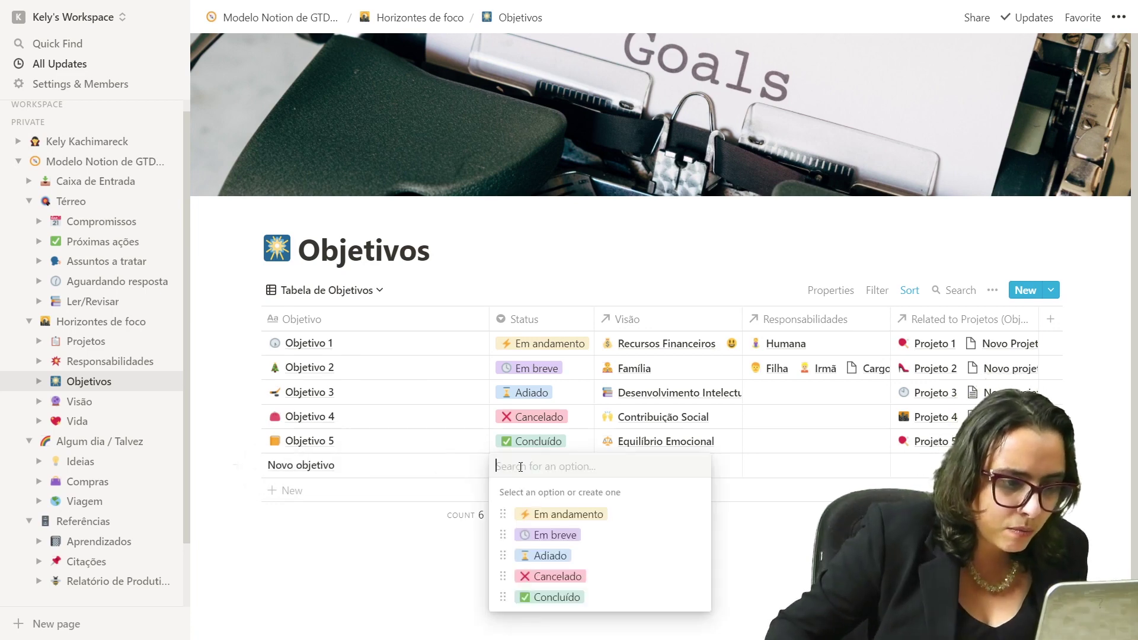
pyautogui.click(551, 534)
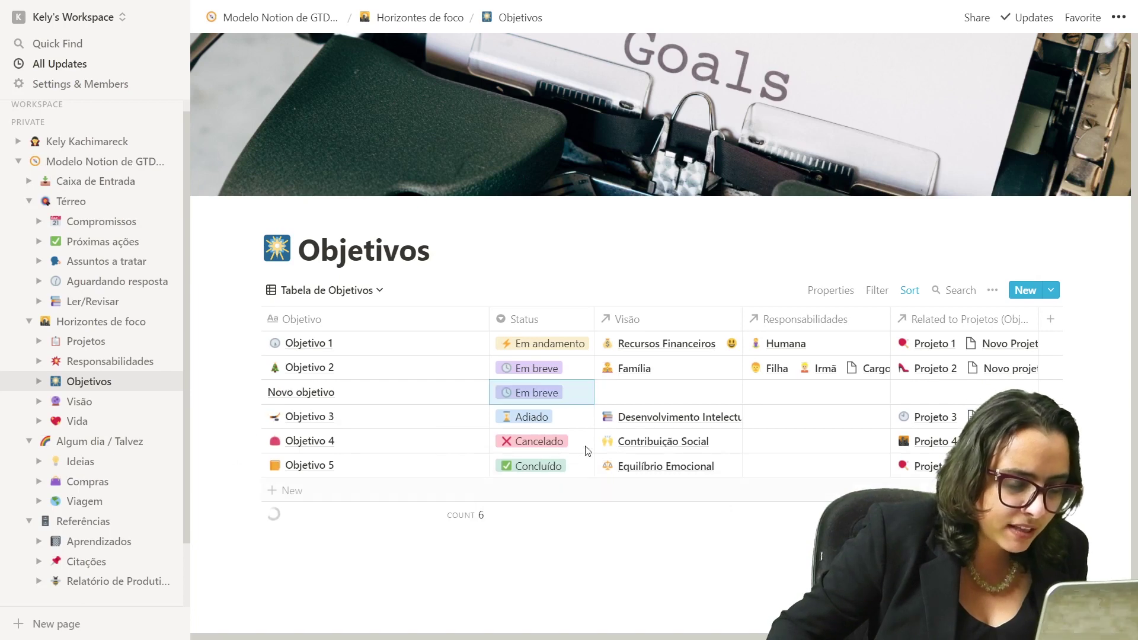
# - Link Novo objetivo to the Plenitude e Felicidade vision, the Cargo na empresa X and Fotógrafa responsibilities, and Novo Projeto 2
pyautogui.click(633, 392)
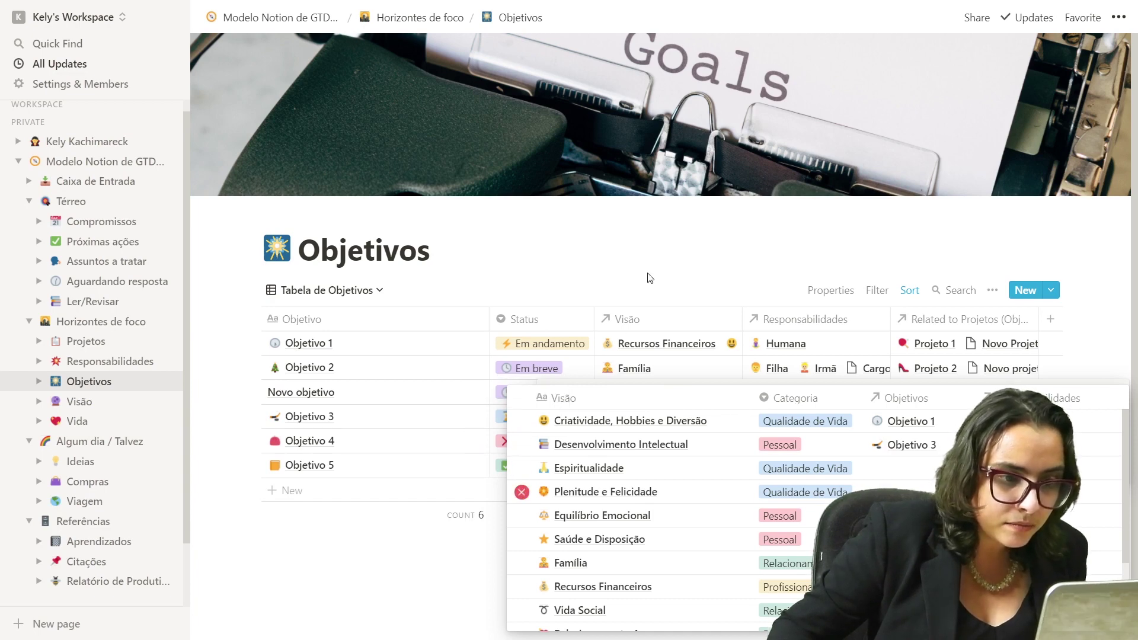
pyautogui.click(521, 488)
pyautogui.click(790, 404)
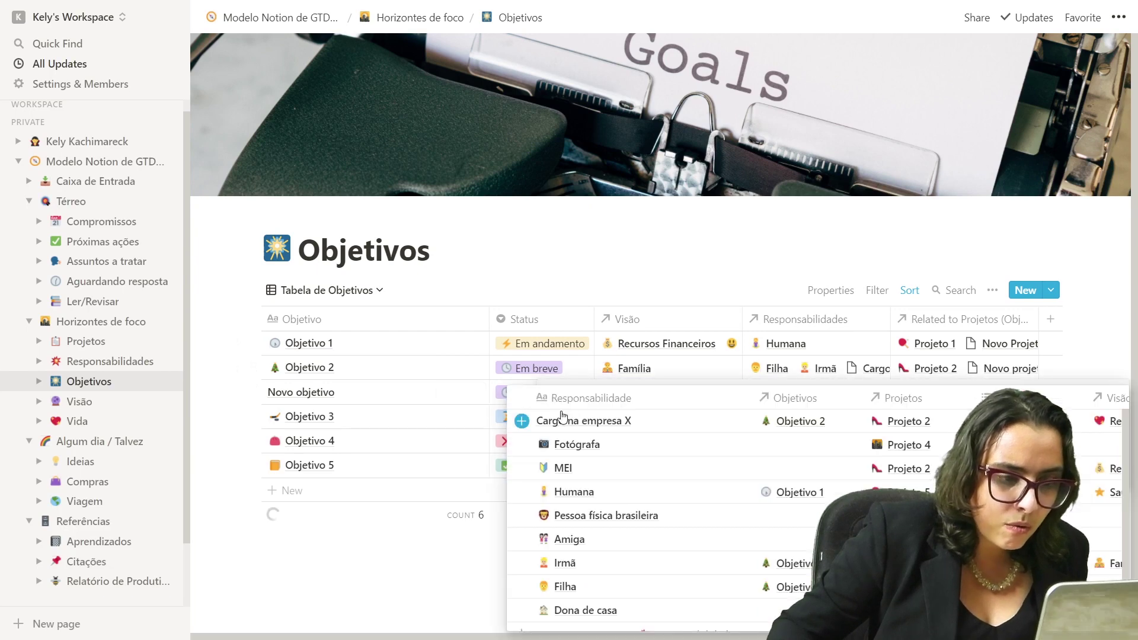
pyautogui.click(522, 422)
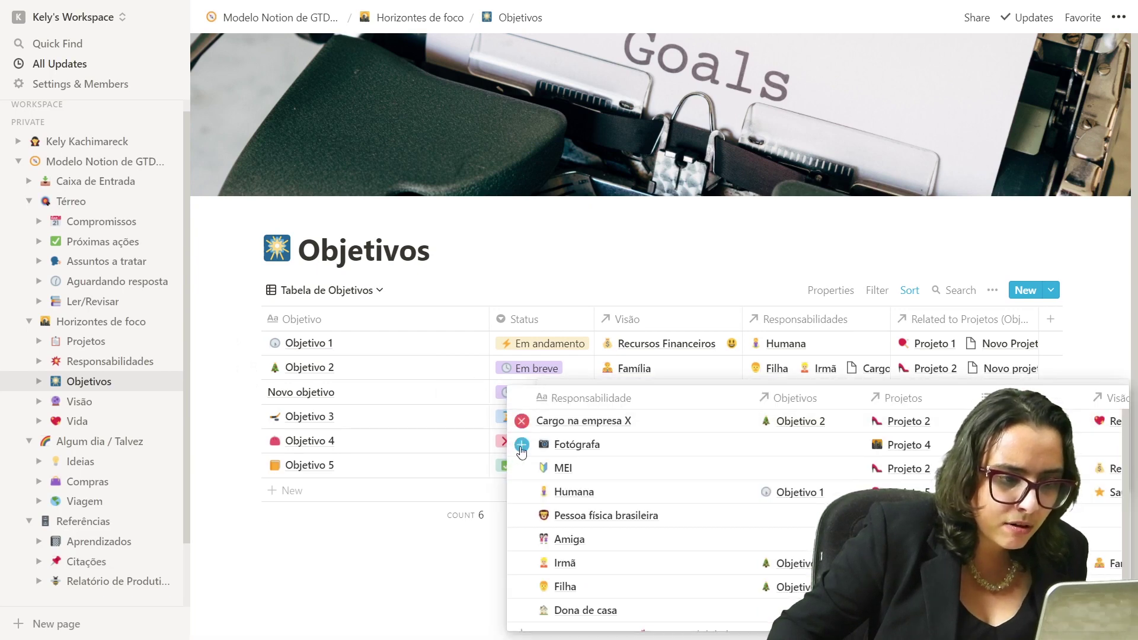
pyautogui.click(757, 271)
pyautogui.click(920, 391)
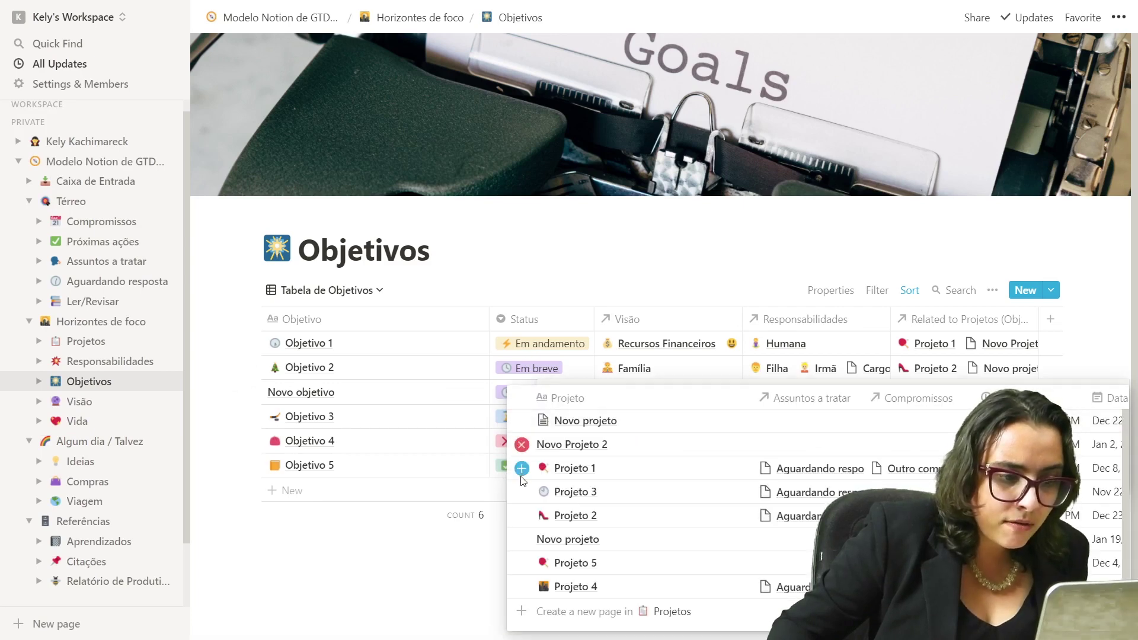
pyautogui.click(693, 261)
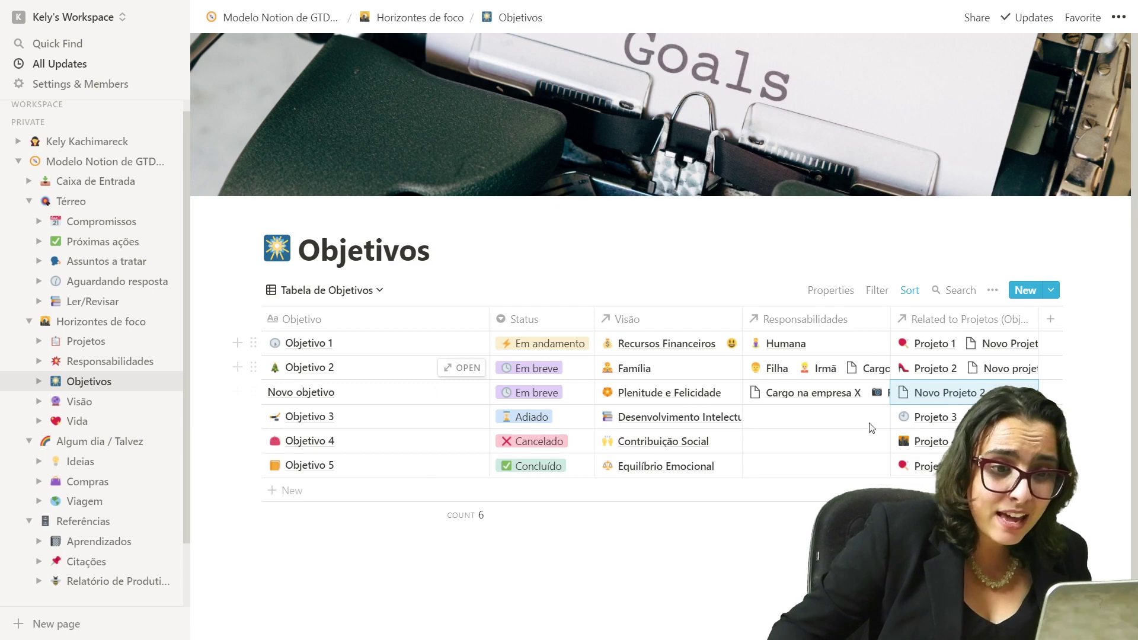
# - Hide the Related to Projetos (Objetivo), Responsabilidades and Visão columns in the objectives table
pyautogui.click(828, 291)
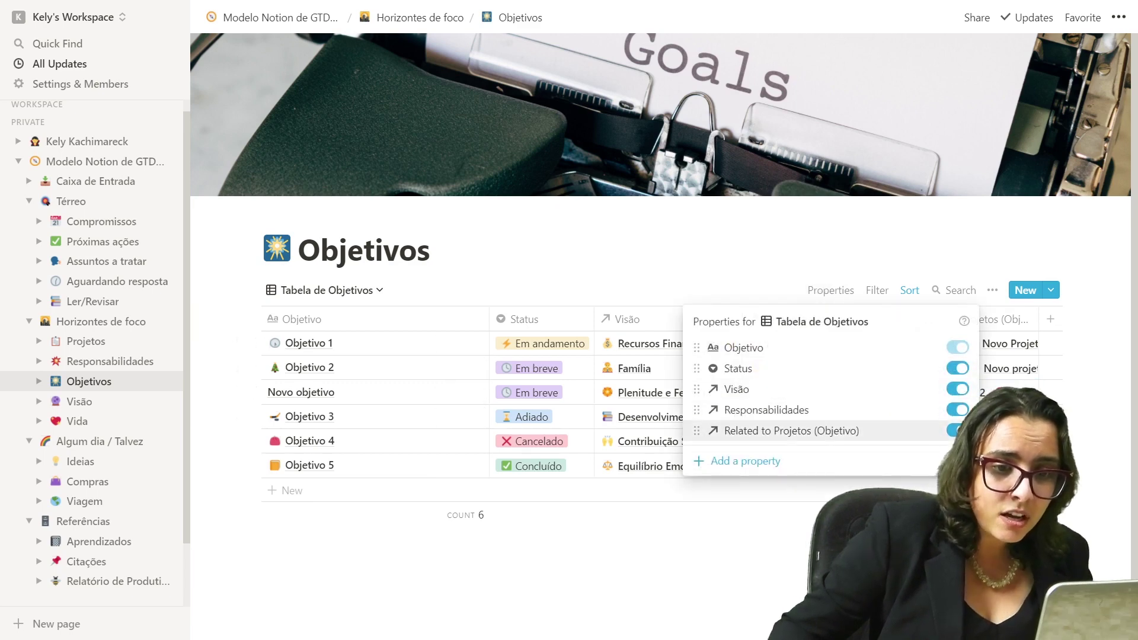
pyautogui.click(955, 431)
pyautogui.click(957, 410)
pyautogui.click(958, 389)
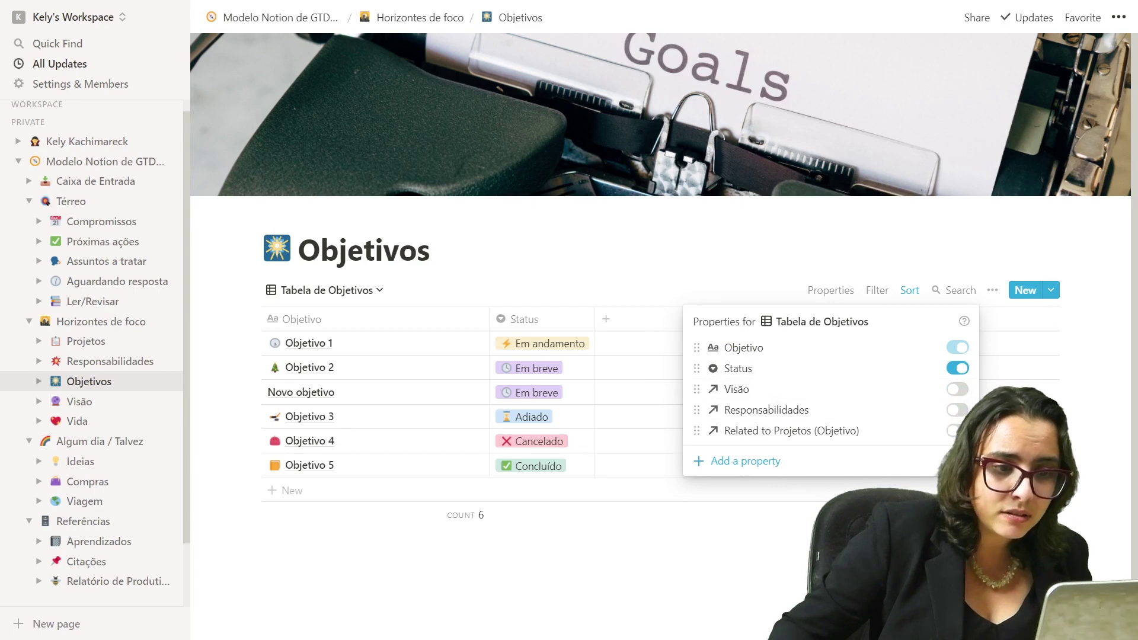
pyautogui.click(1095, 466)
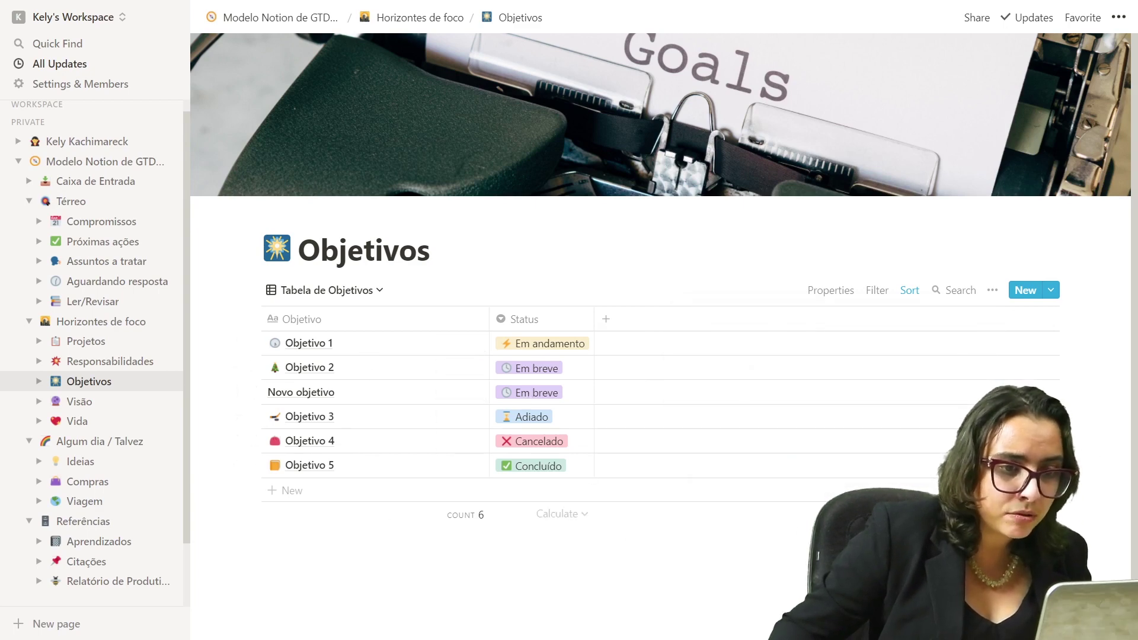
# - Show the Visão, Responsabilidades and Related to Projetos (Objetivo) columns in the objectives table again
pyautogui.click(848, 291)
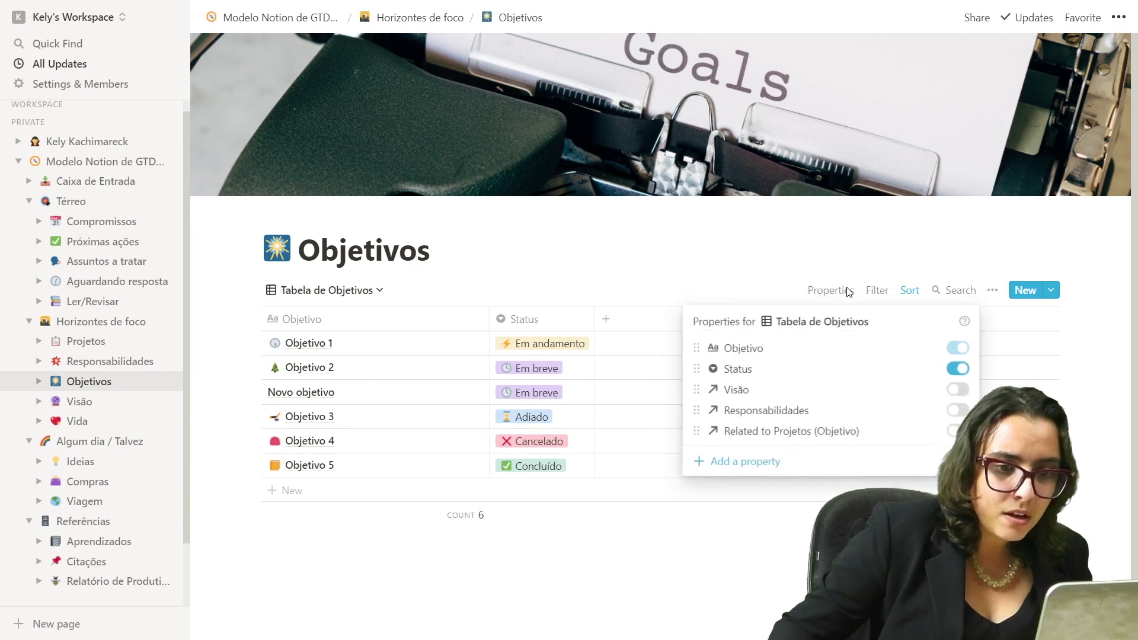
pyautogui.click(957, 389)
pyautogui.click(958, 409)
pyautogui.click(957, 430)
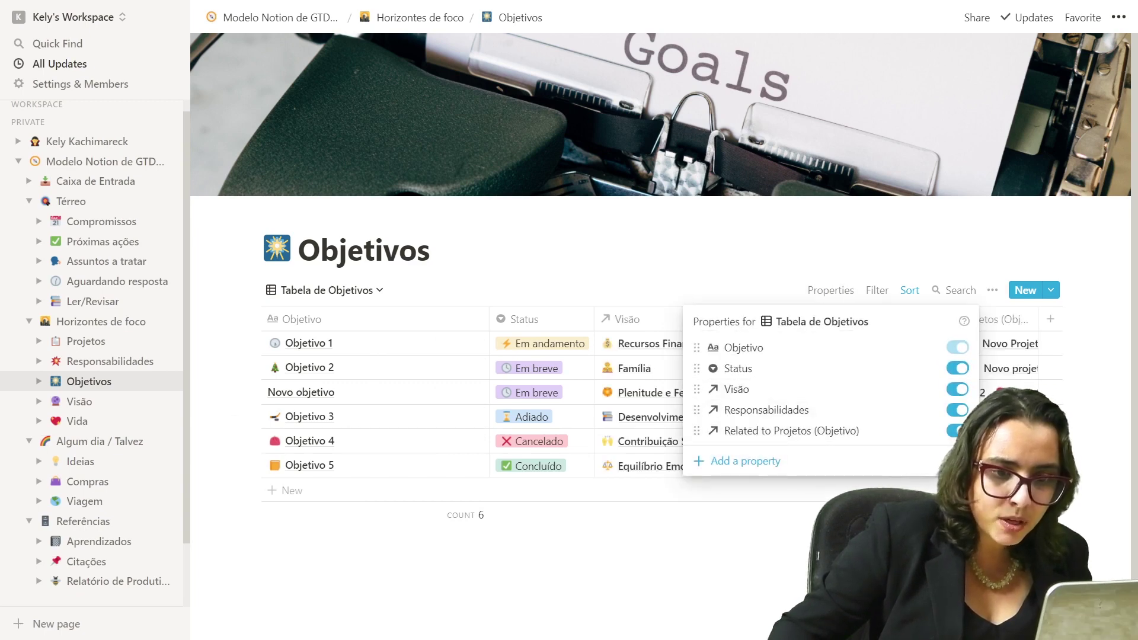
# - Switch the Objetivos database to the Galeria de Objetivos view and look over its cards
pyautogui.click(1084, 448)
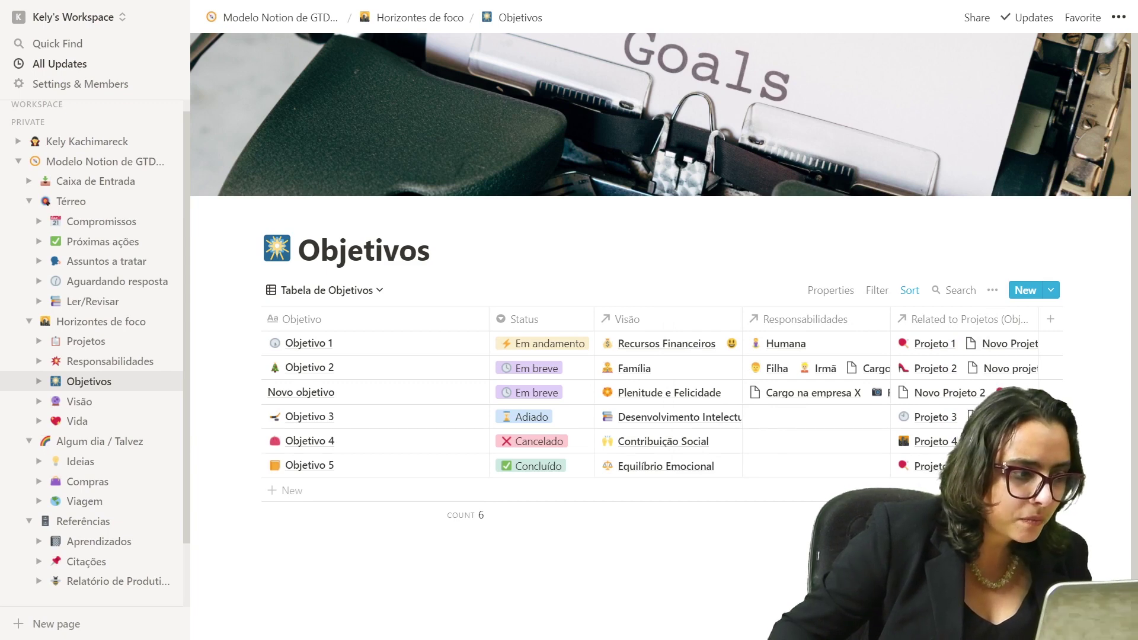
pyautogui.click(357, 293)
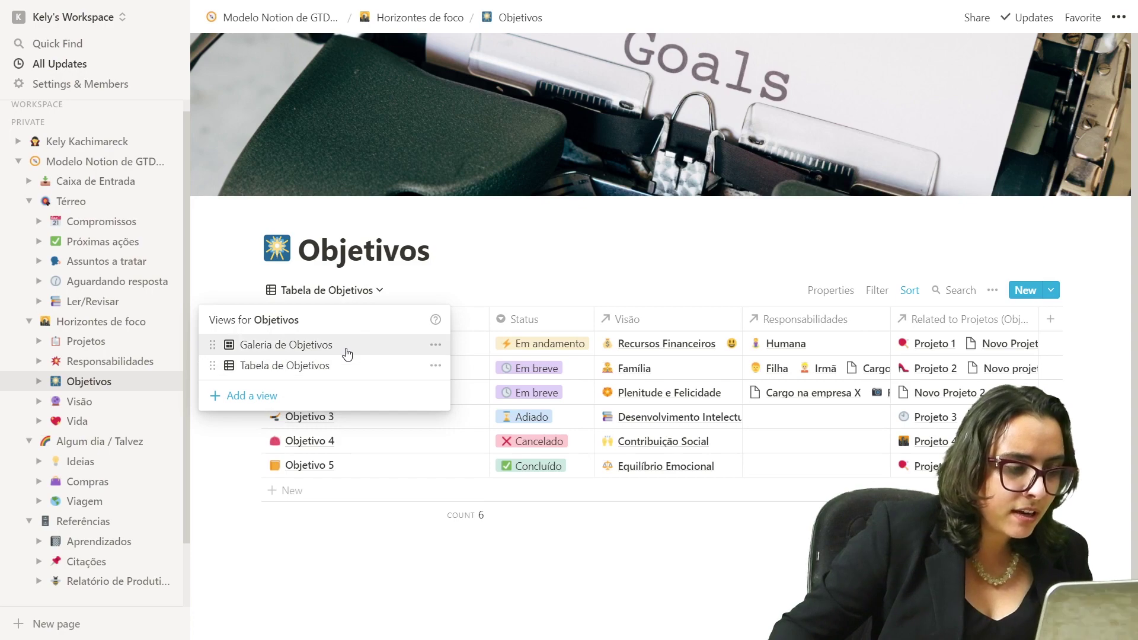
pyautogui.click(347, 352)
pyautogui.scroll(-6, 415, 350)
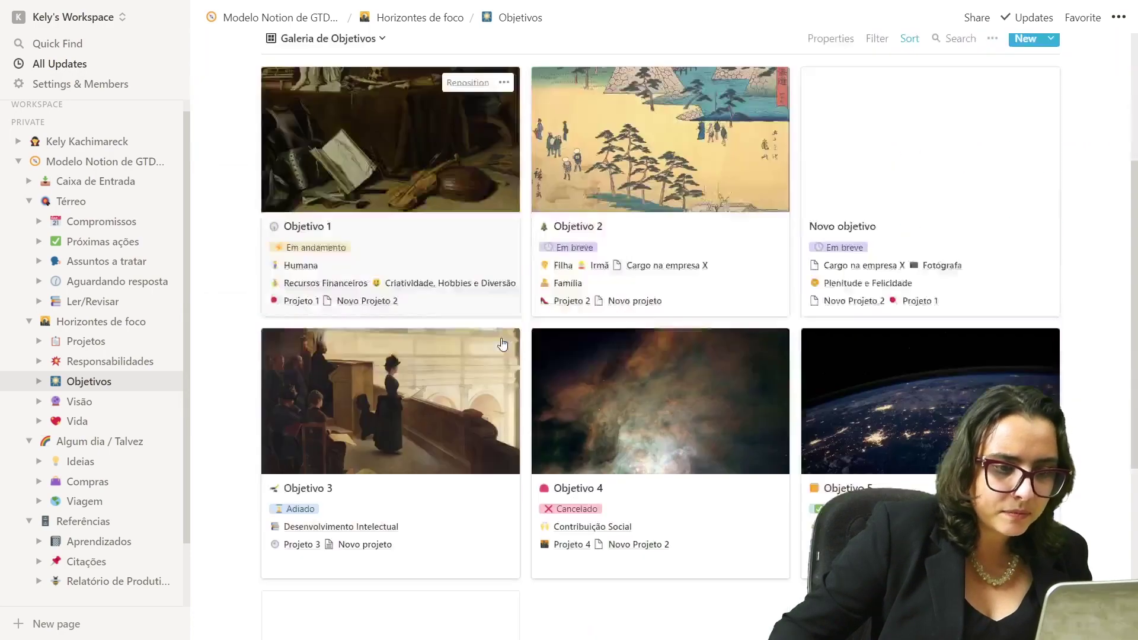
pyautogui.scroll(2, 503, 344)
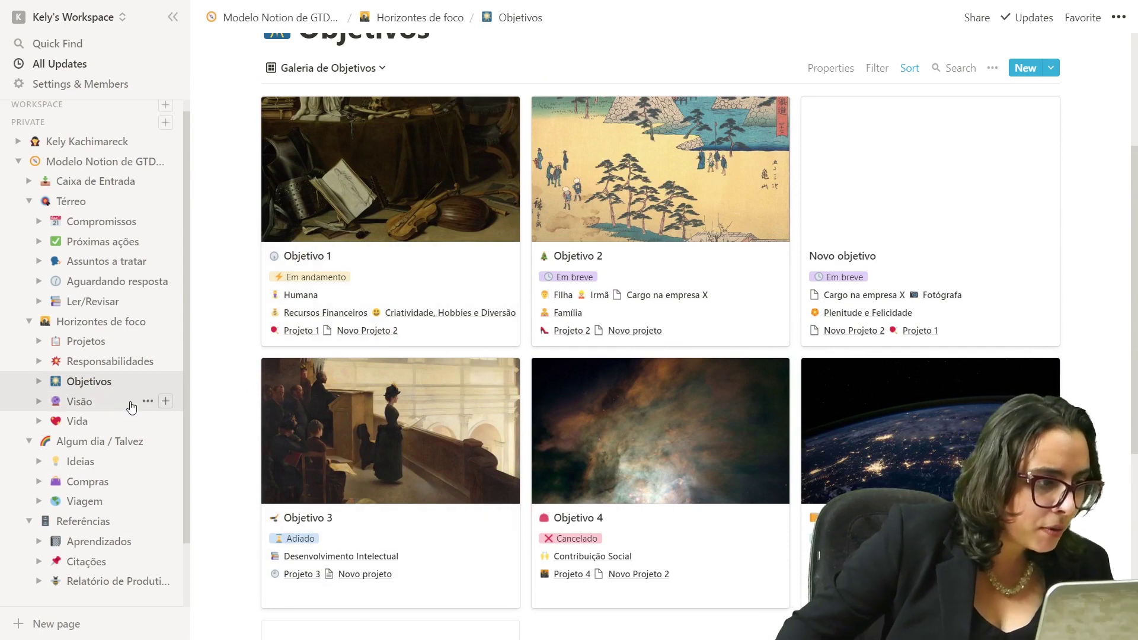
# - Open the Visão page and examine the Mural de Roda da Vida board's categories and cards
pyautogui.click(114, 408)
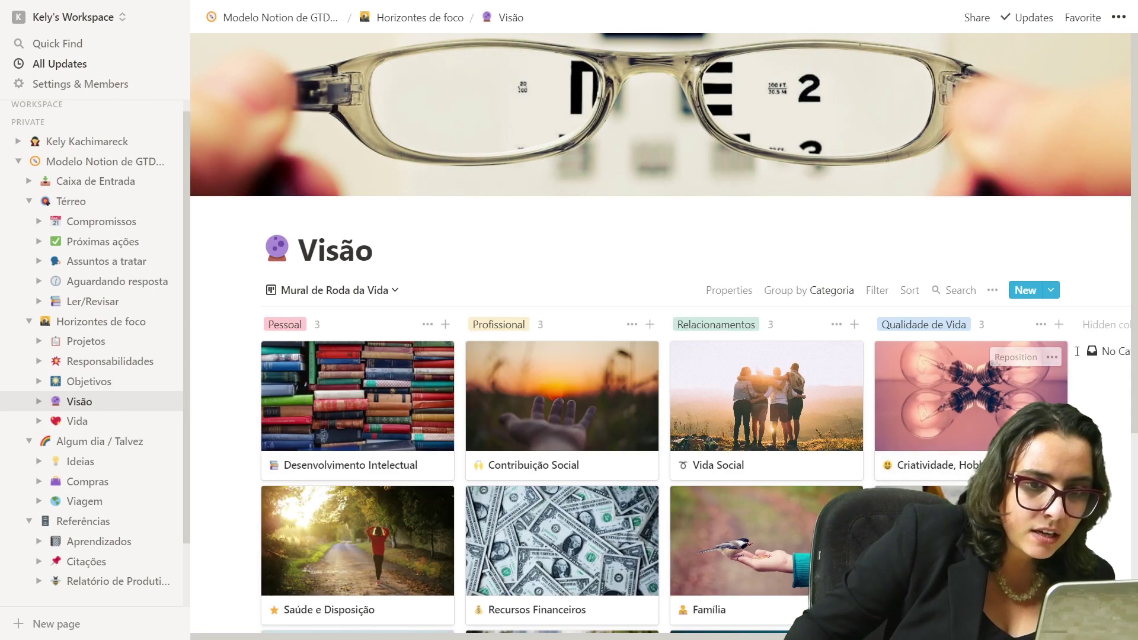
pyautogui.scroll(-2, 1080, 353)
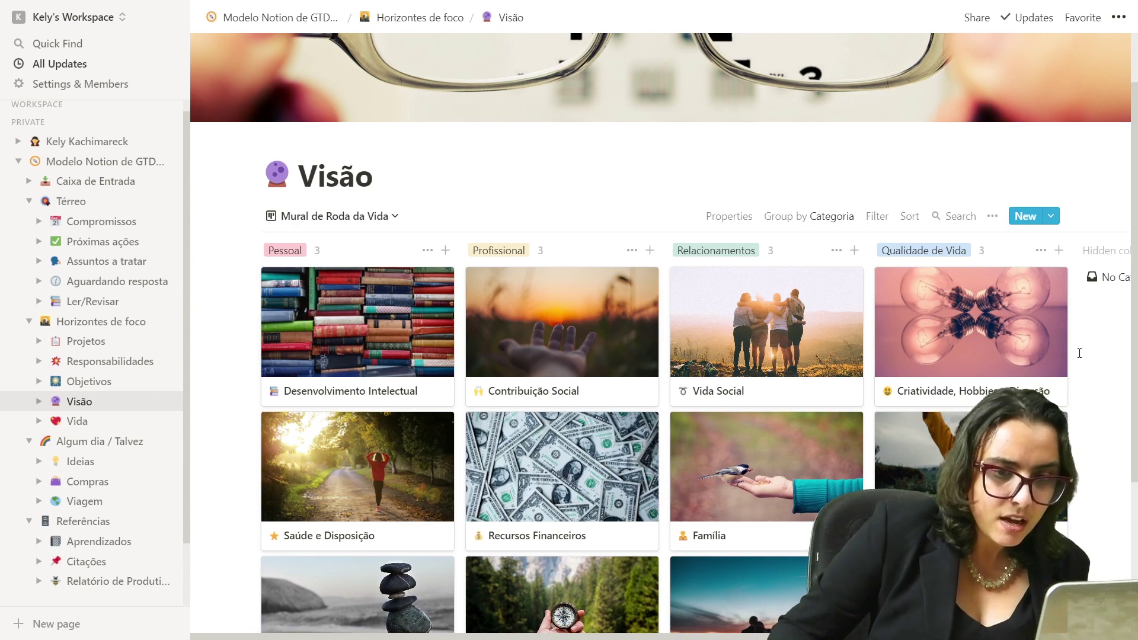
pyautogui.scroll(-3, 1079, 353)
pyautogui.scroll(2, 1080, 354)
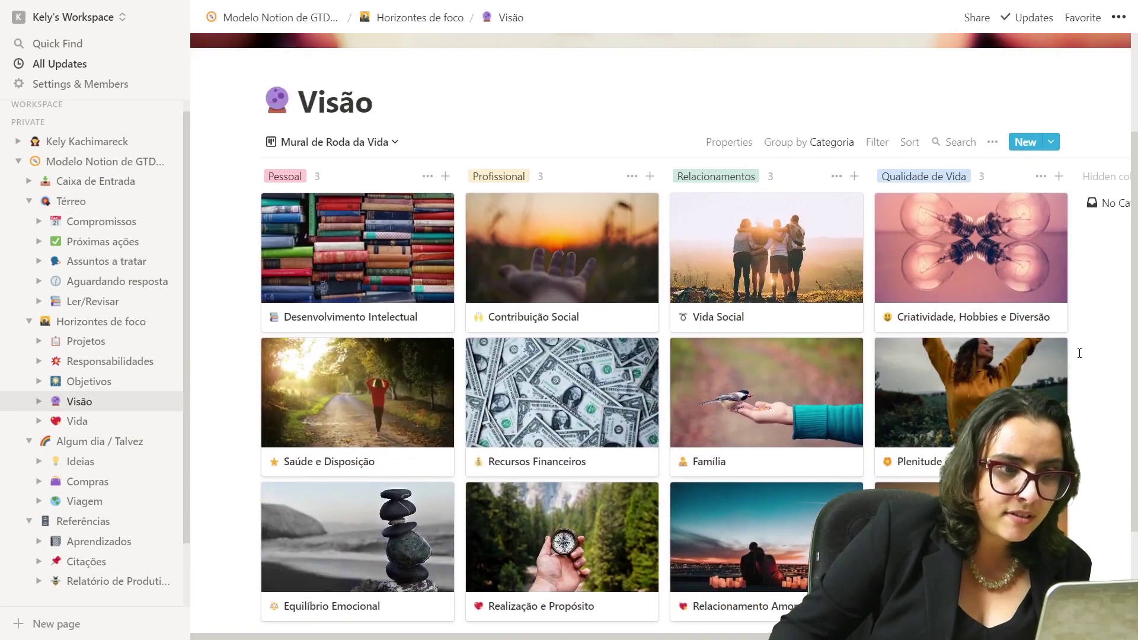
pyautogui.scroll(-2, 1079, 353)
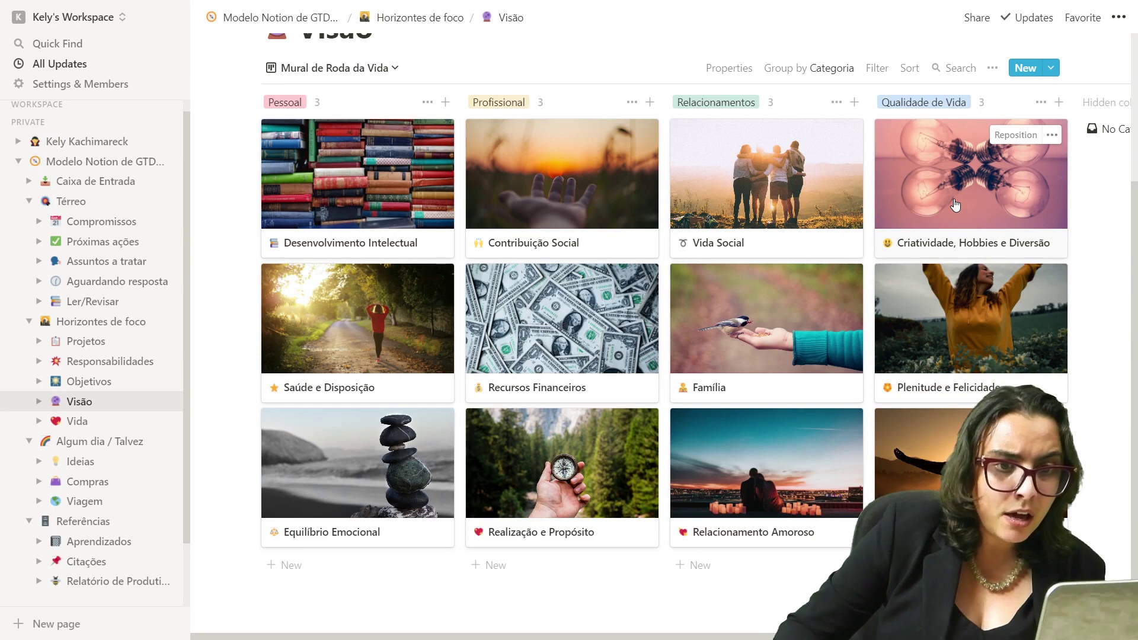
pyautogui.scroll(2, 1124, 317)
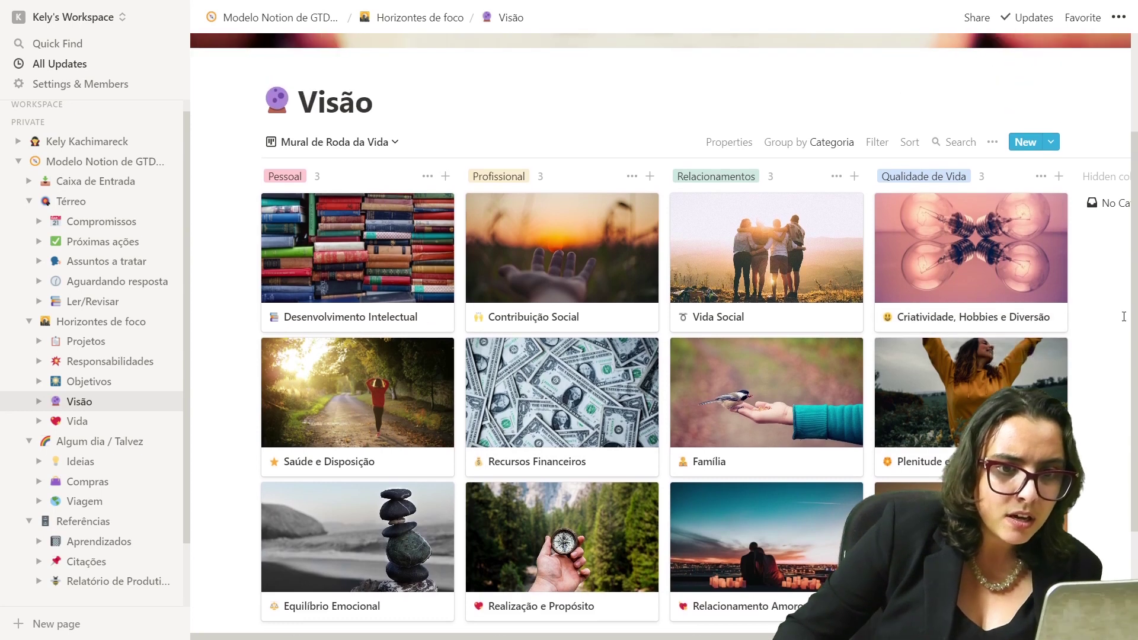
pyautogui.scroll(-2, 1124, 317)
pyautogui.scroll(2, 1124, 317)
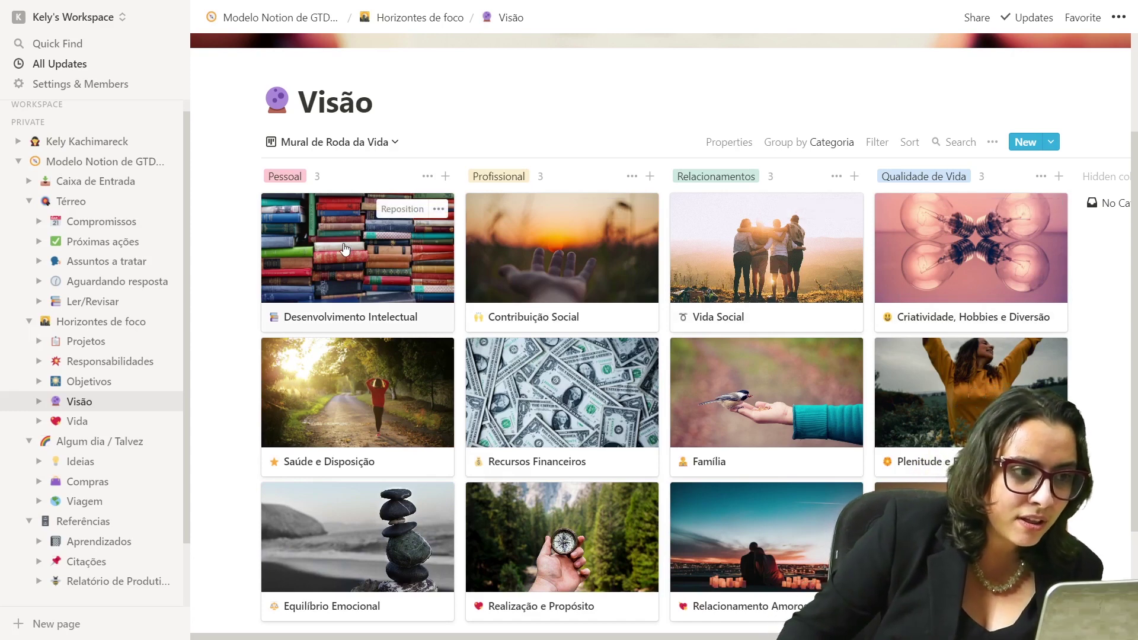
# - Open the Desenvolvimento Intelectual vision from the Pessoal group and review its properties and checklist
pyautogui.click(378, 283)
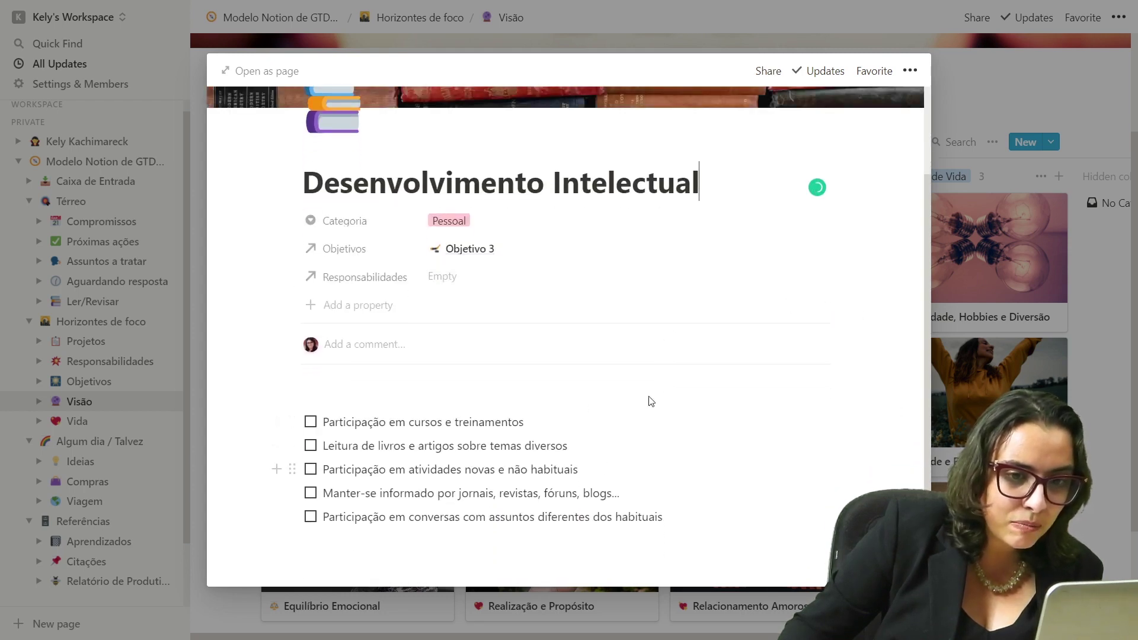
pyautogui.click(1111, 352)
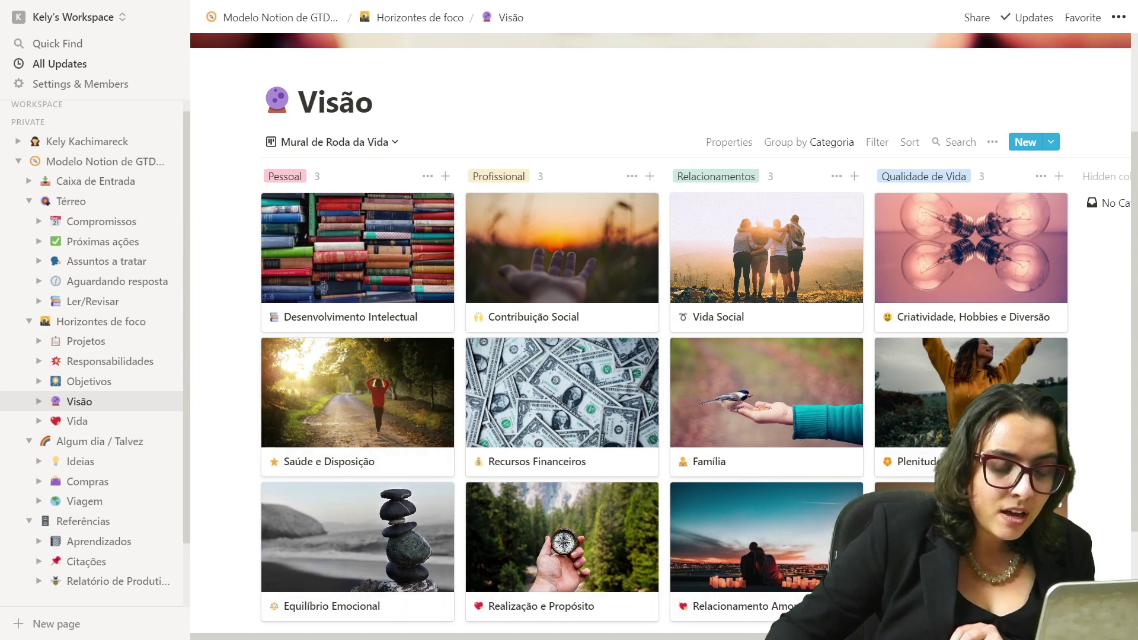
pyautogui.scroll(-2, 401, 534)
pyautogui.scroll(2, 699, 326)
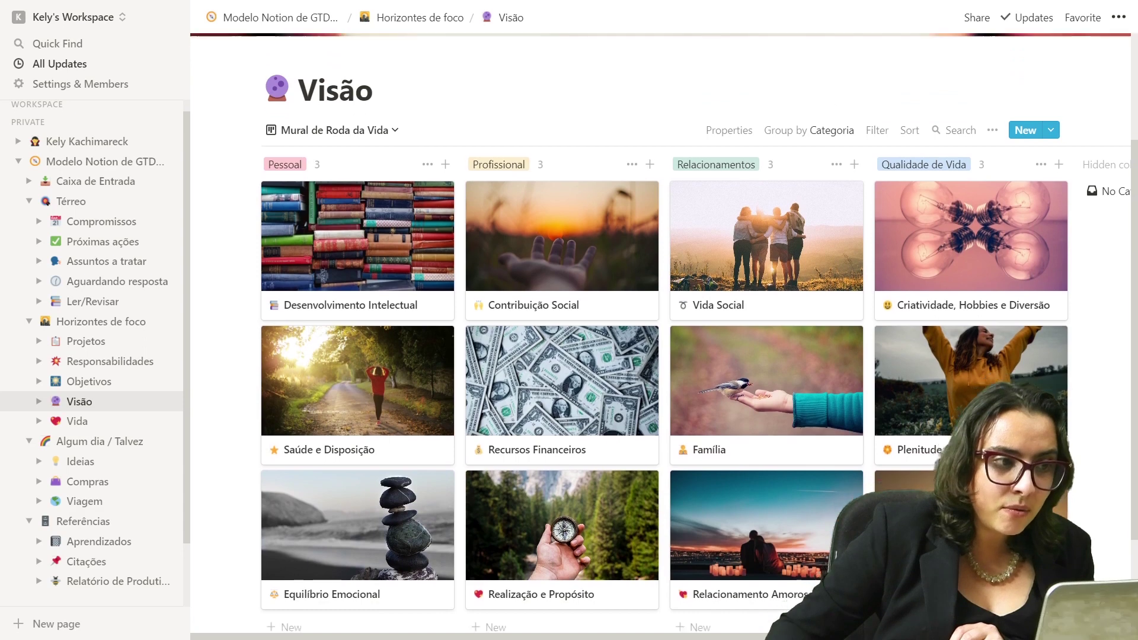
pyautogui.scroll(-2, 699, 326)
pyautogui.scroll(2, 699, 326)
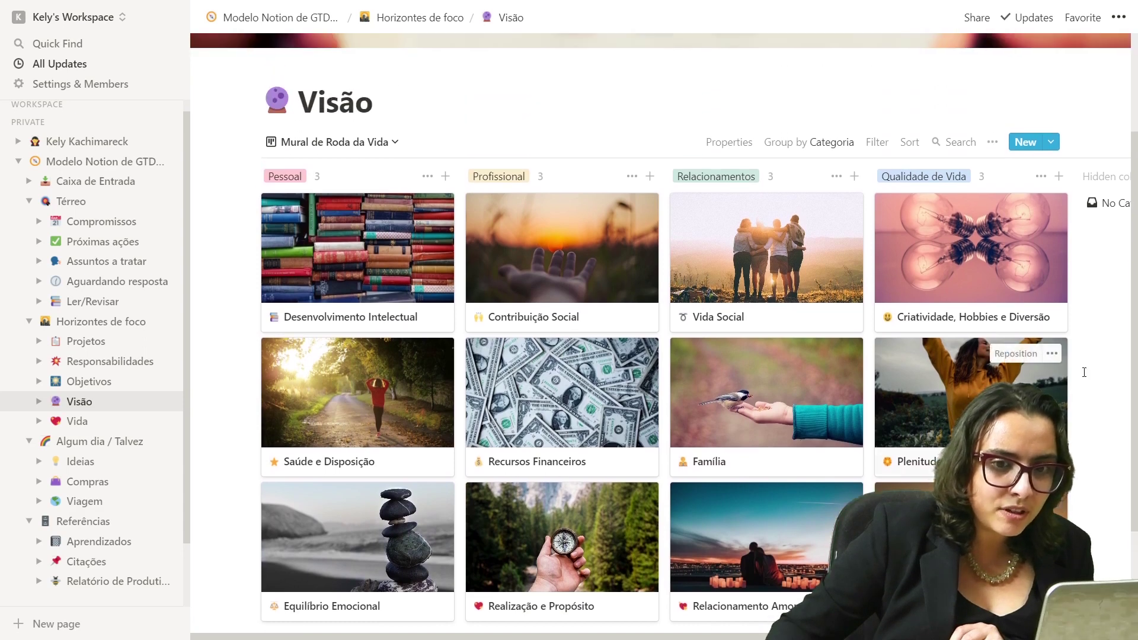
pyautogui.scroll(-1, 1134, 376)
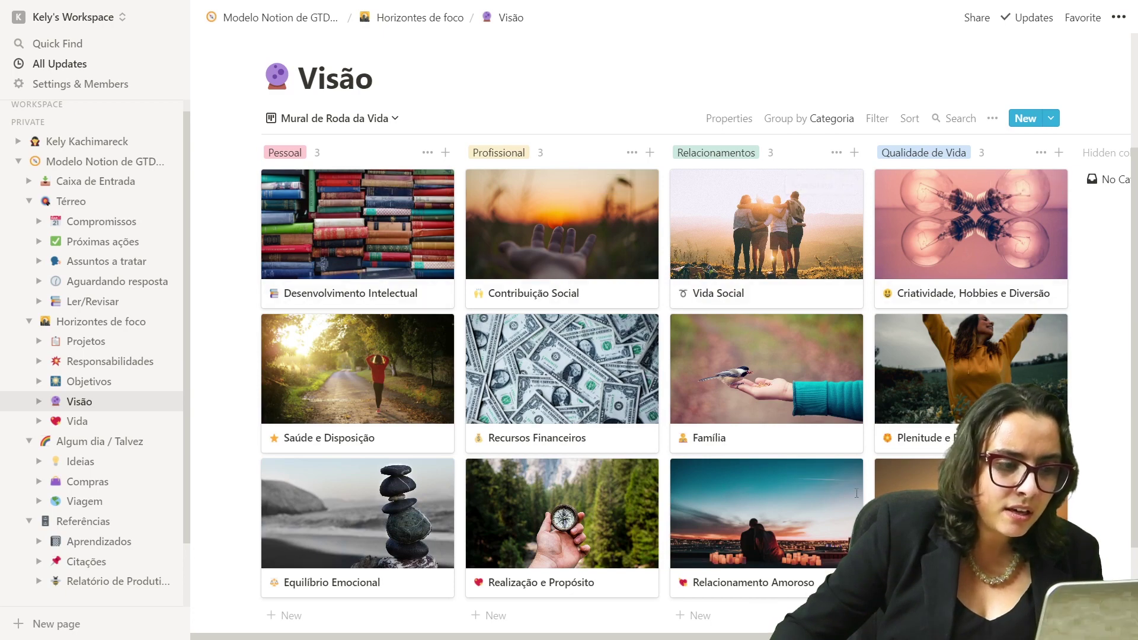
pyautogui.click(357, 254)
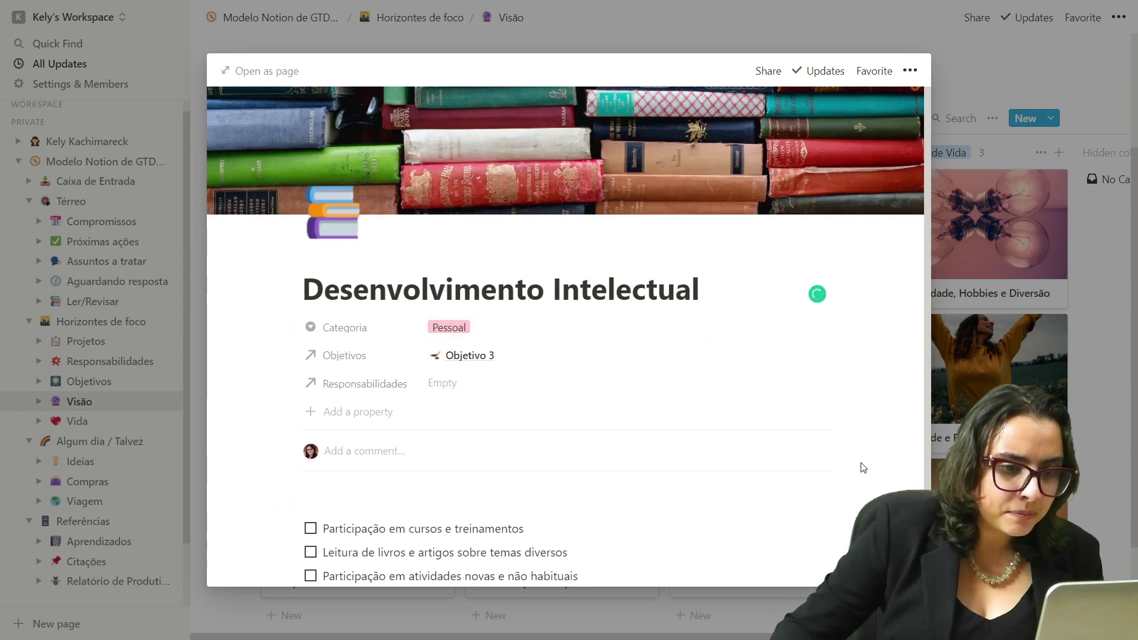
pyautogui.scroll(-2, 858, 465)
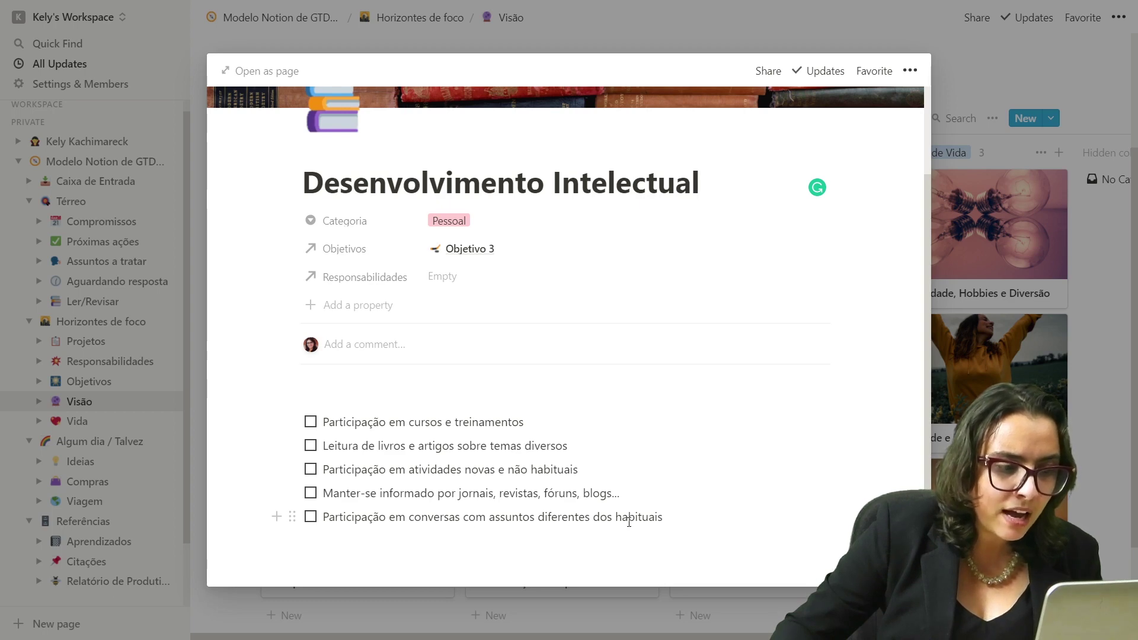
# - Mark the last three checklist items of Desenvolvimento Intelectual as done
pyautogui.click(310, 517)
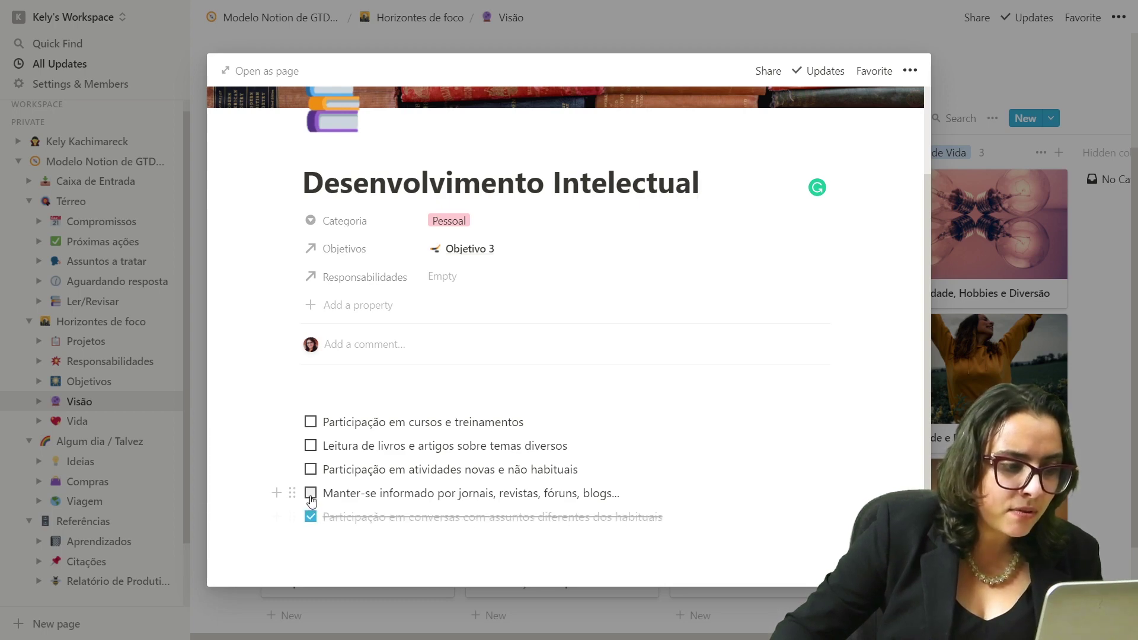
pyautogui.click(310, 494)
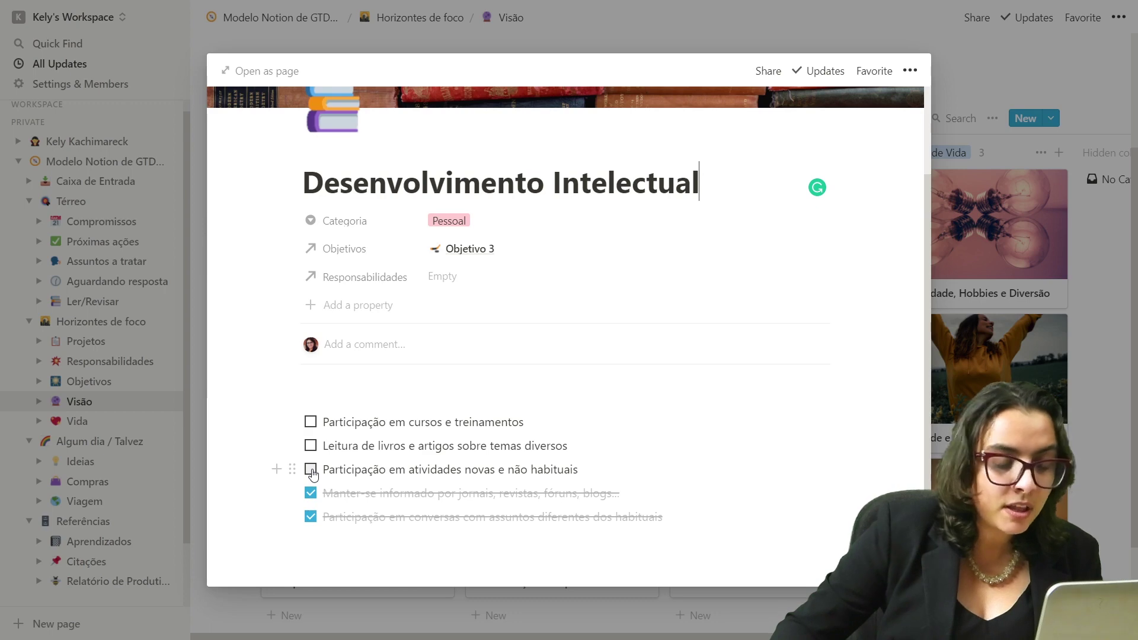
pyautogui.click(311, 470)
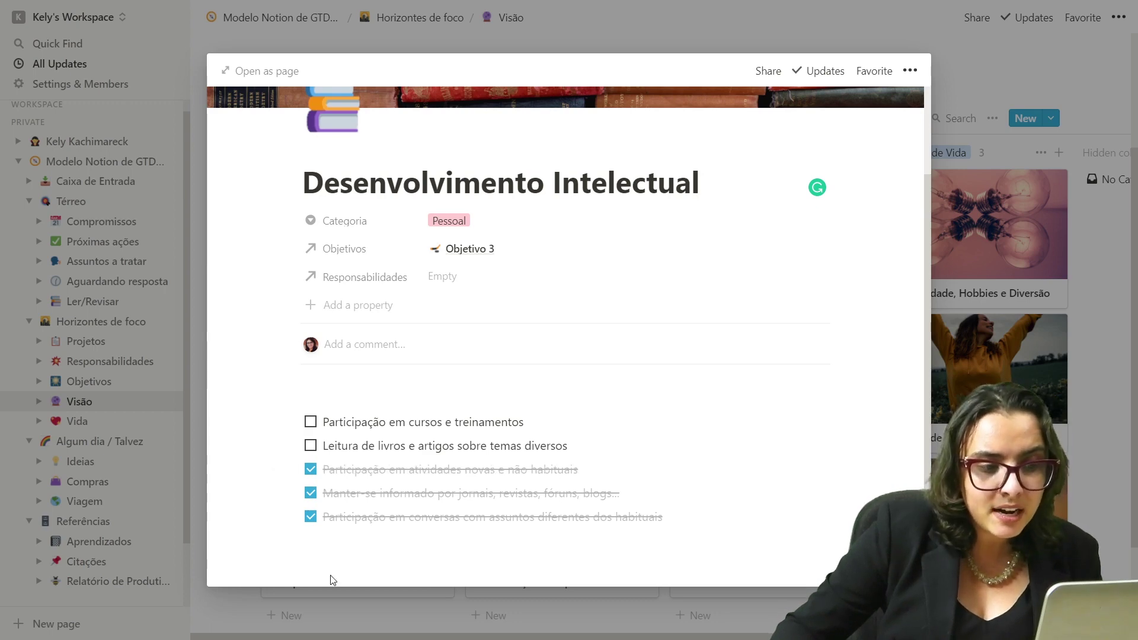
# - Clear the done marks from the last three checklist items of Desenvolvimento Intelectual
pyautogui.tripleClick(481, 442)
pyautogui.click(310, 469)
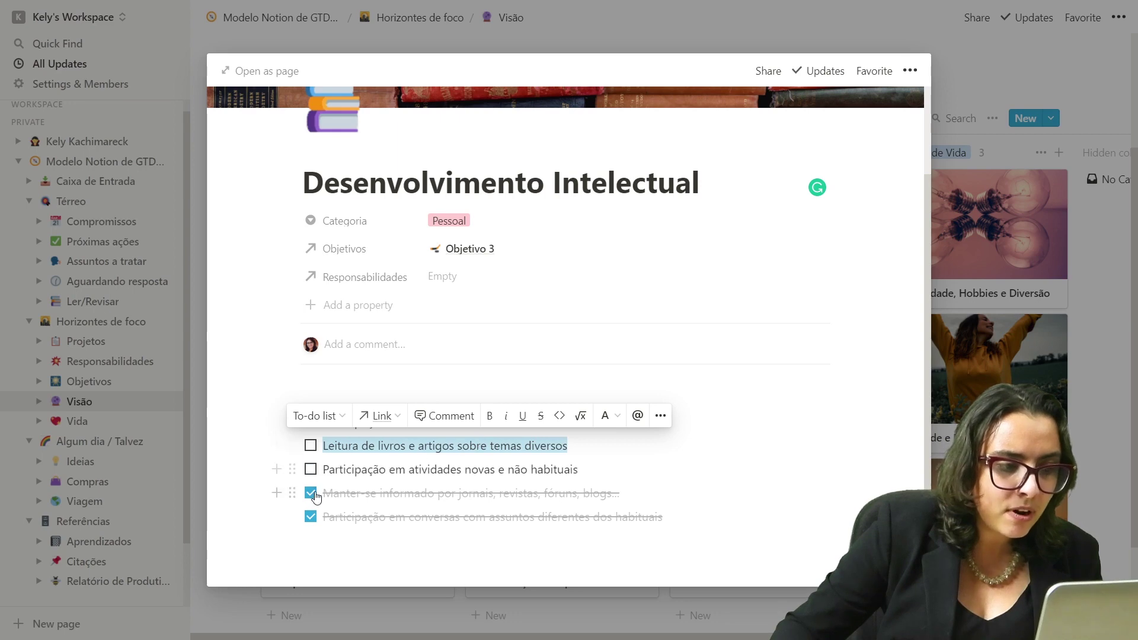
pyautogui.click(311, 493)
pyautogui.click(311, 517)
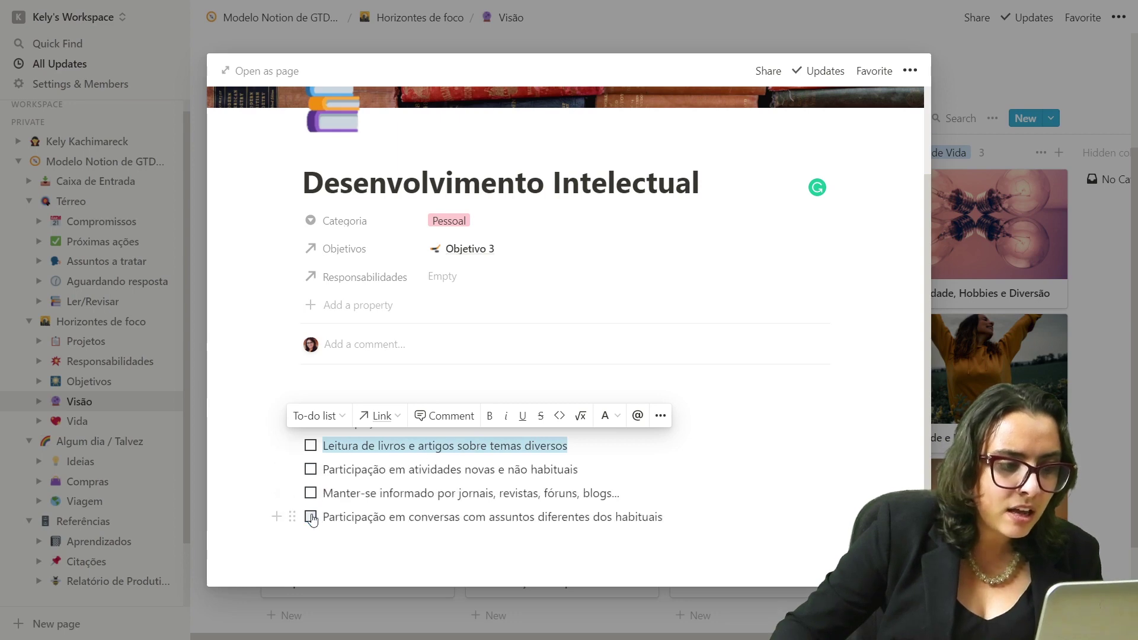
pyautogui.tripleClick(354, 473)
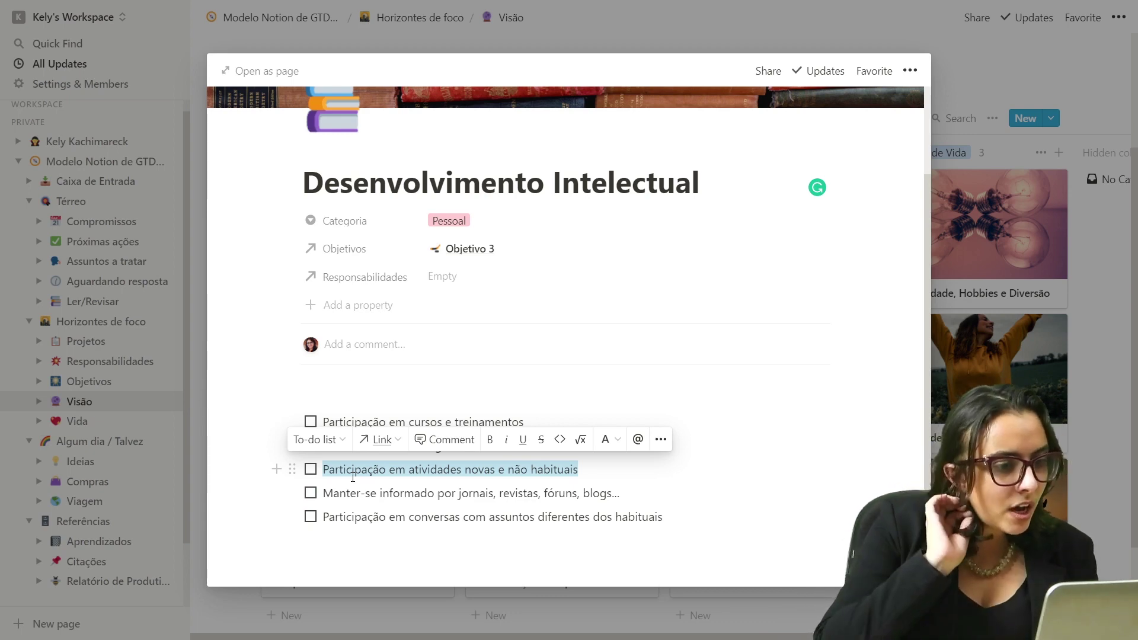
pyautogui.click(538, 469)
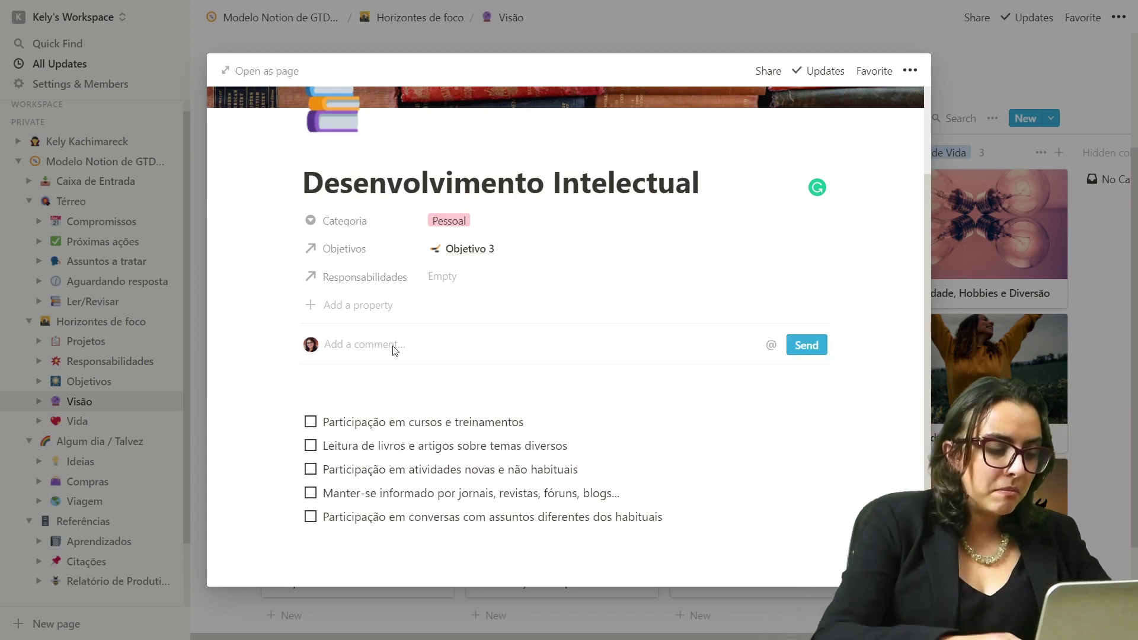
# - Post the comment "Escrever um comentário" on the Desenvolvimento Intelectual page
pyautogui.write('Escrever um comentário')
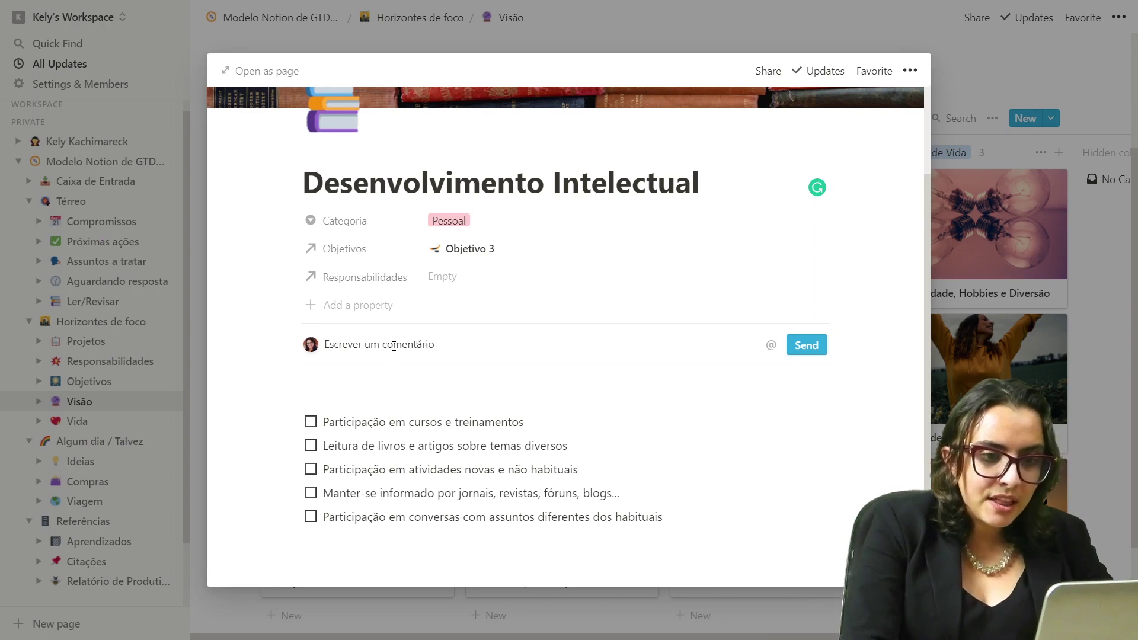
pyautogui.press('Return')
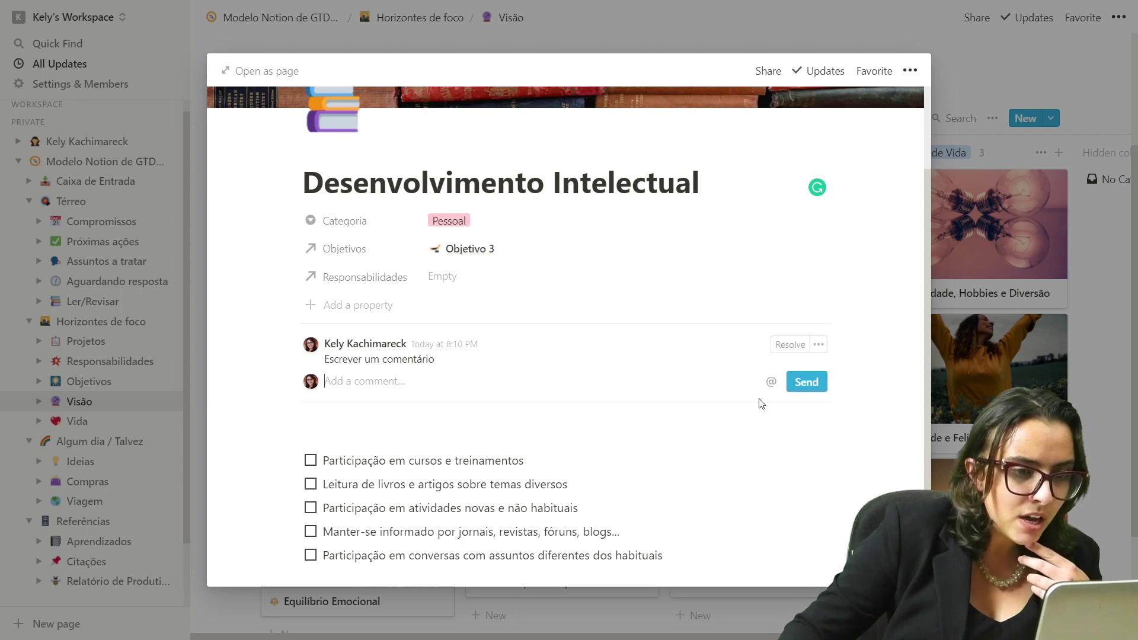
pyautogui.scroll(-1, 747, 418)
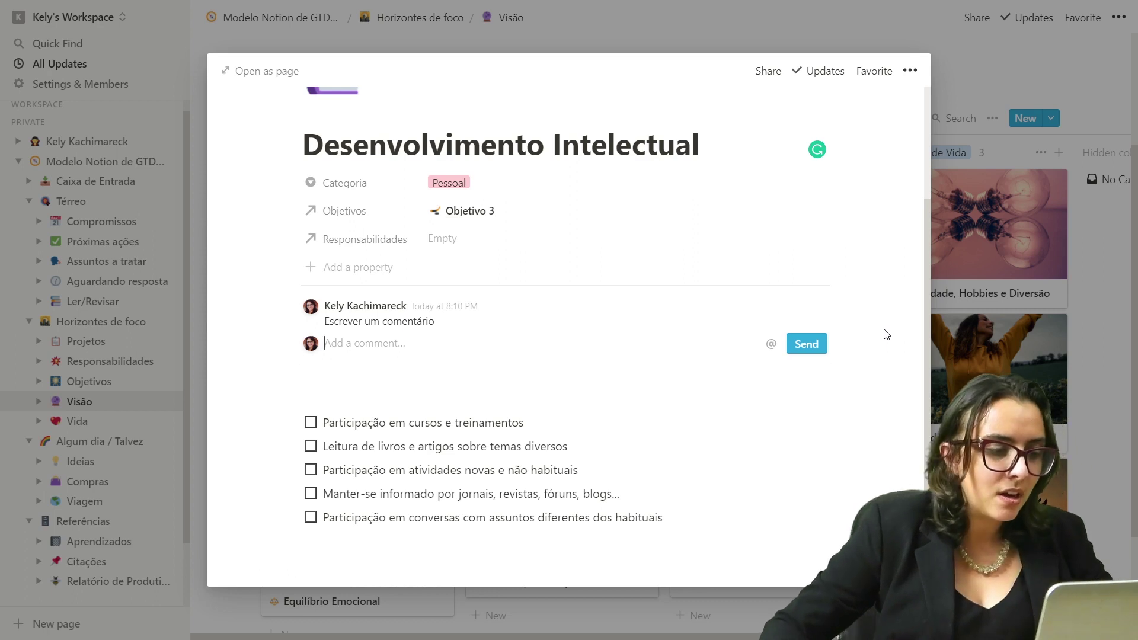
pyautogui.hotkey('alt', 'Tab')
pyautogui.hotkey('alt', 'Tab')
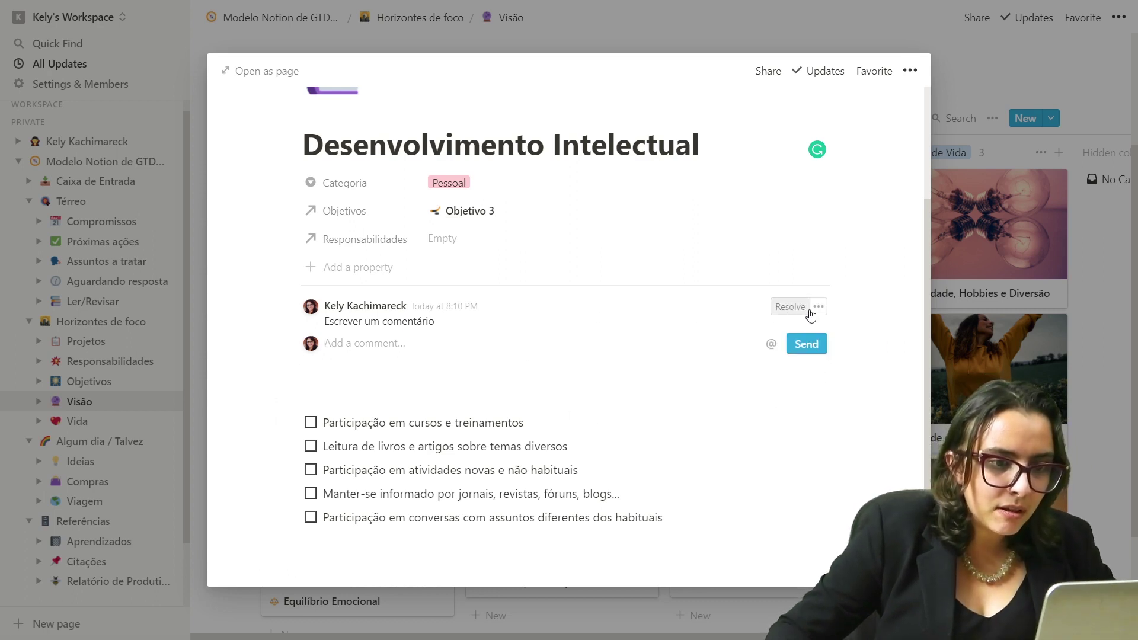
# - Delete the comment "Escrever um comentário" from the Desenvolvimento Intelectual page
pyautogui.click(818, 307)
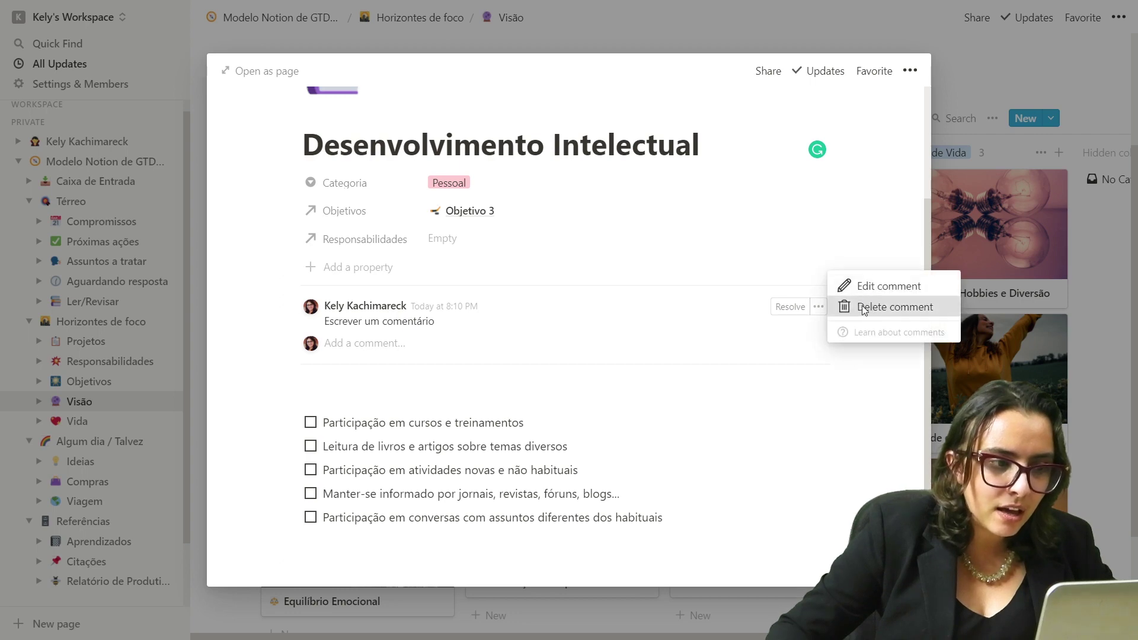
pyautogui.click(862, 307)
pyautogui.click(616, 339)
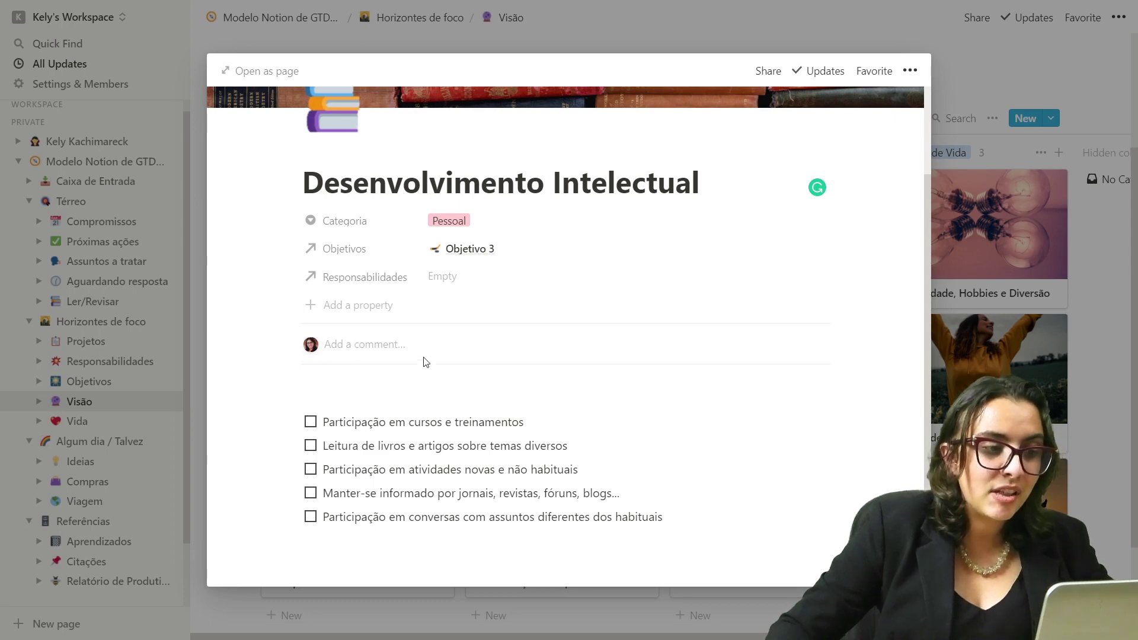
# - Remove the empty line above the Desenvolvimento Intelectual checklist and close the page to return to the board
pyautogui.click(501, 394)
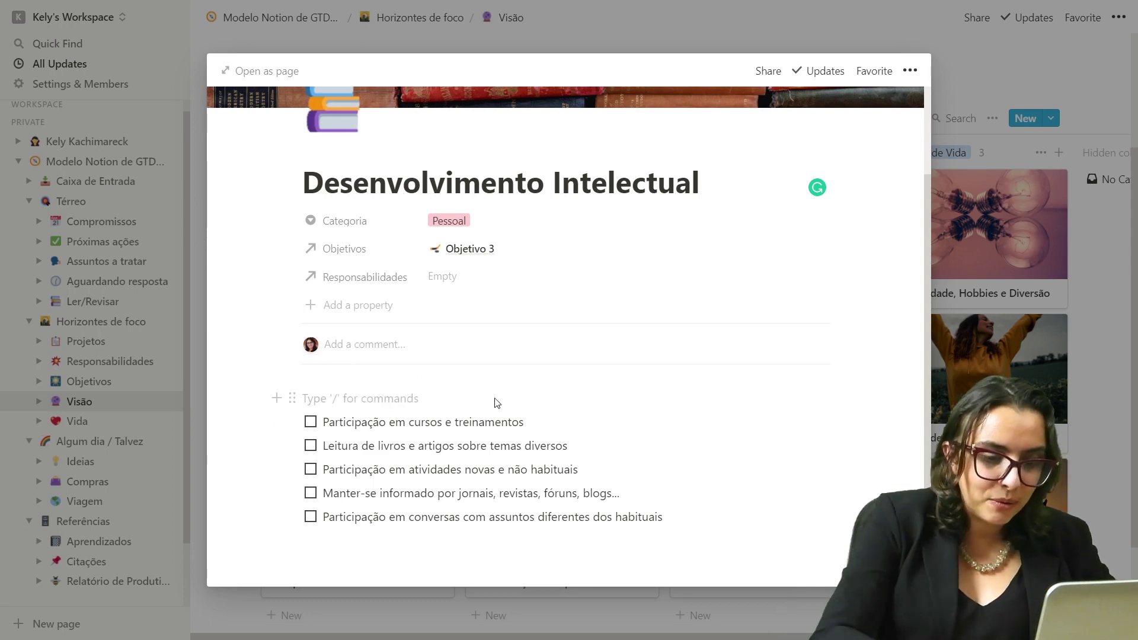
pyautogui.press('Delete')
pyautogui.hotkey('ctrl', 'z')
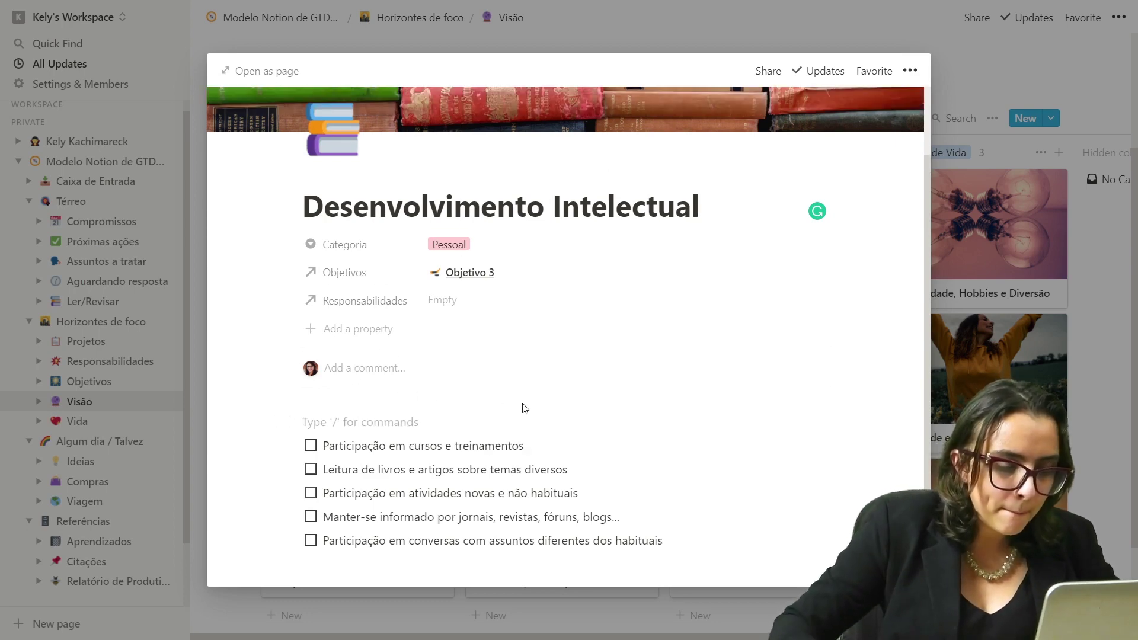
pyautogui.press('BackSpace')
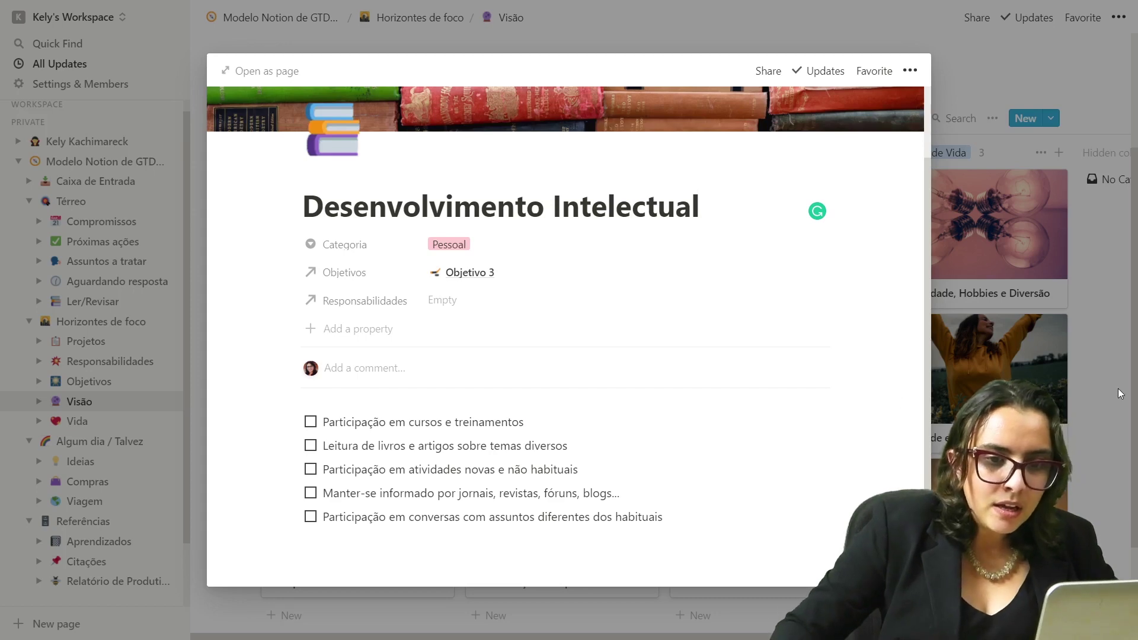
pyautogui.press('Escape')
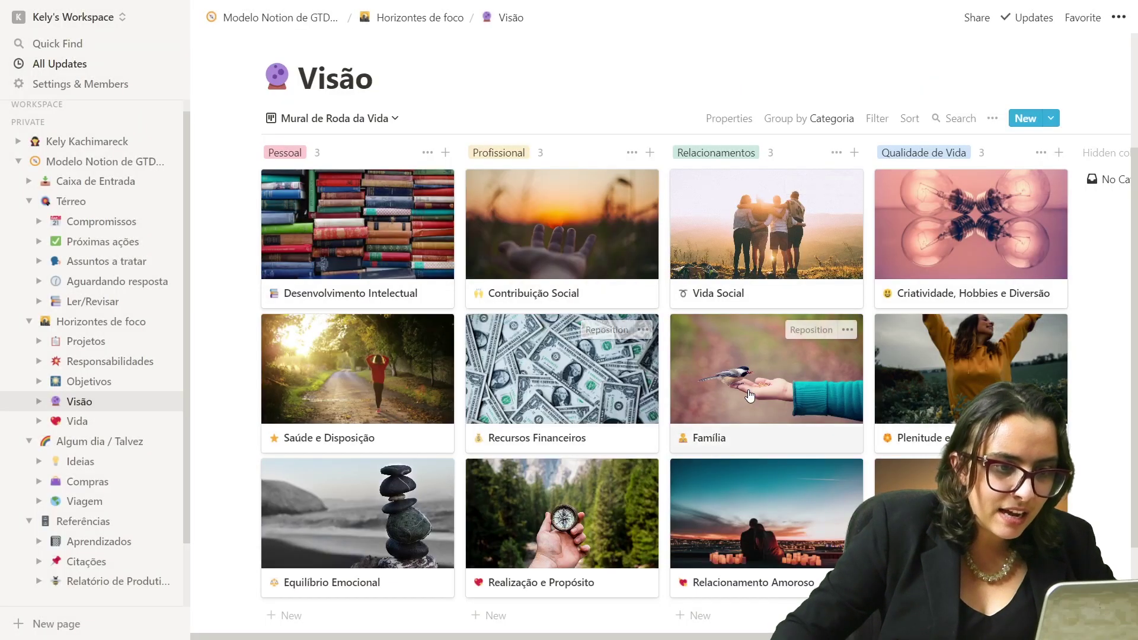
# - Open the Família vision from the Relacionamentos group and review its properties and checklist
pyautogui.click(705, 402)
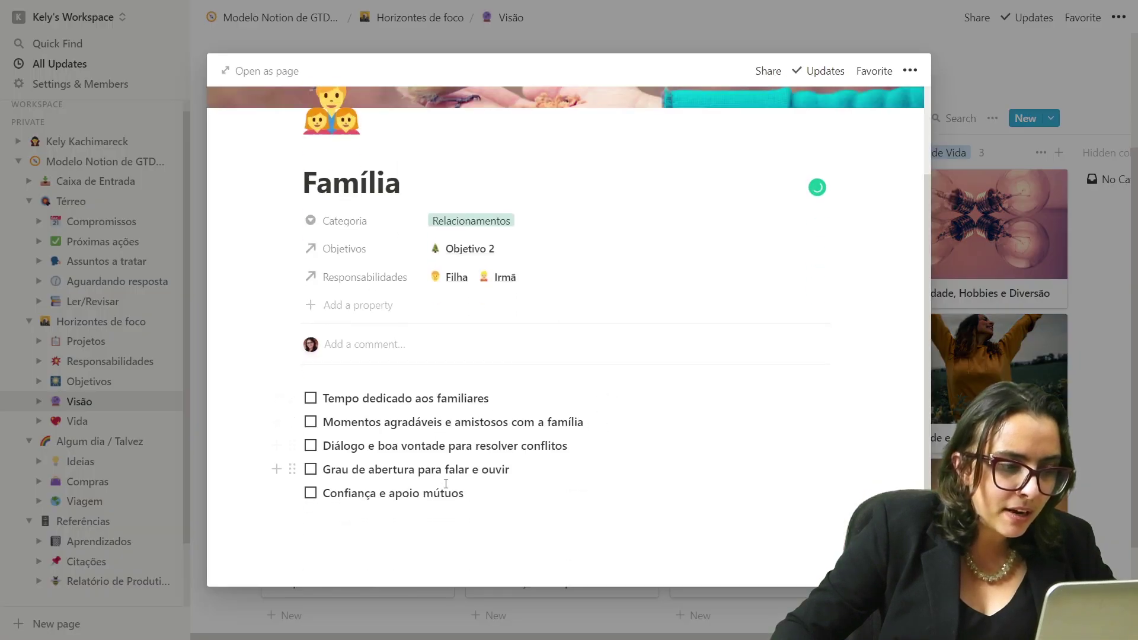
# - Close the Família page and show the Responsabilidades and Objetivos properties on the Mural de Roda da Vida cards
pyautogui.click(1100, 408)
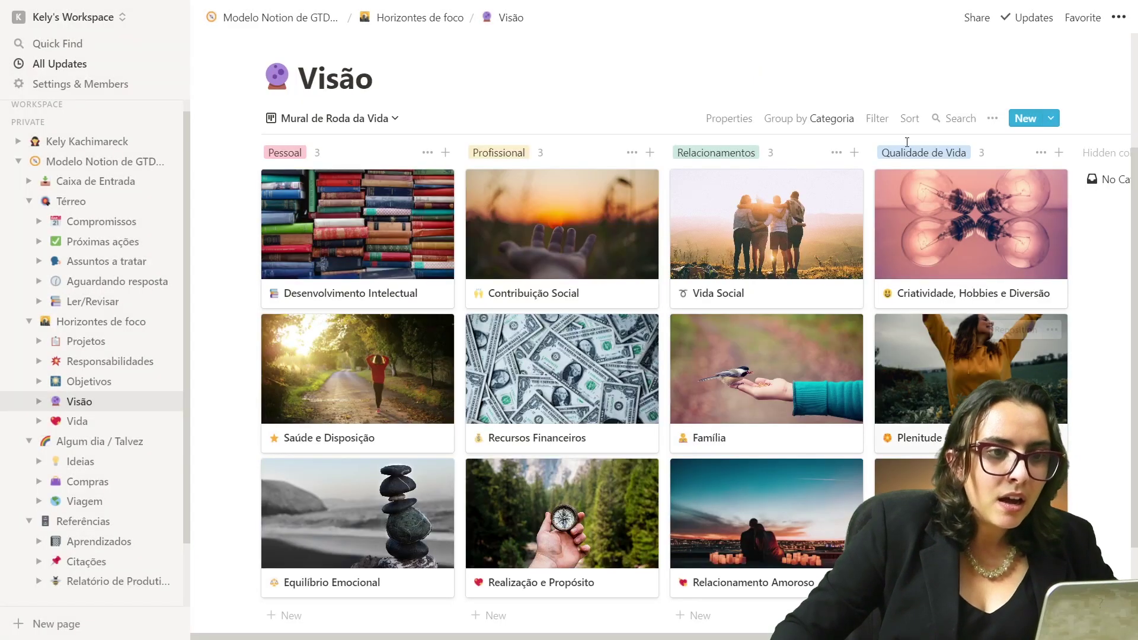
pyautogui.click(741, 119)
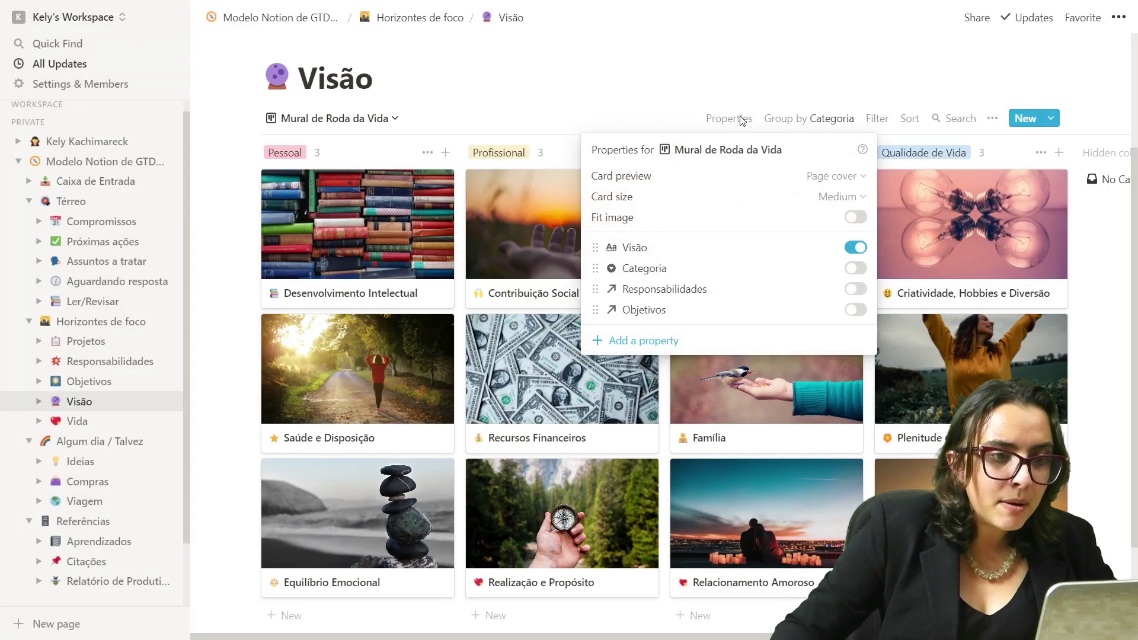
pyautogui.click(857, 290)
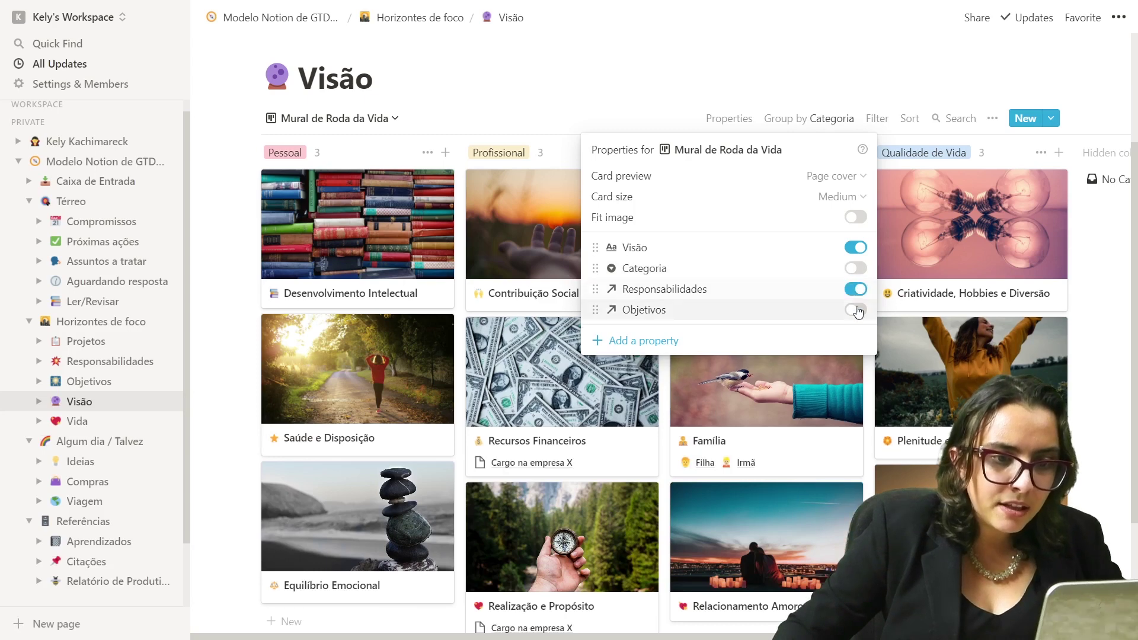
pyautogui.click(858, 311)
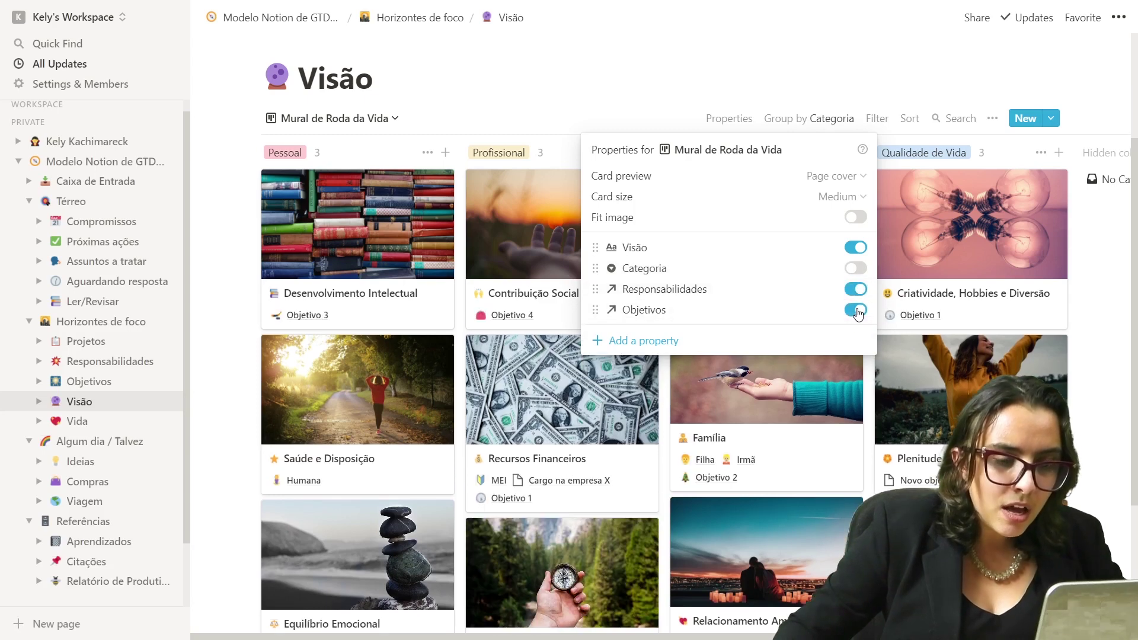
pyautogui.click(1092, 346)
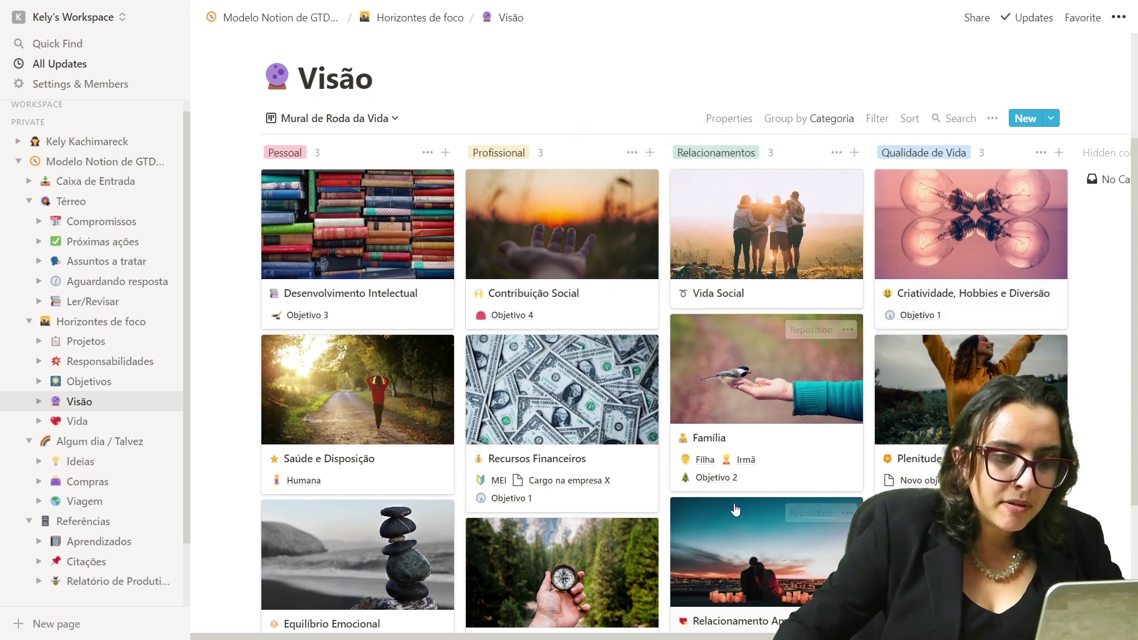
# - Review the linked items on the board cards and switch the Visão database to the Tabela de Roda da vida view
pyautogui.scroll(-2, 979, 379)
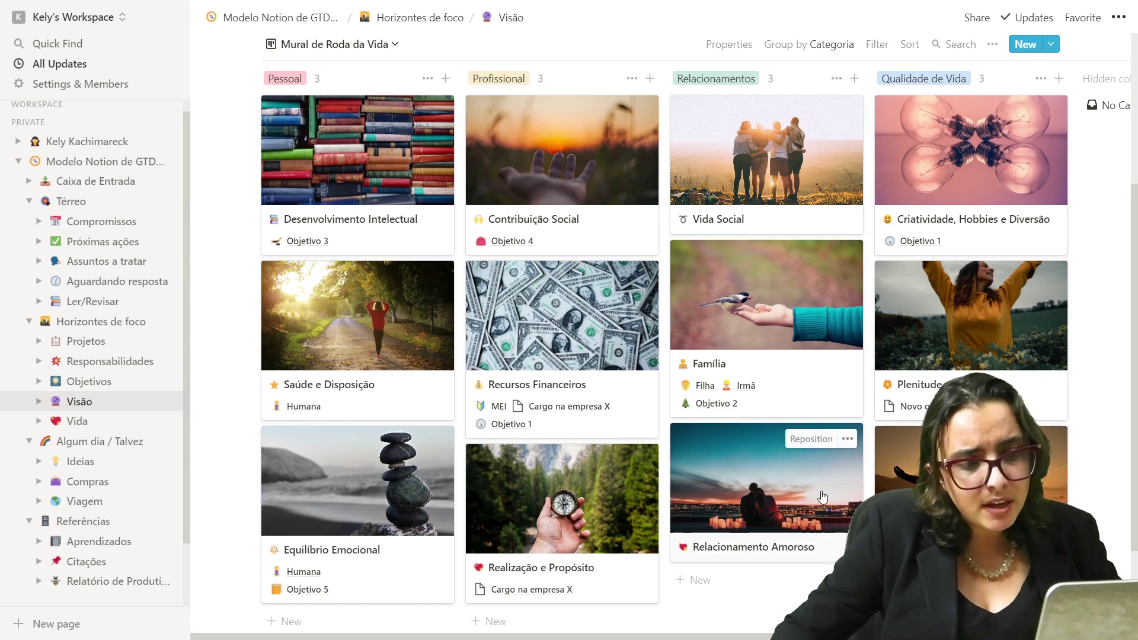
pyautogui.scroll(-3, 823, 497)
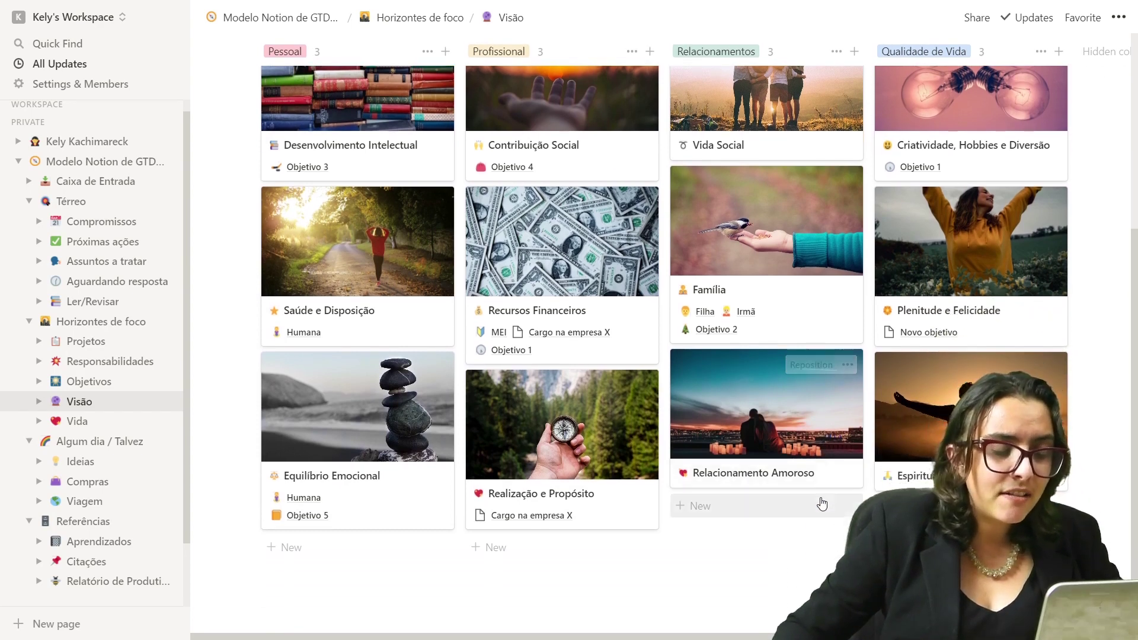
pyautogui.scroll(3, 822, 503)
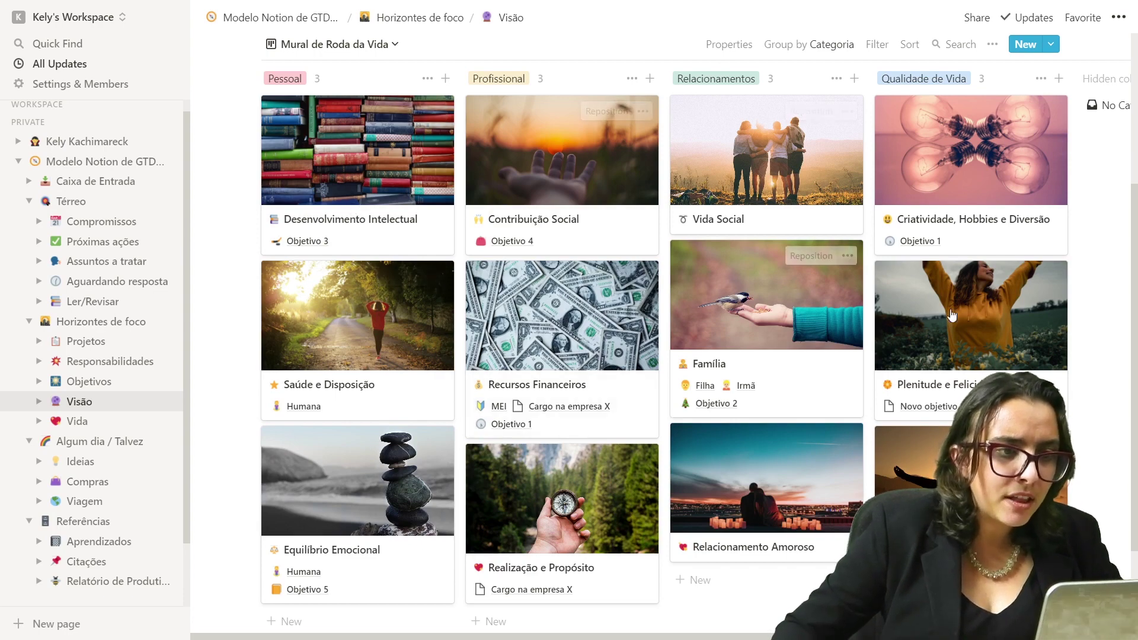
pyautogui.scroll(3, 629, 325)
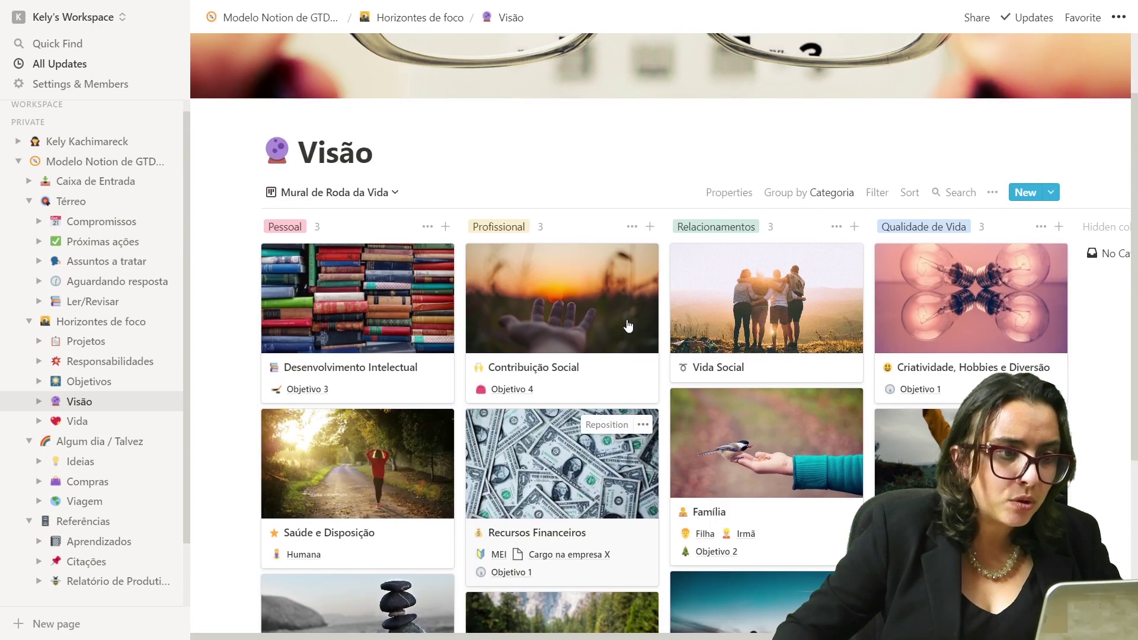
pyautogui.click(393, 200)
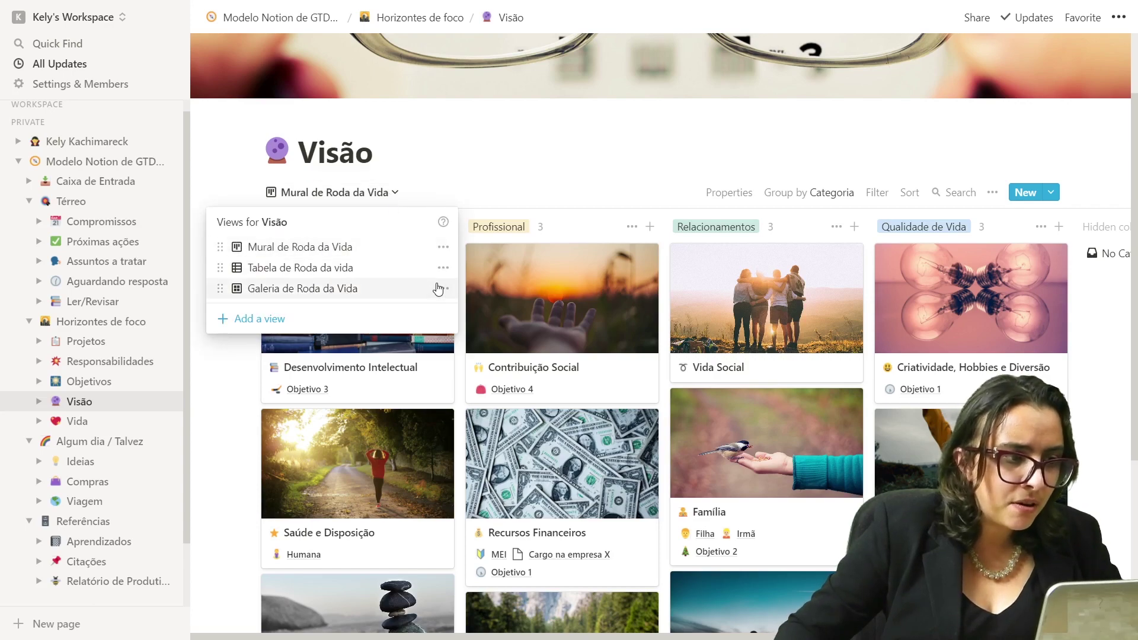
pyautogui.click(336, 270)
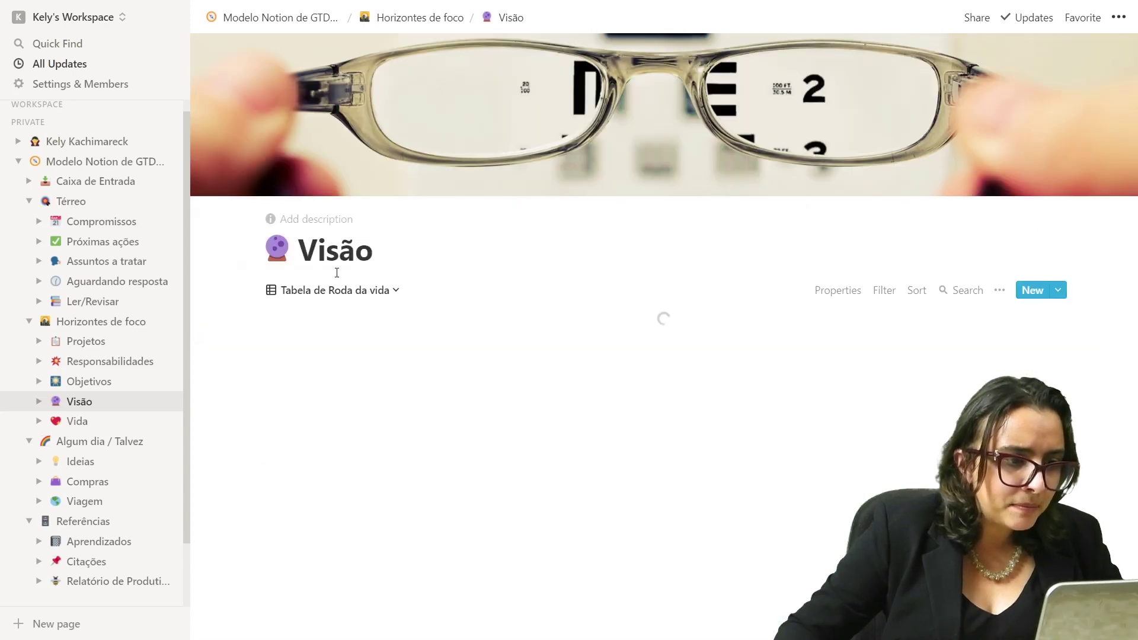
pyautogui.scroll(-3, 559, 279)
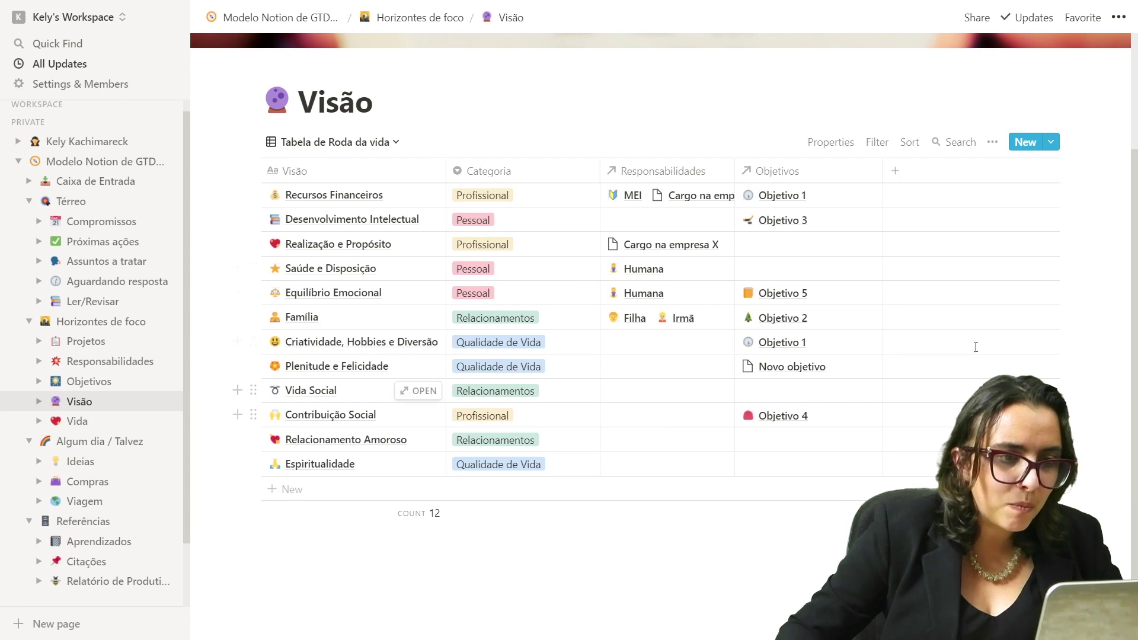
# - Switch the Visão database to the Galeria de Roda da Vida view and examine its property settings and cards
pyautogui.click(364, 142)
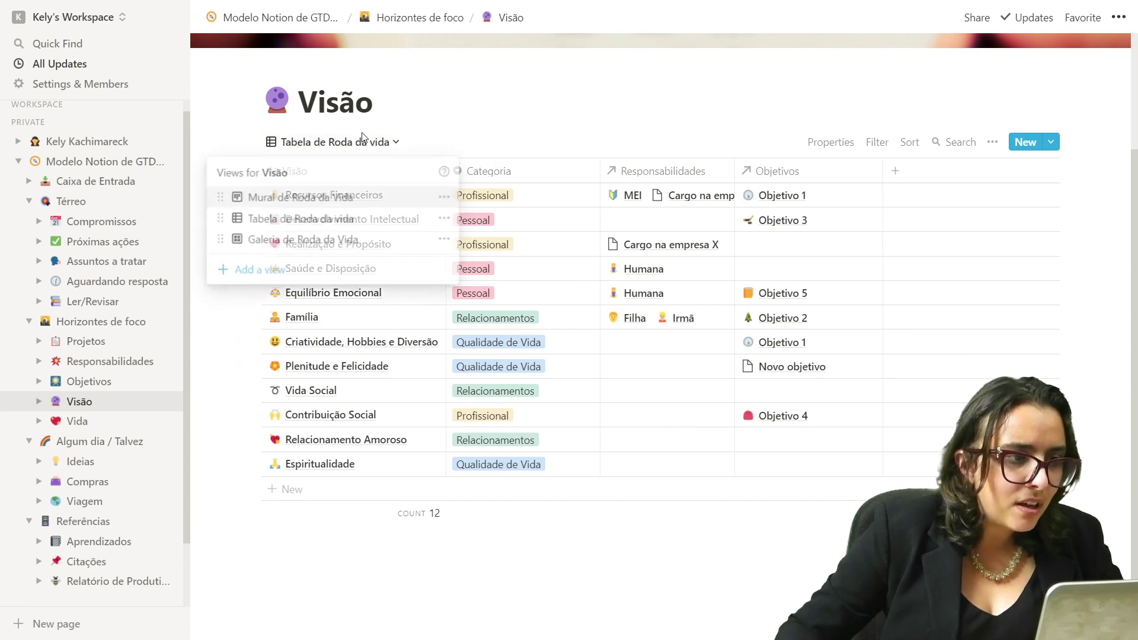
pyautogui.click(356, 239)
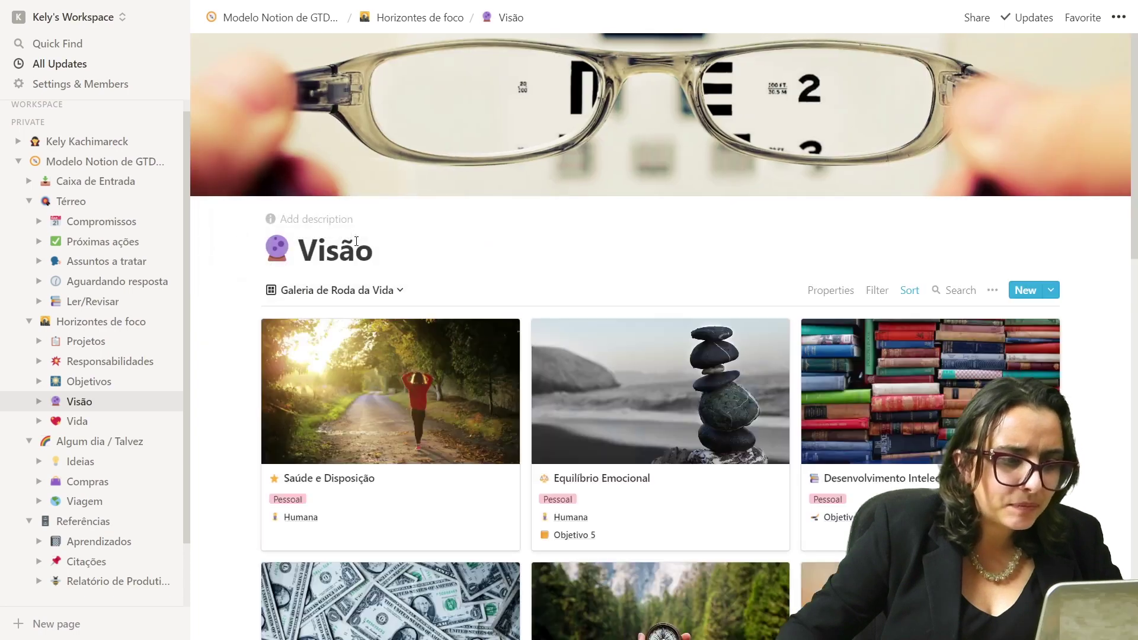
pyautogui.scroll(-3, 998, 223)
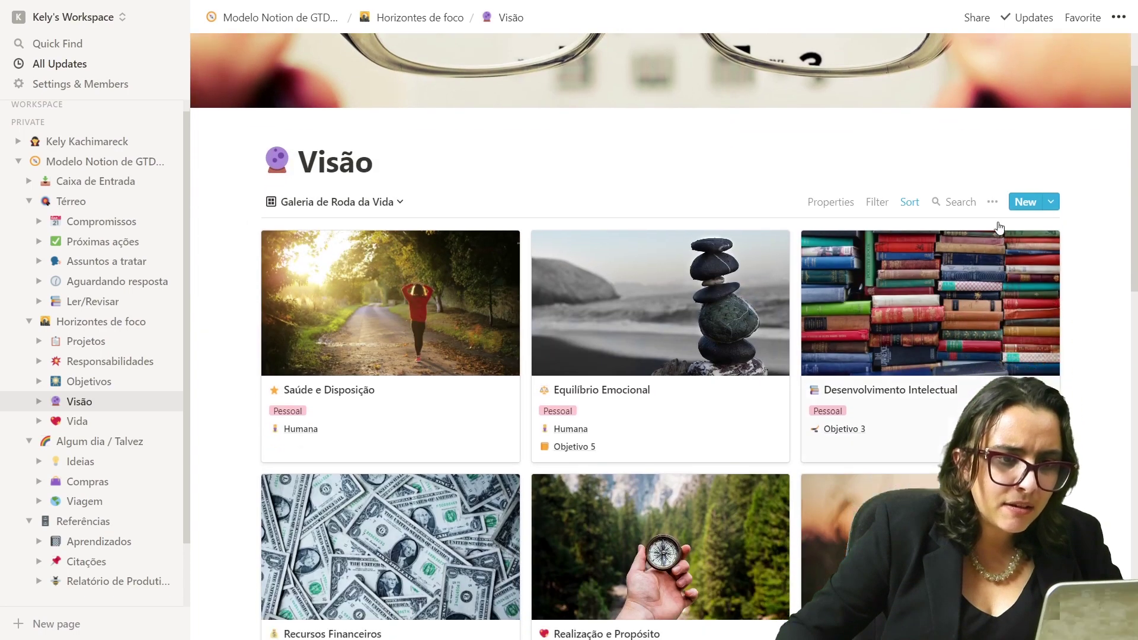
pyautogui.click(827, 144)
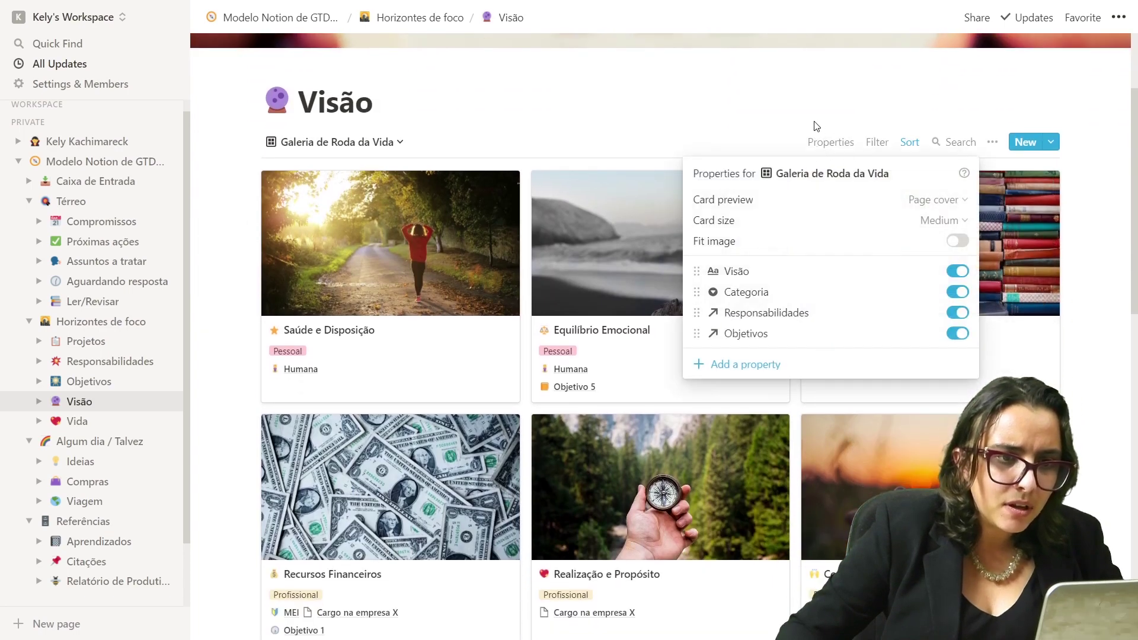
pyautogui.click(816, 126)
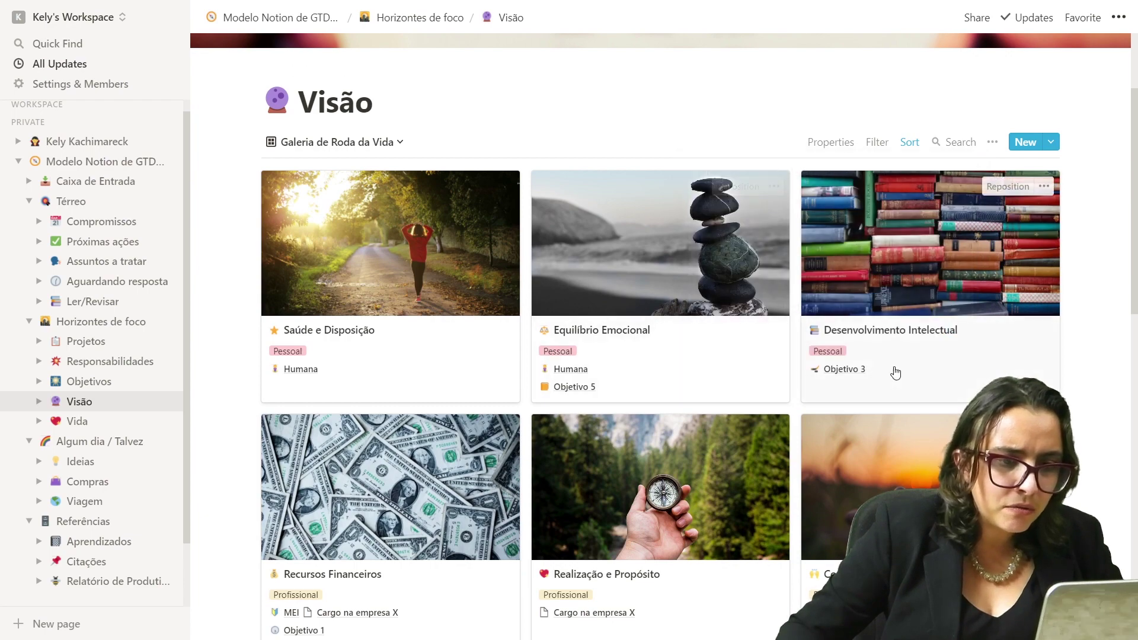
pyautogui.scroll(-5, 894, 372)
pyautogui.scroll(-8, 896, 372)
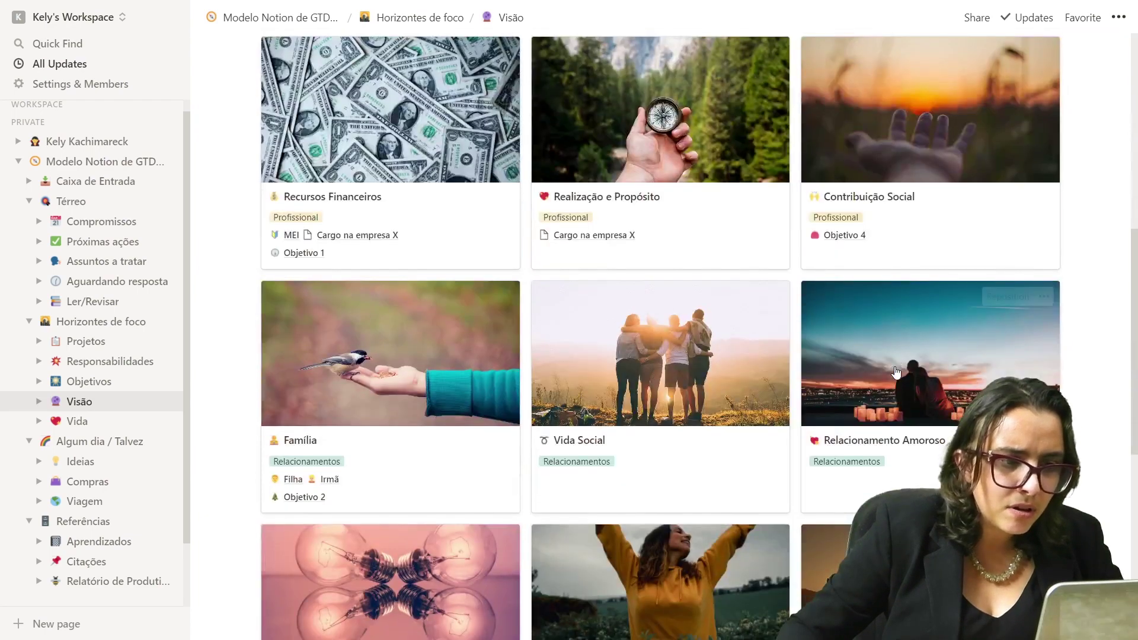
pyautogui.scroll(2, 896, 370)
pyautogui.scroll(12, 896, 367)
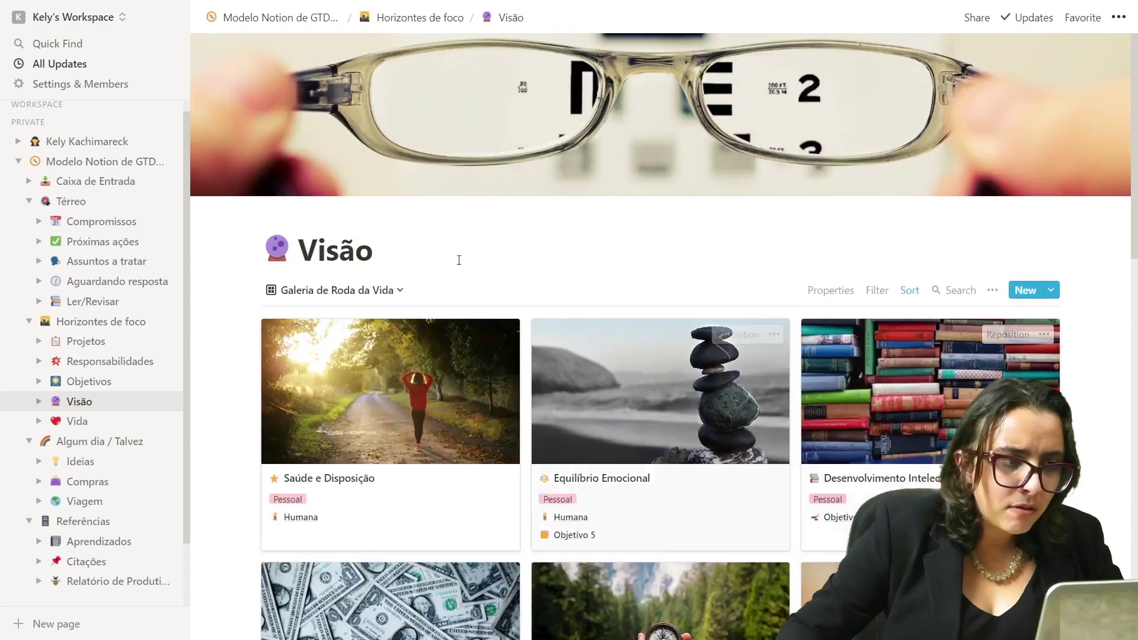
# - Return the Visão database to the Mural de Roda da Vida view and look over its category columns
pyautogui.click(375, 291)
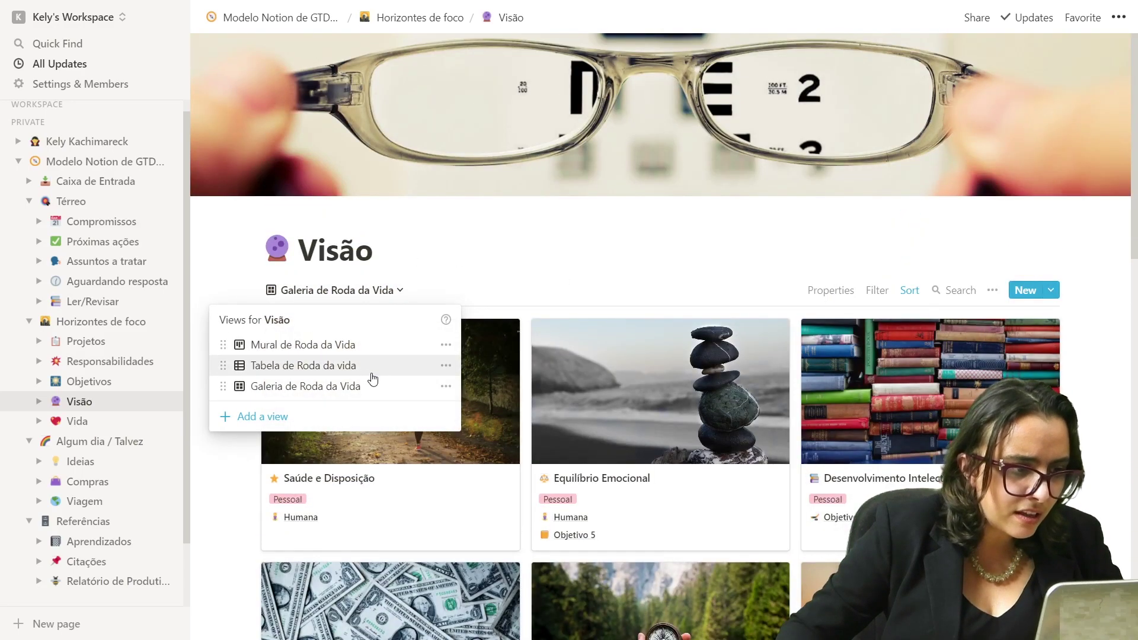
pyautogui.click(371, 350)
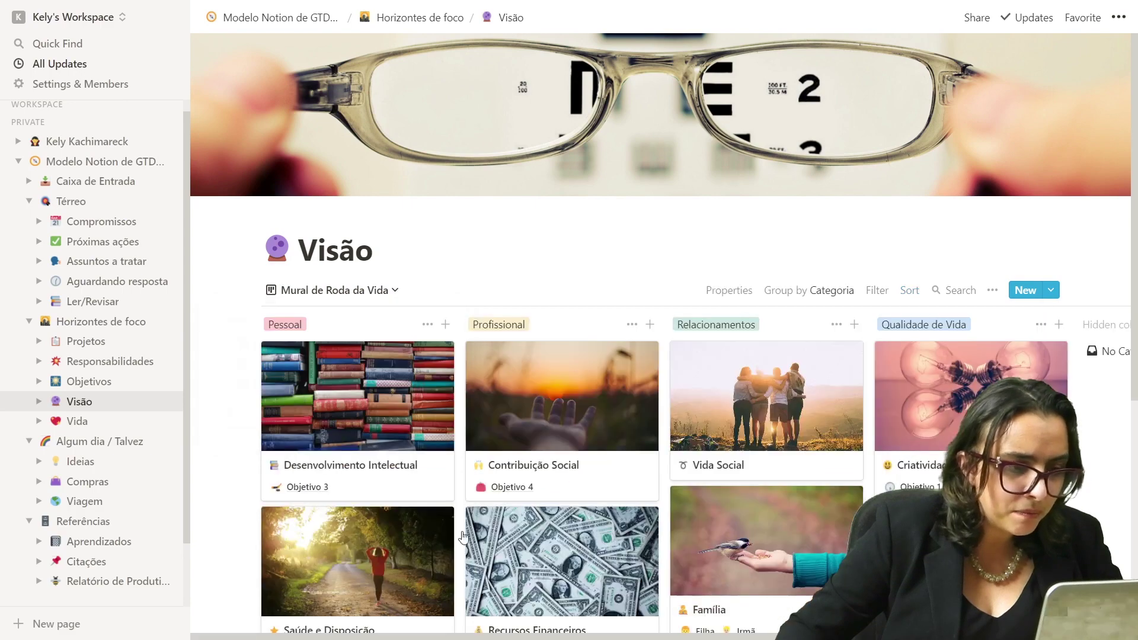
pyautogui.scroll(-3, 393, 266)
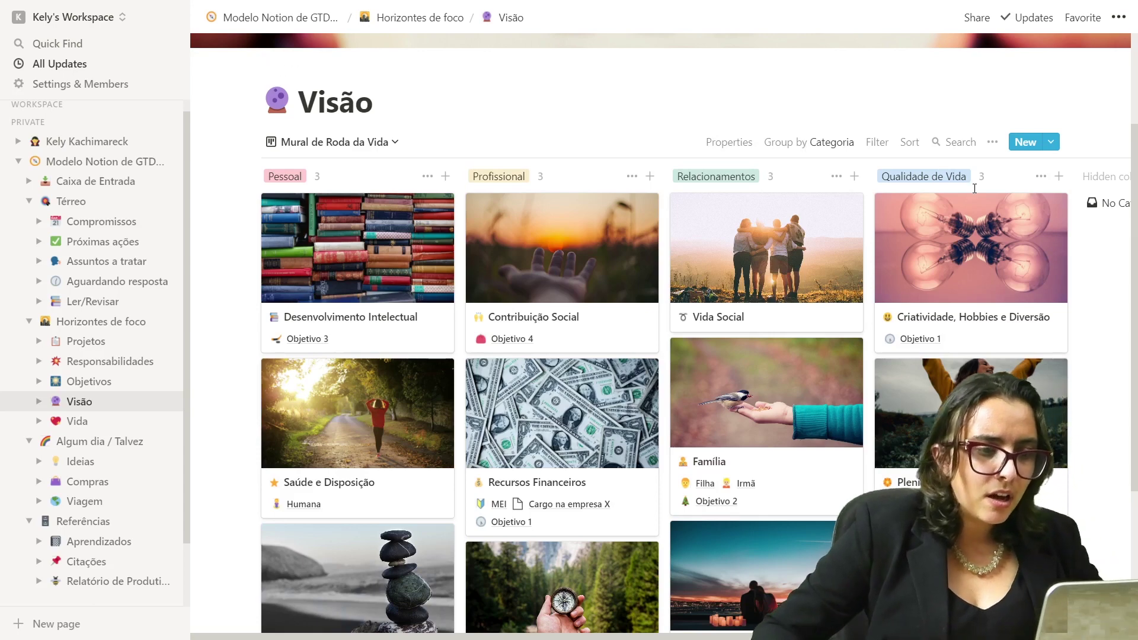
pyautogui.scroll(-3, 975, 190)
pyautogui.scroll(2, 975, 199)
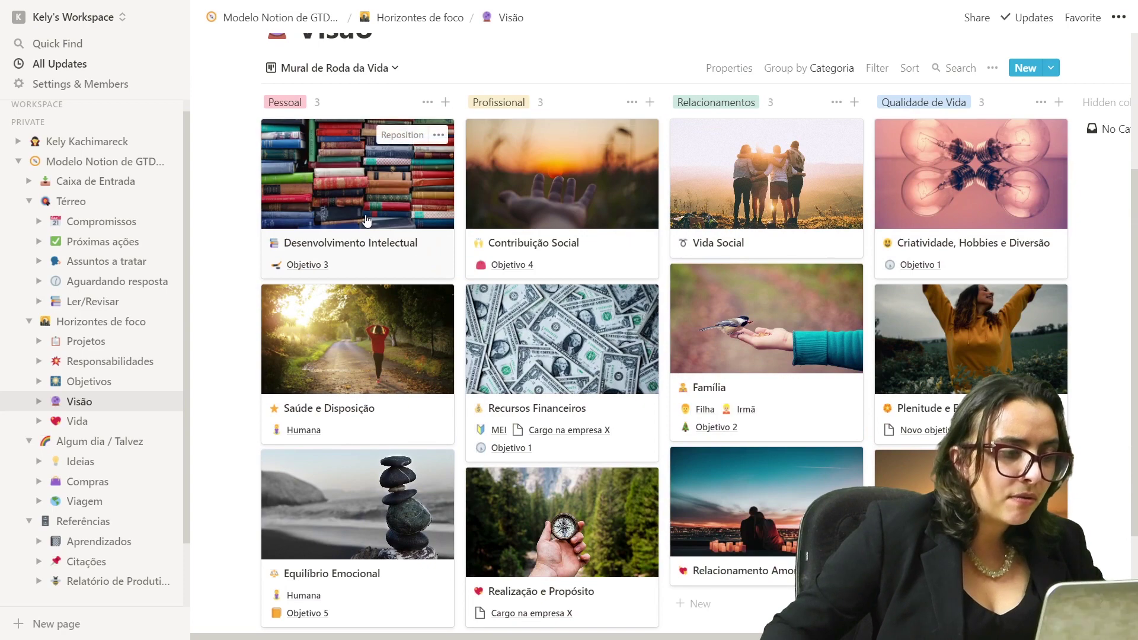
# - Open the Desenvolvimento Intelectual card, review its properties and checklist, and close it
pyautogui.click(417, 214)
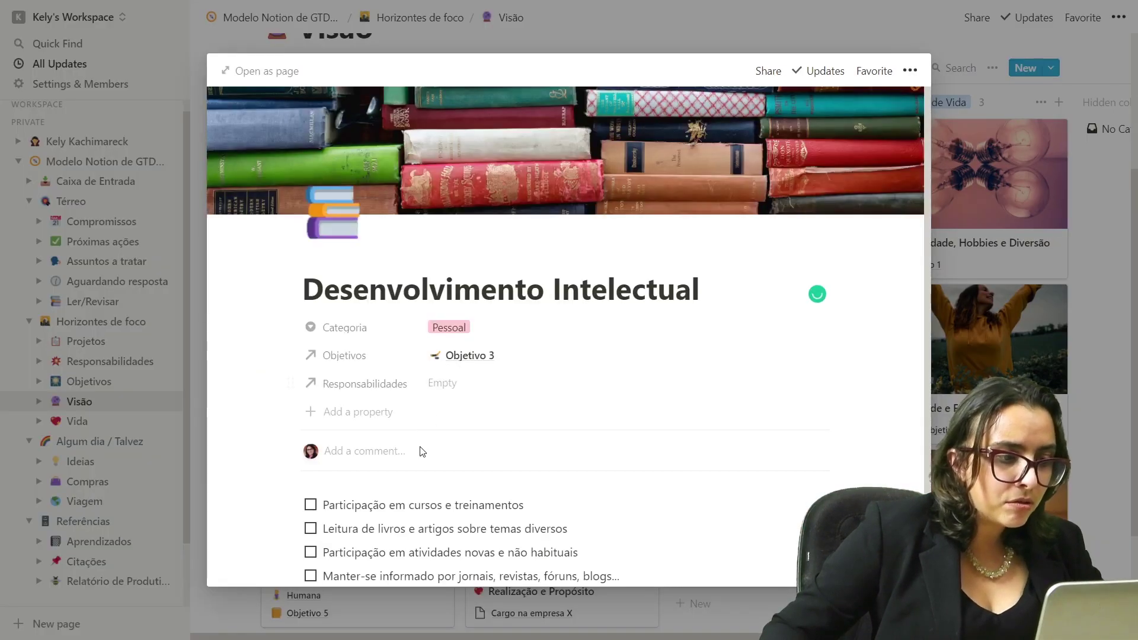
pyautogui.scroll(-2, 422, 452)
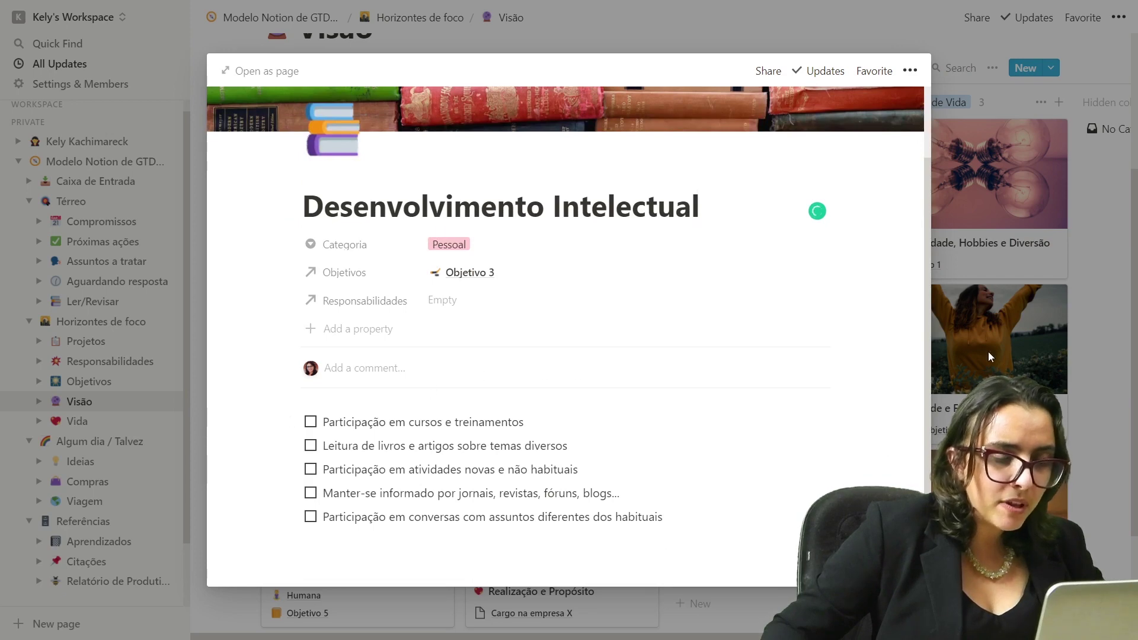
pyautogui.click(1114, 321)
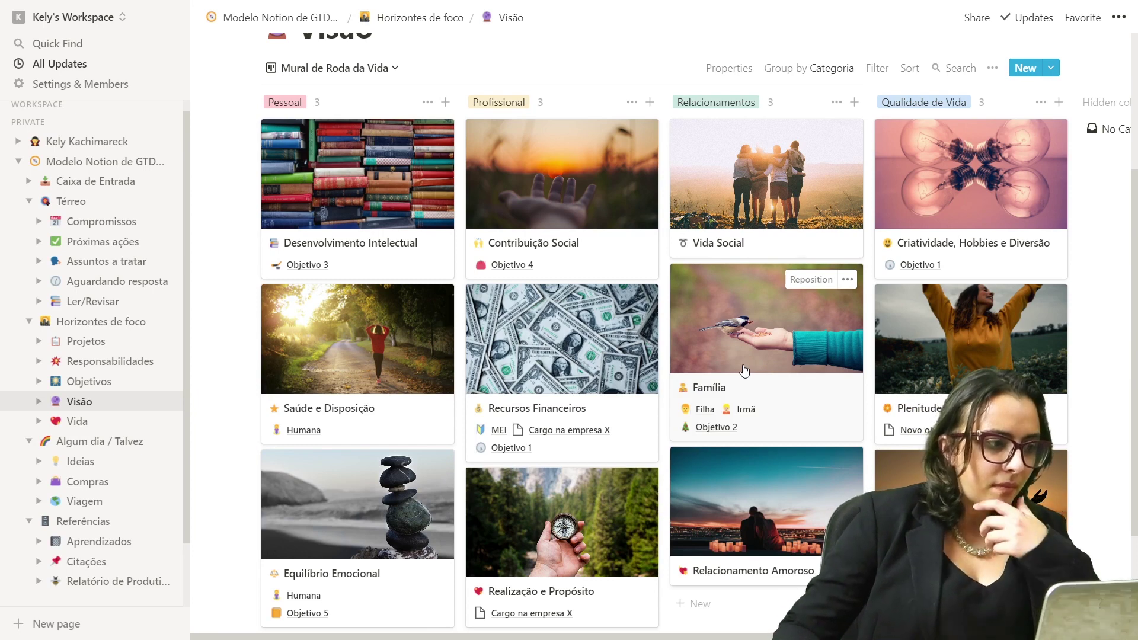
# - Open the Vida database under Horizontes de foco and look through its gallery cards
pyautogui.click(89, 429)
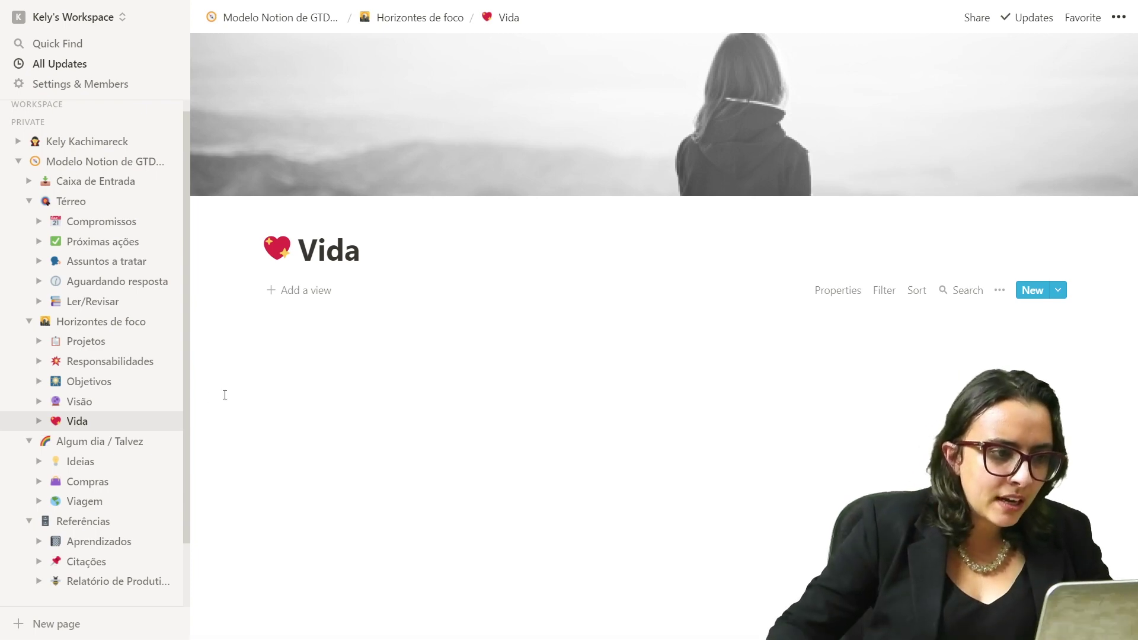
pyautogui.scroll(-3, 564, 425)
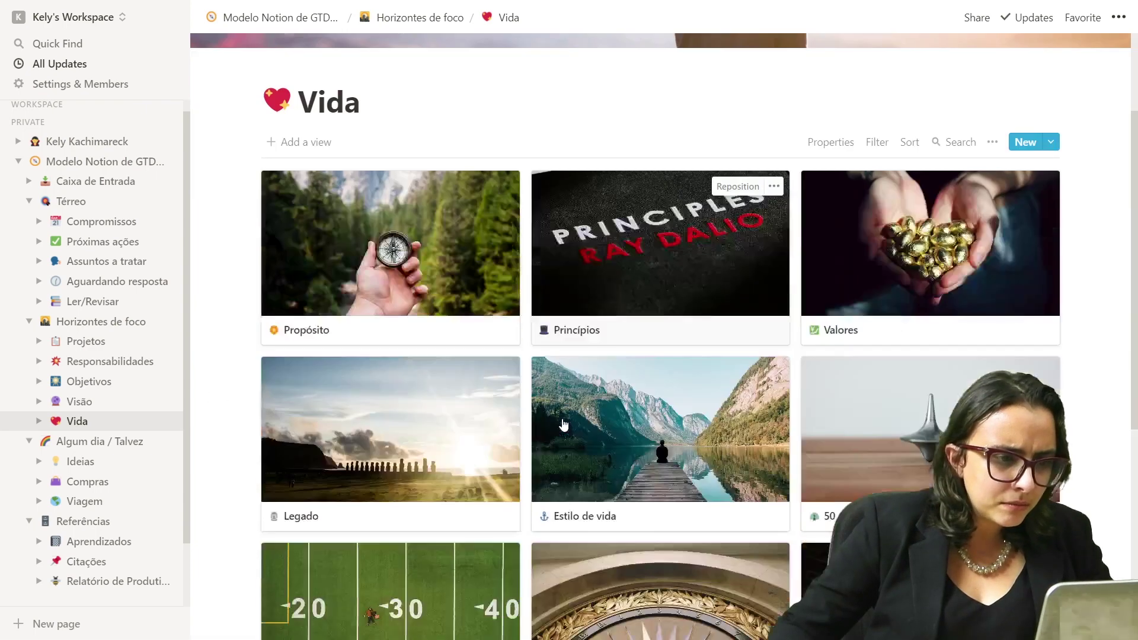
pyautogui.scroll(-2, 564, 425)
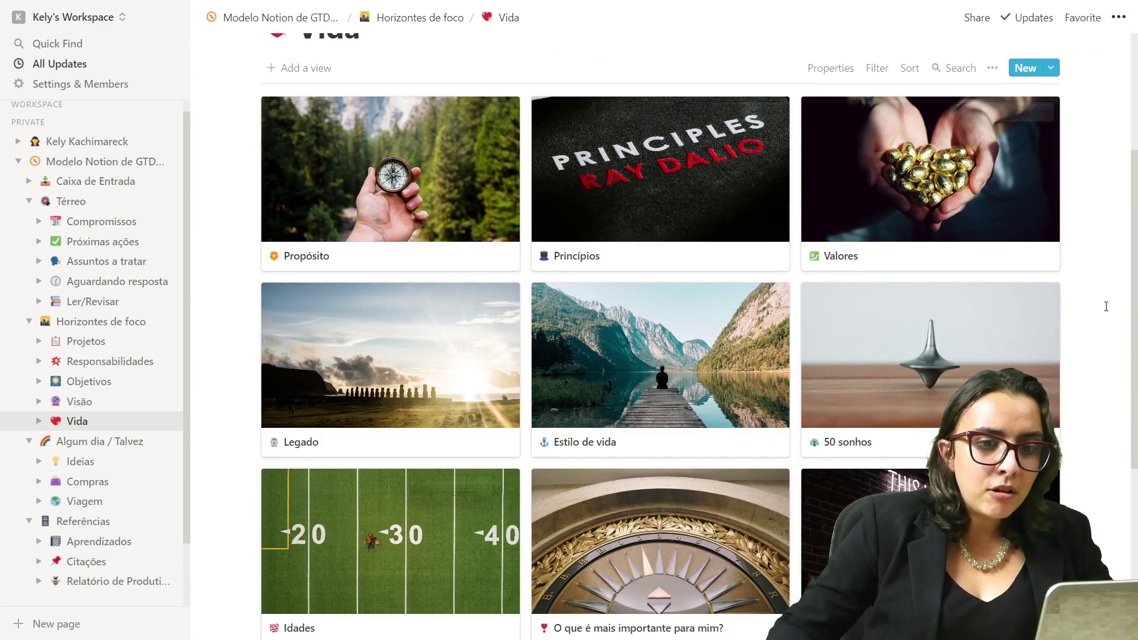
pyautogui.scroll(-5, 1113, 320)
pyautogui.scroll(6, 1112, 320)
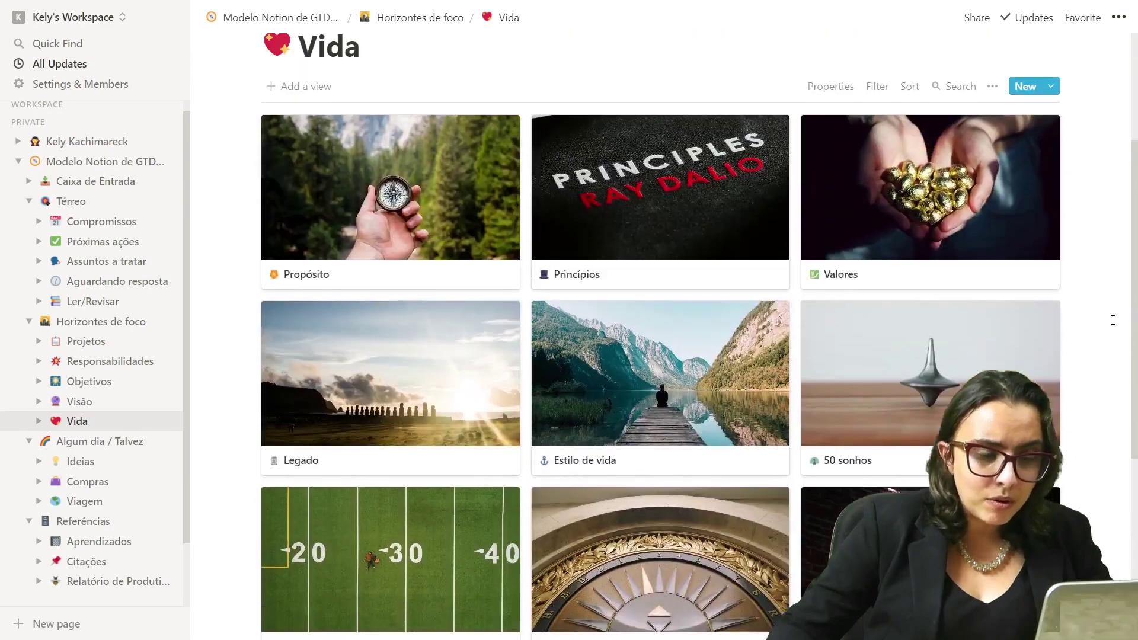
pyautogui.scroll(-2, 1113, 319)
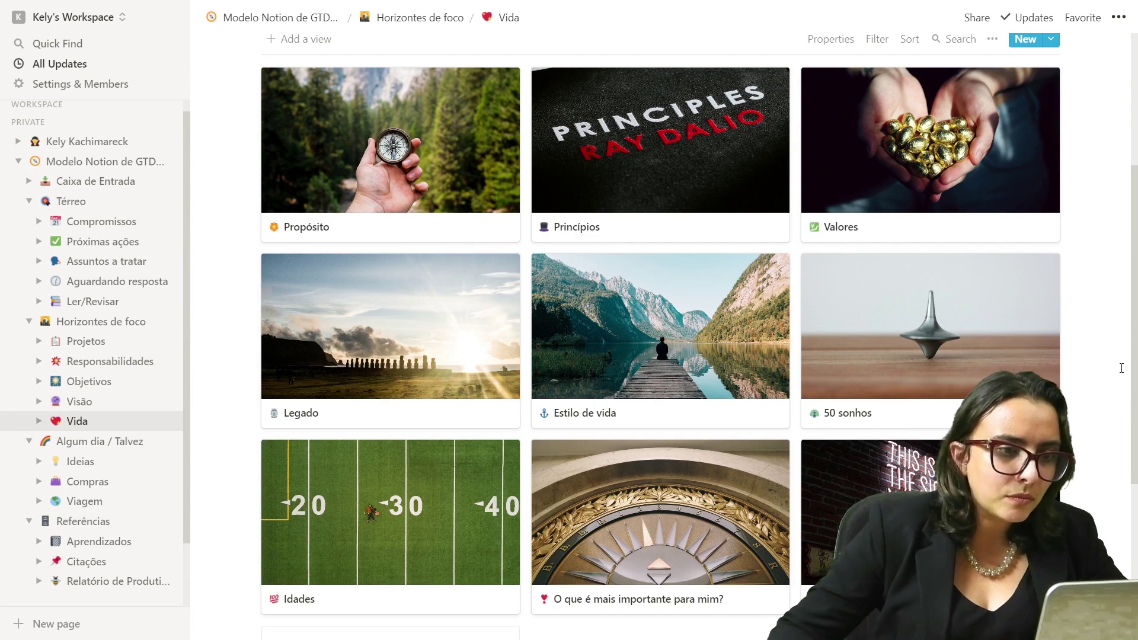
pyautogui.scroll(2, 1071, 323)
pyautogui.scroll(-4, 1081, 318)
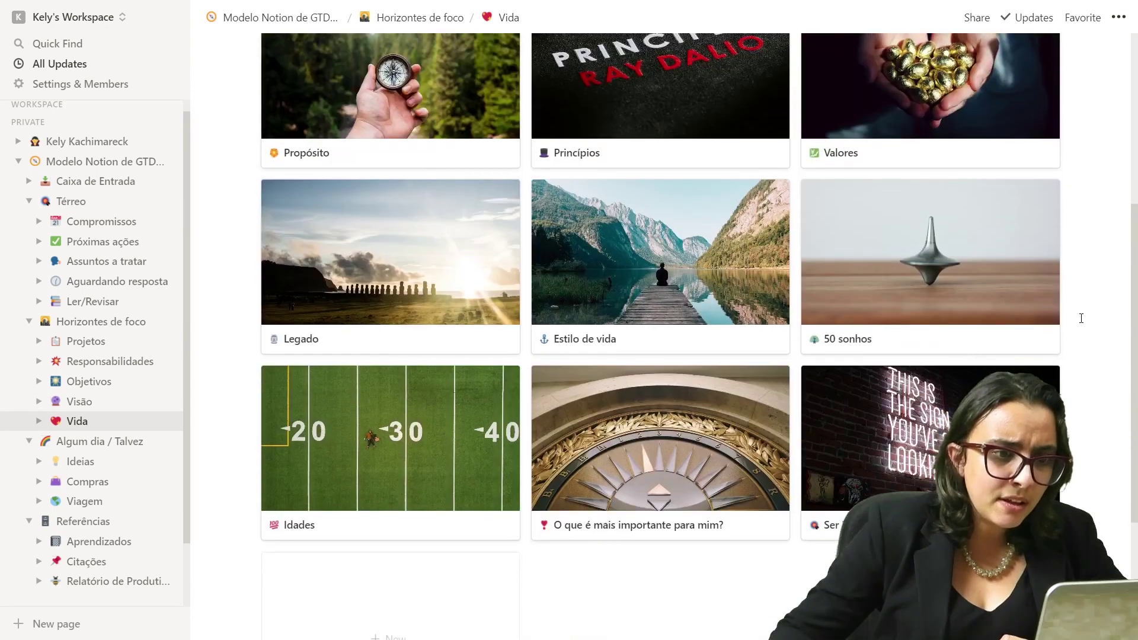
pyautogui.scroll(2, 1081, 318)
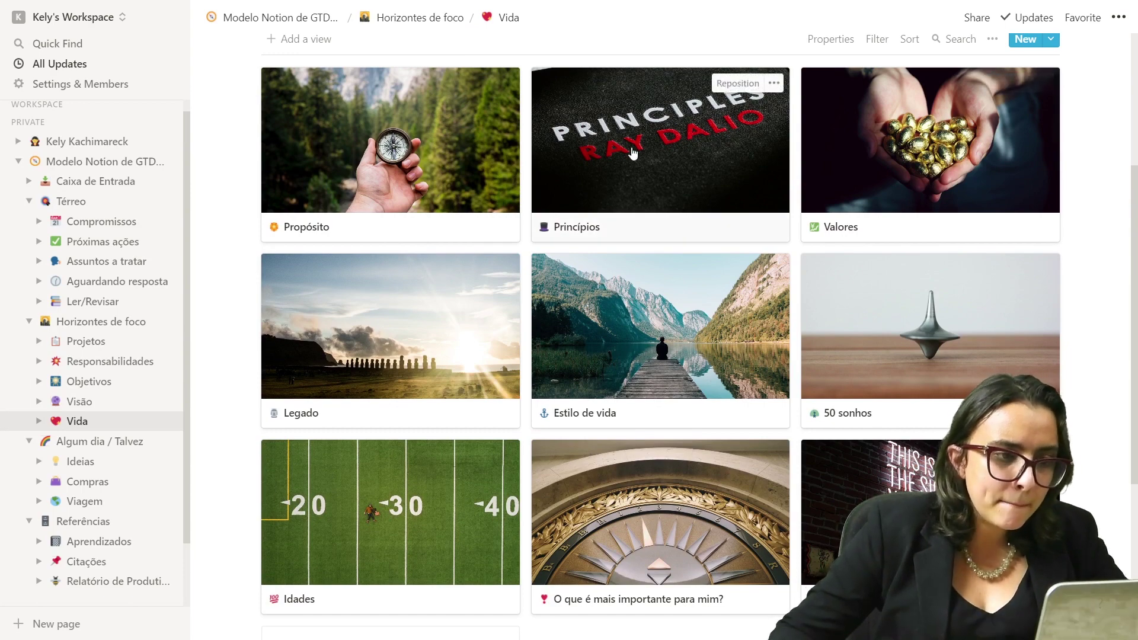
# - Open the Propósito card in the Vida gallery and read its introductory statement and Ikigai diagram
pyautogui.click(417, 176)
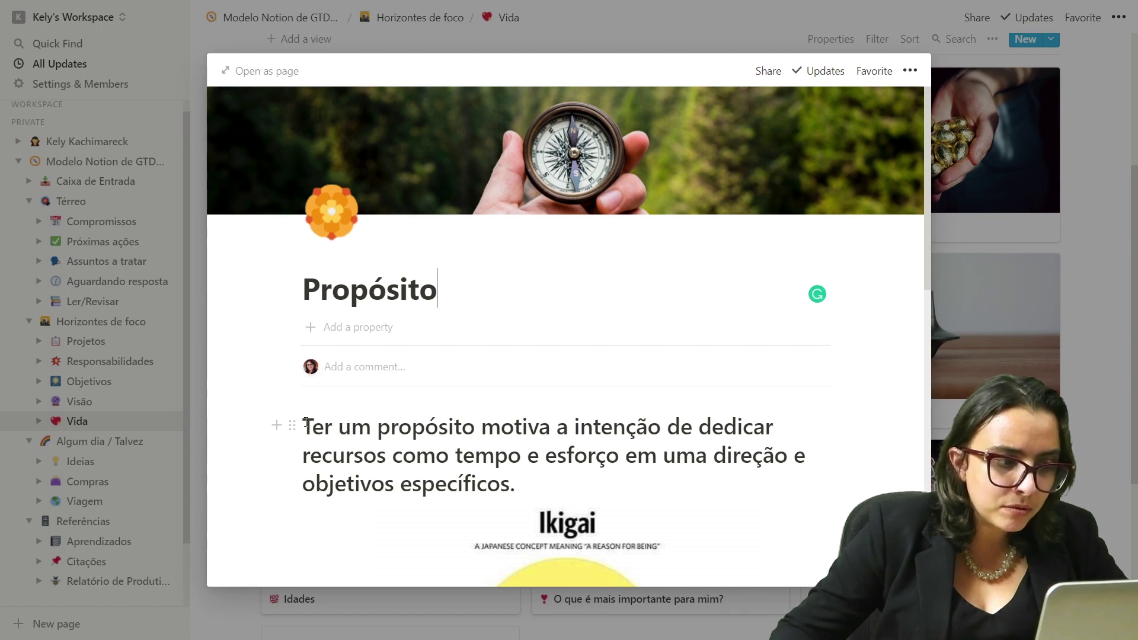
pyautogui.moveTo(306, 422); pyautogui.dragTo(563, 489)
pyautogui.click(563, 490)
pyautogui.scroll(-5, 745, 461)
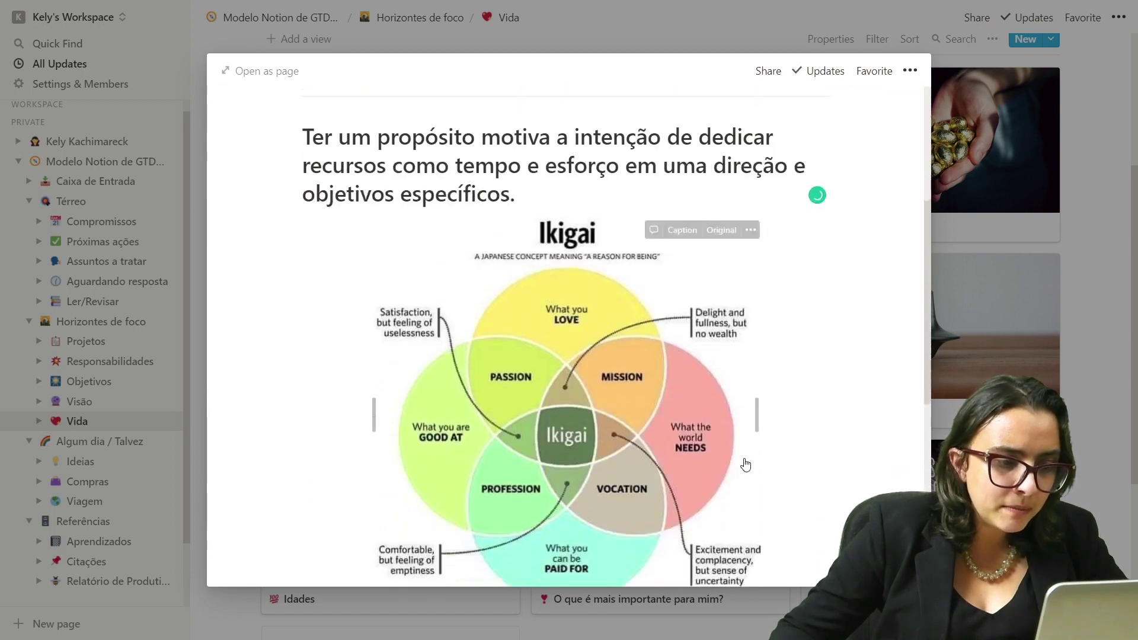
# - Read the Propósito card's Ikigai diagram and its Be goals, Do goals and Action goals sections, highlighting the example texts, and close the card
pyautogui.scroll(-1, 746, 461)
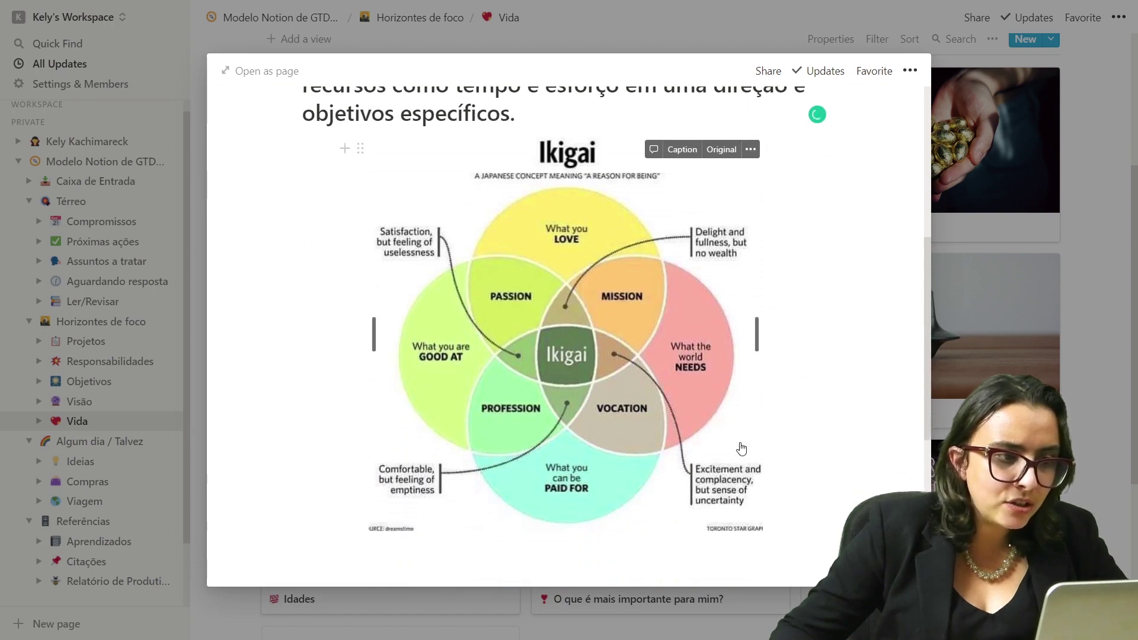
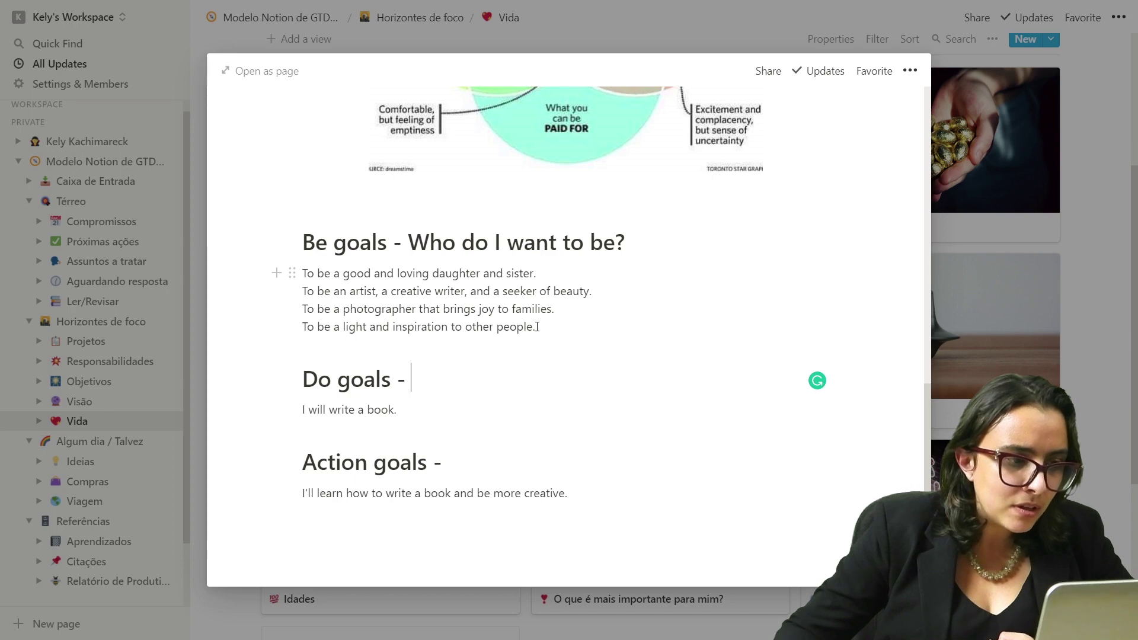
pyautogui.moveTo(534, 328); pyautogui.dragTo(256, 270)
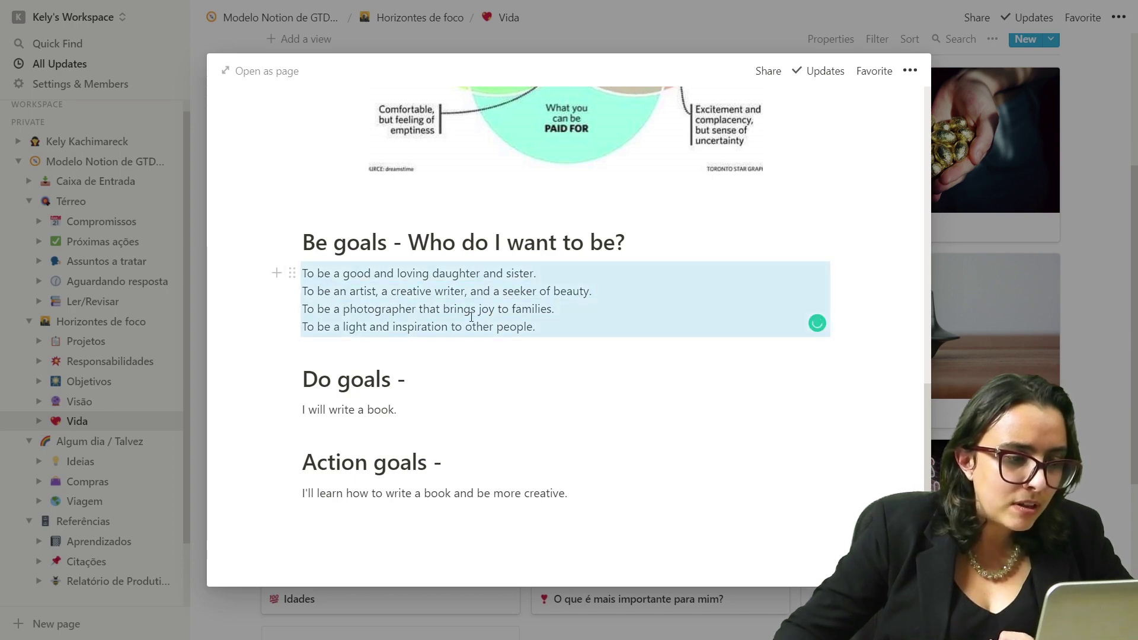
pyautogui.click(559, 320)
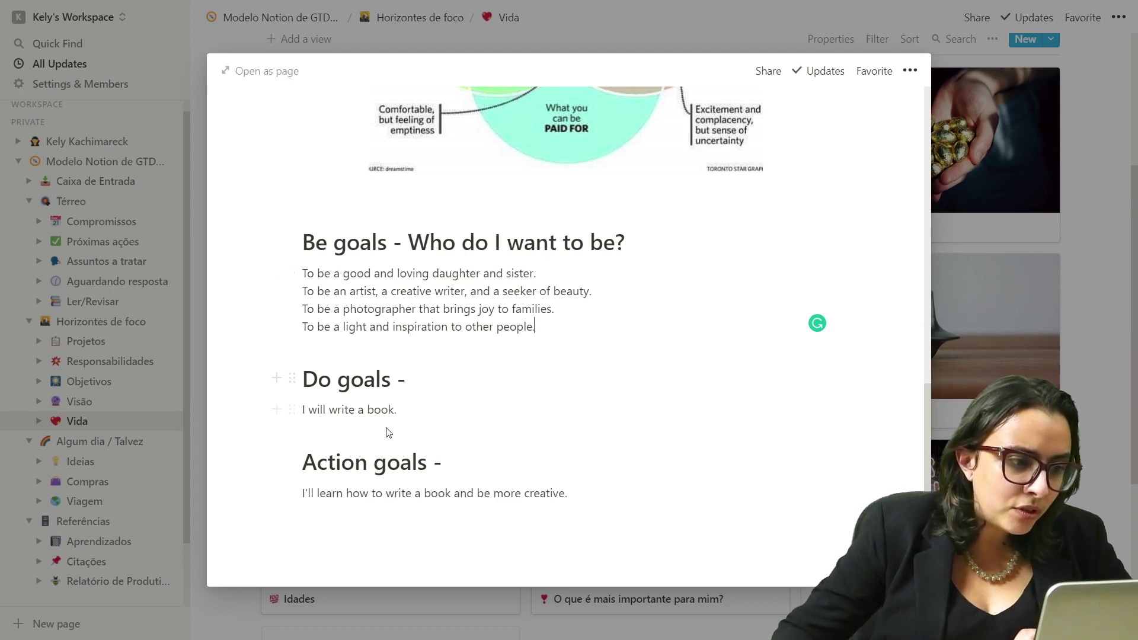
pyautogui.tripleClick(336, 409)
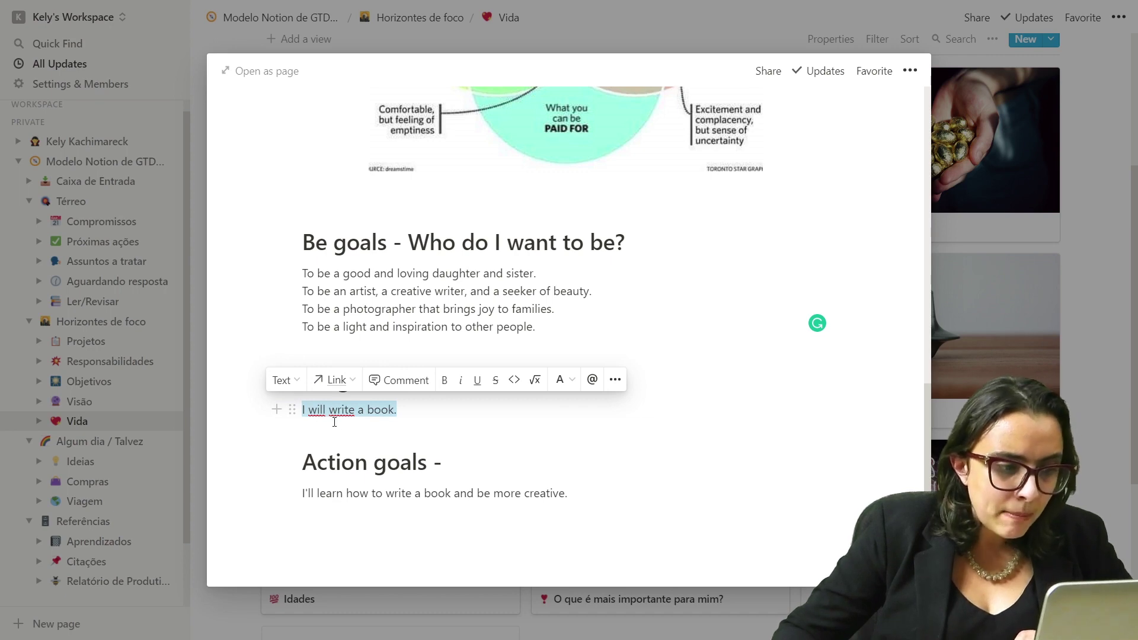
pyautogui.doubleClick(338, 493)
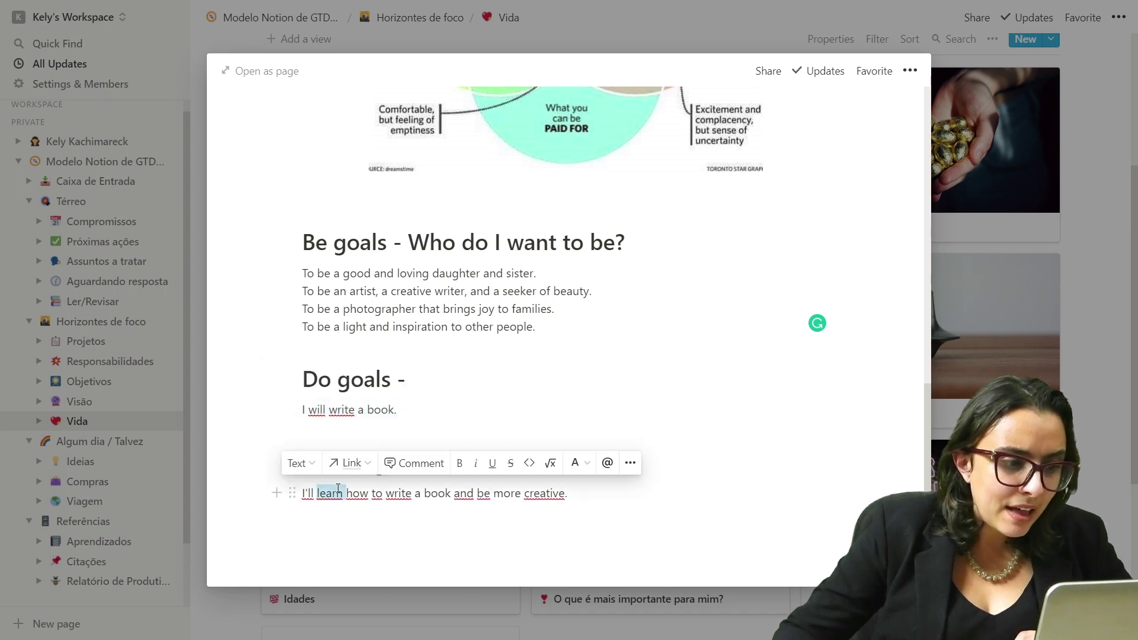
pyautogui.click(321, 497)
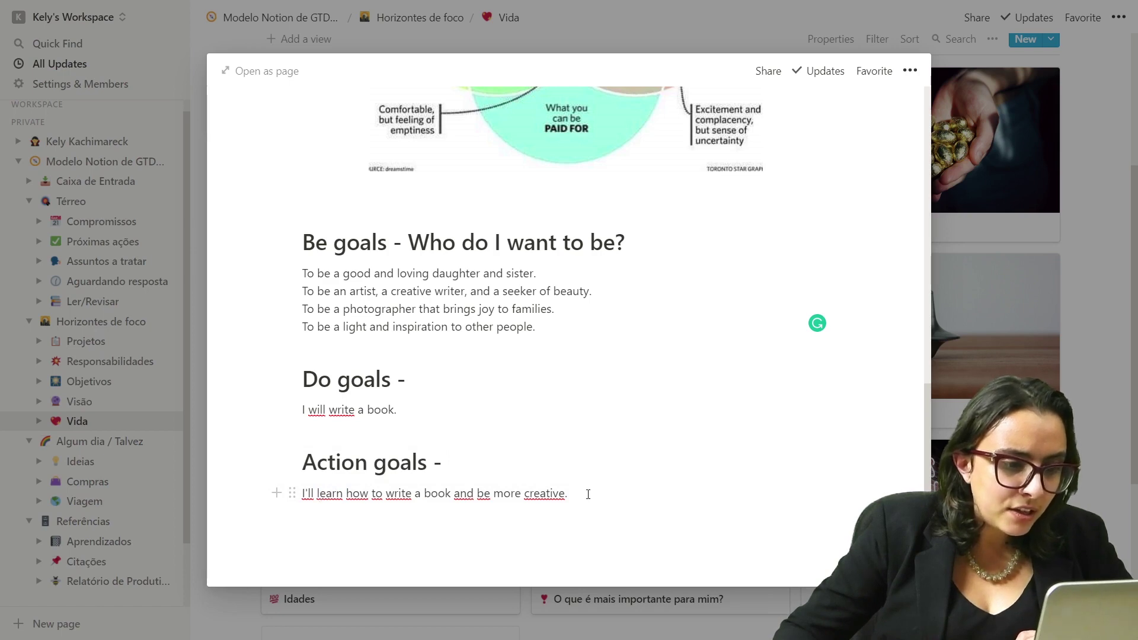
pyautogui.moveTo(596, 494); pyautogui.dragTo(522, 296)
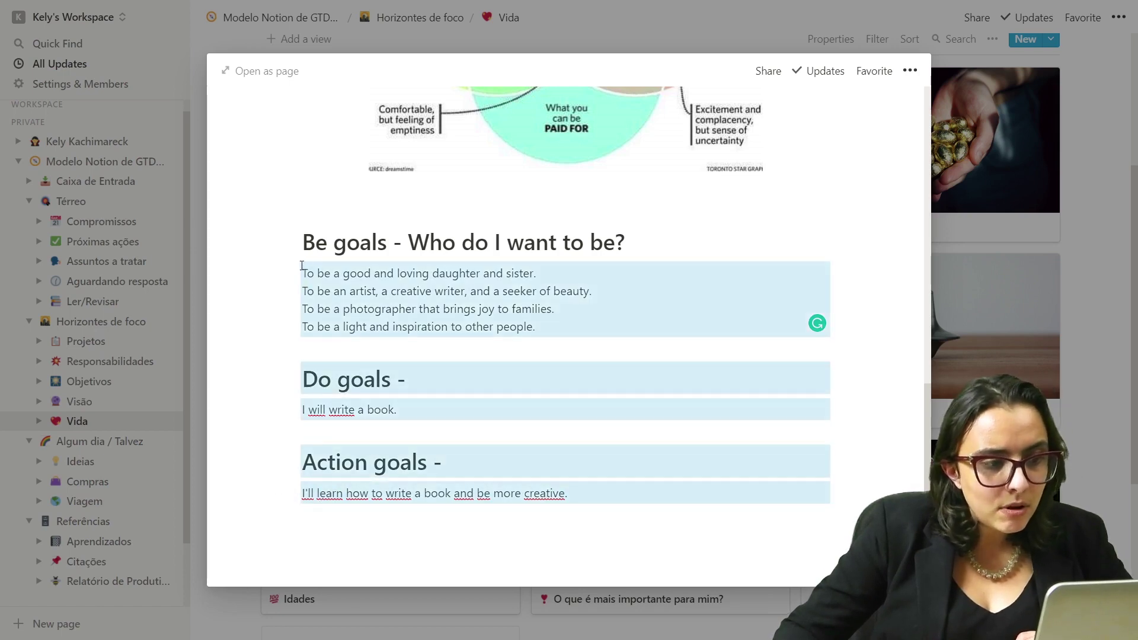
pyautogui.click(557, 419)
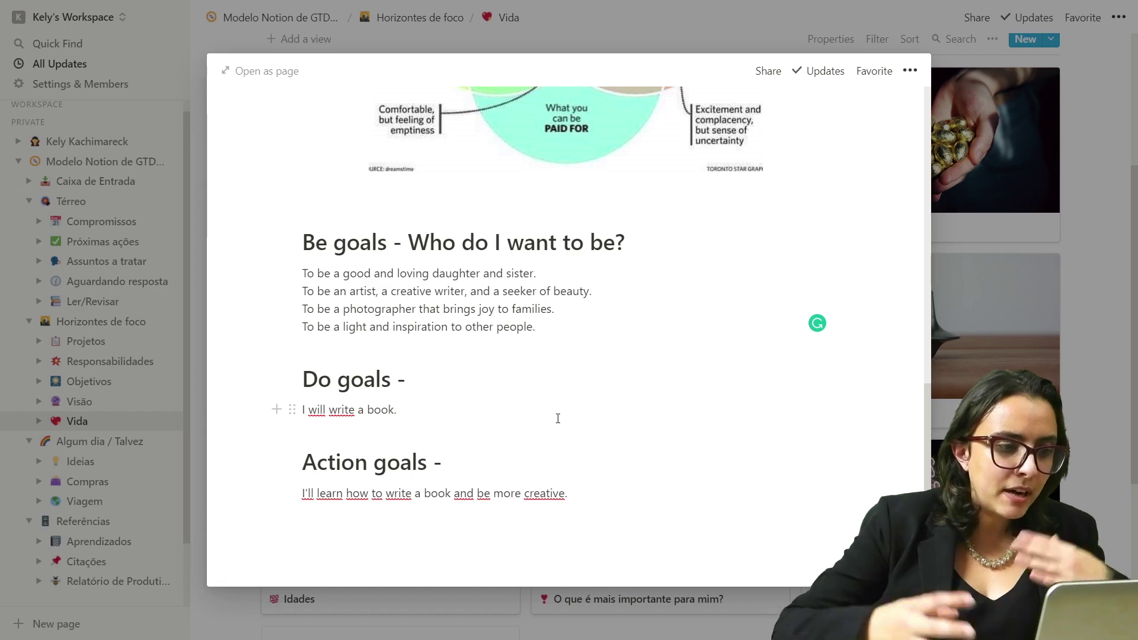
pyautogui.scroll(10, 534, 415)
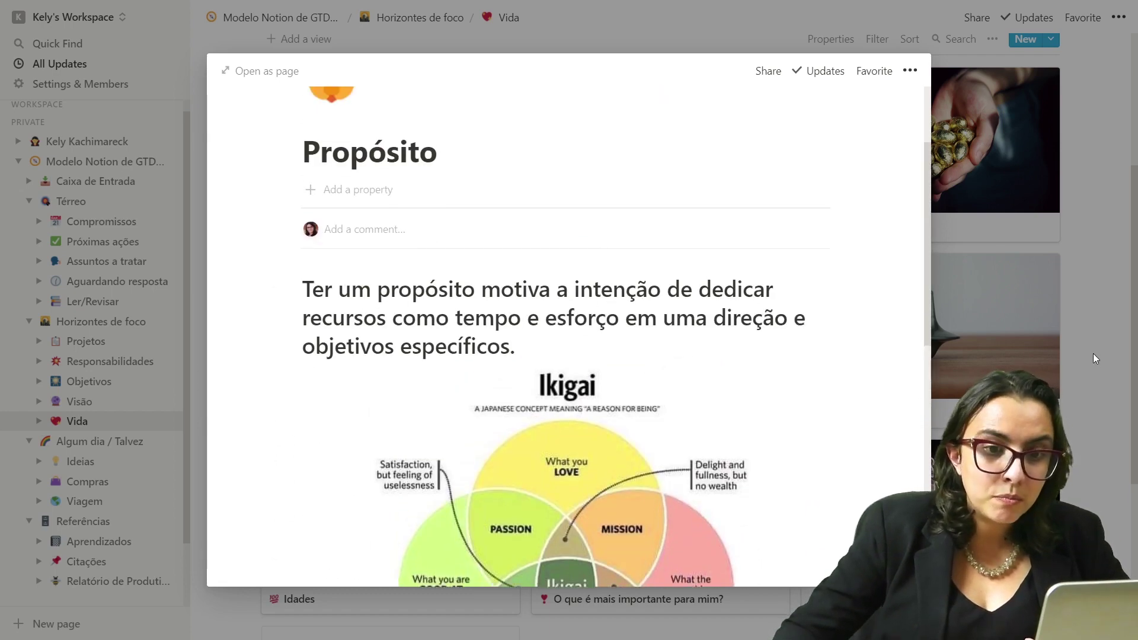
pyautogui.click(1093, 353)
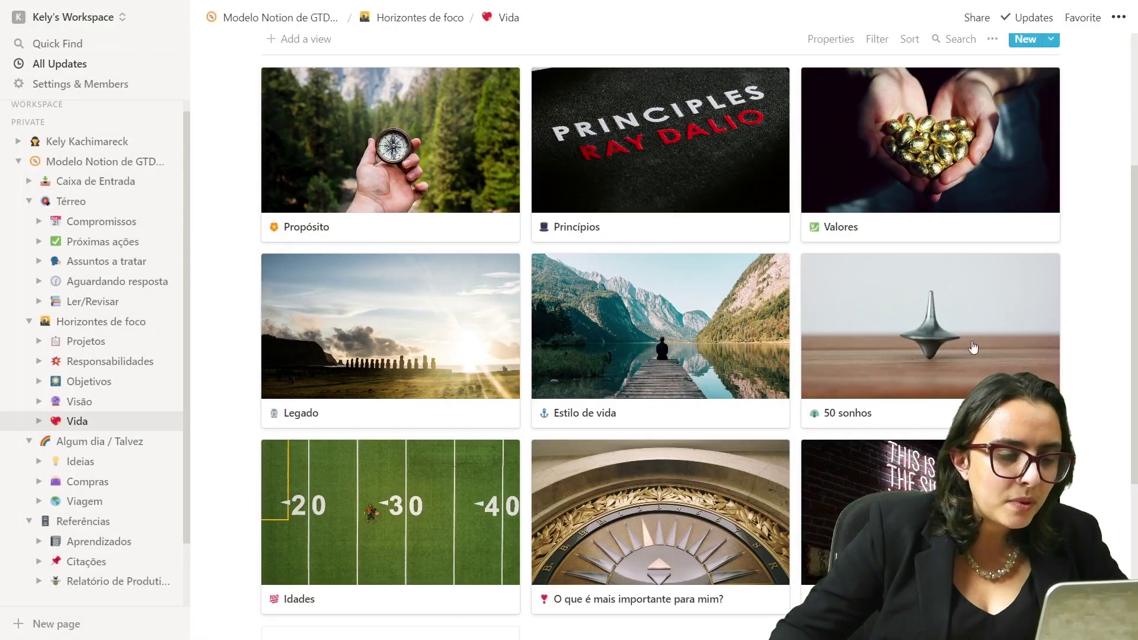
# - Review the Princípios card's question list and the Valores card's reflection prompts and Personal Core Values Exercise, closing each card after reading
pyautogui.click(699, 171)
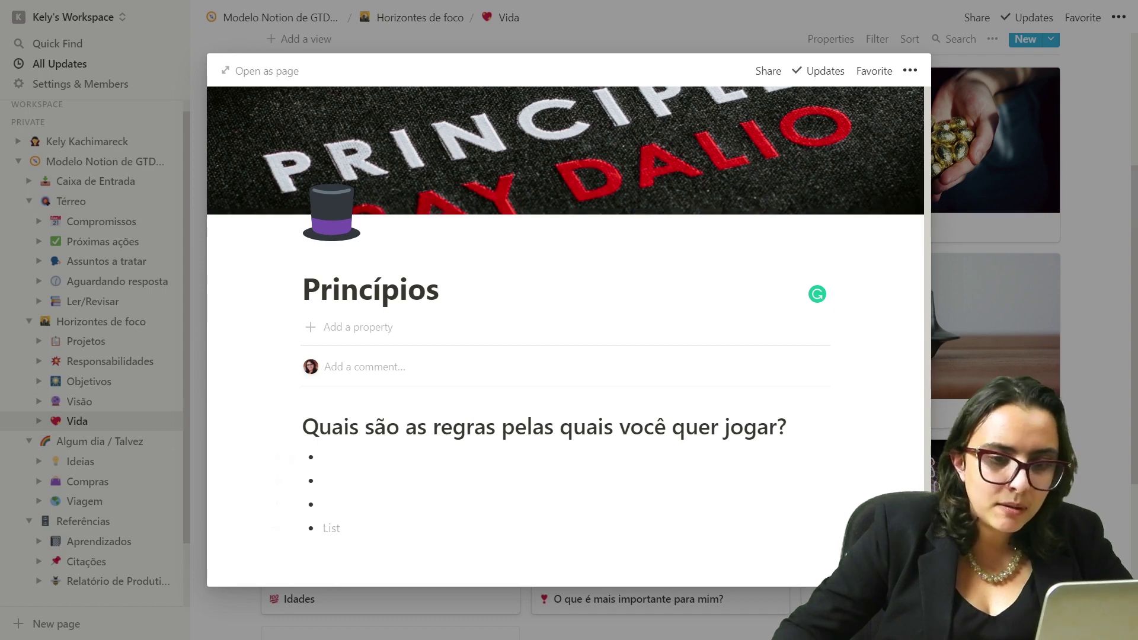
pyautogui.click(1098, 369)
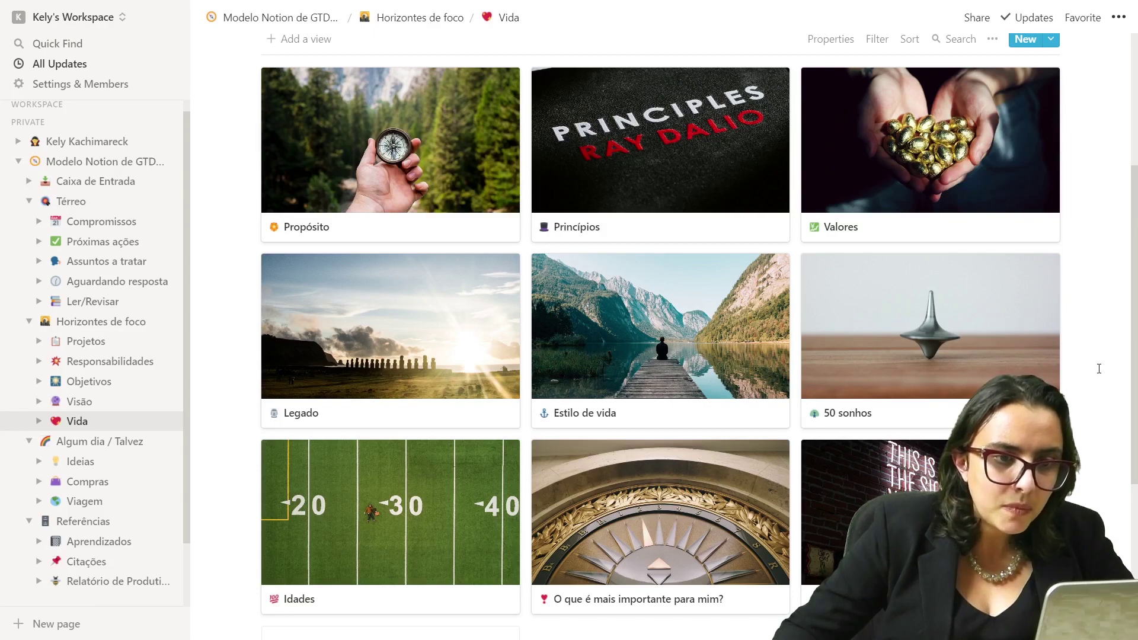
pyautogui.click(922, 204)
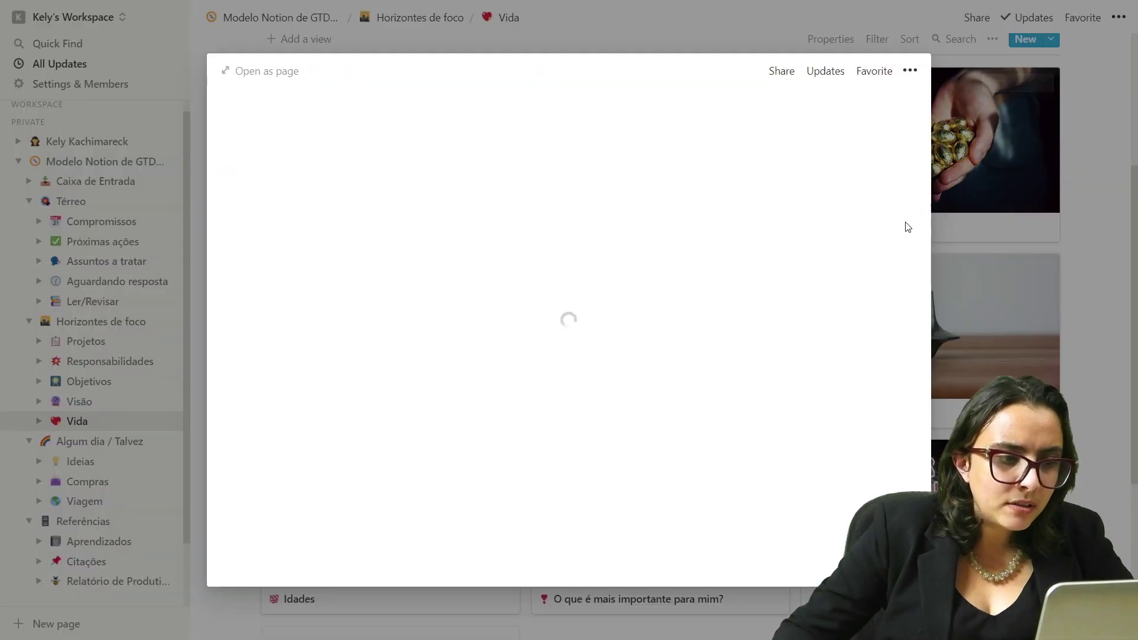
pyautogui.scroll(-4, 819, 411)
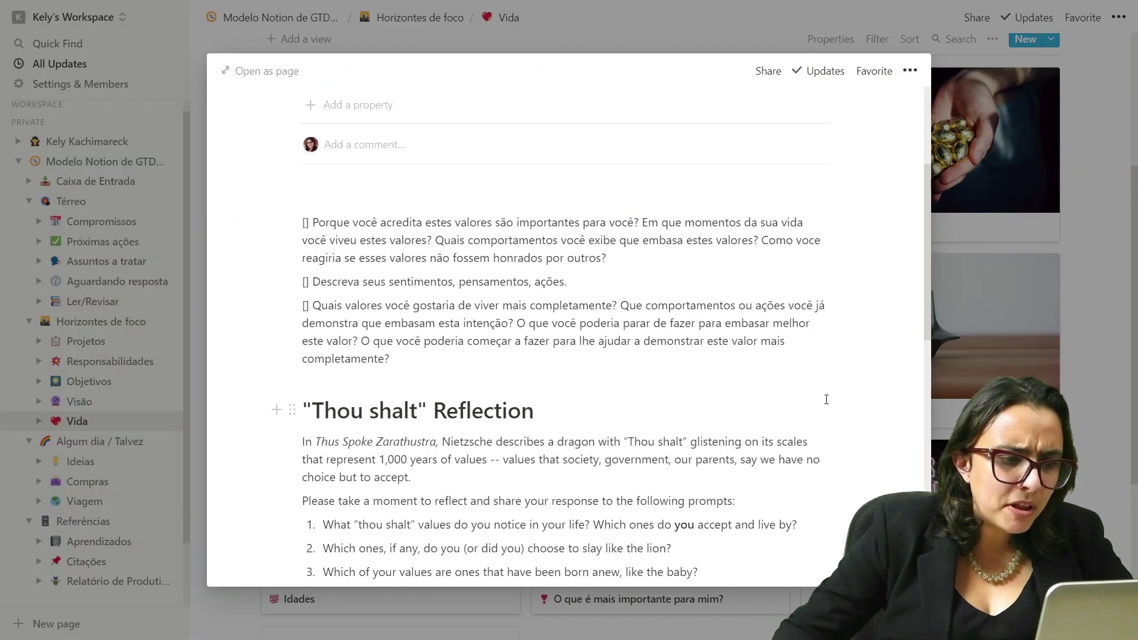
pyautogui.scroll(-5, 842, 396)
pyautogui.scroll(-5, 842, 396)
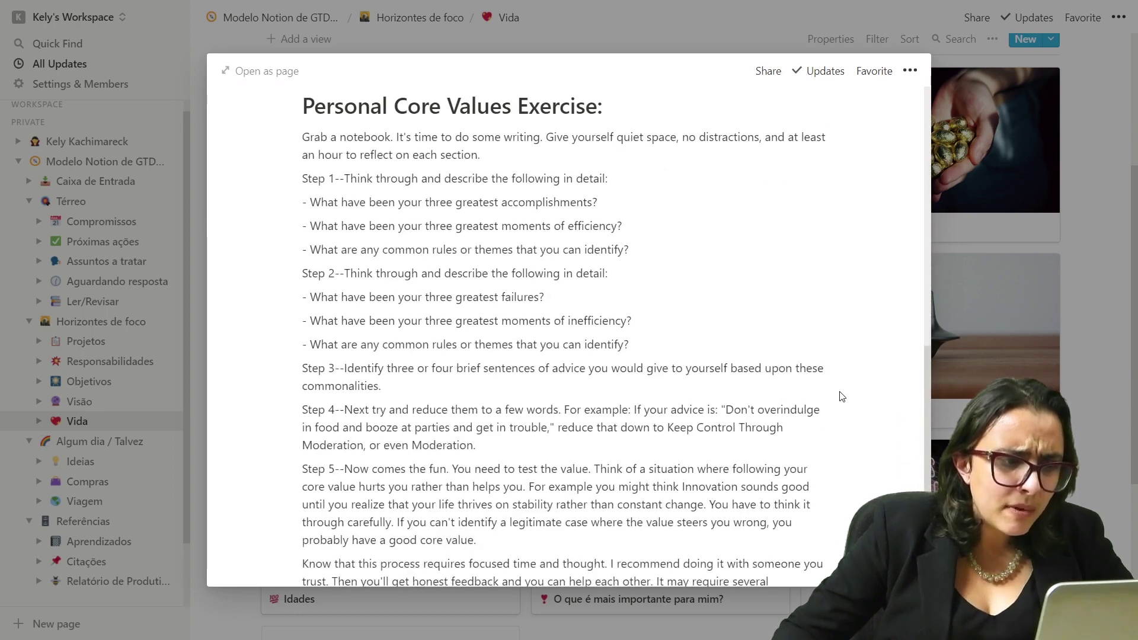
pyautogui.scroll(-3, 618, 328)
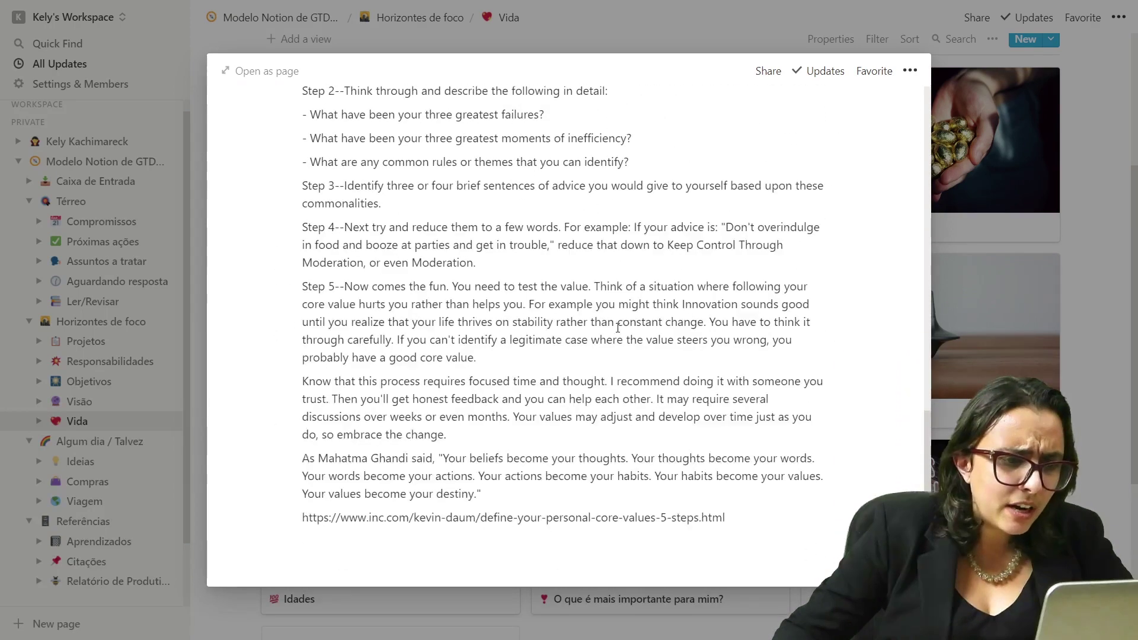
pyautogui.scroll(16, 771, 314)
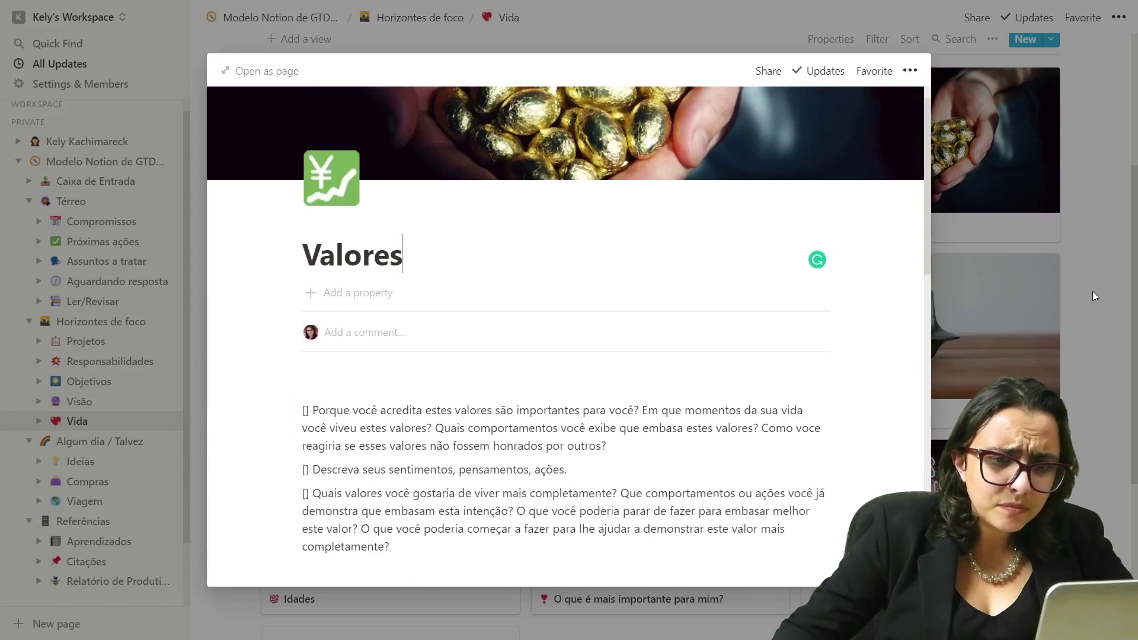
pyautogui.click(1094, 291)
# - Open the Legado card in the Vida gallery, read its question about life contribution, and close it
pyautogui.scroll(-2, 800, 334)
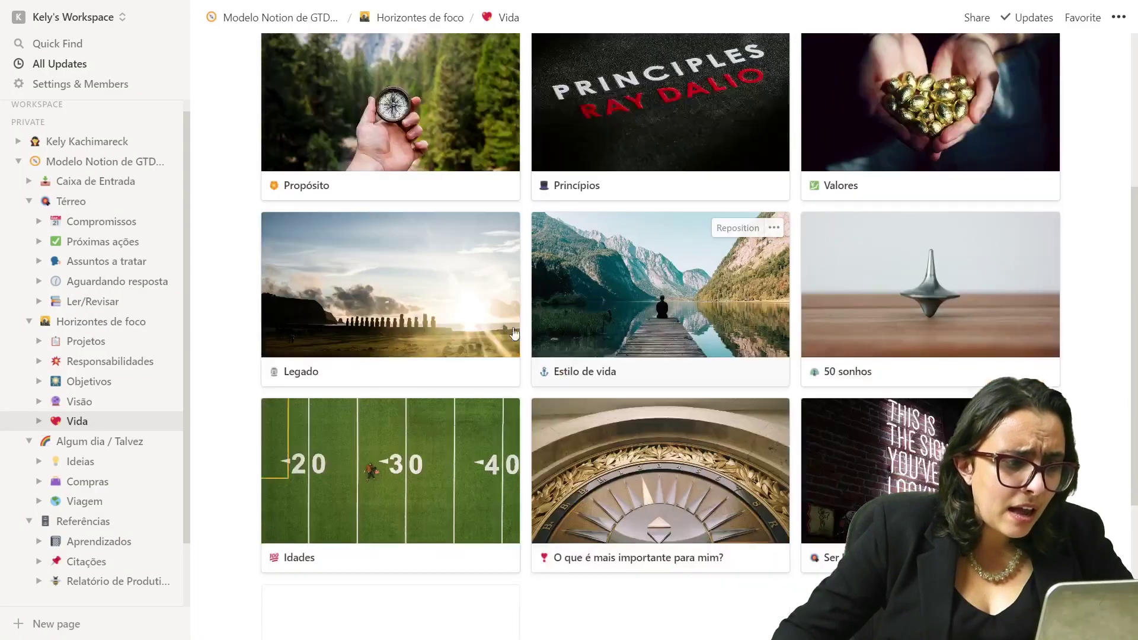
pyautogui.click(435, 281)
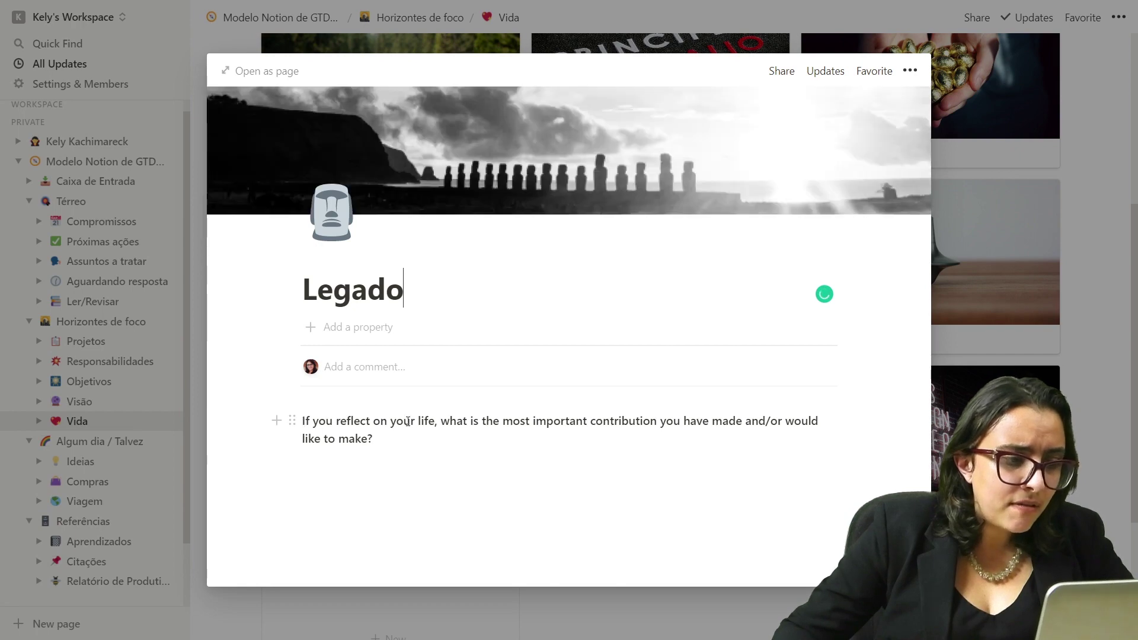
pyautogui.moveTo(302, 422); pyautogui.dragTo(411, 423)
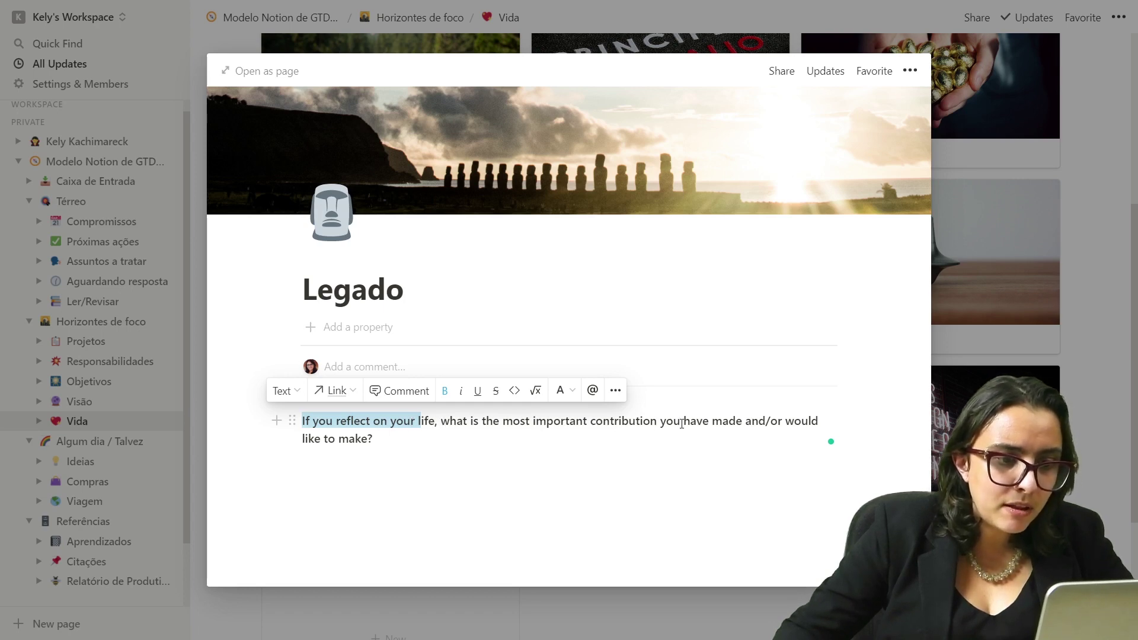
pyautogui.click(752, 458)
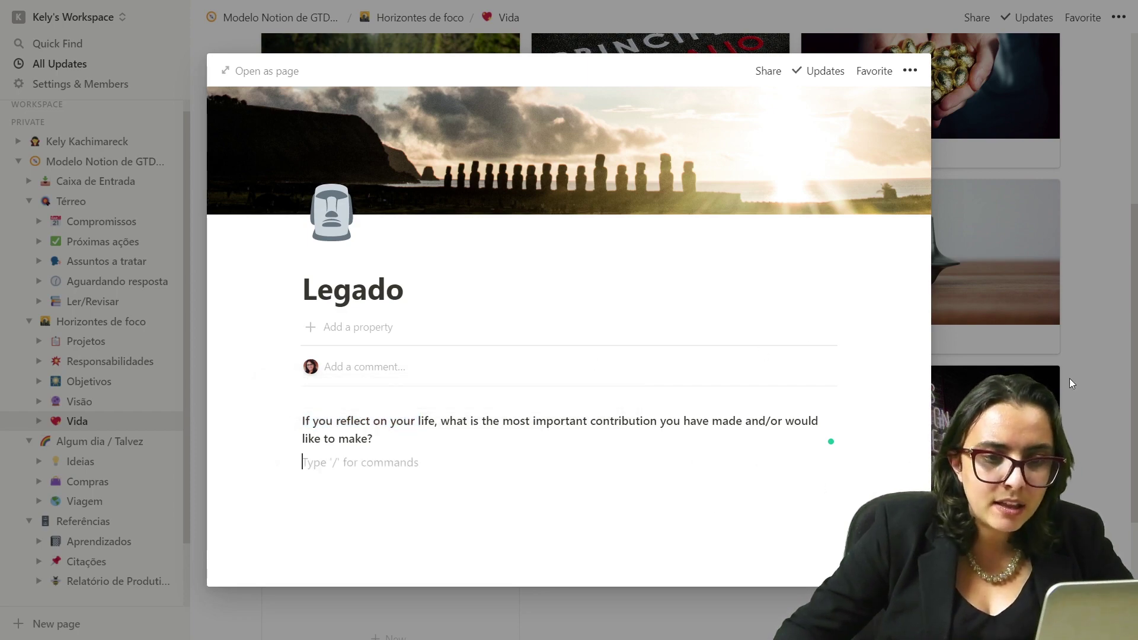
pyautogui.click(1087, 350)
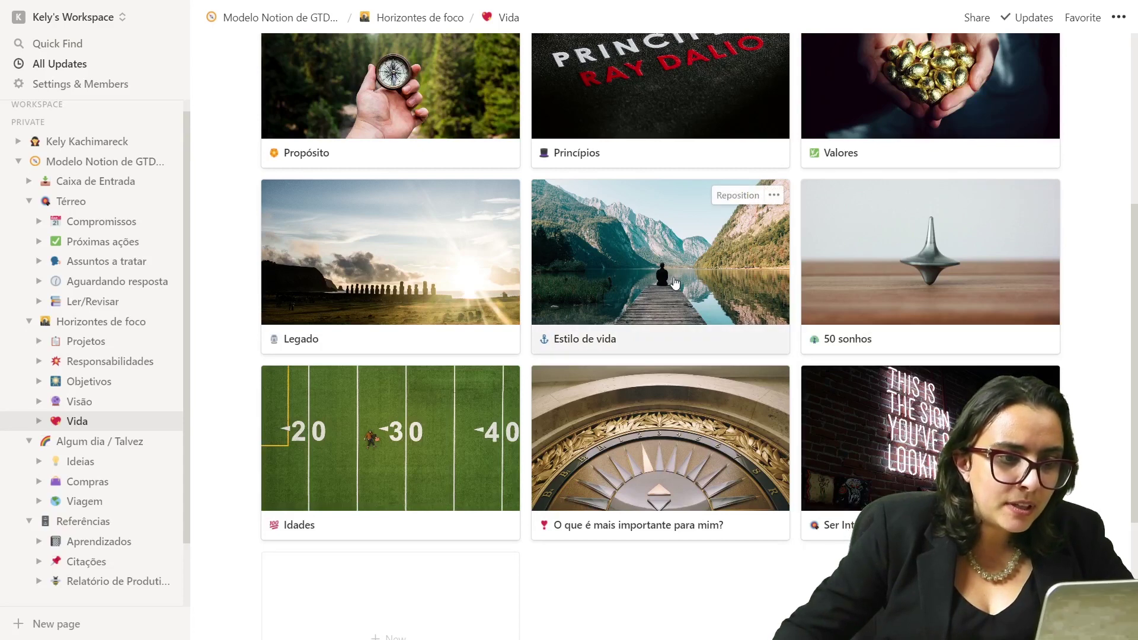
# - Open the Estilo de vida card, review the "E daqui 10 anos..?" questions and the English lifestyle prompts, and close it
pyautogui.click(676, 288)
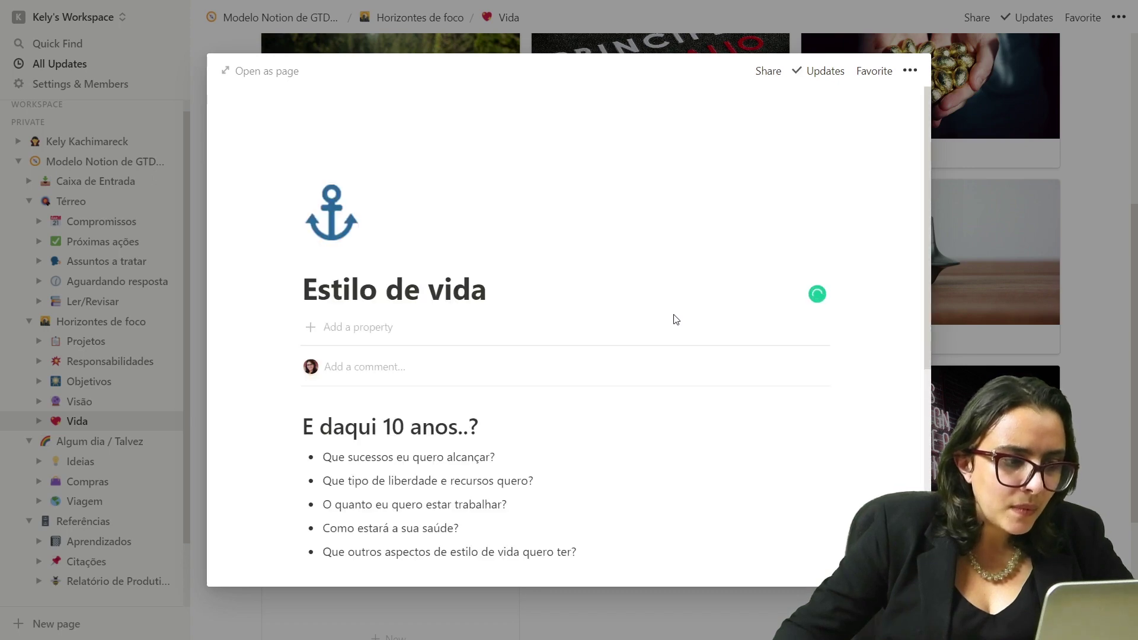
pyautogui.scroll(-3, 675, 317)
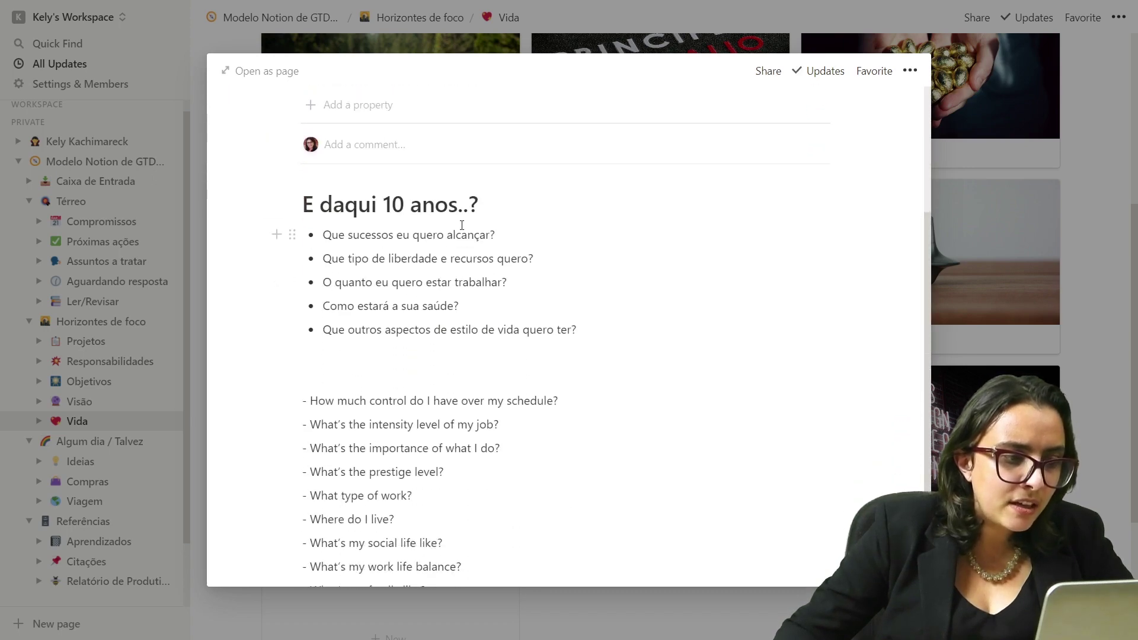
pyautogui.moveTo(493, 238); pyautogui.dragTo(348, 236)
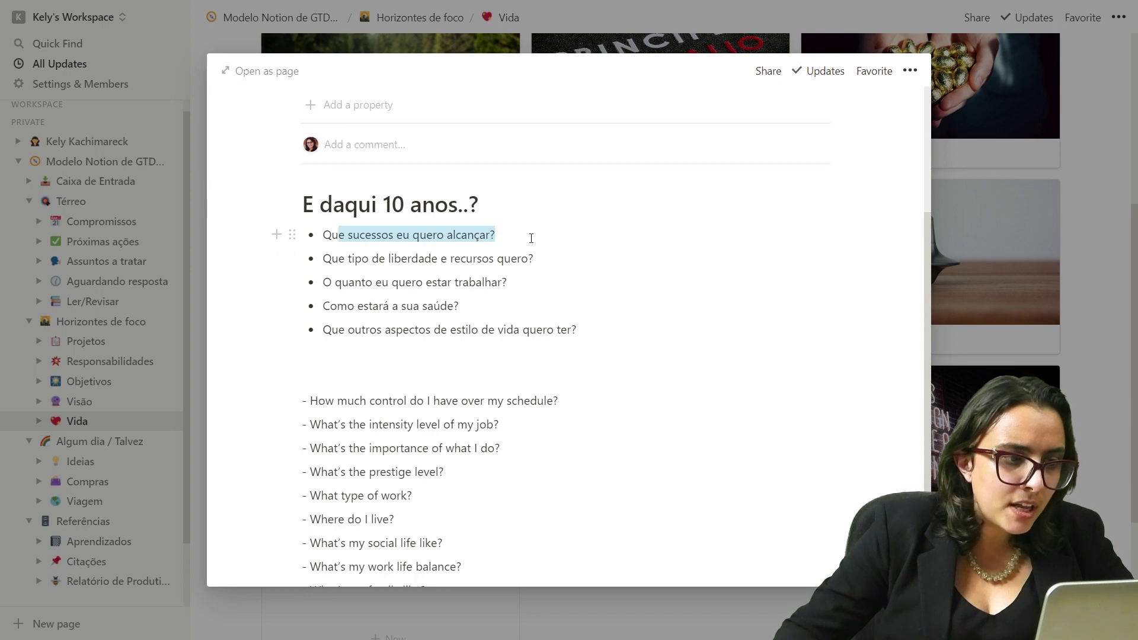
pyautogui.click(602, 242)
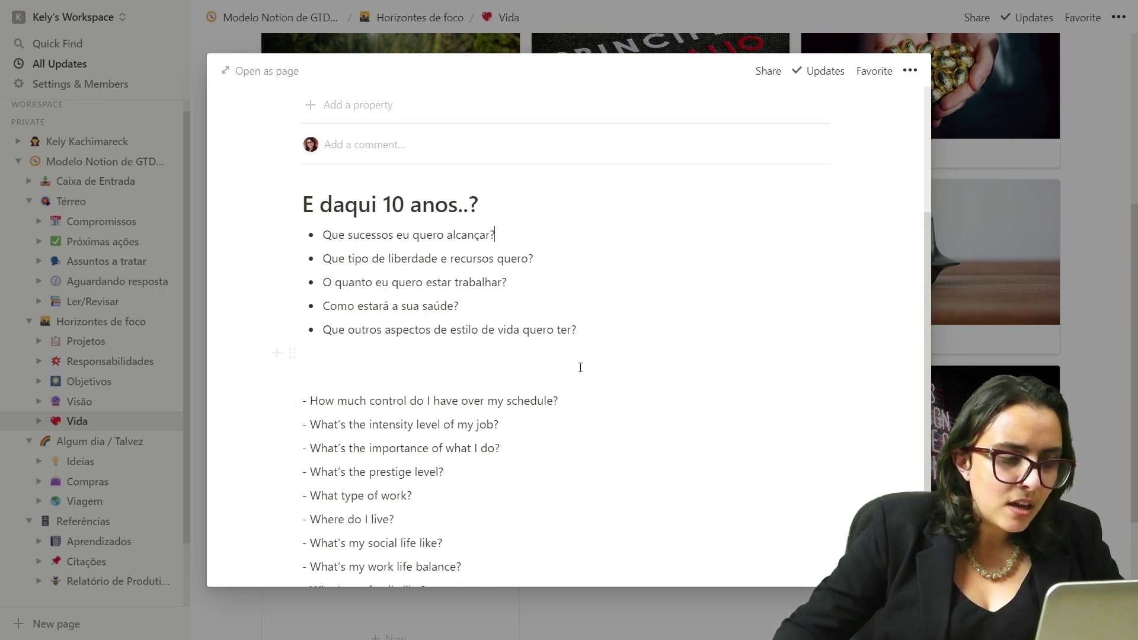
pyautogui.scroll(-3, 569, 365)
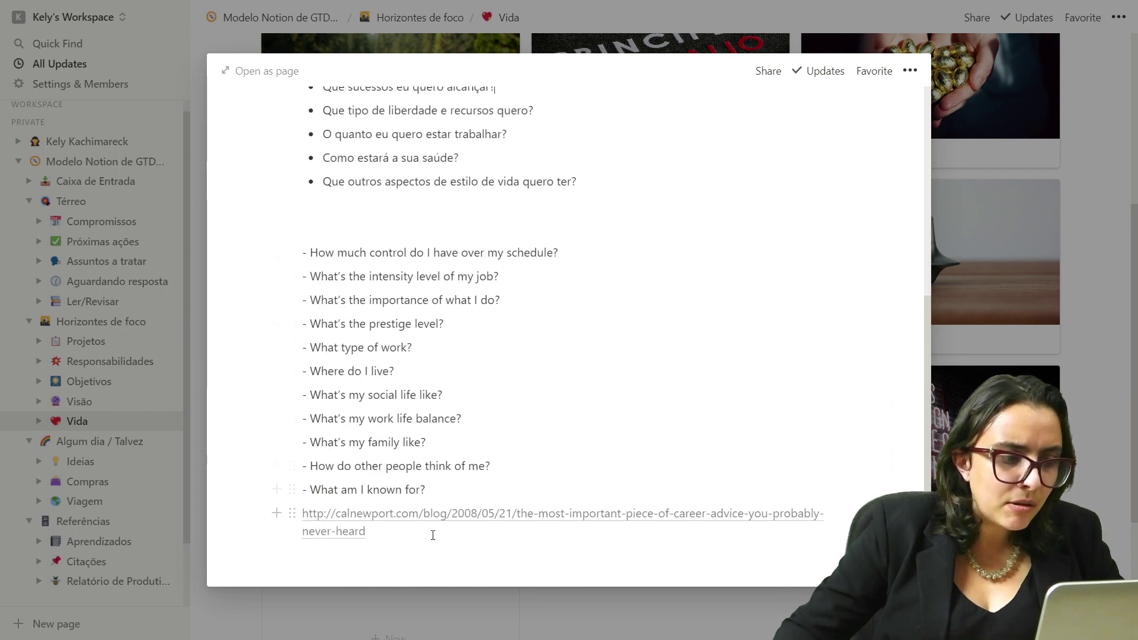
pyautogui.scroll(6, 510, 552)
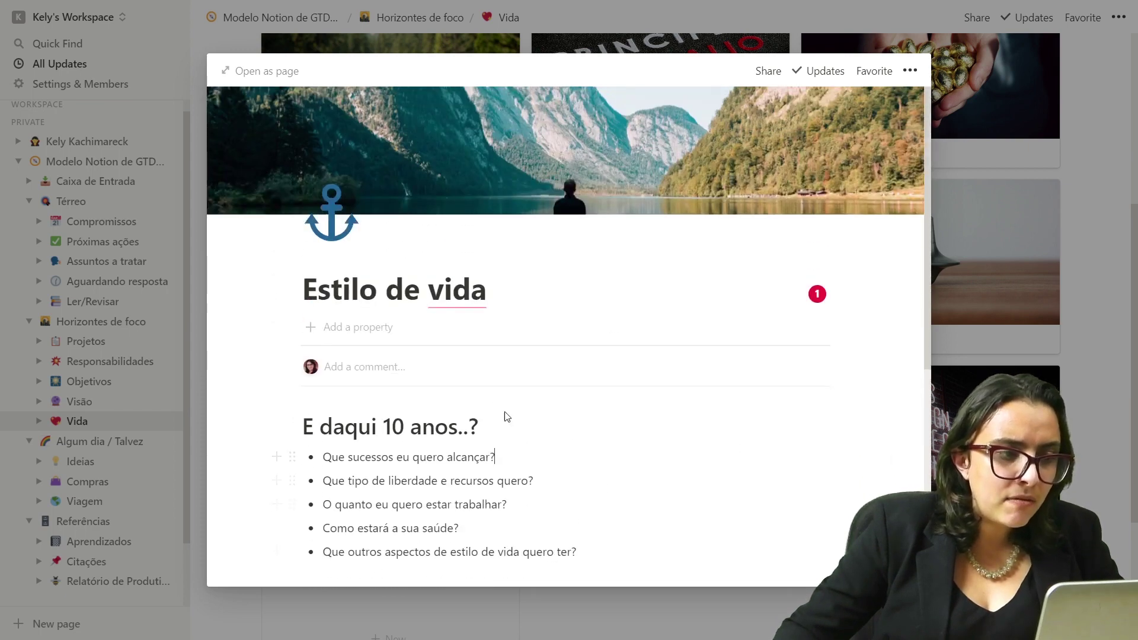
pyautogui.click(1116, 322)
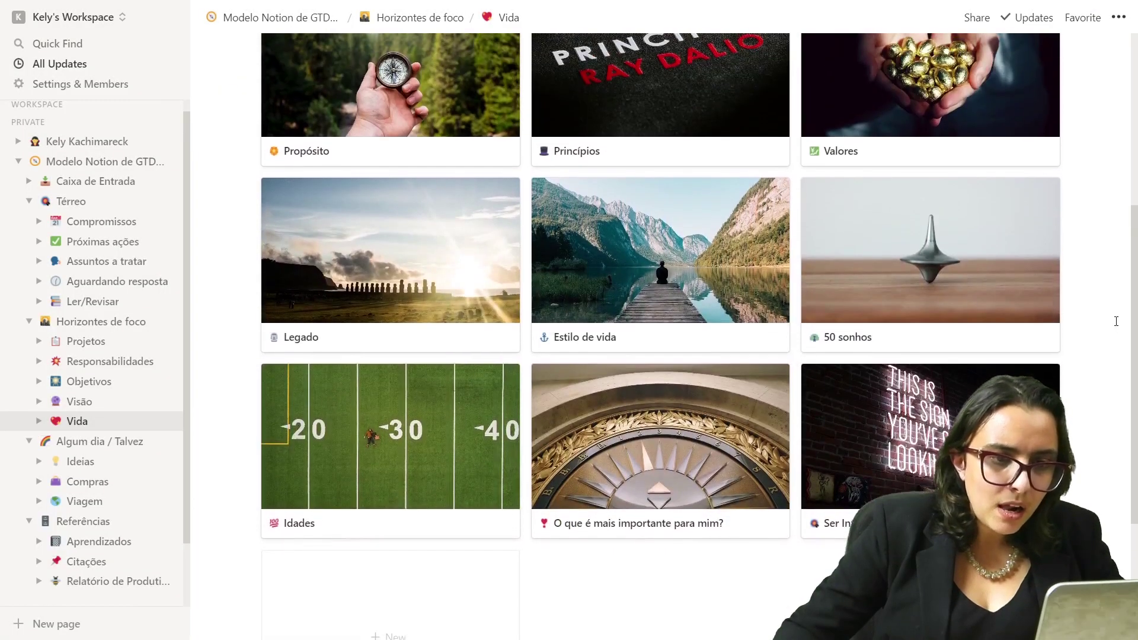
# - Open the 50 sonhos card in the Vida gallery, review its empty numbered list, and close it
pyautogui.click(944, 281)
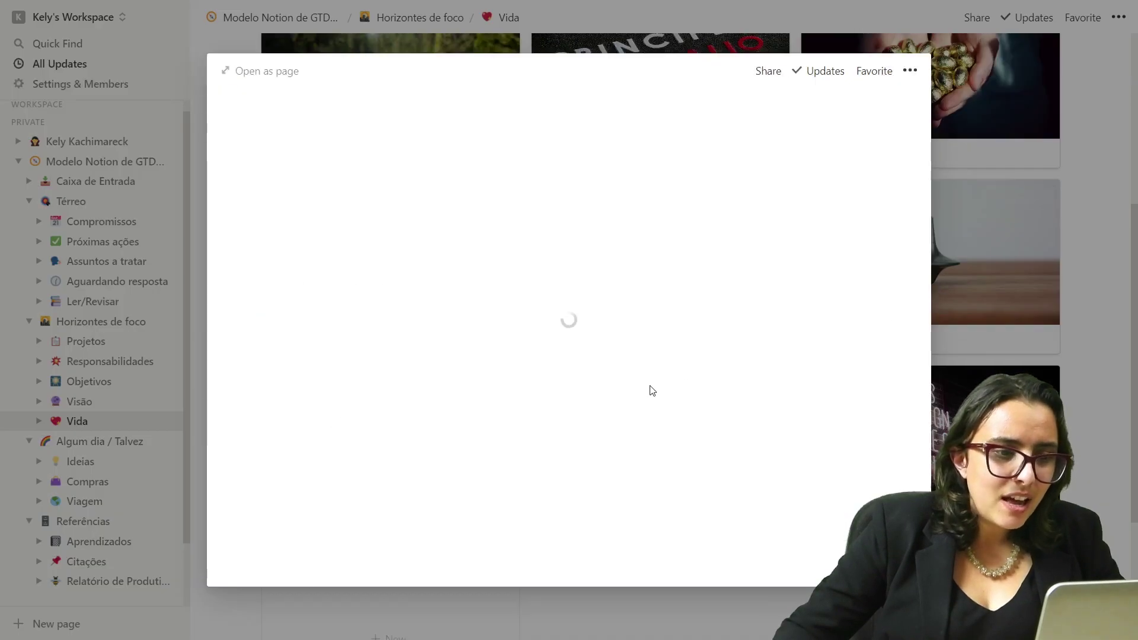
pyautogui.scroll(-1, 623, 410)
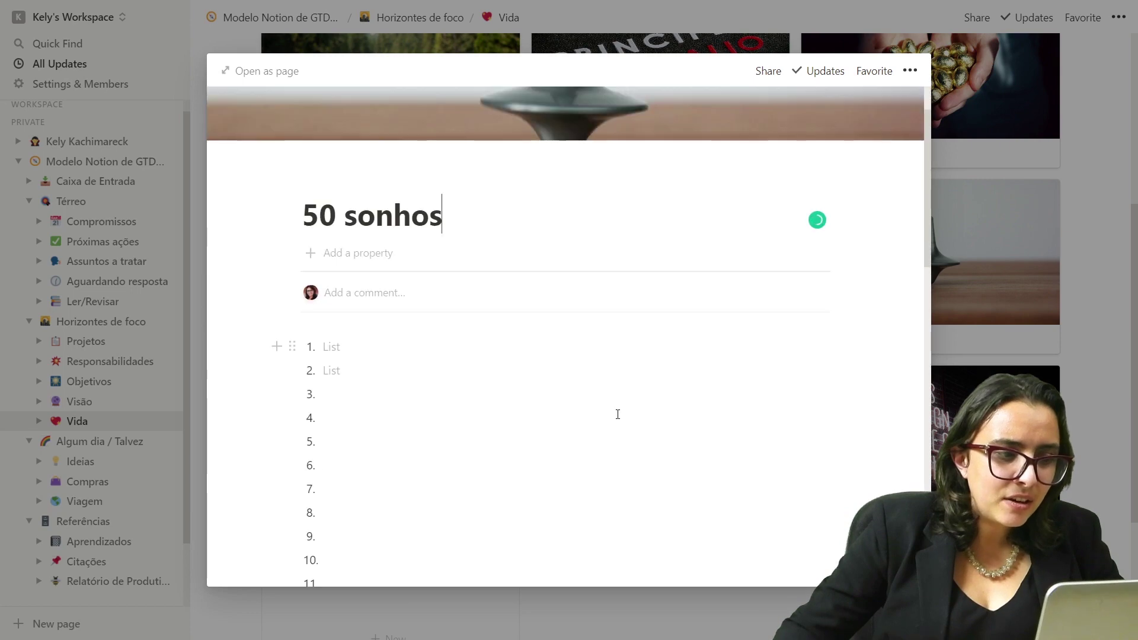
pyautogui.click(590, 356)
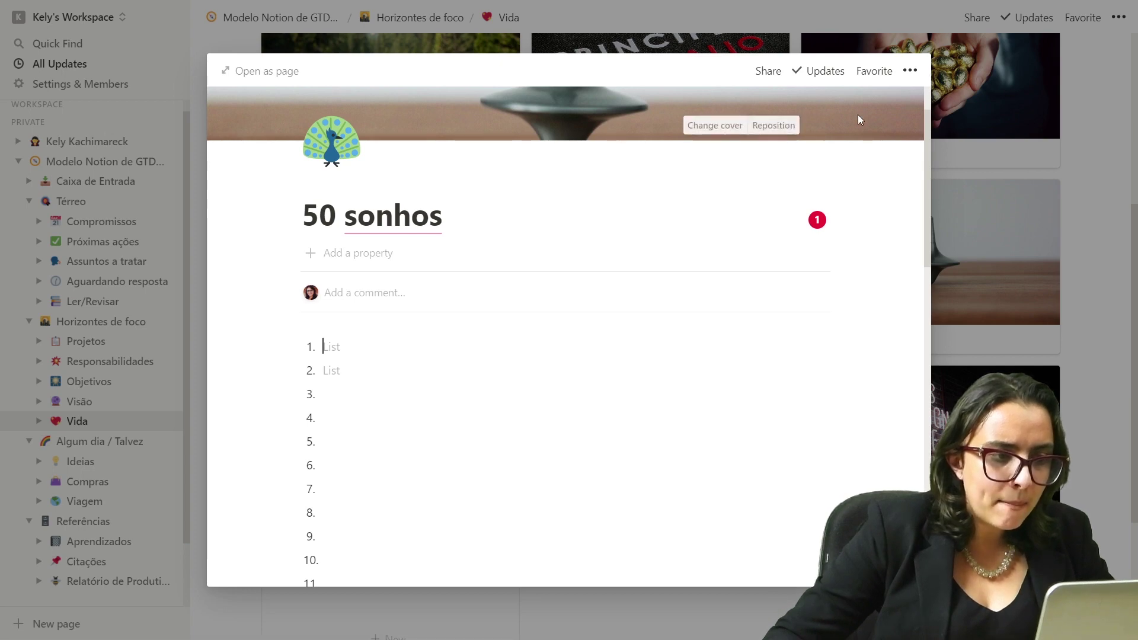
pyautogui.scroll(-1, 829, 297)
pyautogui.scroll(-2, 830, 297)
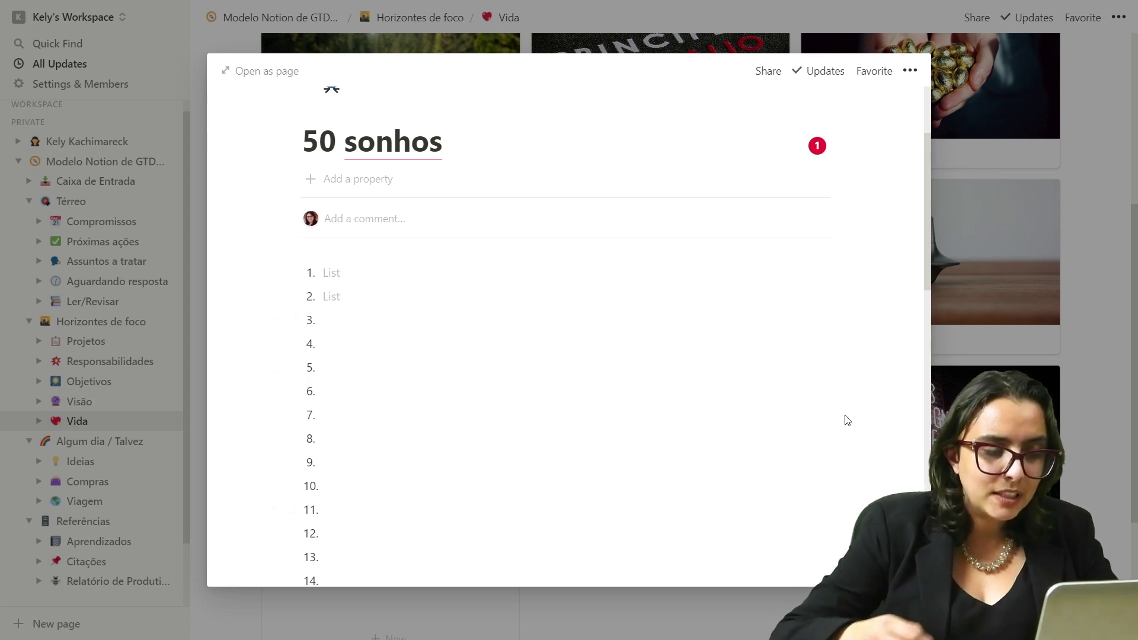
pyautogui.scroll(-1, 850, 421)
pyautogui.scroll(-13, 852, 419)
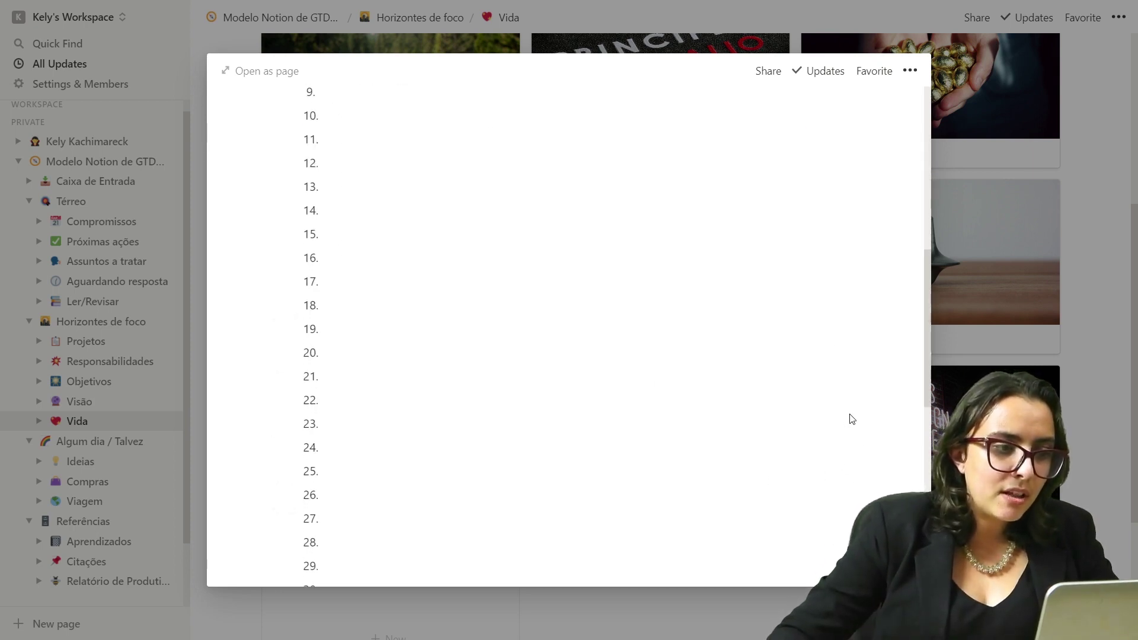
pyautogui.scroll(-2, 852, 419)
pyautogui.scroll(18, 851, 421)
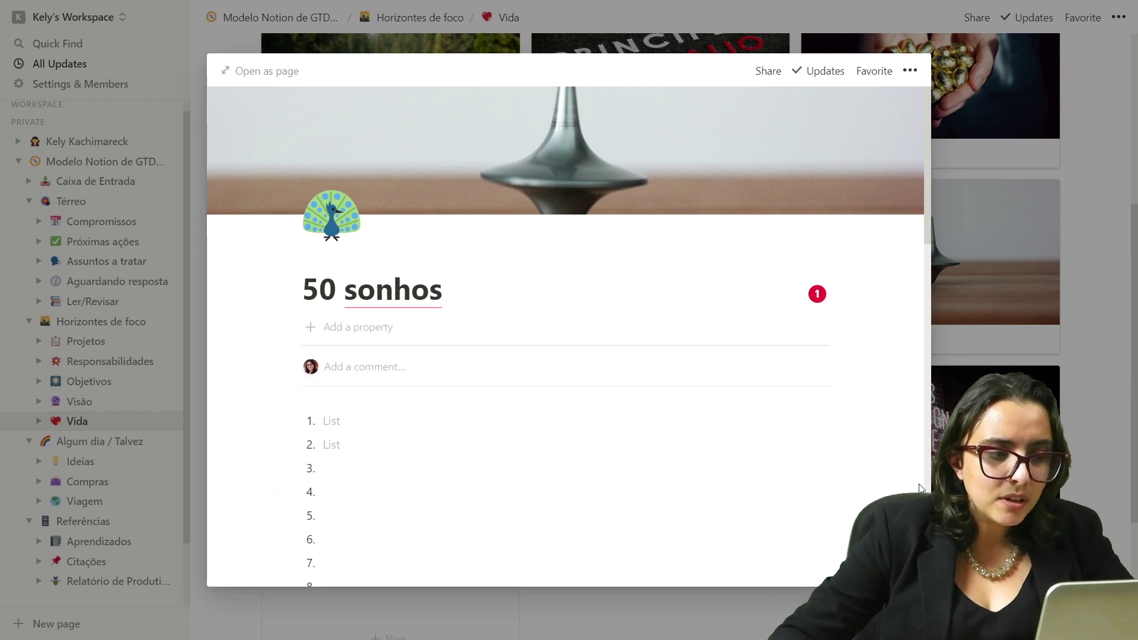
pyautogui.click(1093, 334)
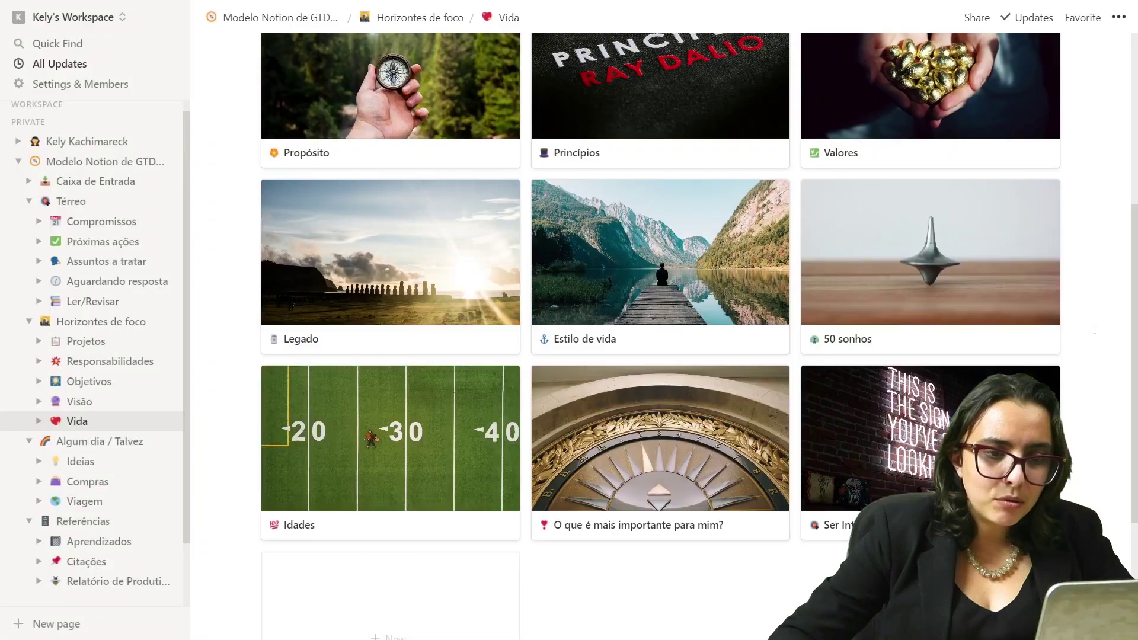
# - Open the Idades card, collapse the 2020 toggle, check inside the 2025 toggle, and close the card
pyautogui.scroll(-3, 424, 313)
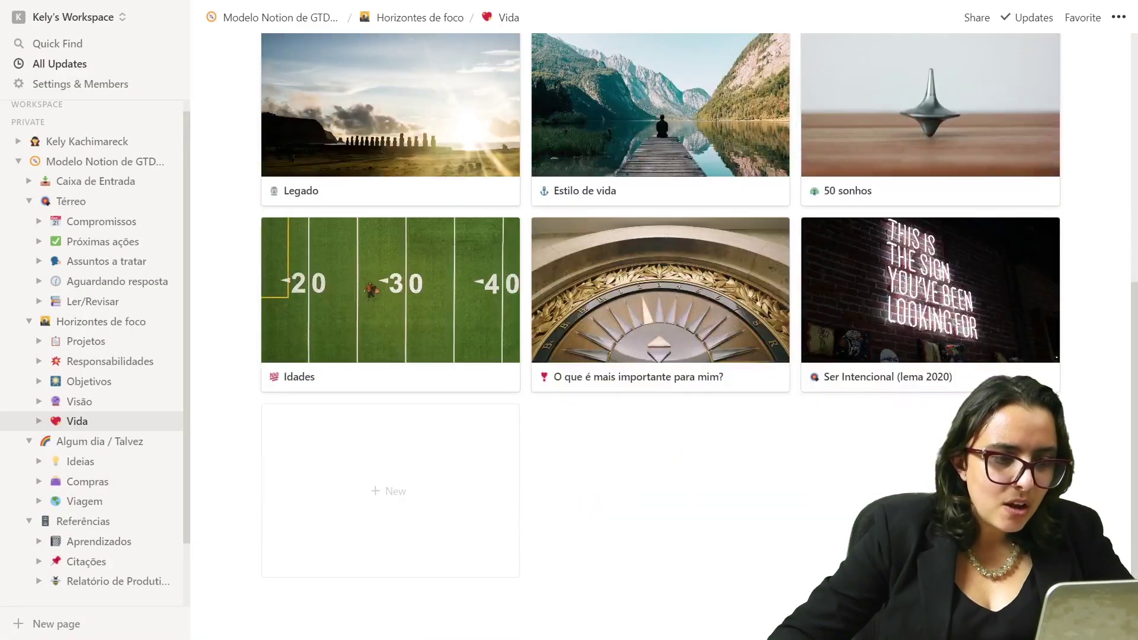
pyautogui.click(424, 312)
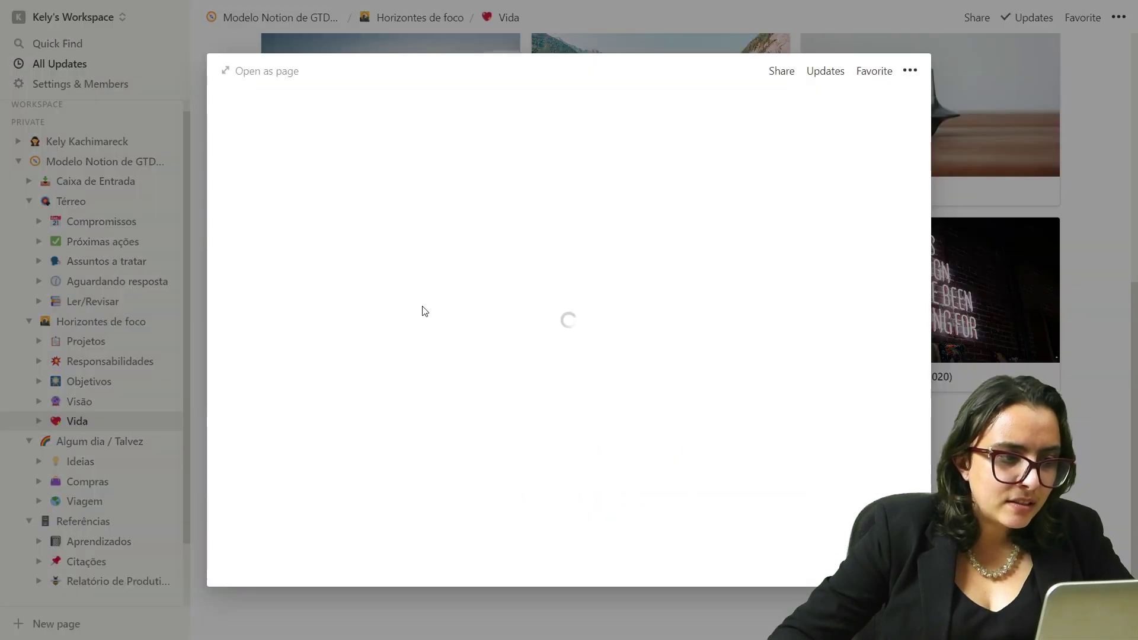
pyautogui.scroll(-4, 836, 430)
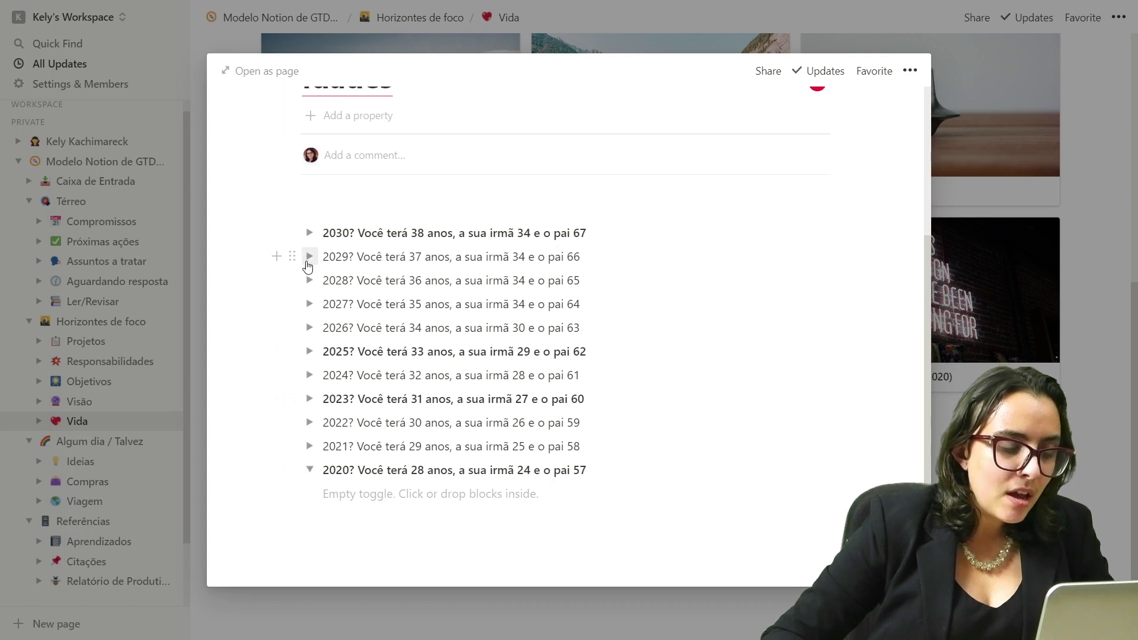
pyautogui.click(309, 471)
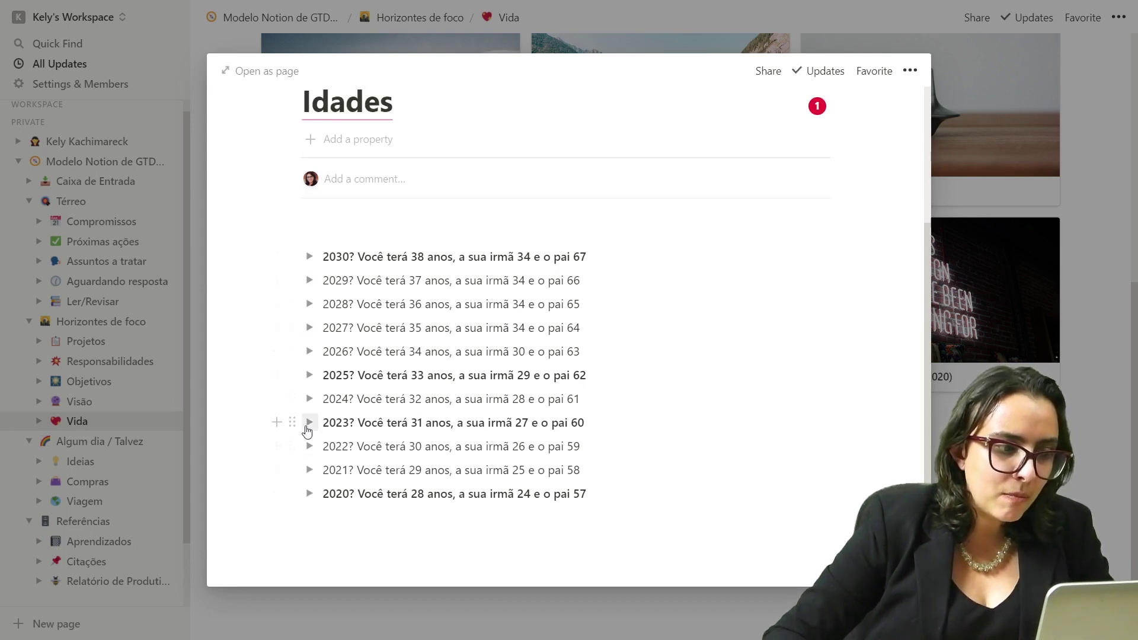
pyautogui.click(309, 378)
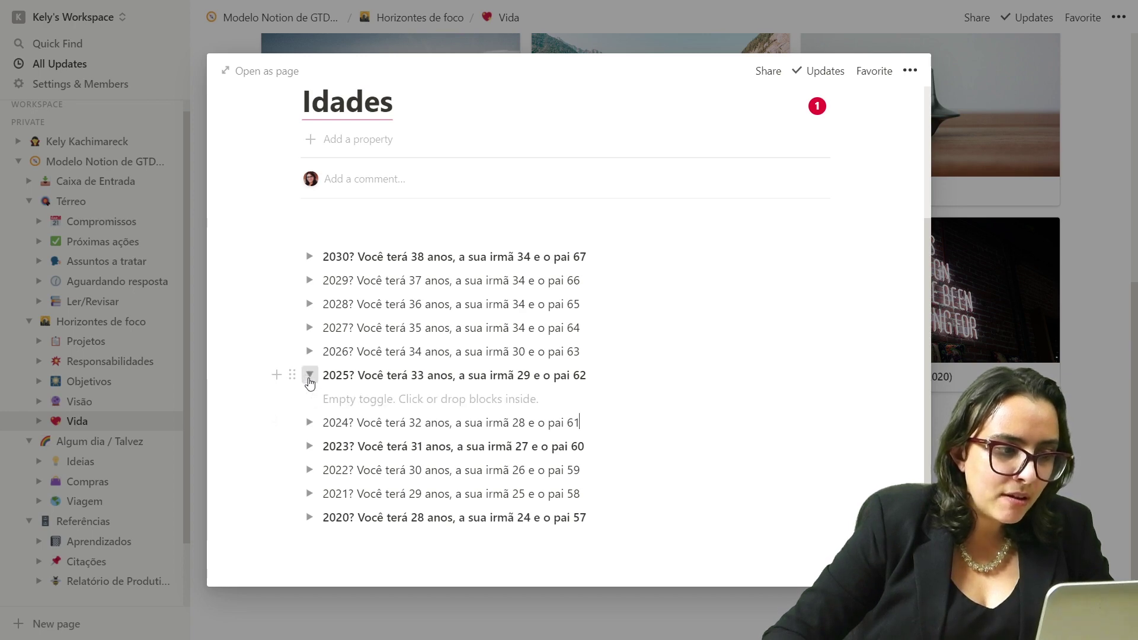
pyautogui.click(309, 378)
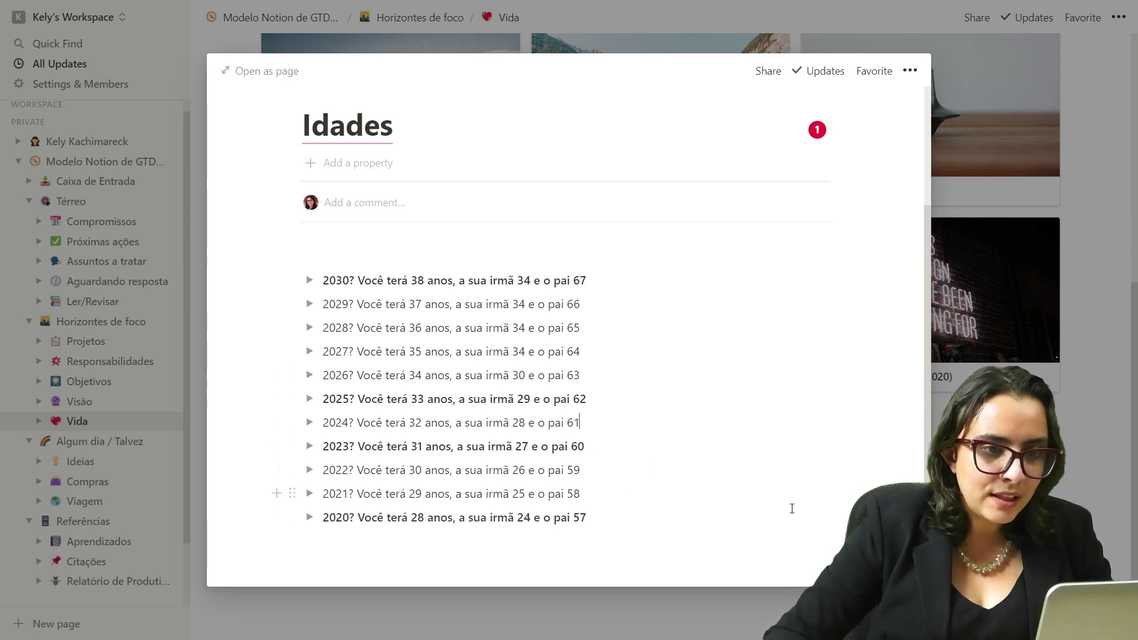
pyautogui.click(1081, 485)
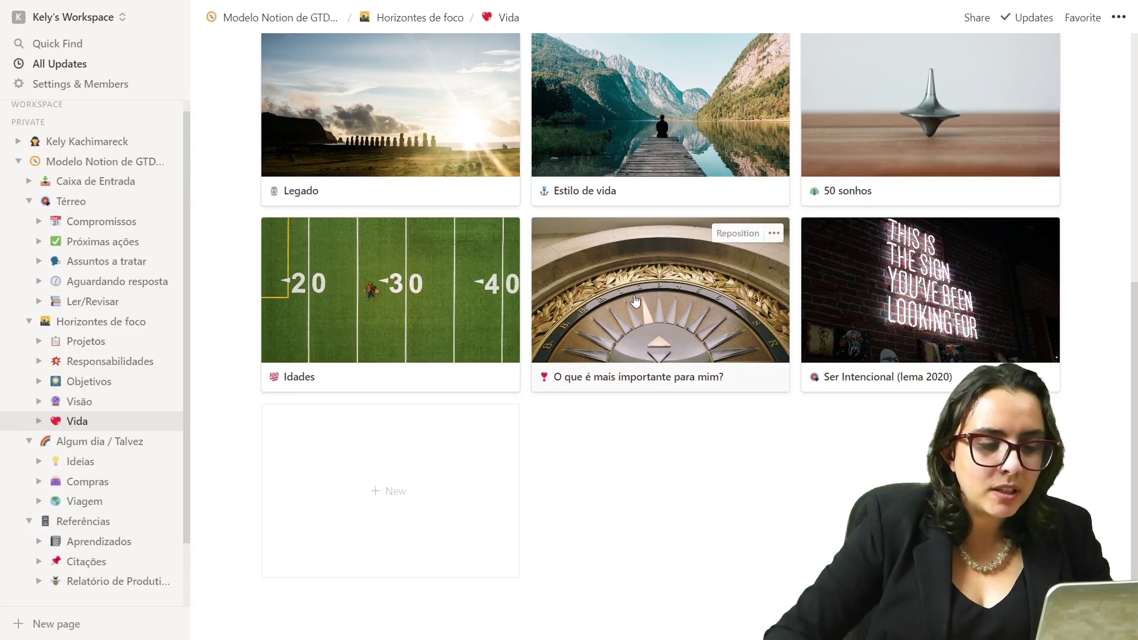
# - Open the "O que é mais importante para mim?" card, read its reflection questions, and close it
pyautogui.click(674, 492)
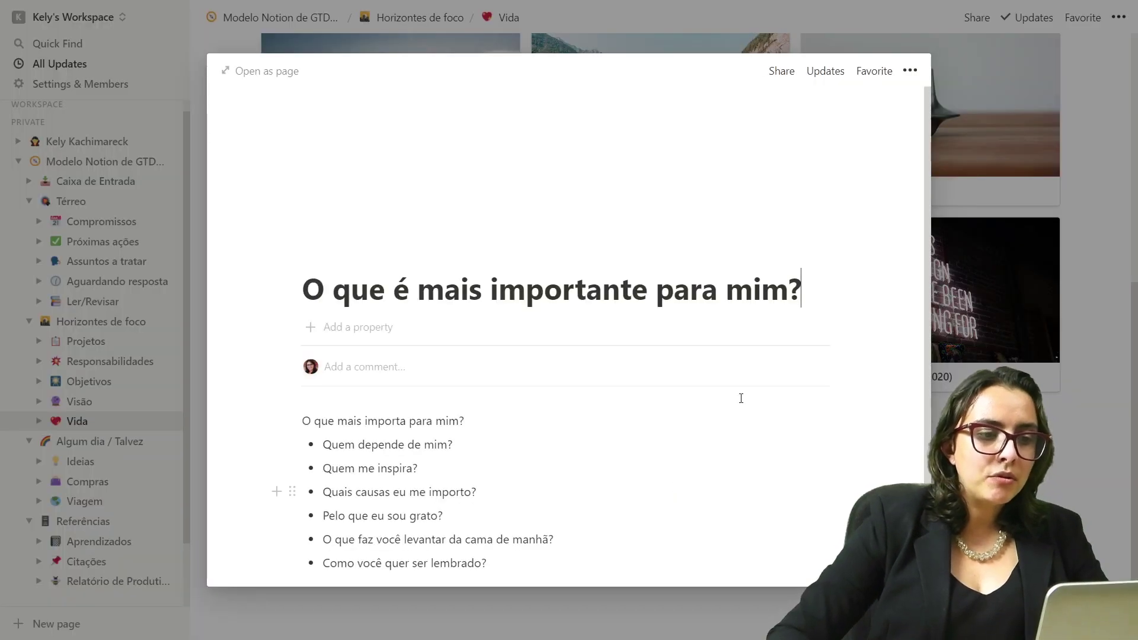
pyautogui.scroll(-2, 743, 403)
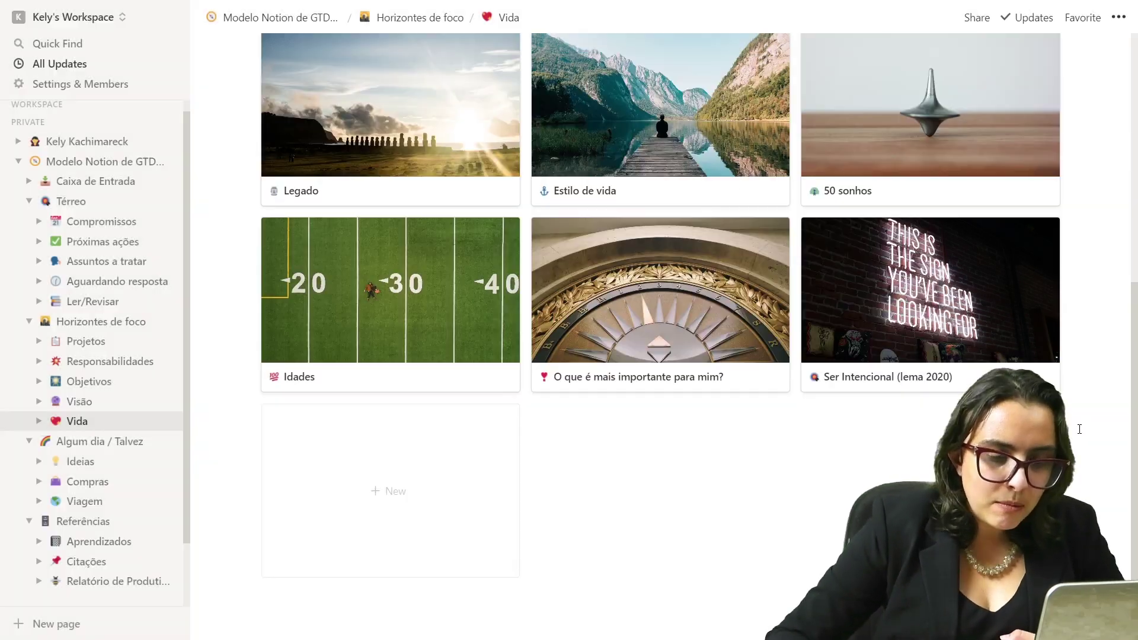
pyautogui.click(1080, 418)
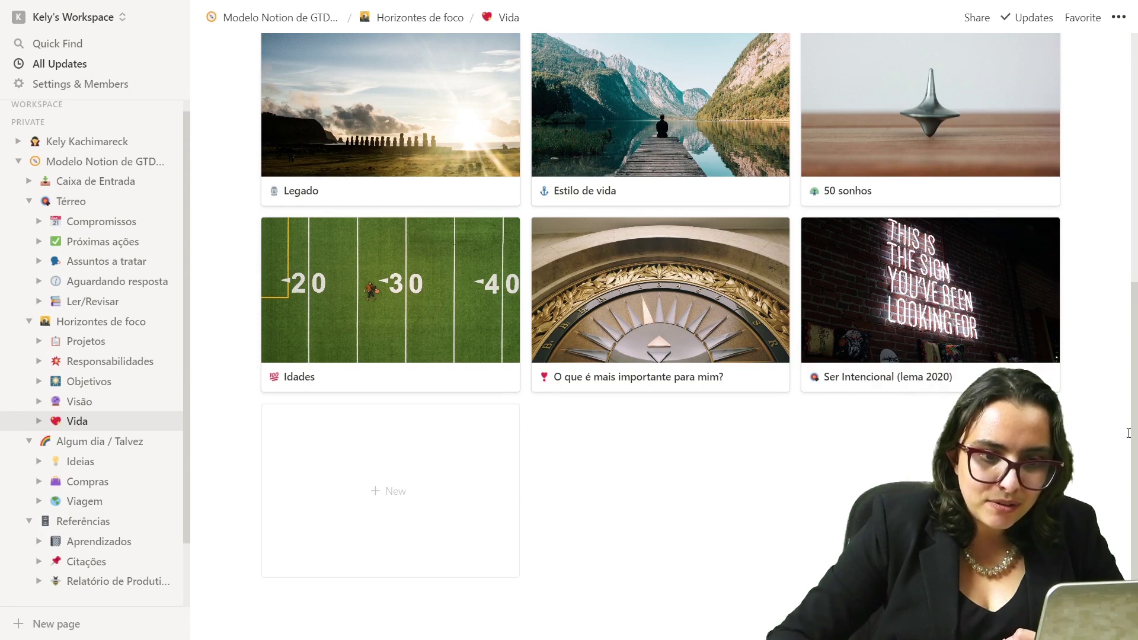
# - Open the "Ser Intencional (lema 2020)" card, highlight its title, and close it
pyautogui.scroll(-1, 1135, 430)
pyautogui.scroll(2, 1132, 427)
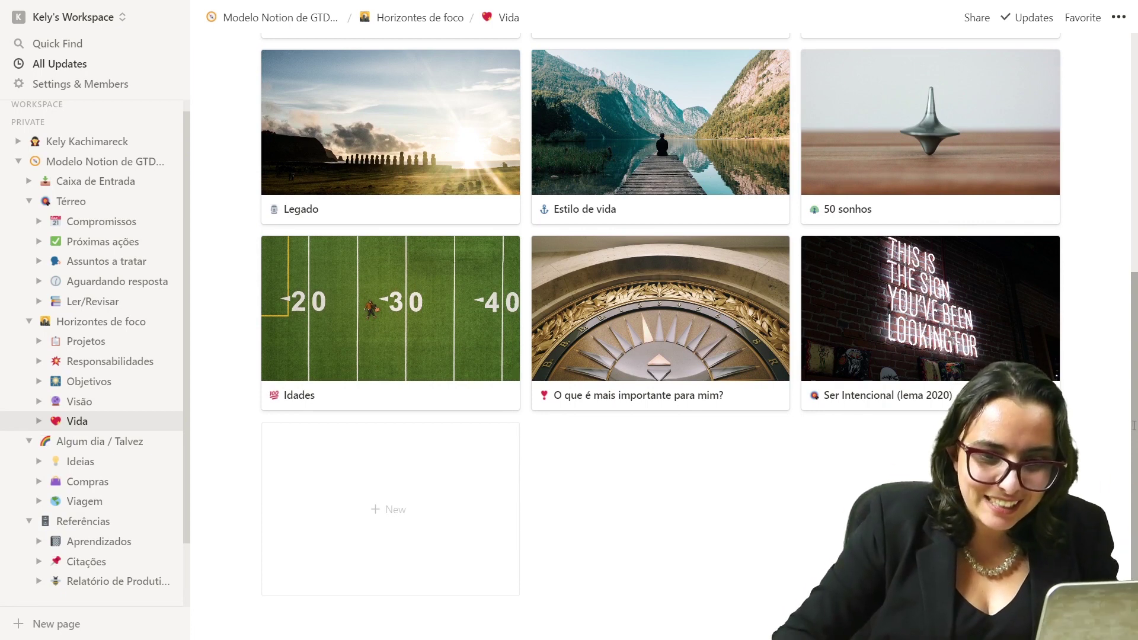
pyautogui.scroll(1, 1133, 421)
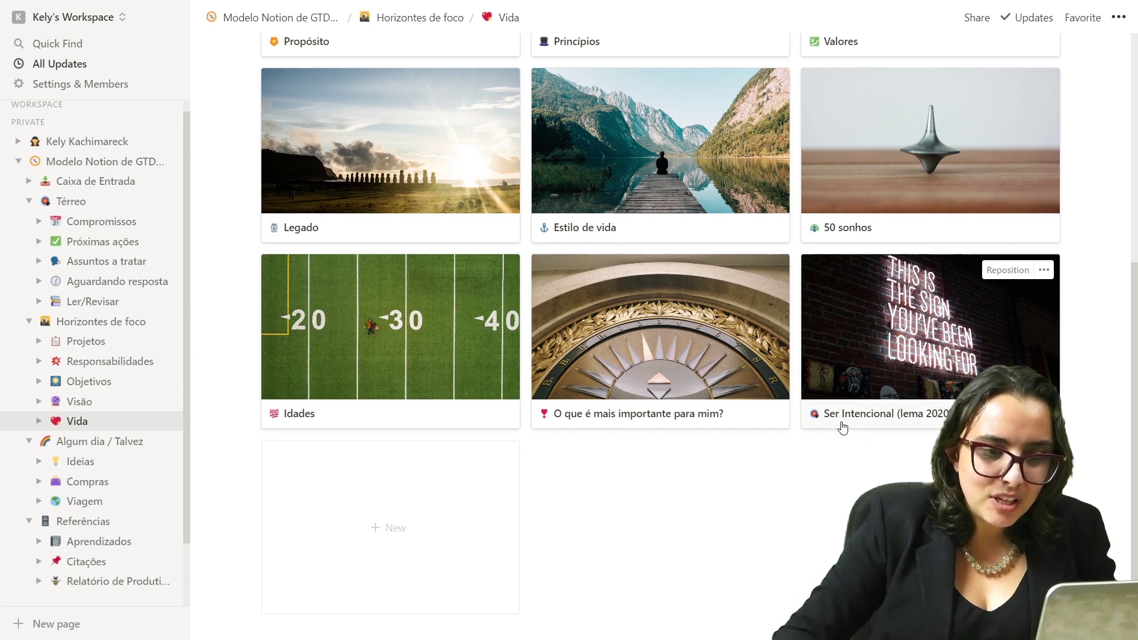
pyautogui.click(908, 382)
pyautogui.click(539, 291)
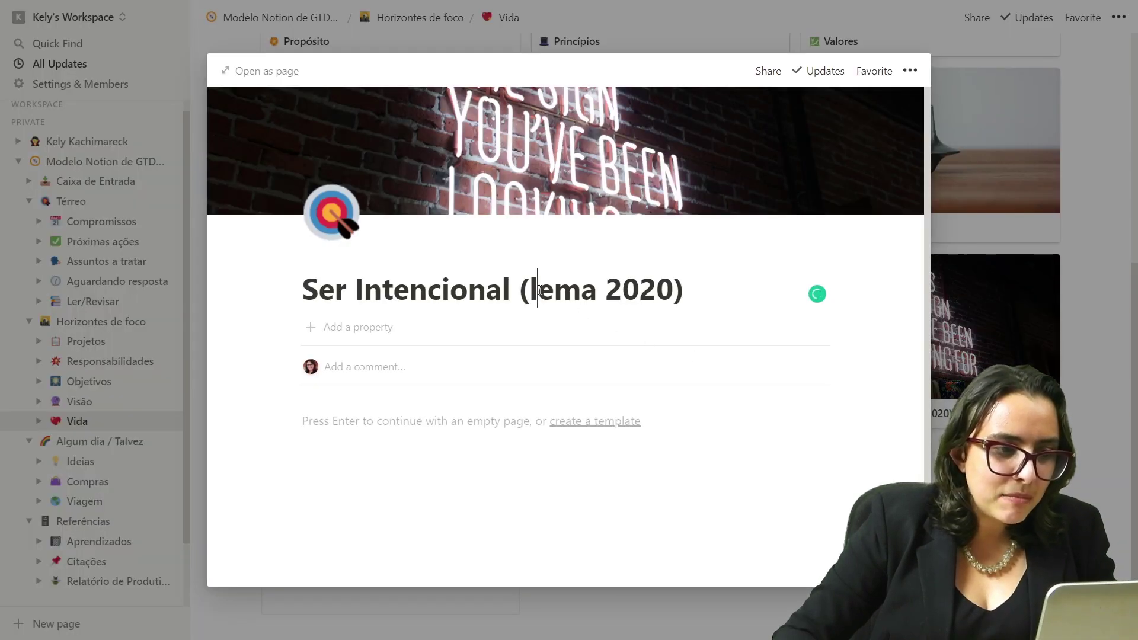
pyautogui.doubleClick(541, 291)
pyautogui.moveTo(530, 291); pyautogui.dragTo(520, 292)
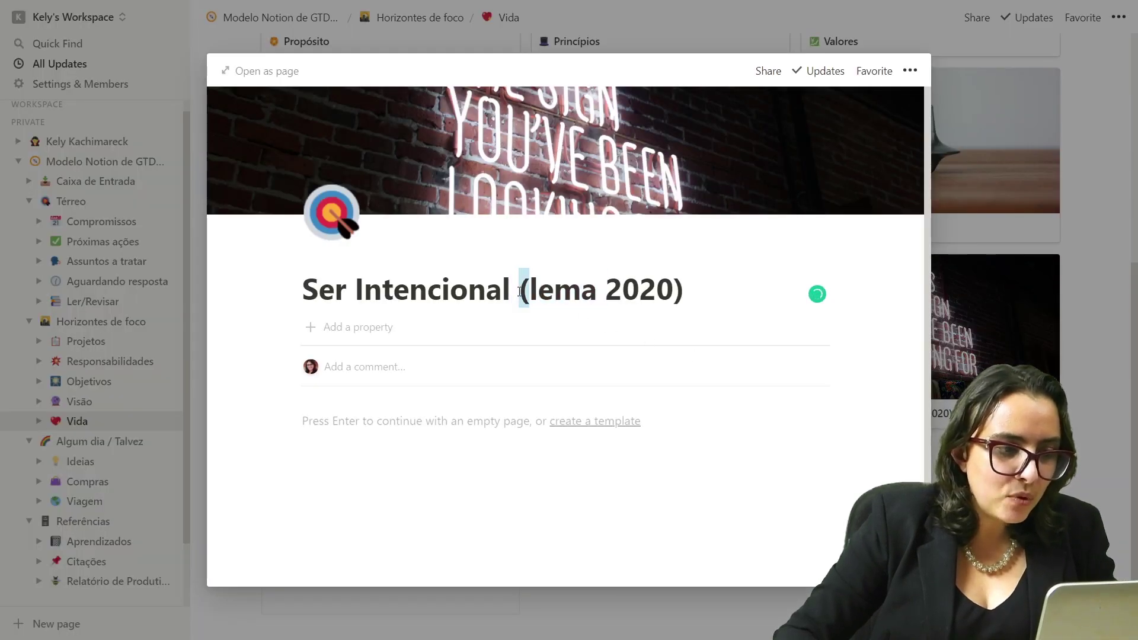
pyautogui.tripleClick(520, 291)
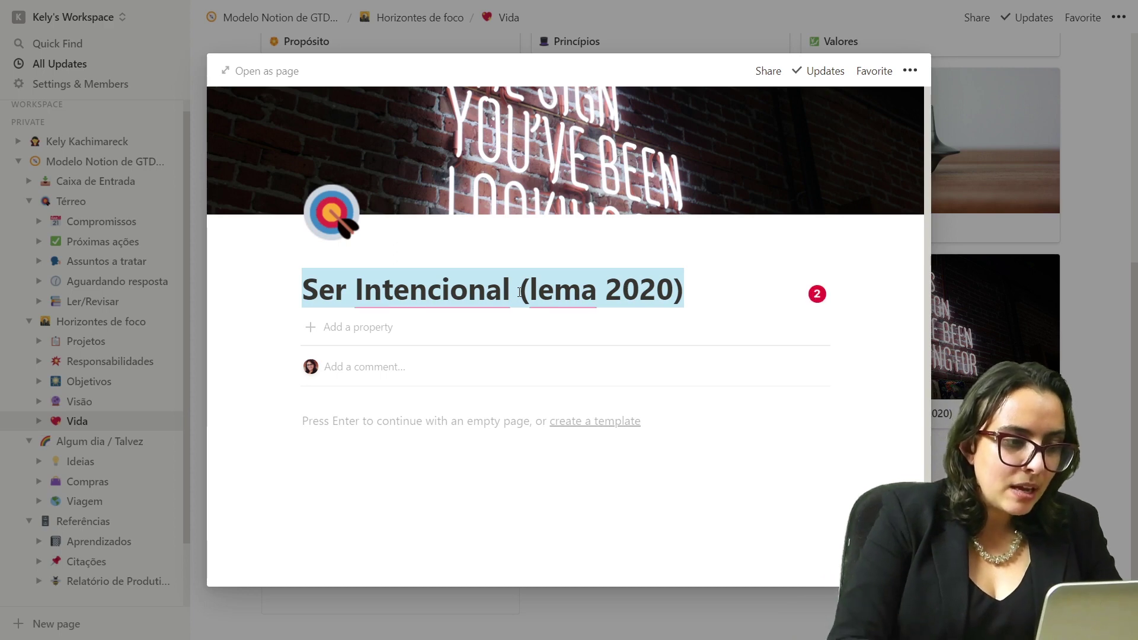
pyautogui.click(372, 368)
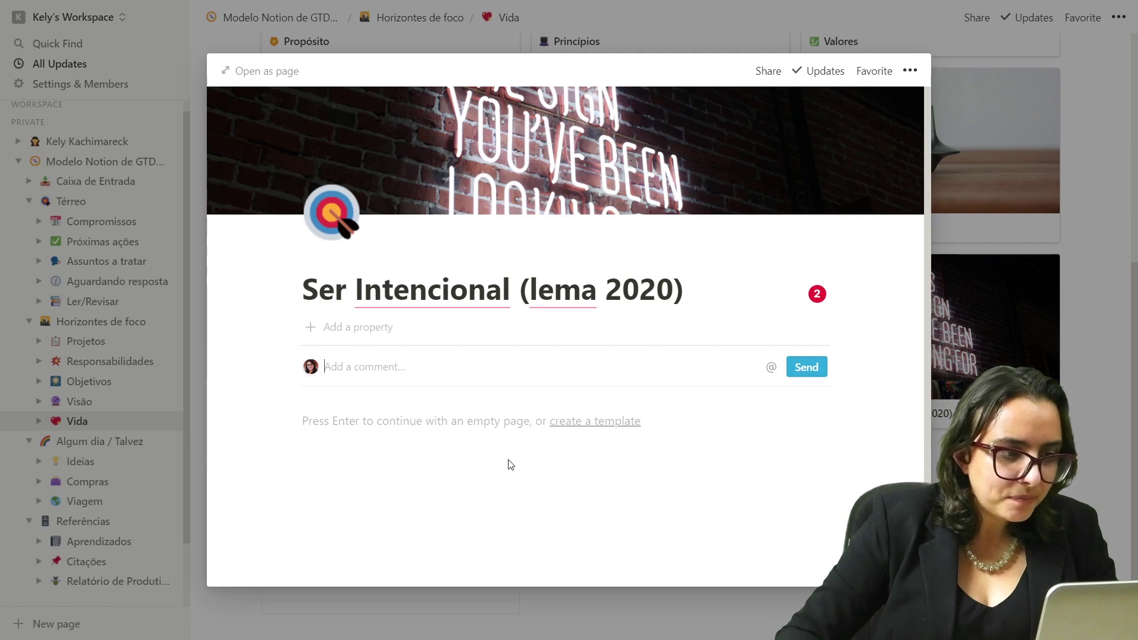
pyautogui.click(1074, 489)
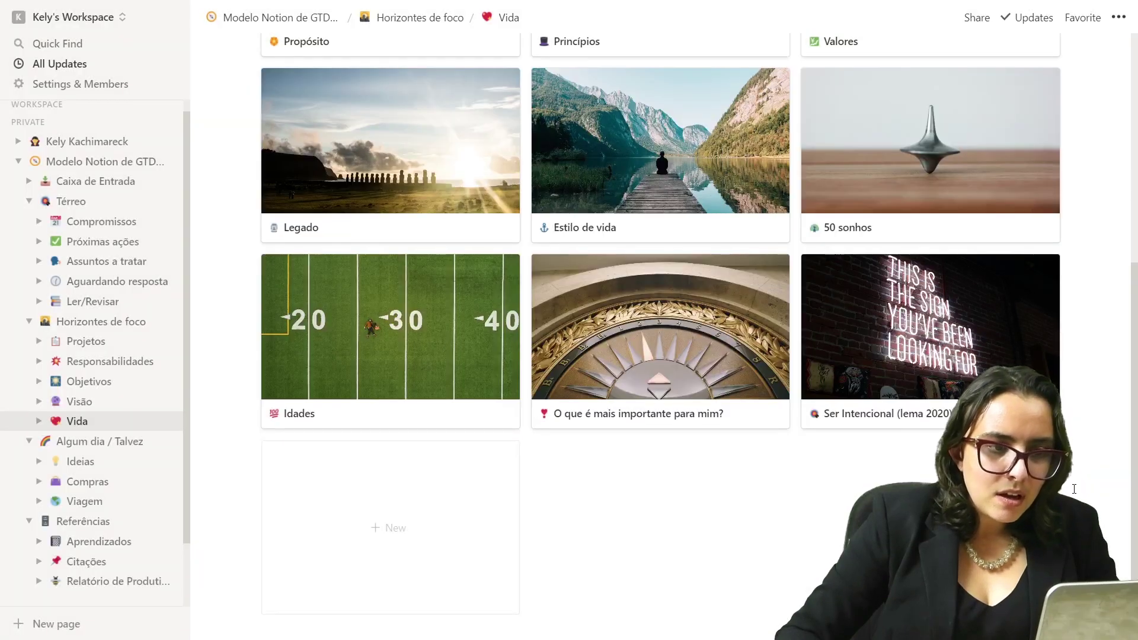
pyautogui.scroll(7, 1074, 489)
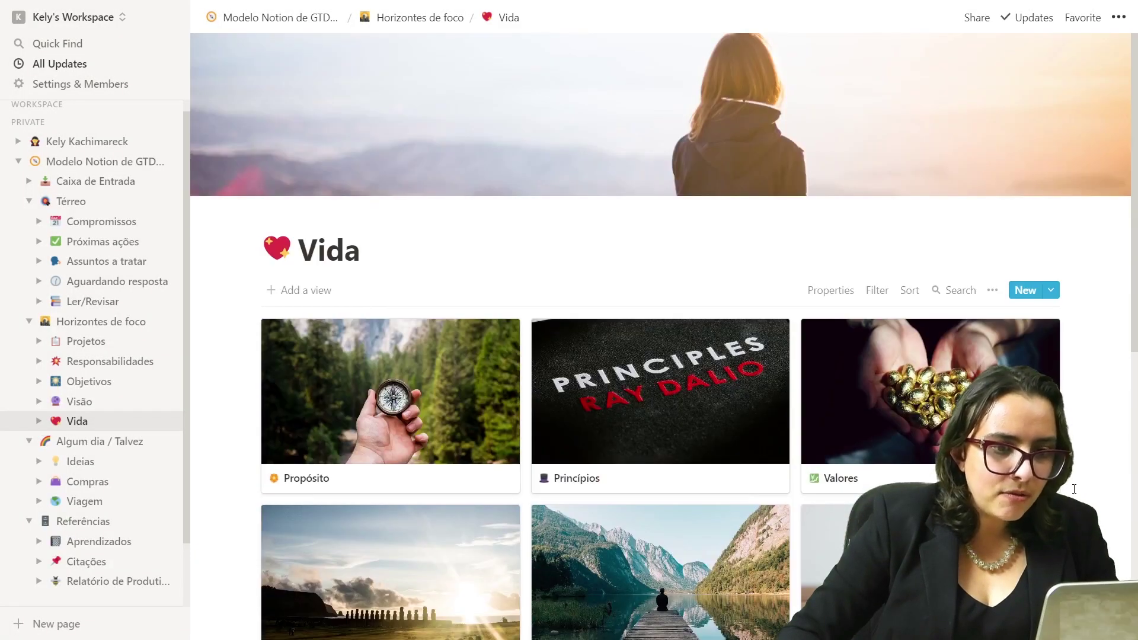
pyautogui.scroll(-8, 1074, 489)
pyautogui.scroll(8, 1074, 489)
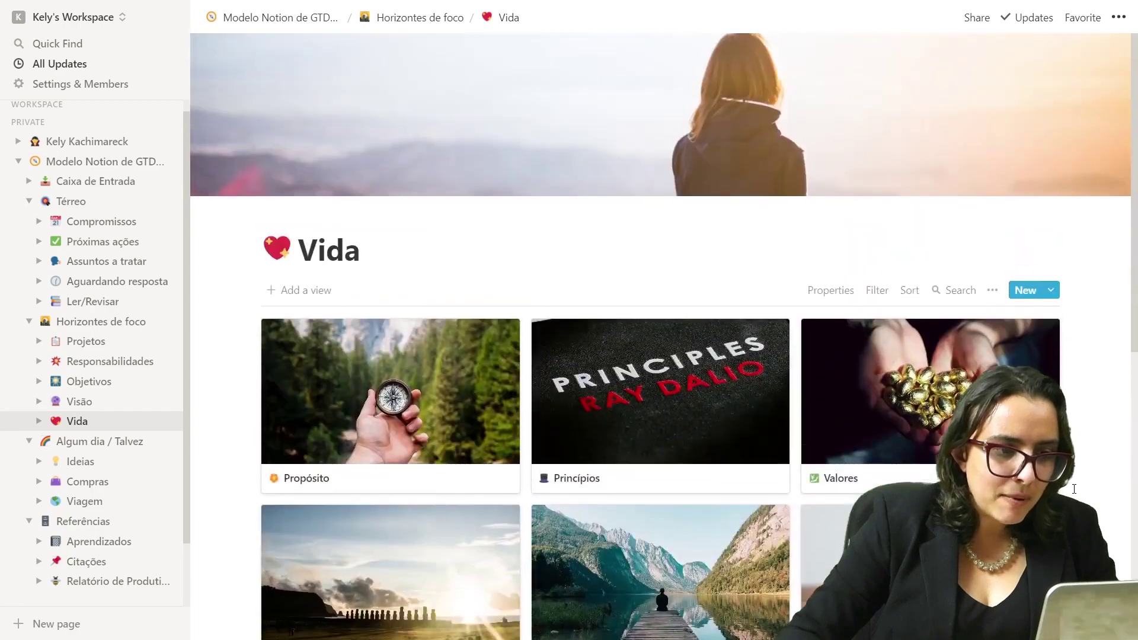
pyautogui.scroll(-6, 1074, 489)
pyautogui.scroll(6, 1074, 489)
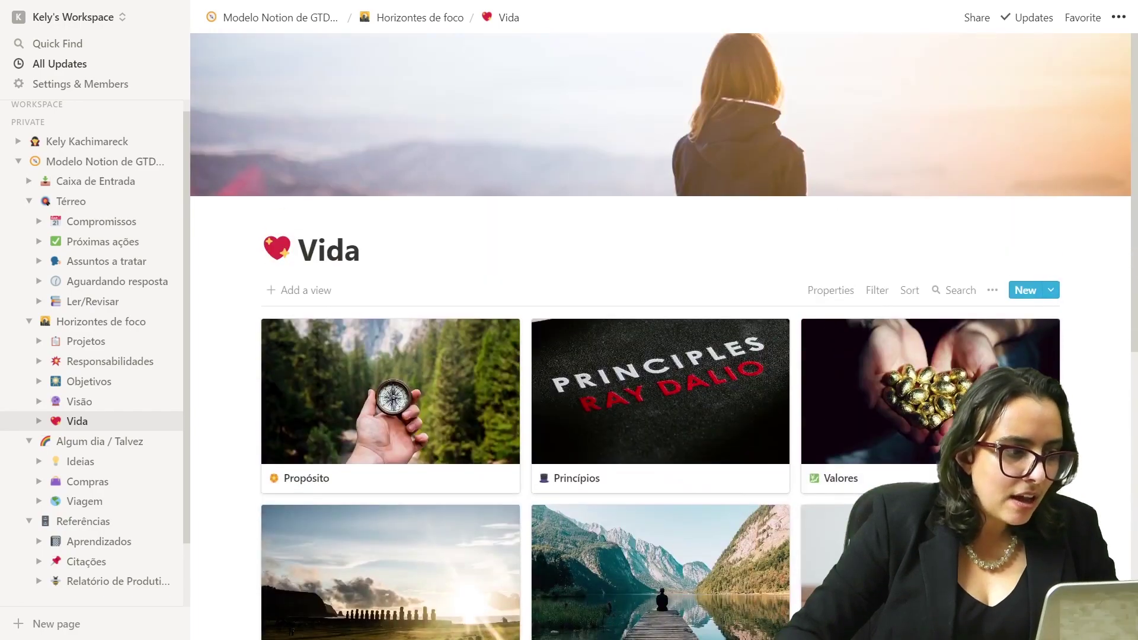
# - Open the Algum dia / Talvez page and place the text cursor on an empty line below Viagem
pyautogui.click(94, 442)
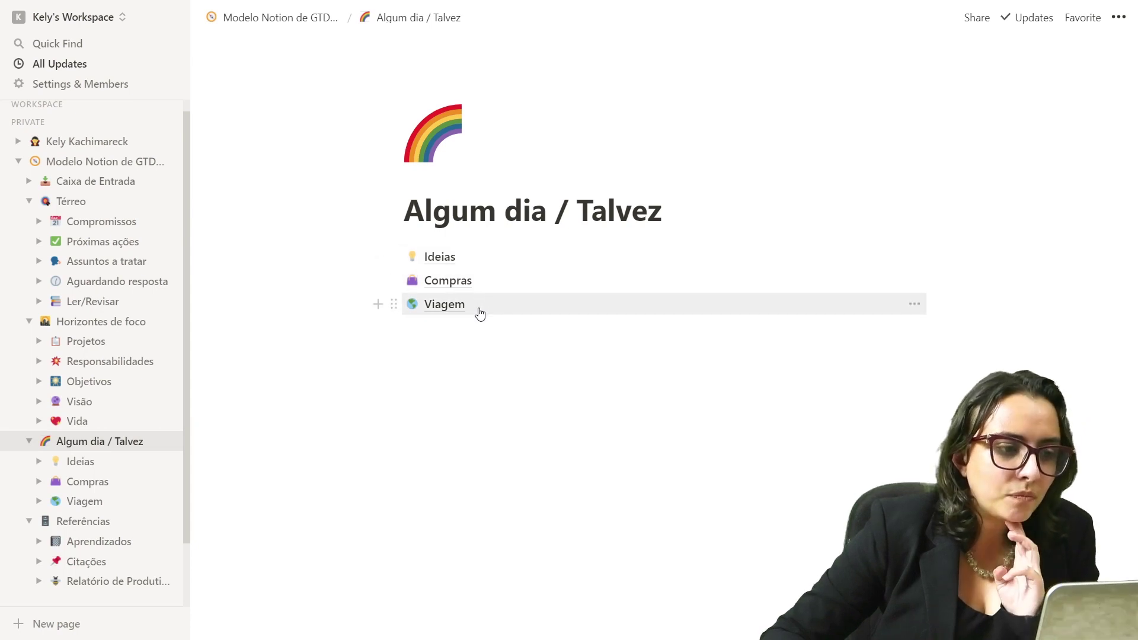
pyautogui.click(412, 331)
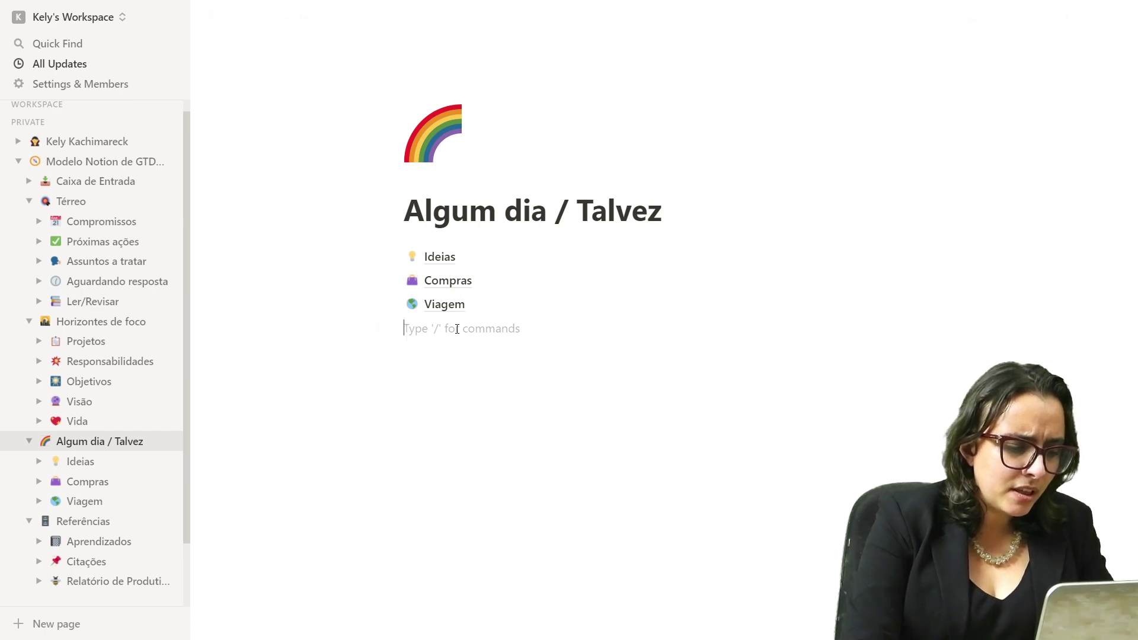
pyautogui.write('Nova pá')
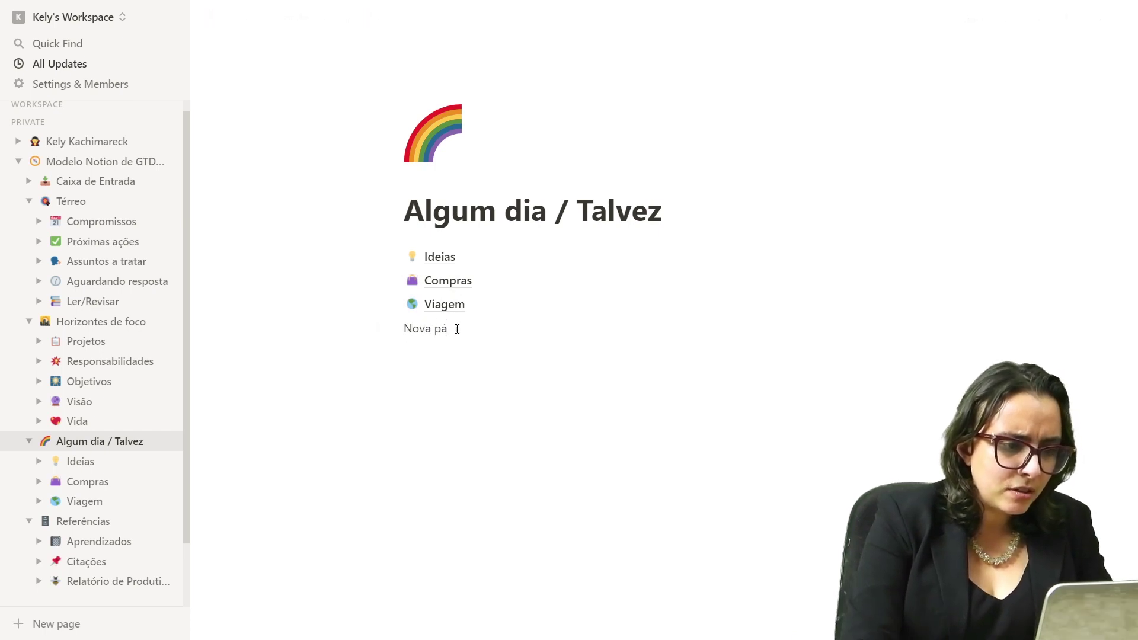
pyautogui.press('BackSpace')
pyautogui.press('BackSpace')
pyautogui.press('BackSpace')
pyautogui.press('BackSpace')
# - Insert a sub-page on the empty line below Viagem, title it "Nova lista", and continue with an empty page
pyautogui.write('/page')
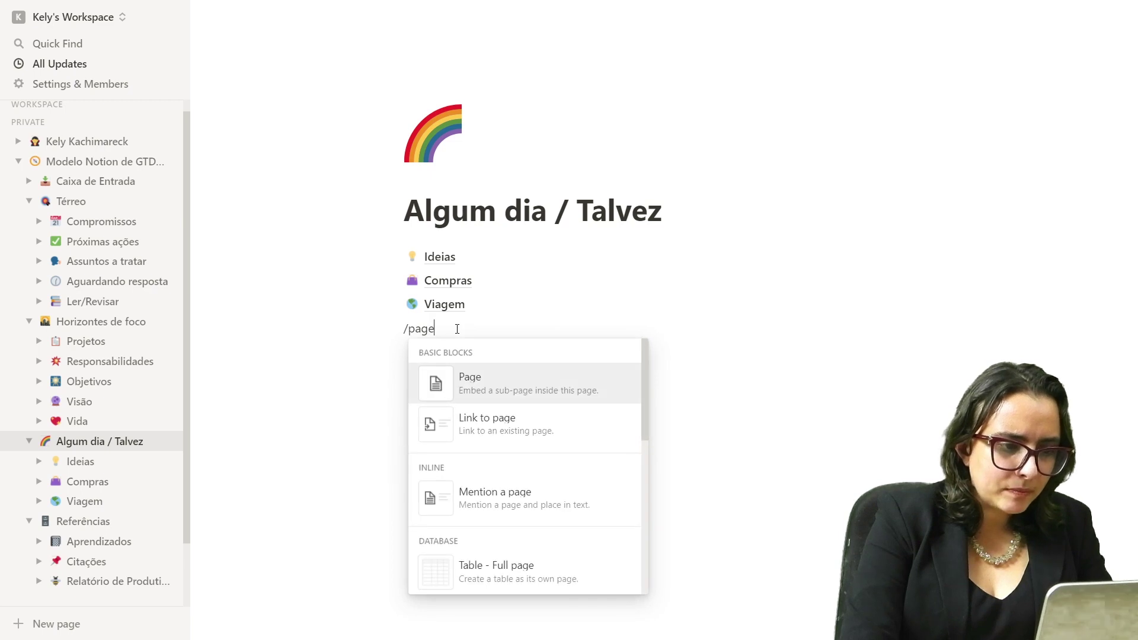
pyautogui.press('Return')
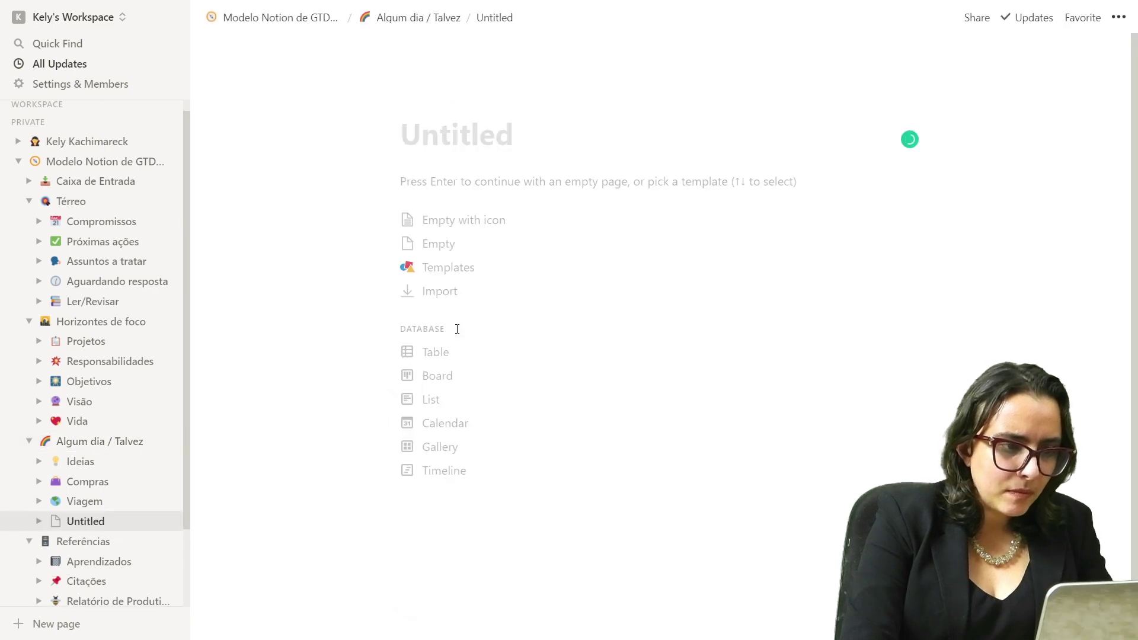
pyautogui.write('Noa list')
pyautogui.press('BackSpace')
pyautogui.press('BackSpace')
pyautogui.press('BackSpace')
pyautogui.press('BackSpace')
pyautogui.press('BackSpace')
pyautogui.press('BackSpace')
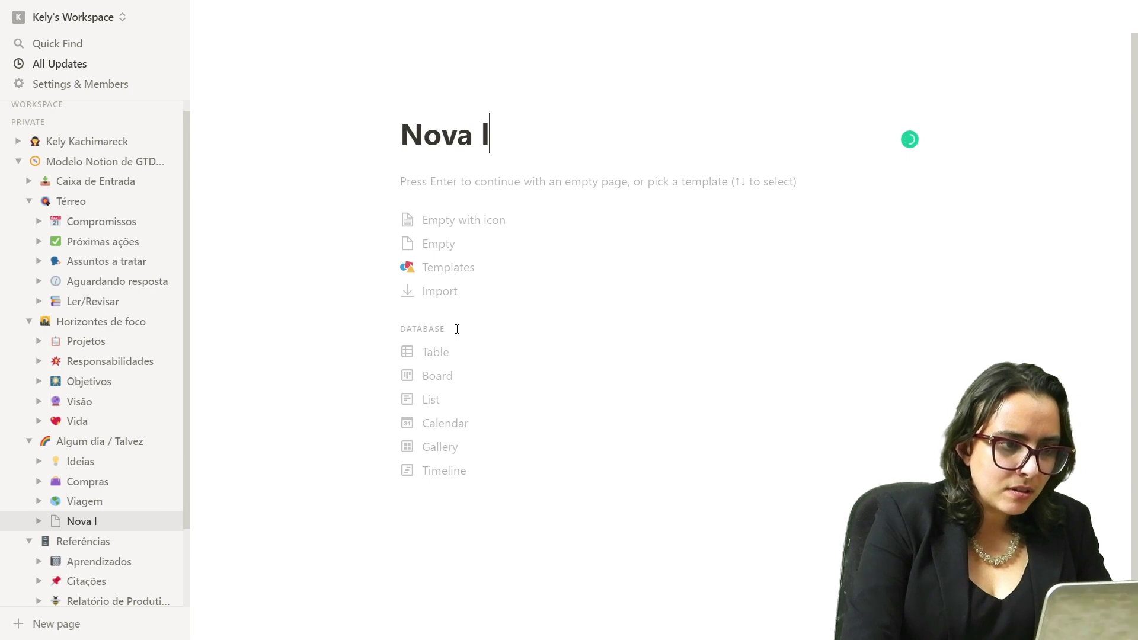
pyautogui.write('ista')
pyautogui.press('Return')
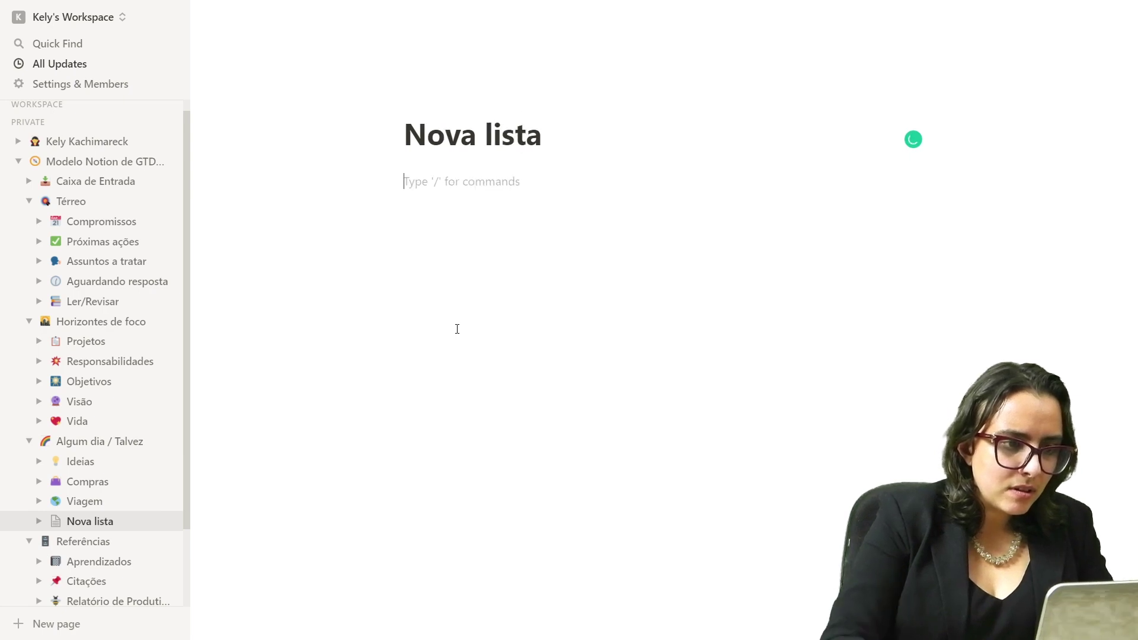
# - Look through the Viagem, Compras and Ideias lists, checking the empty Preço cell in Compras on the way
pyautogui.click(99, 510)
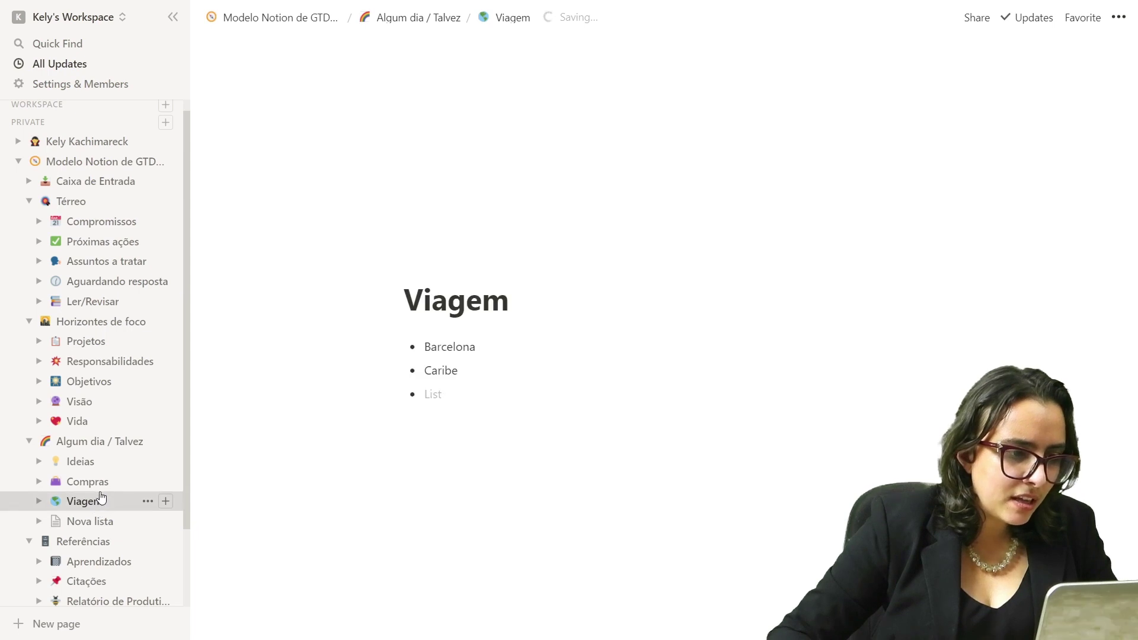
pyautogui.click(101, 483)
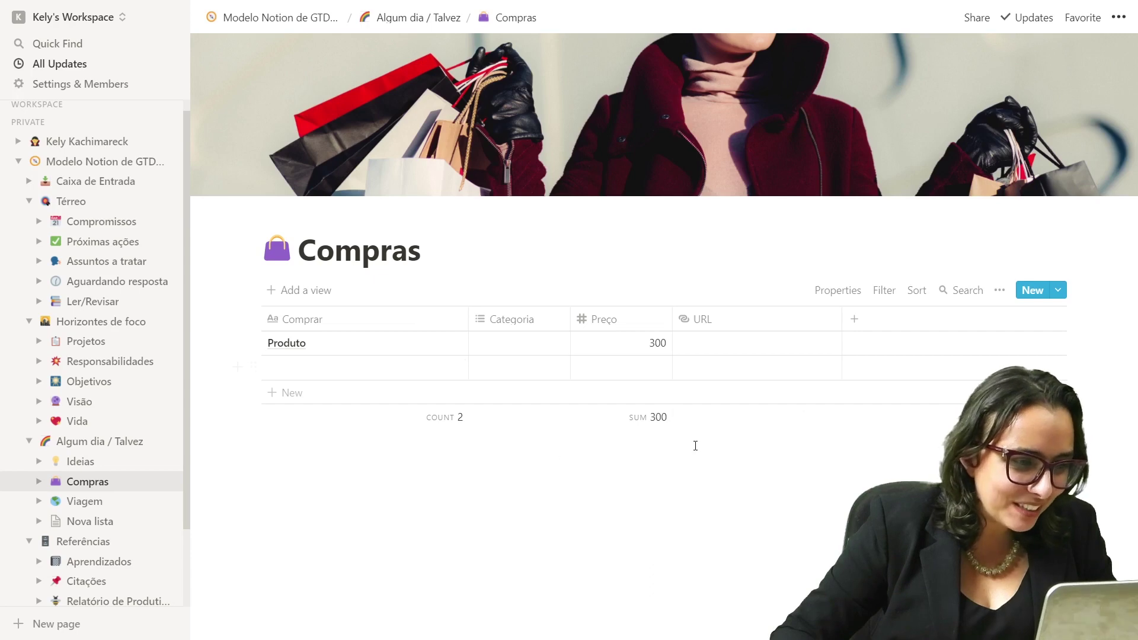
pyautogui.click(626, 374)
pyautogui.press('Escape')
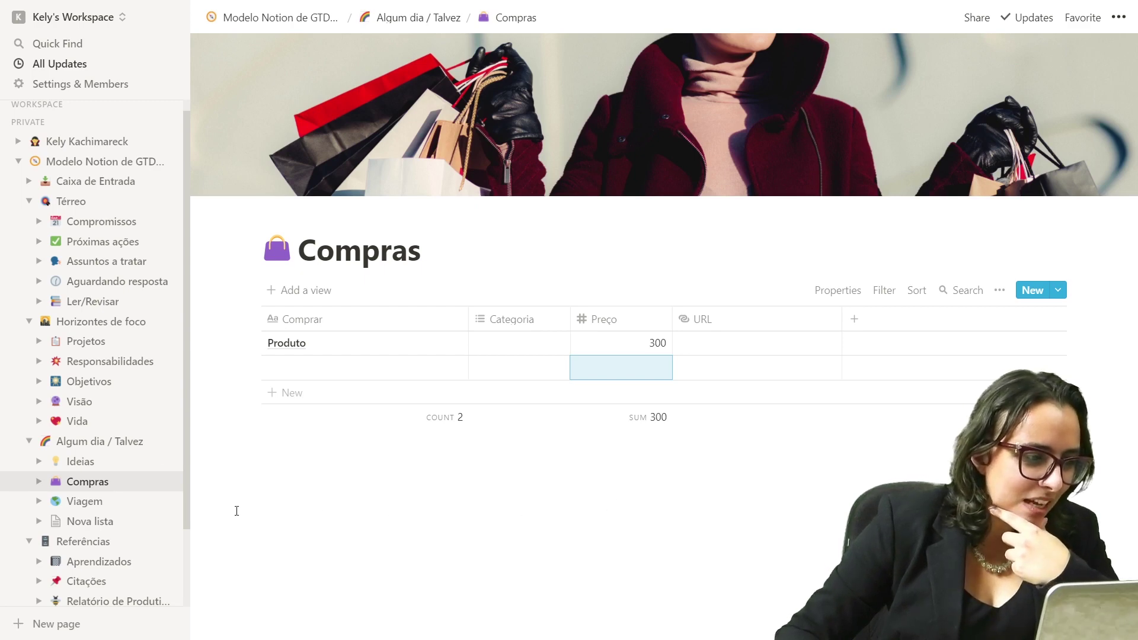
pyautogui.click(121, 465)
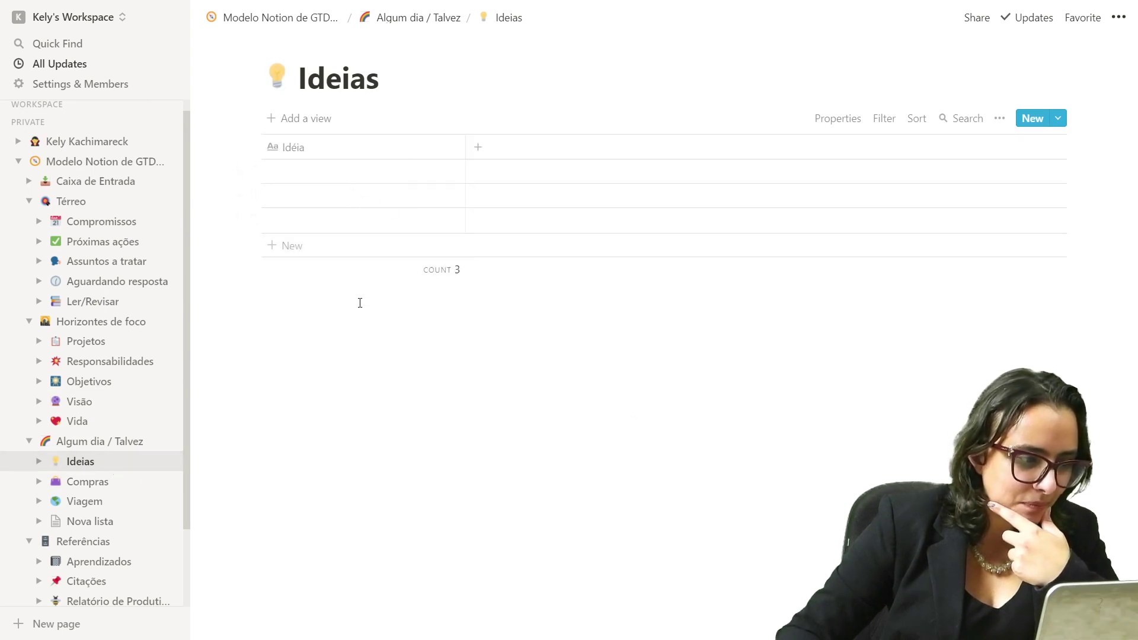
# - Open Aprendizados under Referências and add an entry titled "Nova nota de estudo"
pyautogui.click(109, 542)
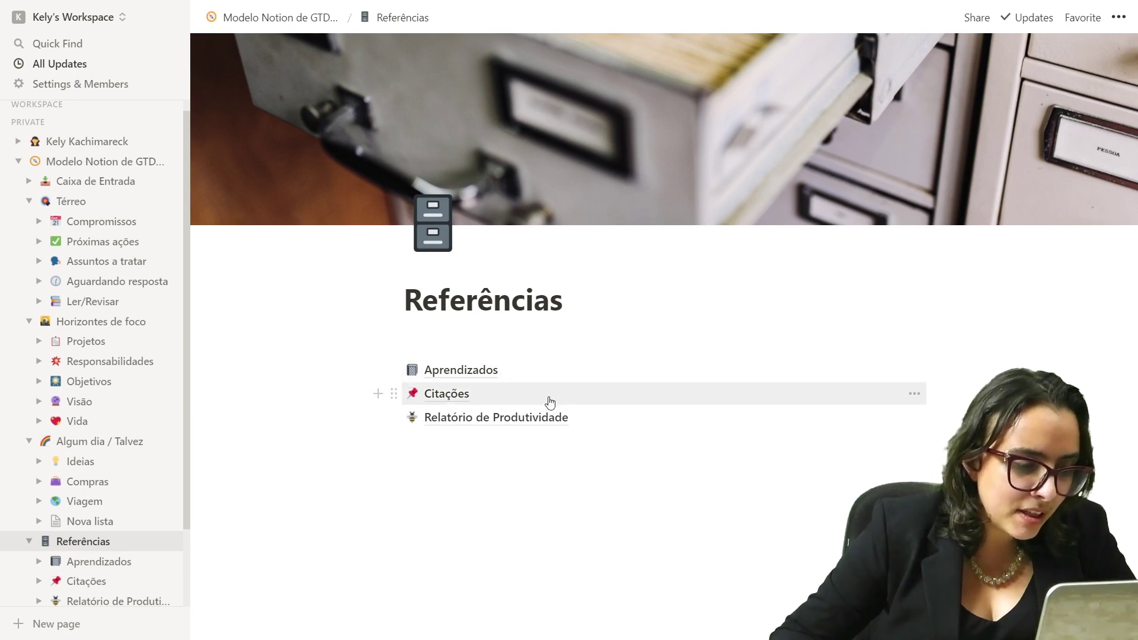
pyautogui.click(524, 372)
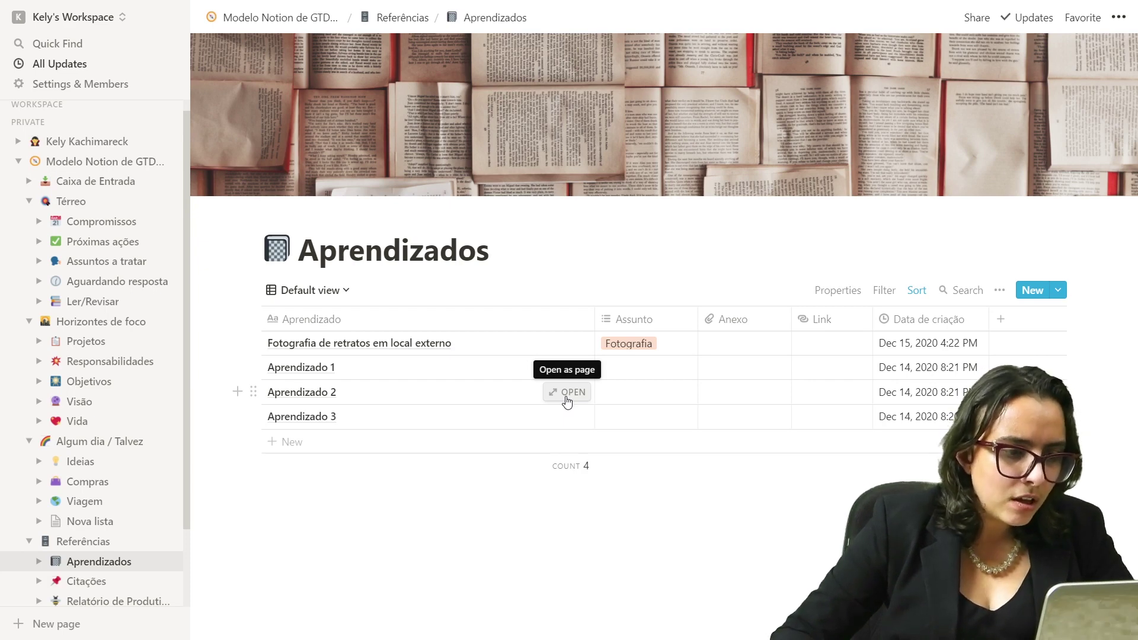
pyautogui.click(501, 443)
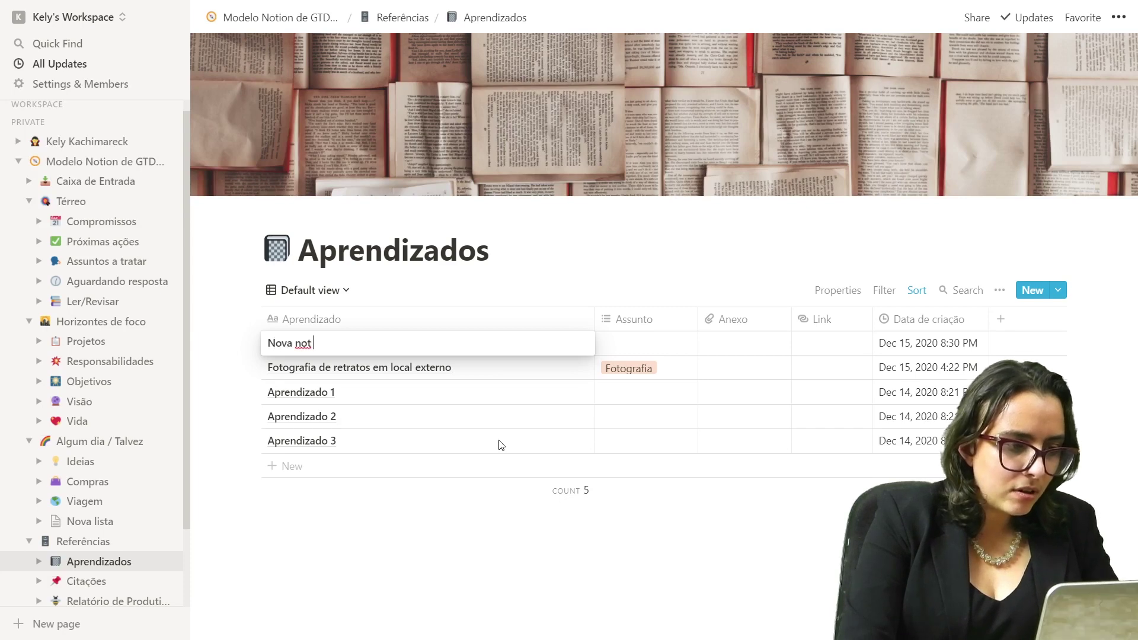
pyautogui.write('Nova nota de estudo')
pyautogui.press('Return')
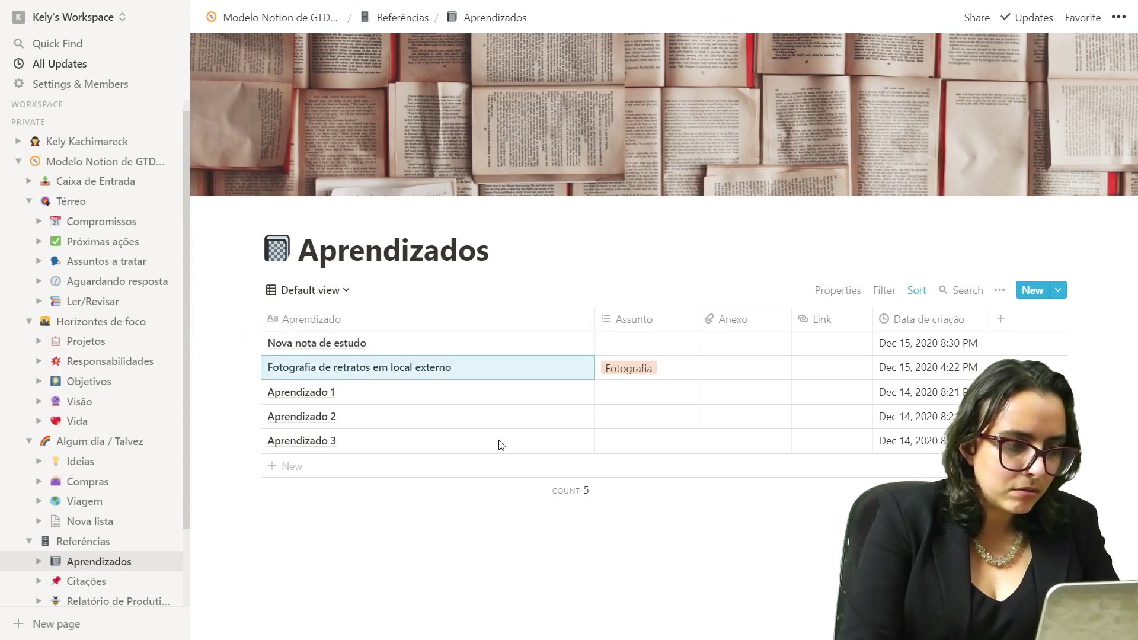
# - Create the Assunto option "Assunto" and assign it to the "Nova nota de estudo" entry
pyautogui.click(653, 352)
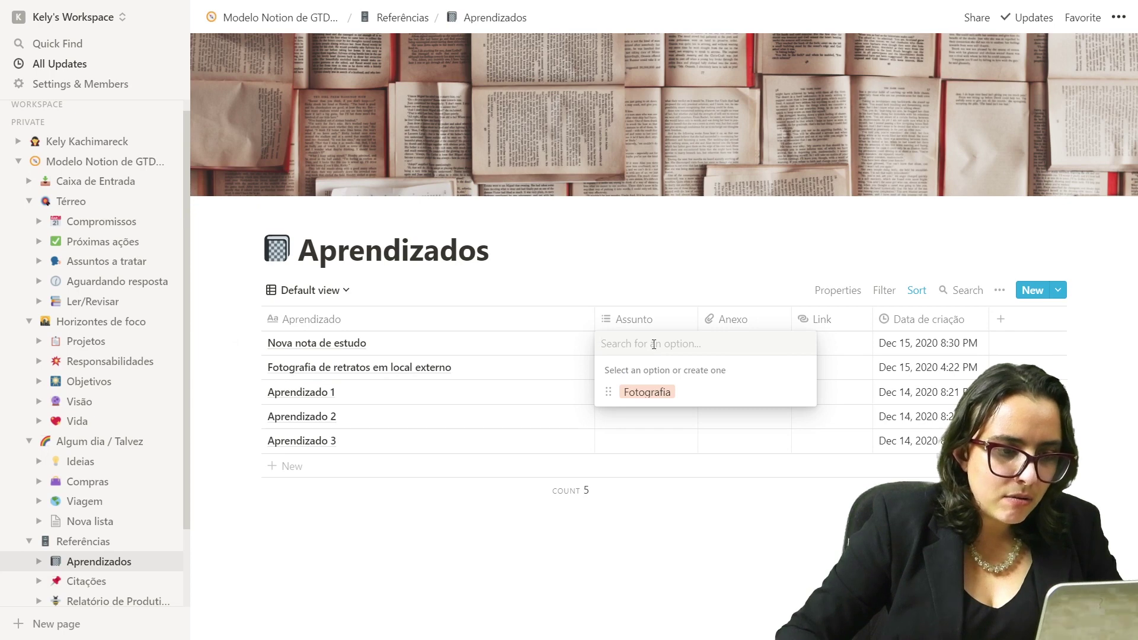
pyautogui.write('Assunto')
pyautogui.press('Return')
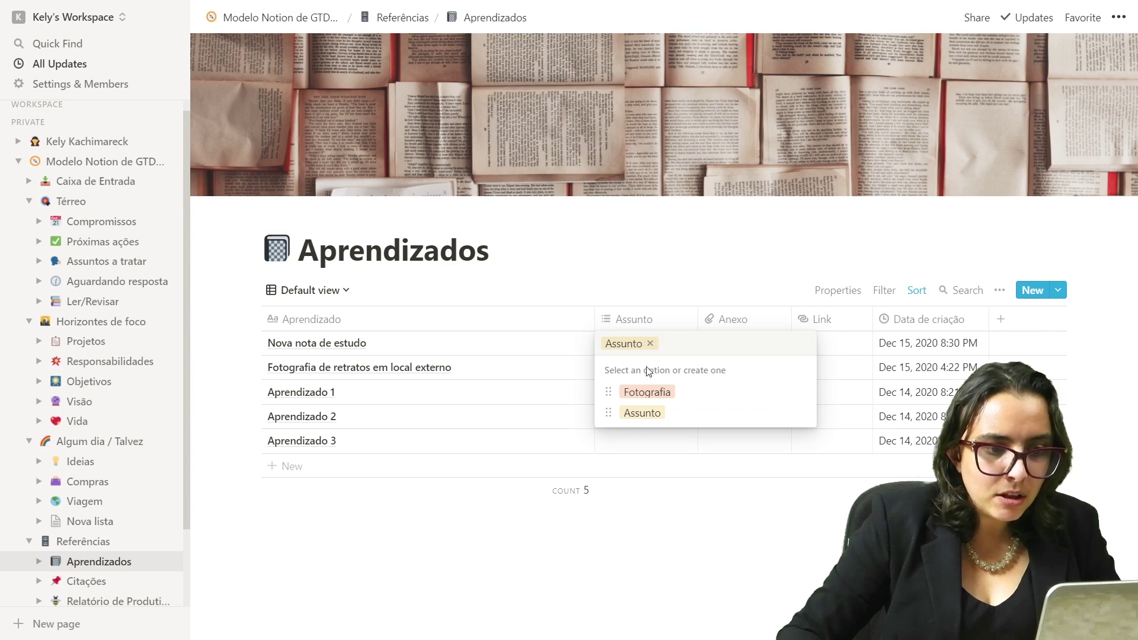
pyautogui.press('Escape')
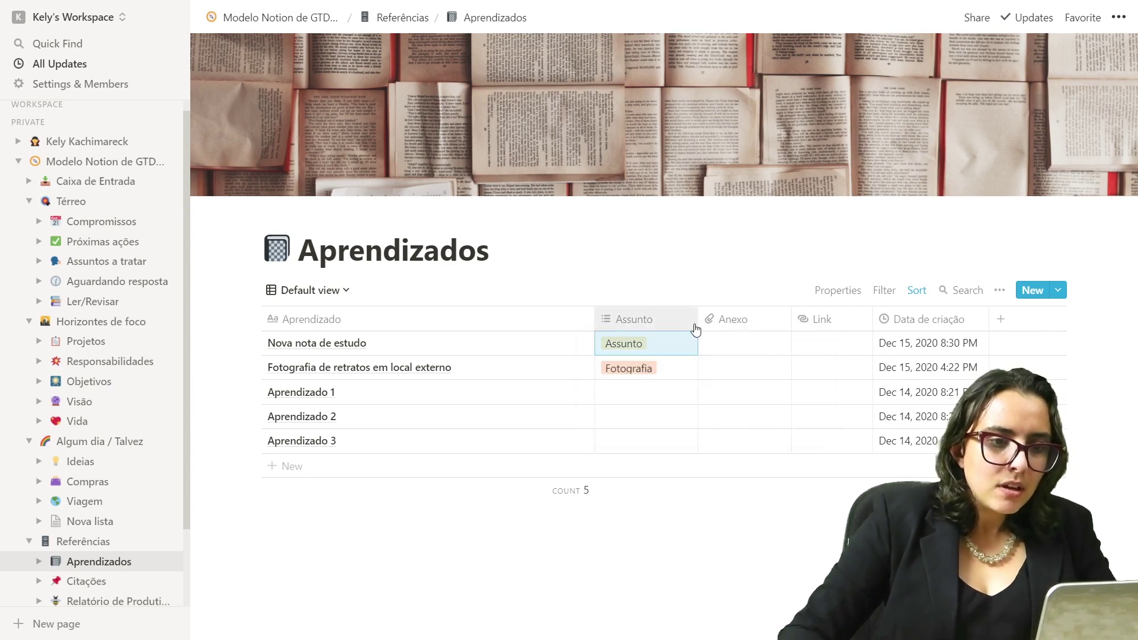
# - Inspect the Anexo upload options and the Link field of "Nova nota de estudo" without filling in either
pyautogui.click(735, 352)
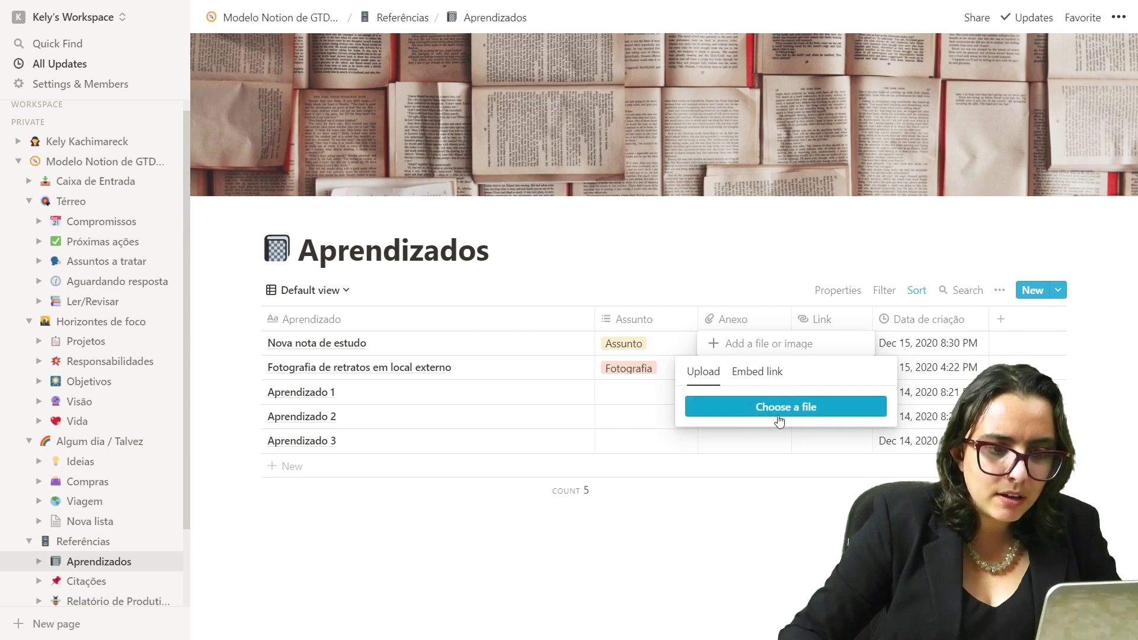
pyautogui.press('Escape')
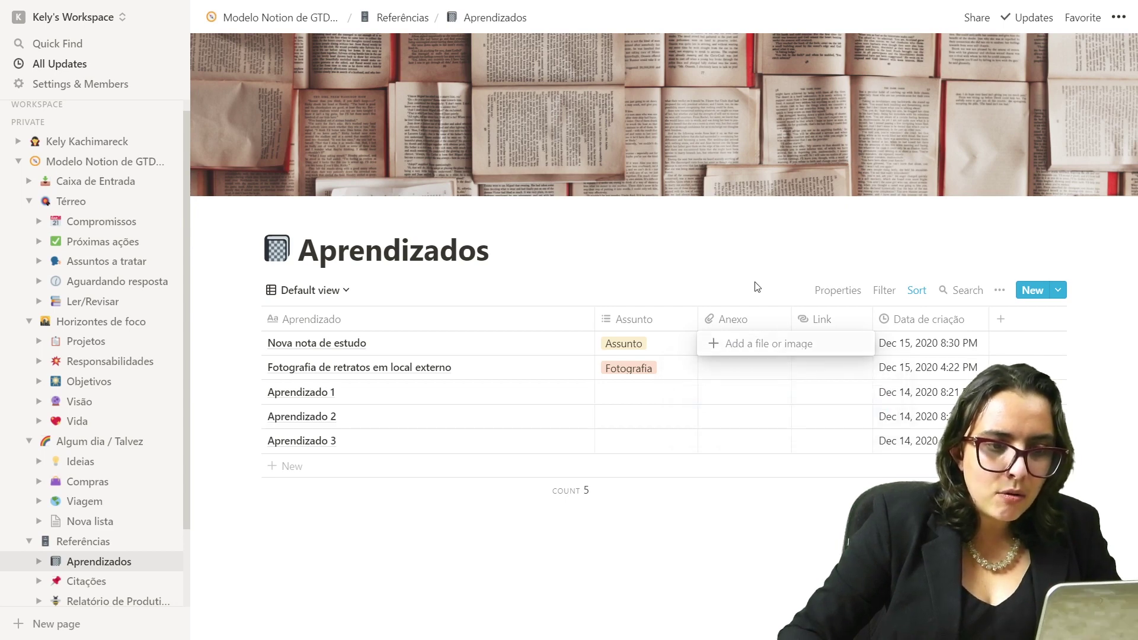
pyautogui.press('Escape')
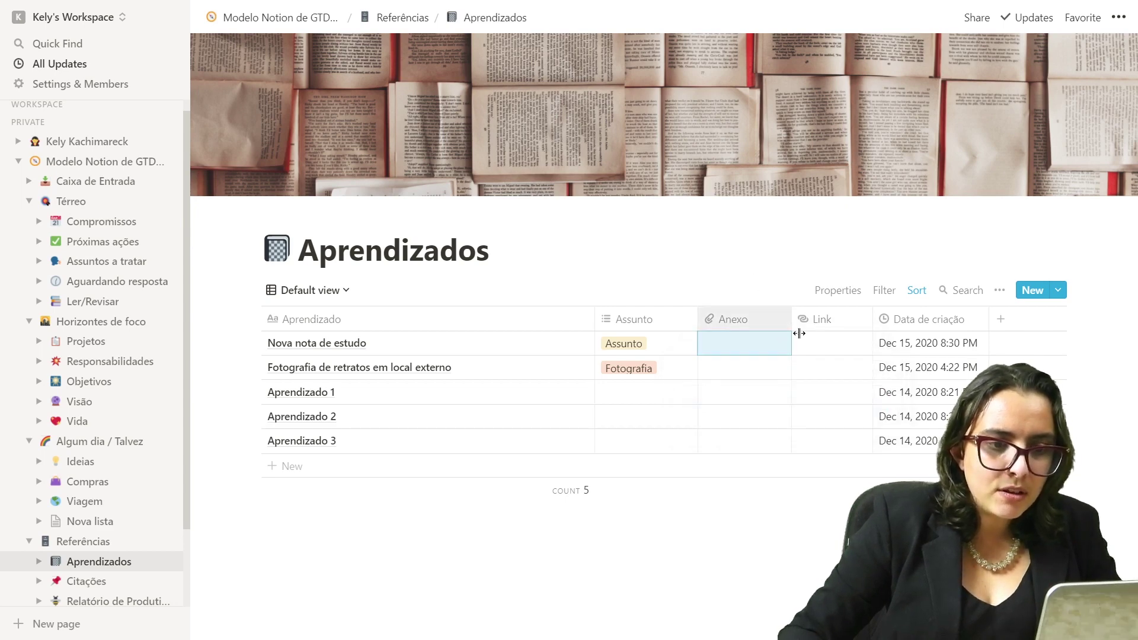
pyautogui.click(827, 349)
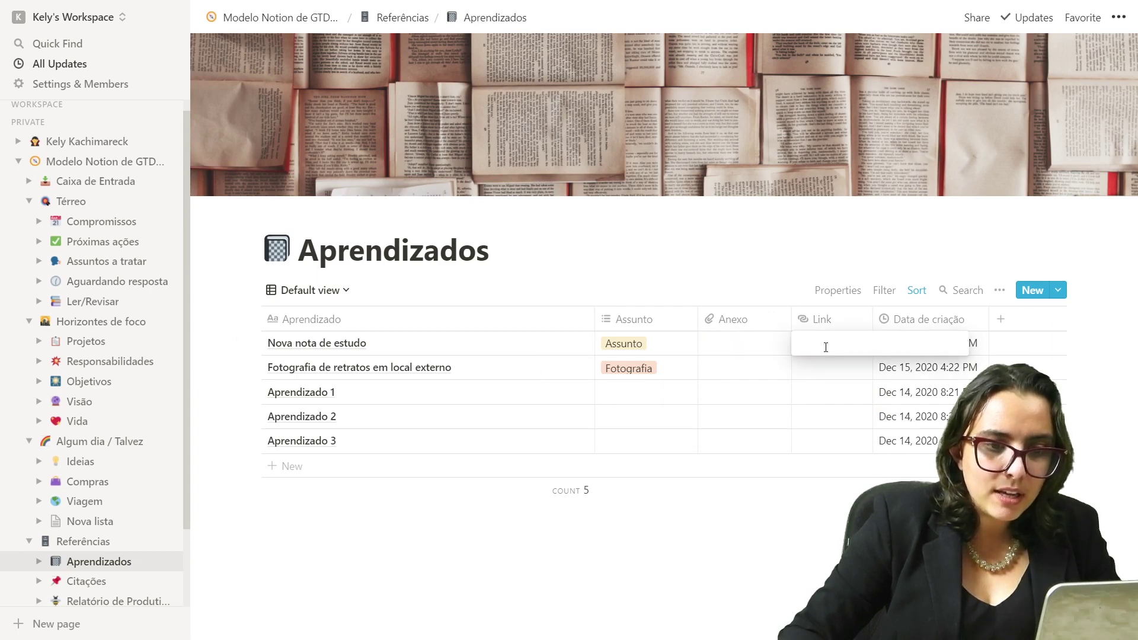
pyautogui.press('Escape')
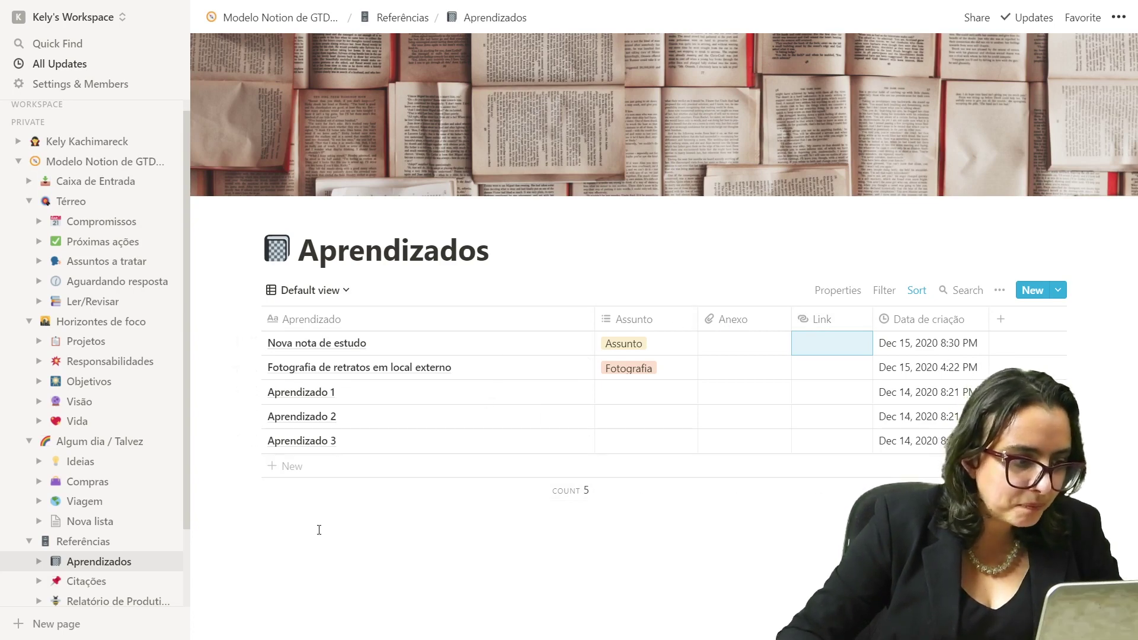
# - Open the Citações page, view the first quote in full, highlight its text, and close it
pyautogui.click(128, 588)
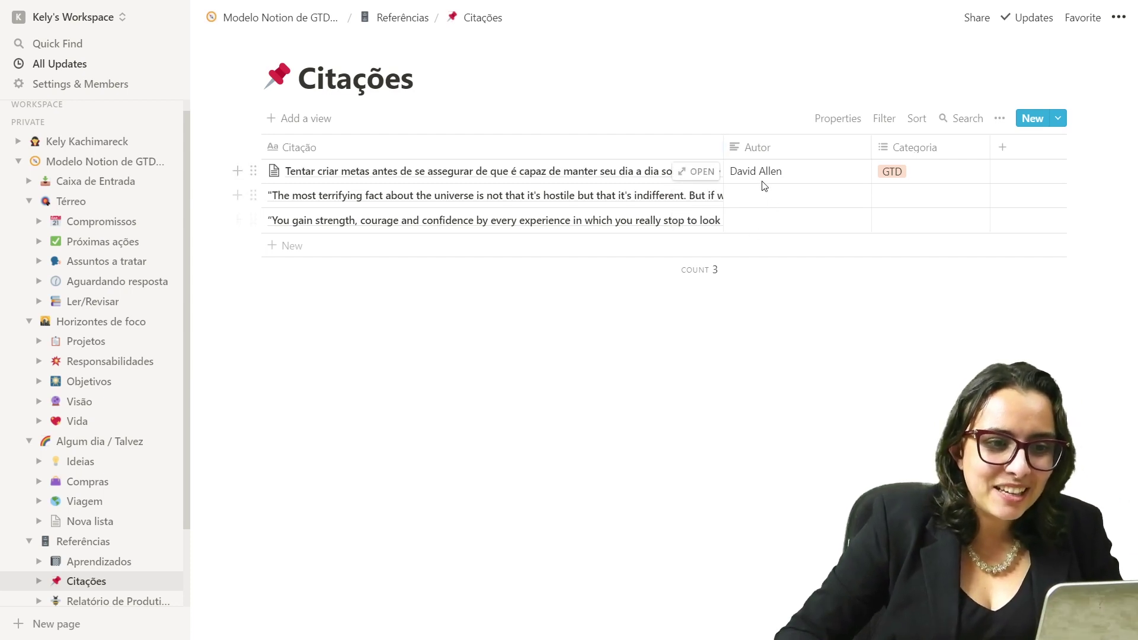
pyautogui.click(700, 175)
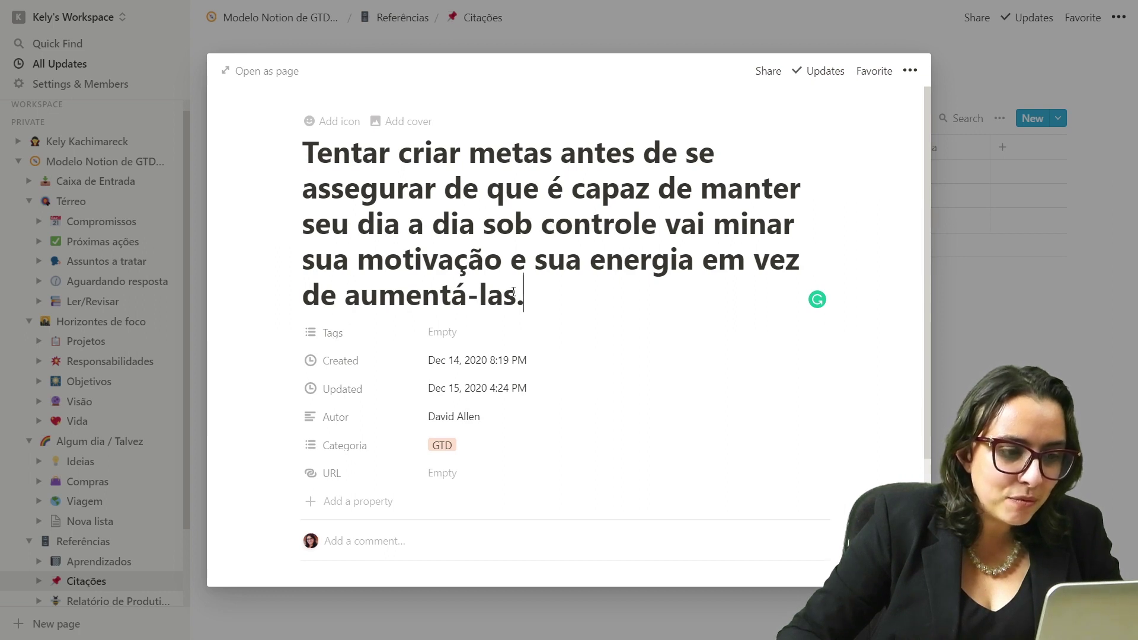
pyautogui.moveTo(555, 296); pyautogui.dragTo(298, 148)
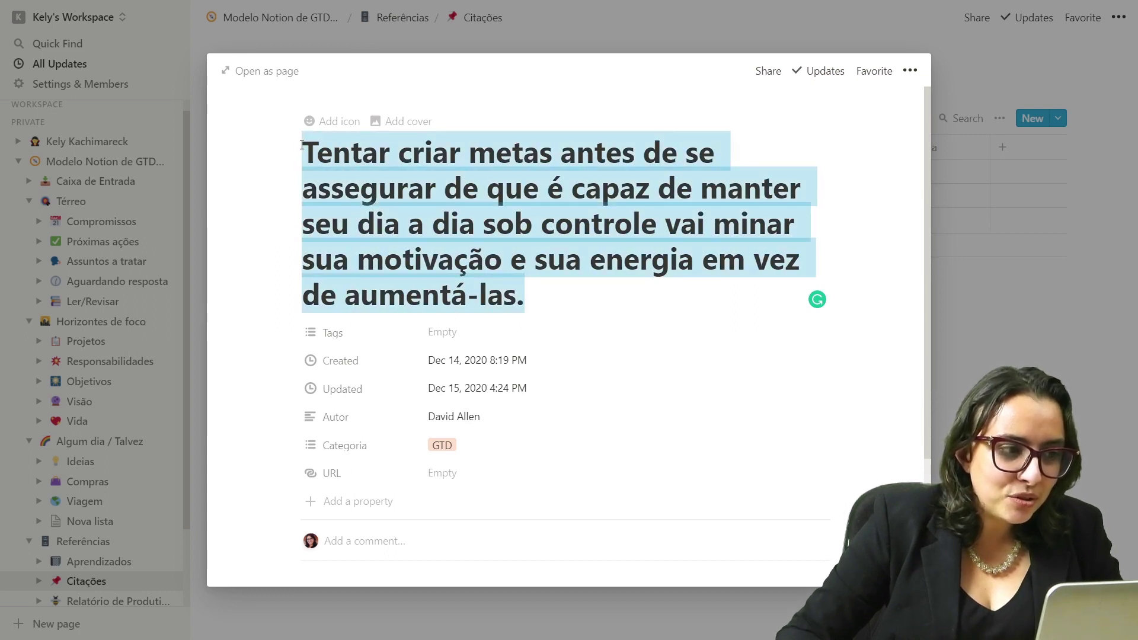
pyautogui.click(563, 304)
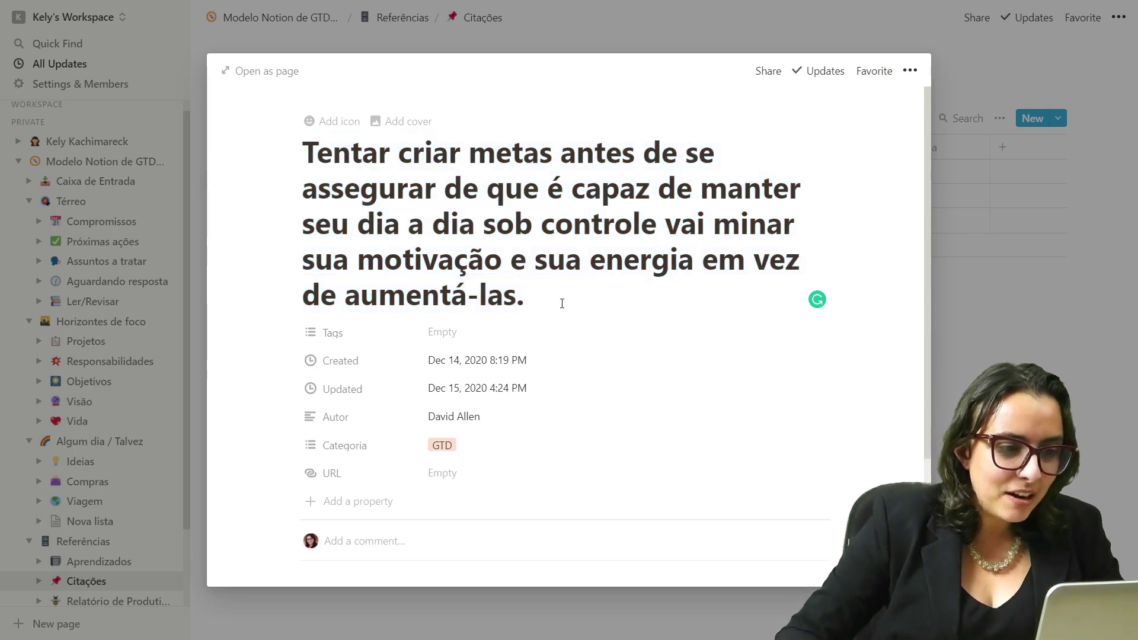
pyautogui.click(995, 343)
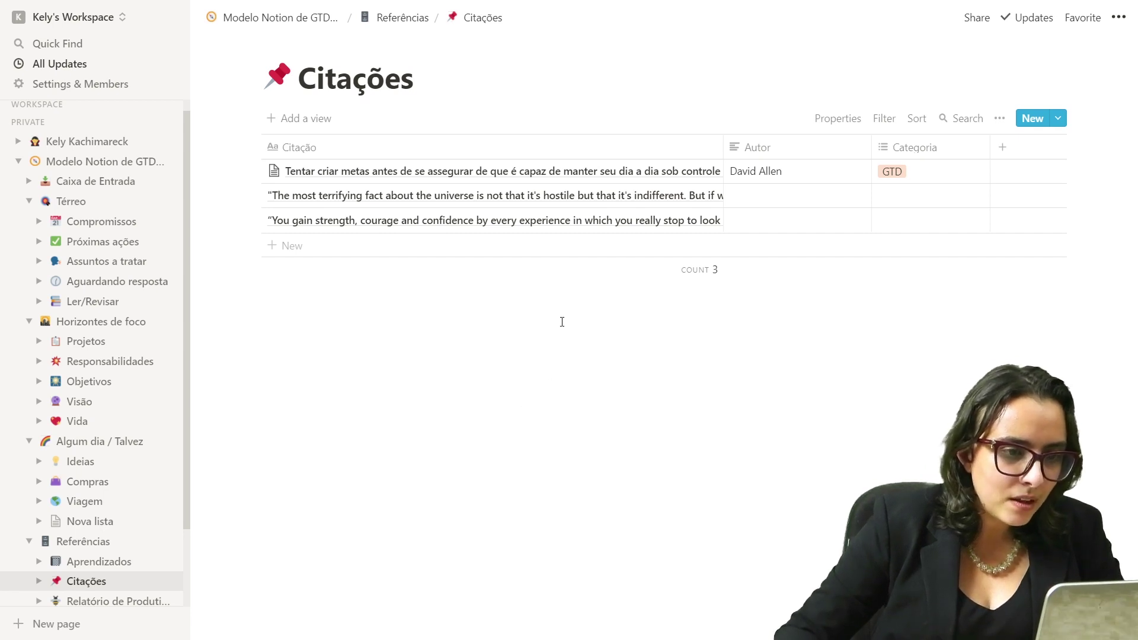
# - Add a new quote to the Citações table reading "O rato roeu a roupa do rei de roma"
pyautogui.click(546, 245)
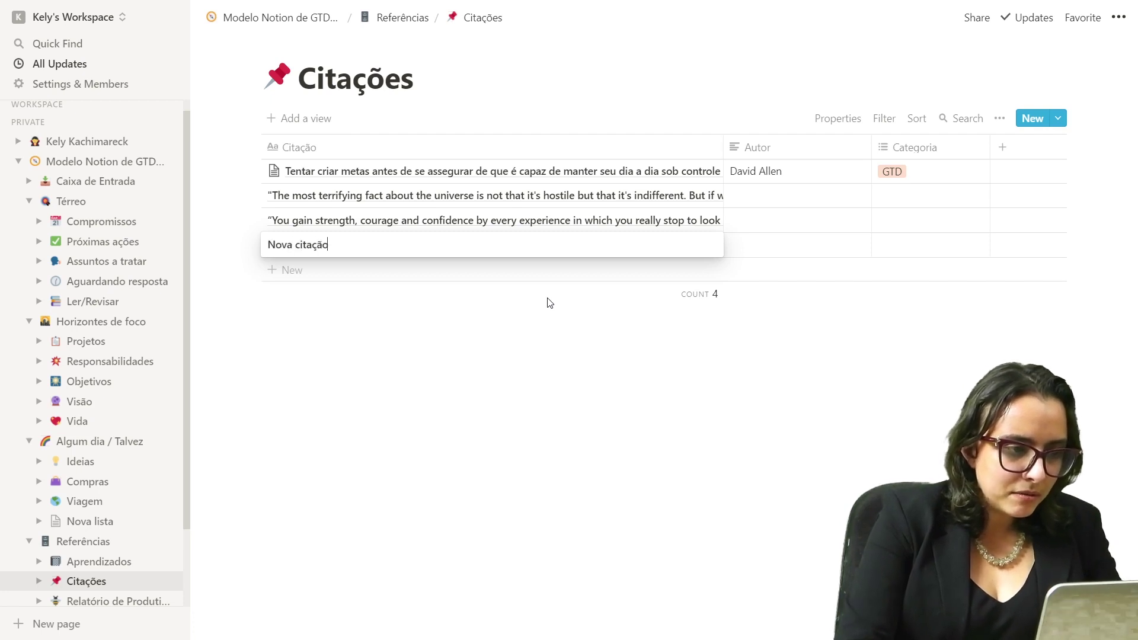
pyautogui.write('Nova citação')
pyautogui.hotkey('ctrl', 'a')
pyautogui.write('O r')
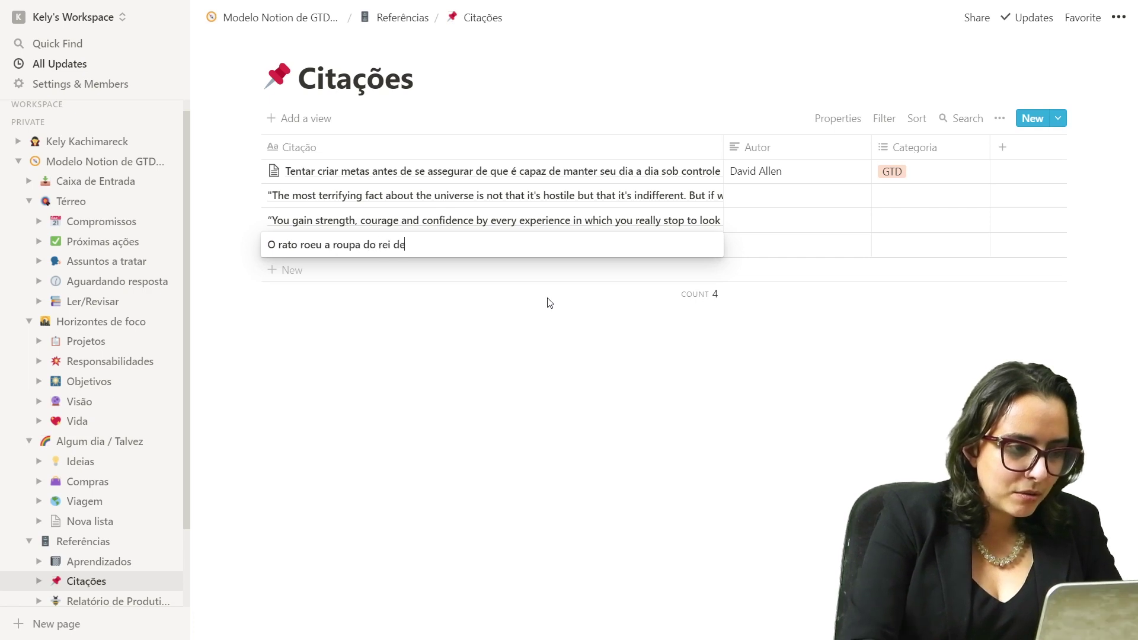
pyautogui.write('ato roeu a roupa do rei de roma')
pyautogui.press('Return')
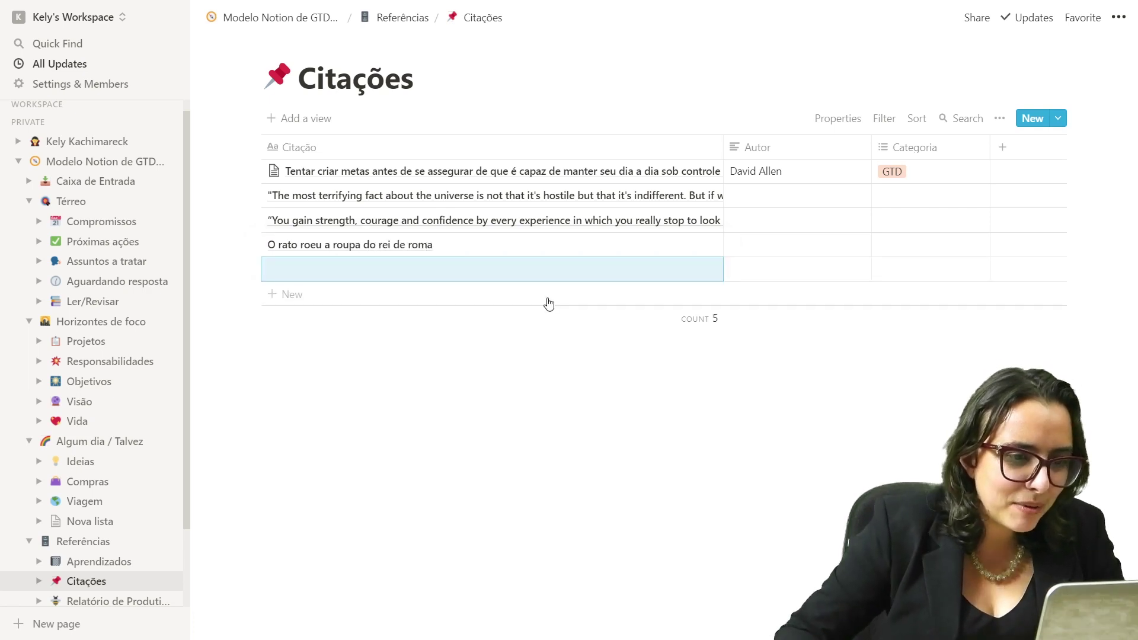
# - Set the Autor of the "O rato roeu a roupa do rei de roma" quote to "Desconhecido"
pyautogui.click(818, 243)
pyautogui.write('Desconhe')
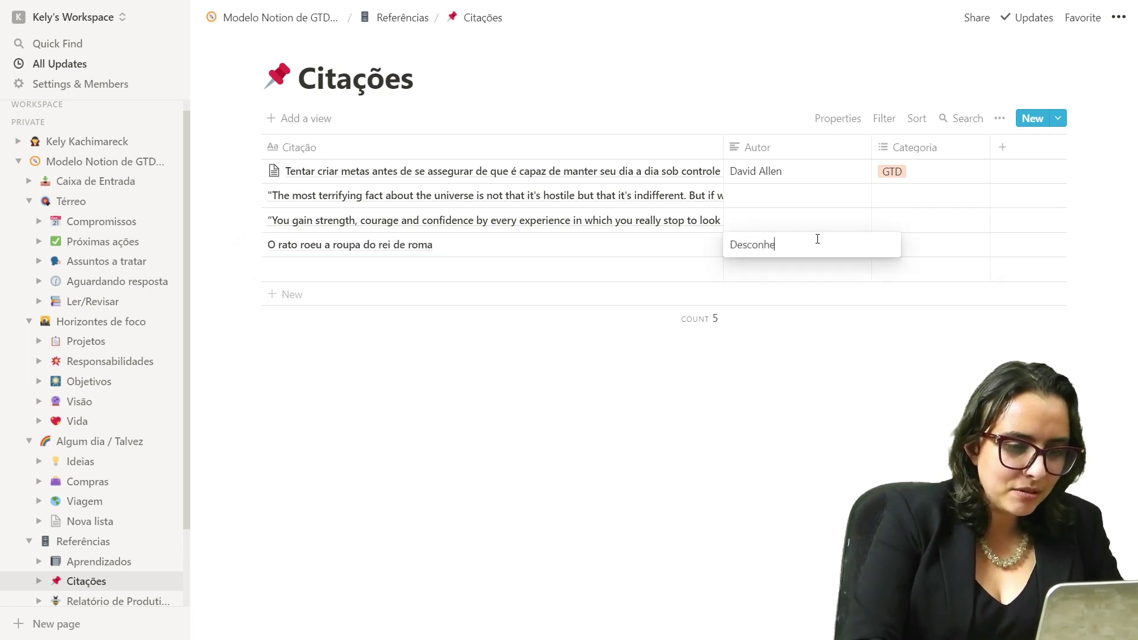
pyautogui.write('cido')
pyautogui.press('Return')
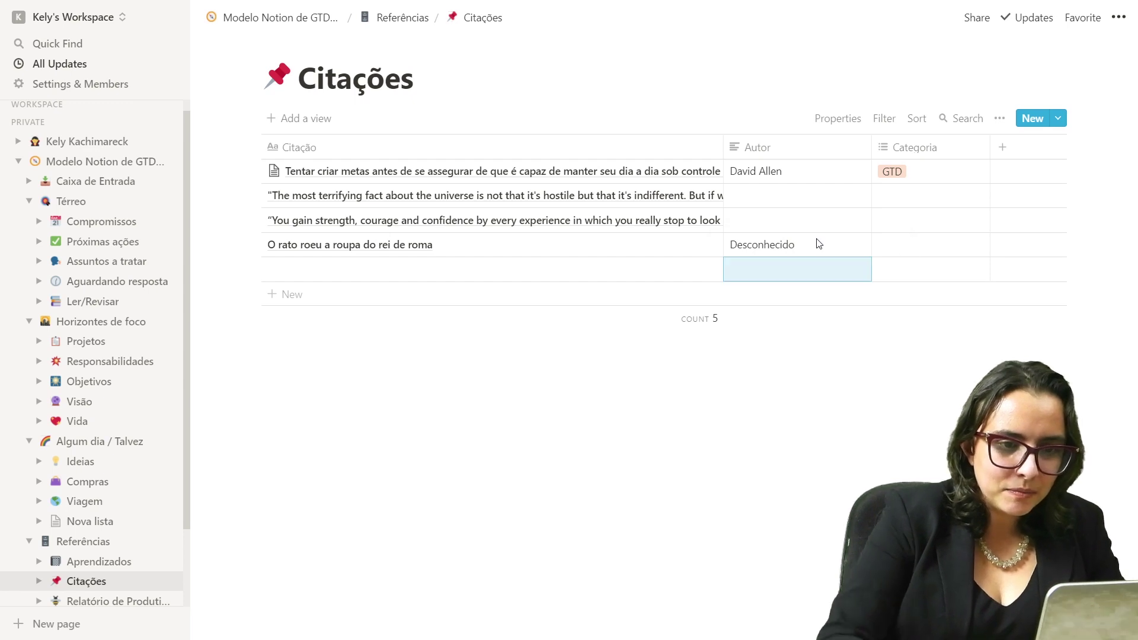
# - Create the Categoria option "Ditadores populares" and assign it to the "O rato roeu" quote
pyautogui.click(924, 243)
pyautogui.write('Dita')
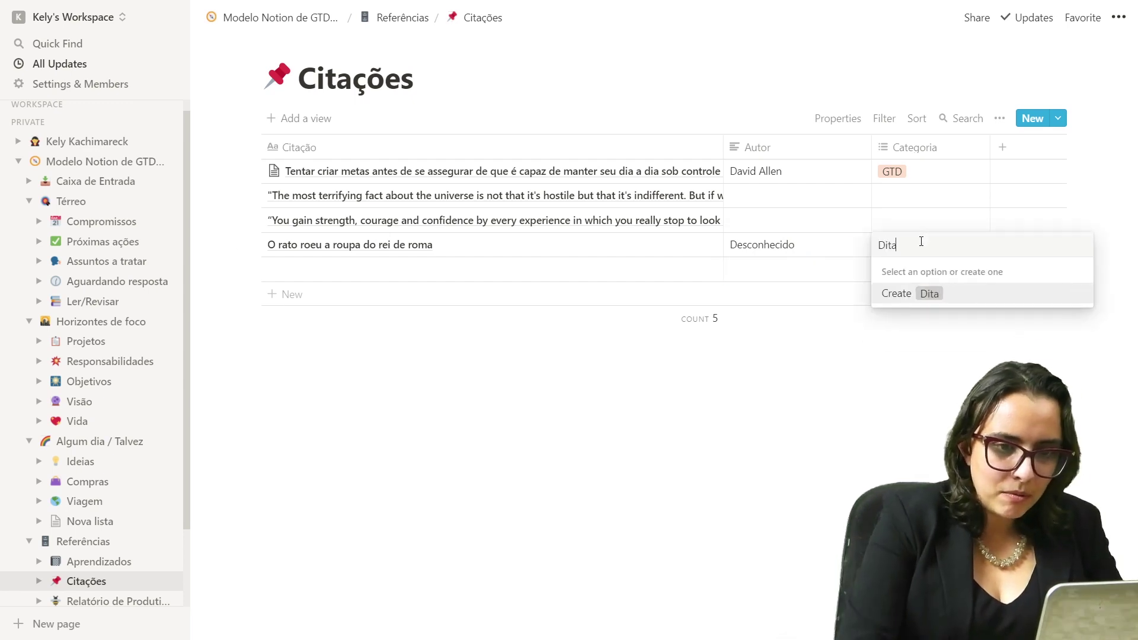
pyautogui.write('dores popu')
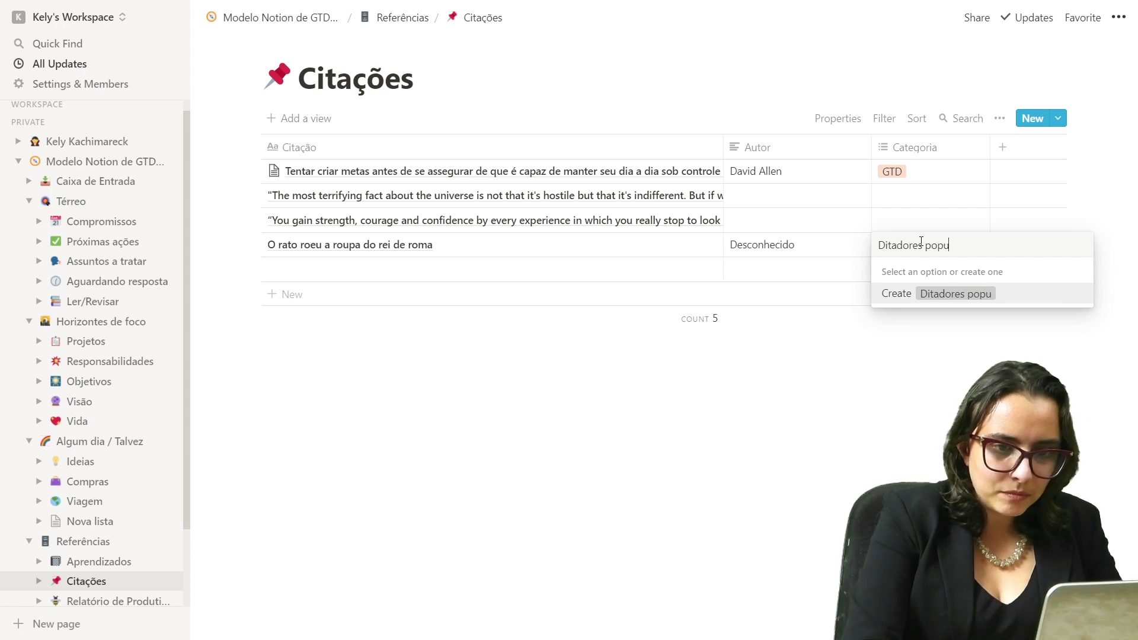
pyautogui.write('lares')
pyautogui.press('Return')
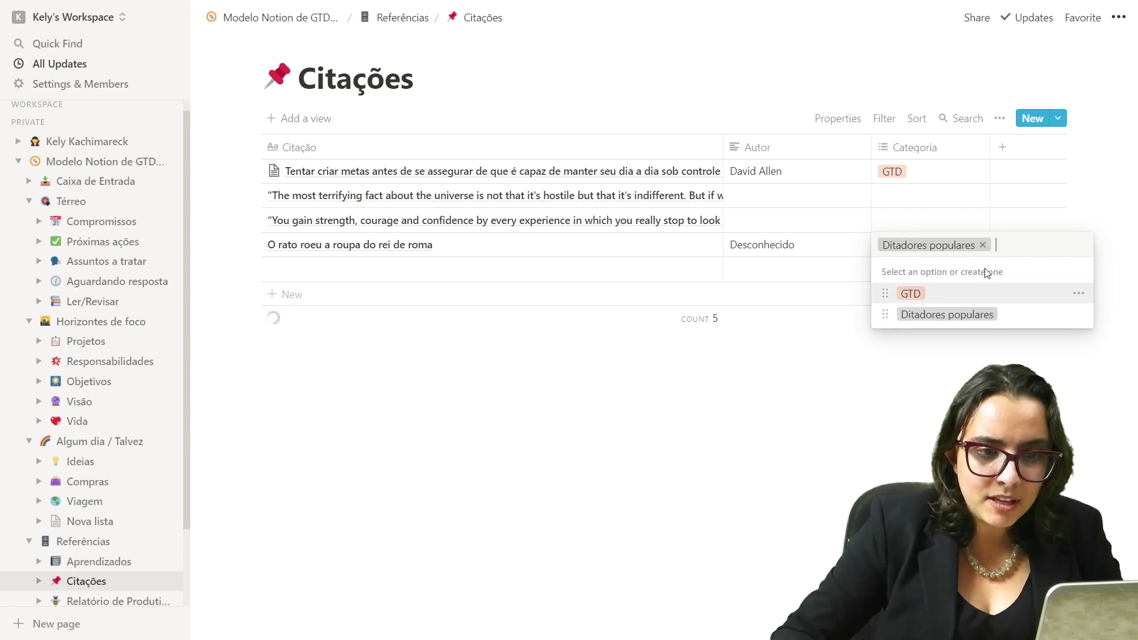
pyautogui.press('Escape')
pyautogui.click(947, 424)
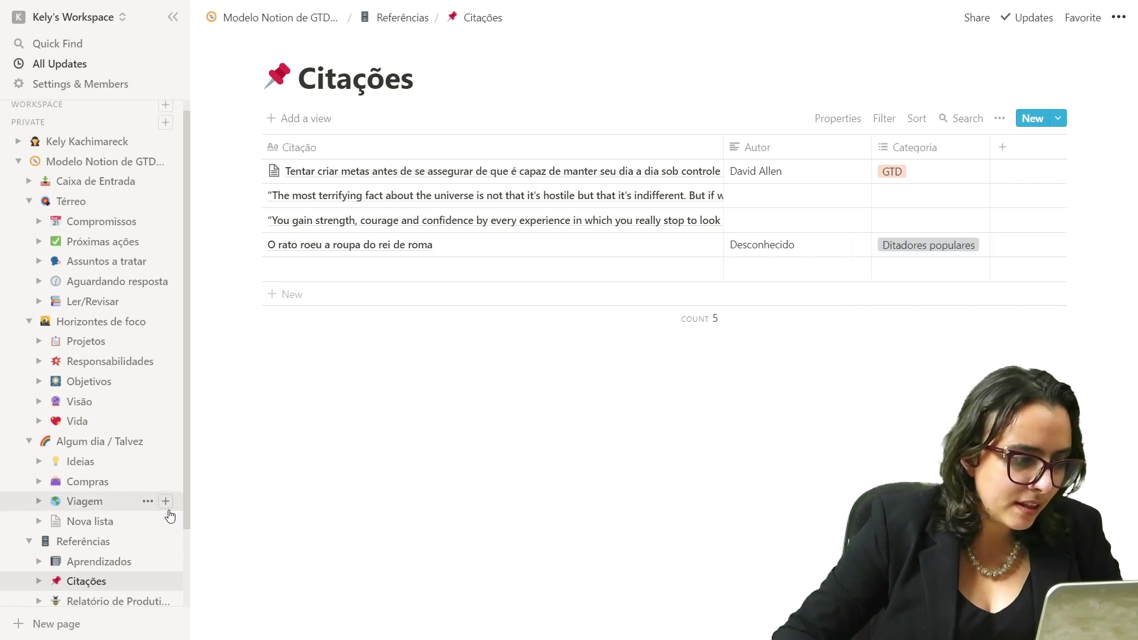
# - Open the Relatório de Produtividade page and create a new report from its "Relatório de Produtividade" template
pyautogui.scroll(-3, 160, 522)
pyautogui.click(127, 514)
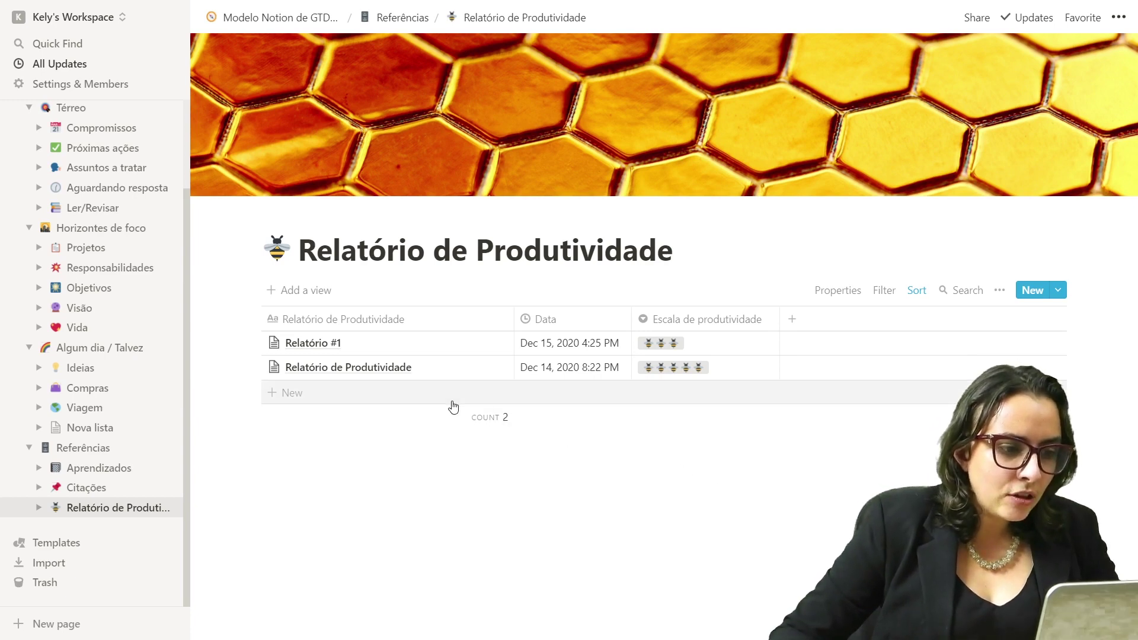
pyautogui.click(1059, 290)
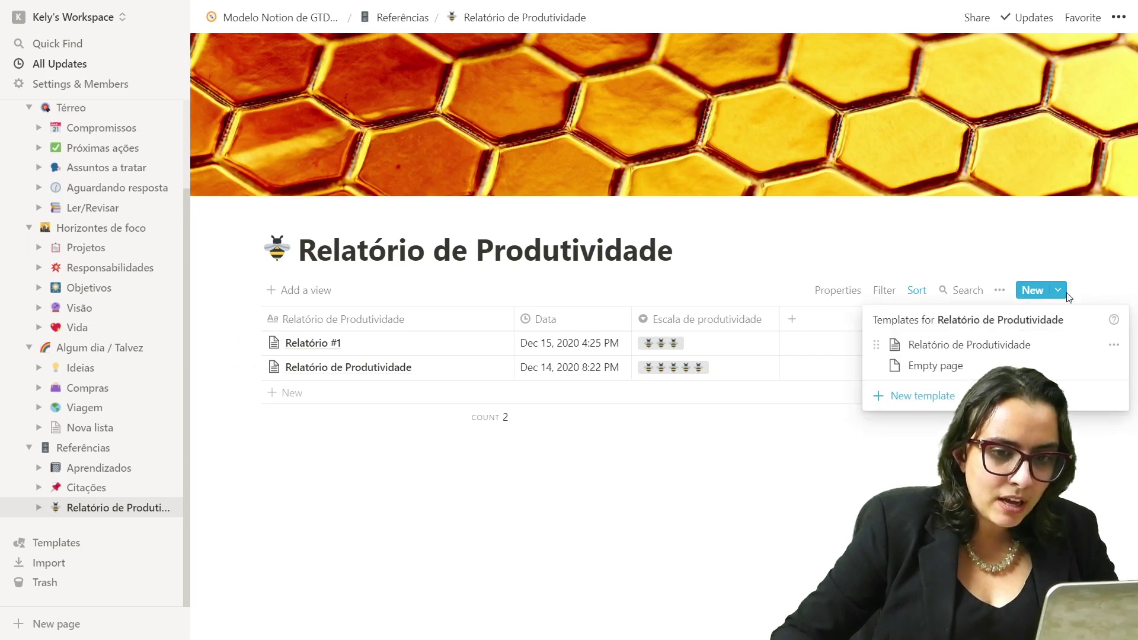
pyautogui.click(1070, 289)
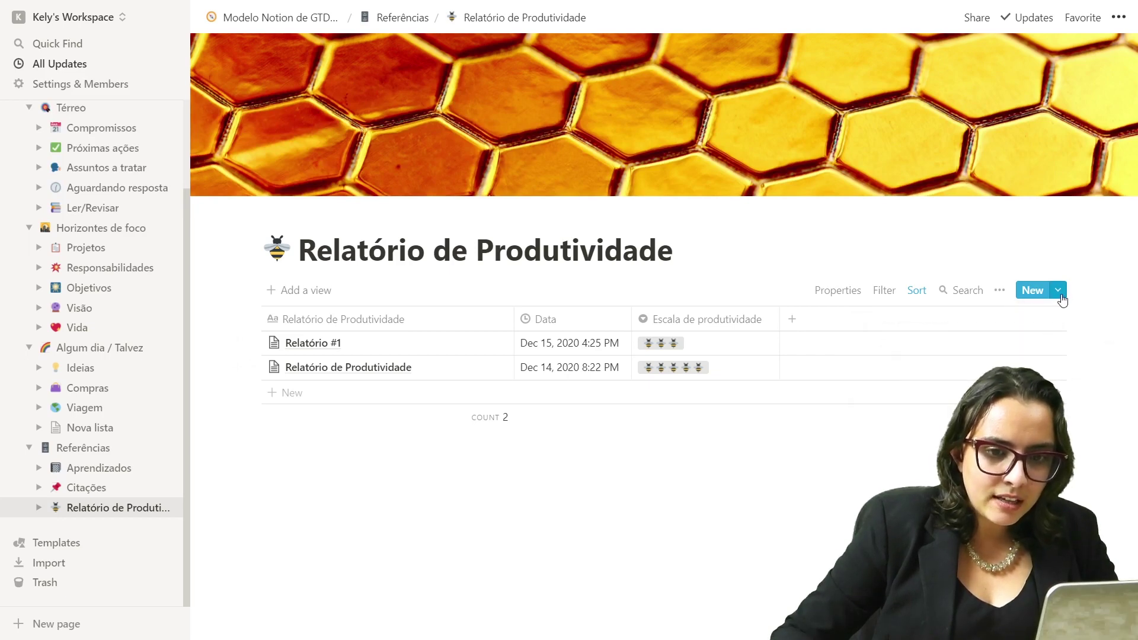
pyautogui.click(1059, 291)
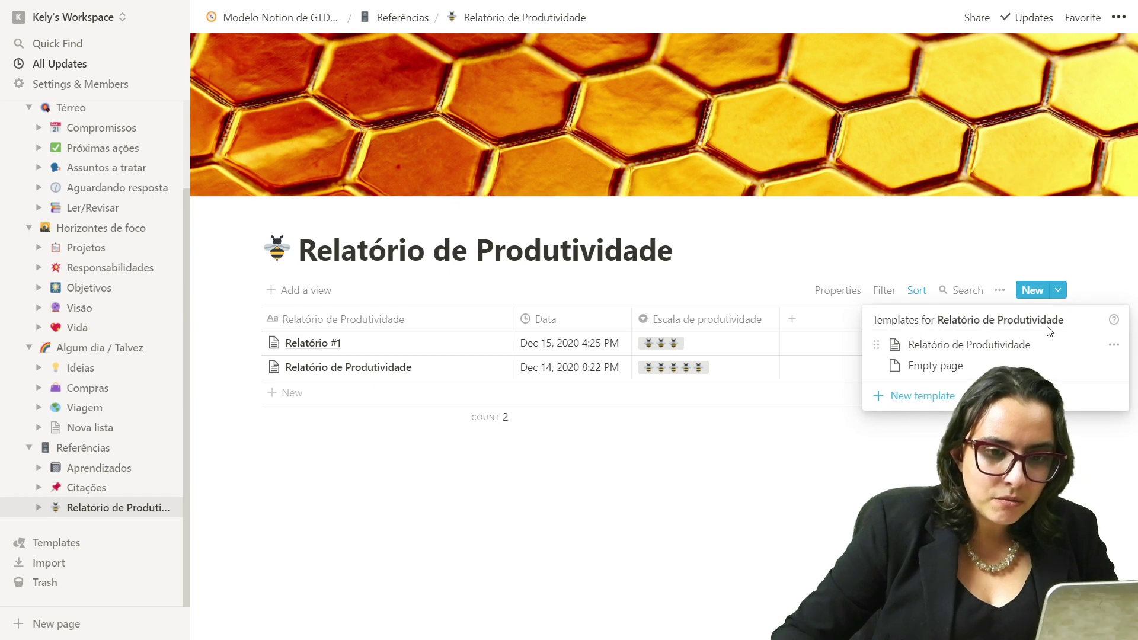
pyautogui.click(1037, 346)
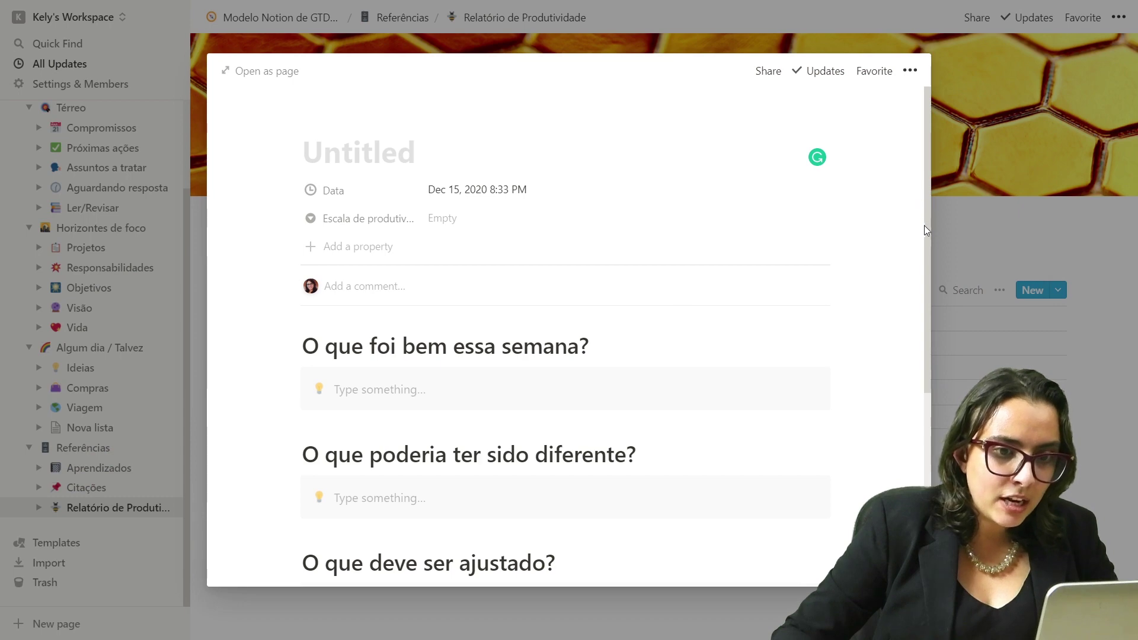
# - Review the weekly questions in the new productivity report, from "O que foi bem essa semana?" to "O que deve começar?"
pyautogui.scroll(-1, 925, 232)
pyautogui.moveTo(929, 243); pyautogui.dragTo(564, 488)
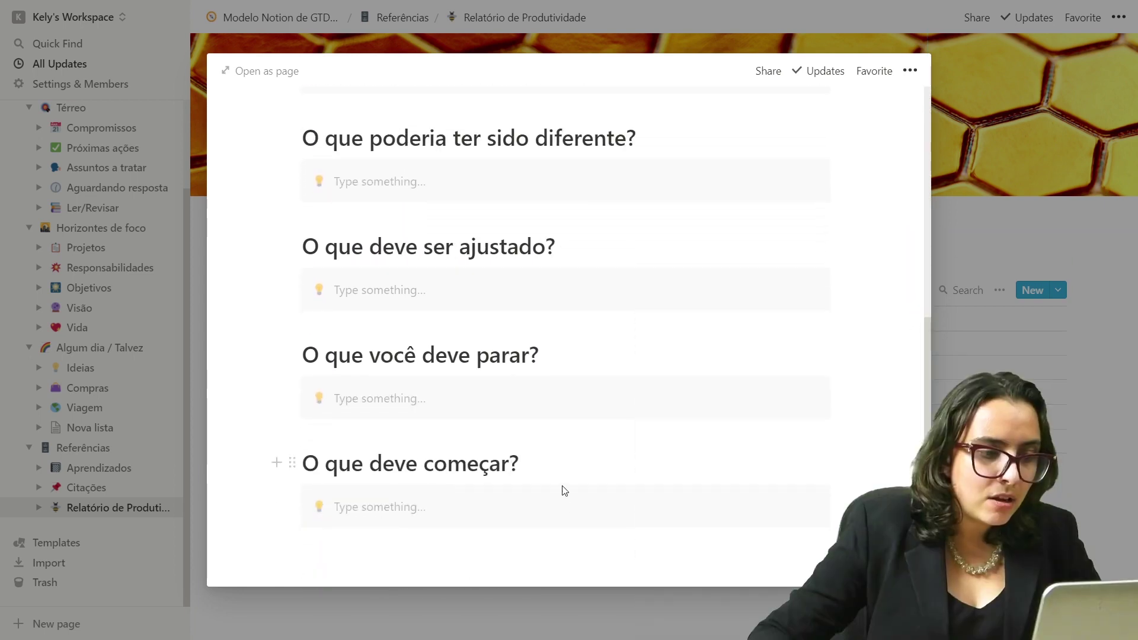
pyautogui.click(715, 462)
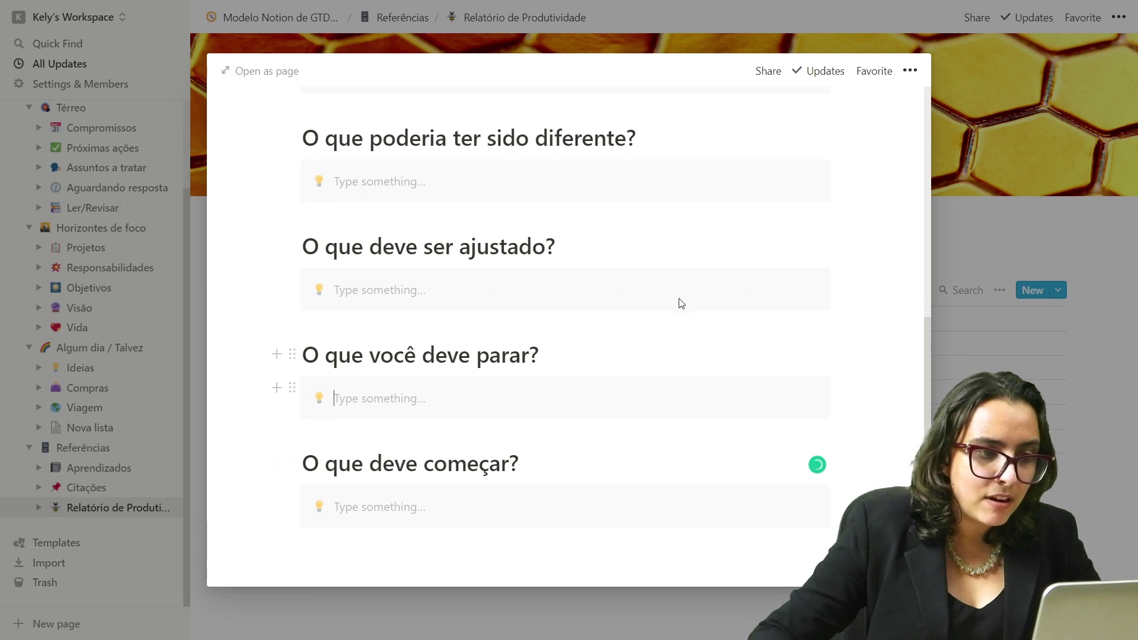
pyautogui.click(674, 276)
pyautogui.click(640, 177)
pyautogui.click(821, 220)
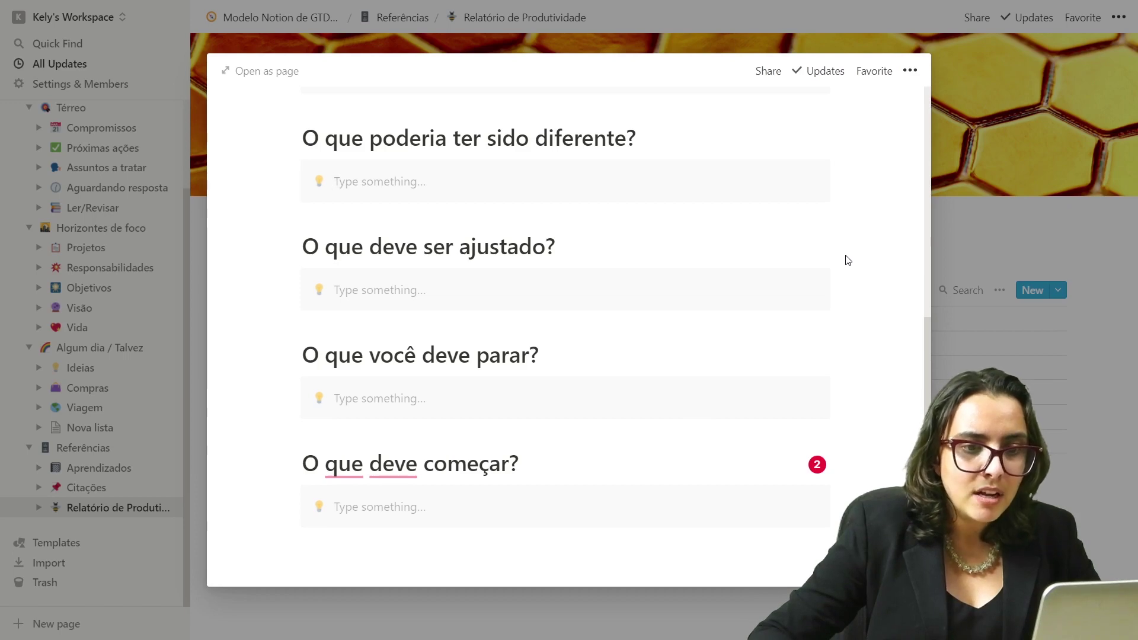
pyautogui.scroll(3, 848, 261)
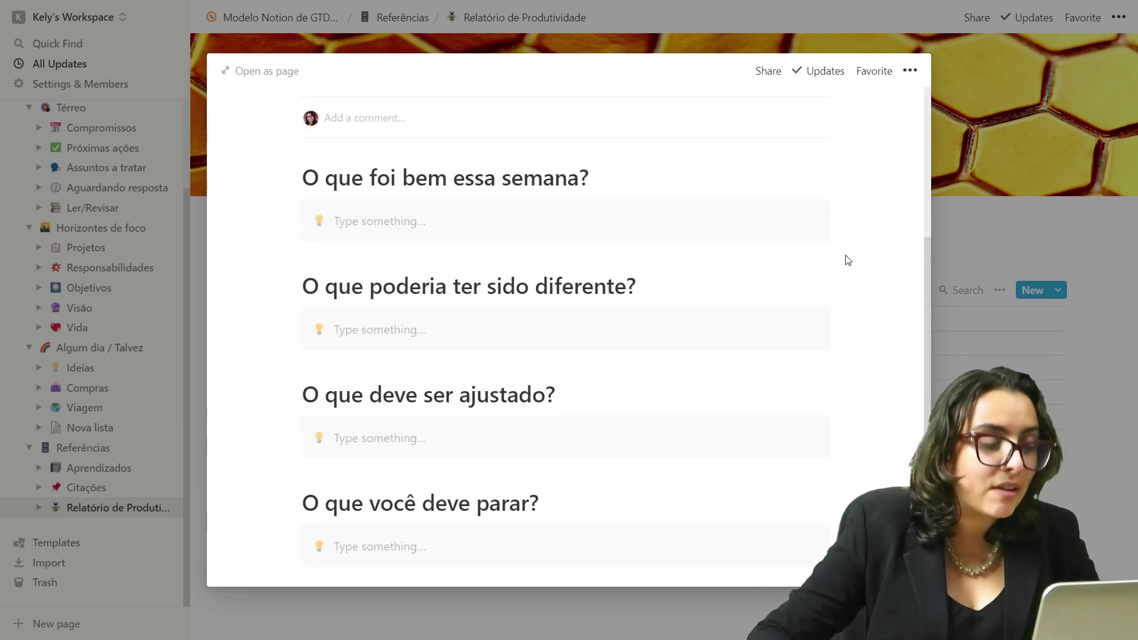
pyautogui.scroll(1, 848, 261)
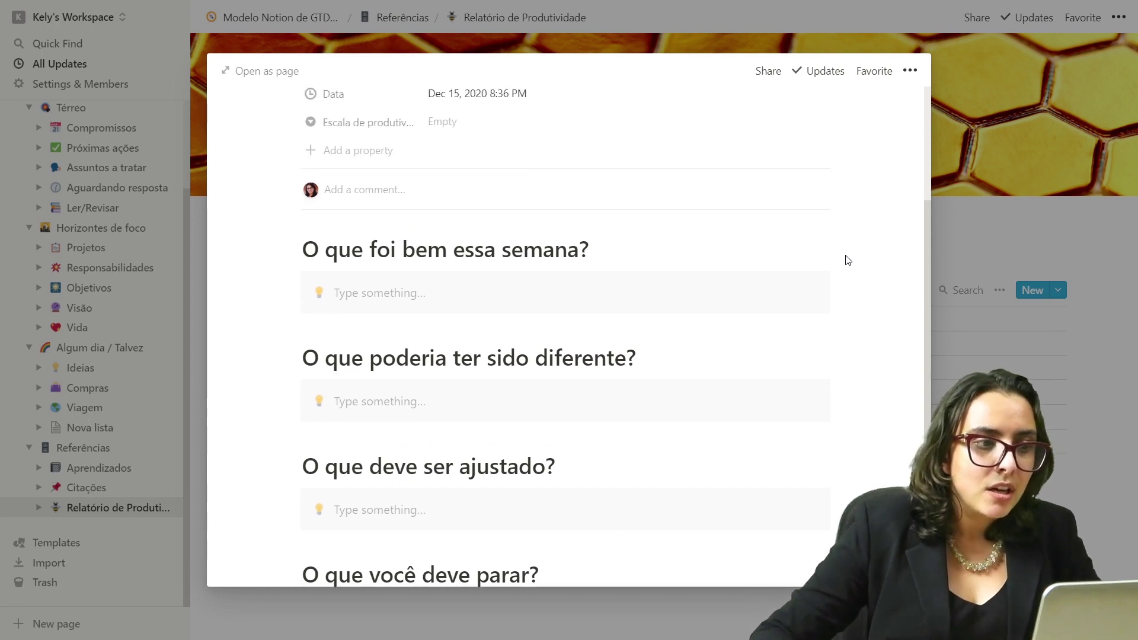
# - Title the new report "Relatório #1", set its Escala de produtividade to four bees, and close the report
pyautogui.scroll(2, 847, 261)
pyautogui.click(407, 206)
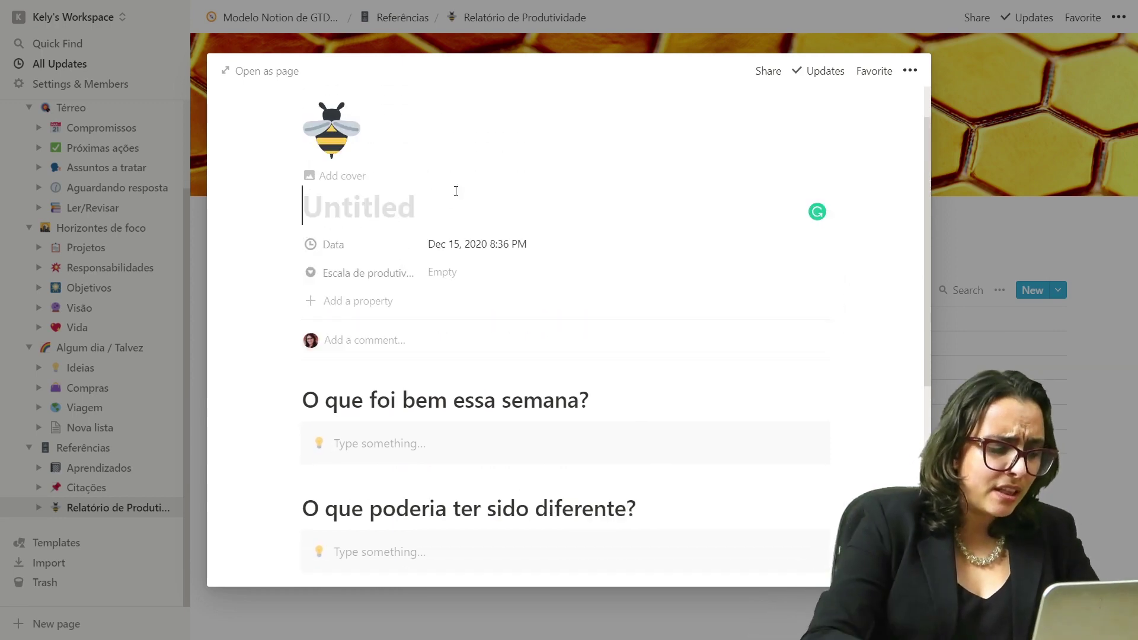
pyautogui.write('Relat')
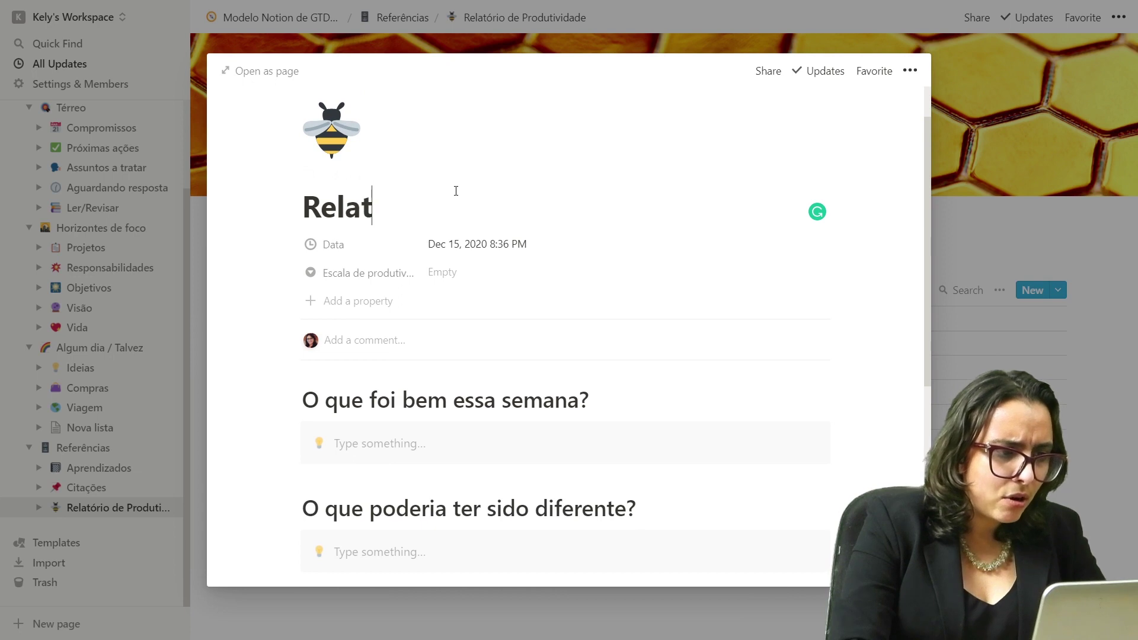
pyautogui.write('ório #1')
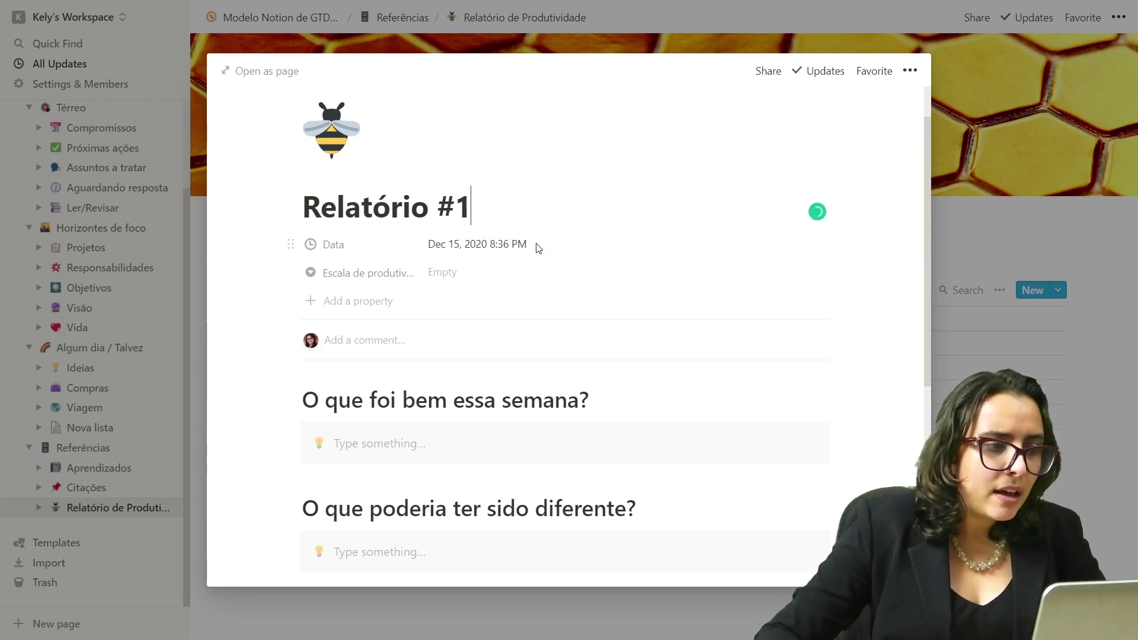
pyautogui.click(473, 280)
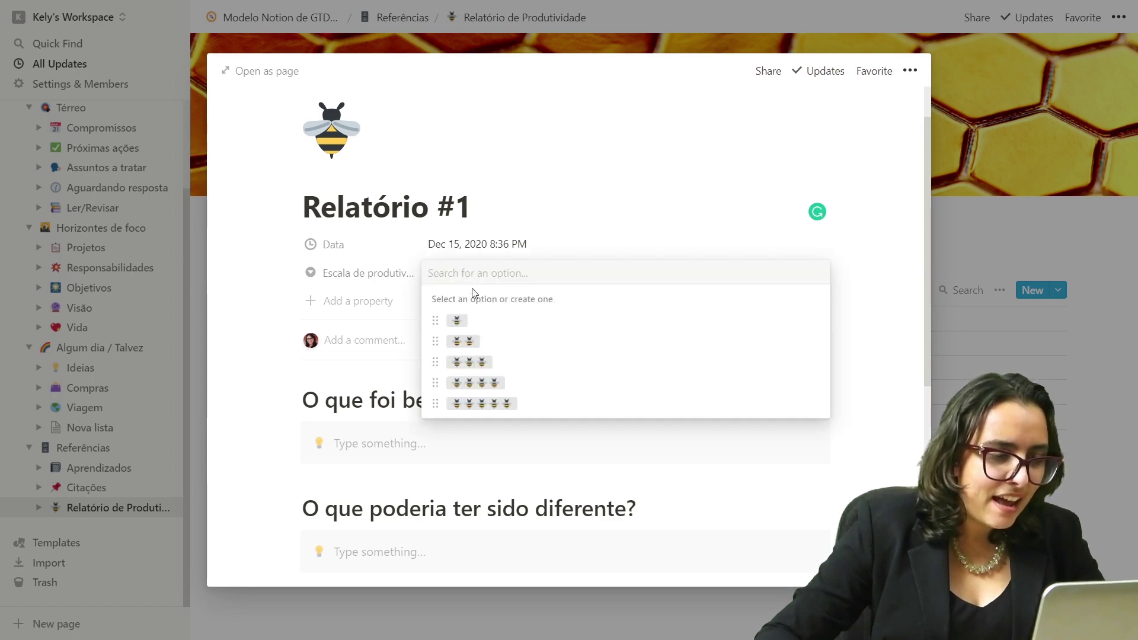
pyautogui.click(514, 384)
pyautogui.click(943, 390)
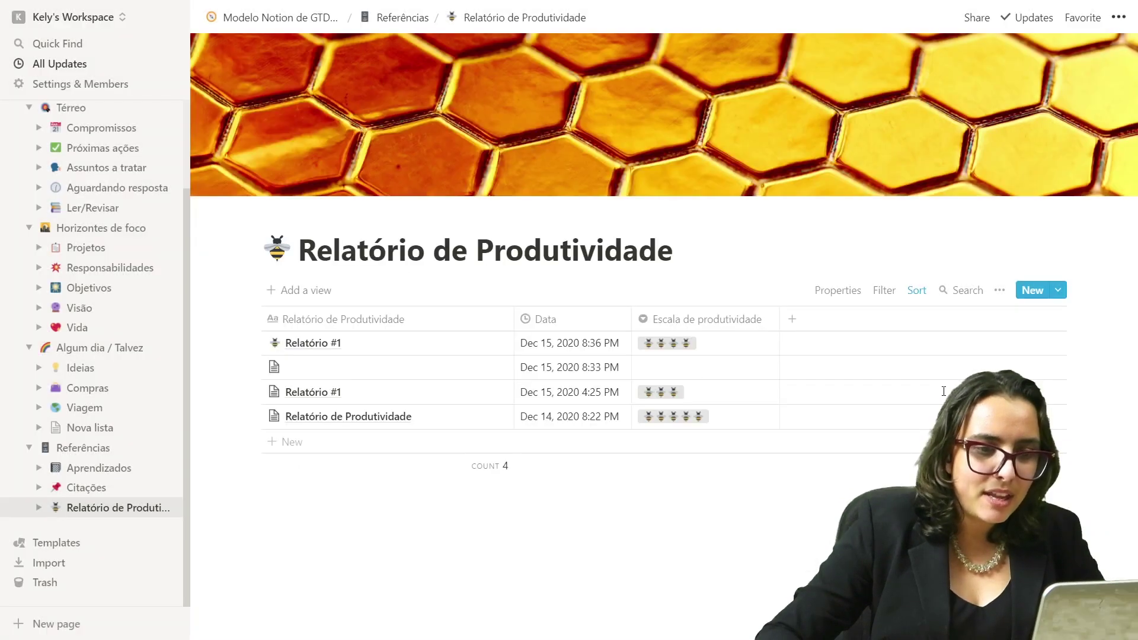
# - Set the Escala de produtividade of the untitled report in the Relatório de Produtividade table to three bees
pyautogui.click(714, 379)
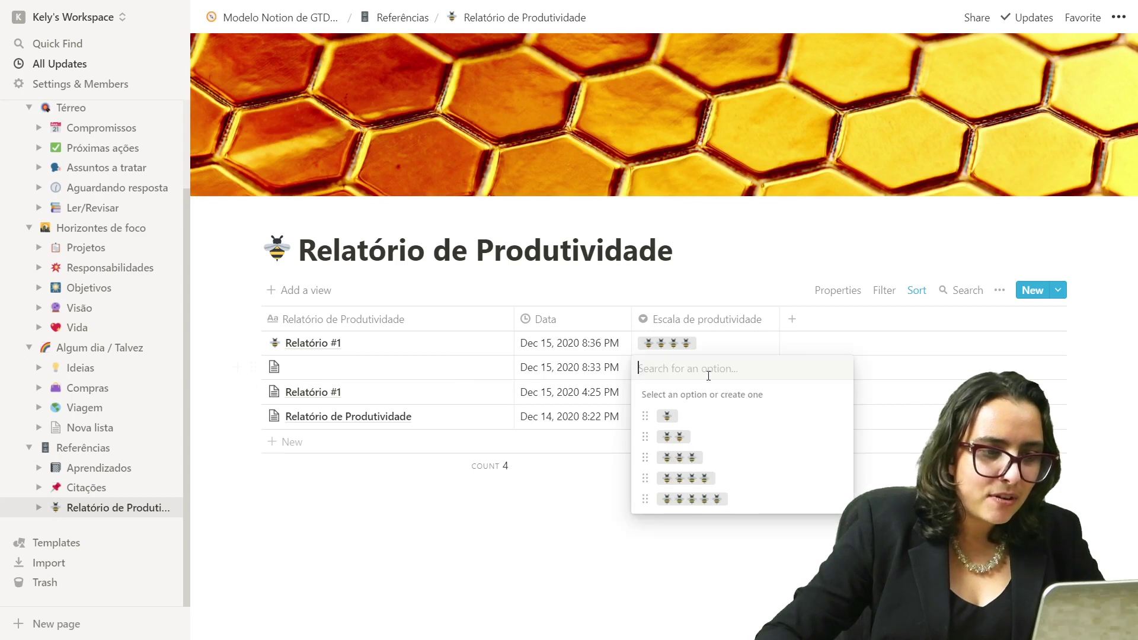
pyautogui.click(700, 435)
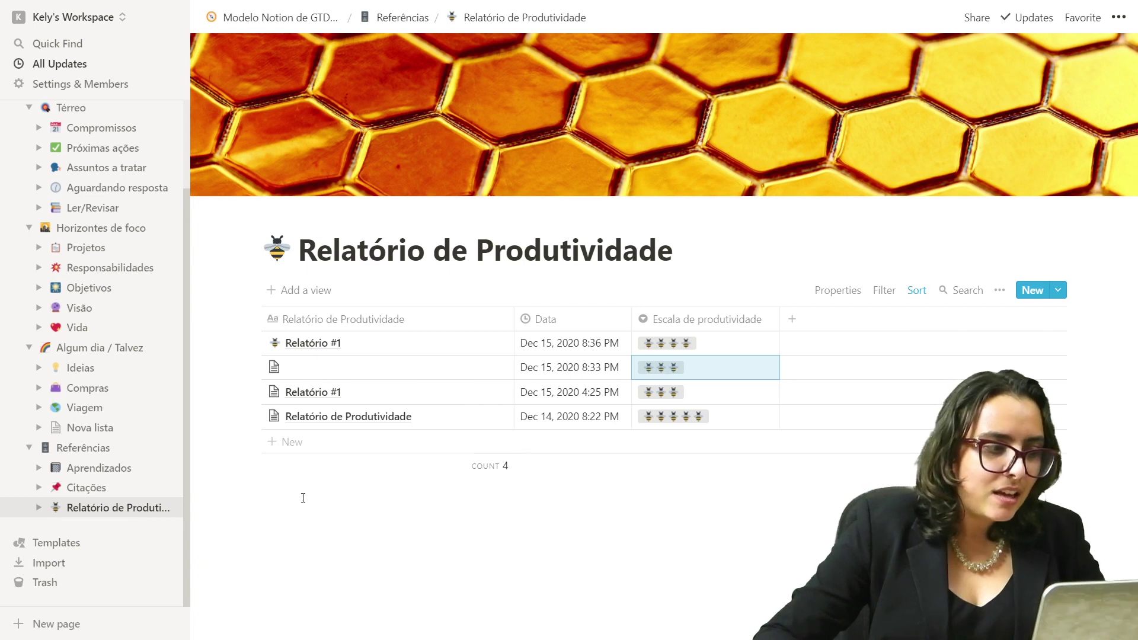
# - Open the main "Modelo Notion de GTD™ pela Kely" page
pyautogui.scroll(3, 136, 532)
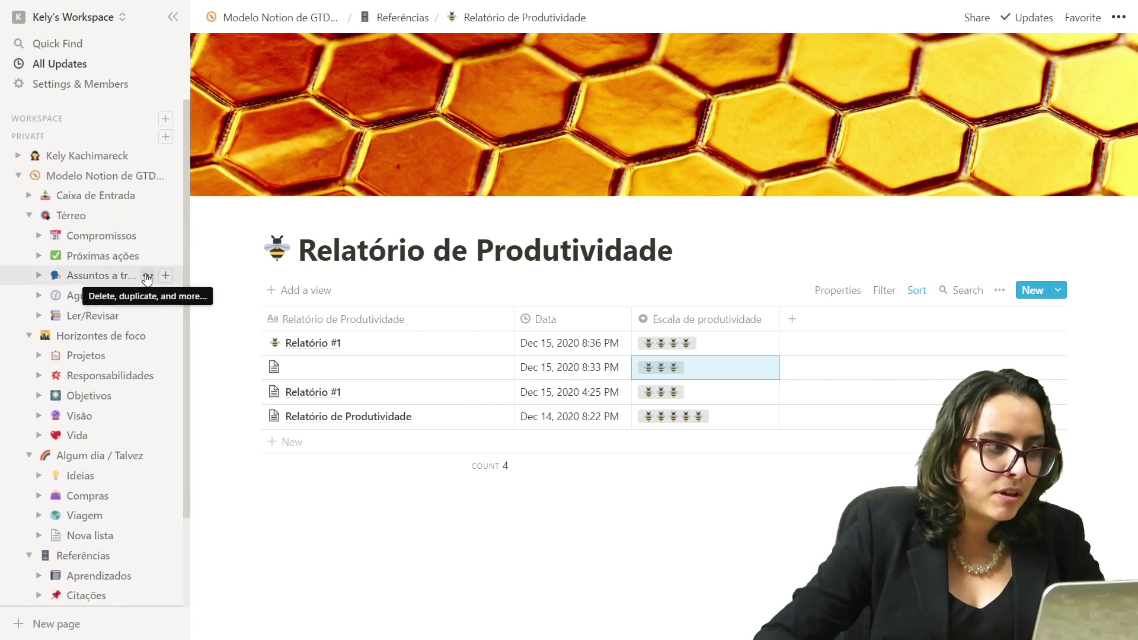
pyautogui.click(123, 184)
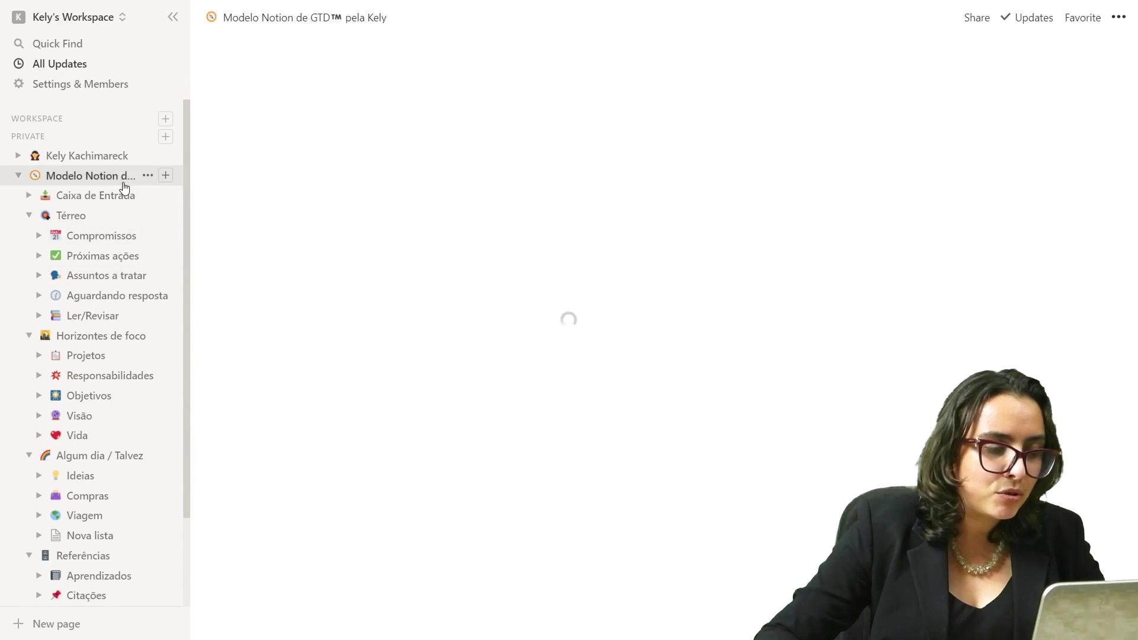